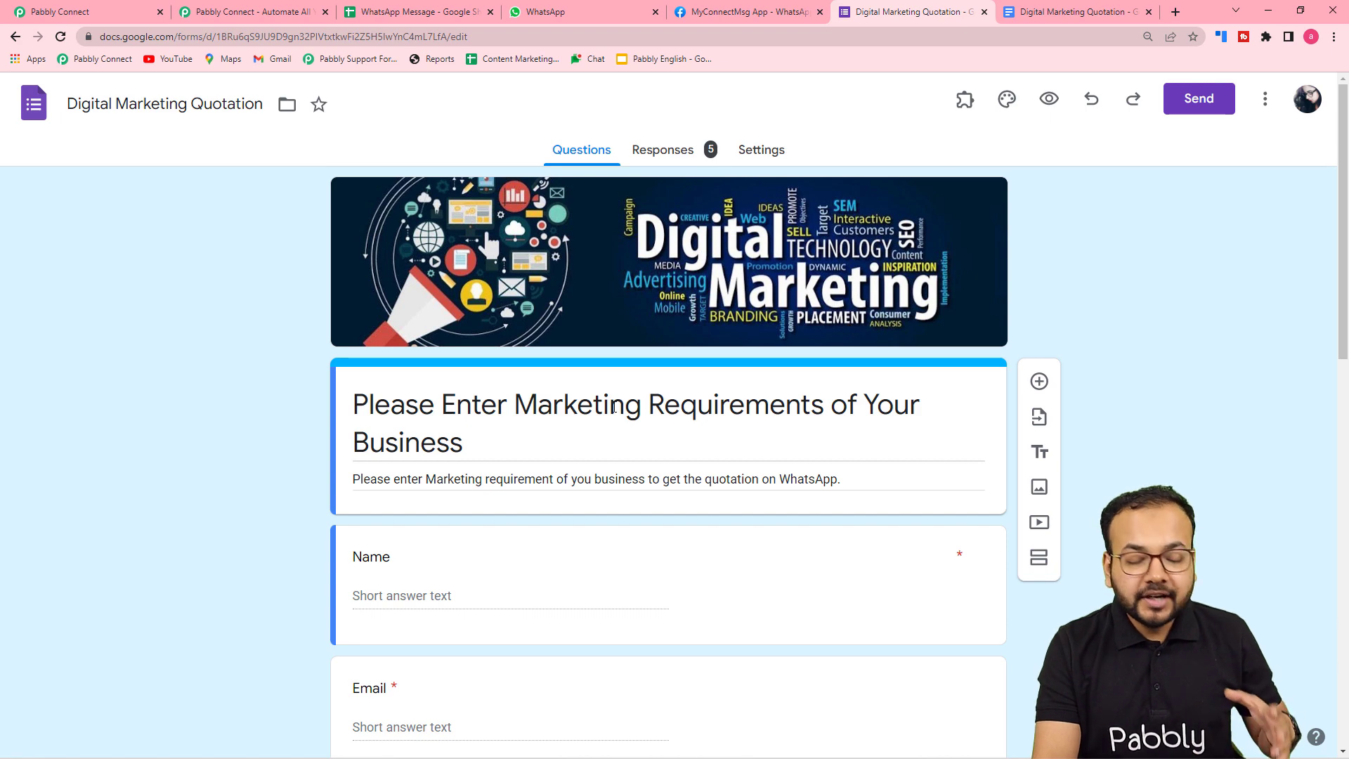
Step: Review the questions of the Digital Marketing Quotation form, from Name through Website SEO
{"action": "scroll", "coordinate": [614, 408], "scroll_direction": "down", "scroll_amount": 3}
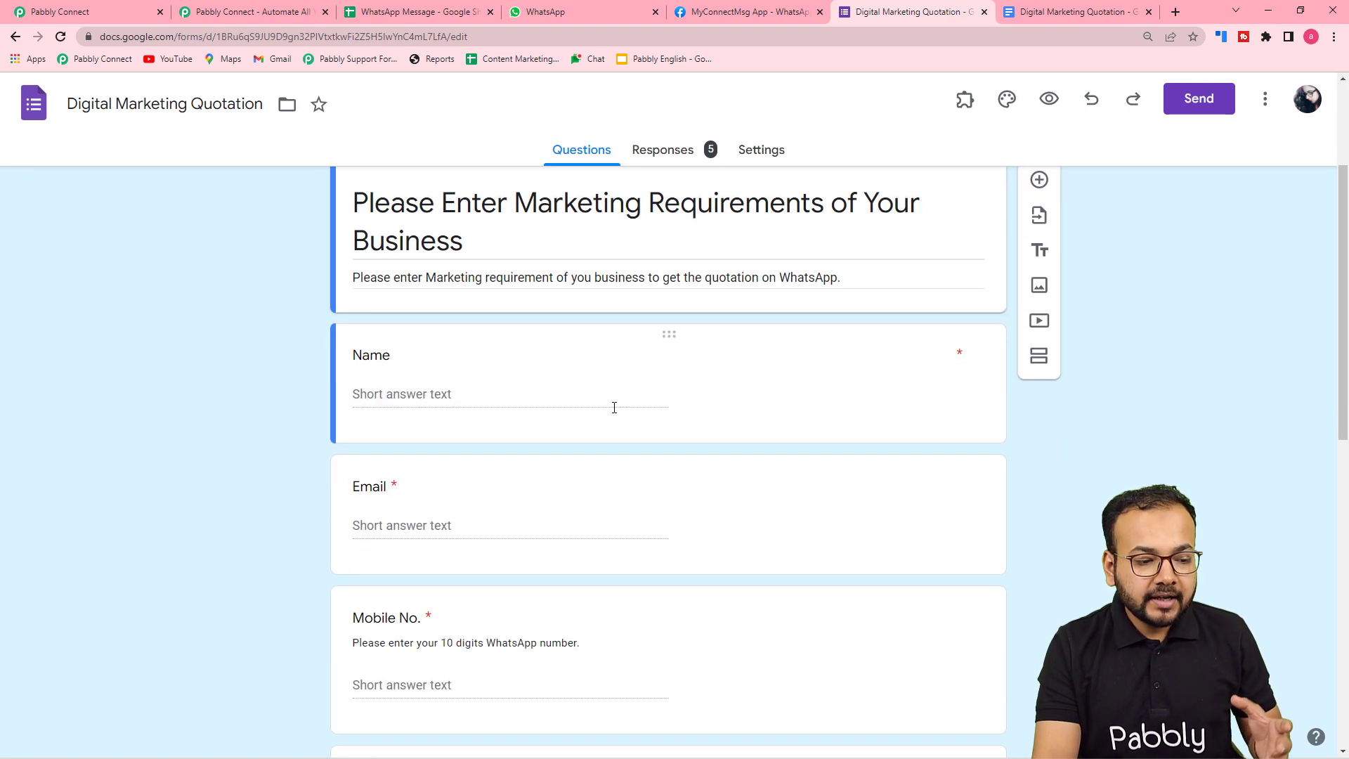
{"action": "scroll", "coordinate": [614, 408], "scroll_direction": "down", "scroll_amount": 2}
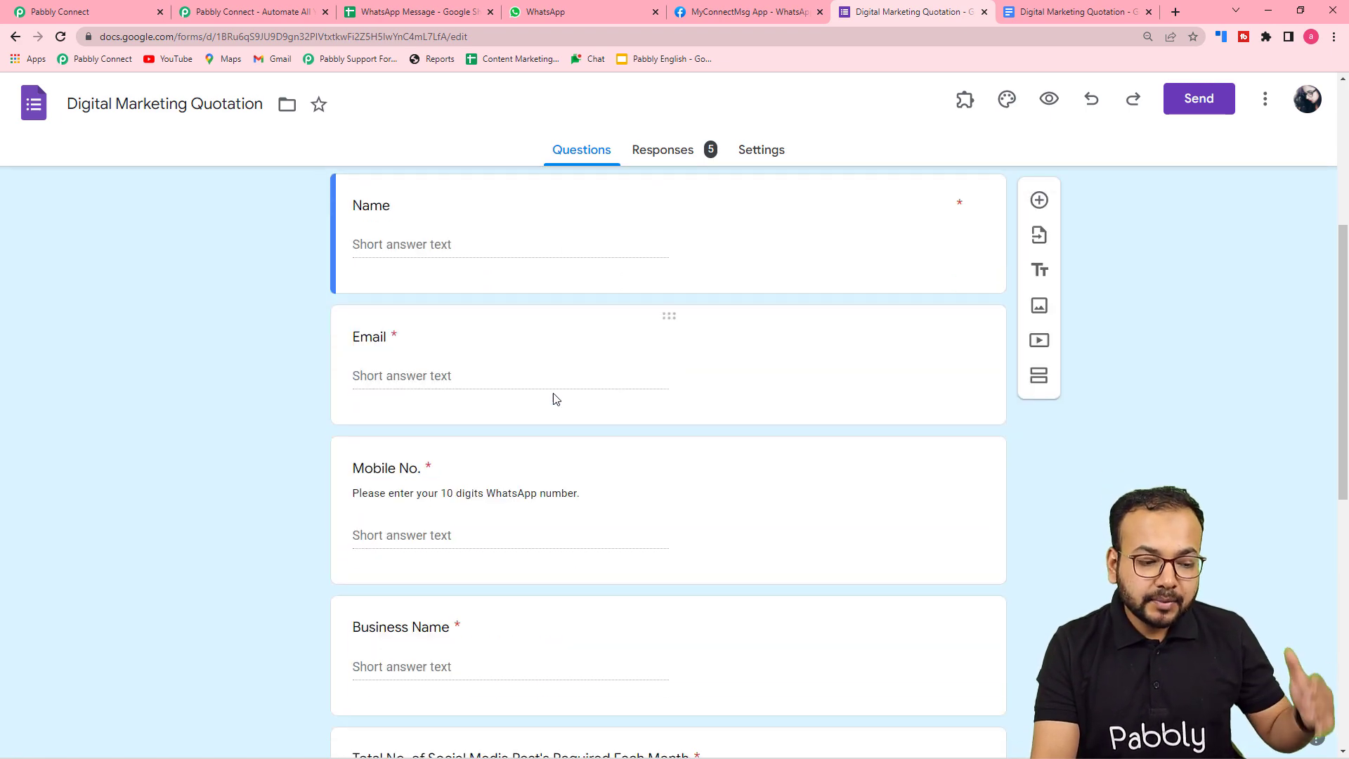
{"action": "scroll", "coordinate": [556, 488], "scroll_direction": "down", "scroll_amount": 6}
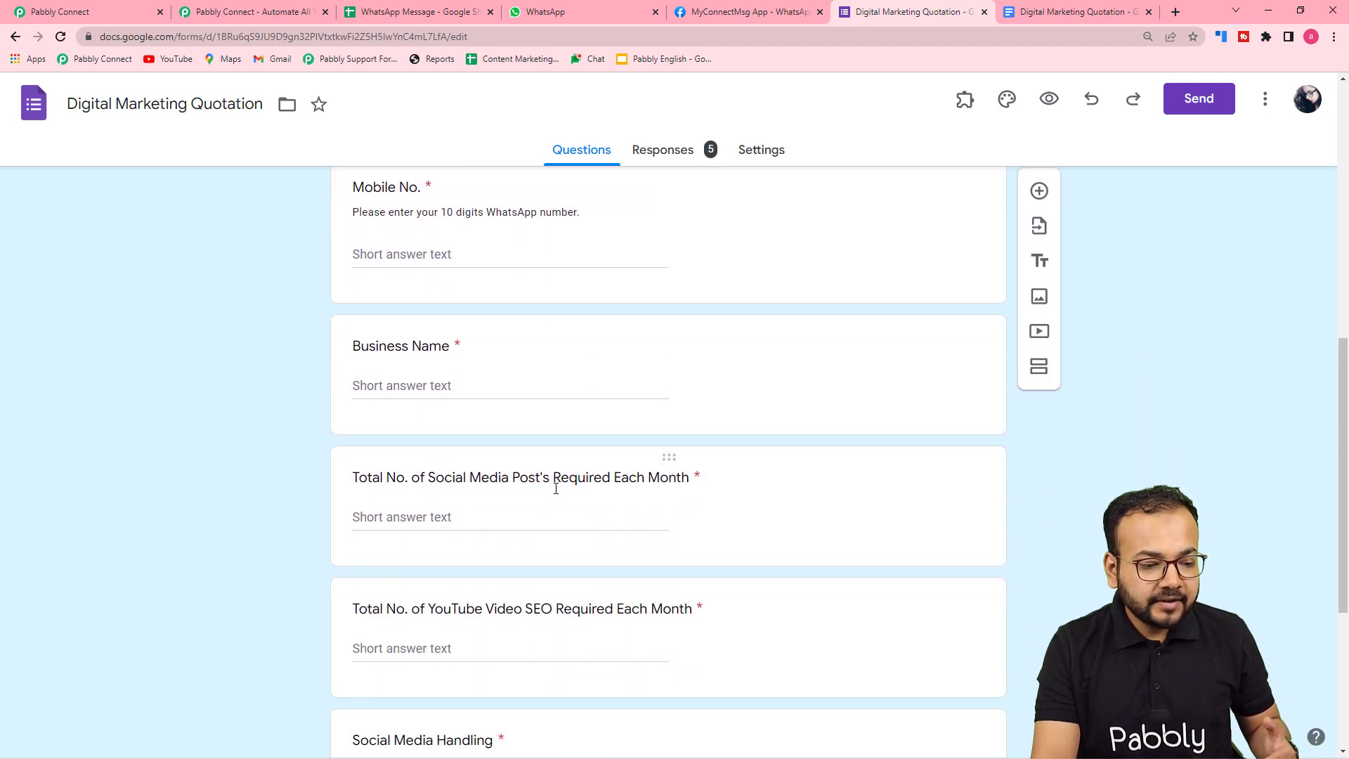
{"action": "scroll", "coordinate": [508, 365], "scroll_direction": "down", "scroll_amount": 1}
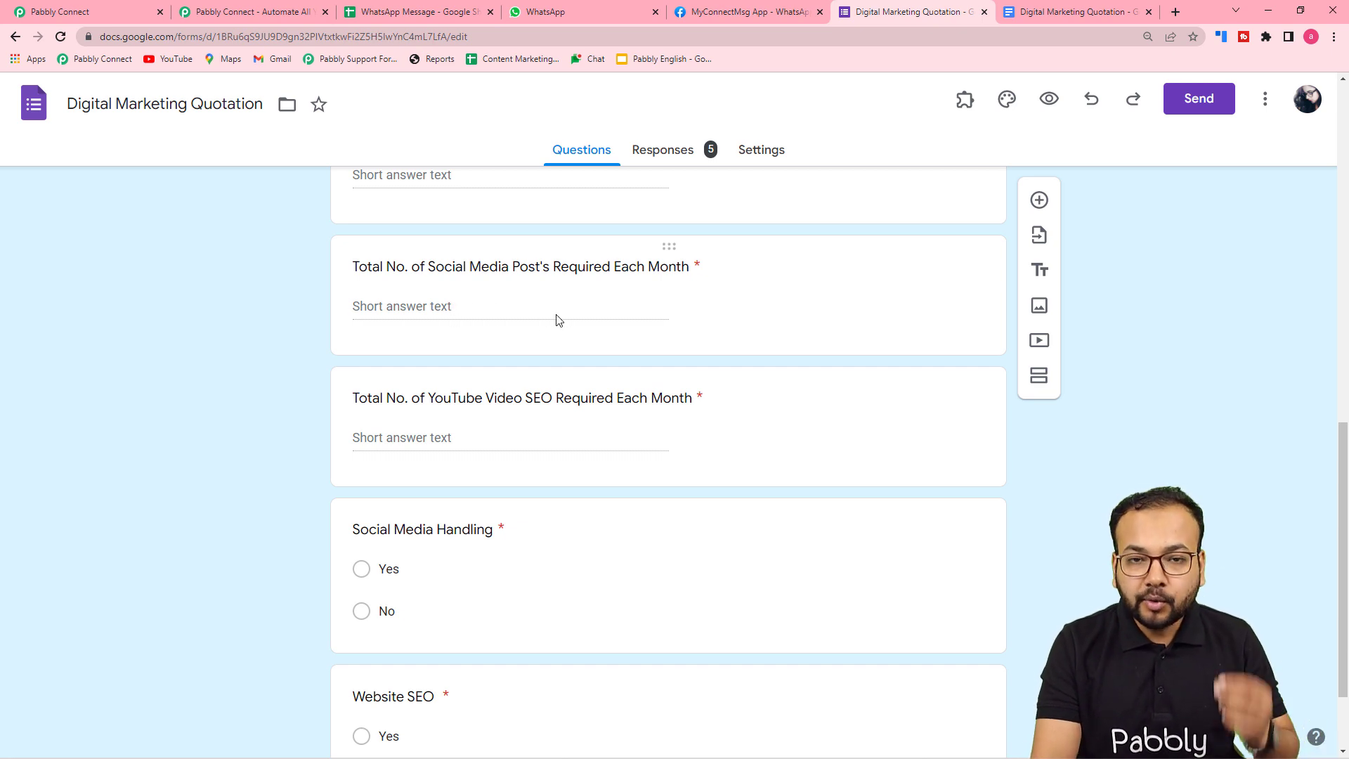
{"action": "scroll", "coordinate": [556, 320], "scroll_direction": "down", "scroll_amount": 1}
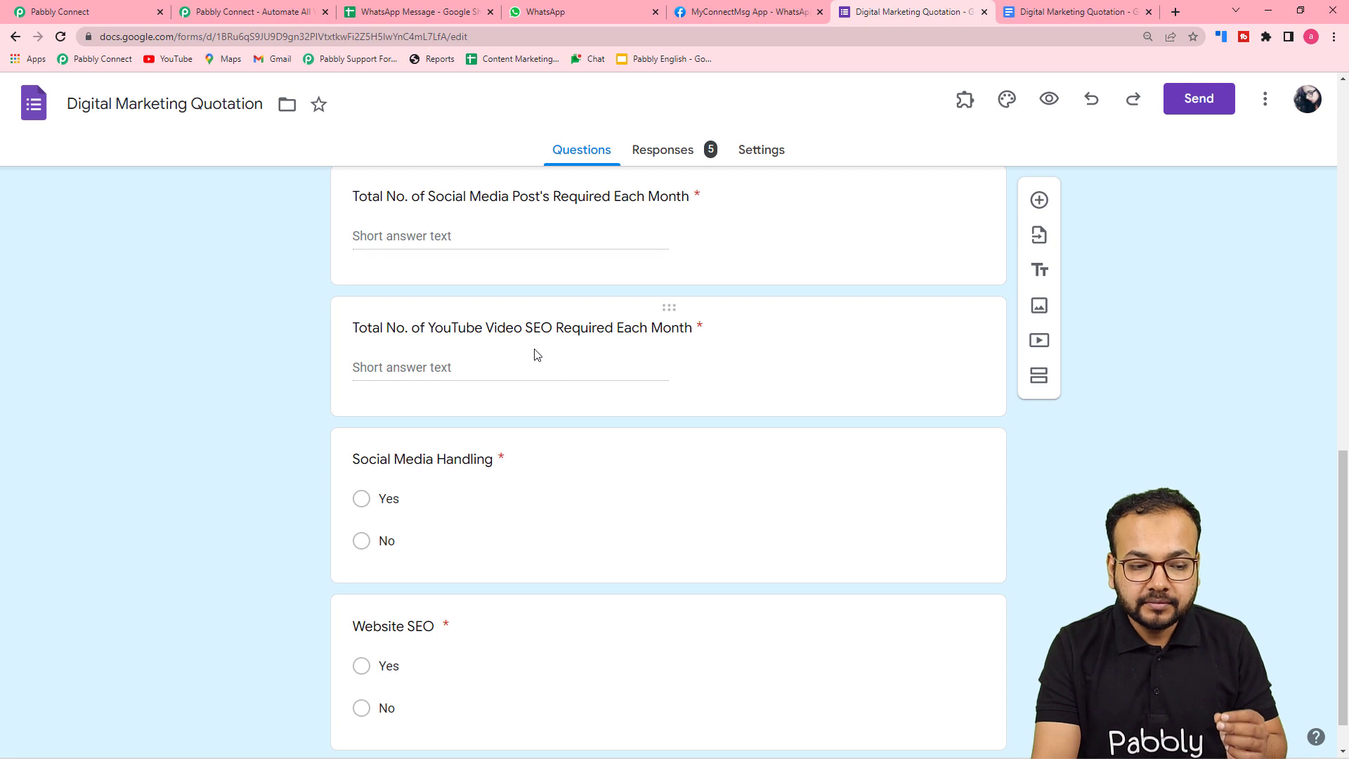
{"action": "scroll", "coordinate": [541, 353], "scroll_direction": "down", "scroll_amount": 1}
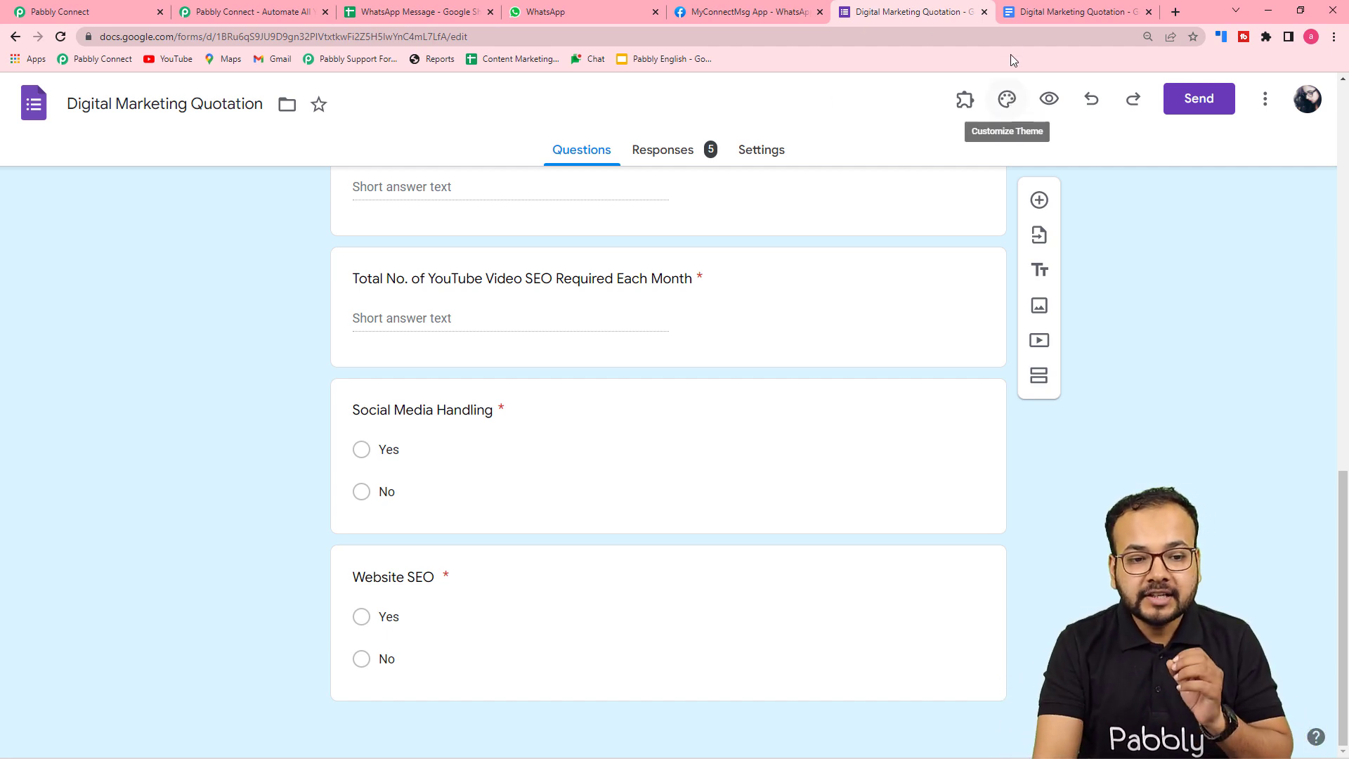
Step: Switch to the Digital Marketing Quotation document and examine its customer placeholders, service quantities, prices, amounts and total field
{"action": "left_click", "coordinate": [1031, 18]}
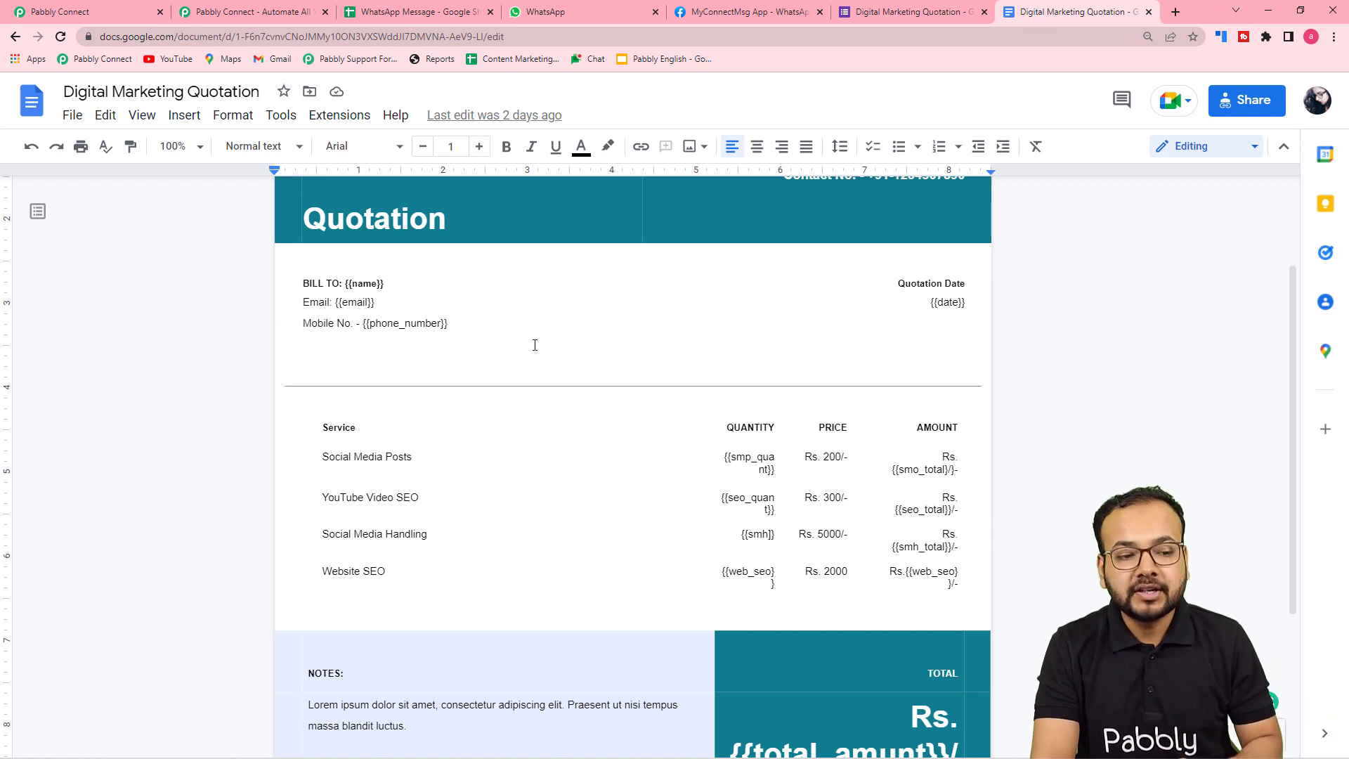
{"action": "scroll", "coordinate": [593, 348], "scroll_direction": "up", "scroll_amount": 2}
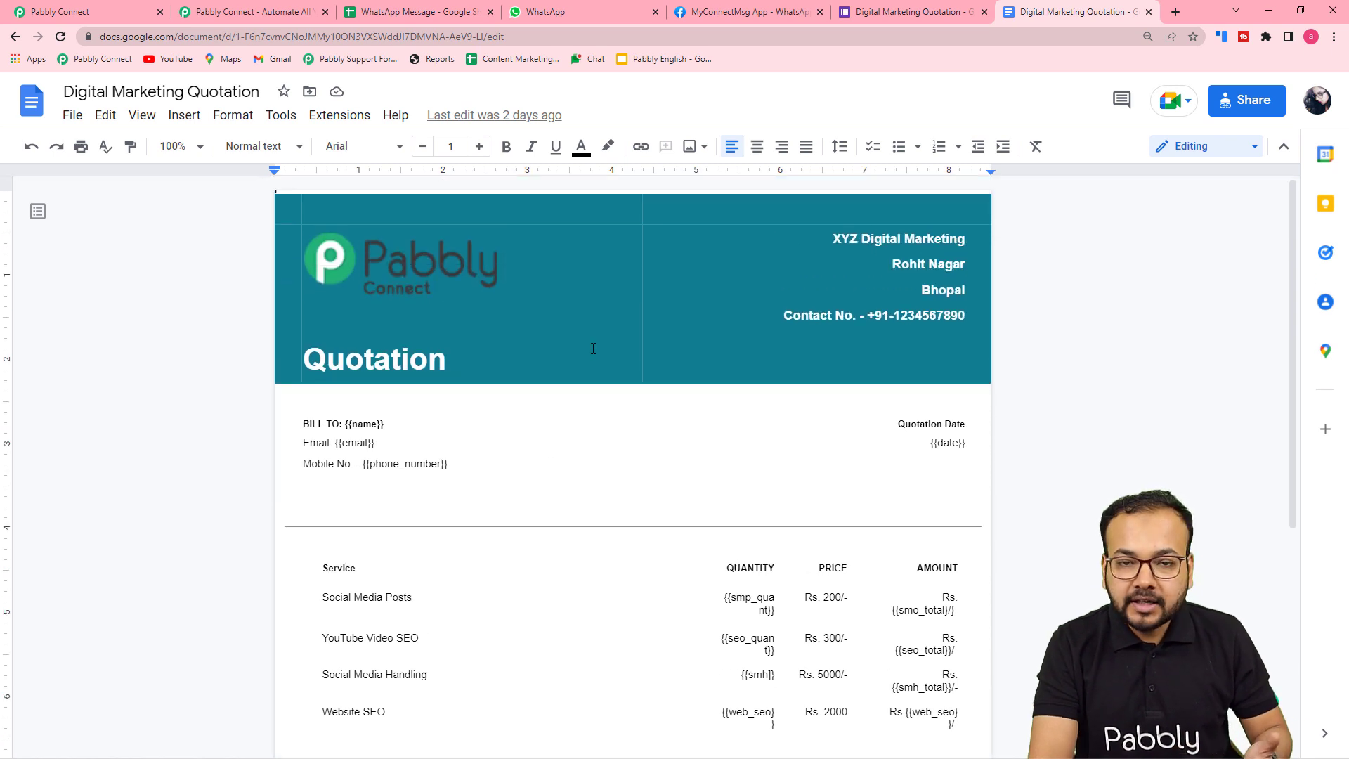
{"action": "scroll", "coordinate": [608, 372], "scroll_direction": "down", "scroll_amount": 2}
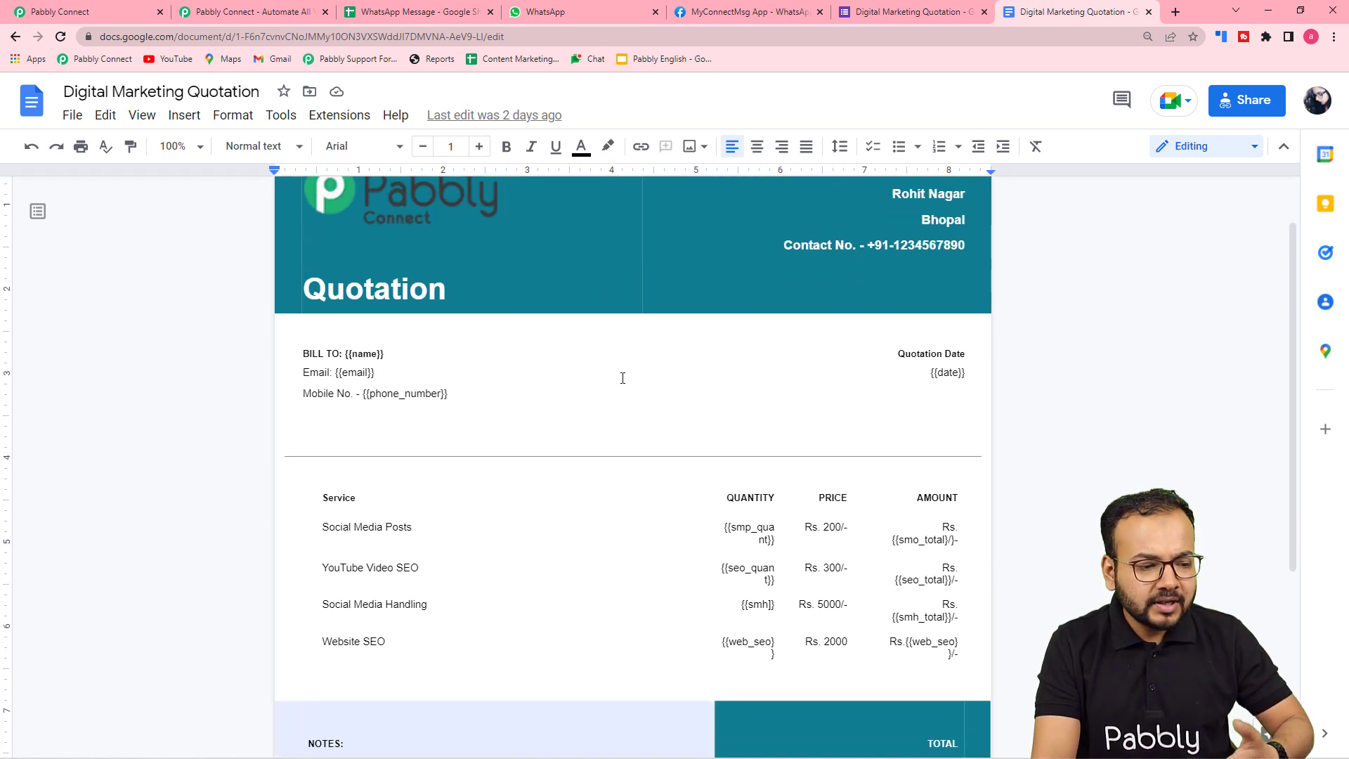
{"action": "scroll", "coordinate": [566, 408], "scroll_direction": "up", "scroll_amount": 2}
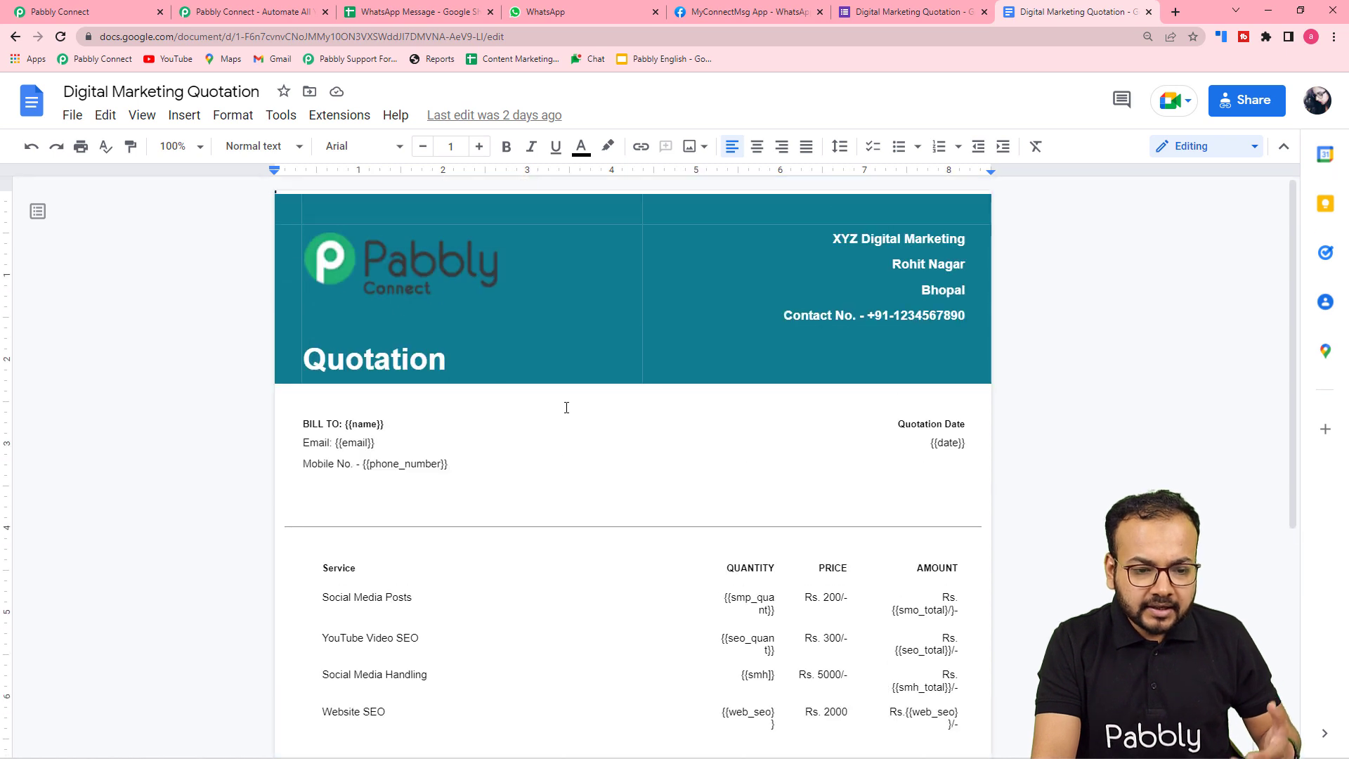
{"action": "scroll", "coordinate": [566, 407], "scroll_direction": "down", "scroll_amount": 2}
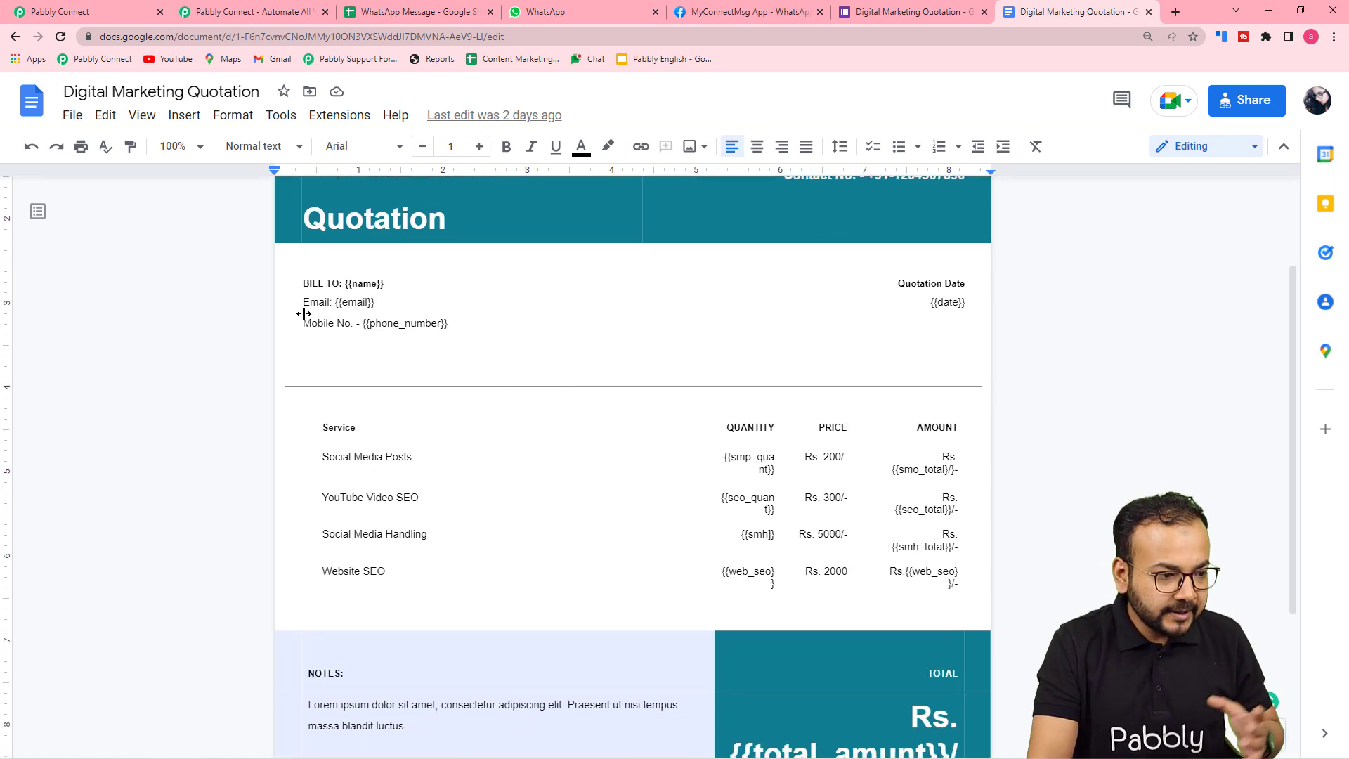
{"action": "left_click", "coordinate": [179, 146]}
{"action": "left_click", "coordinate": [180, 331]}
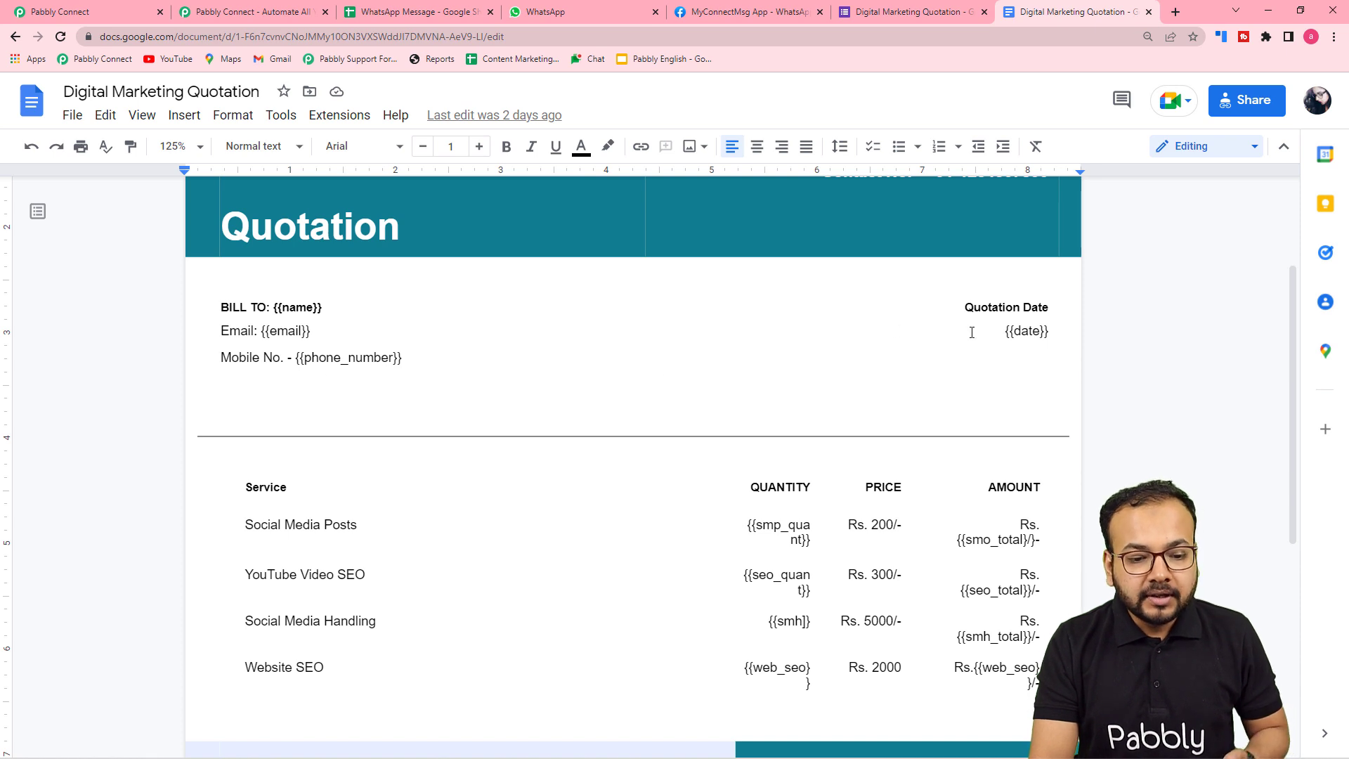
{"action": "scroll", "coordinate": [820, 386], "scroll_direction": "down", "scroll_amount": 4}
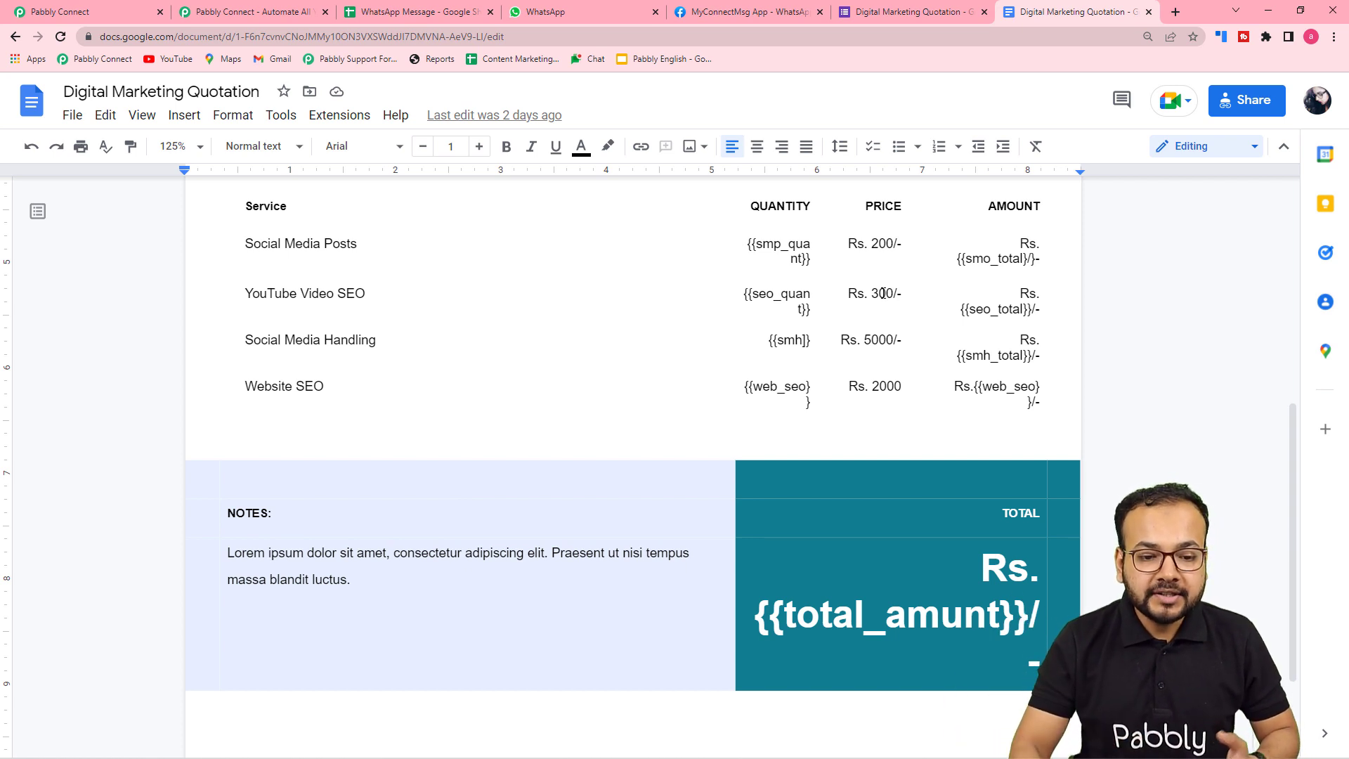
{"action": "scroll", "coordinate": [970, 349], "scroll_direction": "up", "scroll_amount": 1}
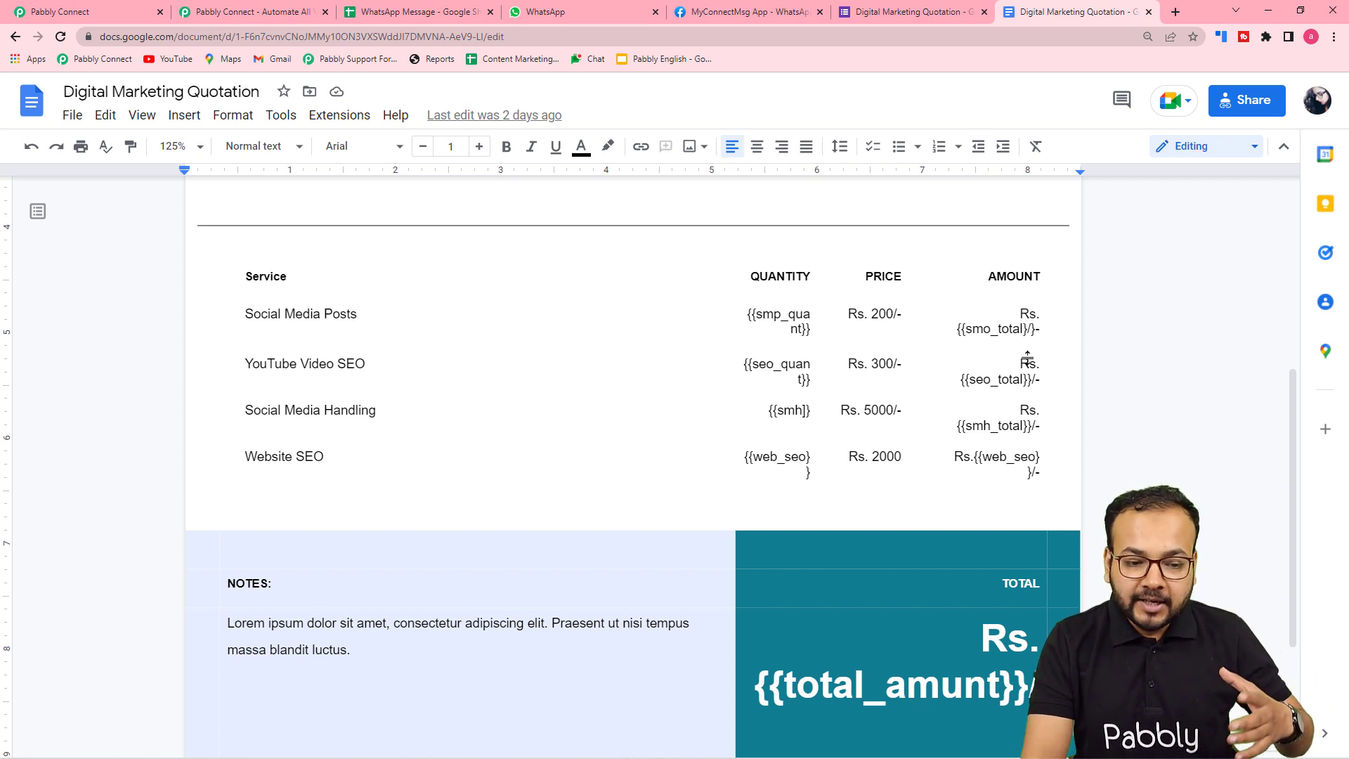
{"action": "scroll", "coordinate": [1032, 362], "scroll_direction": "down", "scroll_amount": 1}
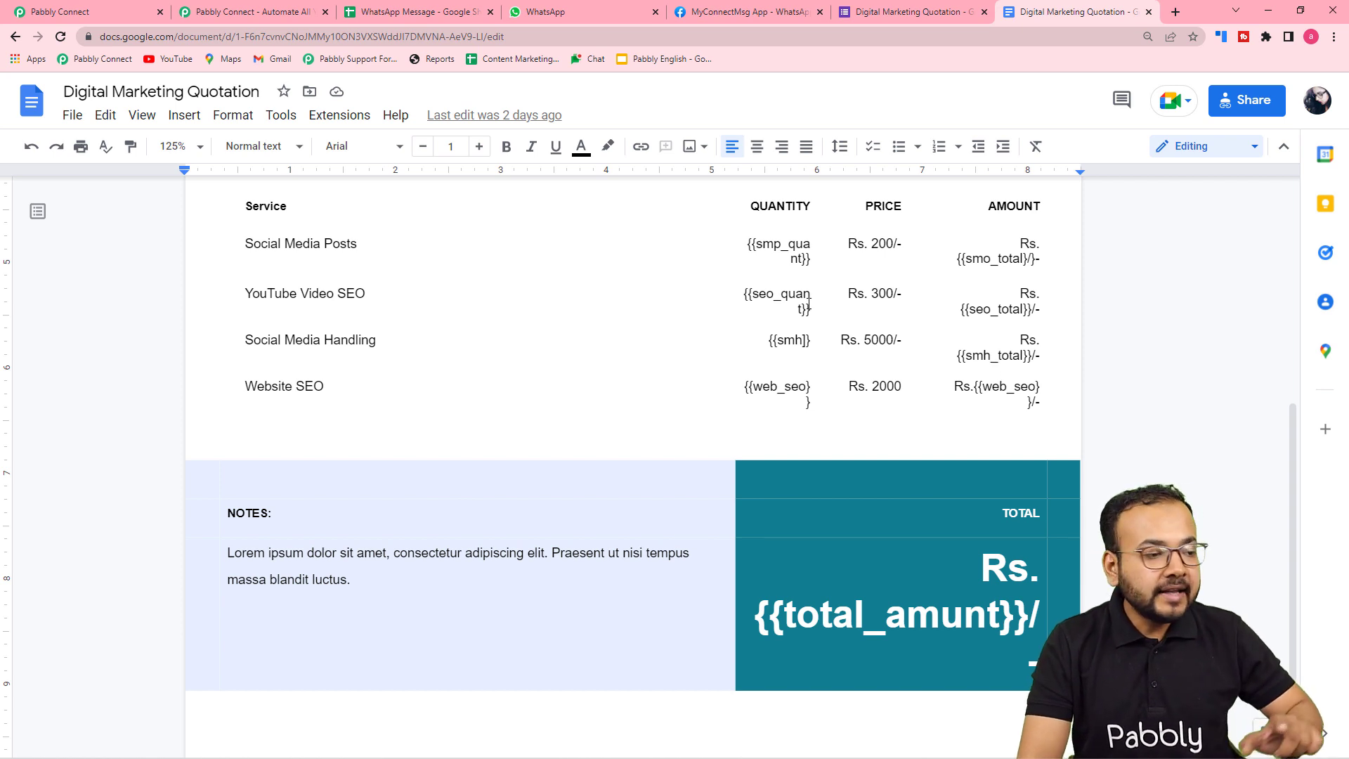
Step: Switch to the Pabbly Connect dashboard and create a workflow named "Send Quotations on WhatsApp Automation"
{"action": "left_click", "coordinate": [109, 14]}
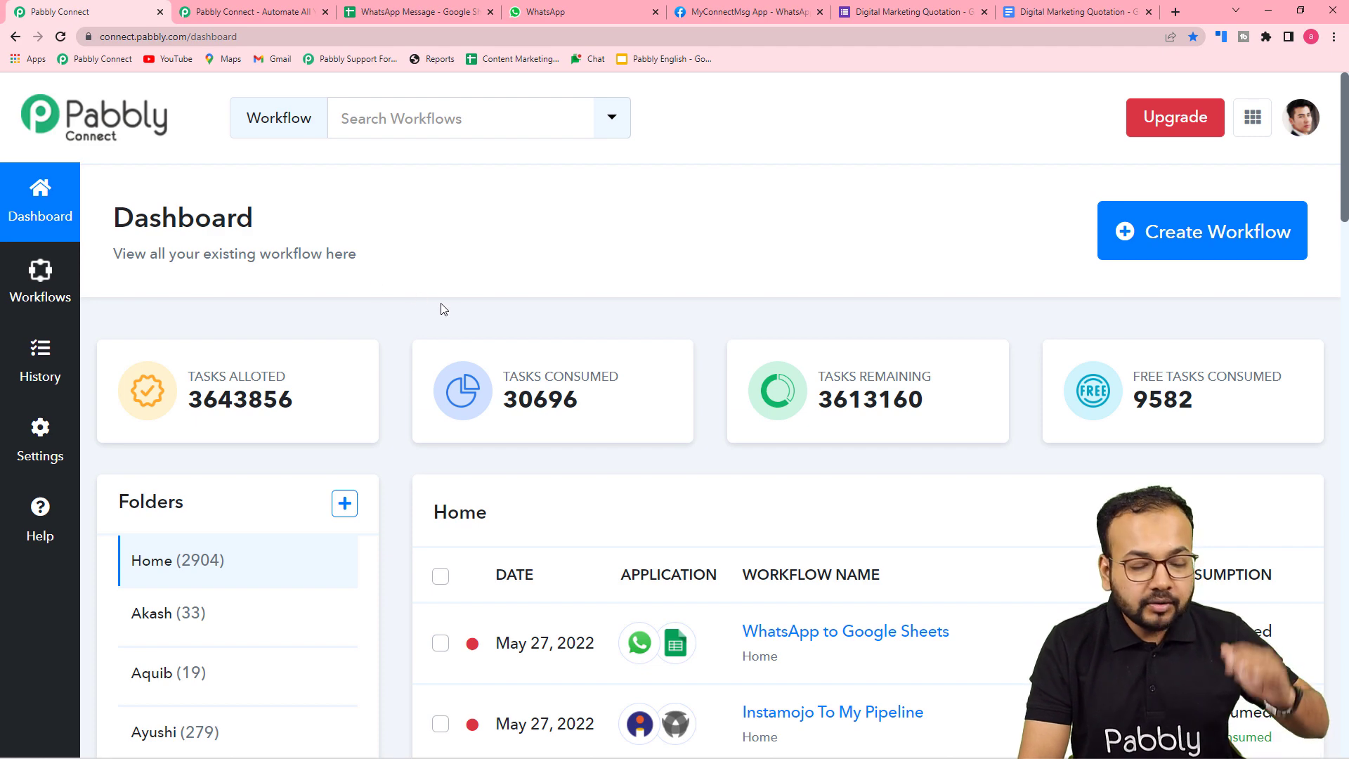
{"action": "left_click", "coordinate": [247, 14]}
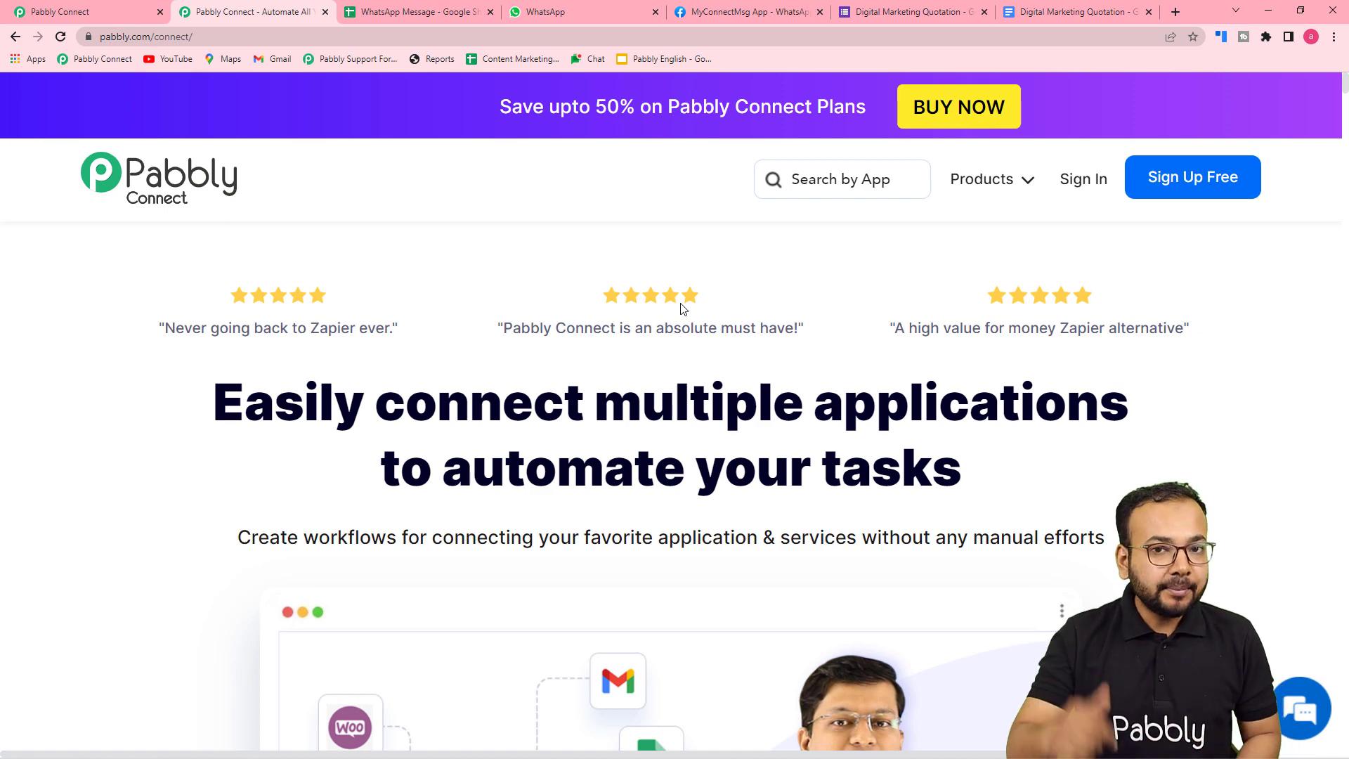
{"action": "left_click", "coordinate": [134, 8]}
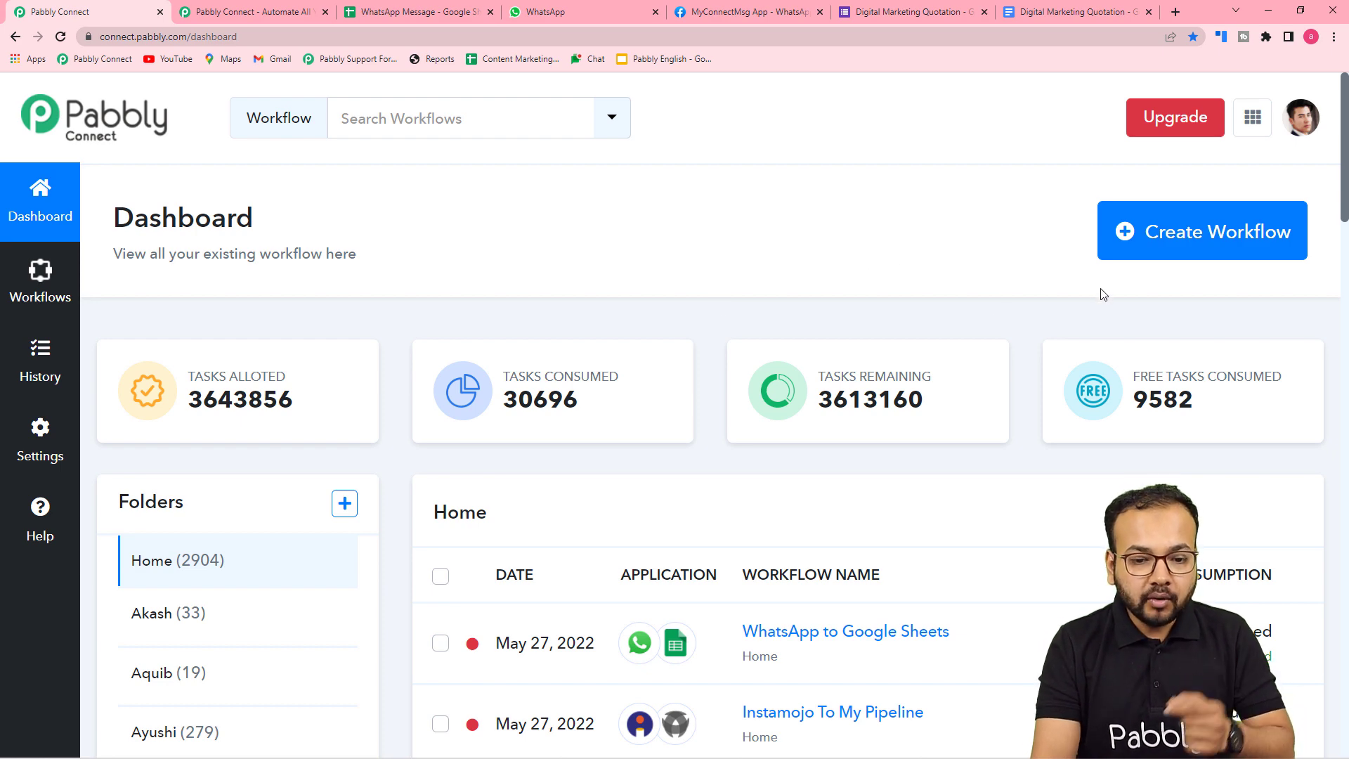
{"action": "left_click", "coordinate": [1208, 246]}
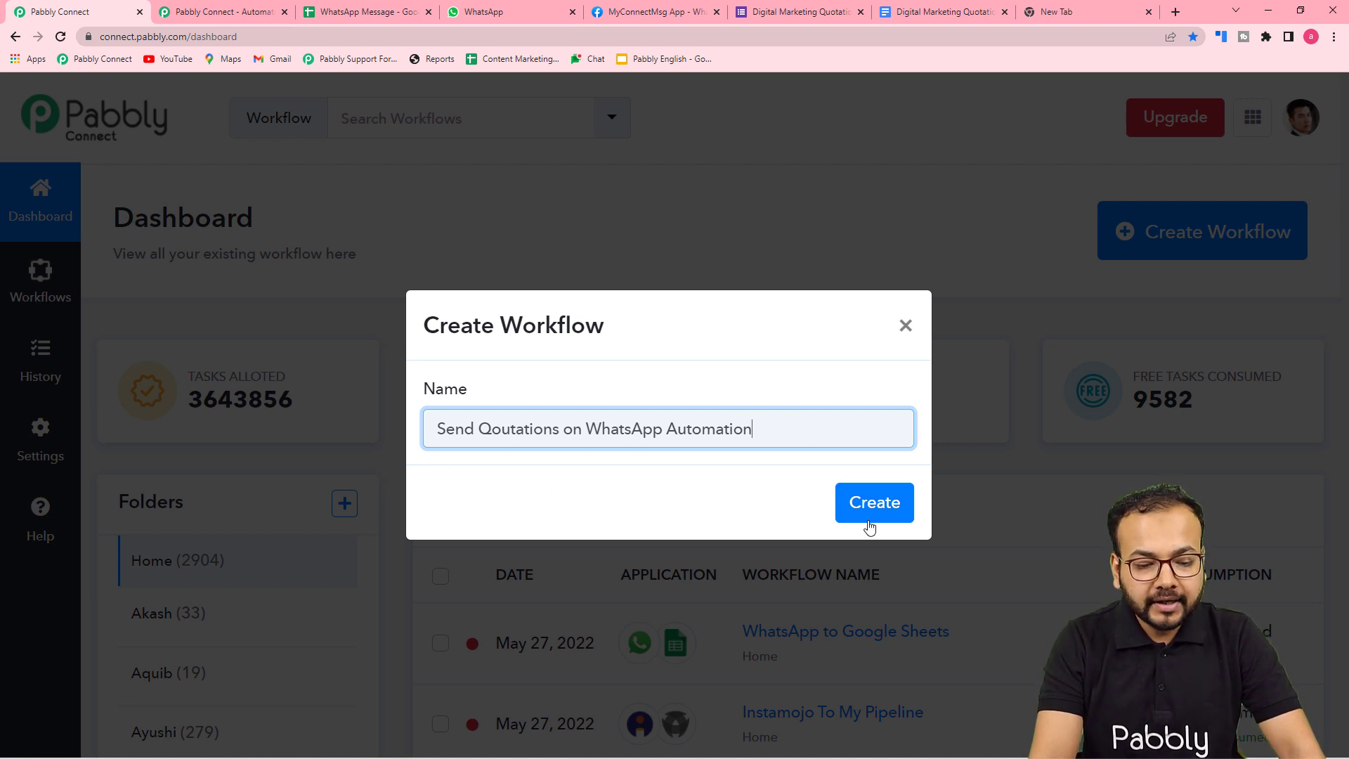
{"action": "left_click", "coordinate": [880, 513]}
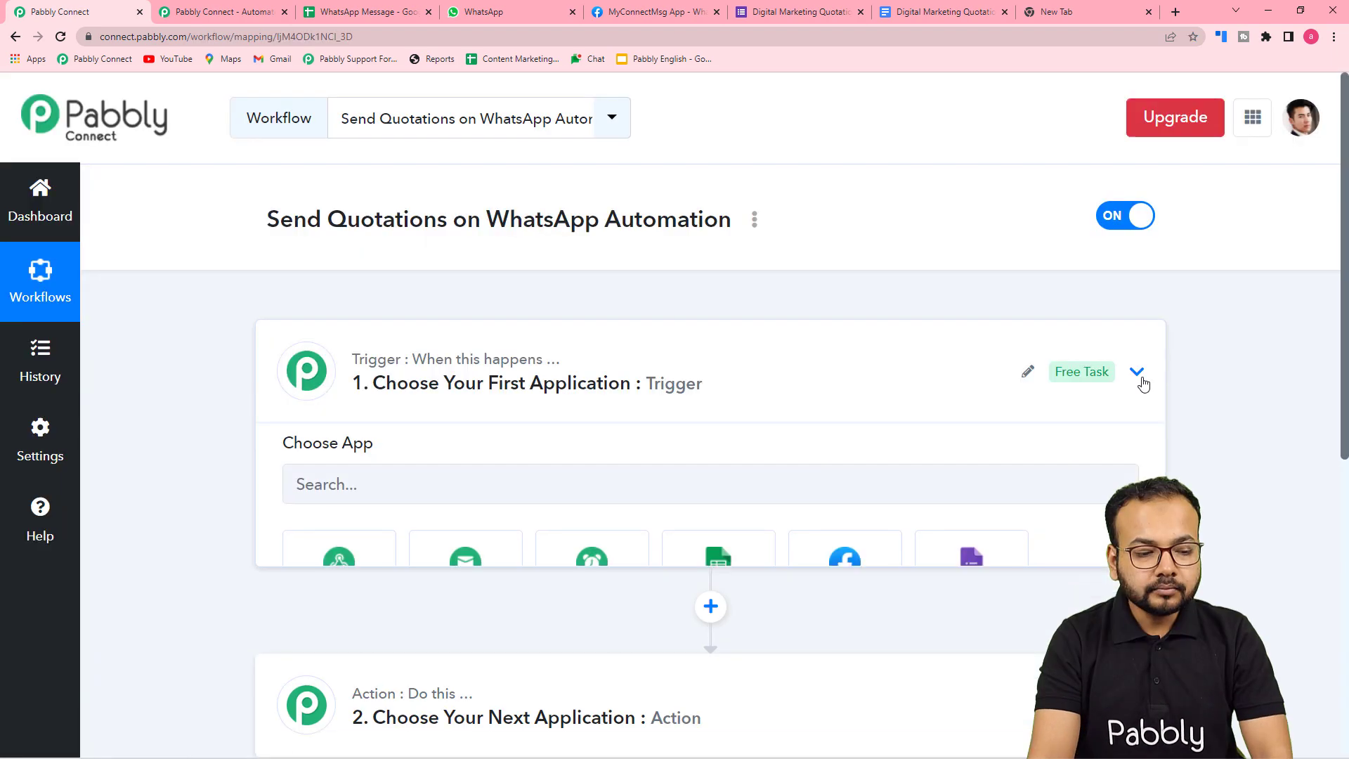
Step: Set the workflow's trigger application to Google Forms with the trigger event New Response Received
{"action": "left_click", "coordinate": [1141, 381]}
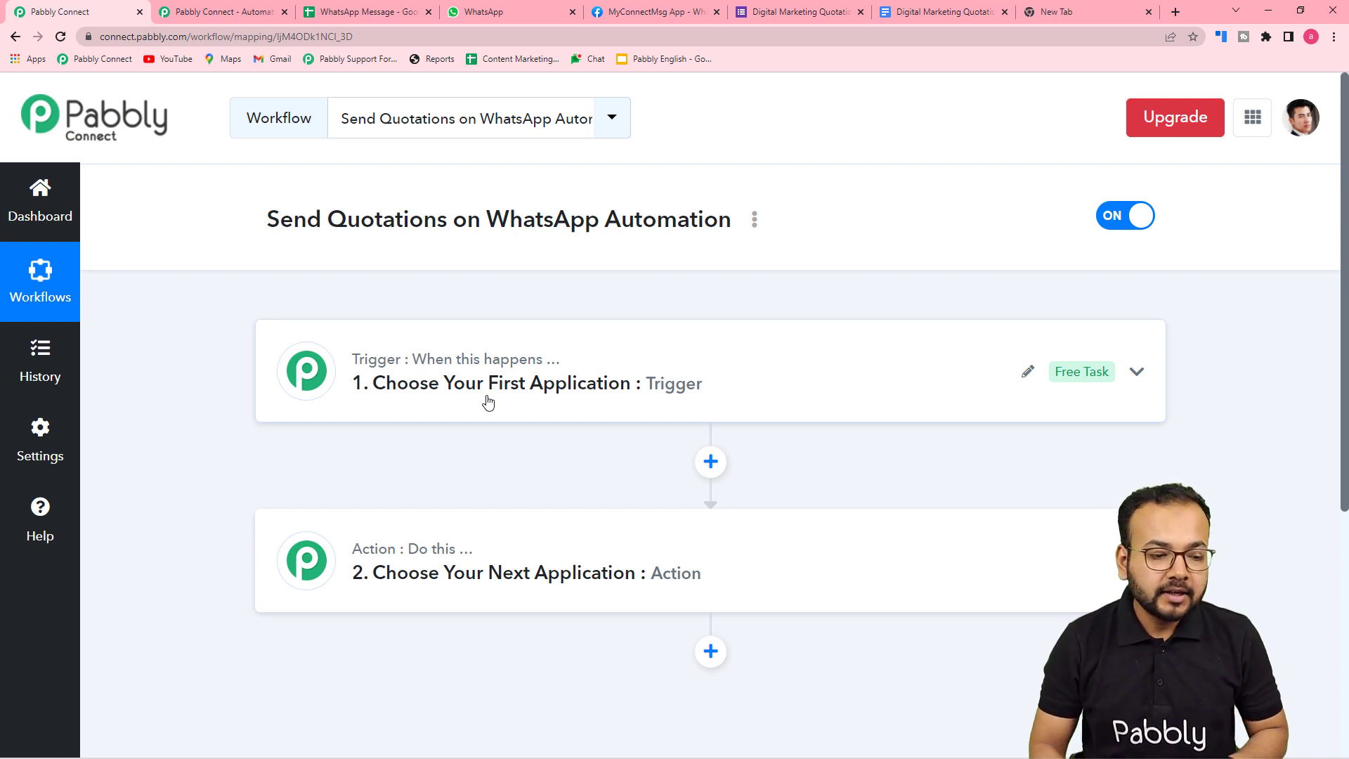
{"action": "left_click", "coordinate": [415, 386]}
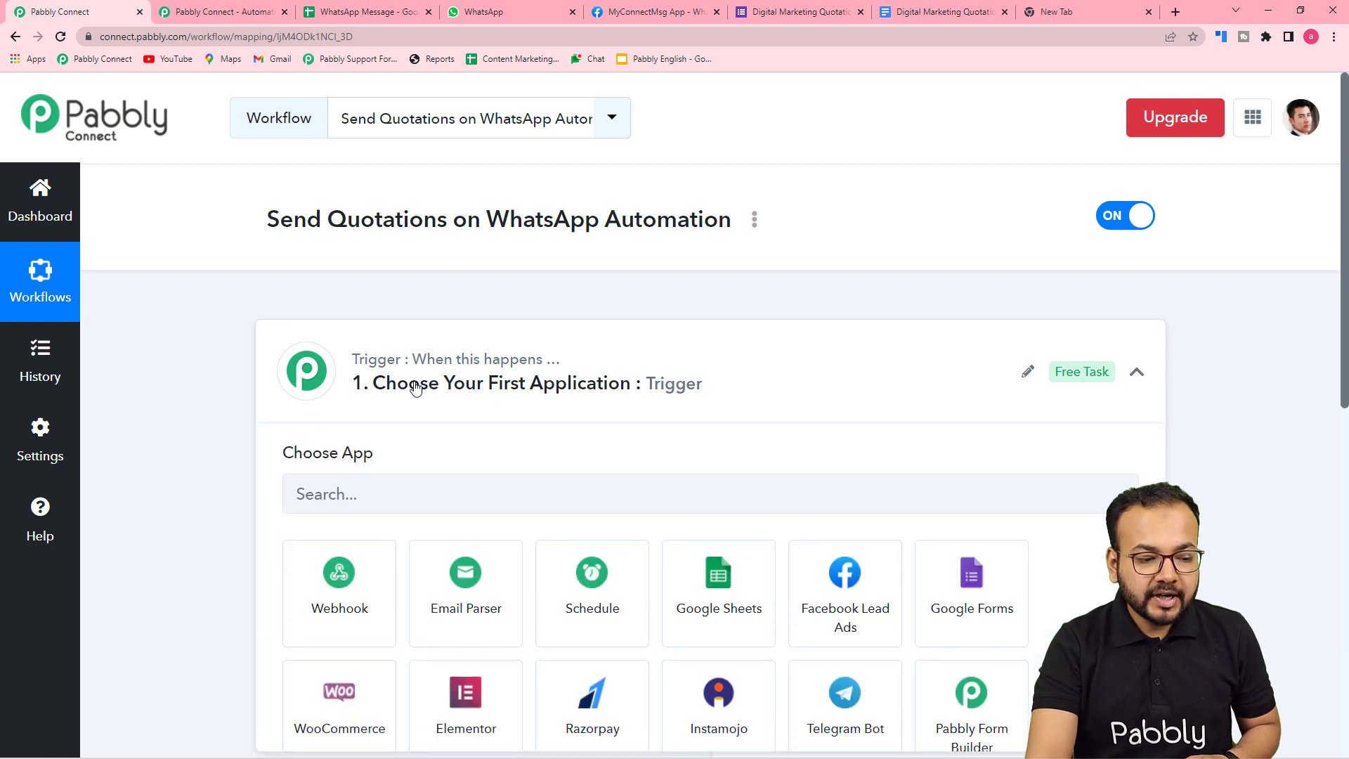
{"action": "left_click", "coordinate": [427, 287]}
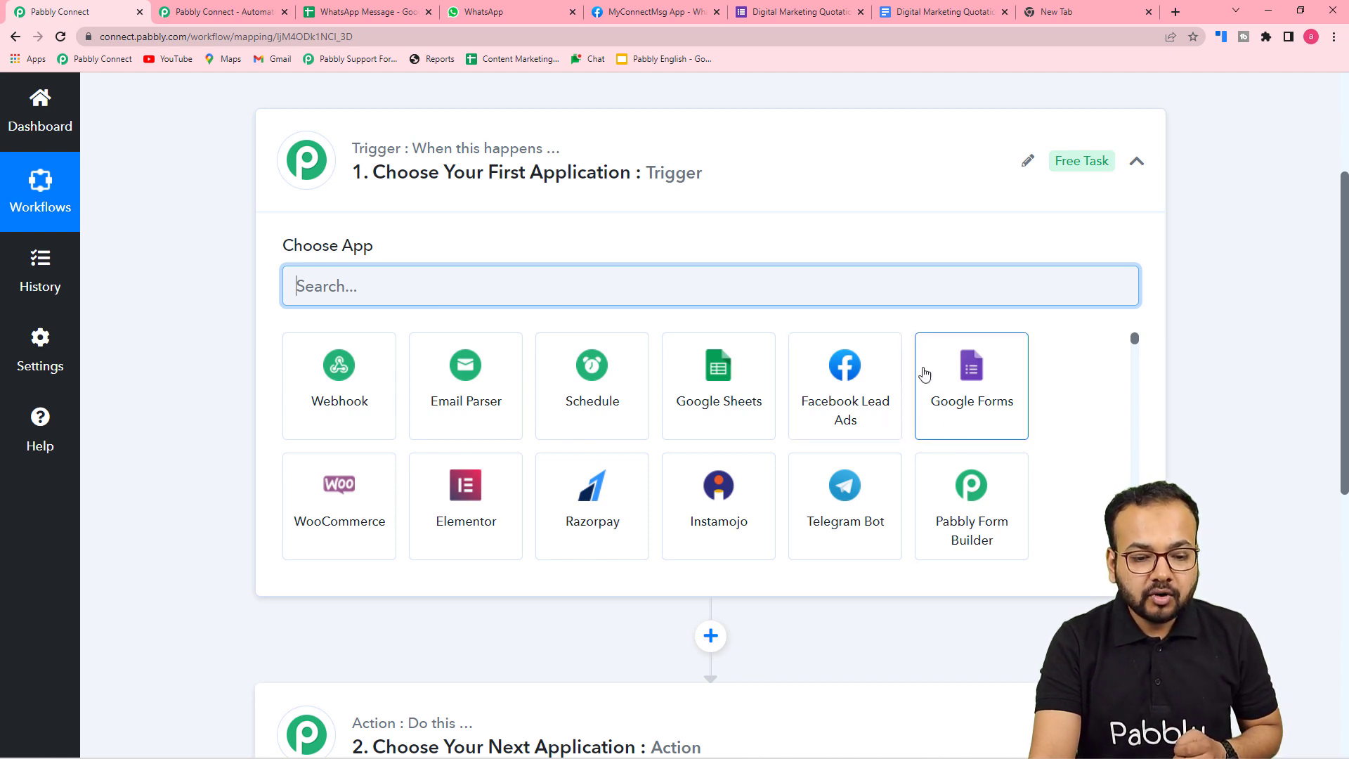
{"action": "left_click", "coordinate": [963, 397]}
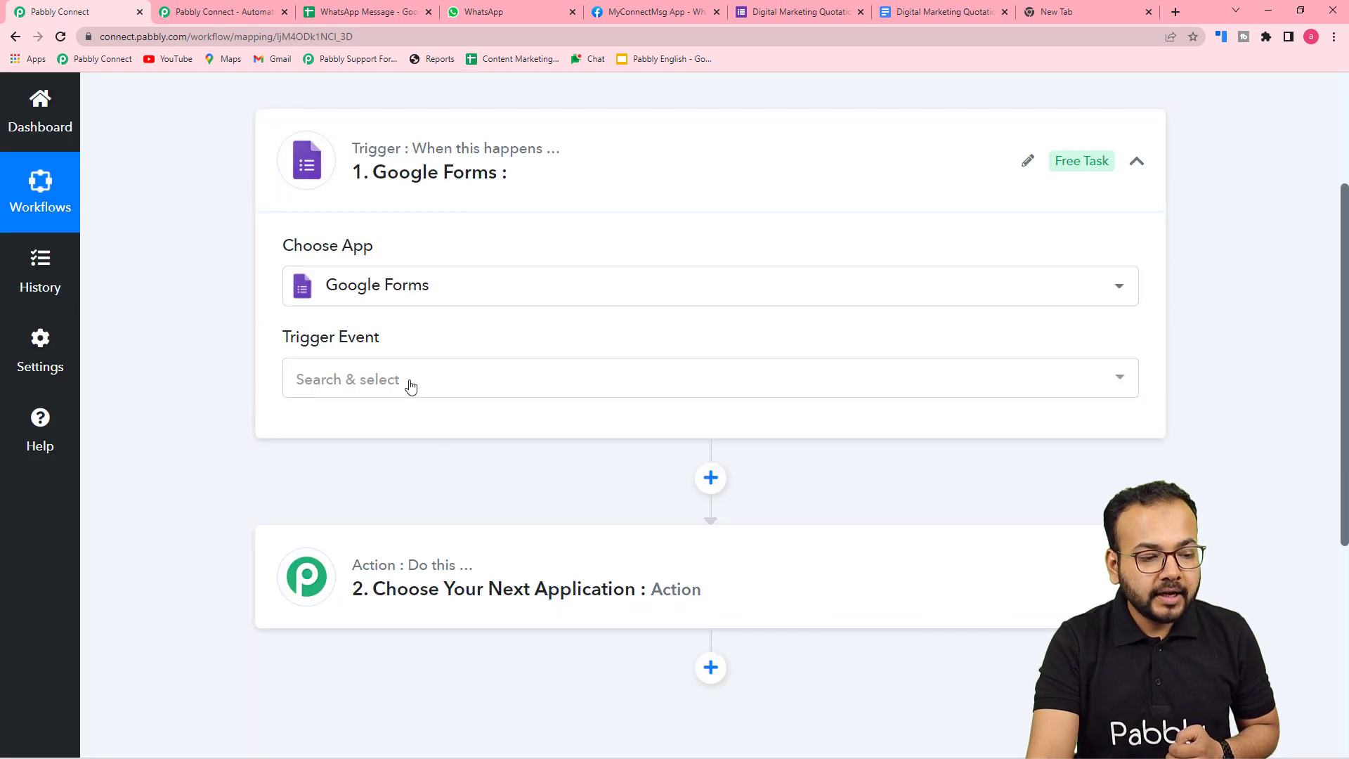
{"action": "left_click", "coordinate": [411, 387]}
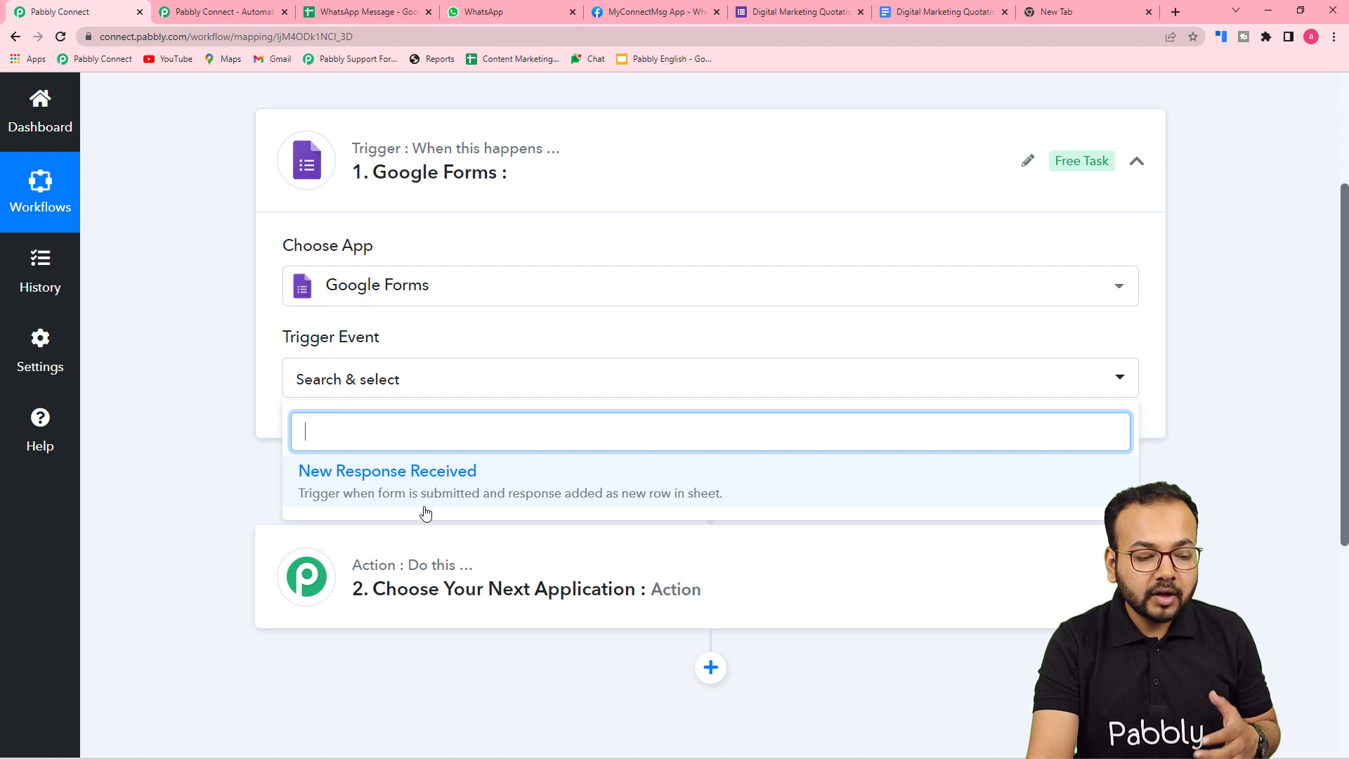
{"action": "left_click", "coordinate": [485, 496]}
Step: Read the trigger's webhook URL section and its instructions for connecting Google Forms through Google Sheets
{"action": "scroll", "coordinate": [486, 496], "scroll_direction": "down", "scroll_amount": 2}
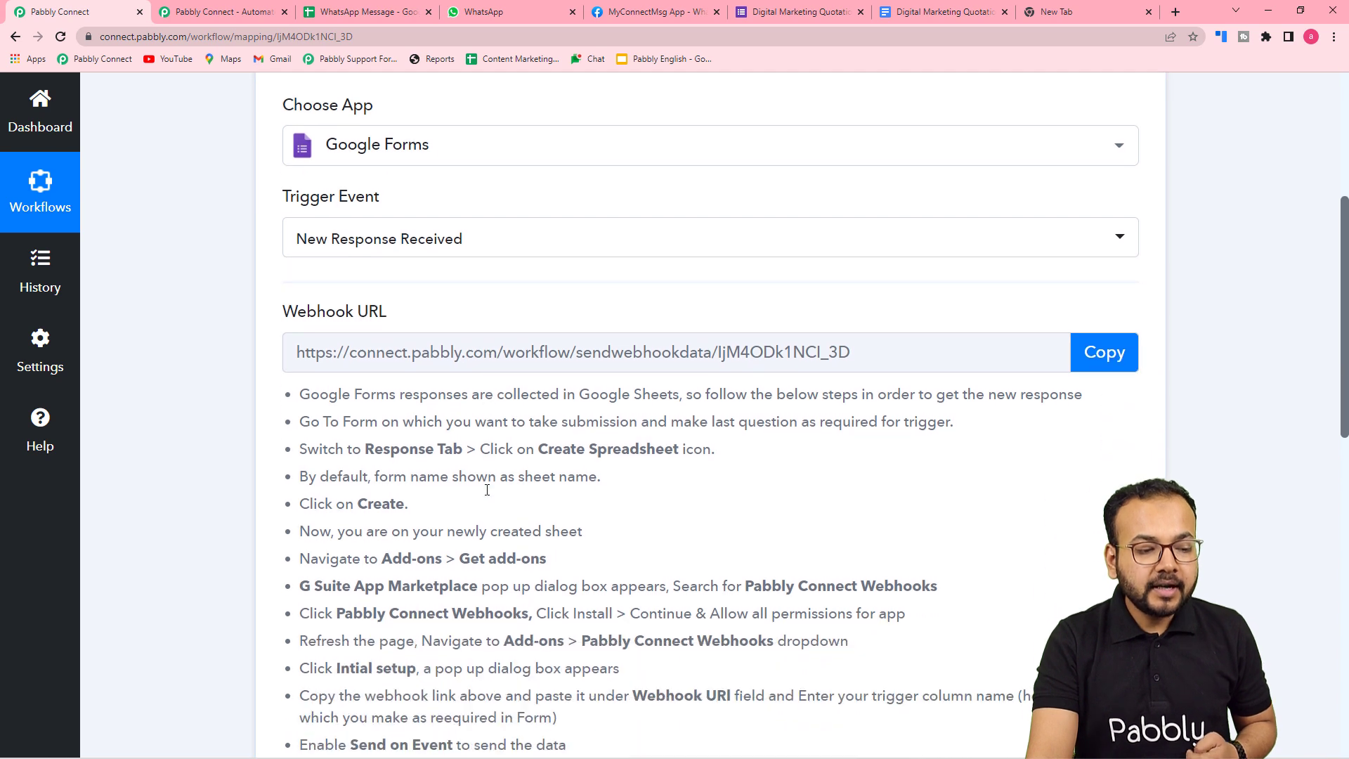
{"action": "scroll", "coordinate": [401, 416], "scroll_direction": "down", "scroll_amount": 2}
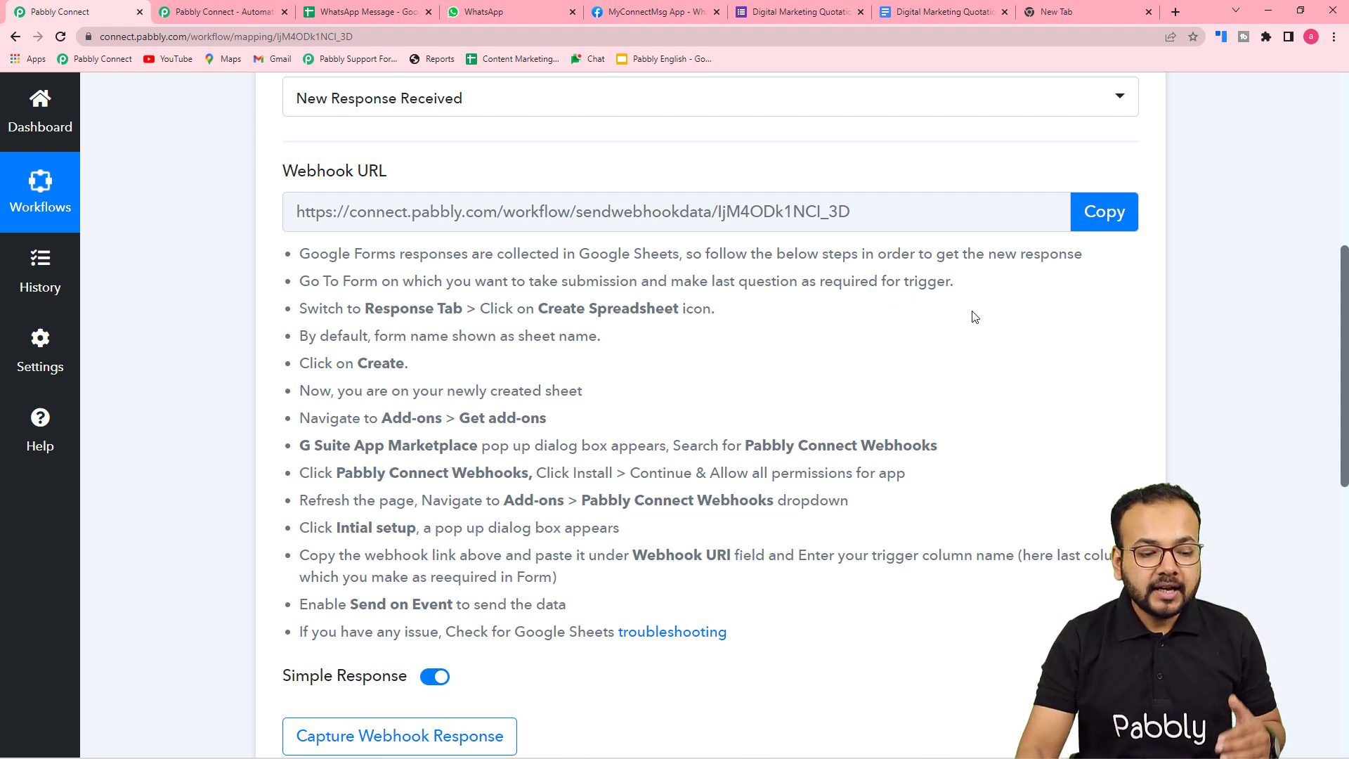
{"action": "scroll", "coordinate": [974, 317], "scroll_direction": "down", "scroll_amount": 1}
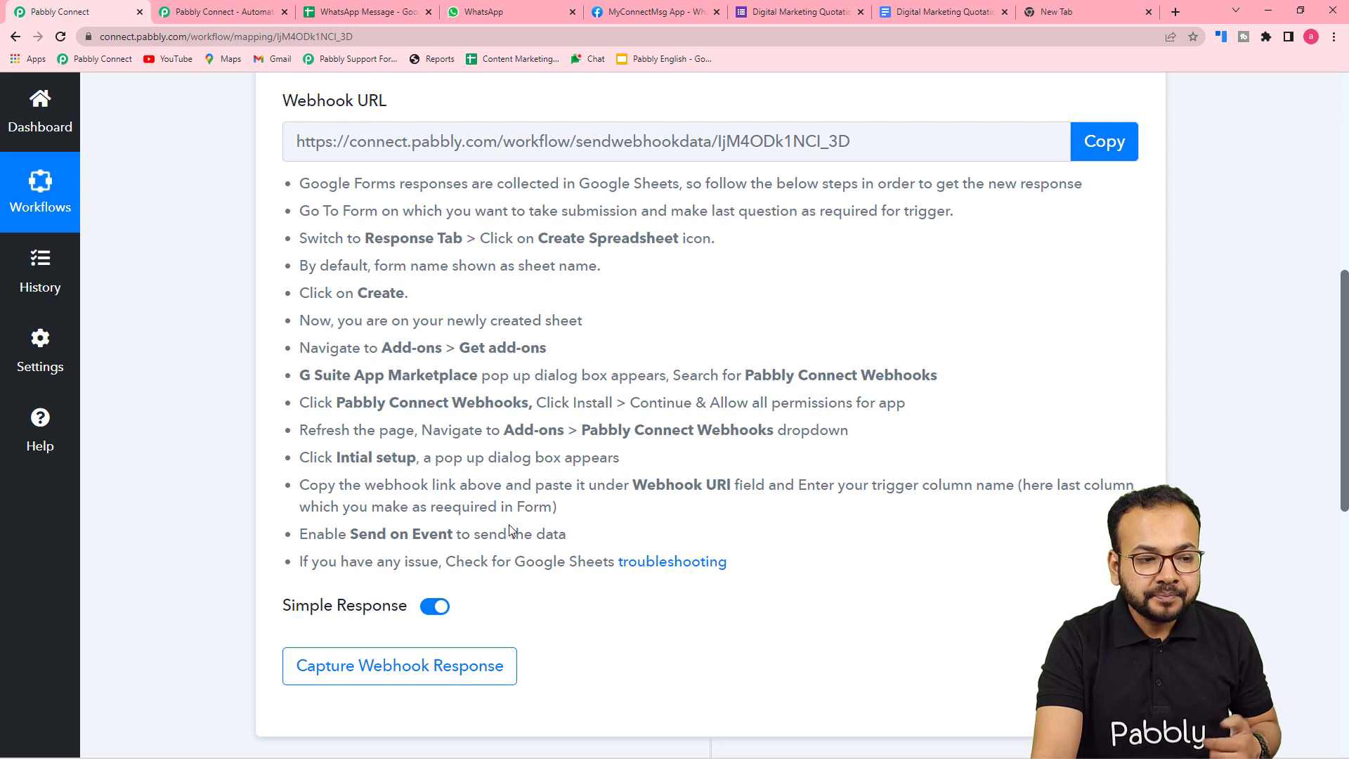
{"action": "scroll", "coordinate": [520, 511], "scroll_direction": "up", "scroll_amount": 3}
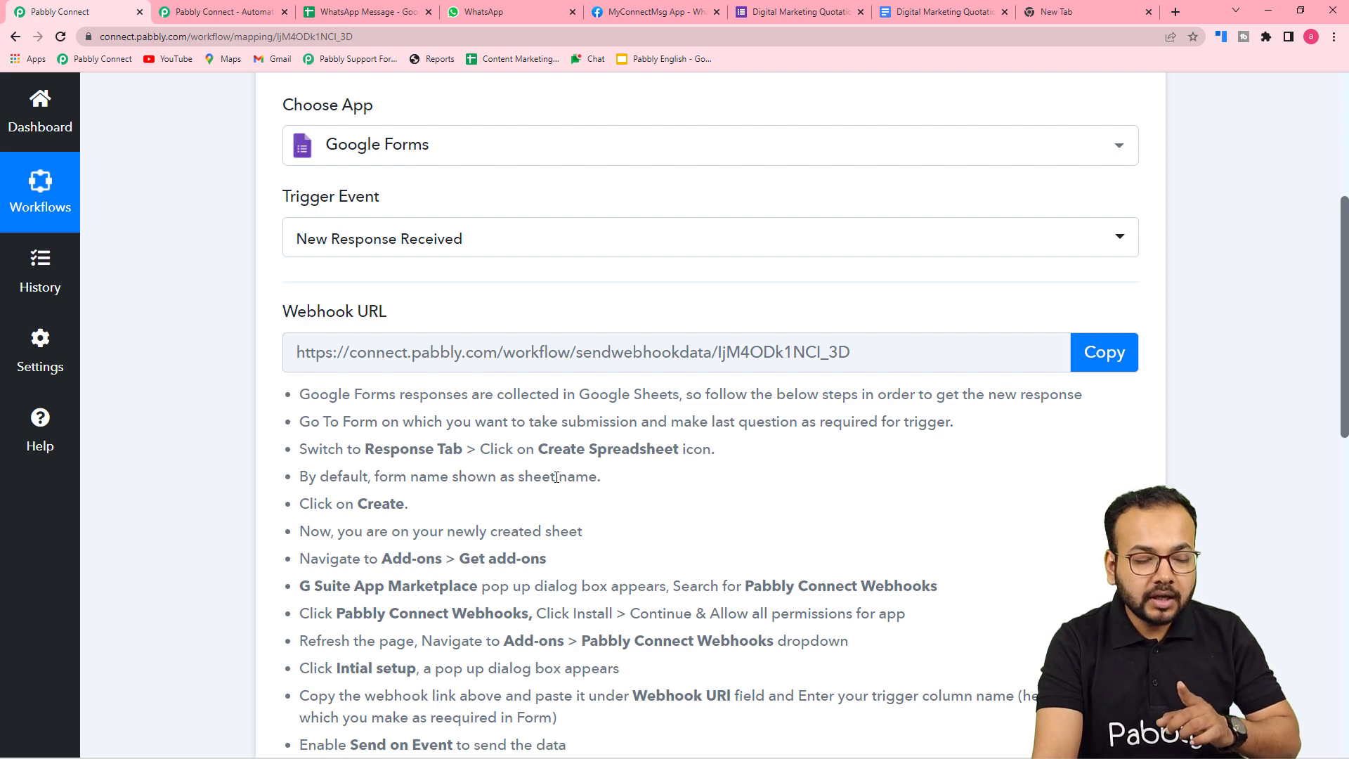
{"action": "scroll", "coordinate": [557, 477], "scroll_direction": "up", "scroll_amount": 2}
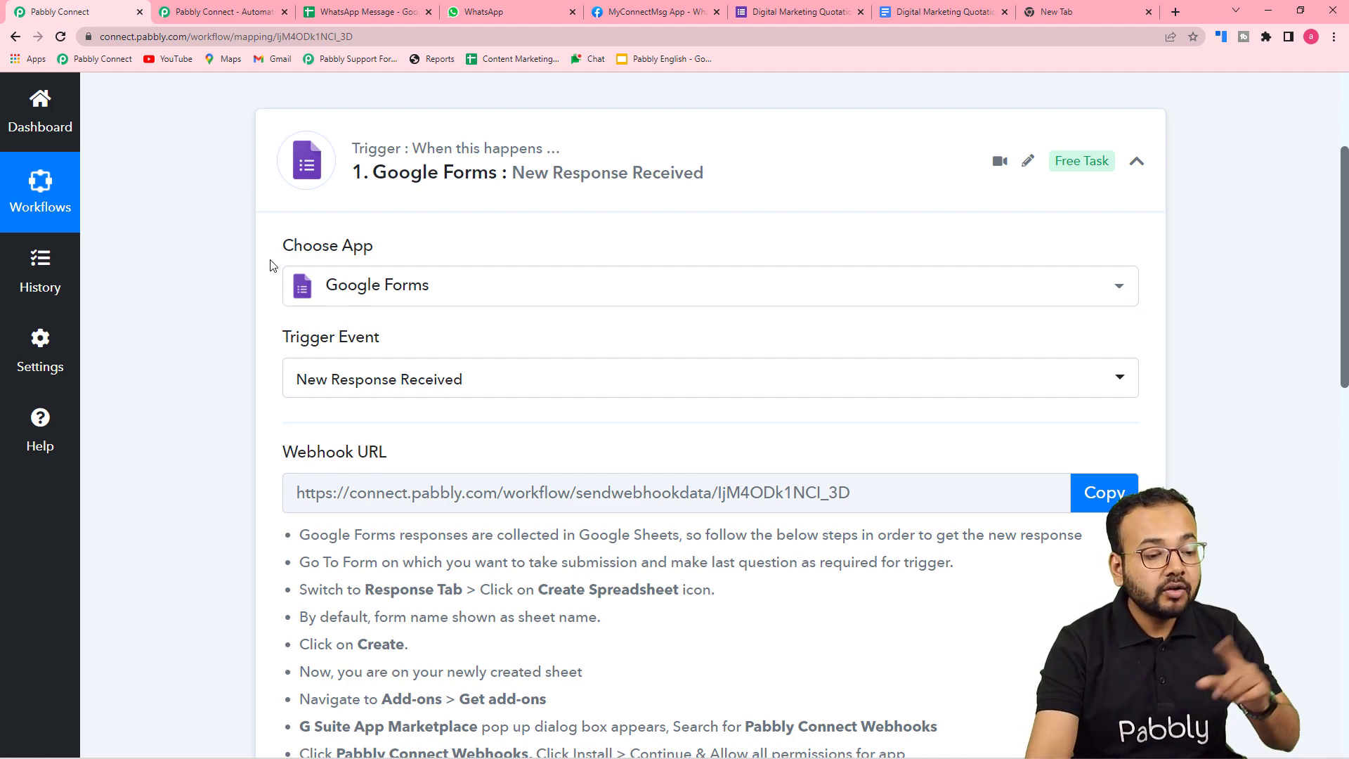
{"action": "scroll", "coordinate": [457, 587], "scroll_direction": "down", "scroll_amount": 3}
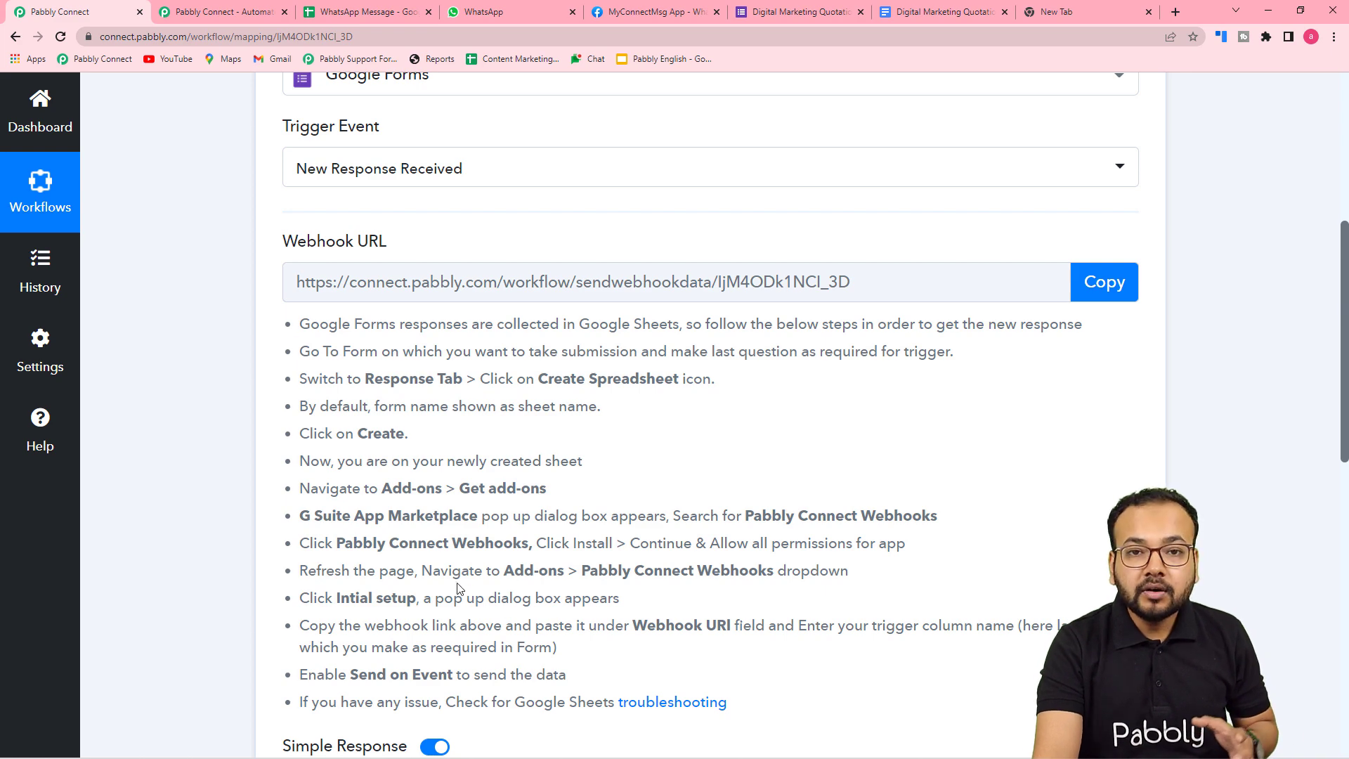
Step: Switch to the incognito browser window and examine the form's response summary and its linked Digital Marketing Quotation (Responses) spreadsheet
{"action": "mouse_move", "coordinate": [364, 745]}
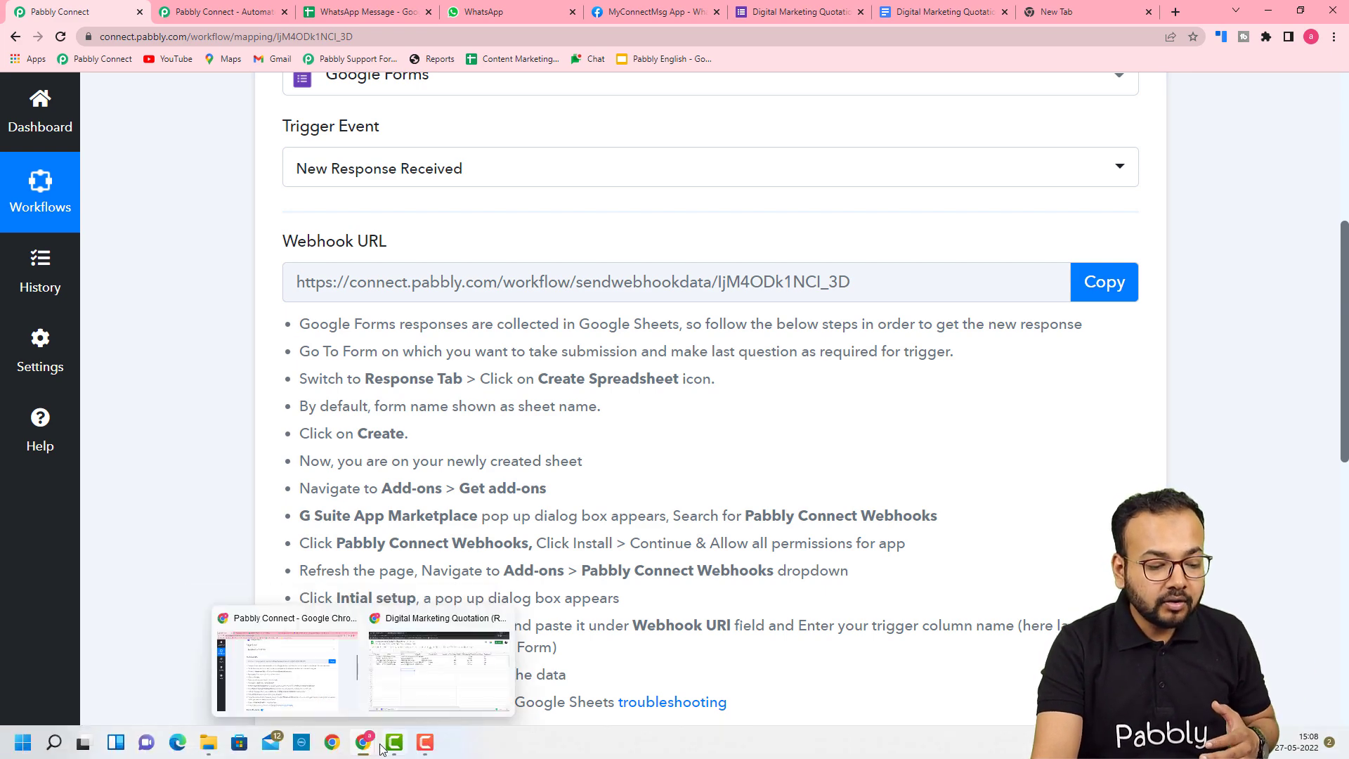
{"action": "left_click", "coordinate": [404, 693]}
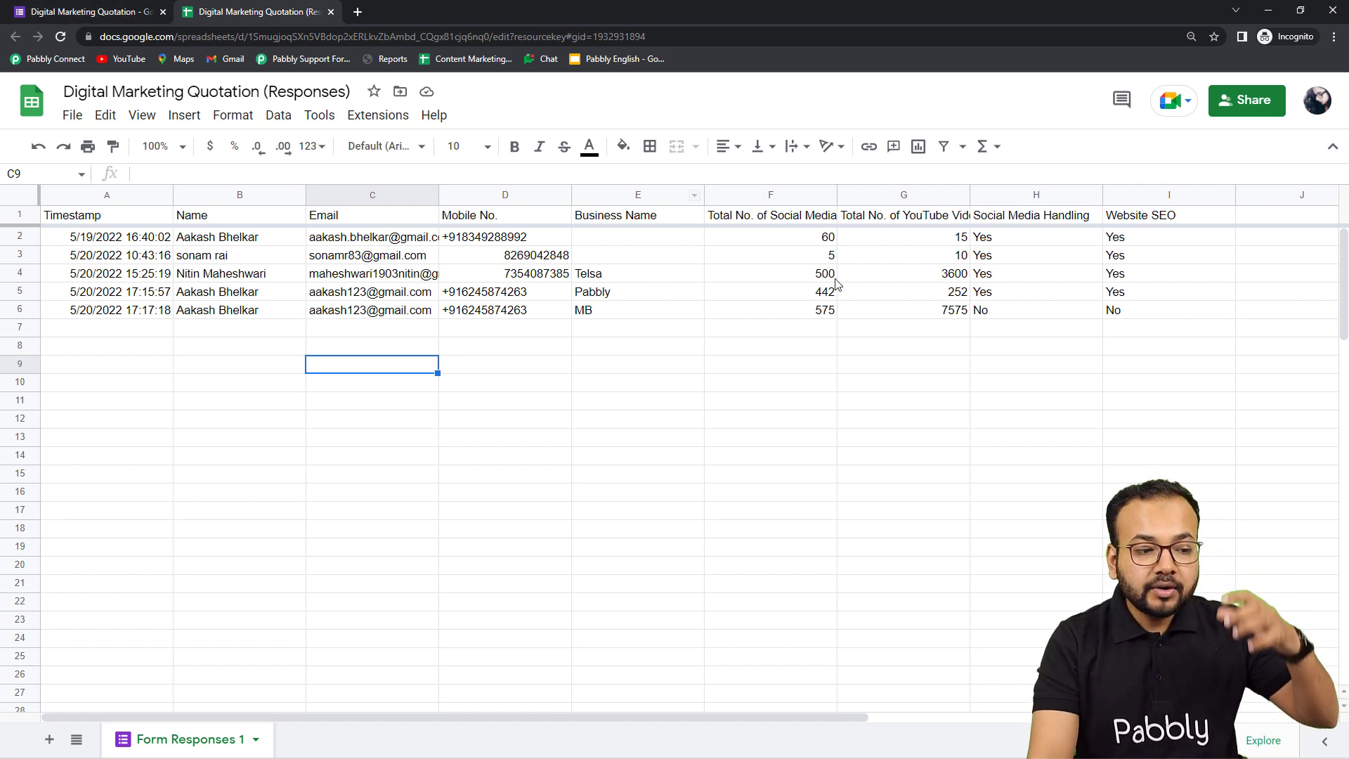
{"action": "left_click", "coordinate": [99, 12]}
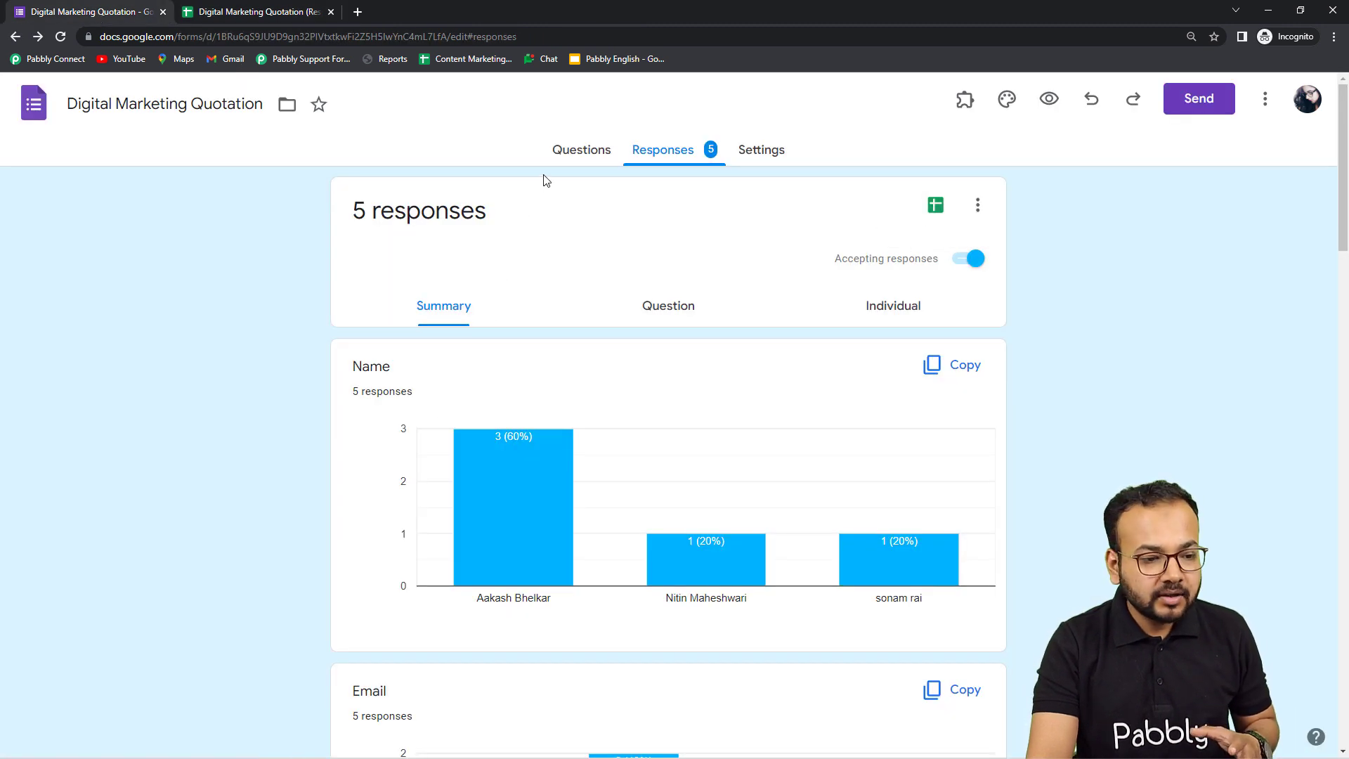
{"action": "left_click", "coordinate": [225, 12]}
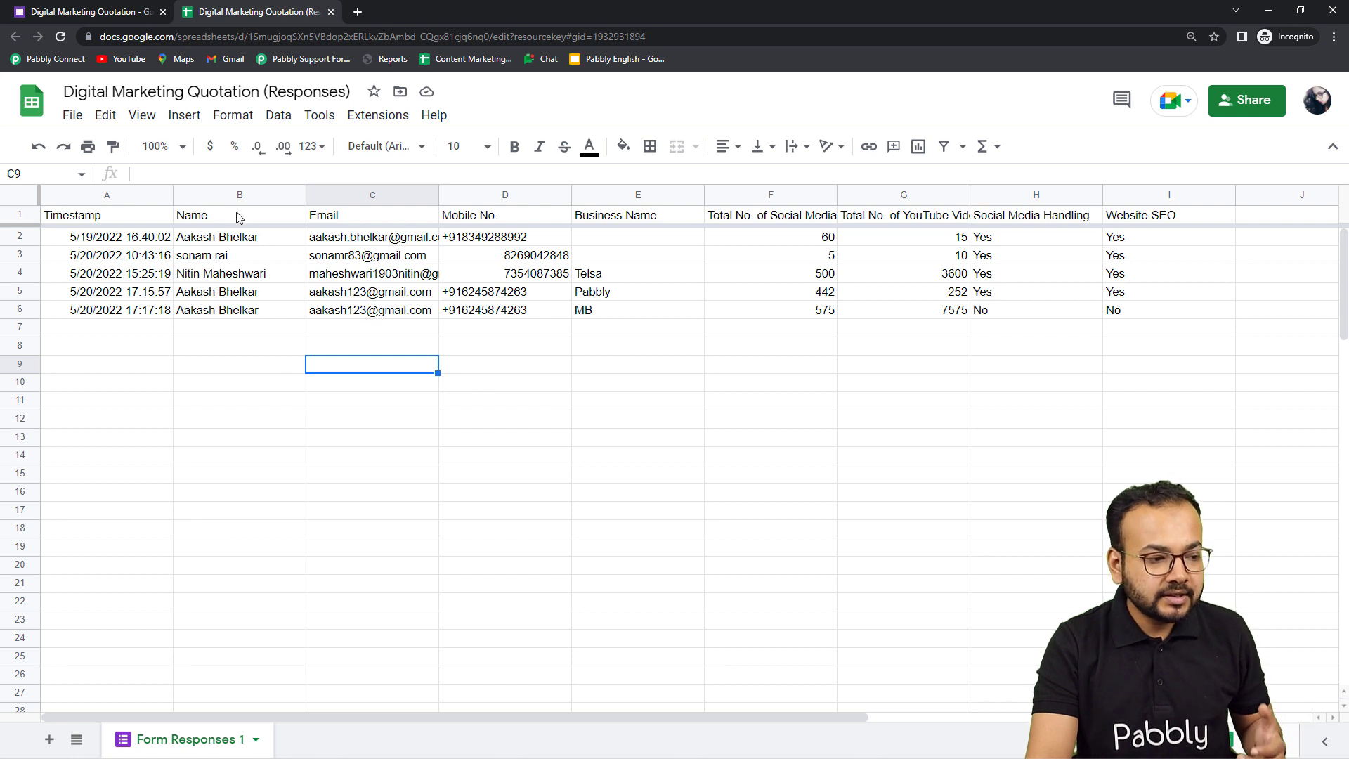
Step: Search the Google Workspace Marketplace for the Pabbly Connect Webhooks add-on and check whether it is installed
{"action": "left_click", "coordinate": [179, 146]}
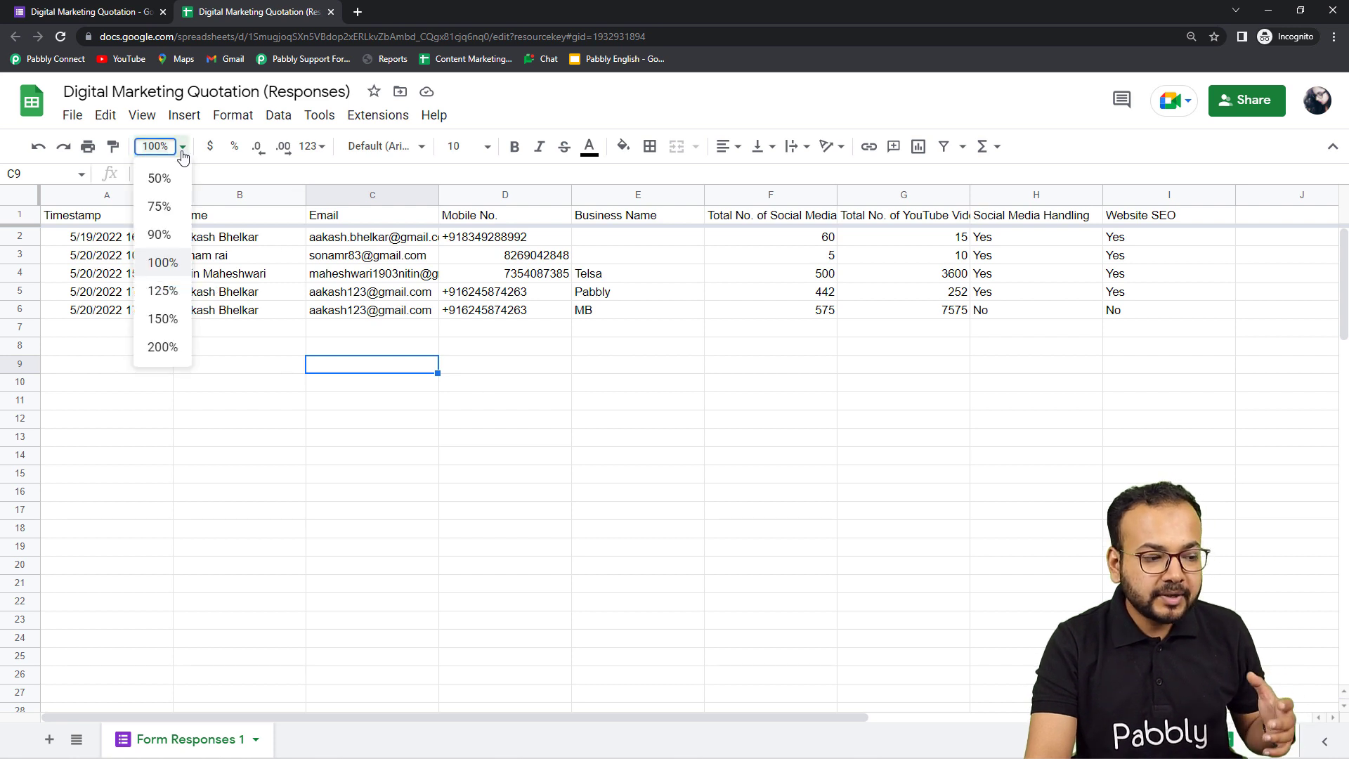
{"action": "left_click", "coordinate": [156, 293]}
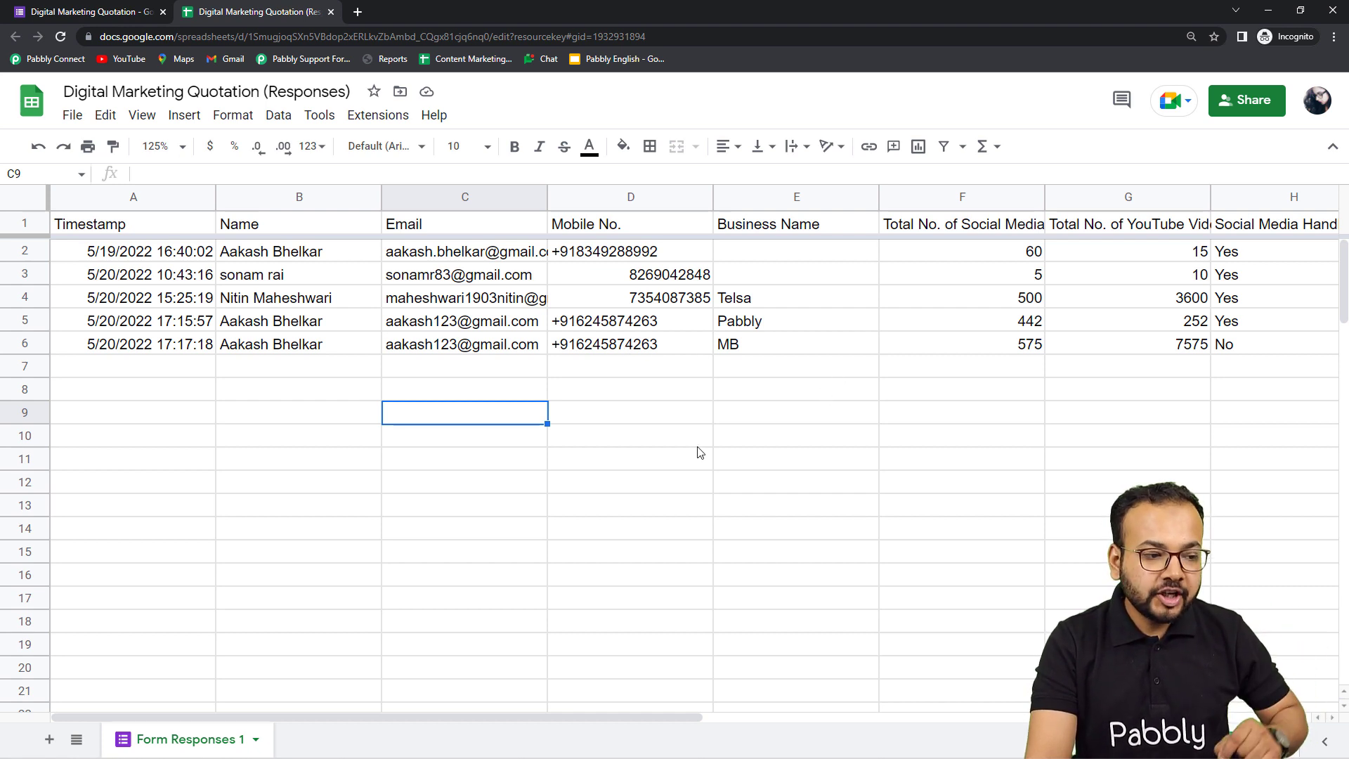
{"action": "left_click", "coordinate": [367, 117]}
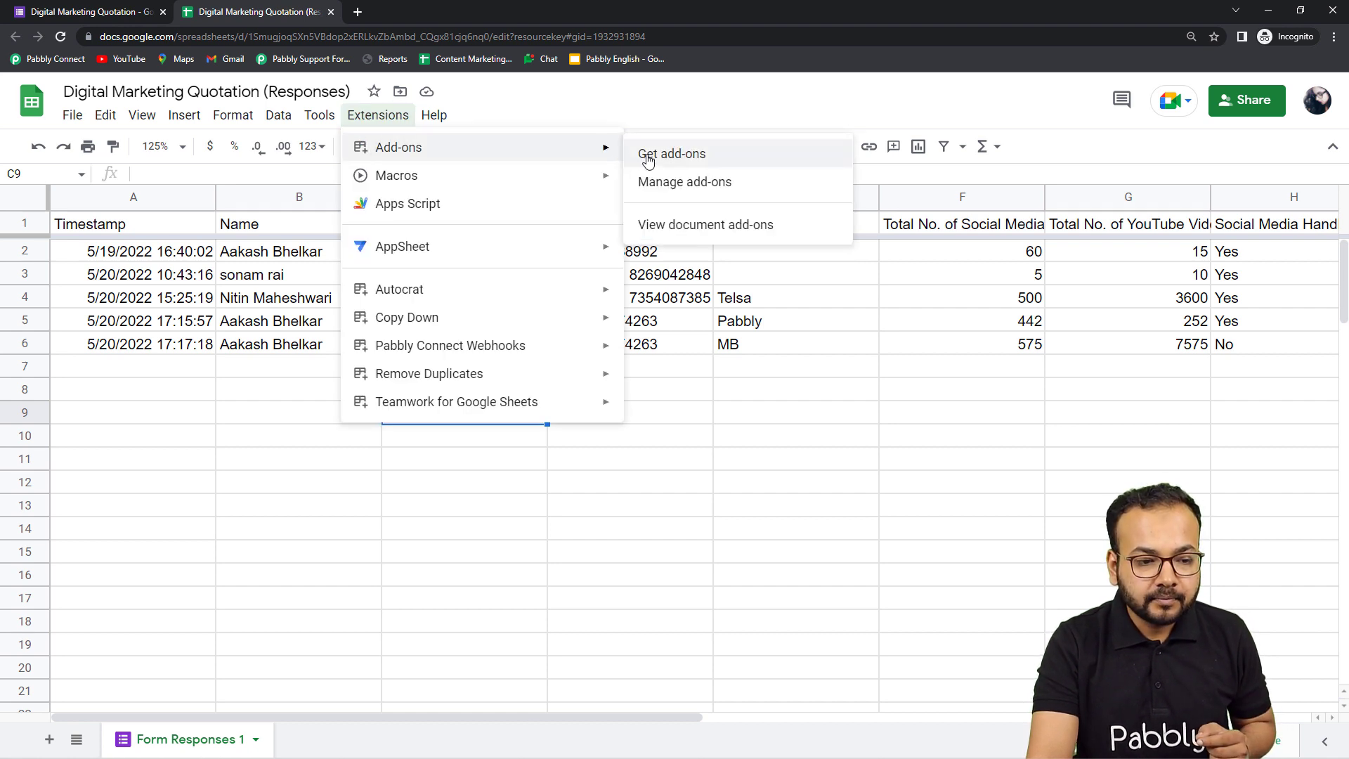
{"action": "left_click", "coordinate": [657, 150]}
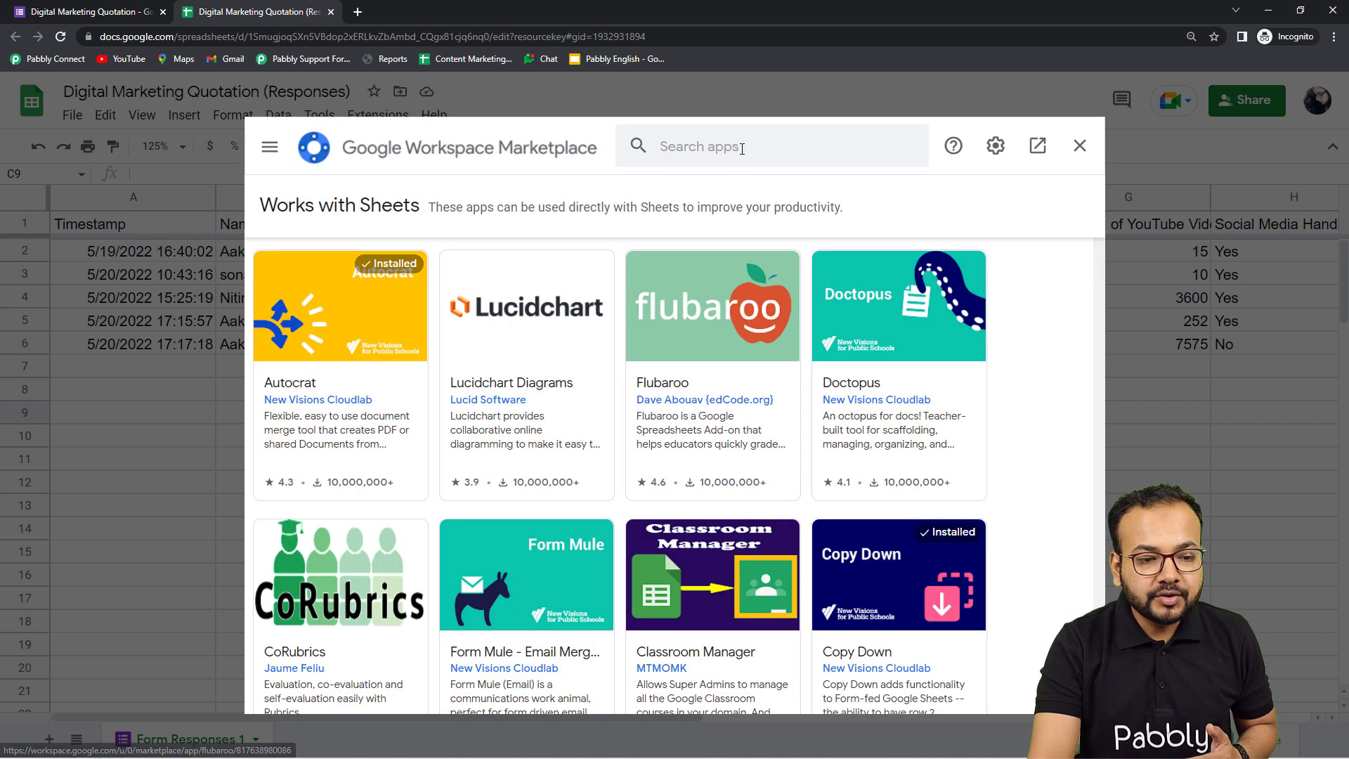
{"action": "left_click", "coordinate": [742, 148]}
{"action": "type", "text": "pabb"}
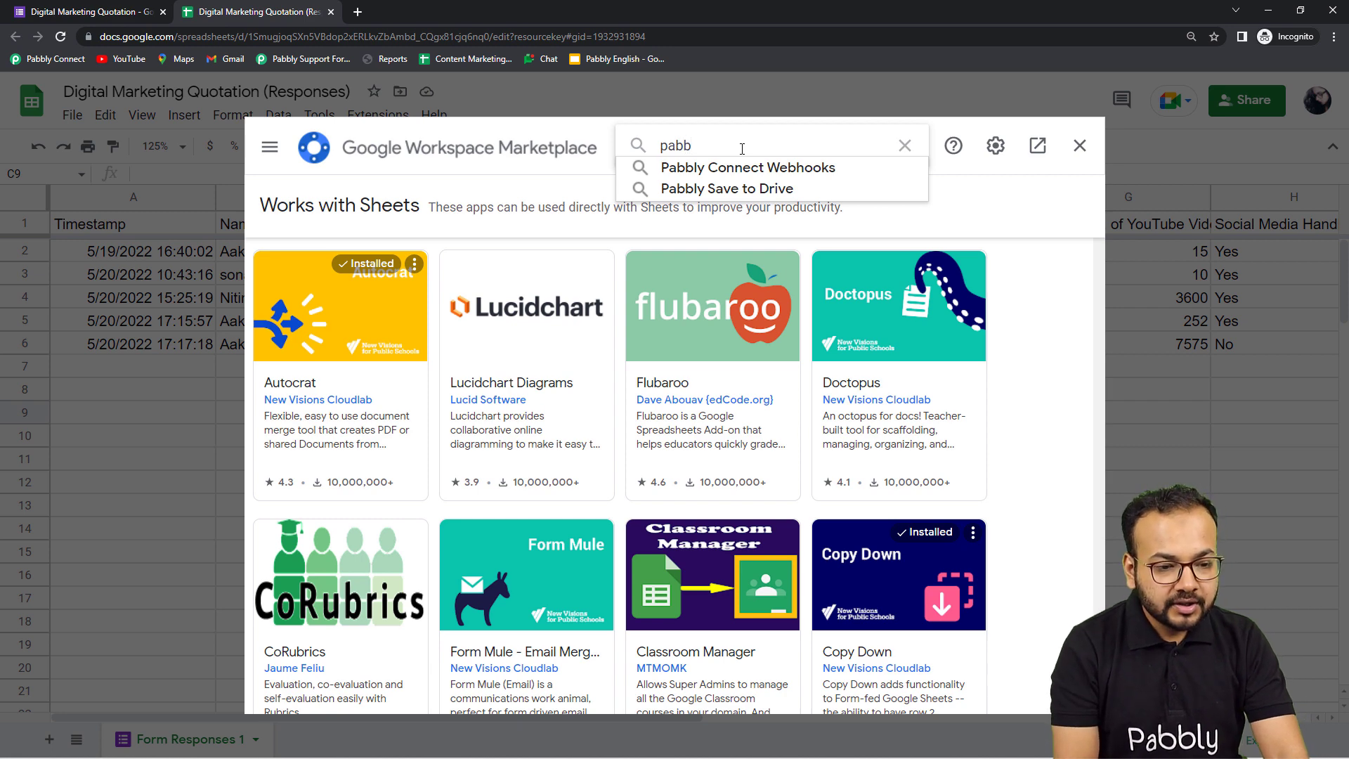
{"action": "key", "text": "Down"}
{"action": "key", "text": "Return"}
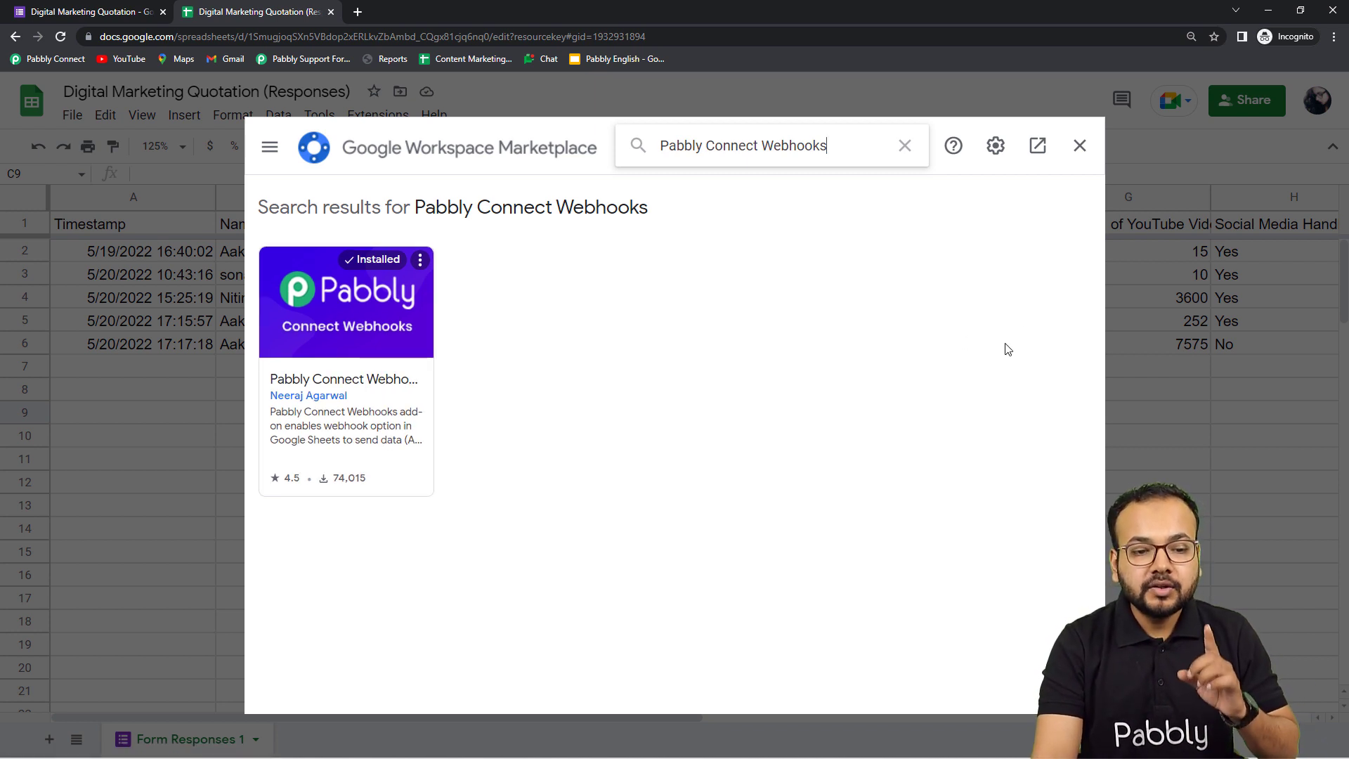
{"action": "left_click", "coordinate": [1079, 146]}
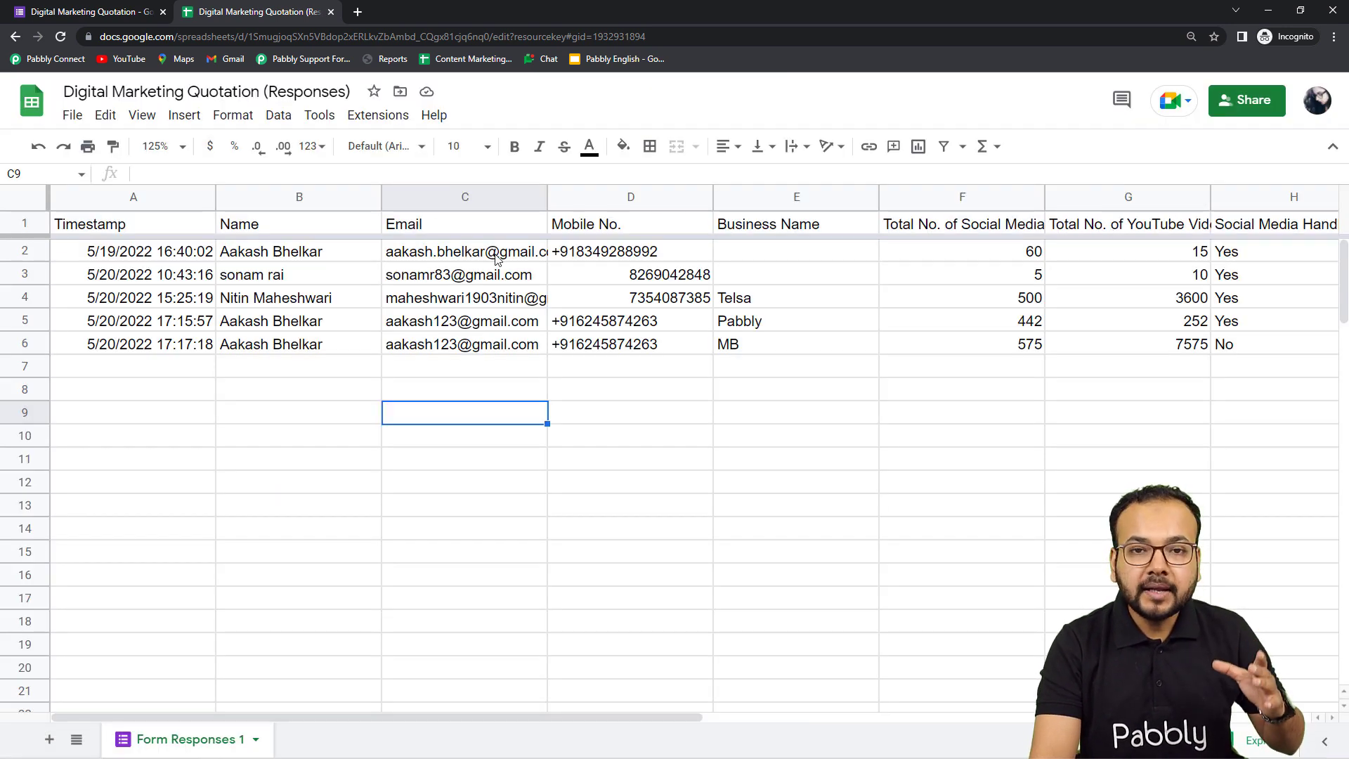
Step: Reload the responses spreadsheet and examine the Pabbly Connect Webhooks initial setup fields and the sheet's final data column
{"action": "mouse_move", "coordinate": [500, 255]}
{"action": "left_click", "coordinate": [61, 37]}
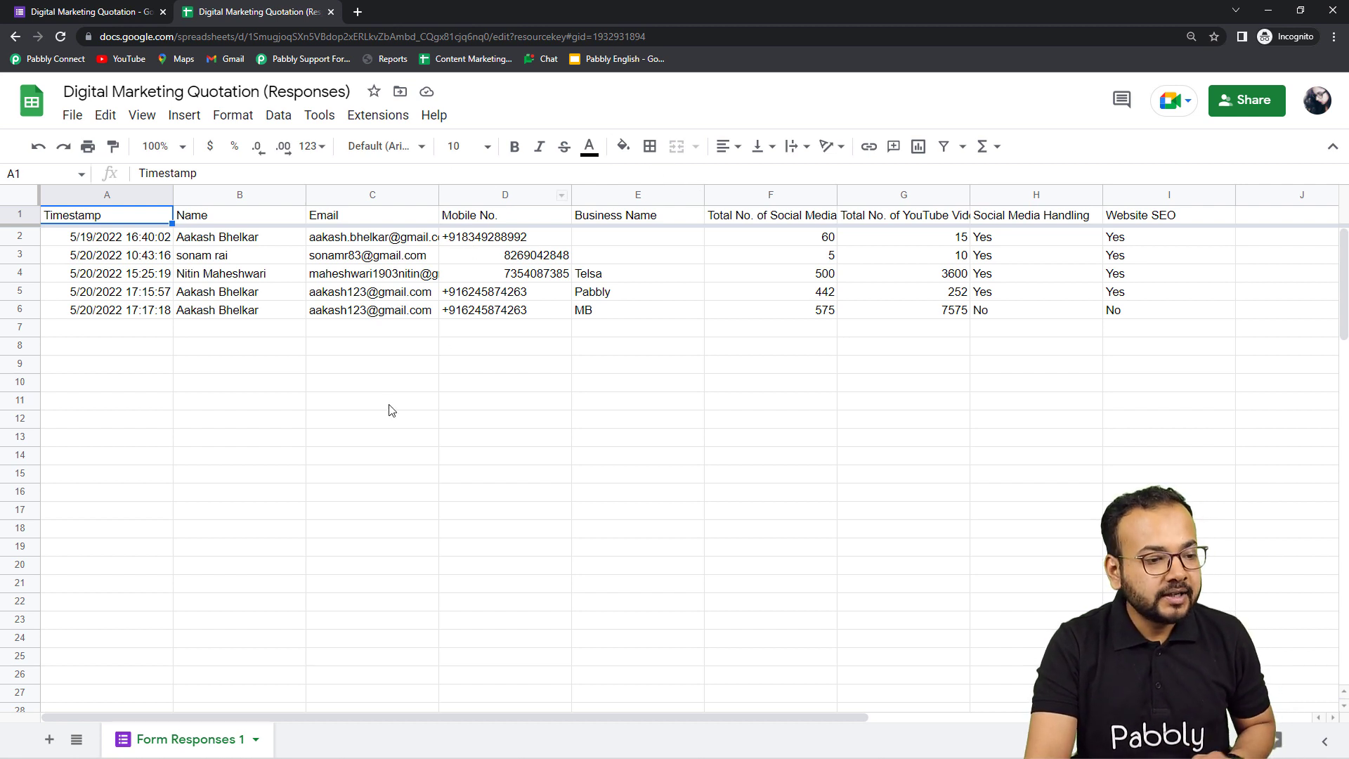
{"action": "left_click", "coordinate": [385, 117]}
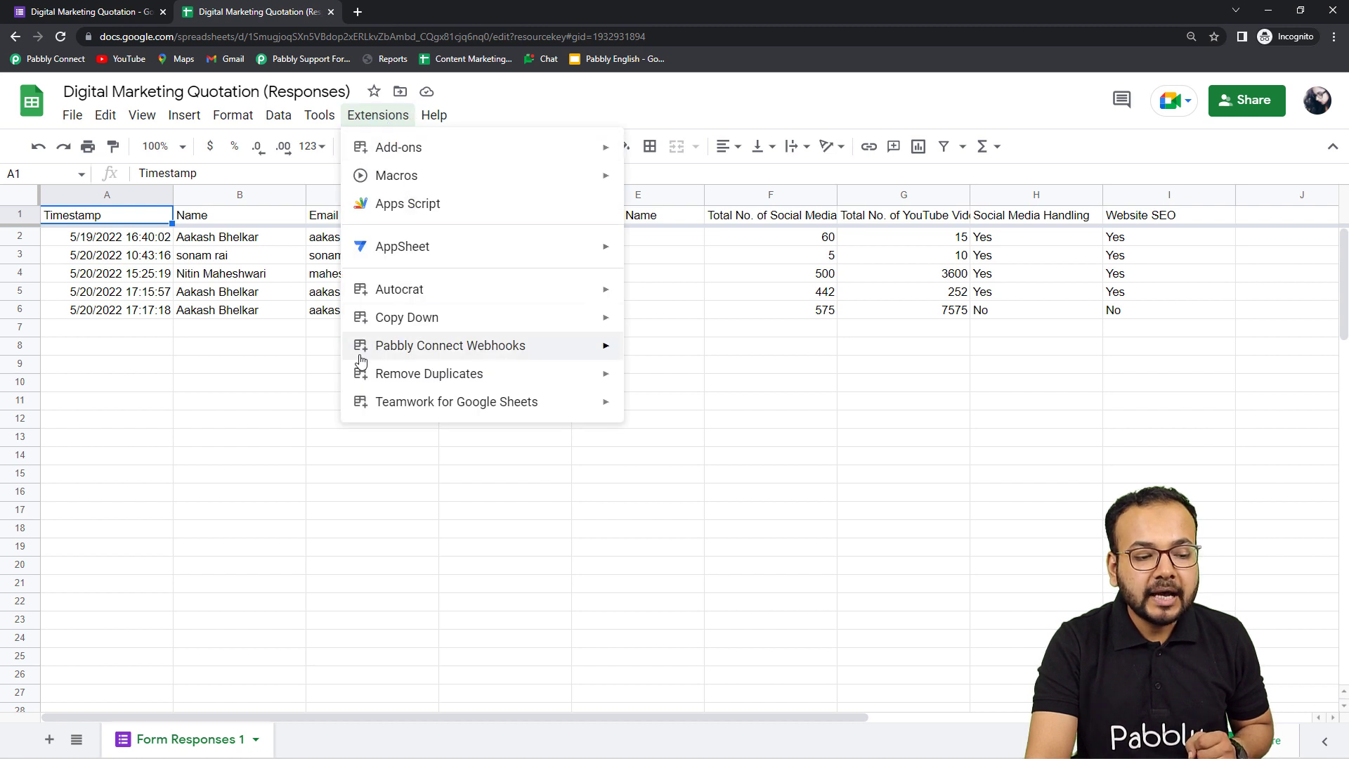
{"action": "mouse_move", "coordinate": [390, 348]}
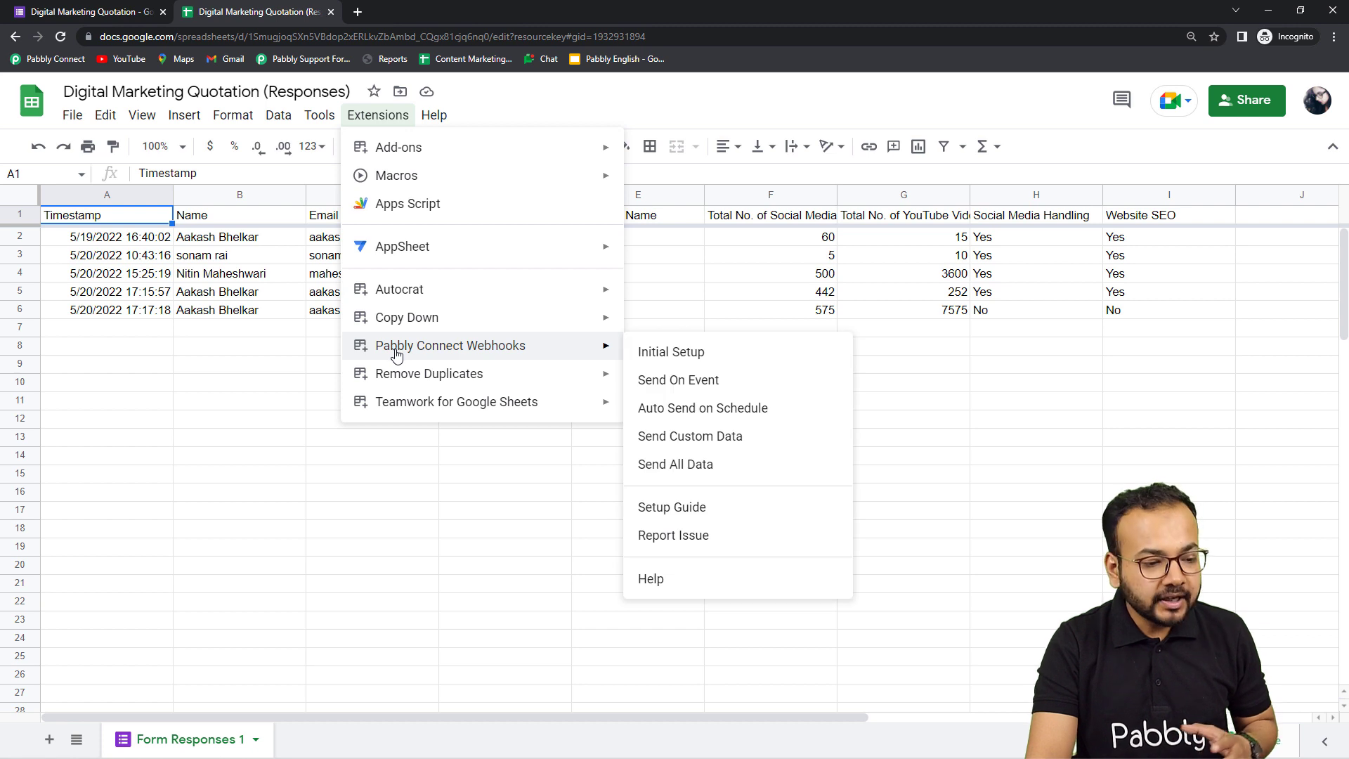
{"action": "left_click", "coordinate": [671, 355]}
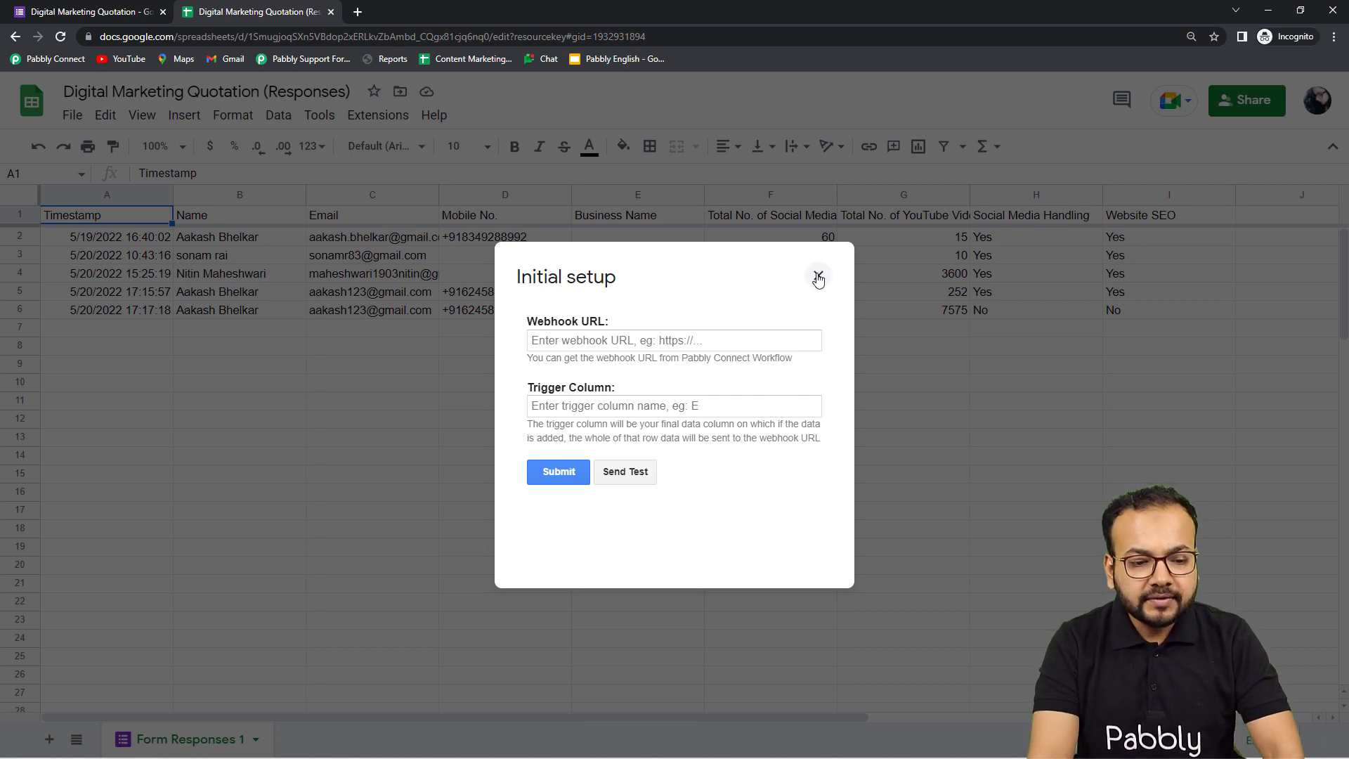
{"action": "left_click", "coordinate": [818, 276]}
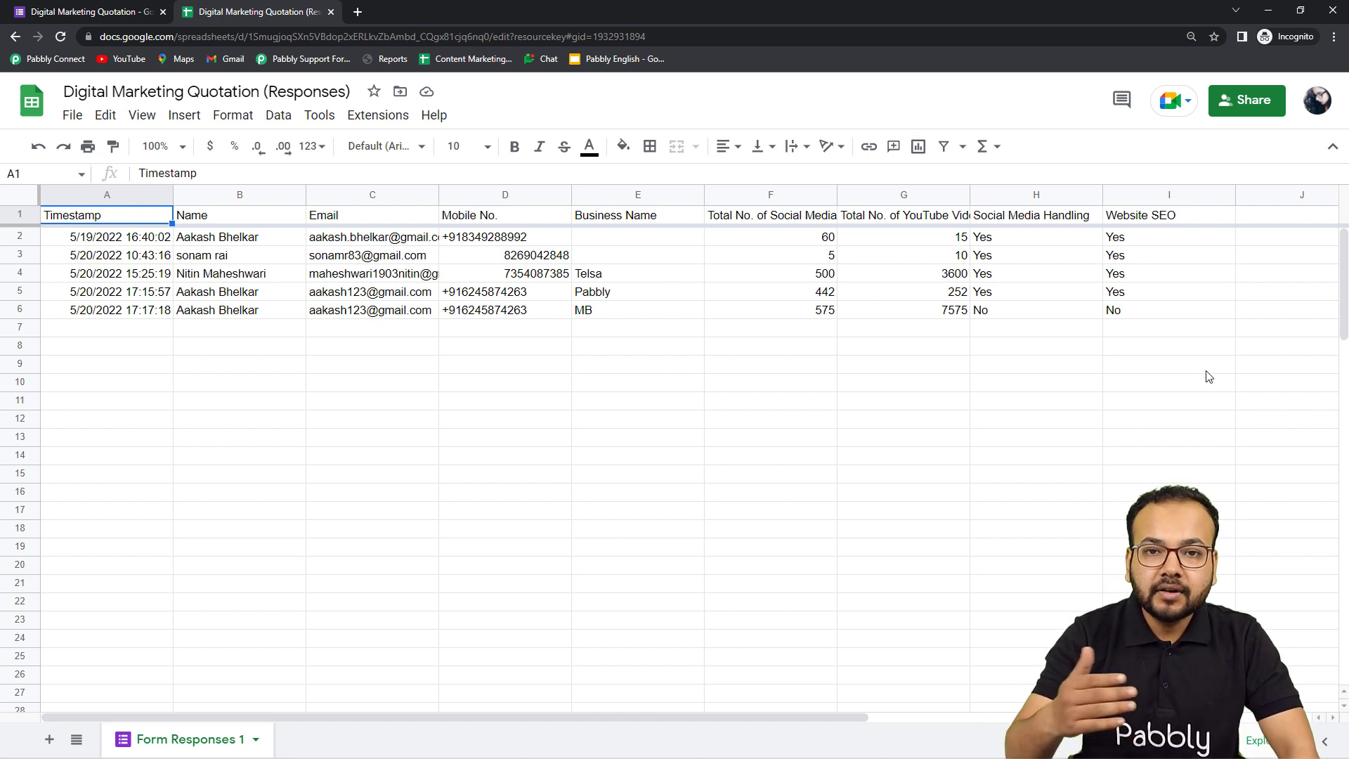
{"action": "left_click_drag", "start_coordinate": [799, 714], "coordinate": [957, 725]}
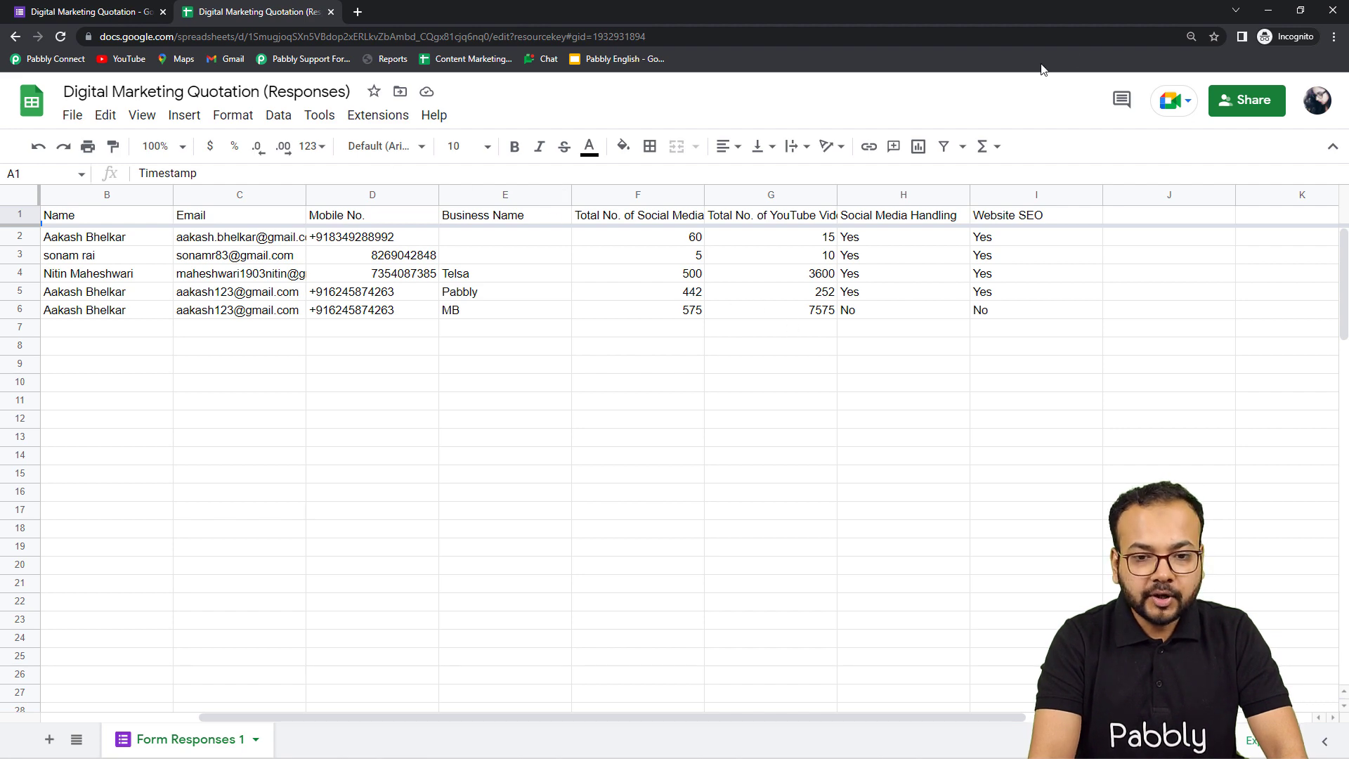
Step: Switch to the Pabbly Connect workflow and copy the Google Forms trigger's webhook URL
{"action": "left_click", "coordinate": [1269, 15]}
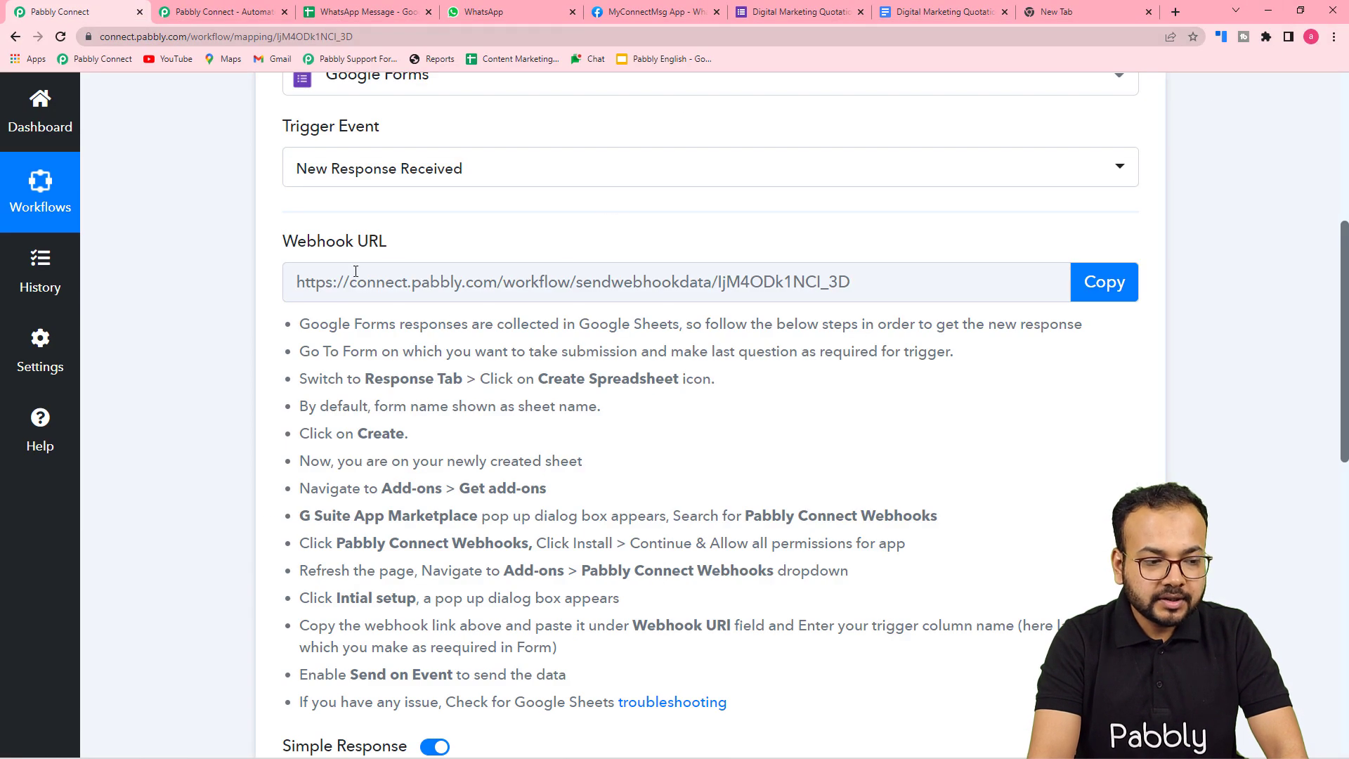
{"action": "scroll", "coordinate": [380, 322], "scroll_direction": "down", "scroll_amount": 2}
{"action": "left_click", "coordinate": [1104, 141]}
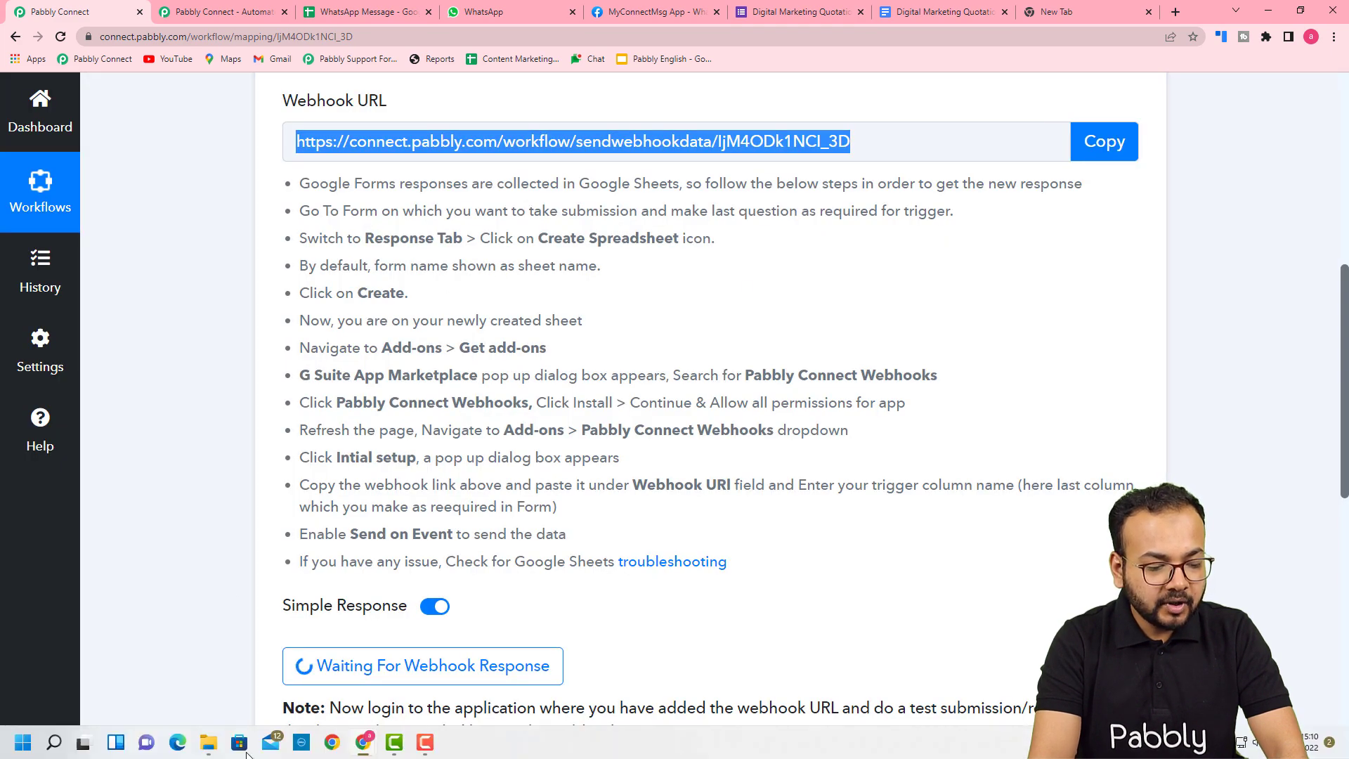
Step: Return to the responses spreadsheet and fill in the Pabbly Connect Webhooks initial setup with the copied webhook URL and trigger column I
{"action": "mouse_move", "coordinate": [363, 742]}
{"action": "left_click", "coordinate": [413, 695]}
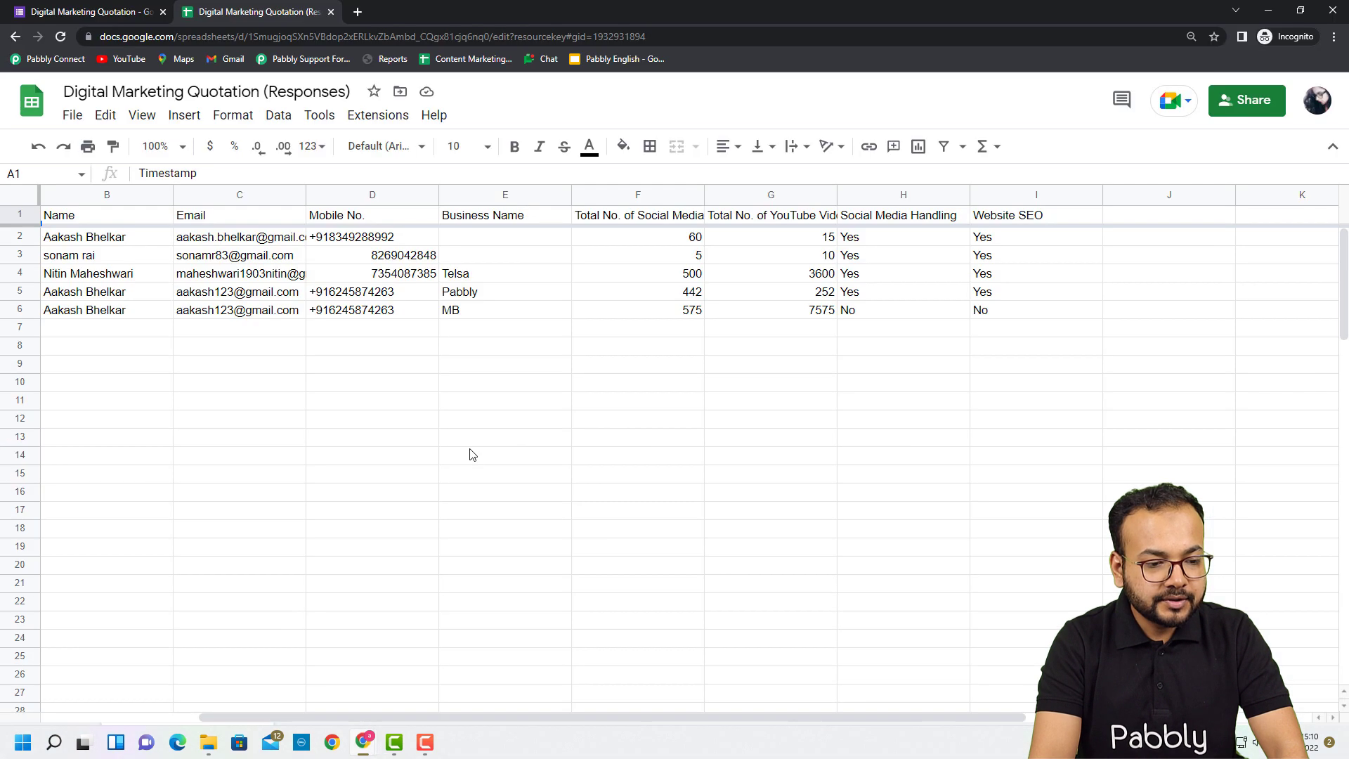
{"action": "left_click", "coordinate": [390, 125]}
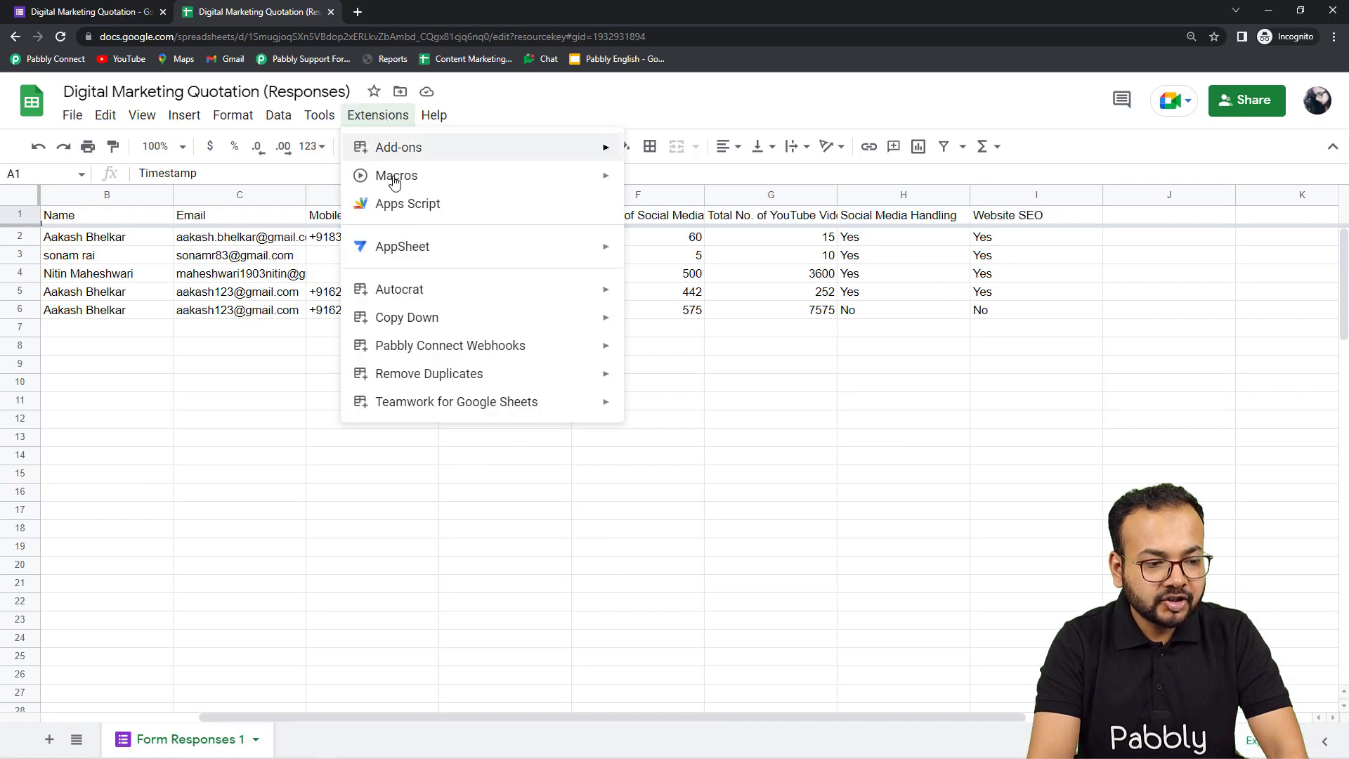
{"action": "mouse_move", "coordinate": [387, 352]}
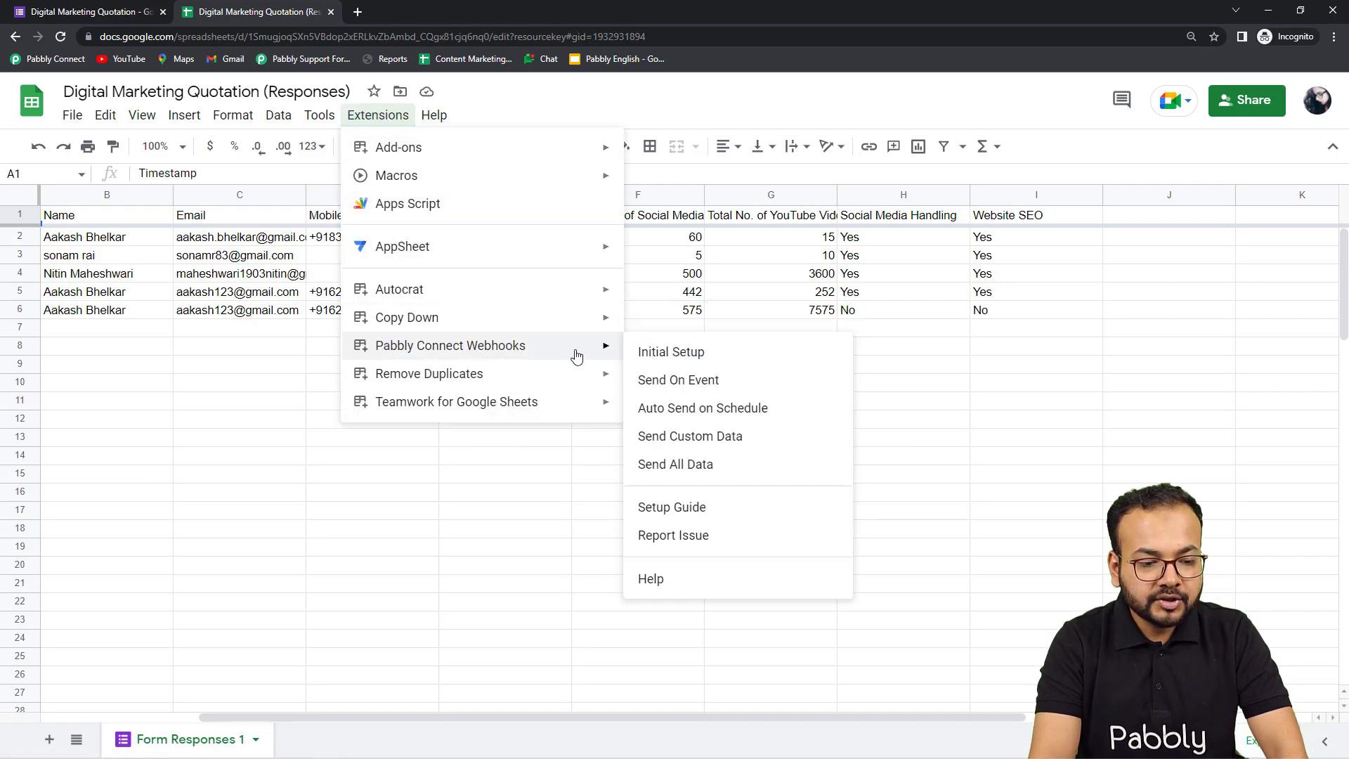
{"action": "left_click", "coordinate": [645, 353]}
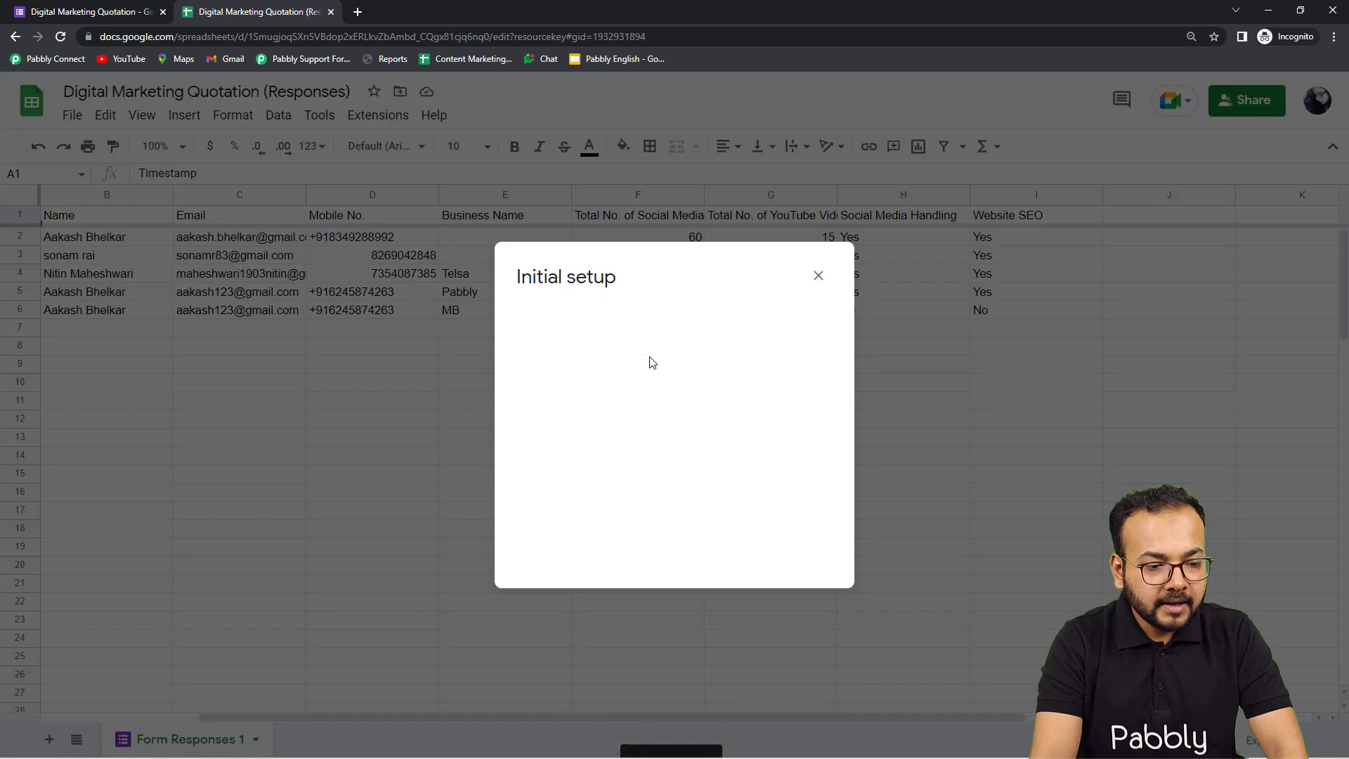
{"action": "right_click", "coordinate": [564, 341]}
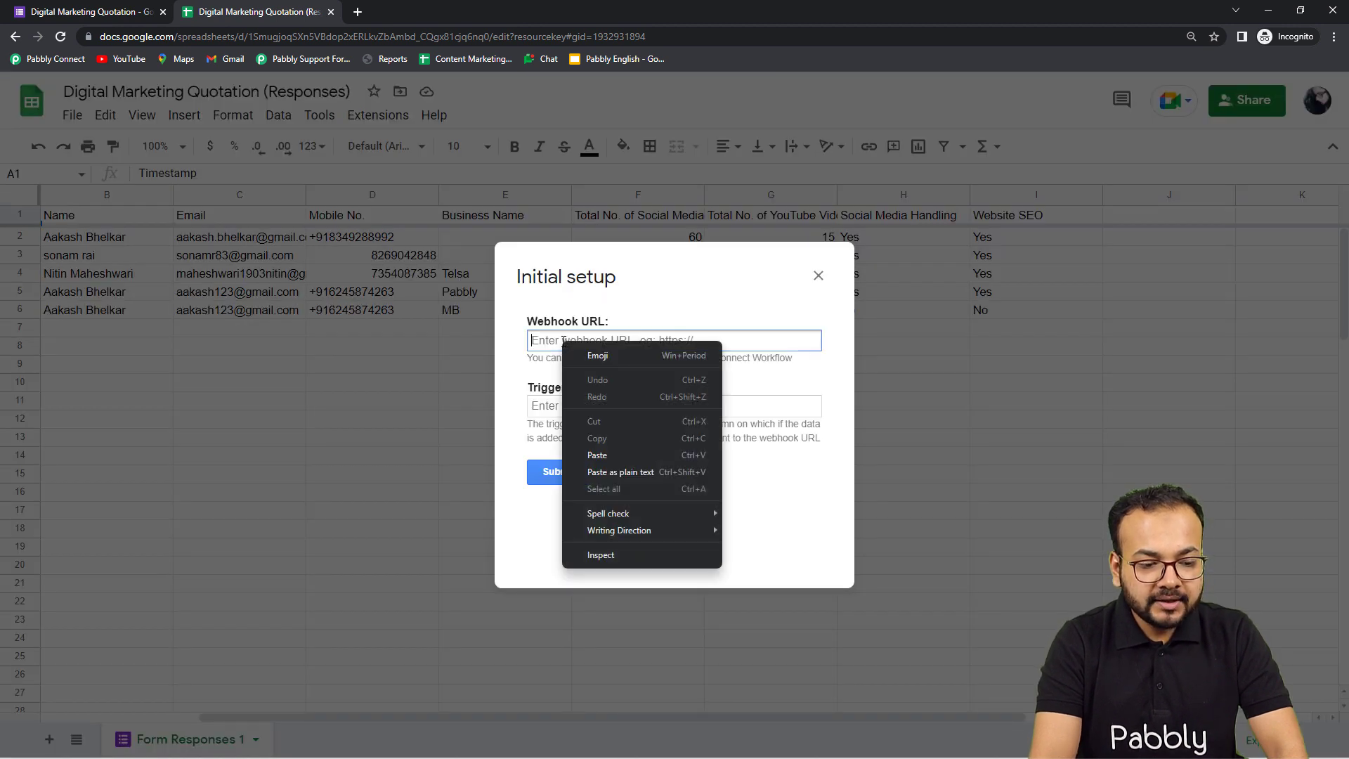
{"action": "left_click", "coordinate": [587, 456]}
{"action": "left_click", "coordinate": [577, 411]}
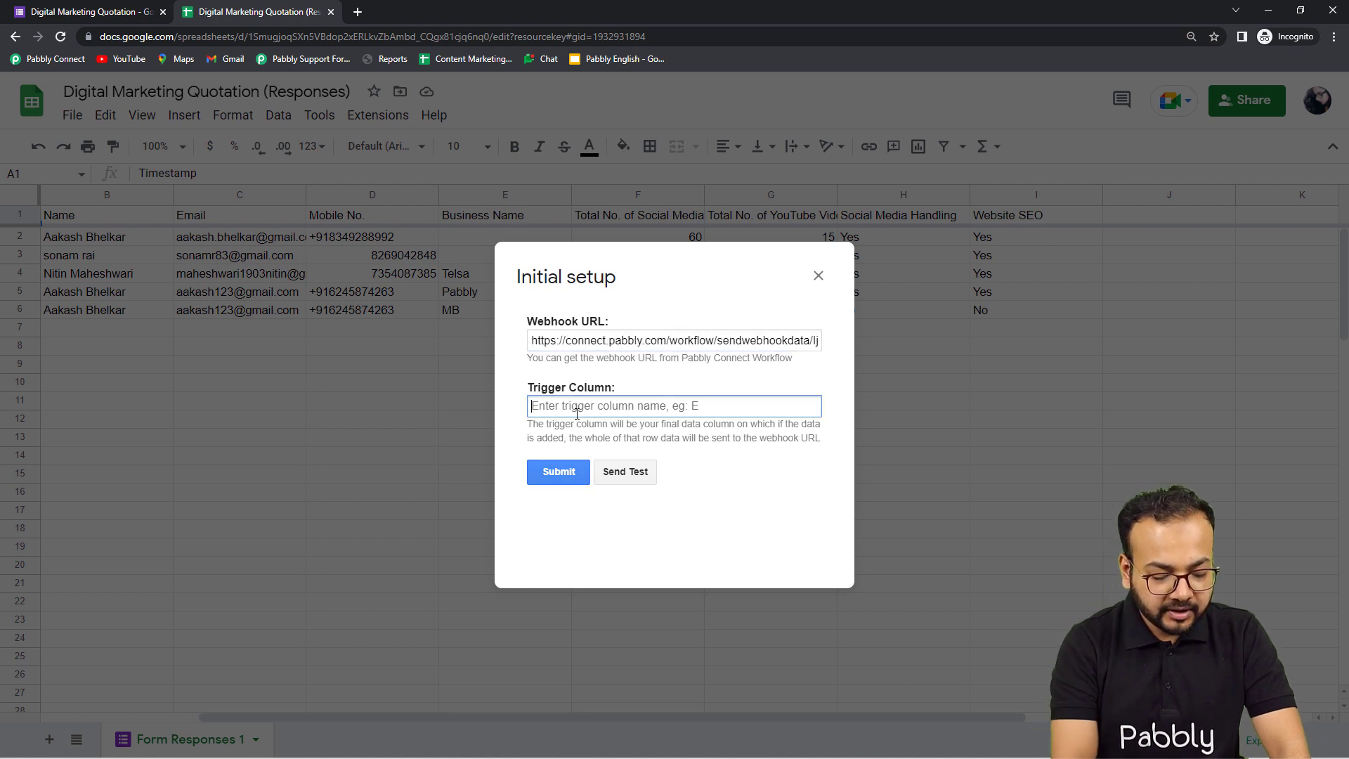
{"action": "type", "text": "I"}
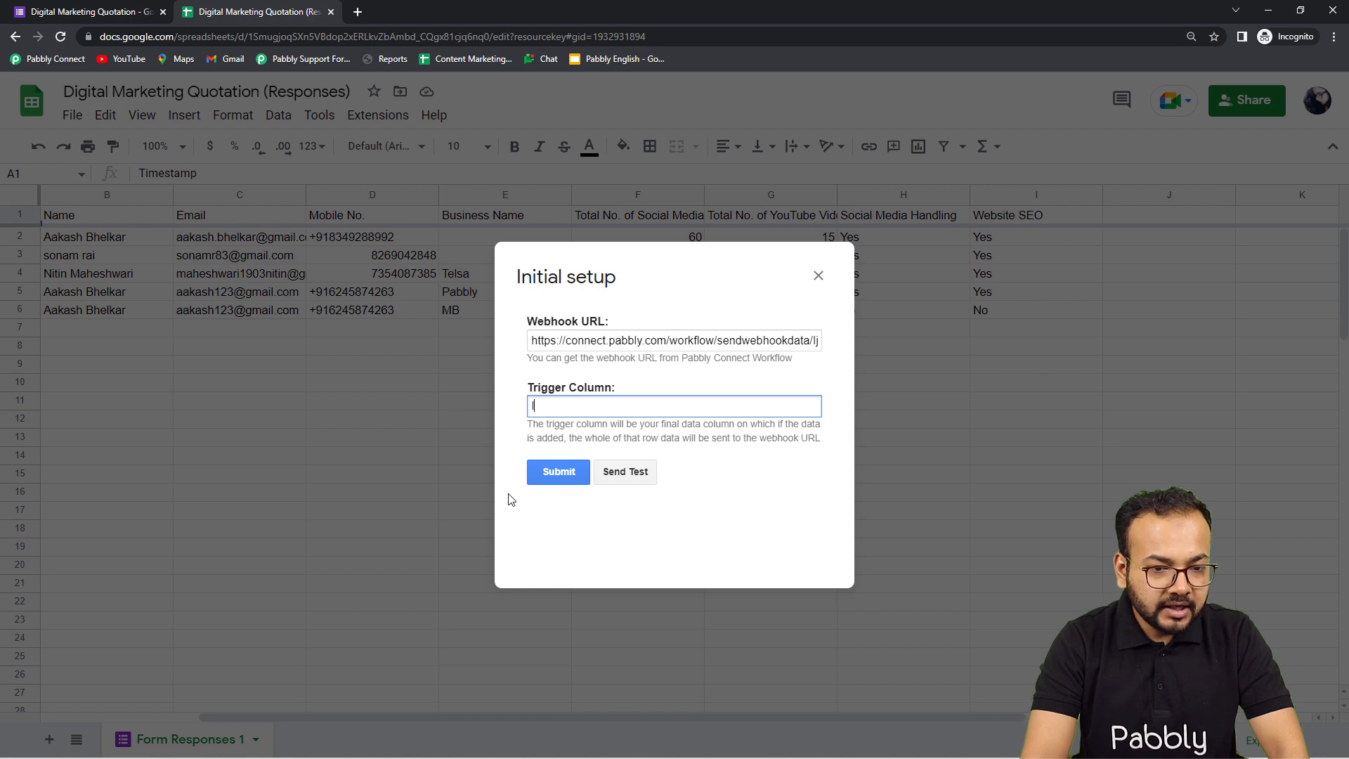
Step: Switch to the Pabbly Connect workflow and check the trigger's webhook response status
{"action": "left_click", "coordinate": [1266, 14]}
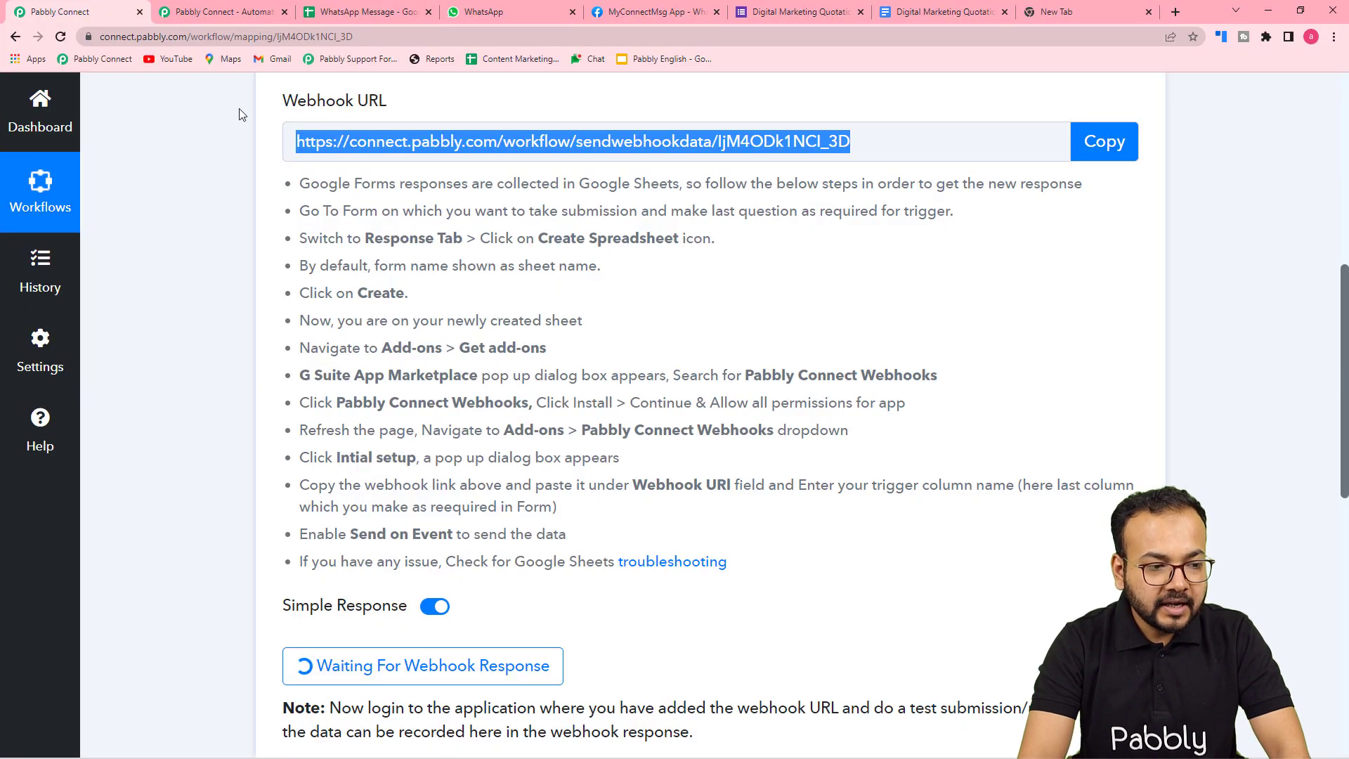
{"action": "scroll", "coordinate": [815, 253], "scroll_direction": "down", "scroll_amount": 5}
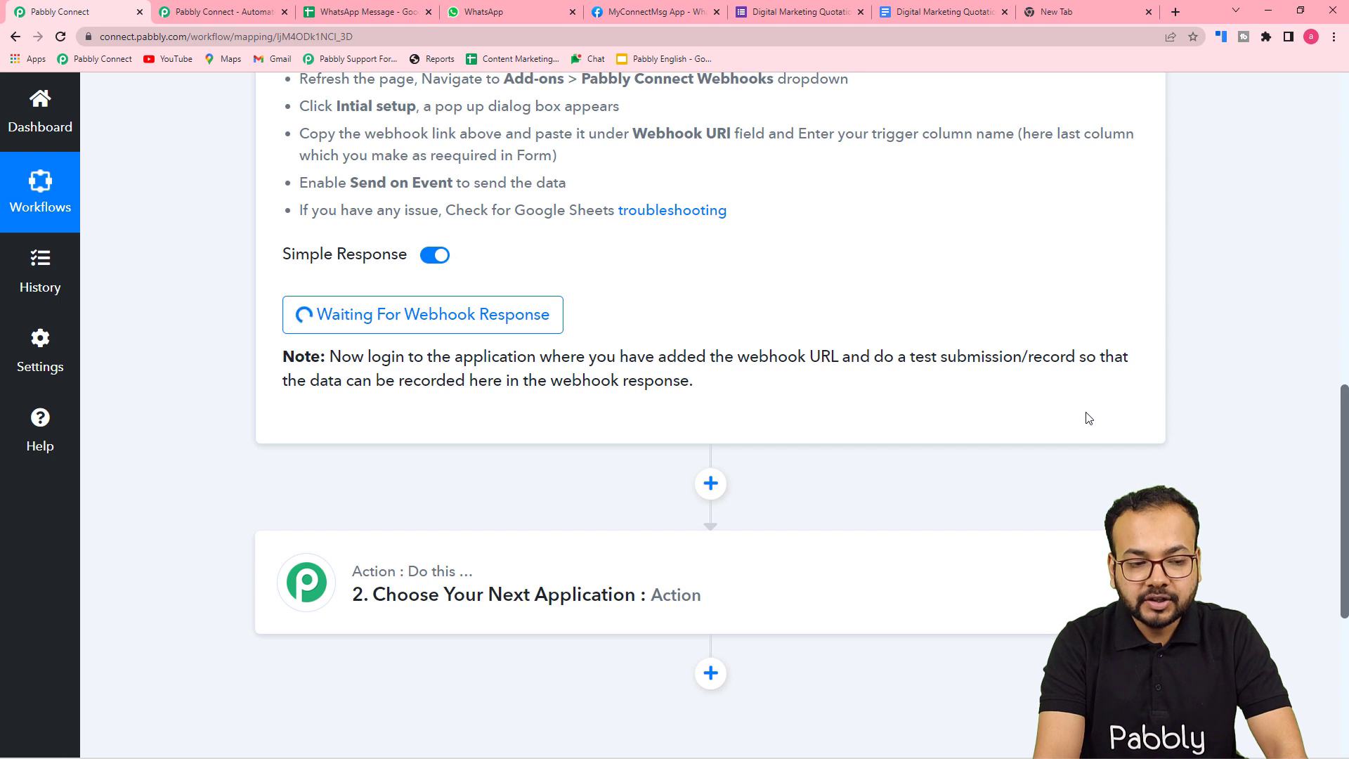
{"action": "scroll", "coordinate": [1086, 418], "scroll_direction": "up", "scroll_amount": 1}
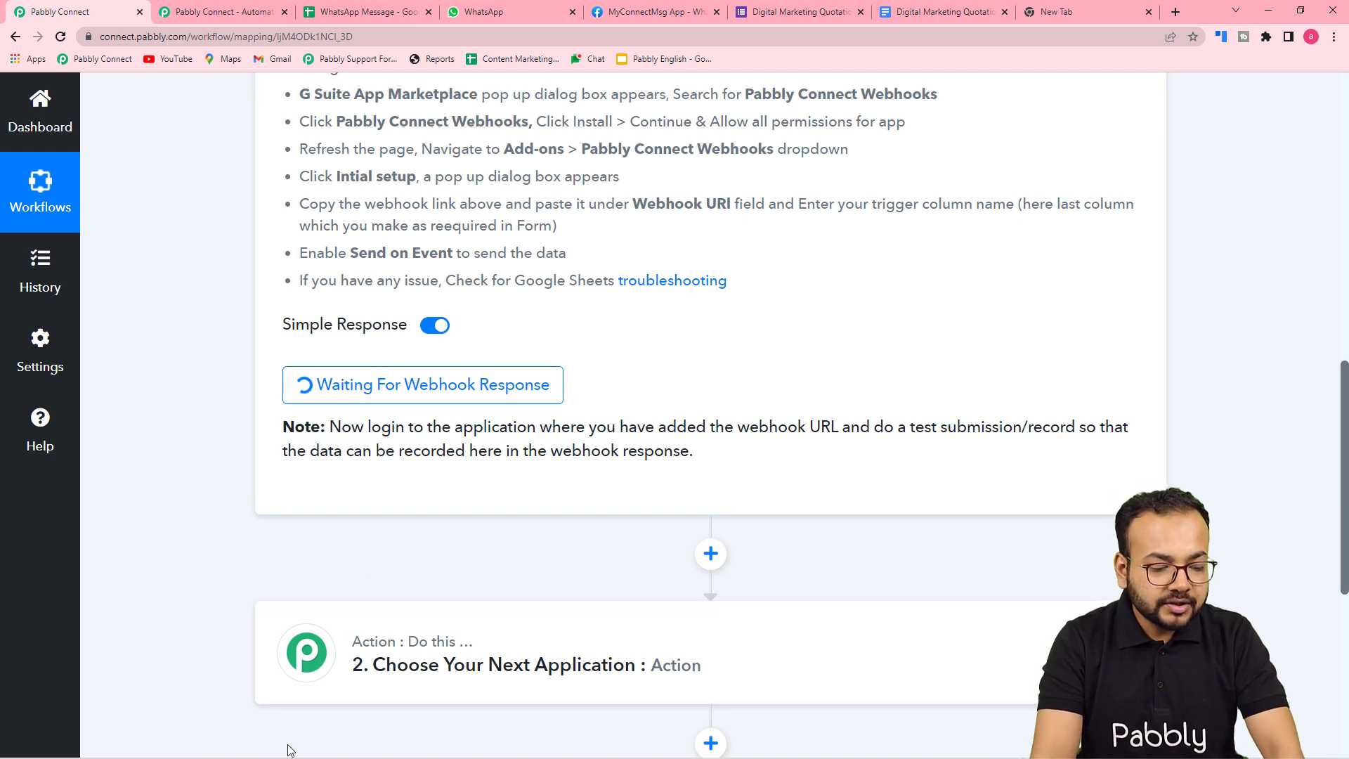
Step: Return to the spreadsheet's initial setup and send test data to the webhook, reading through the sent row
{"action": "mouse_move", "coordinate": [291, 755]}
{"action": "mouse_move", "coordinate": [351, 743]}
{"action": "left_click", "coordinate": [421, 696]}
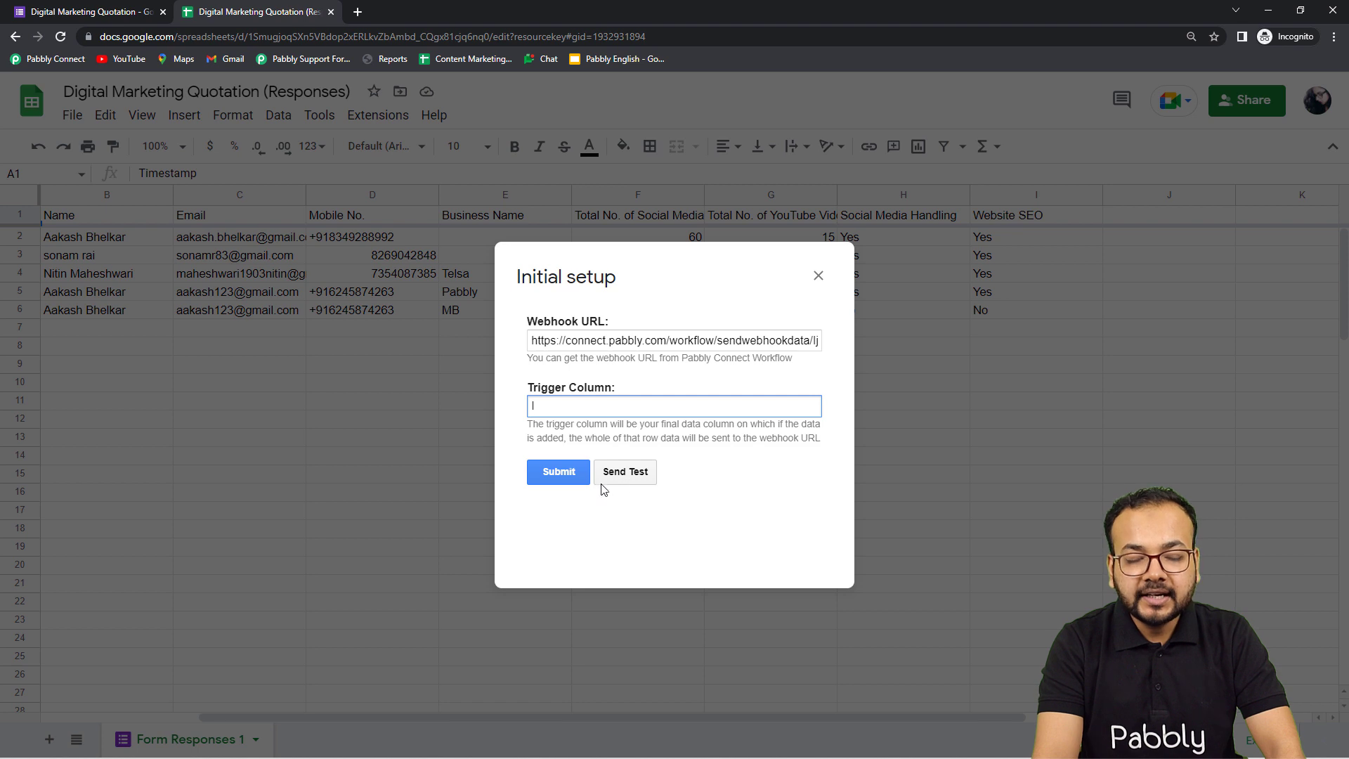
{"action": "left_click", "coordinate": [638, 478]}
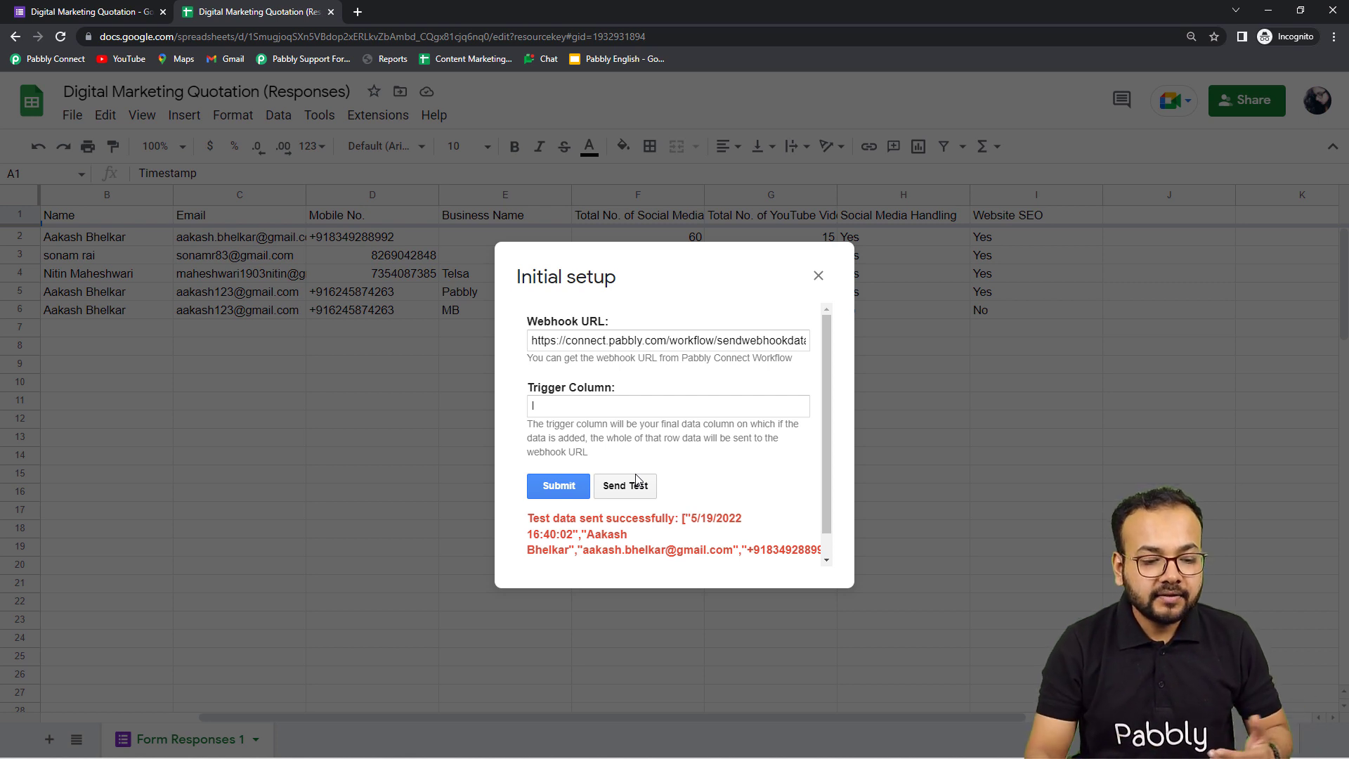
{"action": "scroll", "coordinate": [611, 492], "scroll_direction": "down", "scroll_amount": 1}
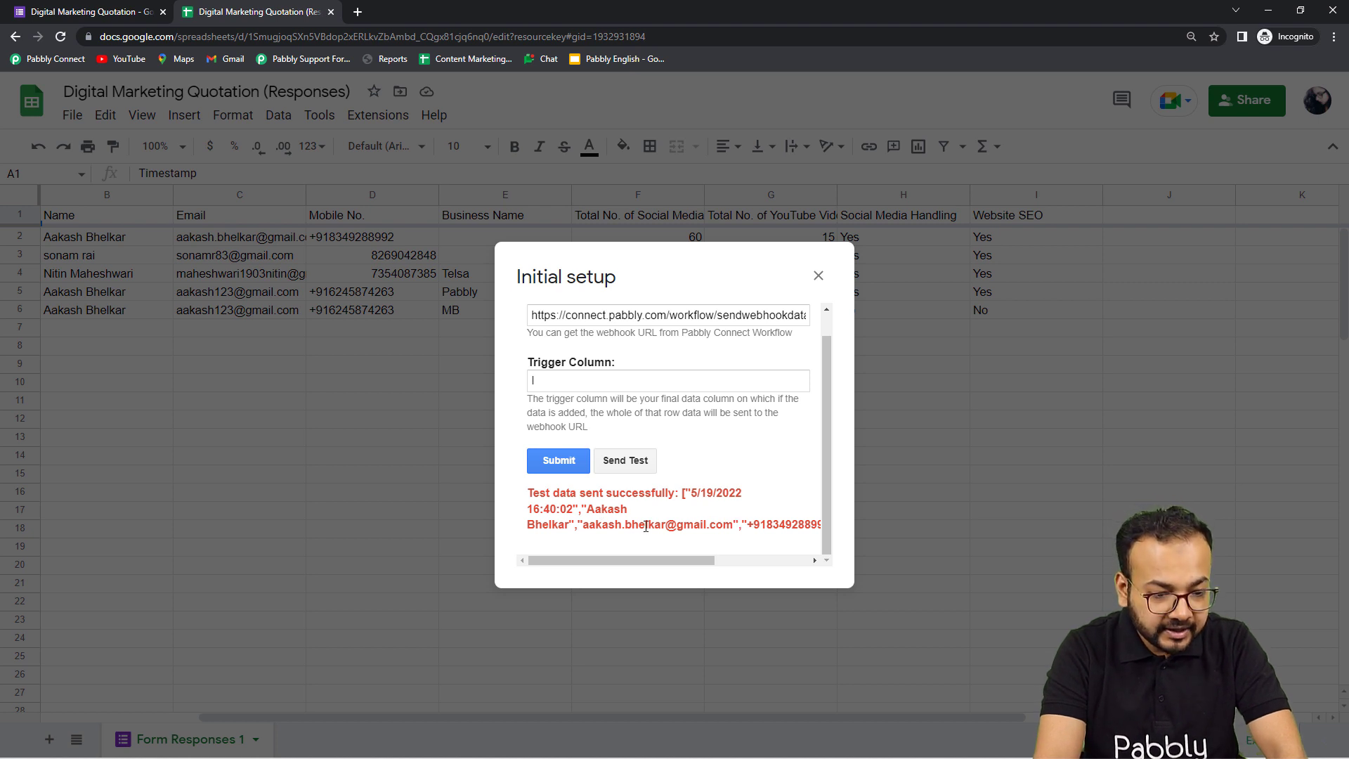
{"action": "left_click_drag", "start_coordinate": [551, 558], "coordinate": [696, 567]}
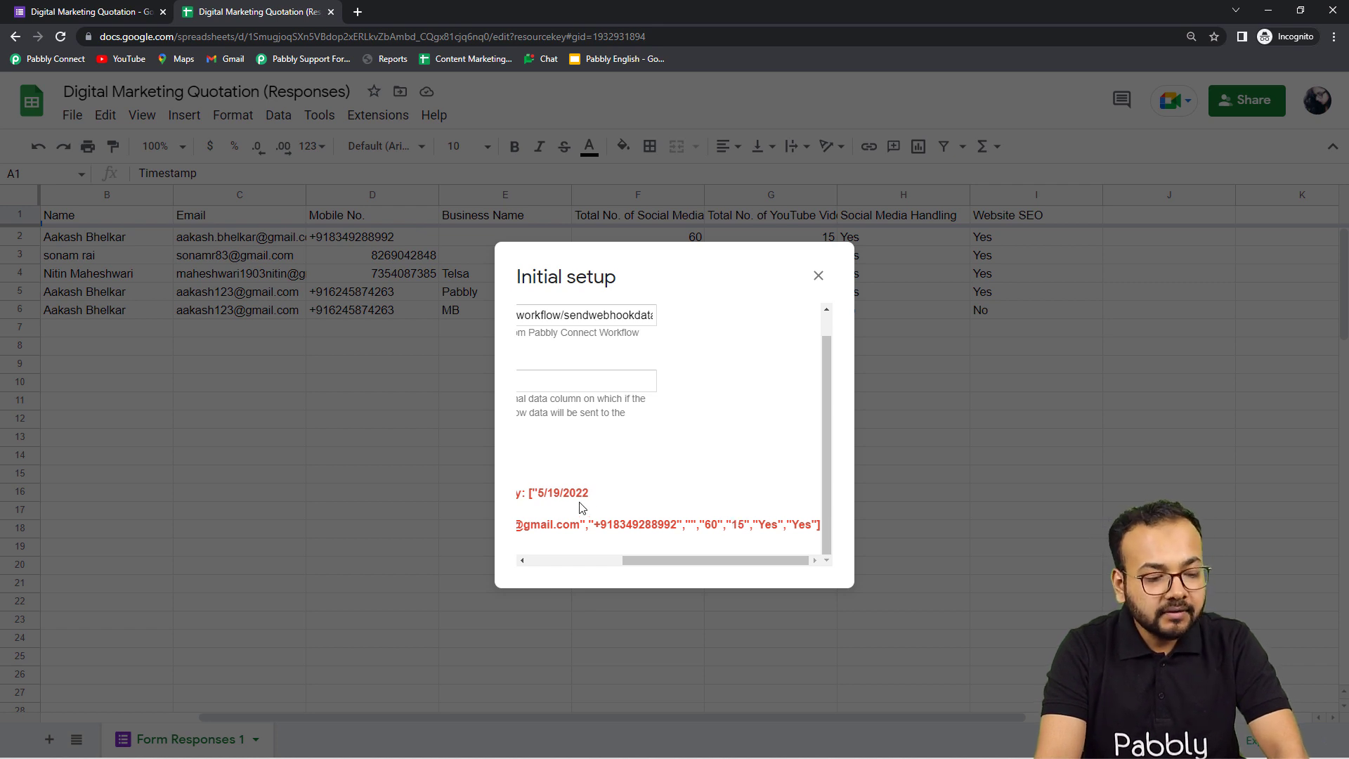
Step: Switch to the Pabbly Connect workflow and review the labels and values of the response received by the trigger
{"action": "mouse_move", "coordinate": [360, 743]}
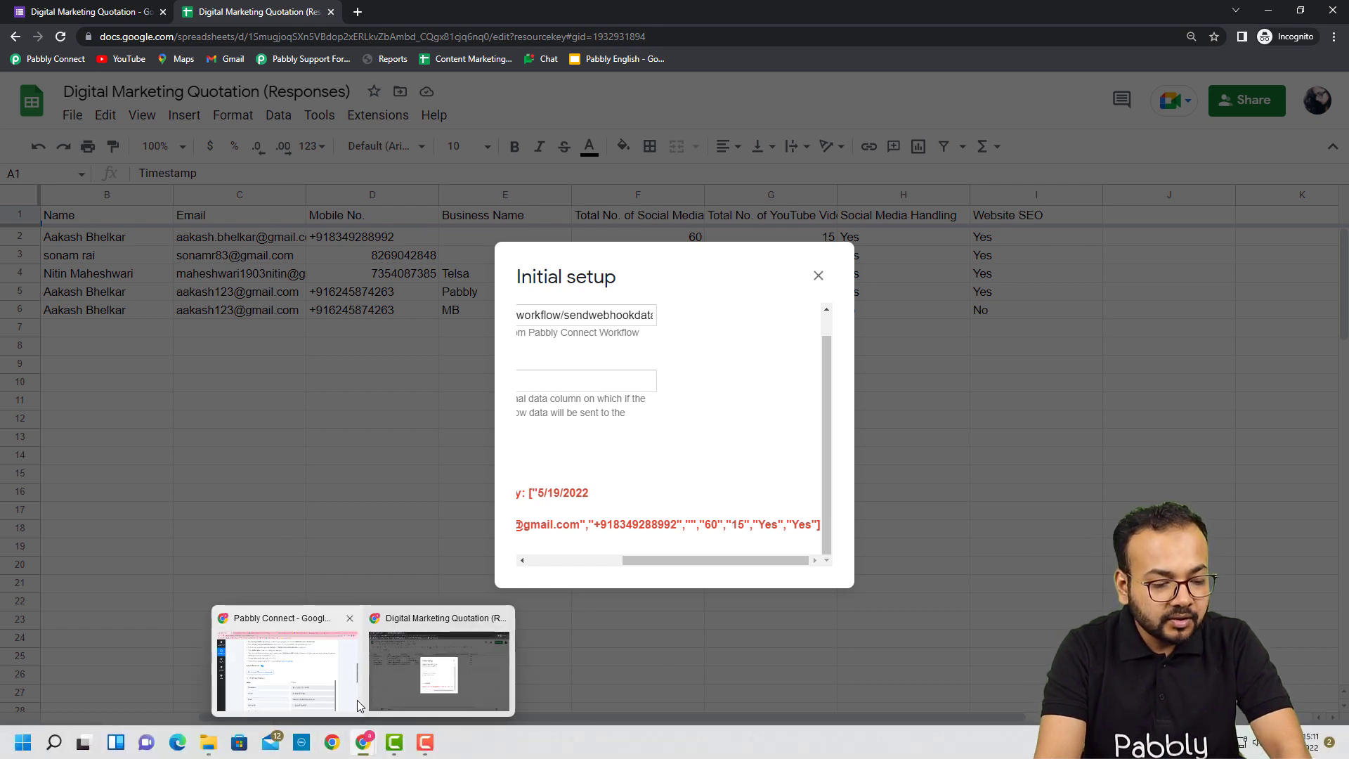
{"action": "left_click", "coordinate": [340, 682]}
{"action": "scroll", "coordinate": [128, 440], "scroll_direction": "down", "scroll_amount": 2}
{"action": "scroll", "coordinate": [129, 440], "scroll_direction": "down", "scroll_amount": 3}
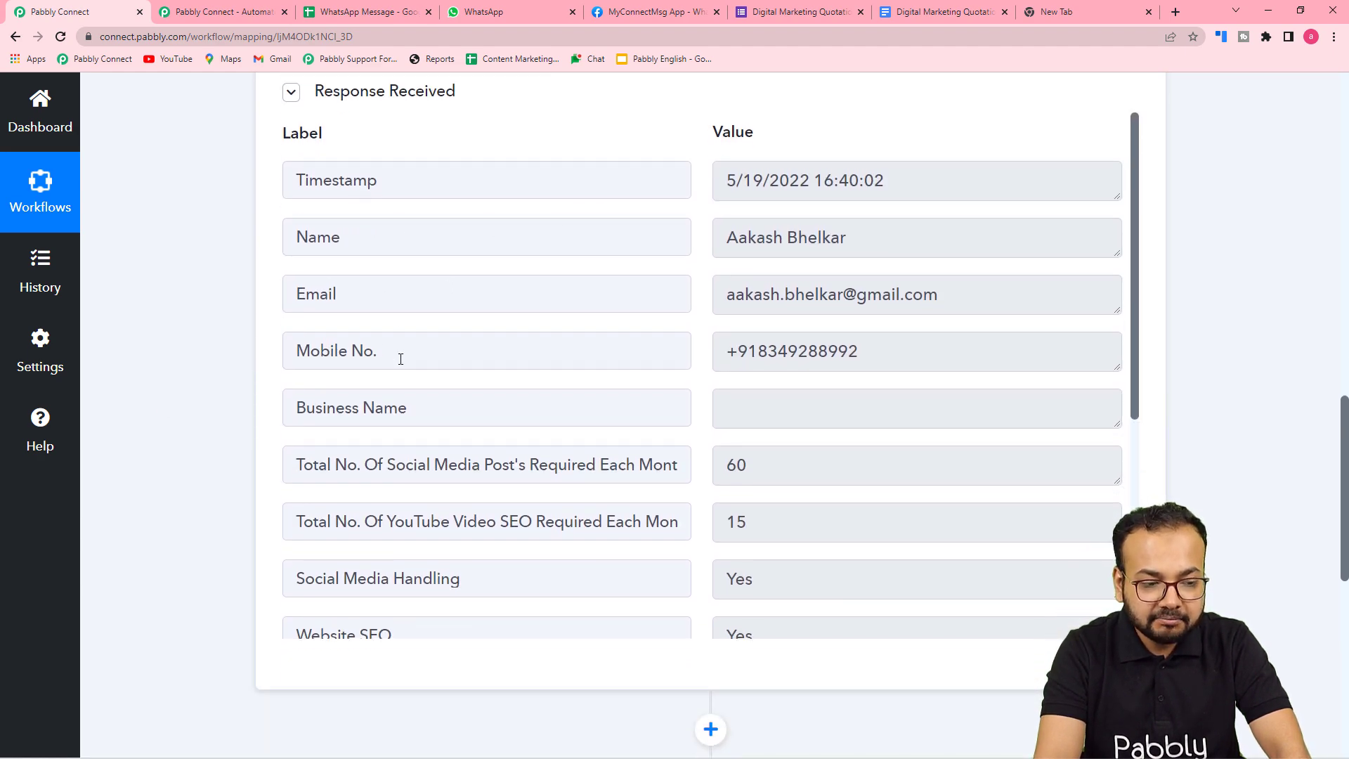
{"action": "scroll", "coordinate": [564, 324], "scroll_direction": "down", "scroll_amount": 1}
{"action": "scroll", "coordinate": [585, 381], "scroll_direction": "down", "scroll_amount": 4}
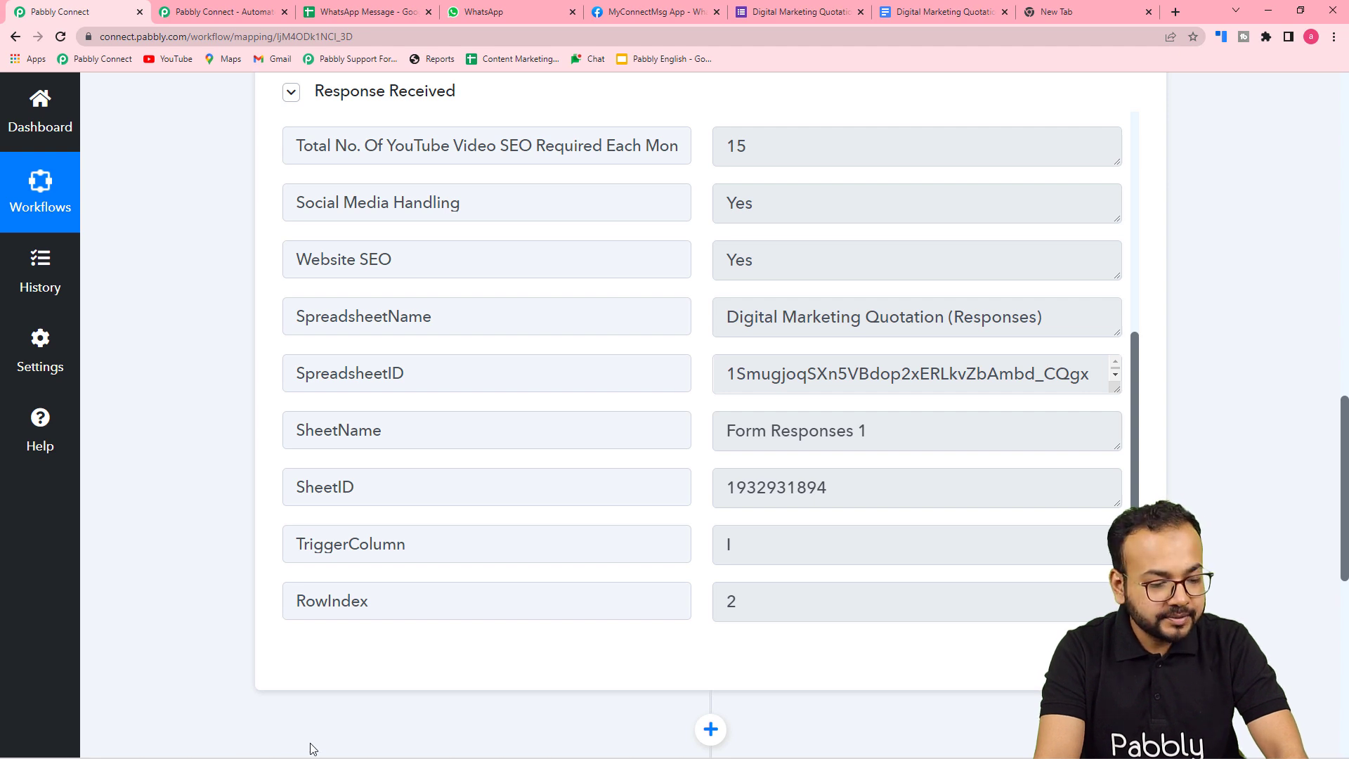
Step: Return to the responses spreadsheet and submit the Pabbly Connect Webhooks initial setup
{"action": "mouse_move", "coordinate": [363, 750]}
{"action": "left_click", "coordinate": [424, 686]}
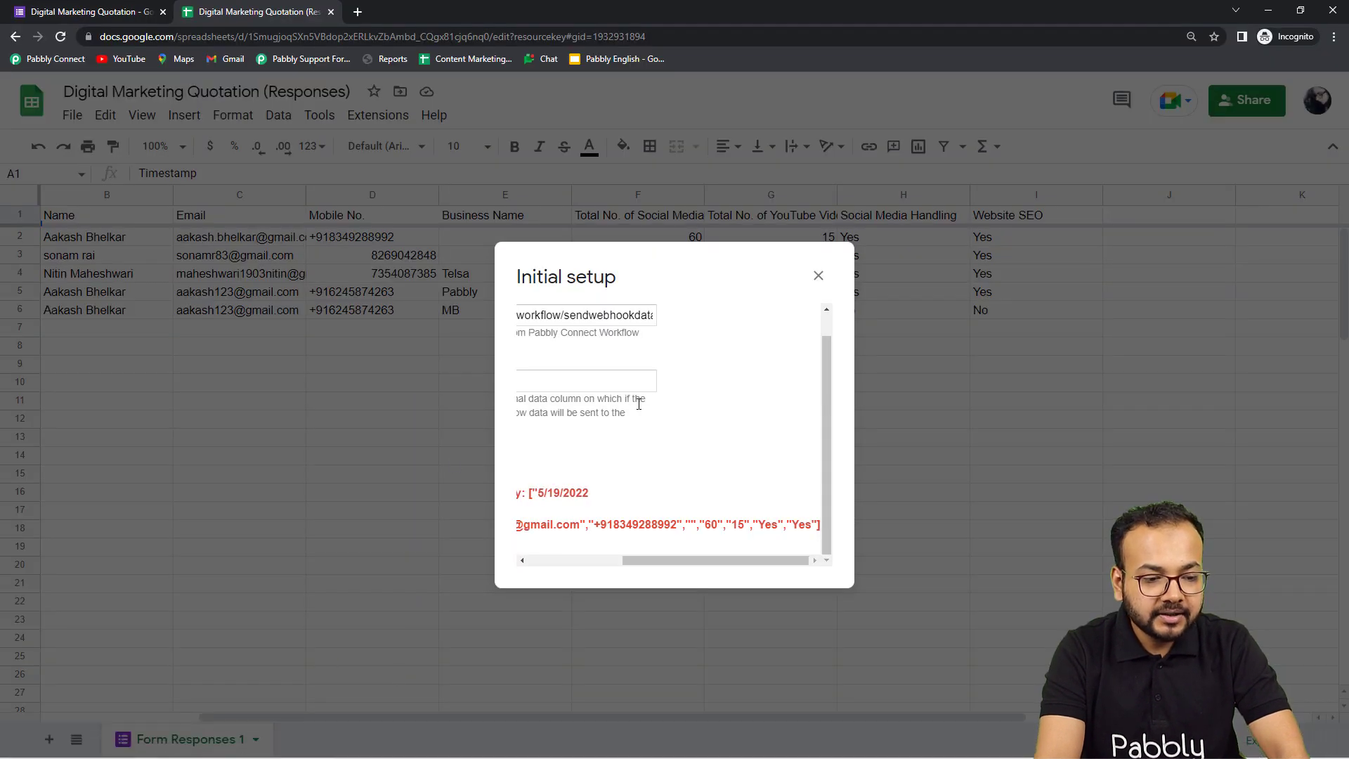
{"action": "left_click_drag", "start_coordinate": [645, 560], "coordinate": [521, 563]}
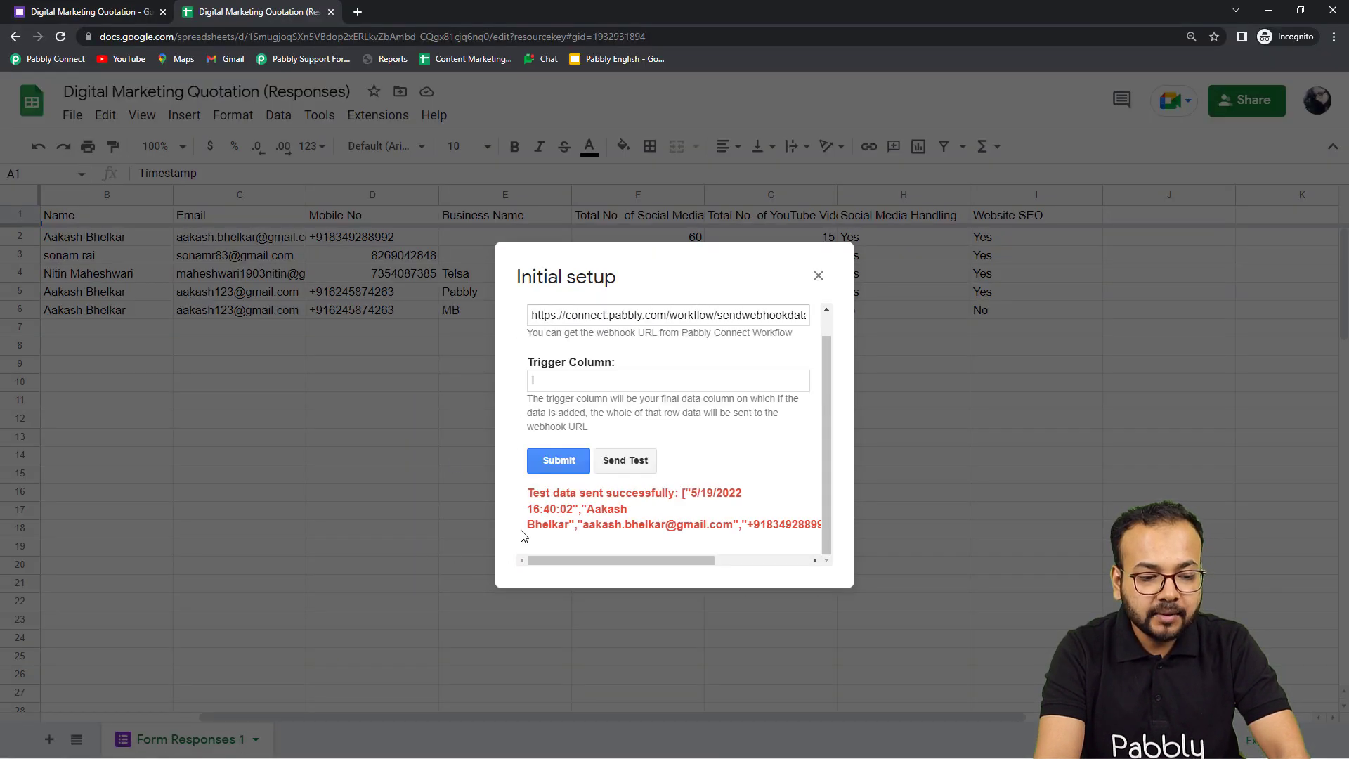
{"action": "left_click", "coordinate": [554, 474]}
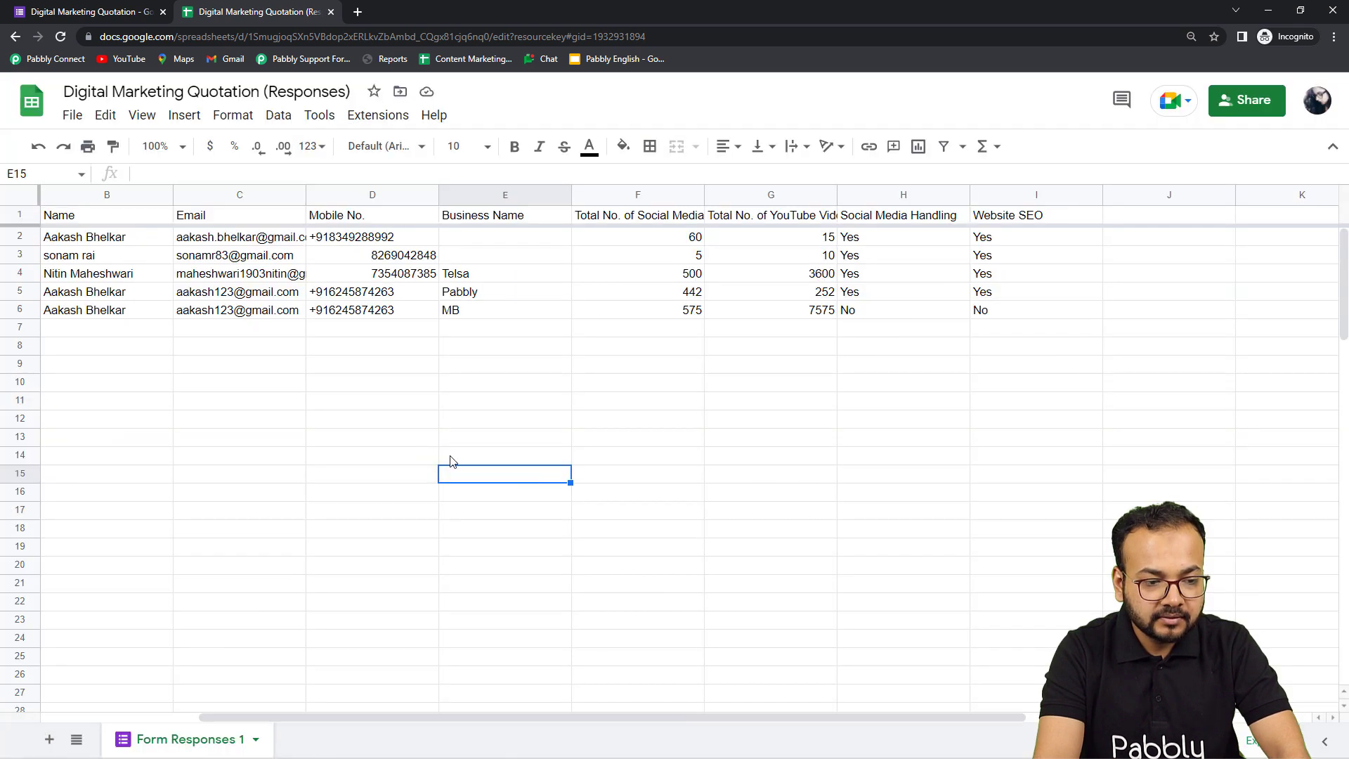
Step: Enable Send On Event in the responses spreadsheet's Pabbly Connect Webhooks add-on
{"action": "left_click", "coordinate": [453, 469]}
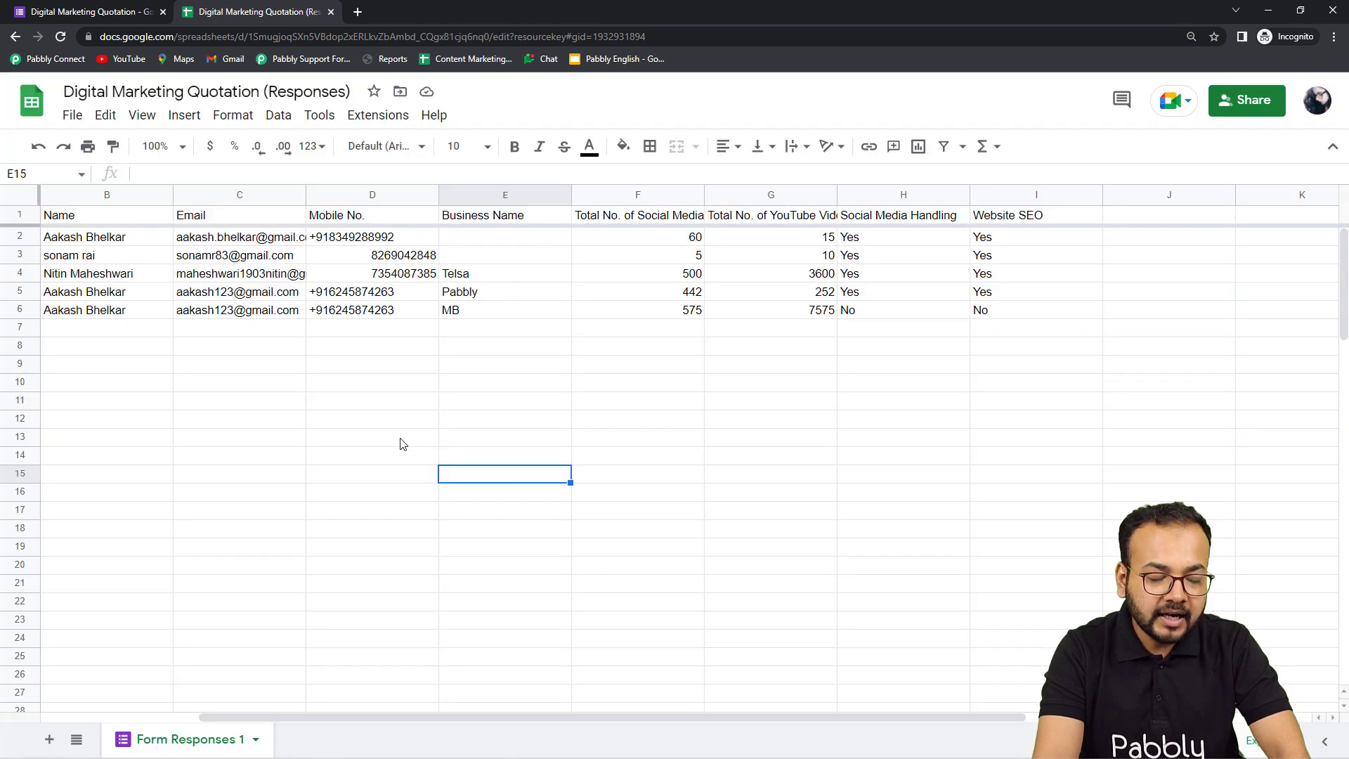
{"action": "left_click", "coordinate": [378, 115]}
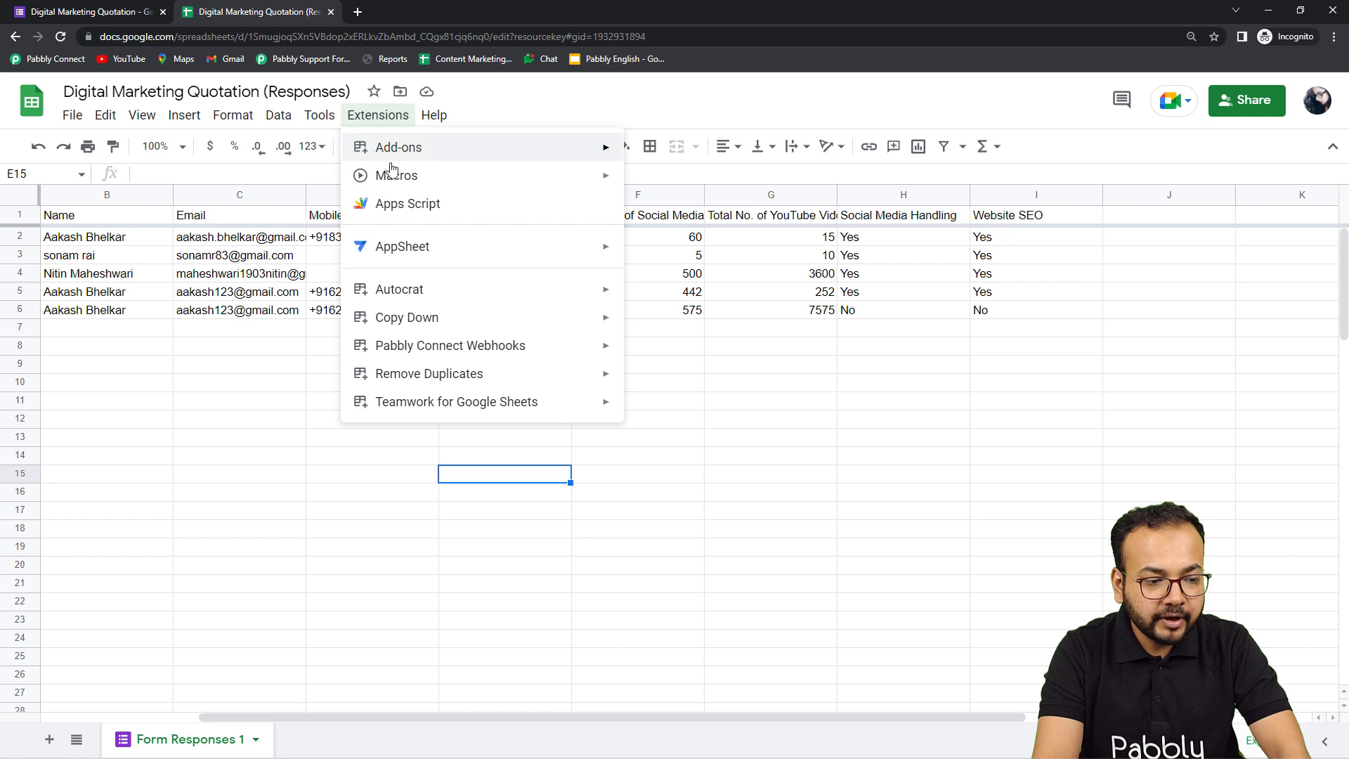
{"action": "mouse_move", "coordinate": [399, 358]}
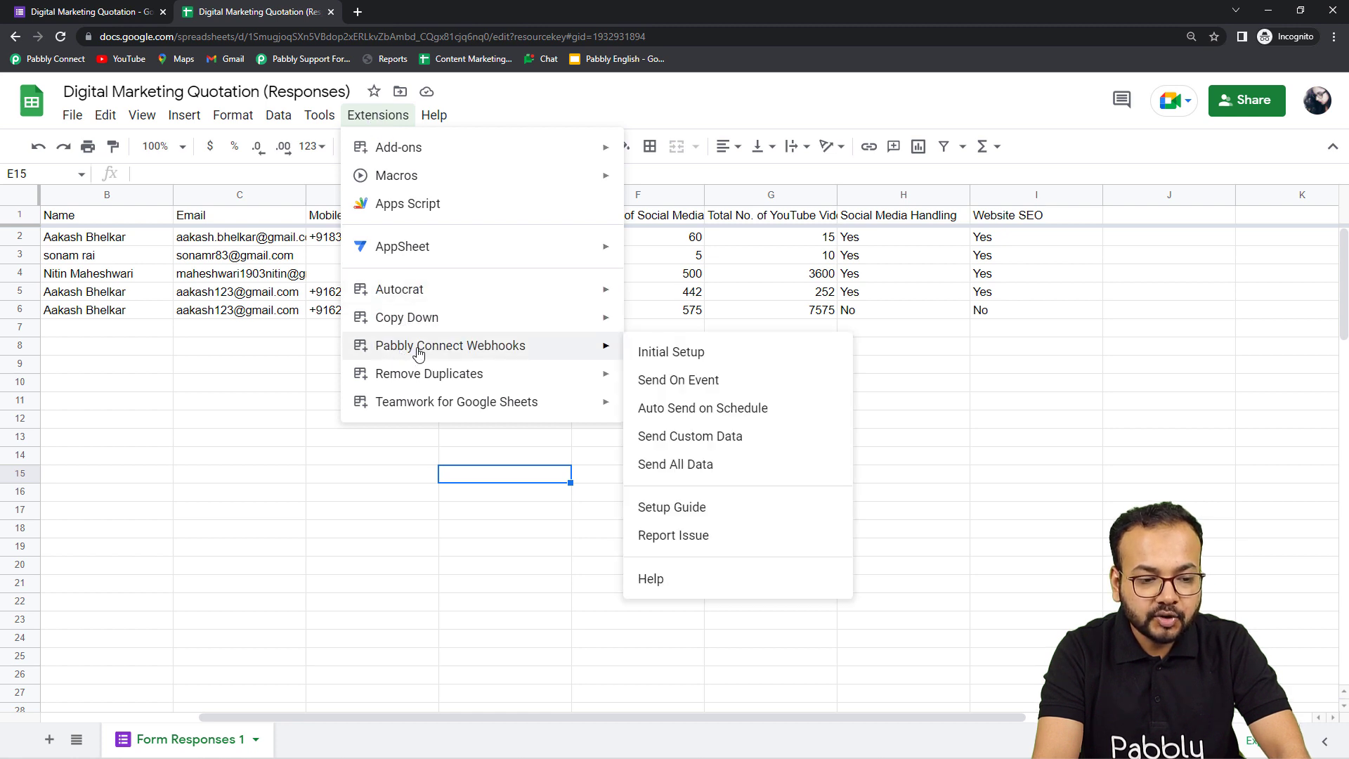
{"action": "left_click", "coordinate": [647, 380]}
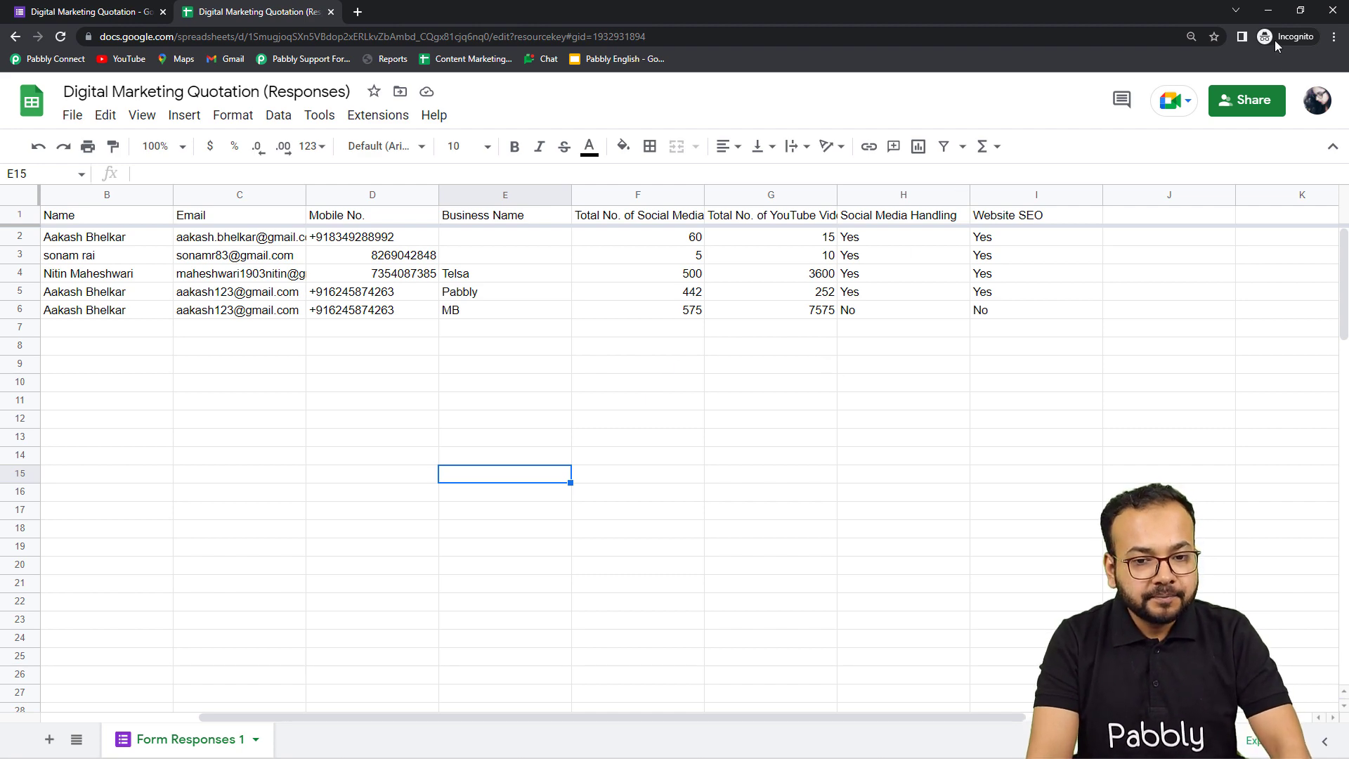
Step: Switch to the Pabbly Connect workflow and look over the trigger's captured response fields down to the empty action step
{"action": "left_click", "coordinate": [1269, 12]}
{"action": "scroll", "coordinate": [145, 413], "scroll_direction": "down", "scroll_amount": 4}
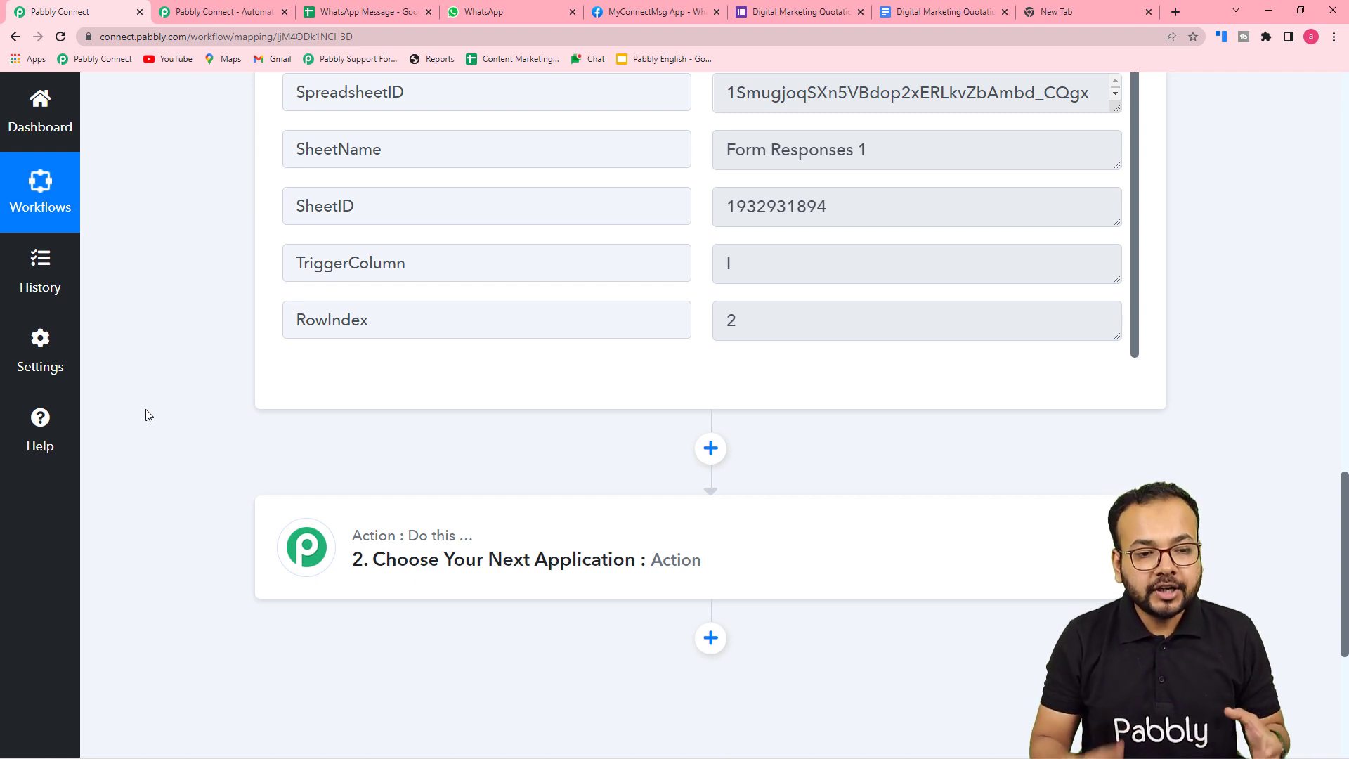
{"action": "scroll", "coordinate": [562, 202], "scroll_direction": "up", "scroll_amount": 2}
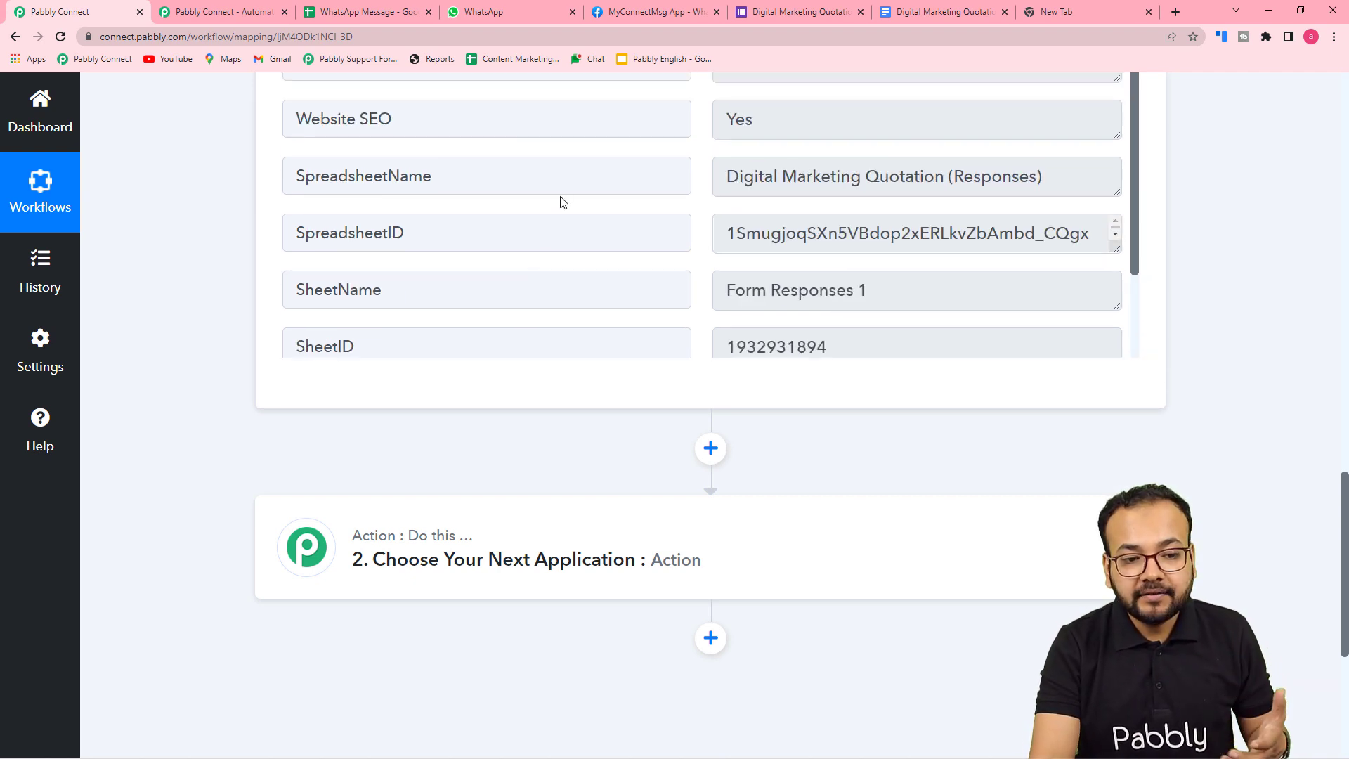
{"action": "scroll", "coordinate": [562, 203], "scroll_direction": "down", "scroll_amount": 2}
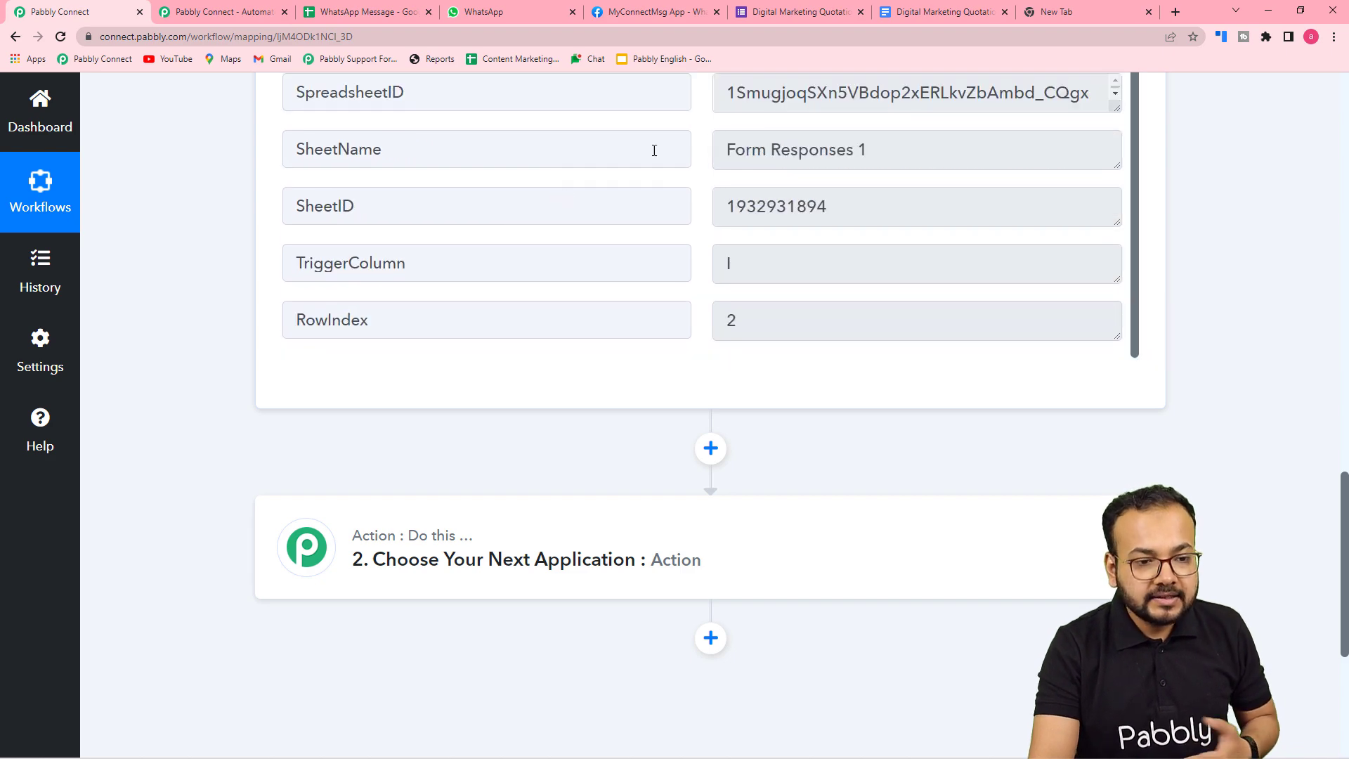
Step: Switch to the Digital Marketing Quotation document and review its customer placeholders, service quantities, prices, amounts and total
{"action": "left_click", "coordinate": [926, 10]}
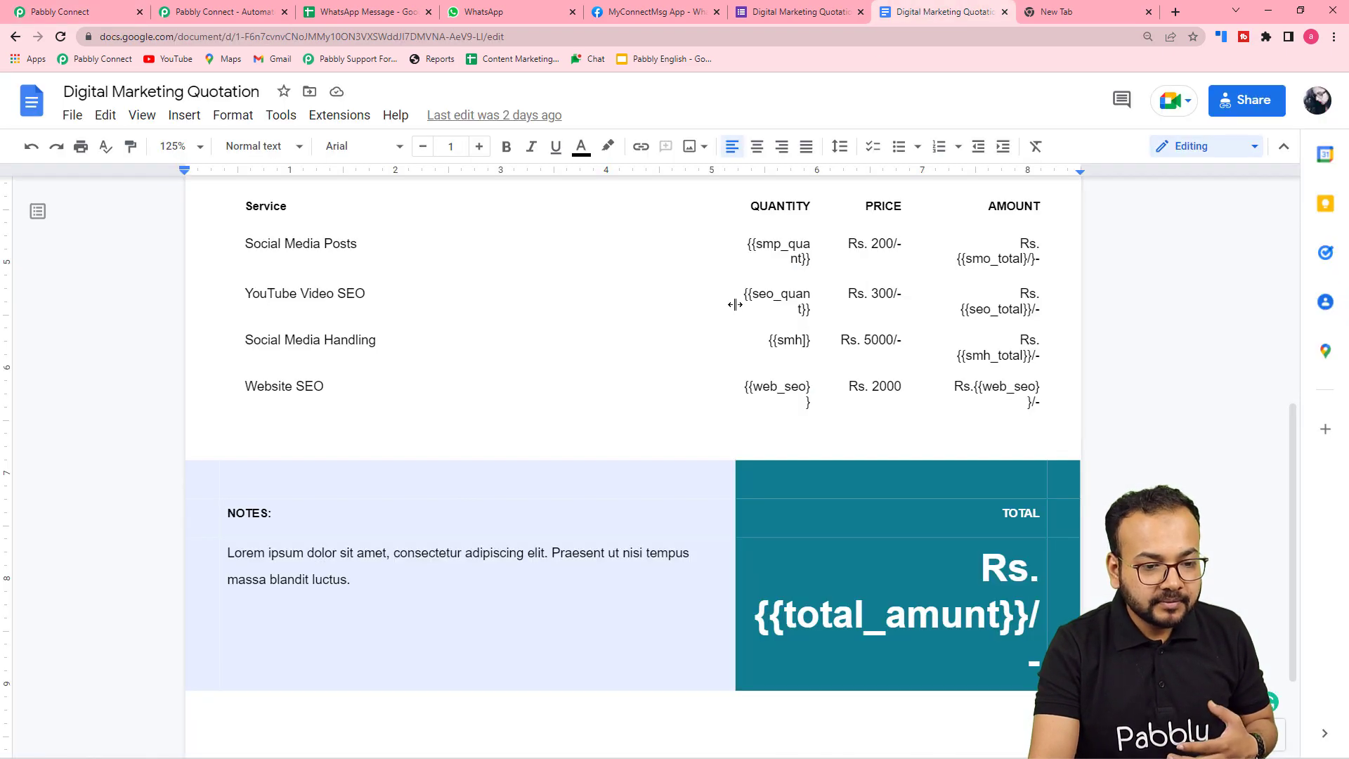
{"action": "scroll", "coordinate": [737, 304], "scroll_direction": "up", "scroll_amount": 5}
{"action": "scroll", "coordinate": [737, 304], "scroll_direction": "down", "scroll_amount": 3}
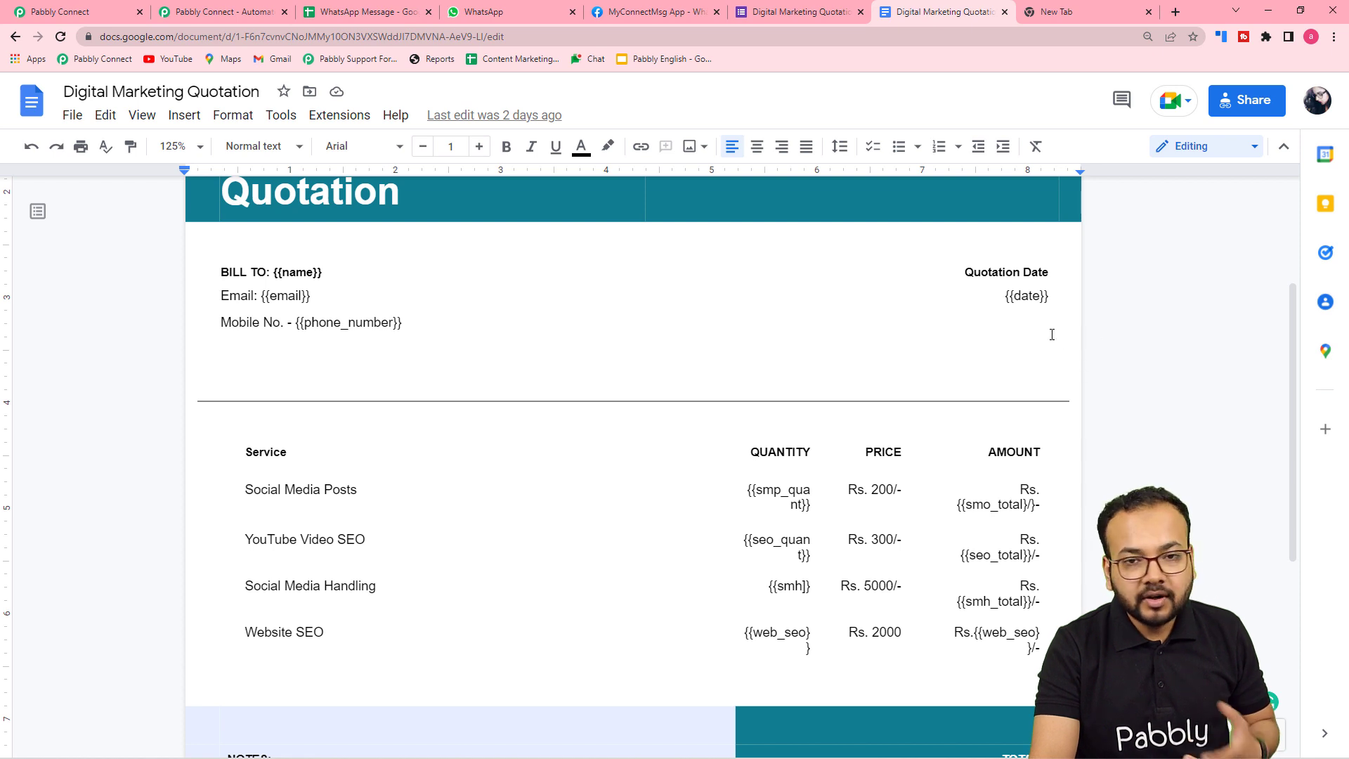
{"action": "scroll", "coordinate": [1005, 340], "scroll_direction": "down", "scroll_amount": 3}
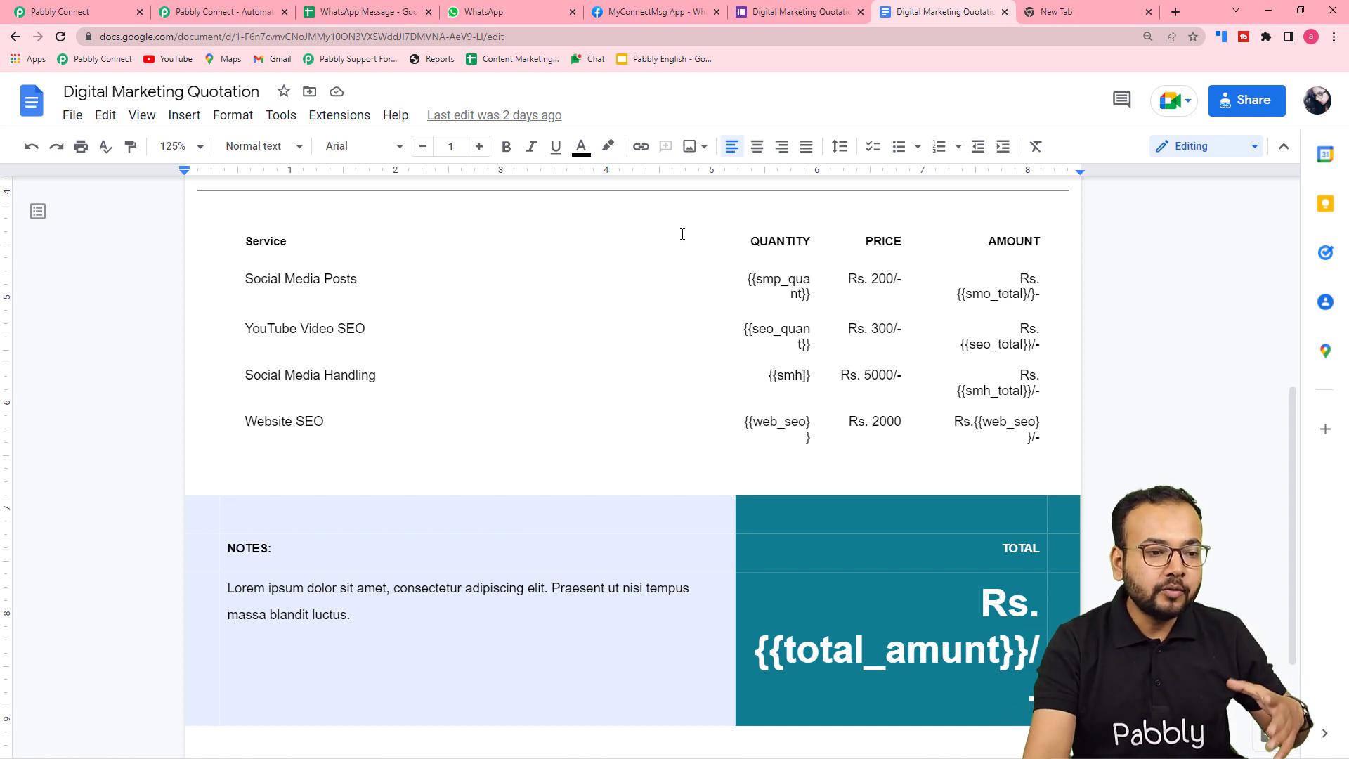
Step: Return to the Pabbly Connect workflow and choose Number Formatter as the app for the second step
{"action": "left_click", "coordinate": [111, 14]}
{"action": "scroll", "coordinate": [138, 210], "scroll_direction": "down", "scroll_amount": 3}
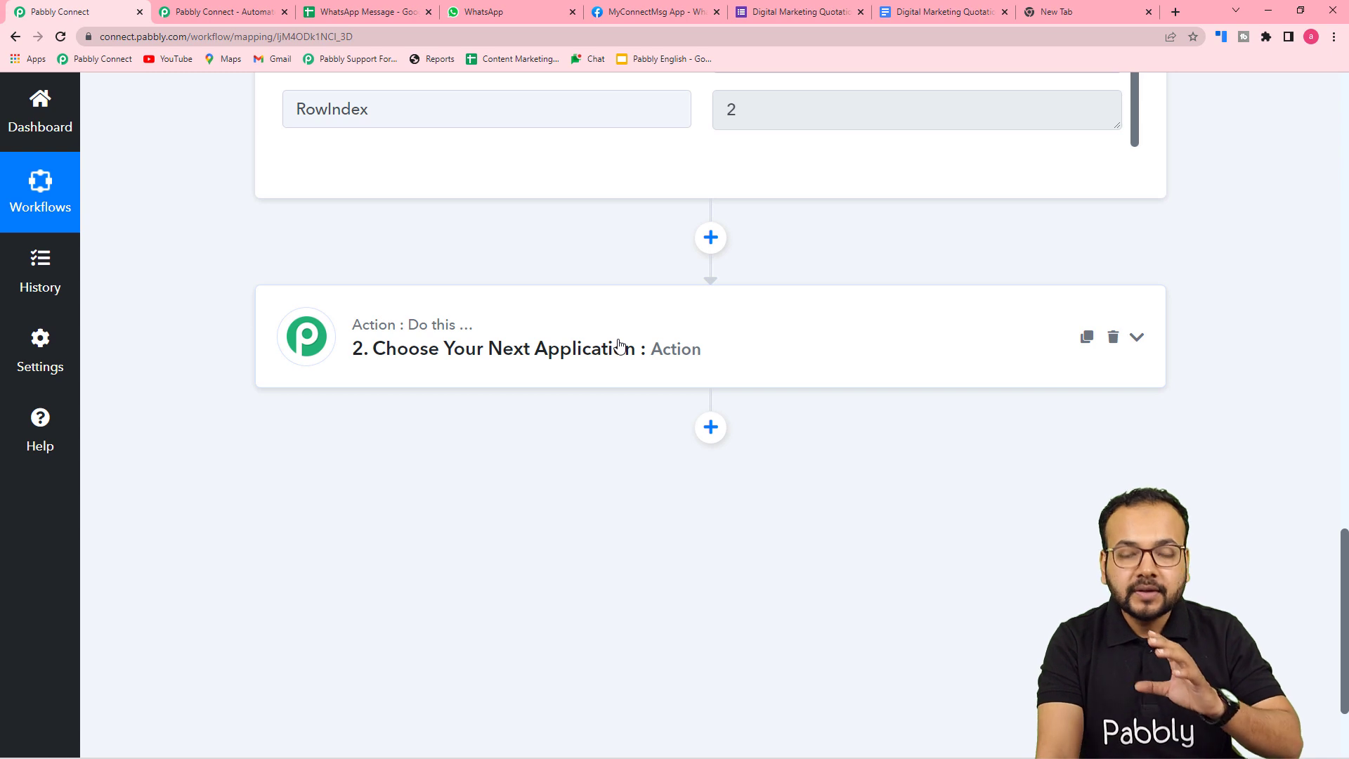
{"action": "scroll", "coordinate": [597, 302], "scroll_direction": "down", "scroll_amount": 2}
{"action": "left_click", "coordinate": [599, 218]}
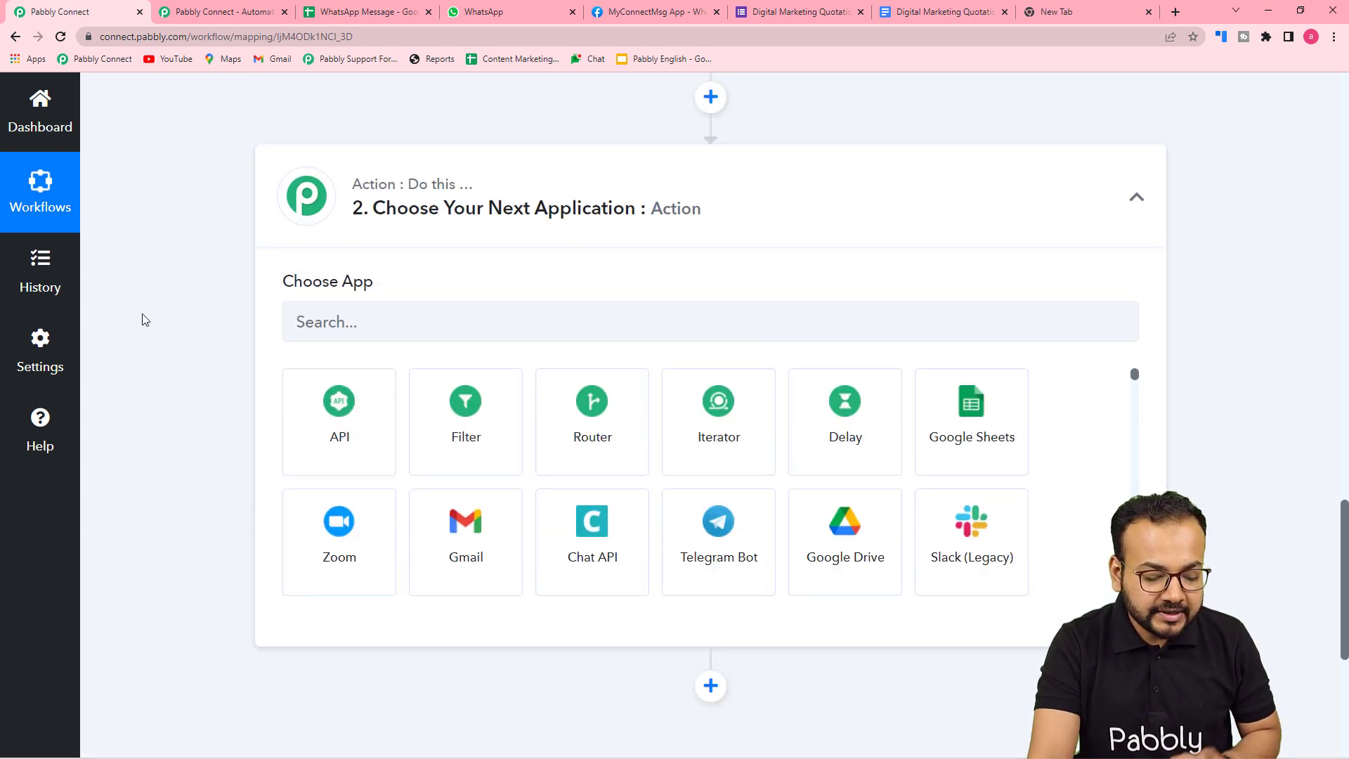
{"action": "left_click", "coordinate": [422, 329]}
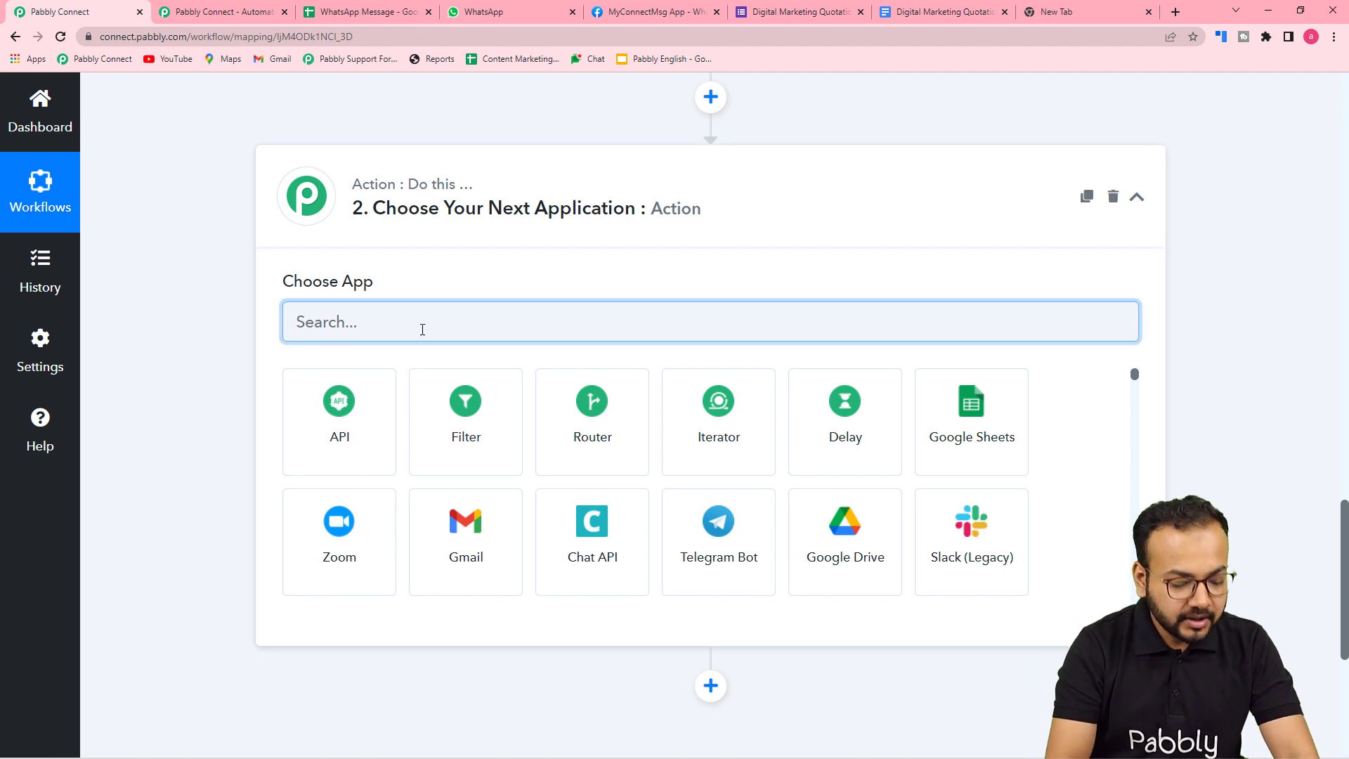
{"action": "type", "text": "number"}
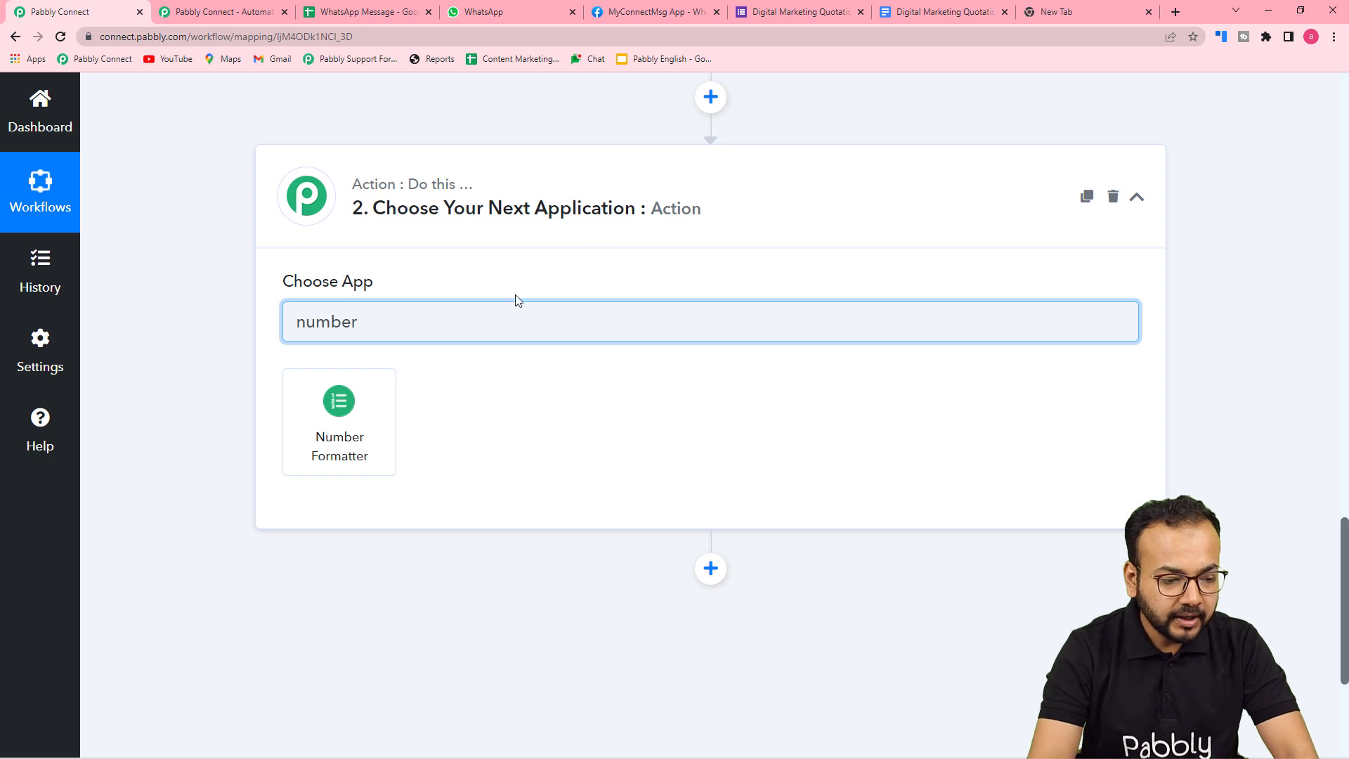
{"action": "left_click", "coordinate": [357, 418]}
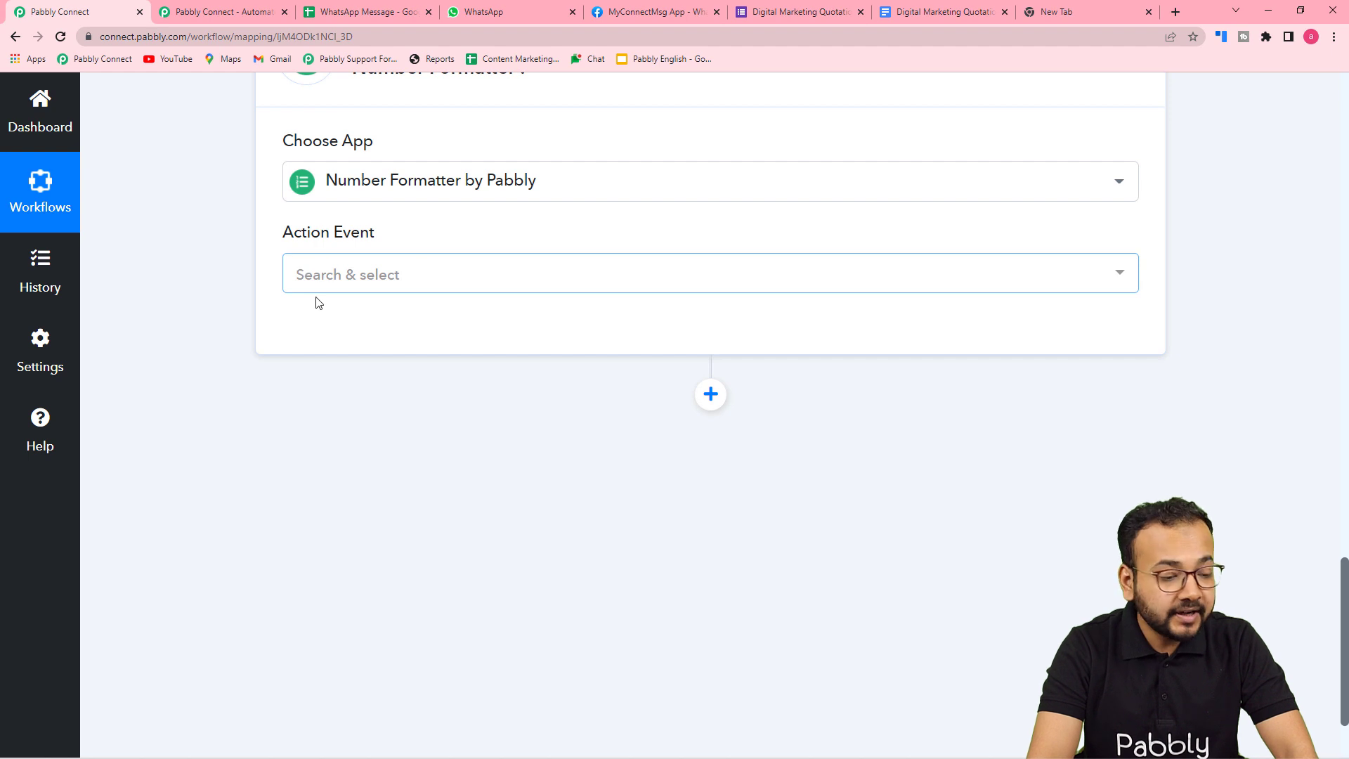
Step: Set the Number Formatter's action event to Perform Math Operation and connect it
{"action": "left_click", "coordinate": [371, 286]}
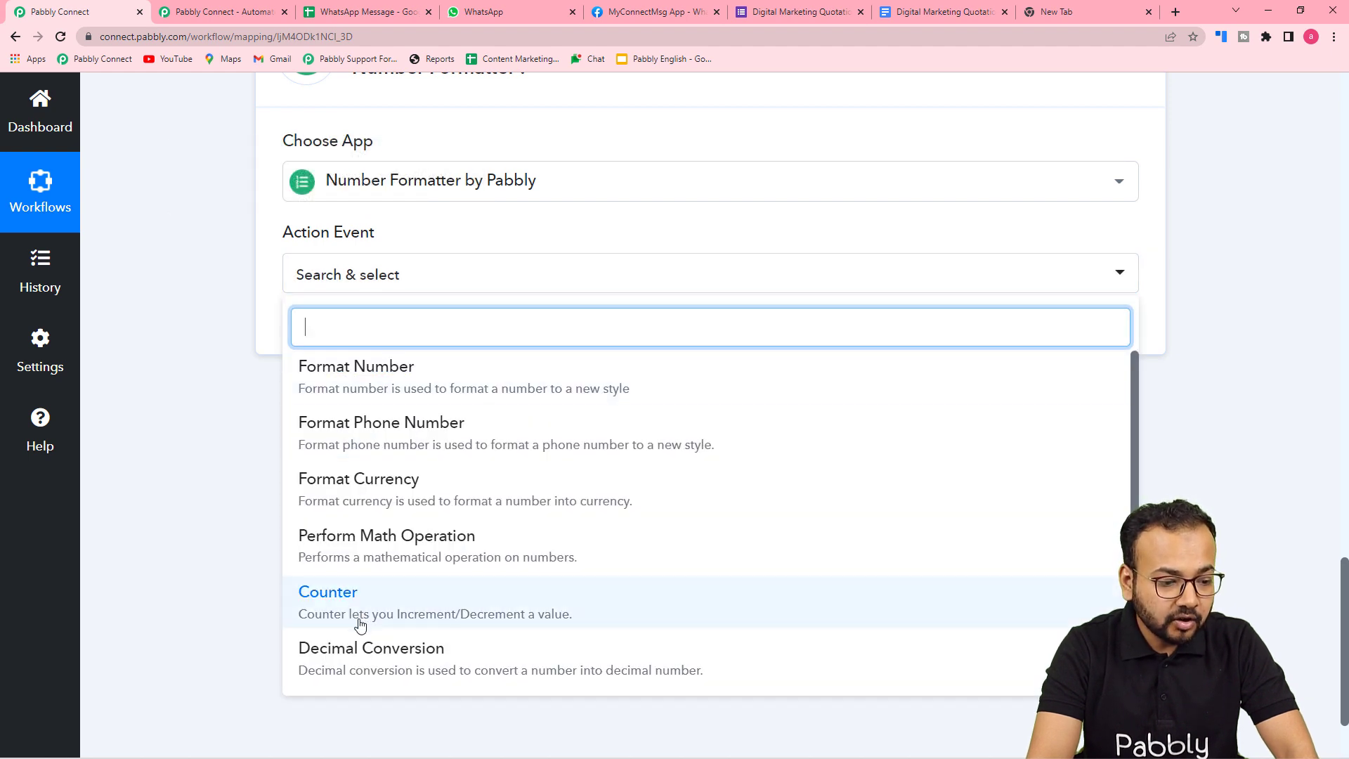
{"action": "type", "text": "p"}
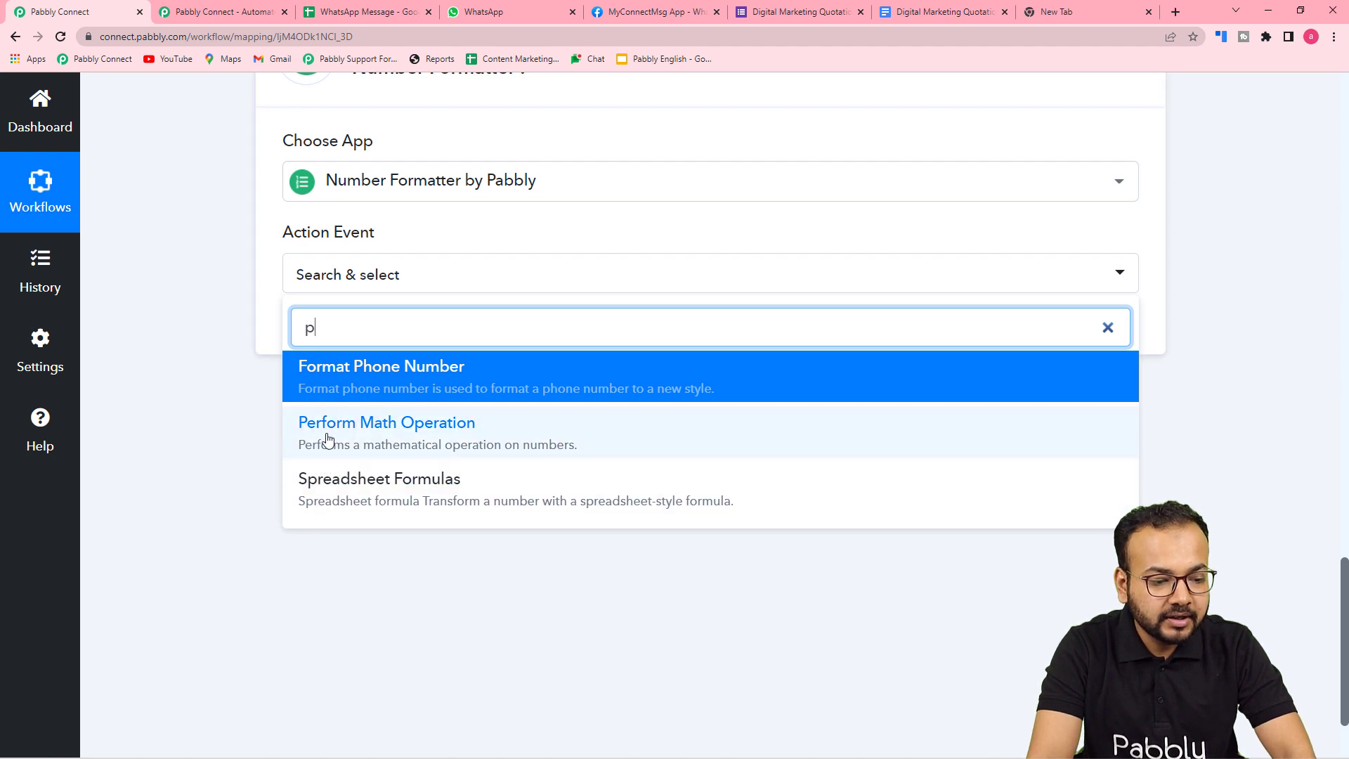
{"action": "left_click", "coordinate": [407, 440]}
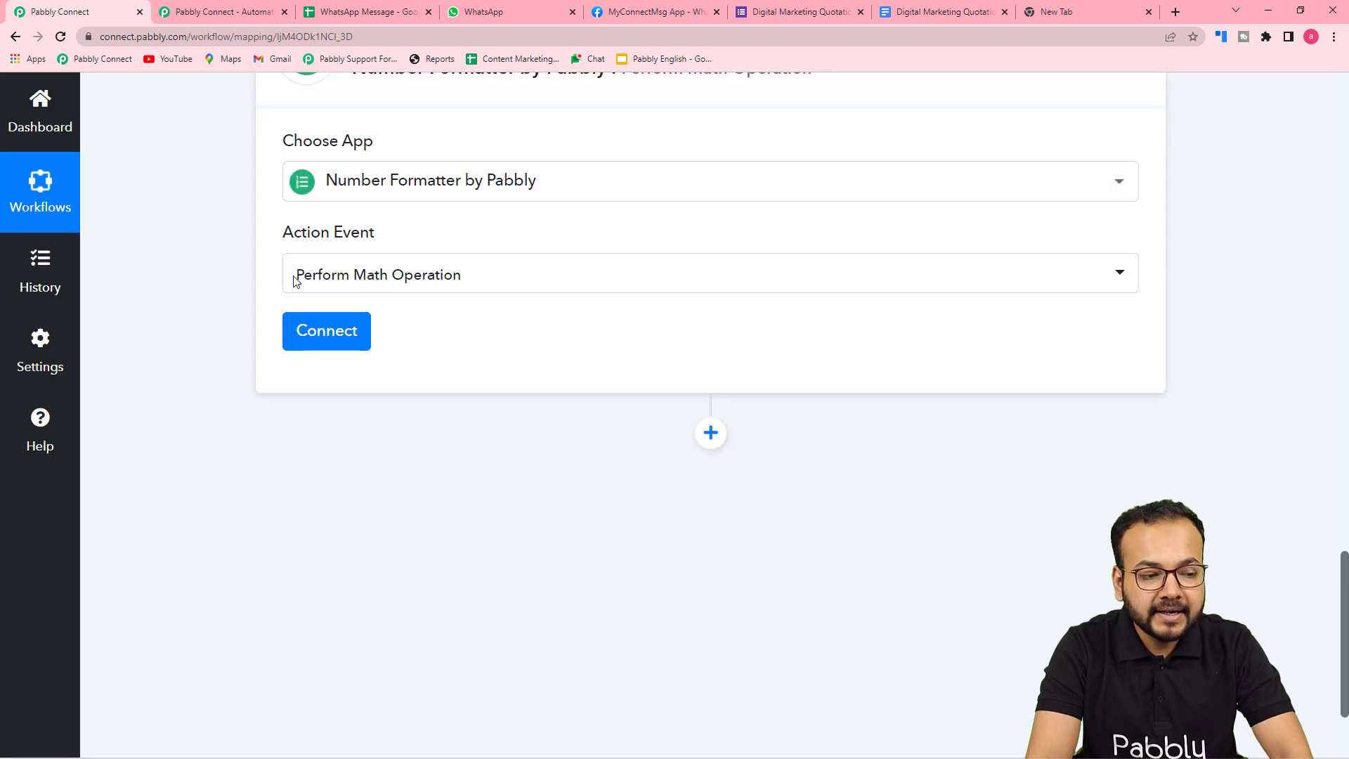
{"action": "left_click", "coordinate": [314, 335]}
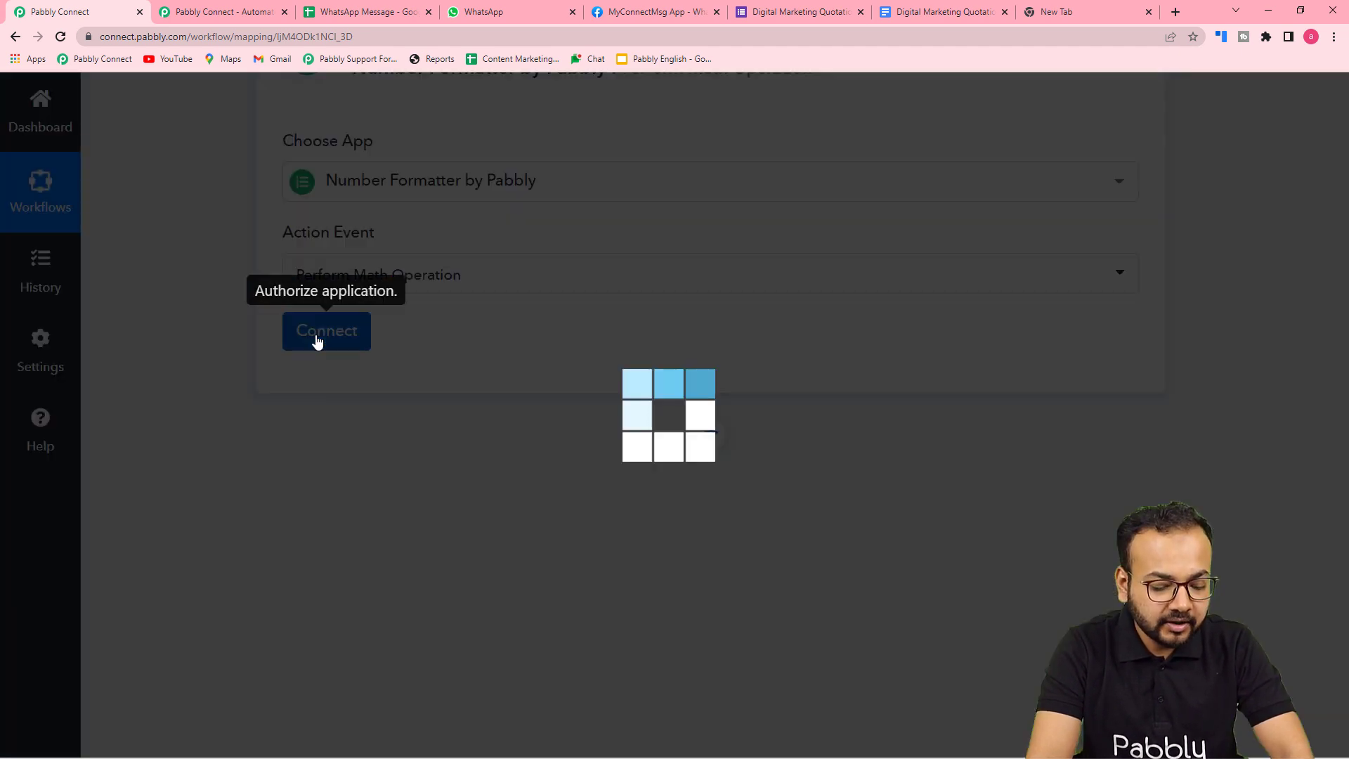
{"action": "scroll", "coordinate": [316, 337], "scroll_direction": "down", "scroll_amount": 2}
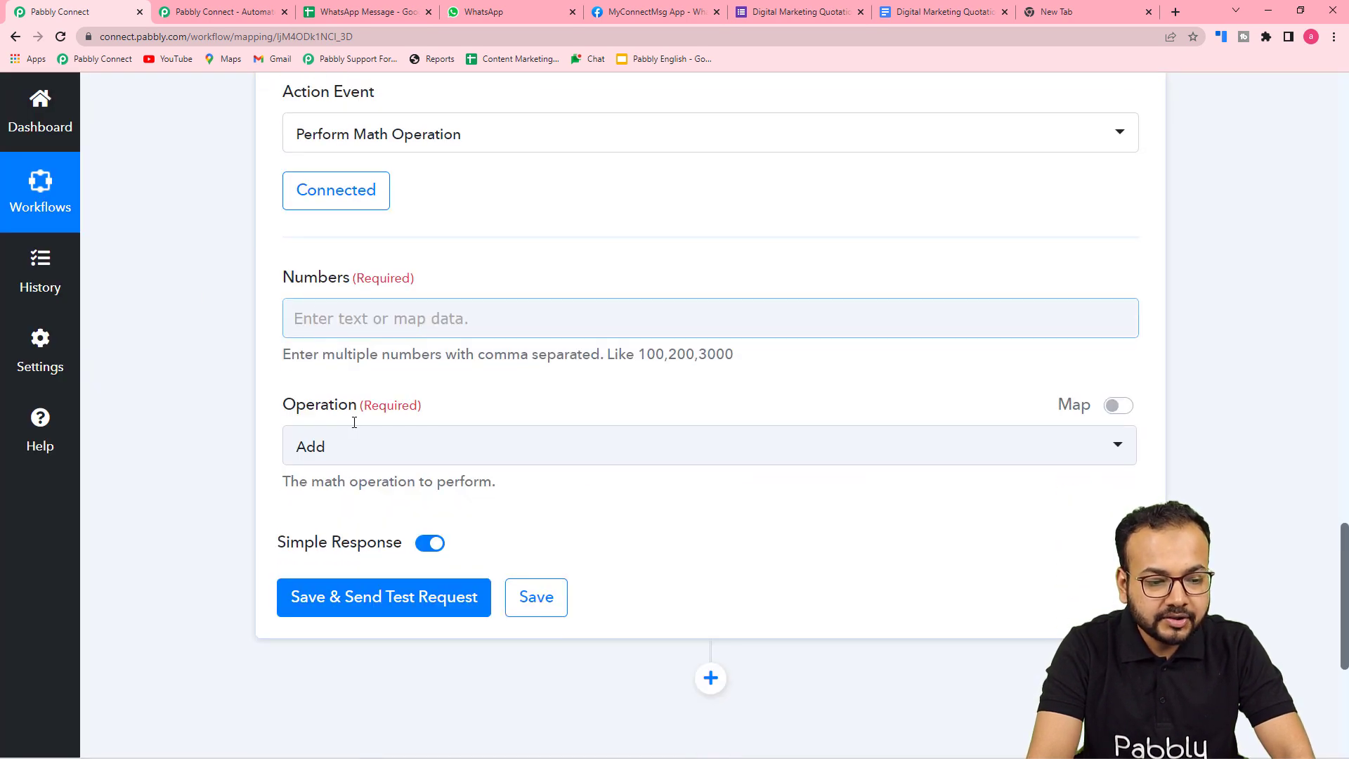
Step: Fill Numbers with the form response's mapped total of social media posts required each month, followed by a comma and 100
{"action": "scroll", "coordinate": [288, 424], "scroll_direction": "up", "scroll_amount": 5}
{"action": "scroll", "coordinate": [286, 424], "scroll_direction": "up", "scroll_amount": 10}
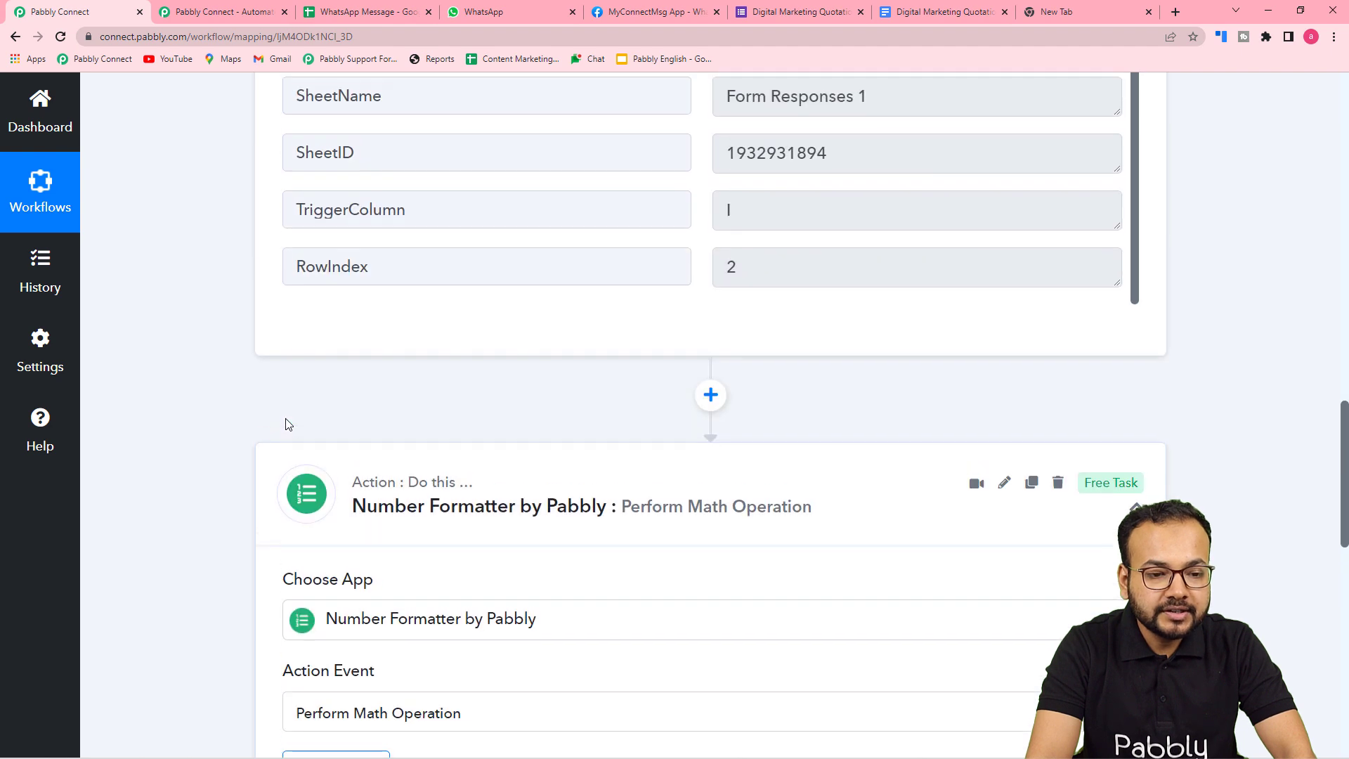
{"action": "scroll", "coordinate": [531, 383], "scroll_direction": "up", "scroll_amount": 1}
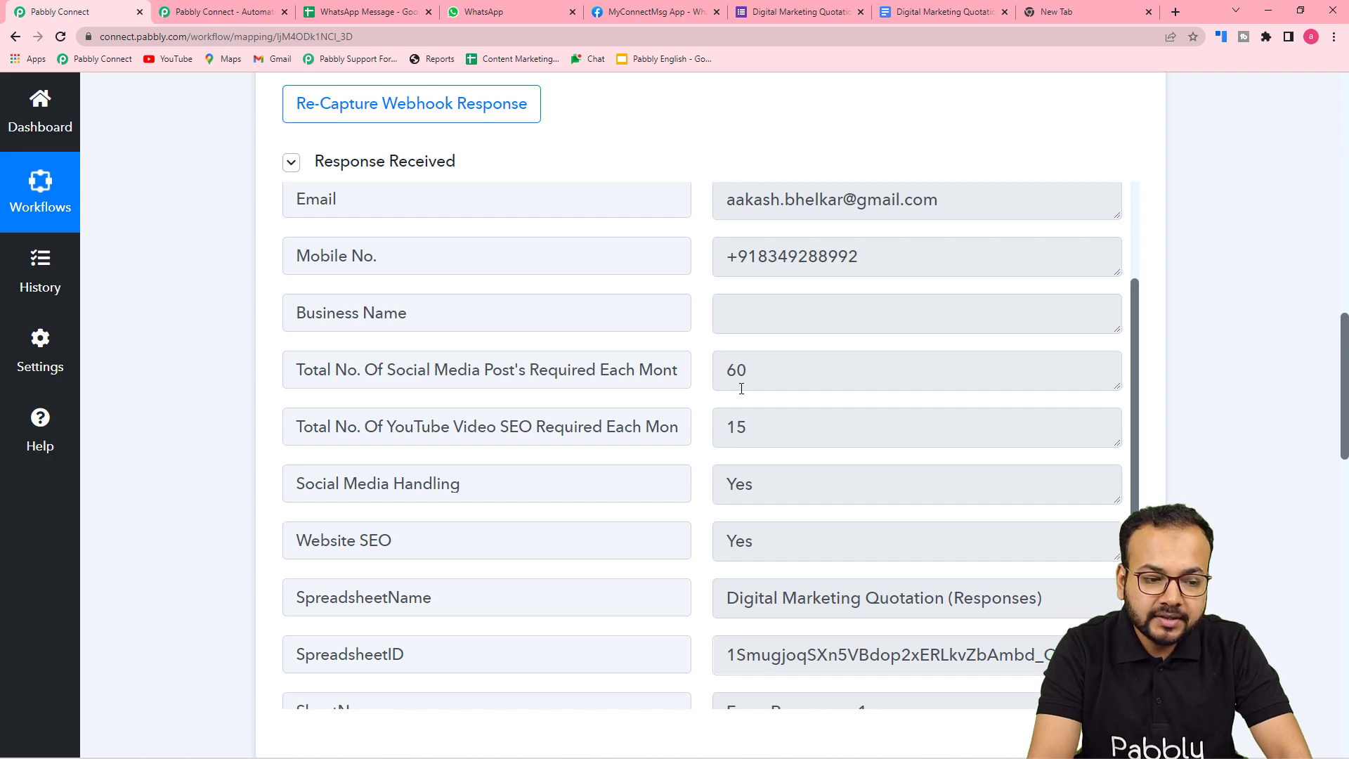
{"action": "scroll", "coordinate": [241, 457], "scroll_direction": "down", "scroll_amount": 15}
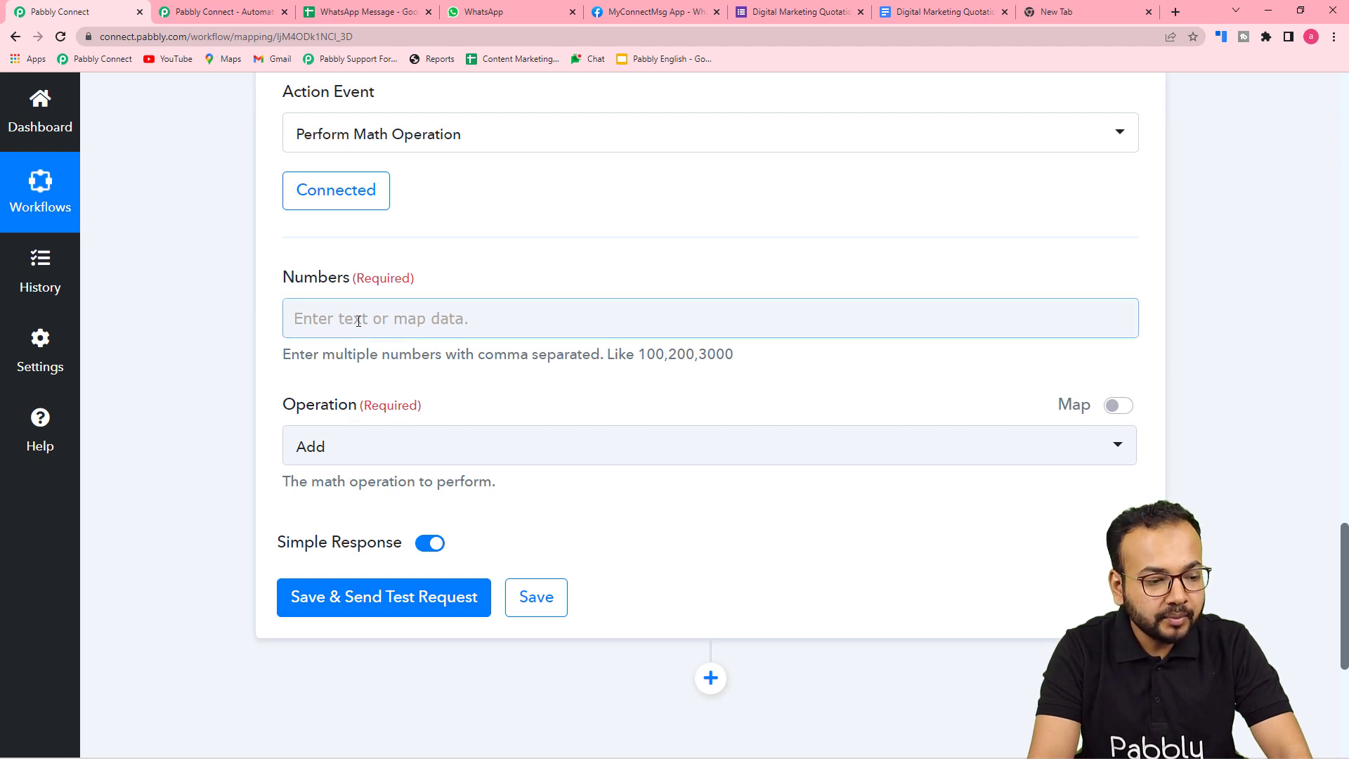
{"action": "left_click", "coordinate": [358, 320]}
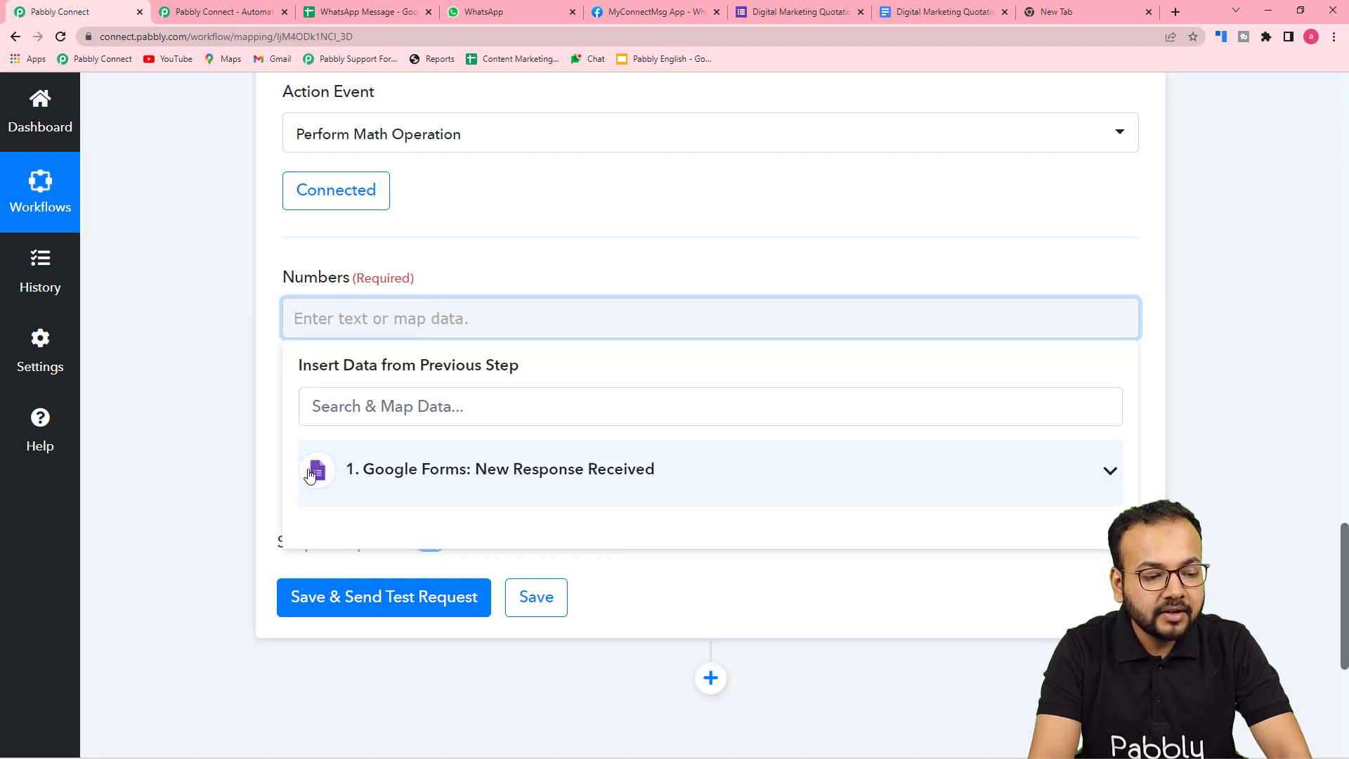
{"action": "scroll", "coordinate": [457, 479], "scroll_direction": "down", "scroll_amount": 1}
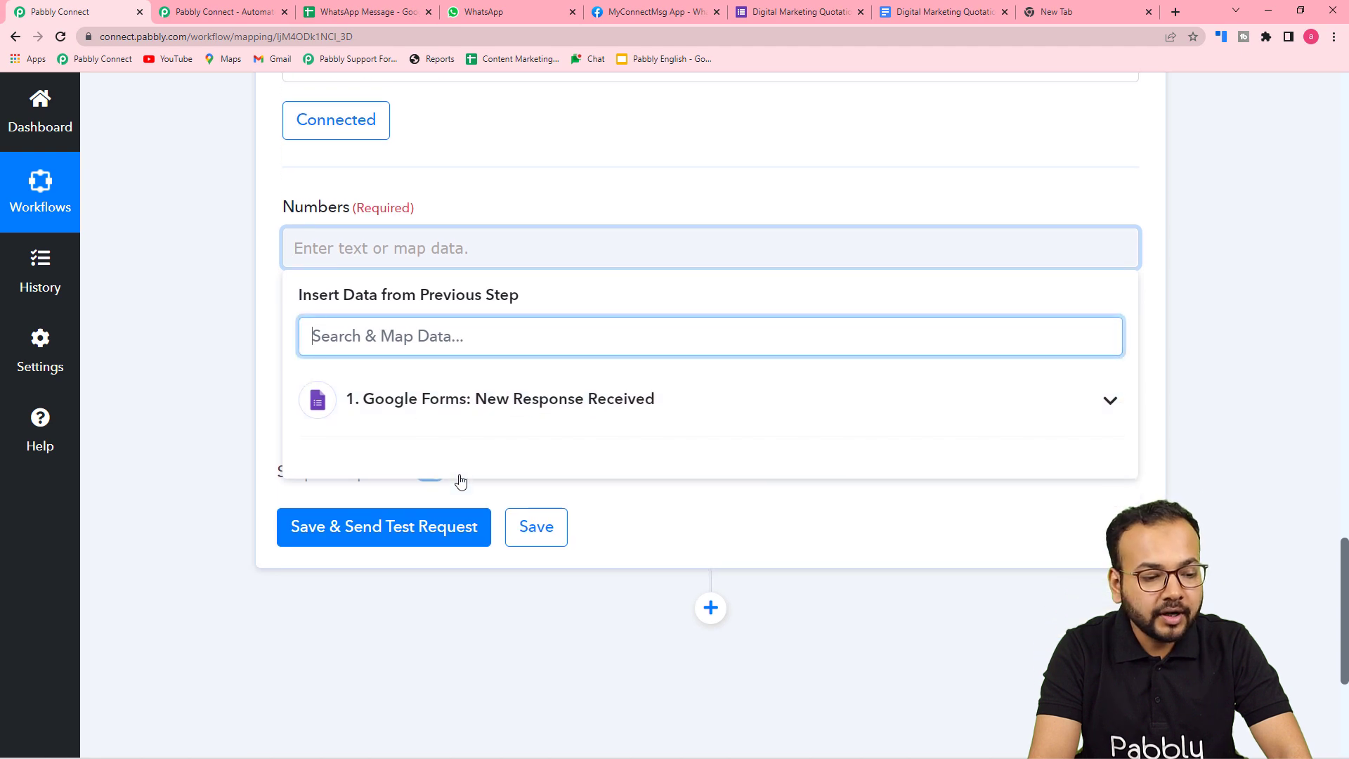
{"action": "left_click", "coordinate": [420, 411]}
{"action": "scroll", "coordinate": [466, 596], "scroll_direction": "down", "scroll_amount": 2}
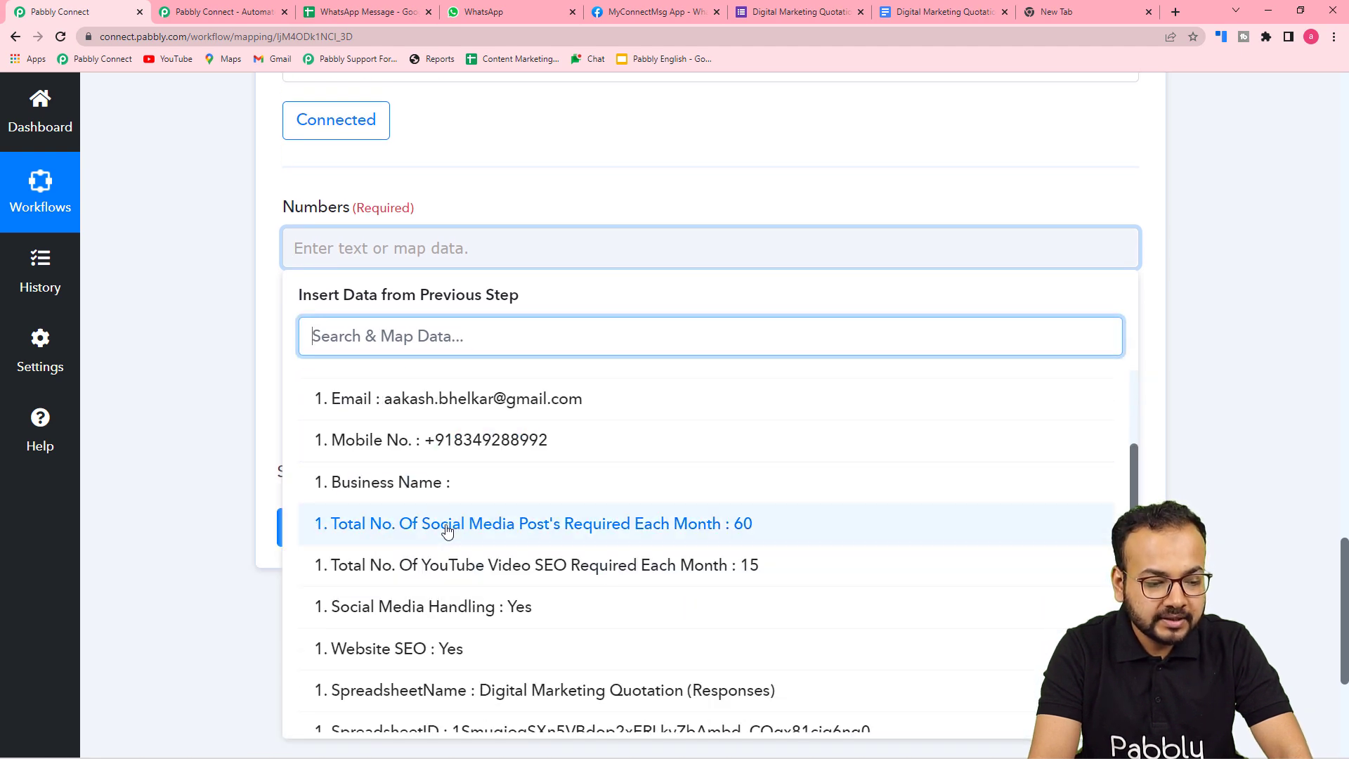
{"action": "left_click", "coordinate": [547, 525]}
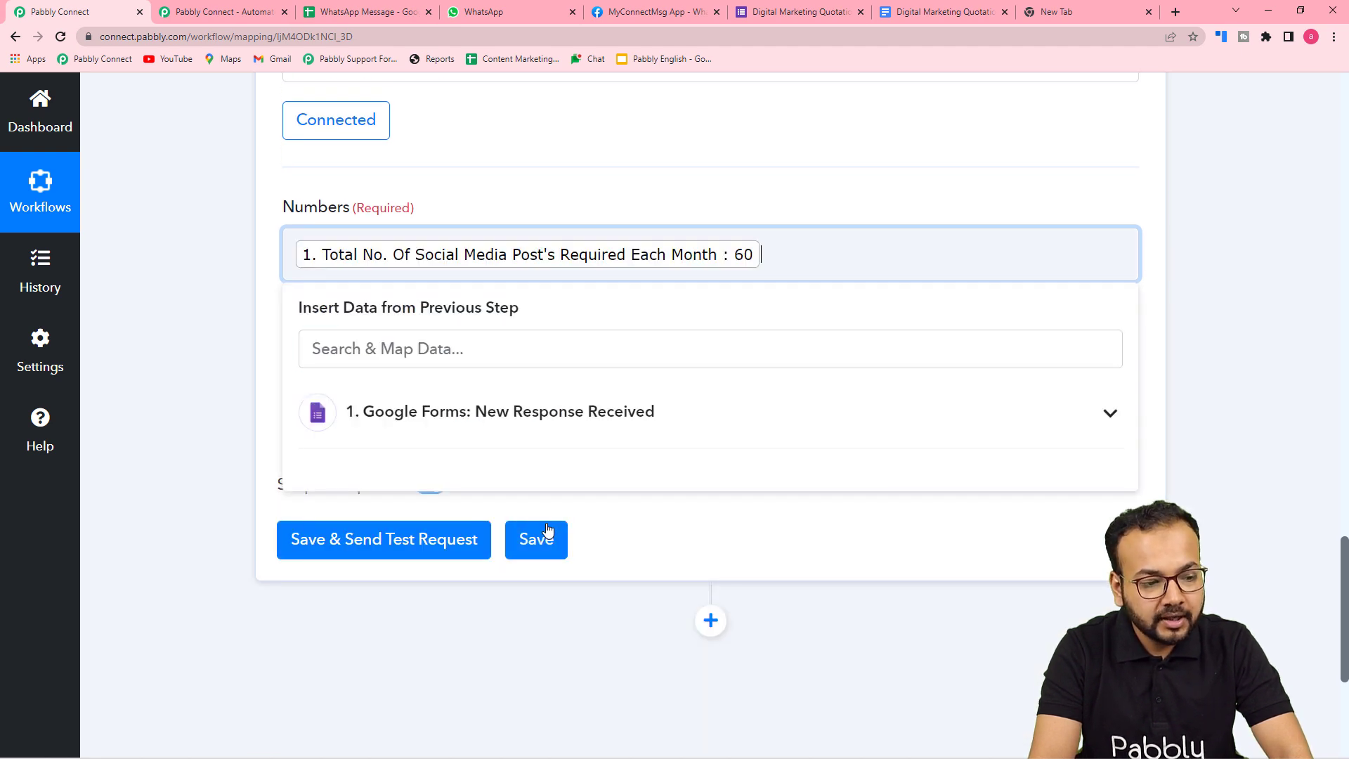
{"action": "left_click", "coordinate": [217, 363]}
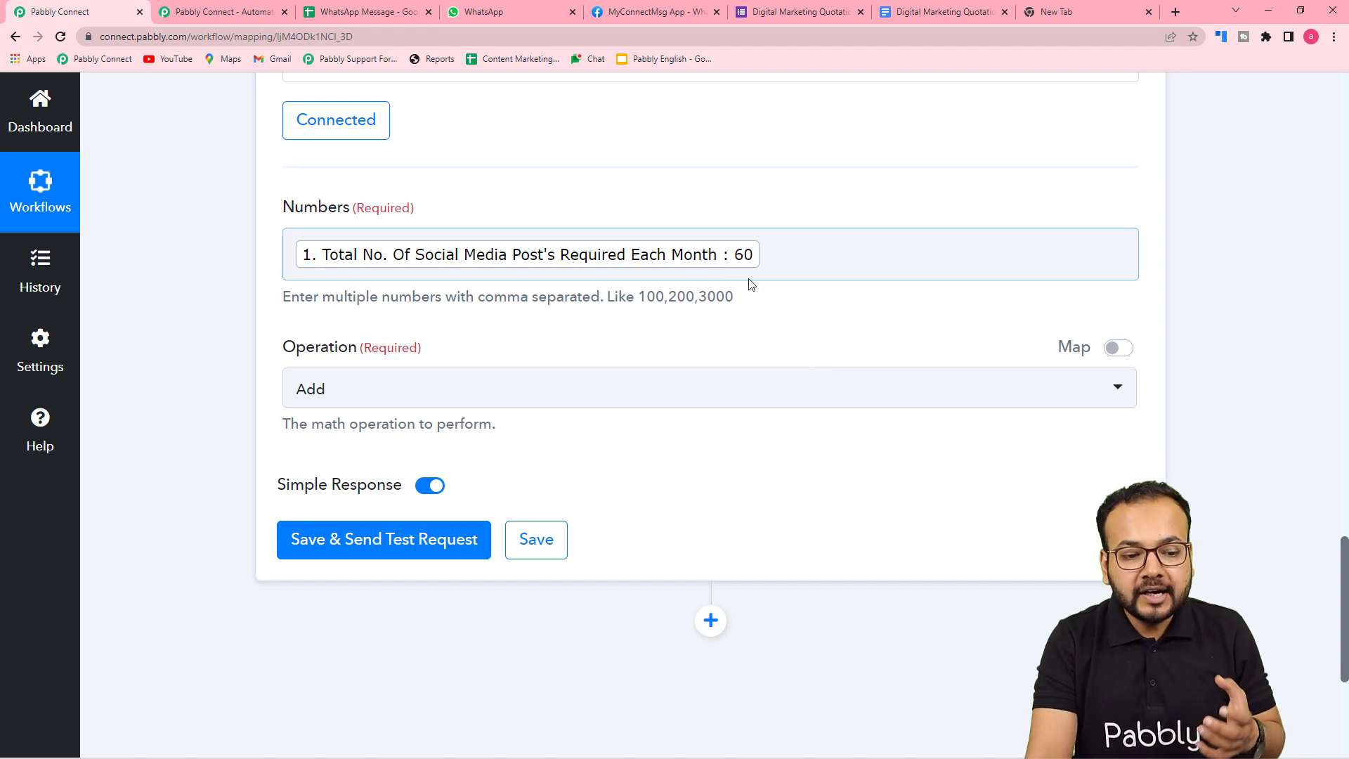
{"action": "left_click", "coordinate": [790, 257]}
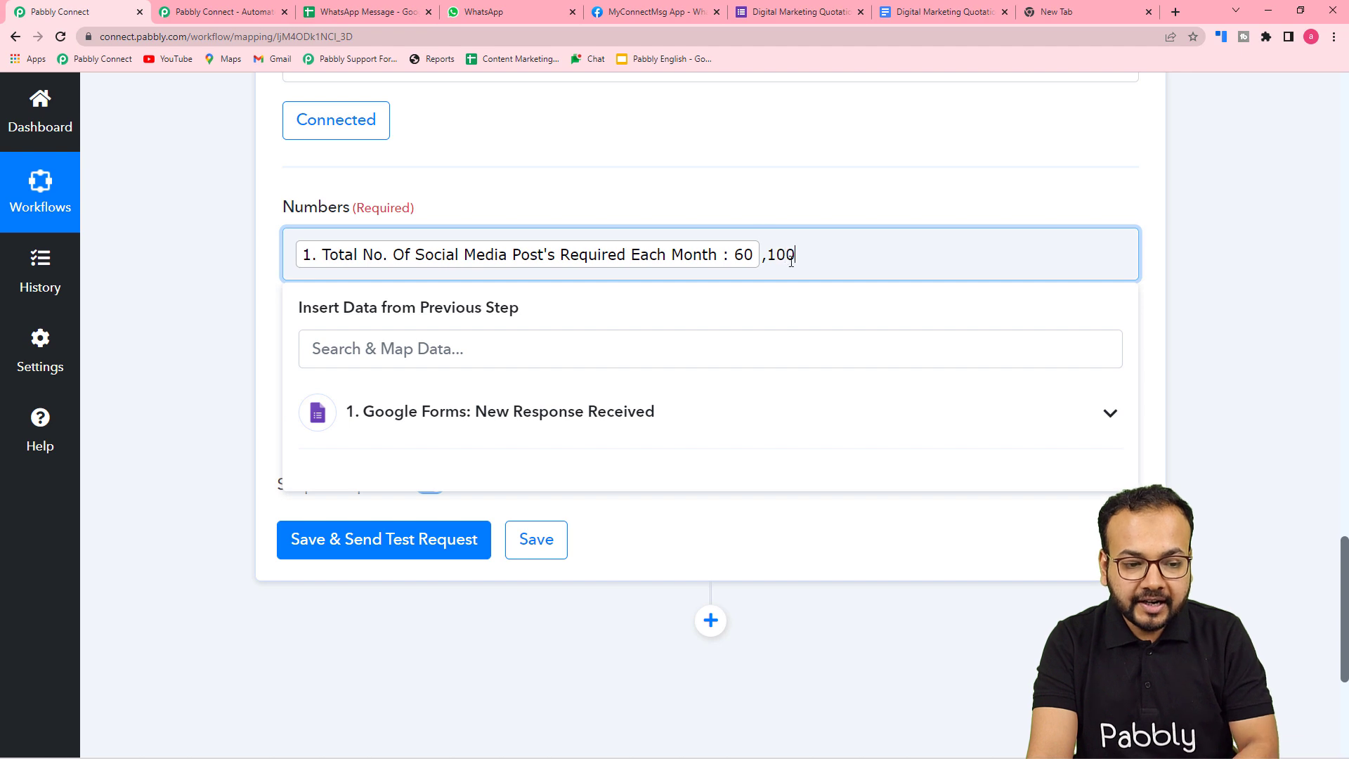
{"action": "left_click", "coordinate": [752, 205]}
Step: Set the math operation to Multiply, then save the action and send a test request
{"action": "scroll", "coordinate": [382, 199], "scroll_direction": "down", "scroll_amount": 3}
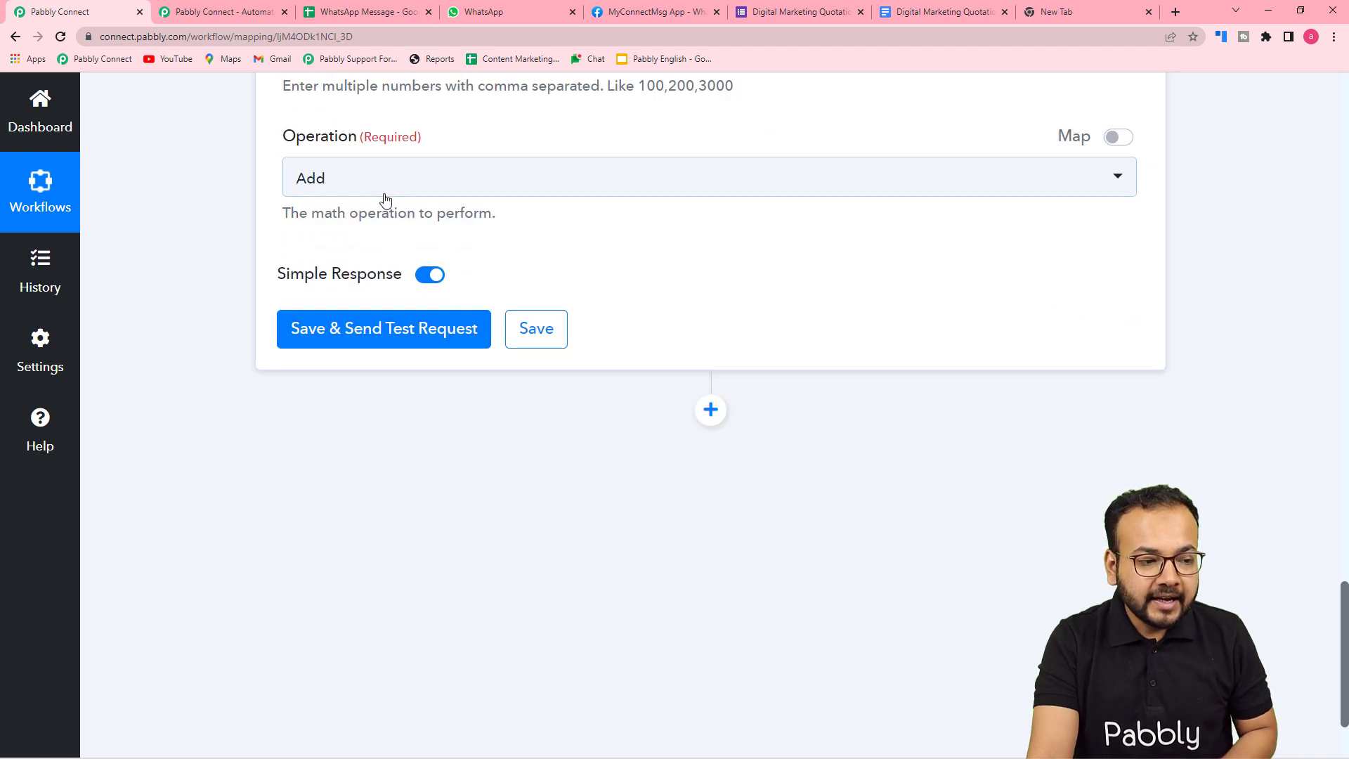
{"action": "left_click", "coordinate": [428, 195]}
{"action": "left_click", "coordinate": [329, 346]}
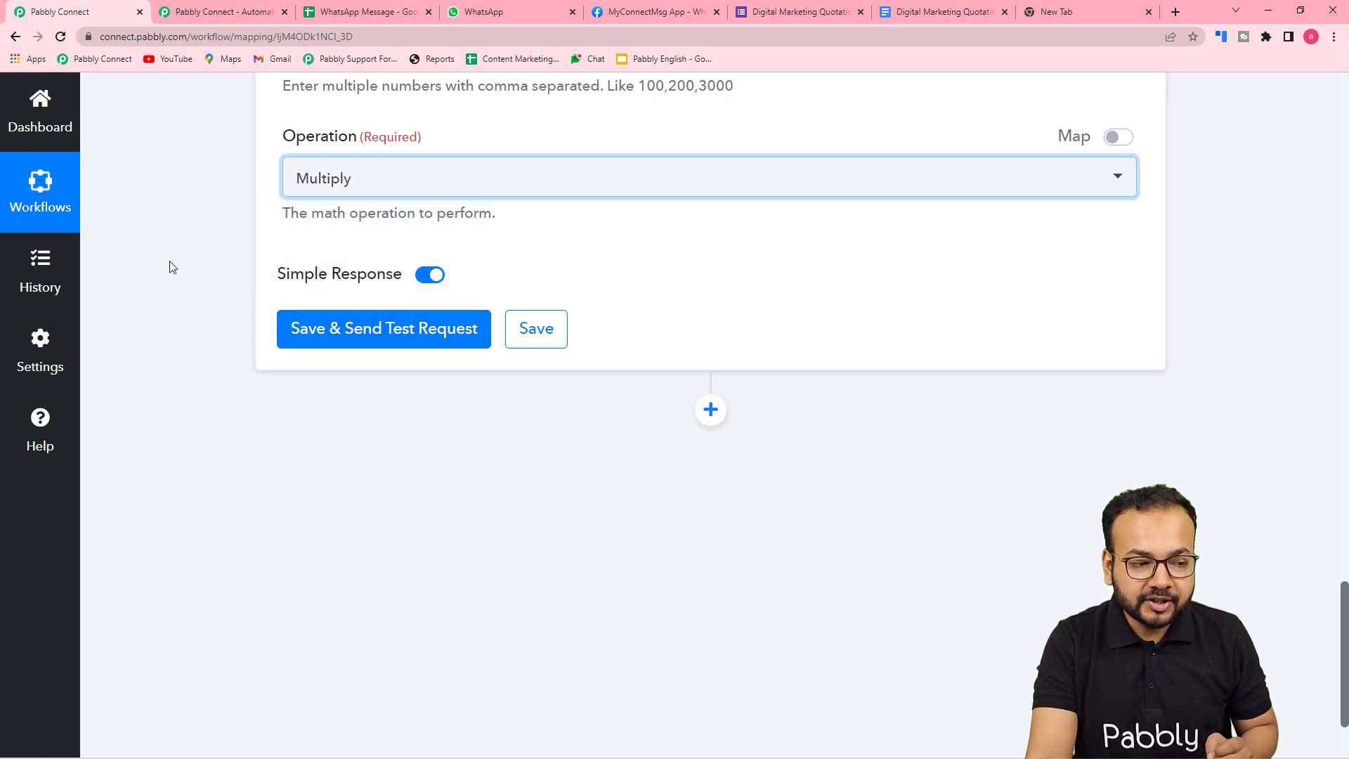
{"action": "left_click", "coordinate": [309, 329]}
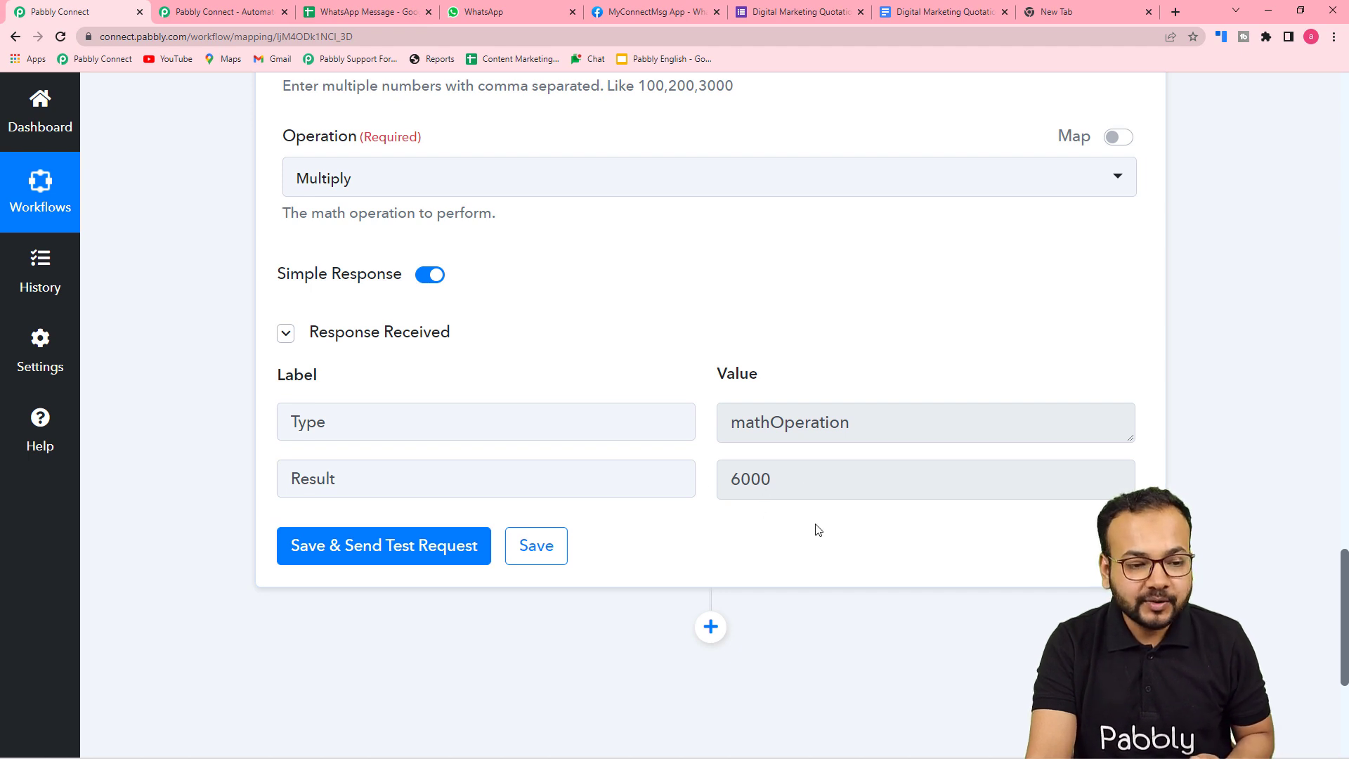
Step: Check the multiplication's test result against the numbers entered in the Number Formatter action
{"action": "scroll", "coordinate": [817, 530], "scroll_direction": "up", "scroll_amount": 3}
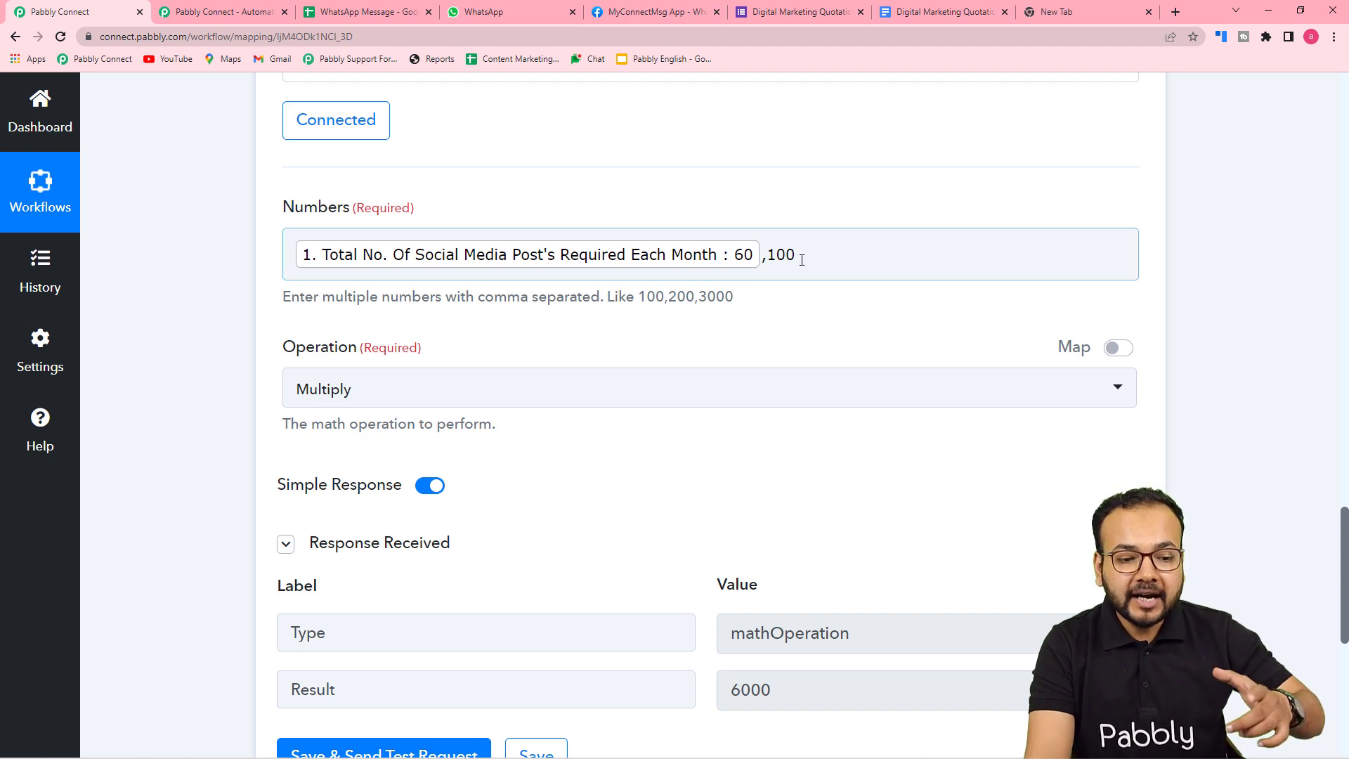
{"action": "scroll", "coordinate": [786, 283], "scroll_direction": "down", "scroll_amount": 5}
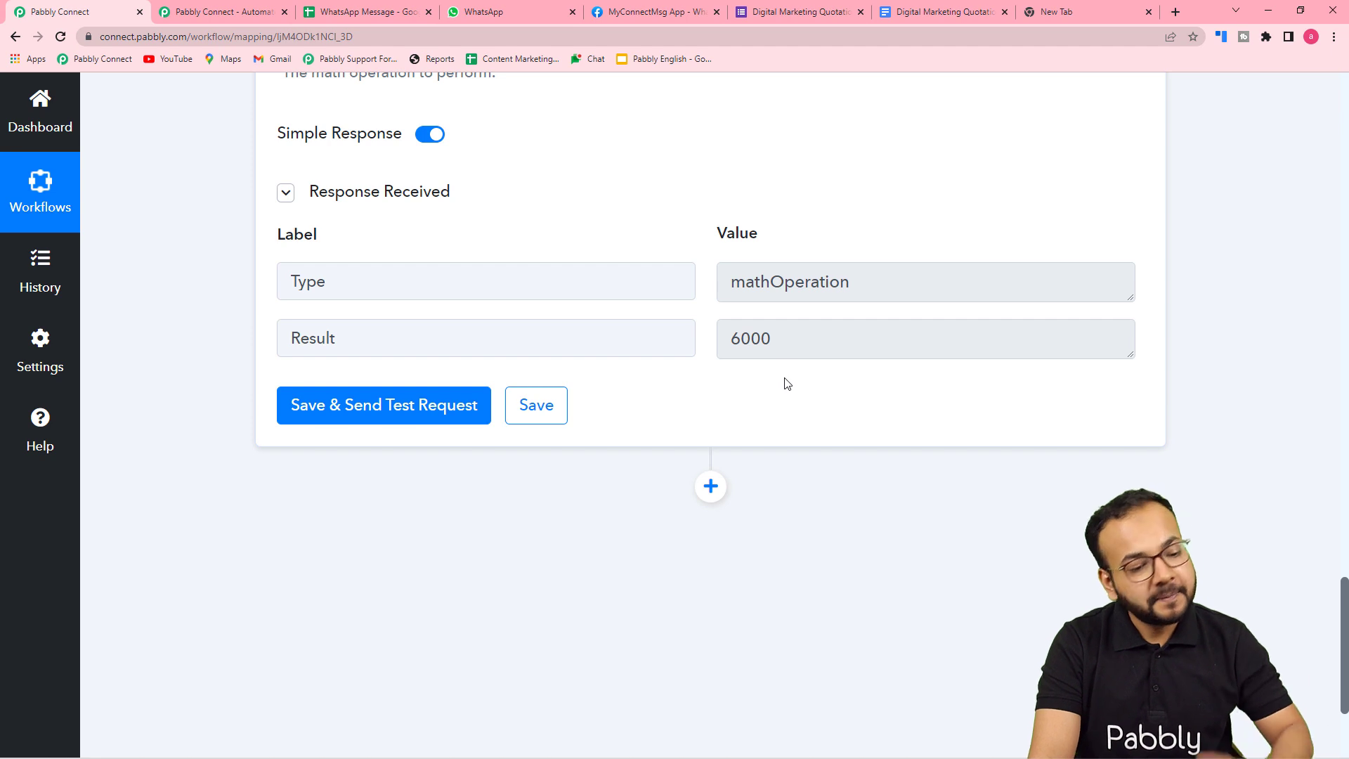
{"action": "scroll", "coordinate": [704, 385], "scroll_direction": "down", "scroll_amount": 2}
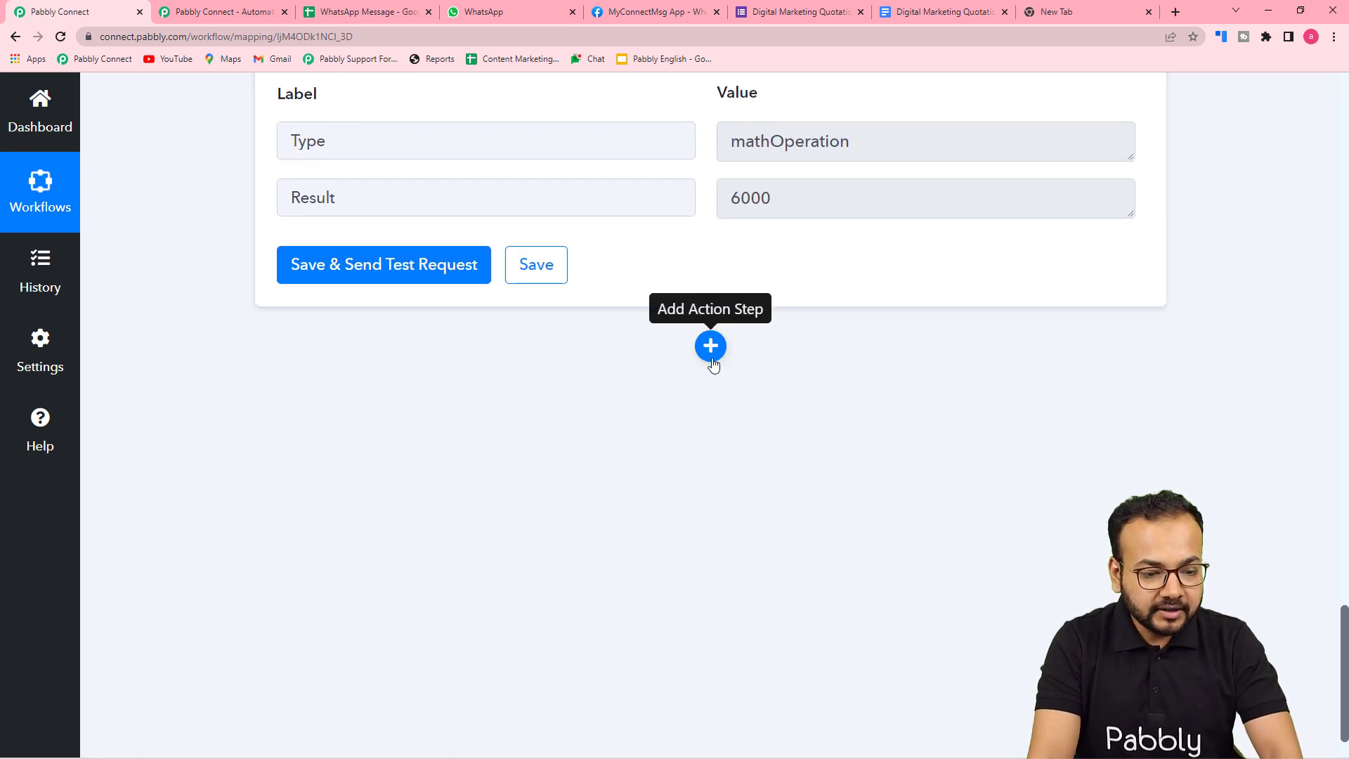
{"action": "left_click", "coordinate": [710, 345]}
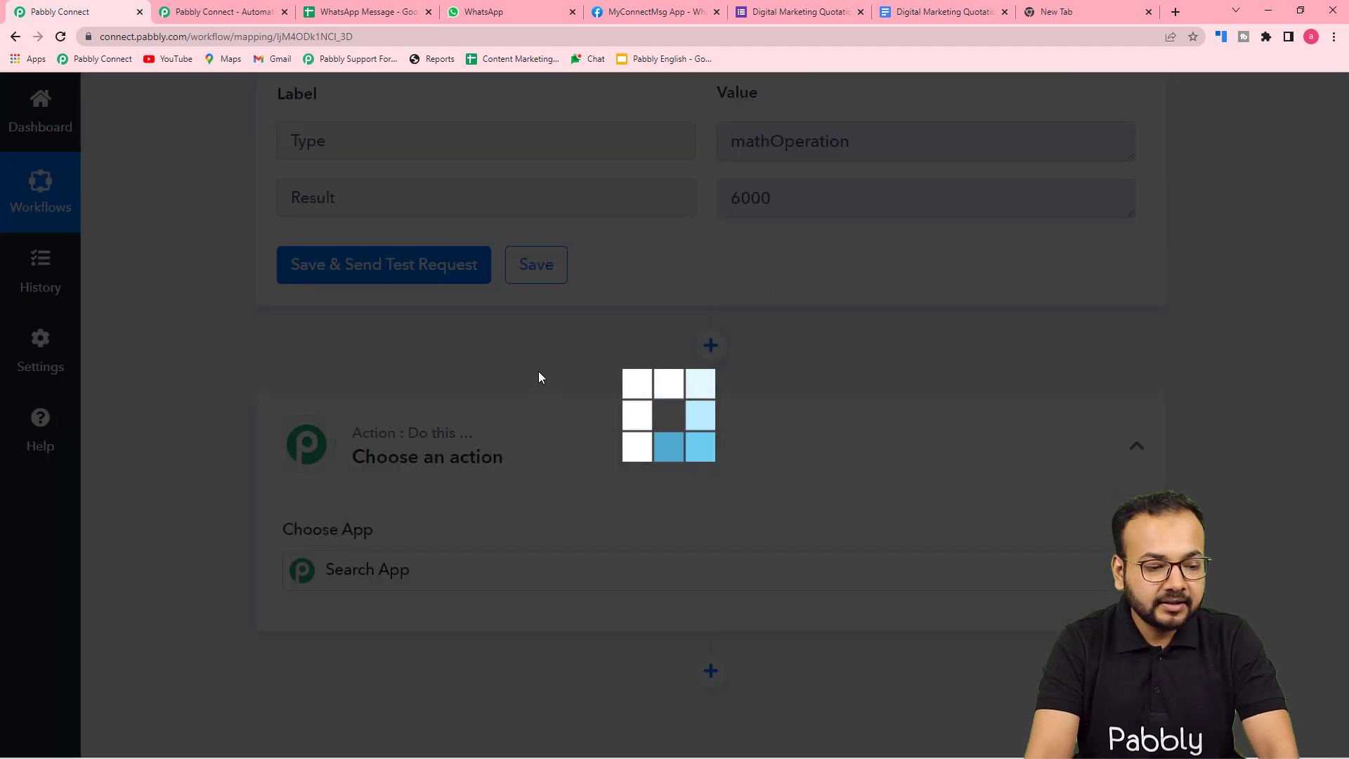
{"action": "scroll", "coordinate": [539, 377], "scroll_direction": "down", "scroll_amount": 4}
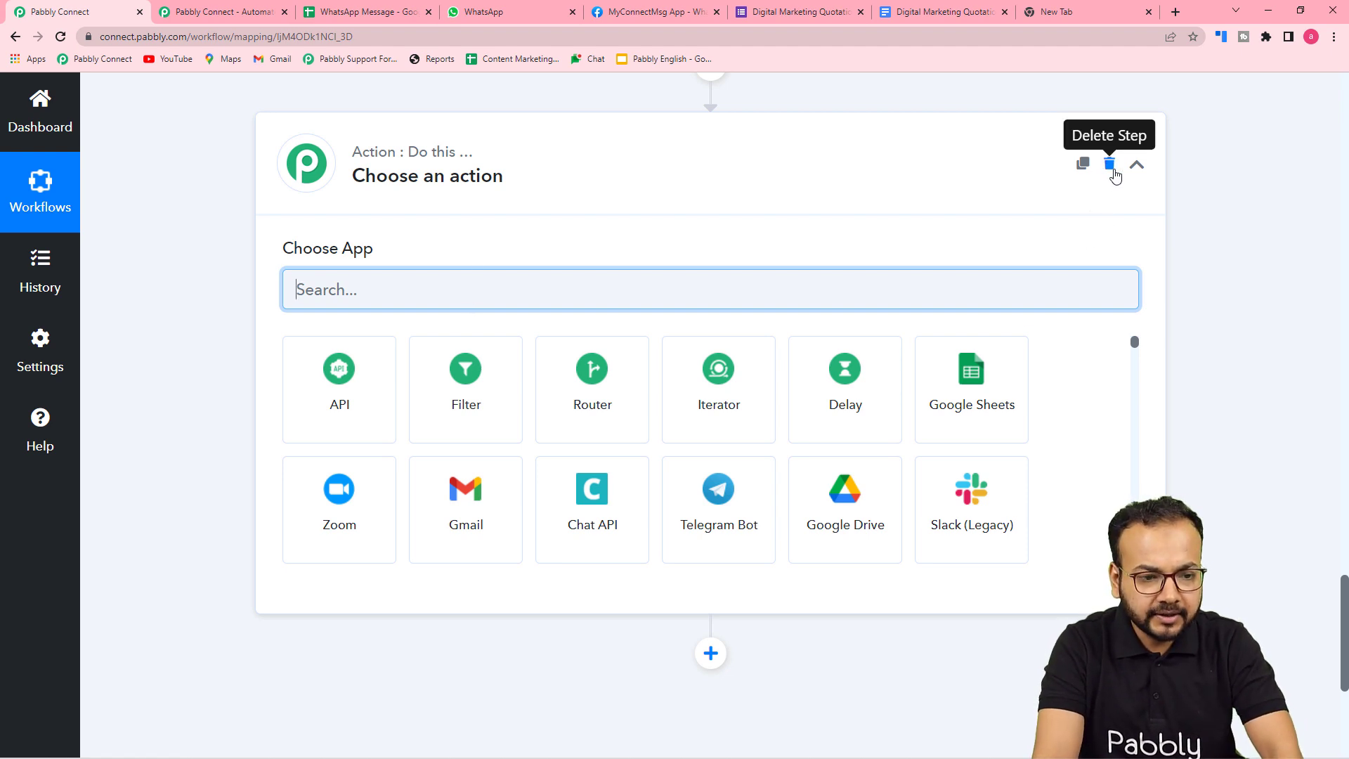
{"action": "scroll", "coordinate": [1003, 340], "scroll_direction": "up", "scroll_amount": 11}
{"action": "scroll", "coordinate": [995, 367], "scroll_direction": "up", "scroll_amount": 4}
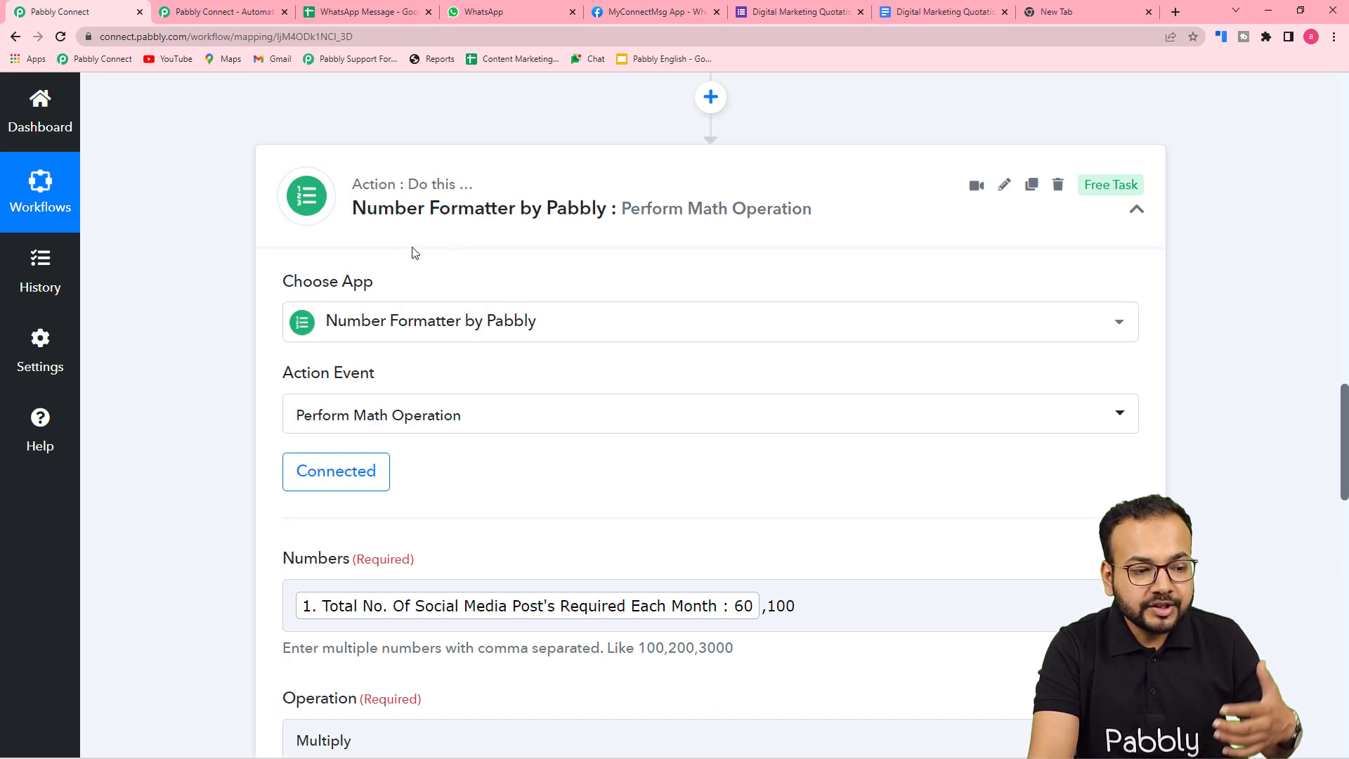
{"action": "scroll", "coordinate": [404, 349], "scroll_direction": "down", "scroll_amount": 12}
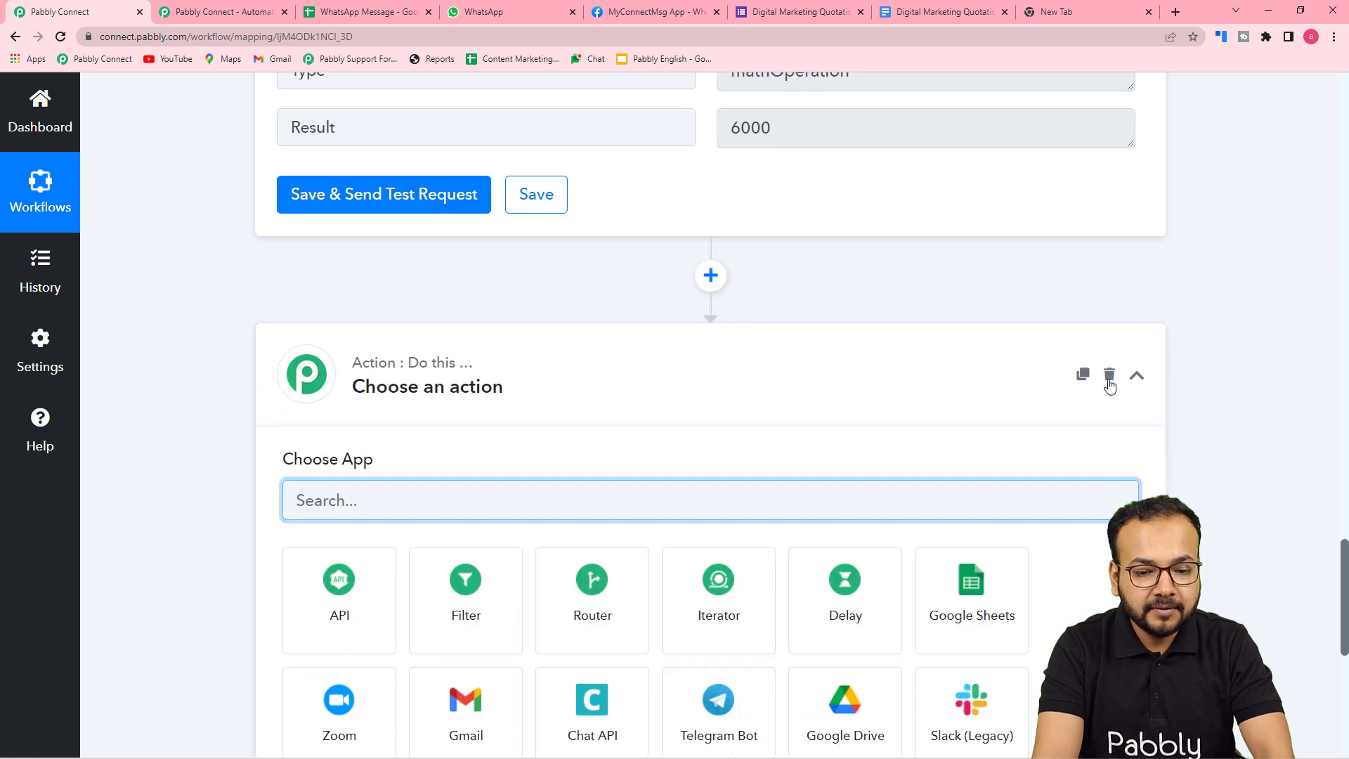
{"action": "left_click", "coordinate": [1108, 373]}
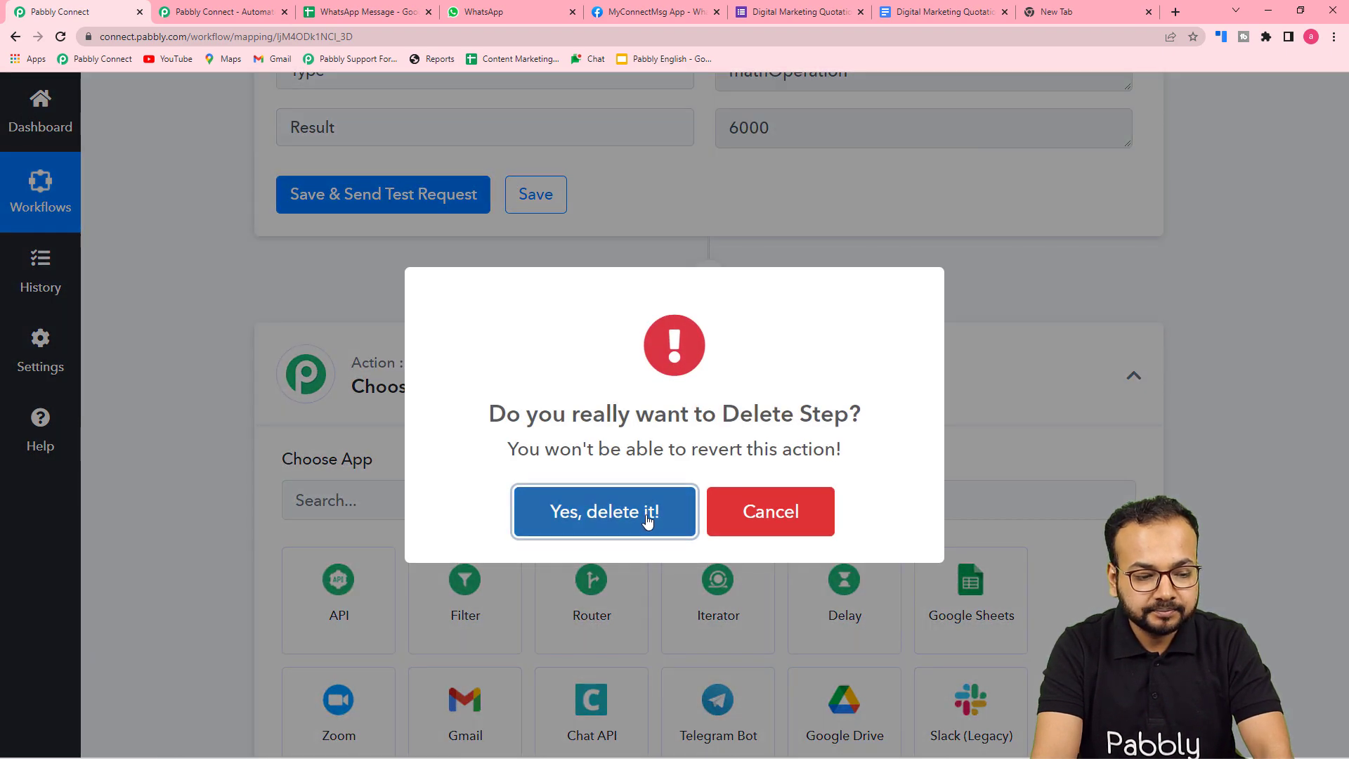
{"action": "left_click", "coordinate": [604, 511]}
Step: Clone the Number Formatter action that multiplies the social media posts
{"action": "scroll", "coordinate": [993, 426], "scroll_direction": "up", "scroll_amount": 14}
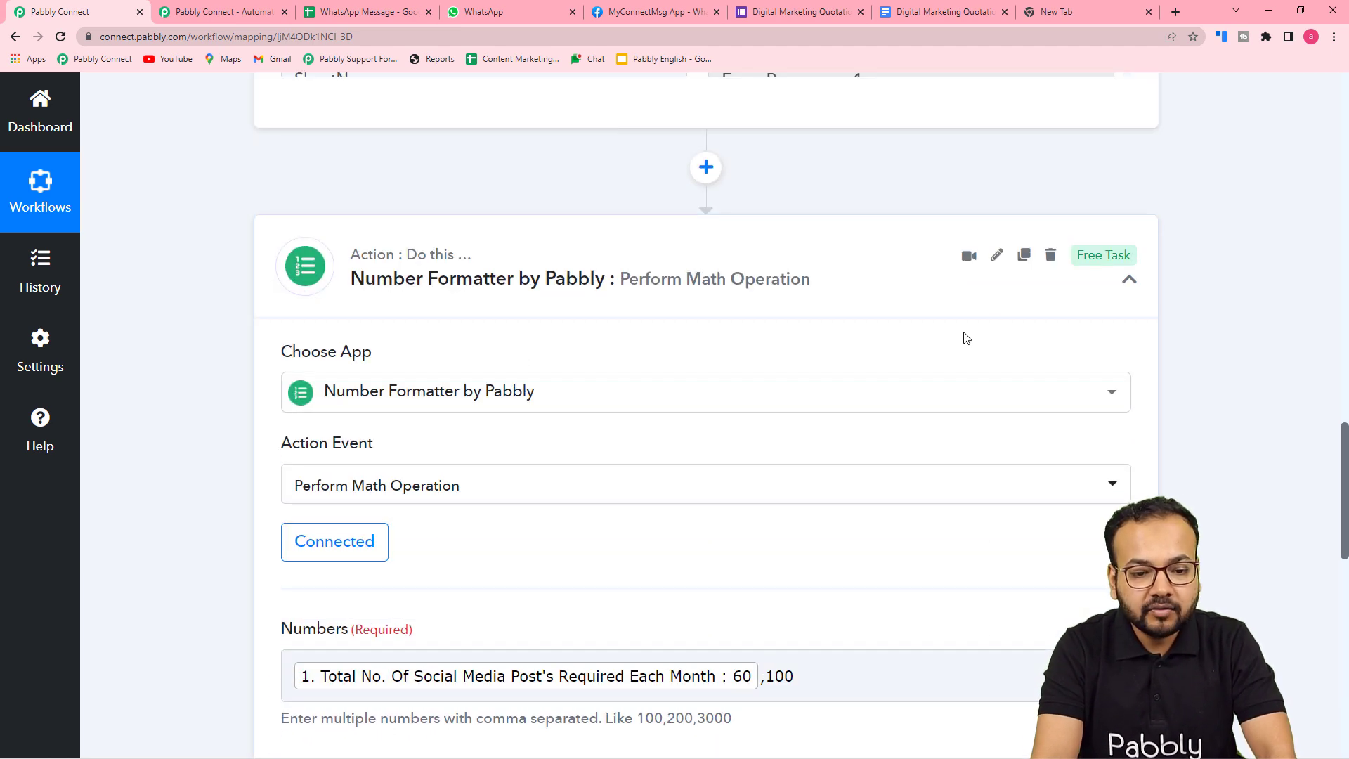
{"action": "left_click", "coordinate": [1024, 257]}
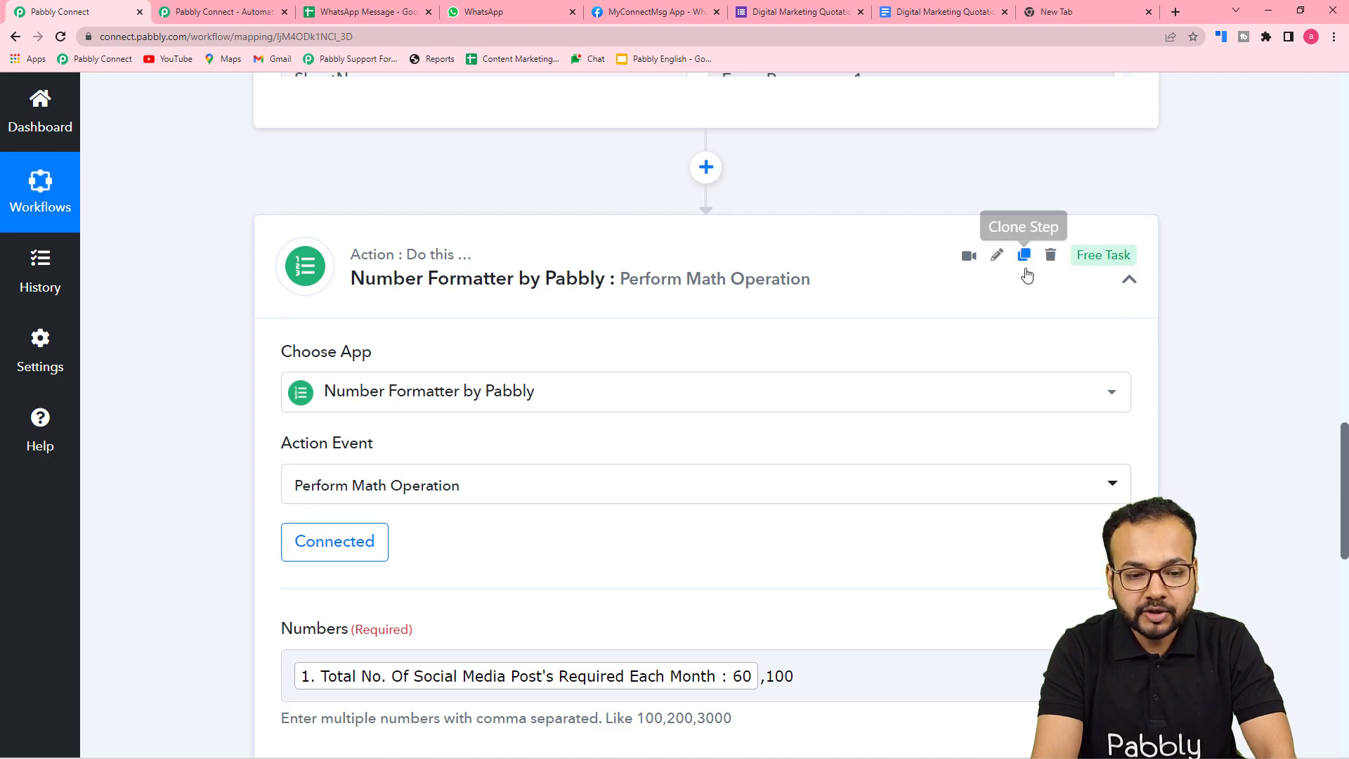
{"action": "left_click", "coordinate": [1023, 256]}
{"action": "left_click", "coordinate": [642, 512]}
{"action": "left_click", "coordinate": [675, 512]}
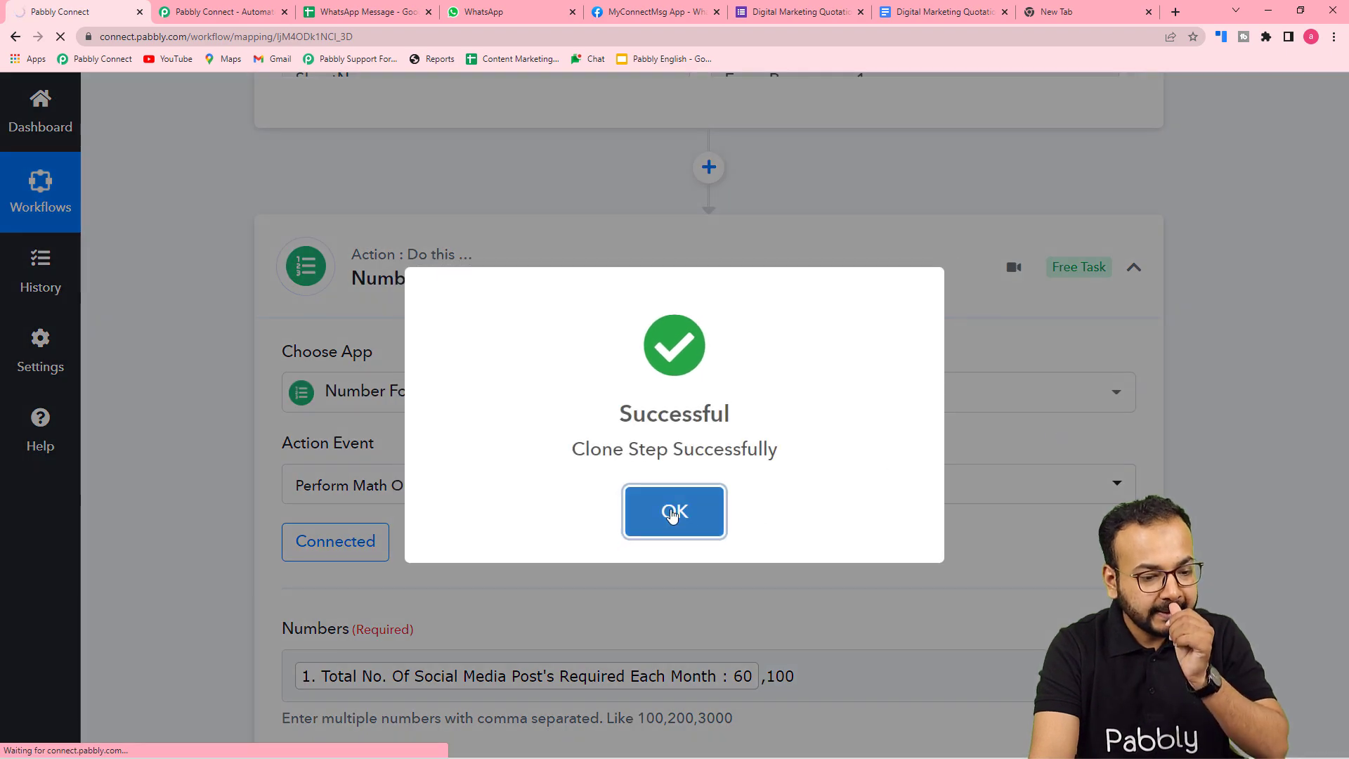
Step: Replace the mapped value in the cloned Number Formatter's Numbers with the form response's Total No. Of YouTube Video SEO Required Each Month
{"action": "scroll", "coordinate": [713, 478], "scroll_direction": "down", "scroll_amount": 4}
{"action": "scroll", "coordinate": [713, 478], "scroll_direction": "down", "scroll_amount": 12}
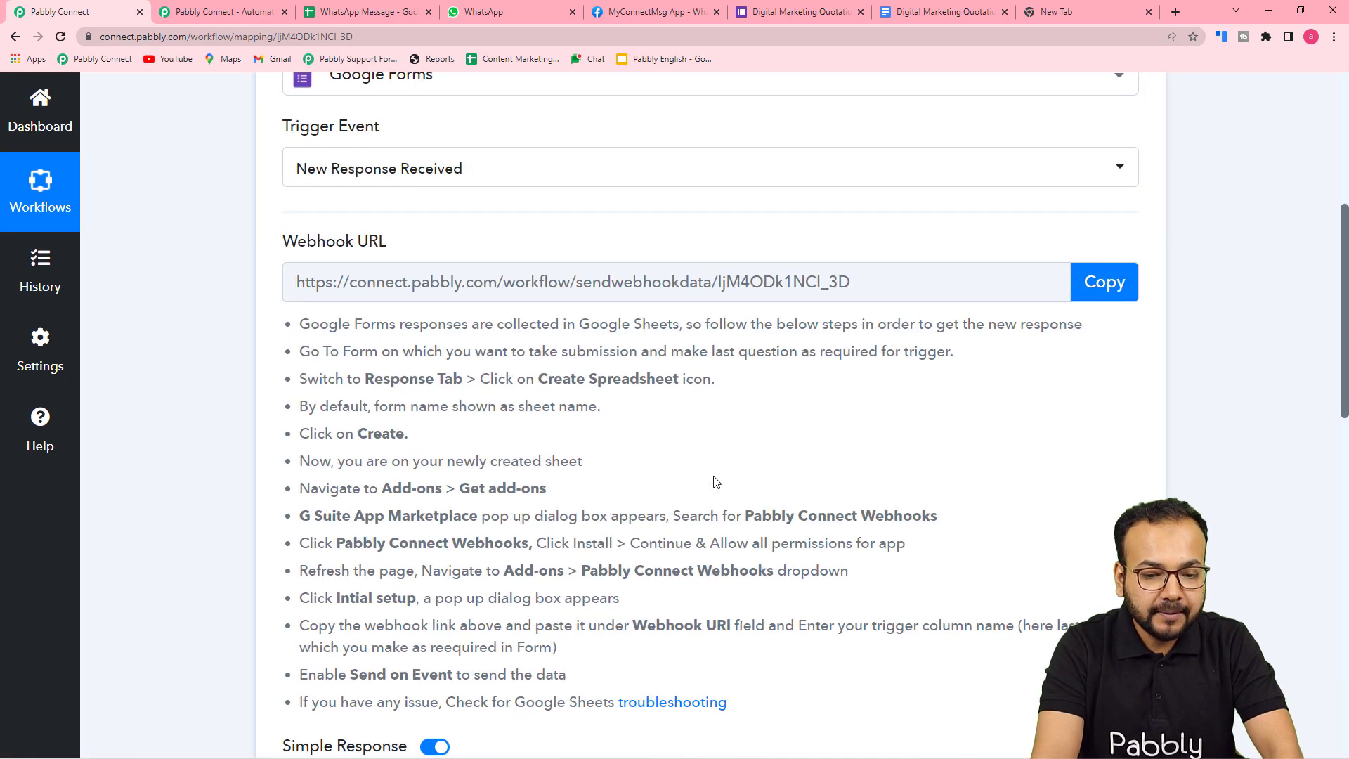
{"action": "scroll", "coordinate": [496, 560], "scroll_direction": "down", "scroll_amount": 4}
{"action": "left_click", "coordinate": [506, 307]}
{"action": "scroll", "coordinate": [509, 308], "scroll_direction": "down", "scroll_amount": 4}
{"action": "scroll", "coordinate": [509, 309], "scroll_direction": "down", "scroll_amount": 1}
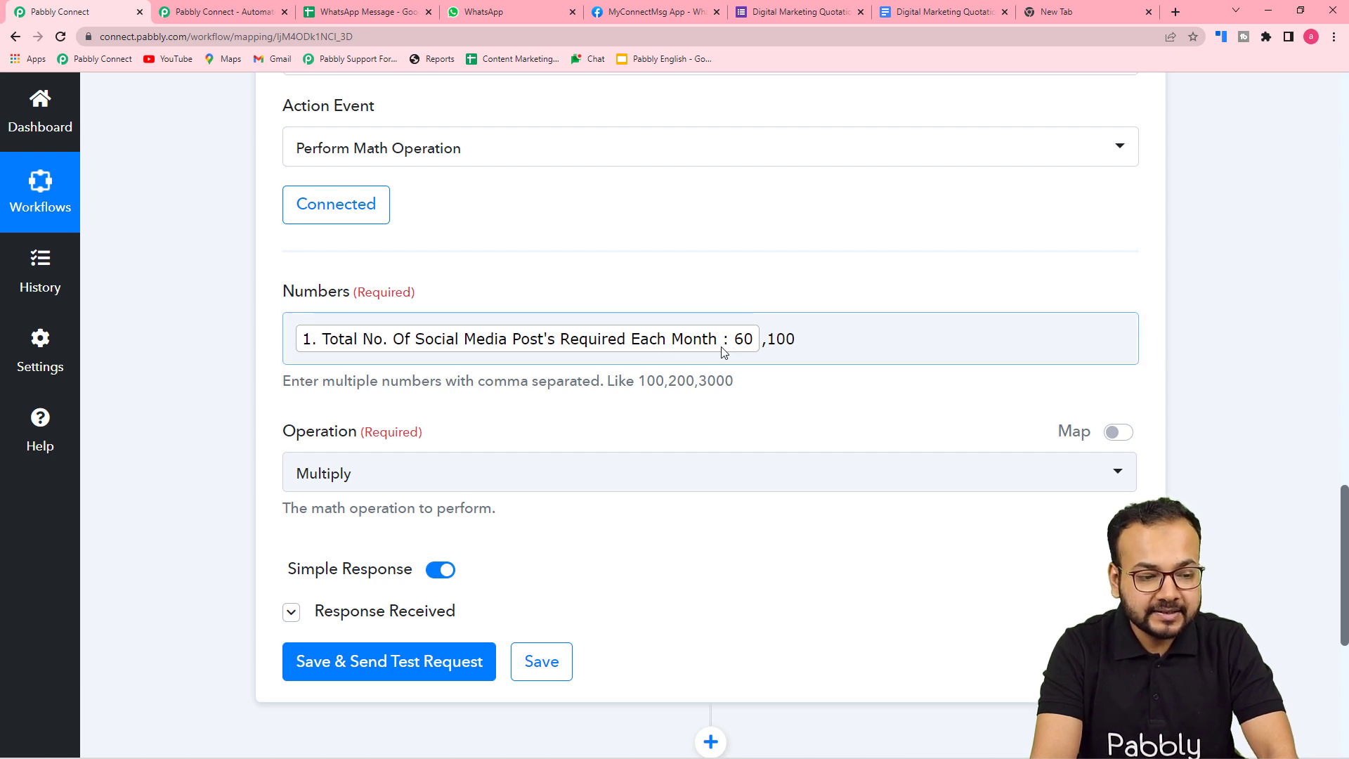
{"action": "left_click", "coordinate": [703, 350]}
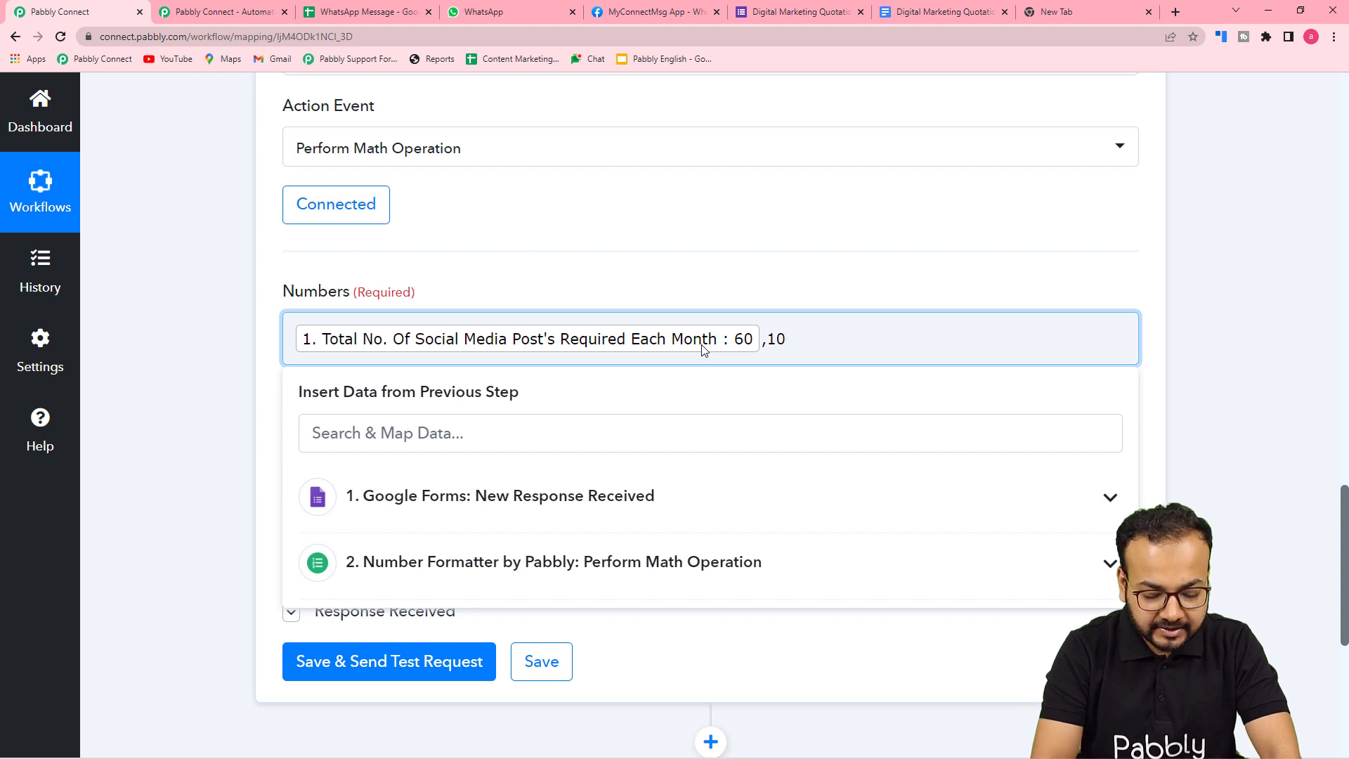
{"action": "key", "text": "BackSpace"}
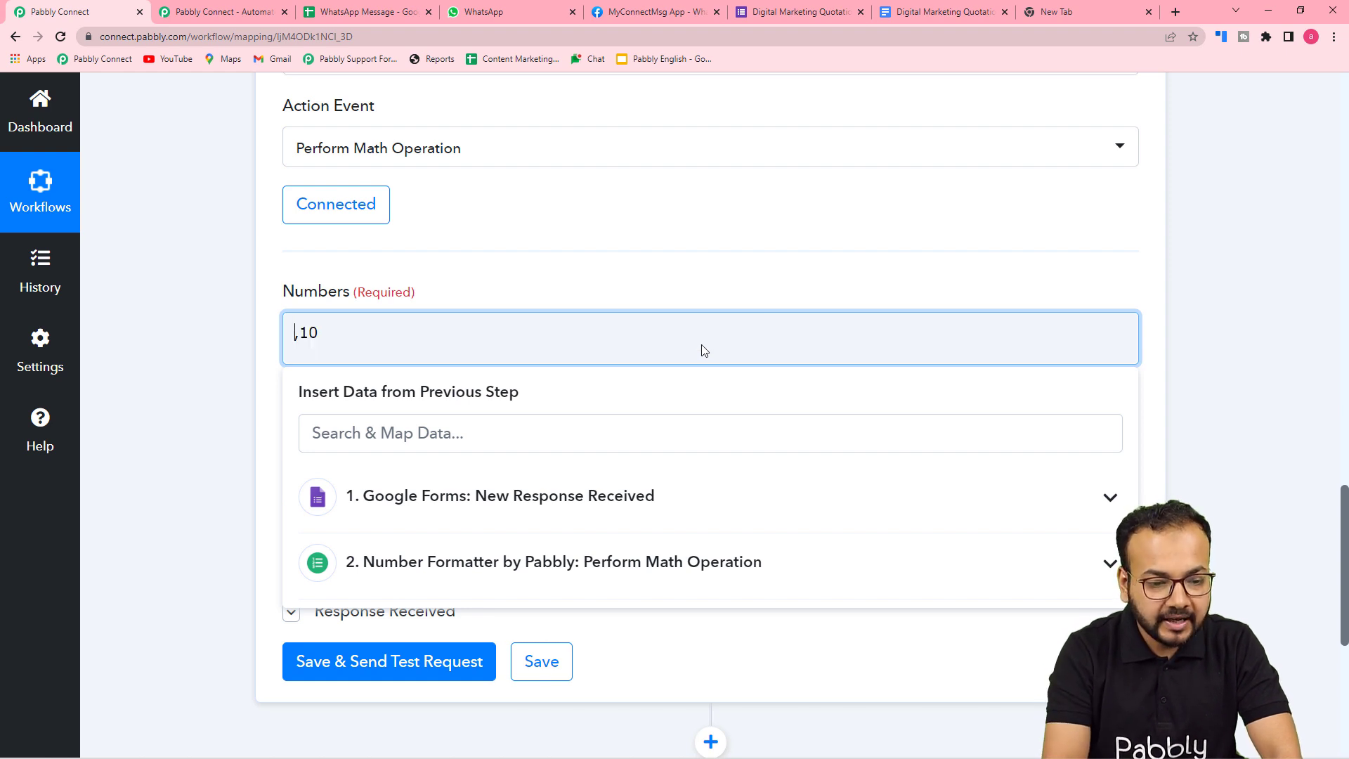
{"action": "scroll", "coordinate": [703, 350], "scroll_direction": "down", "scroll_amount": 4}
{"action": "left_click", "coordinate": [573, 211]}
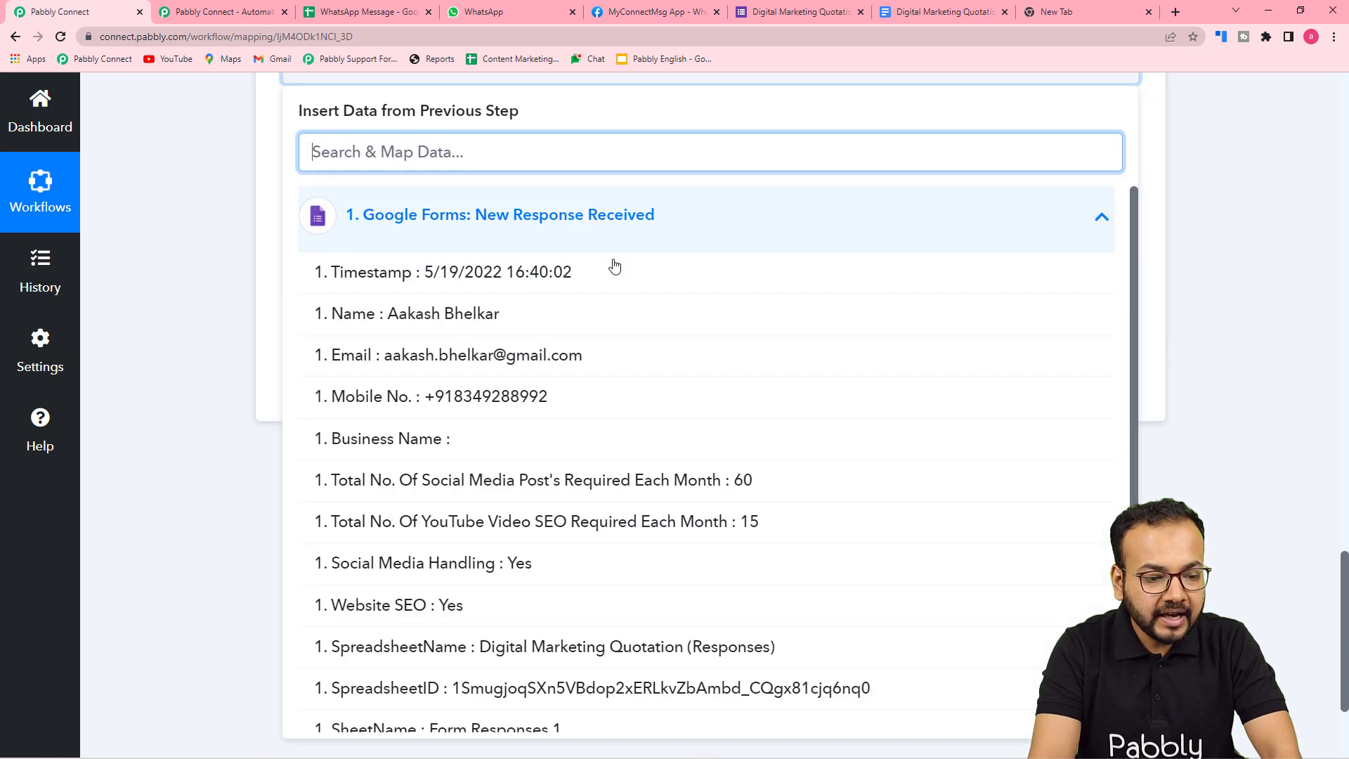
{"action": "scroll", "coordinate": [618, 369], "scroll_direction": "down", "scroll_amount": 1}
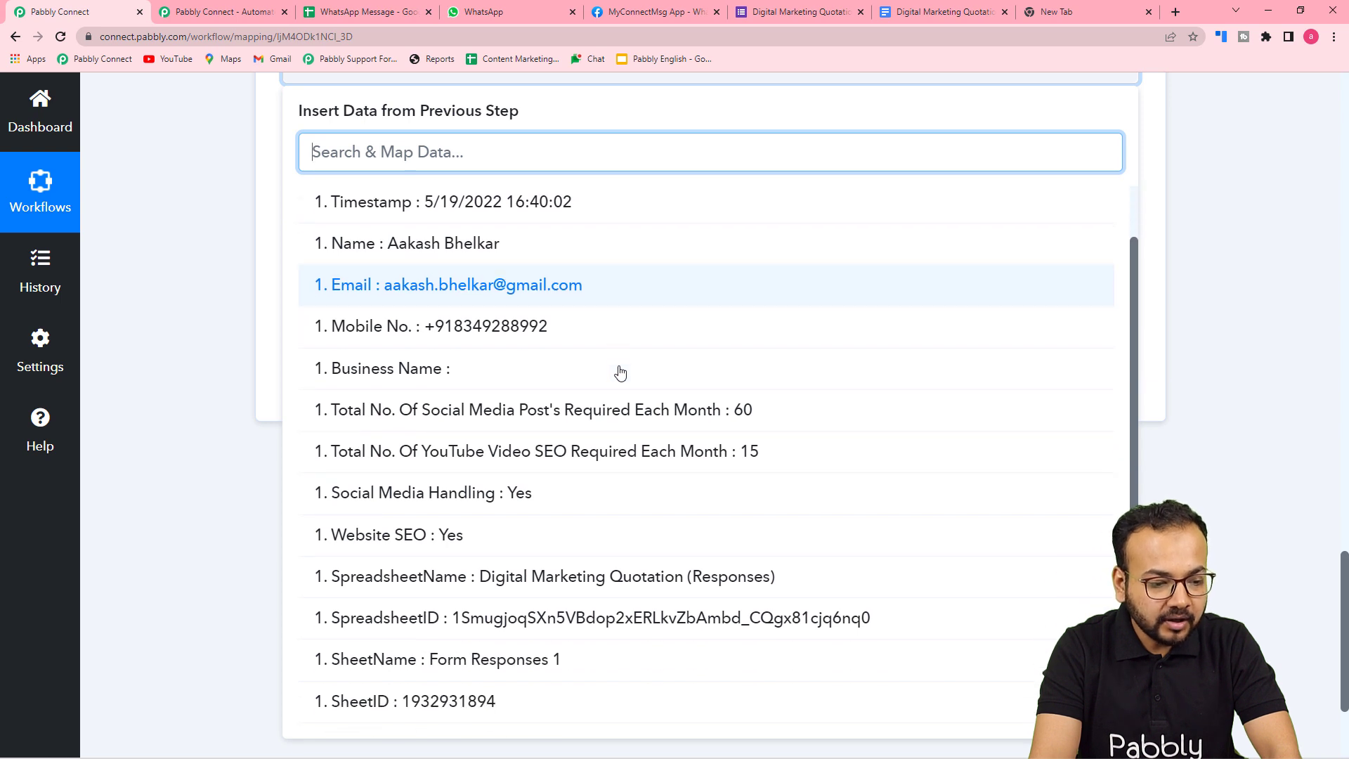
{"action": "left_click", "coordinate": [600, 453]}
{"action": "left_click", "coordinate": [217, 271]}
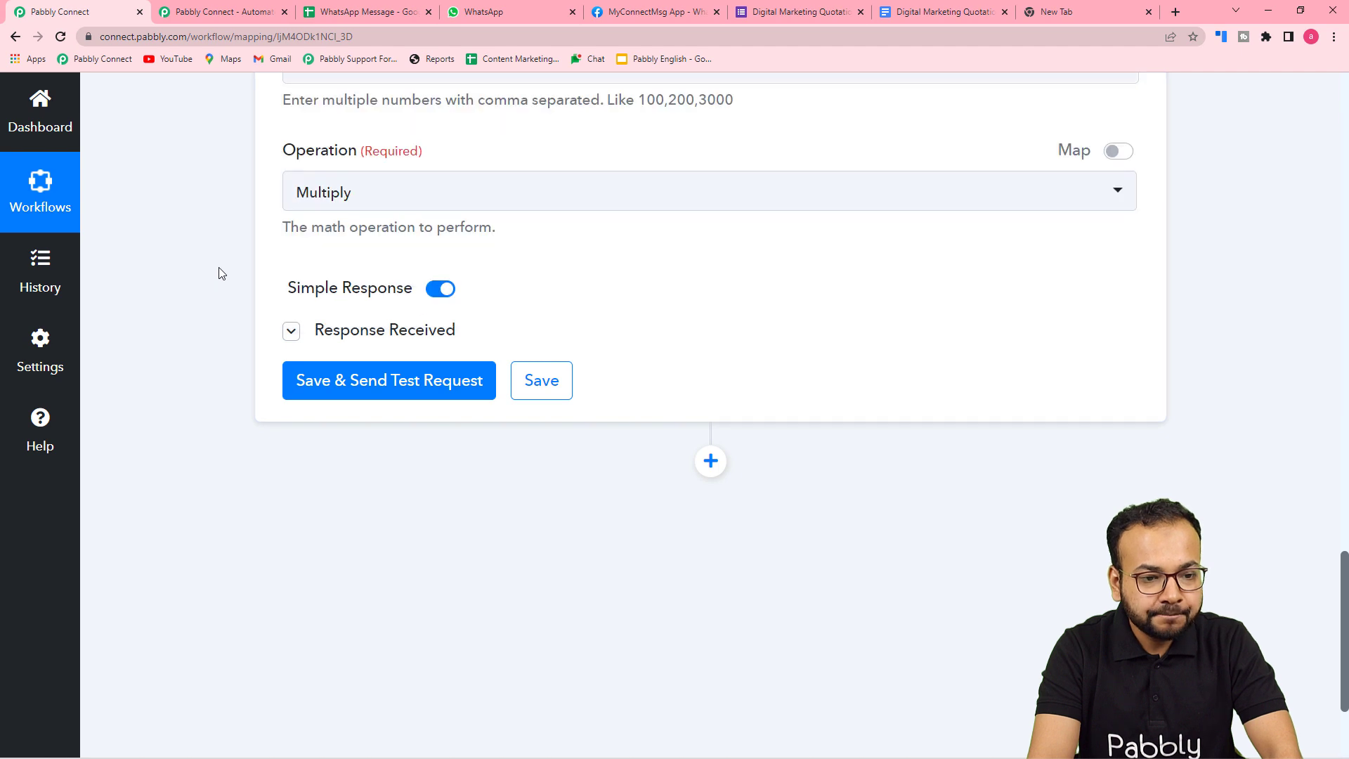
Step: Set the multiplier after the mapped YouTube video SEO total to 200, then save the action and send a test request
{"action": "scroll", "coordinate": [222, 273], "scroll_direction": "up", "scroll_amount": 3}
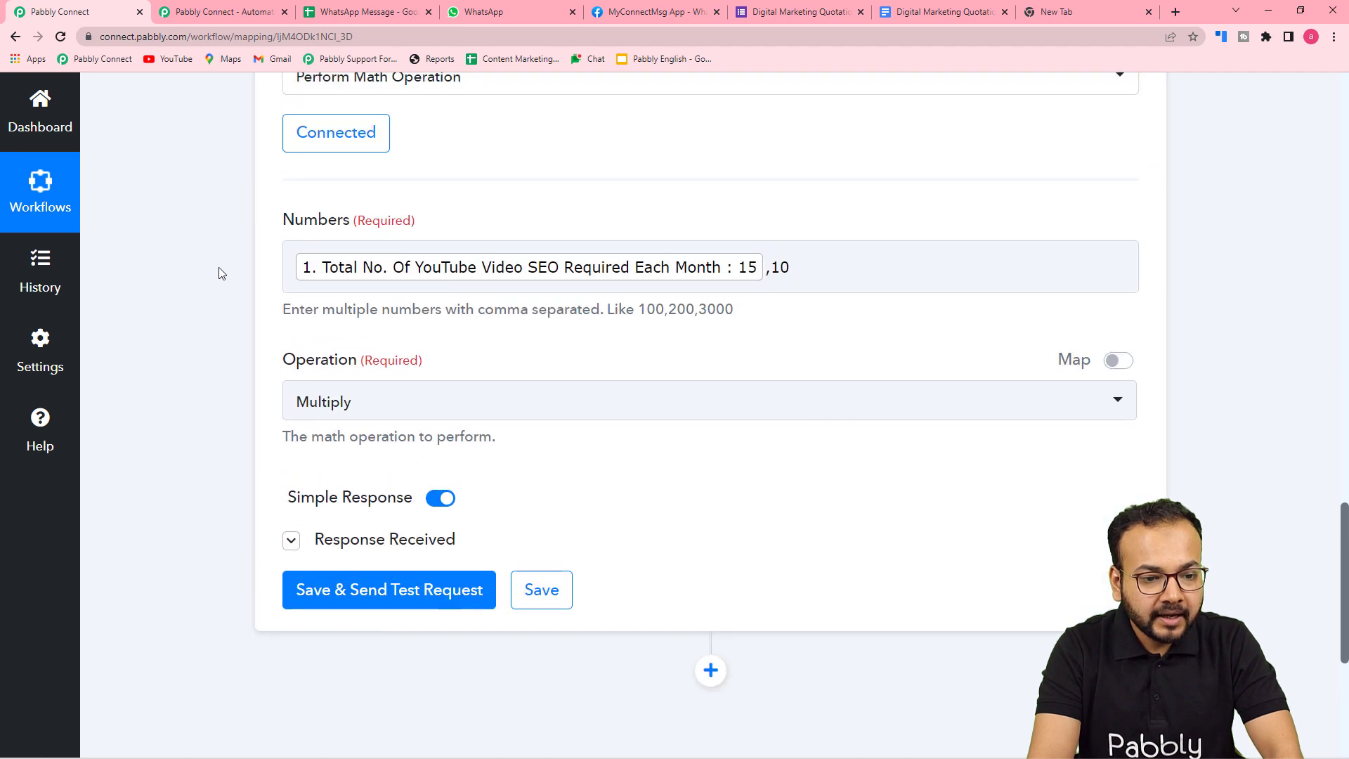
{"action": "left_click", "coordinate": [817, 274]}
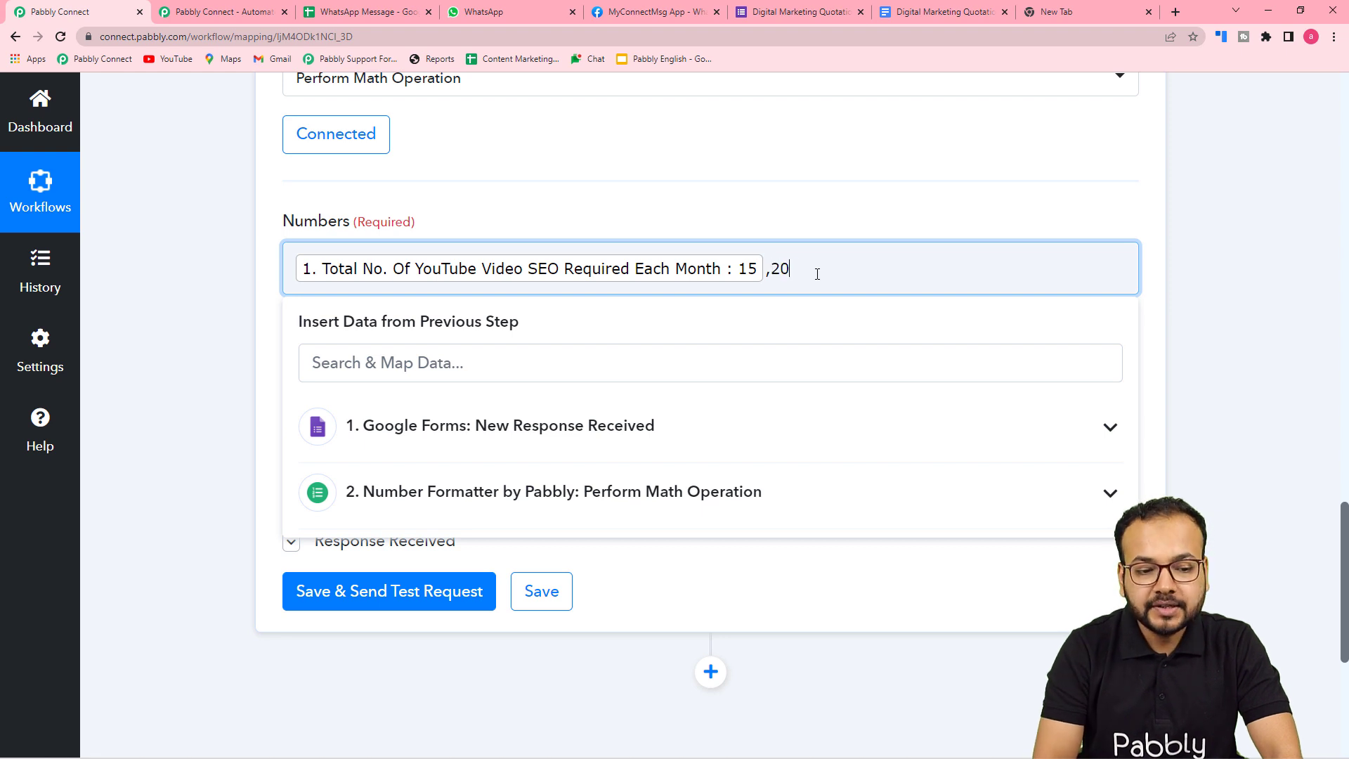
{"action": "left_click", "coordinate": [157, 236]}
{"action": "scroll", "coordinate": [762, 253], "scroll_direction": "down", "scroll_amount": 1}
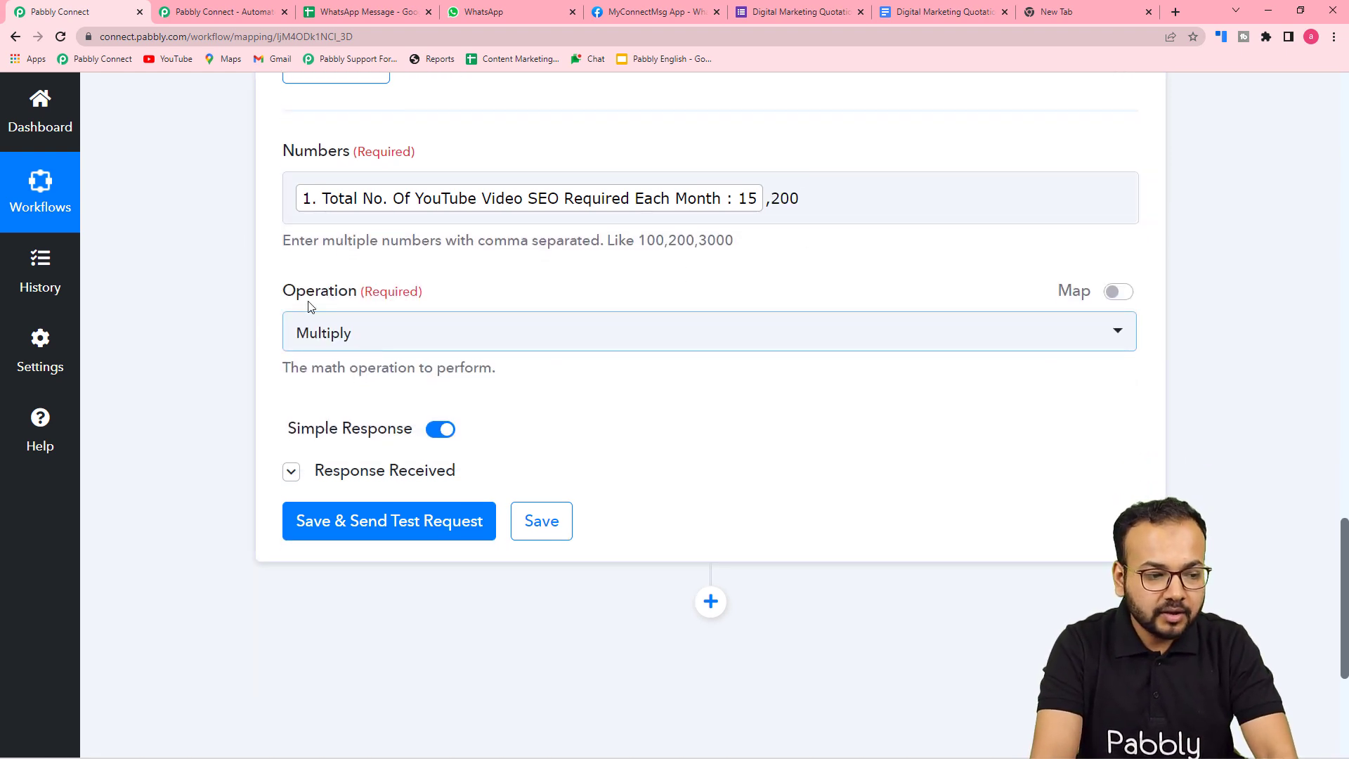
{"action": "left_click", "coordinate": [302, 529]}
{"action": "scroll", "coordinate": [226, 434], "scroll_direction": "down", "scroll_amount": 4}
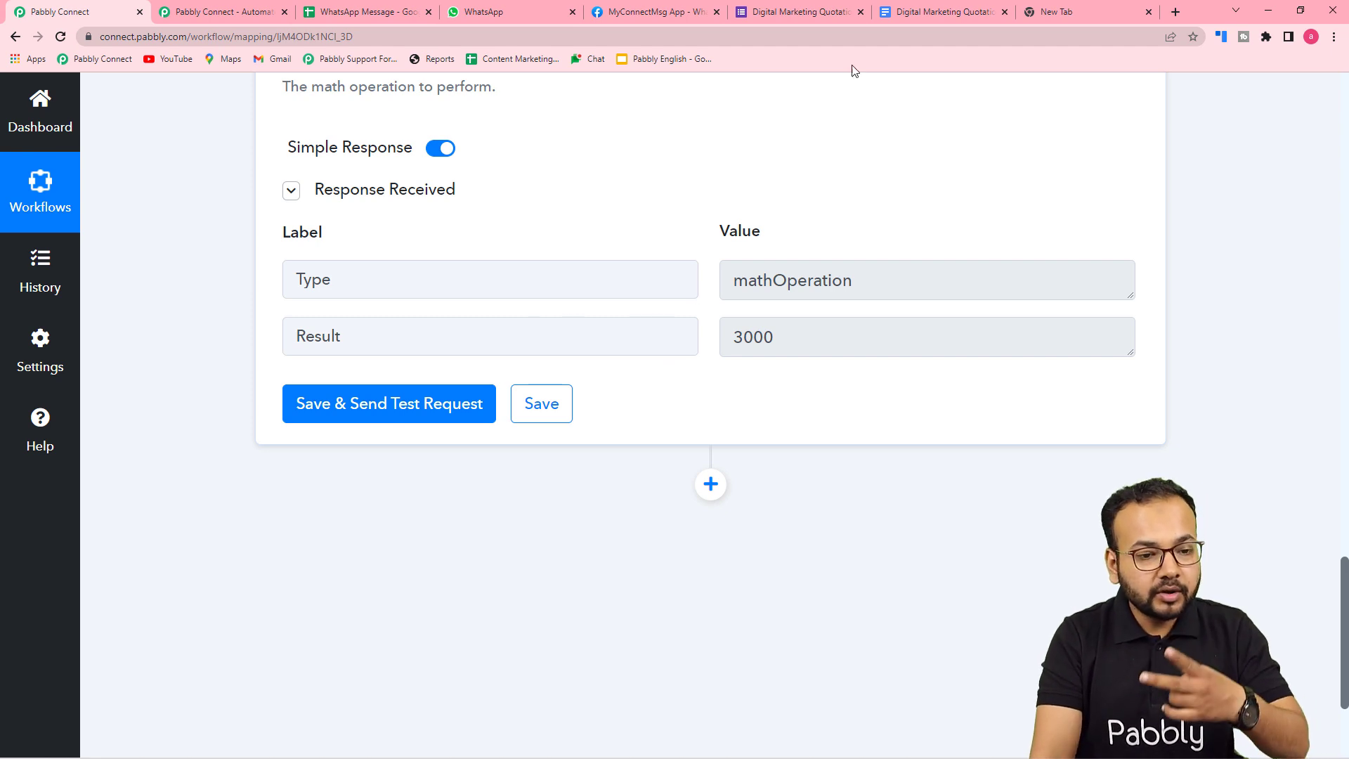
Step: Review the service rows in the quotation document and the Social Media Handling and Website SEO questions in the form
{"action": "left_click", "coordinate": [917, 7]}
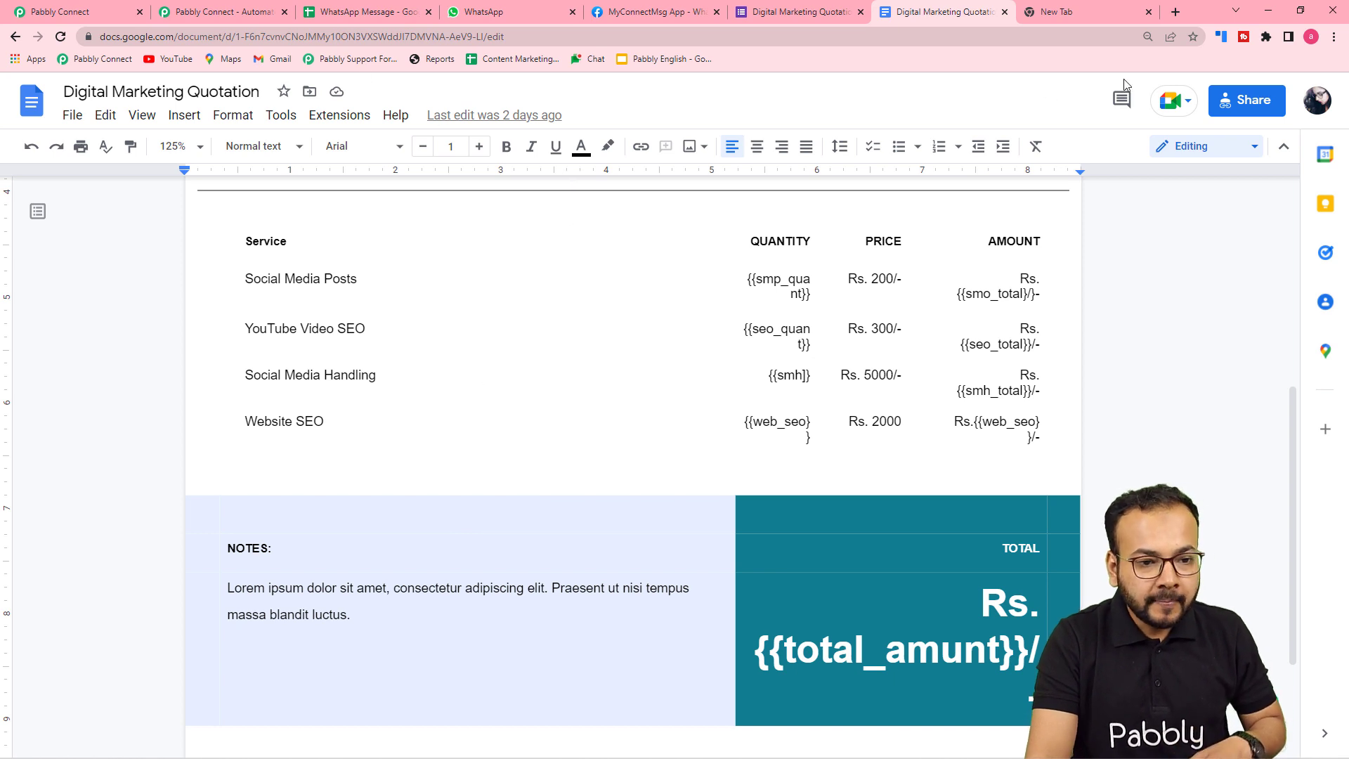
{"action": "left_click", "coordinate": [790, 15]}
{"action": "scroll", "coordinate": [483, 355], "scroll_direction": "up", "scroll_amount": 1}
{"action": "scroll", "coordinate": [487, 357], "scroll_direction": "down", "scroll_amount": 1}
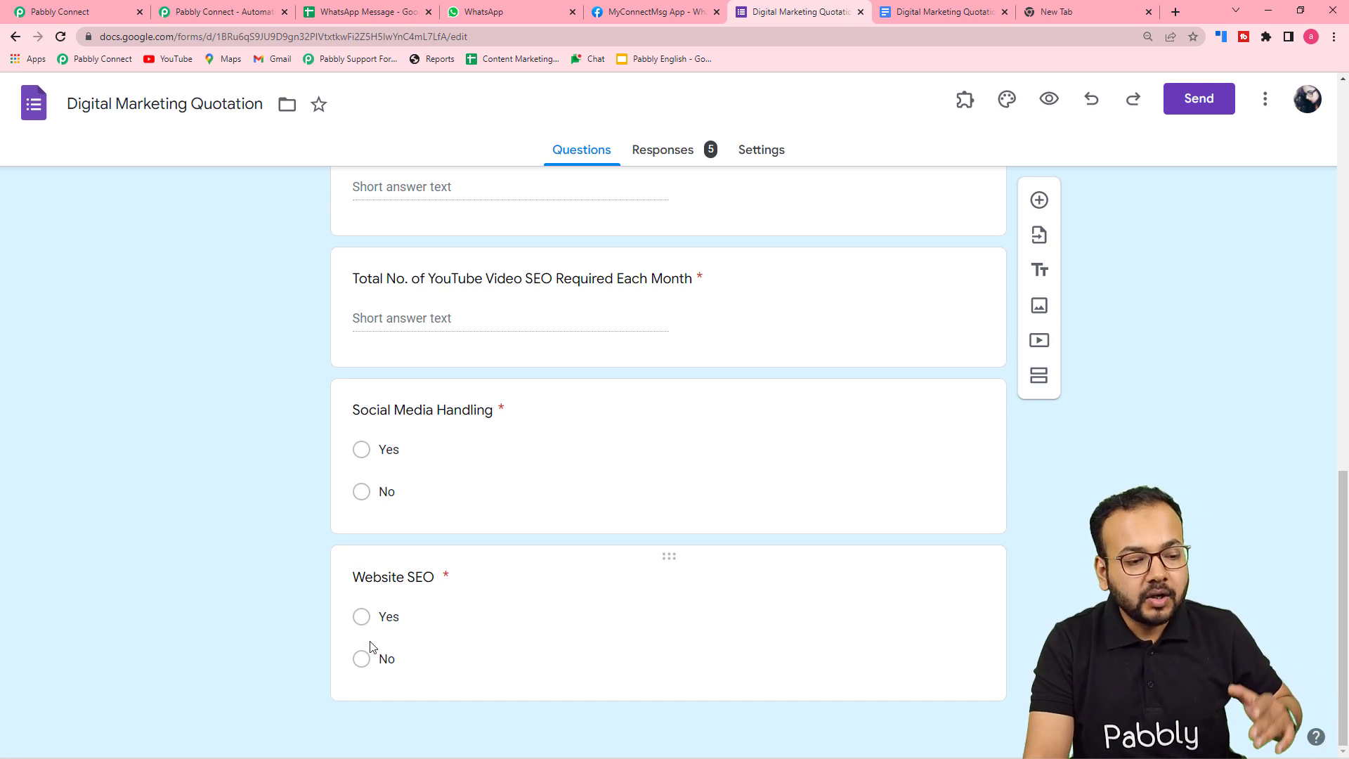
{"action": "left_click", "coordinate": [98, 12]}
{"action": "scroll", "coordinate": [182, 295], "scroll_direction": "down", "scroll_amount": 3}
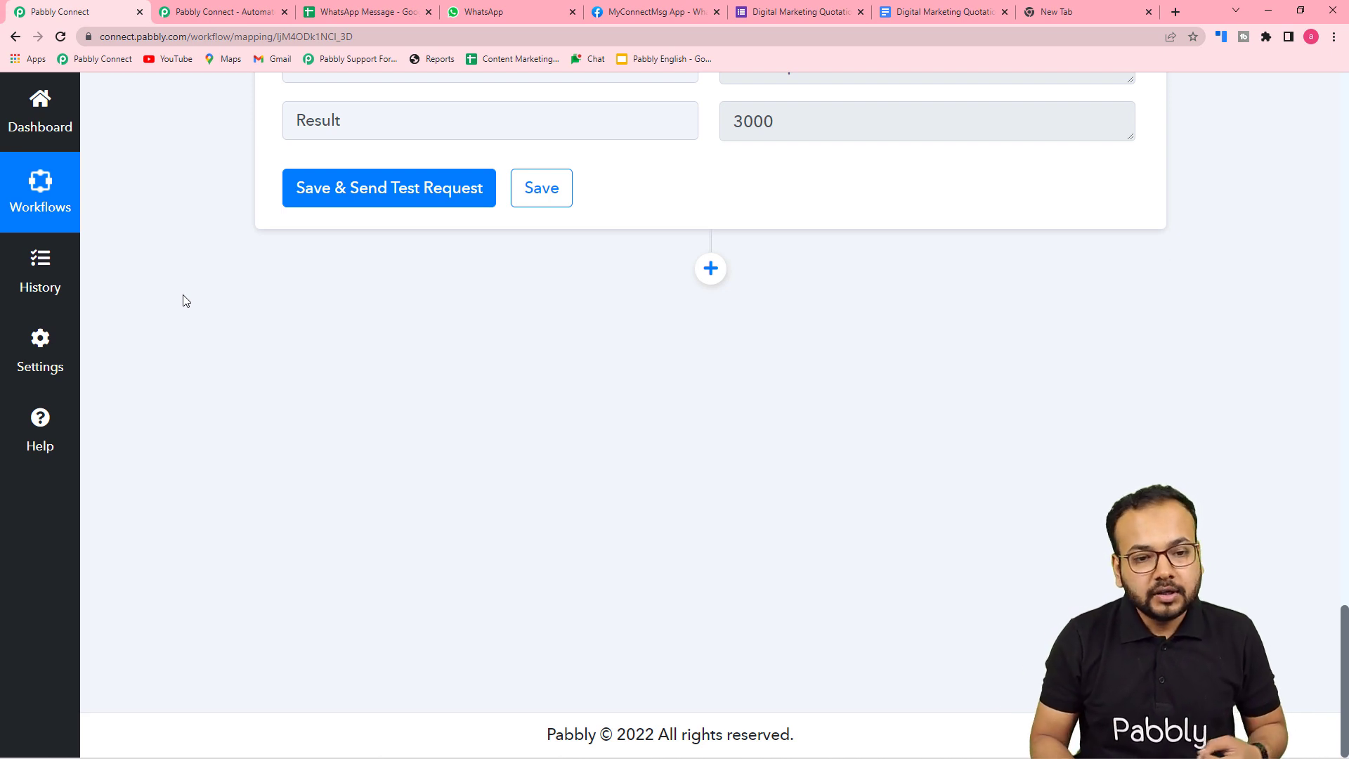
{"action": "left_click", "coordinate": [915, 17]}
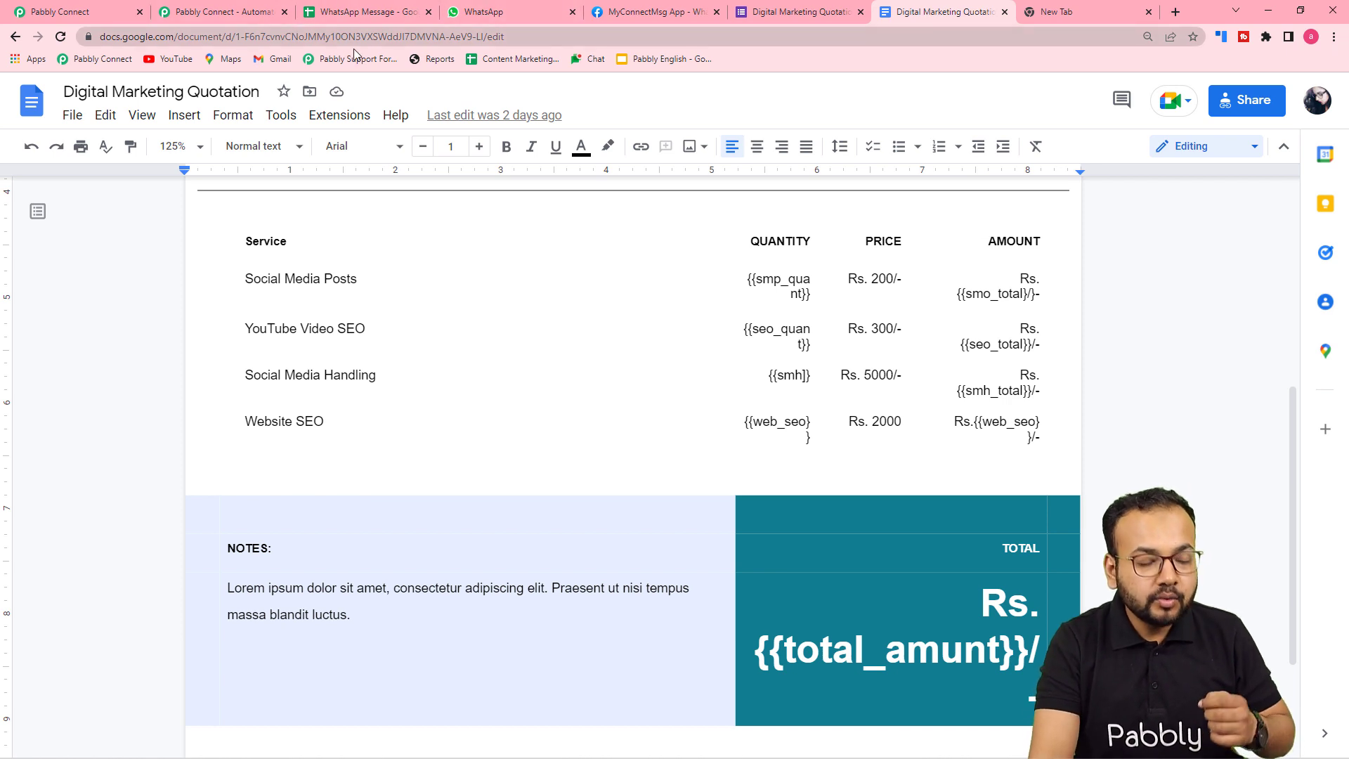
{"action": "left_click", "coordinate": [84, 12]}
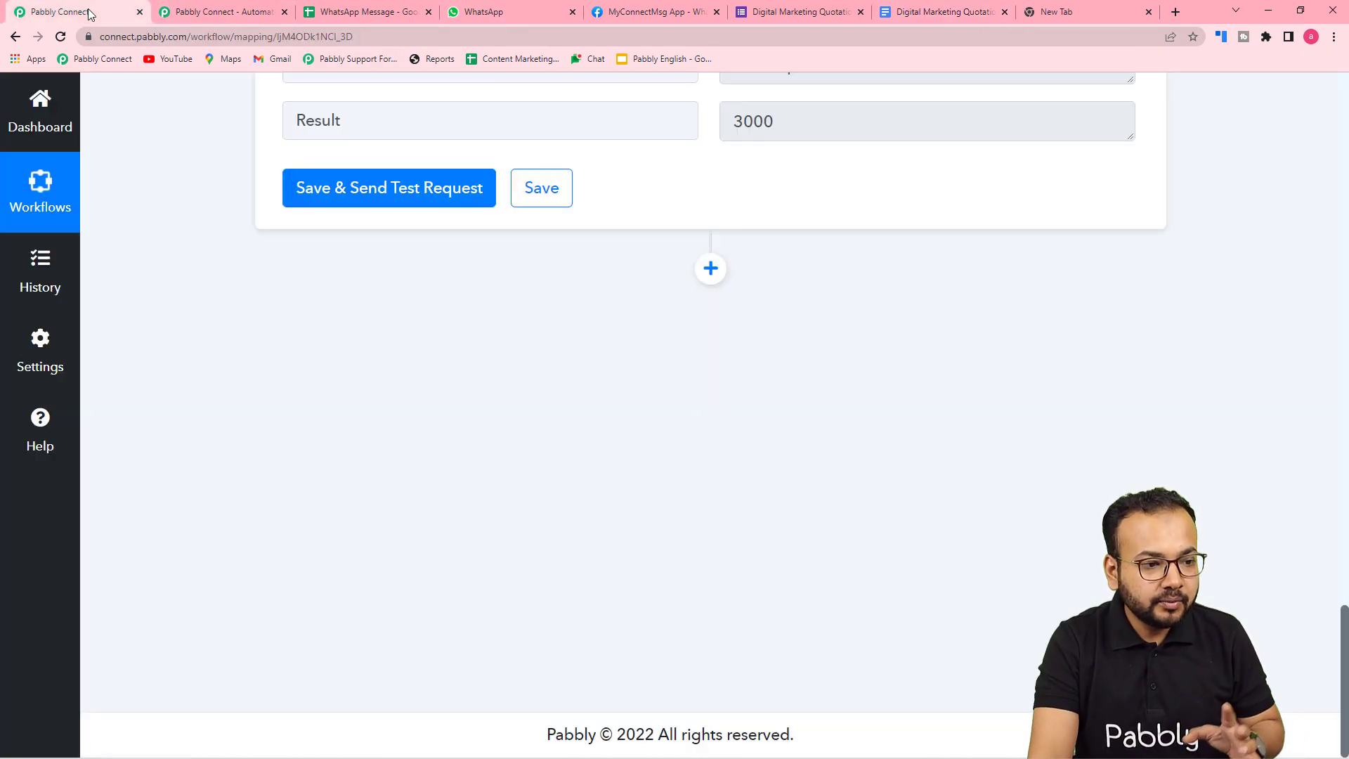
Step: Add a Lookup Table action after the cloned Number Formatter, with Lookup Table as its action event, and connect it
{"action": "left_click", "coordinate": [711, 267]}
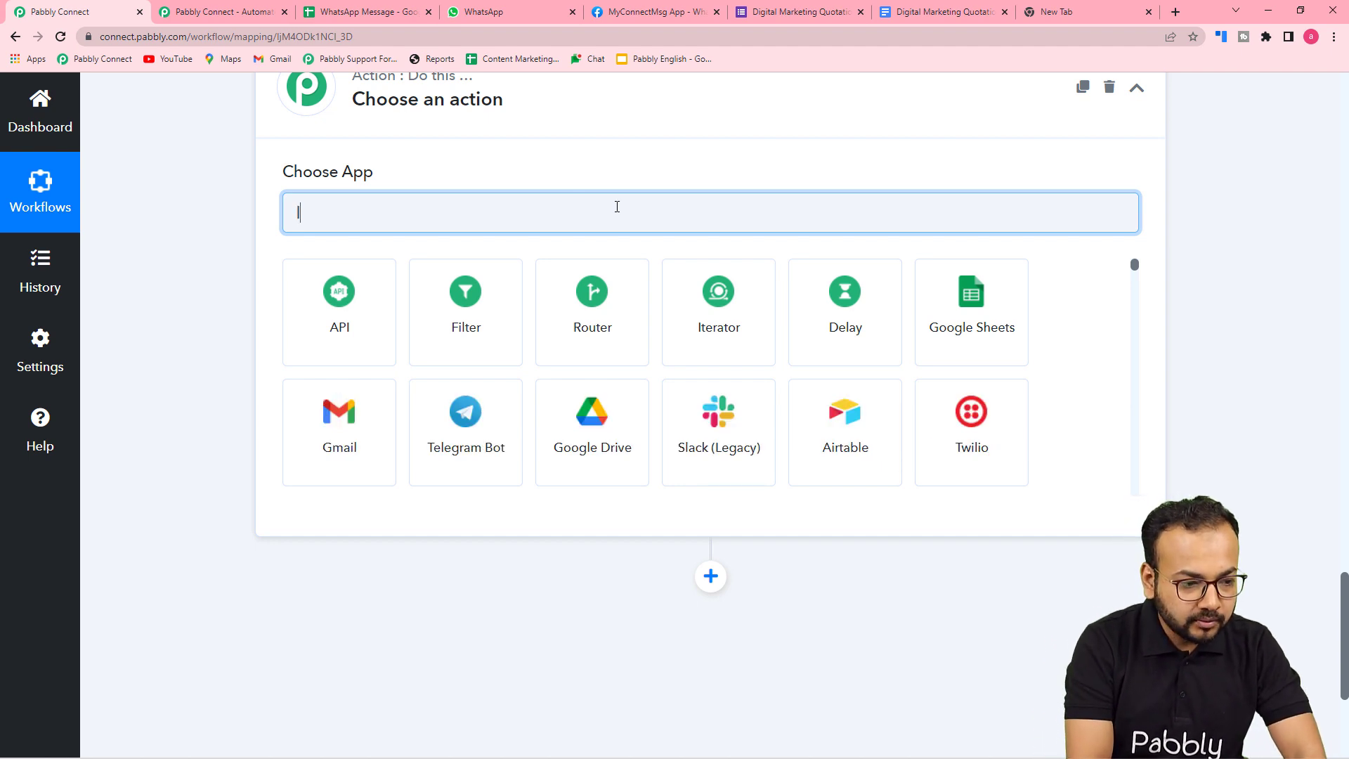
{"action": "type", "text": "looku"}
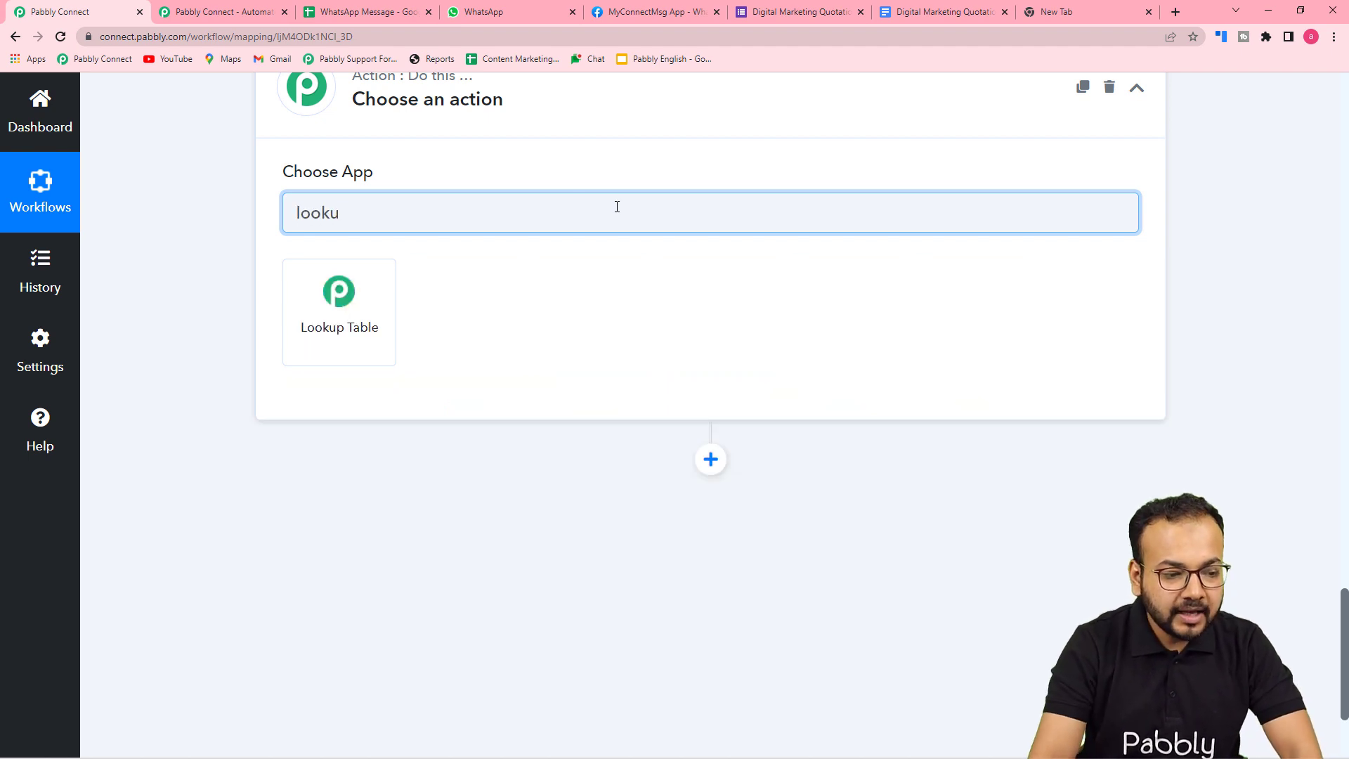
{"action": "left_click", "coordinate": [328, 310]}
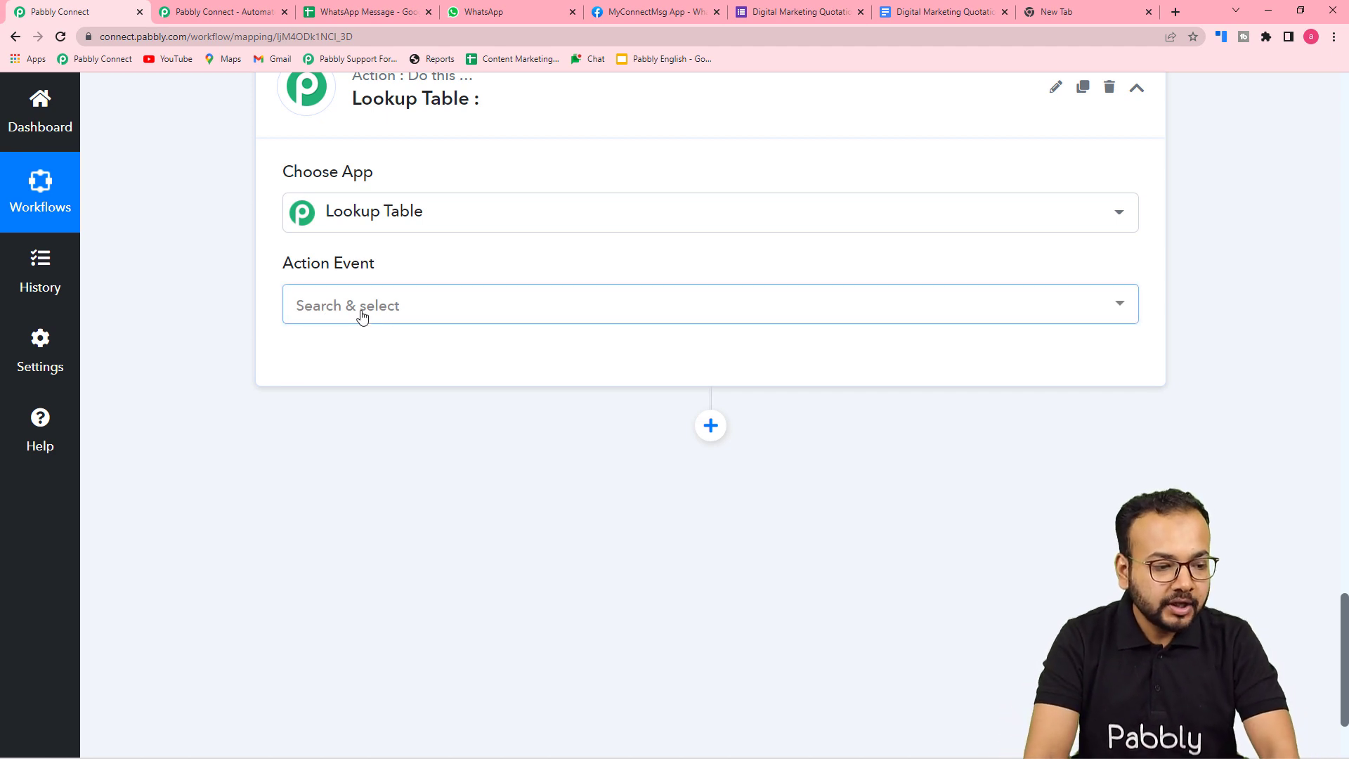
{"action": "left_click", "coordinate": [361, 312]}
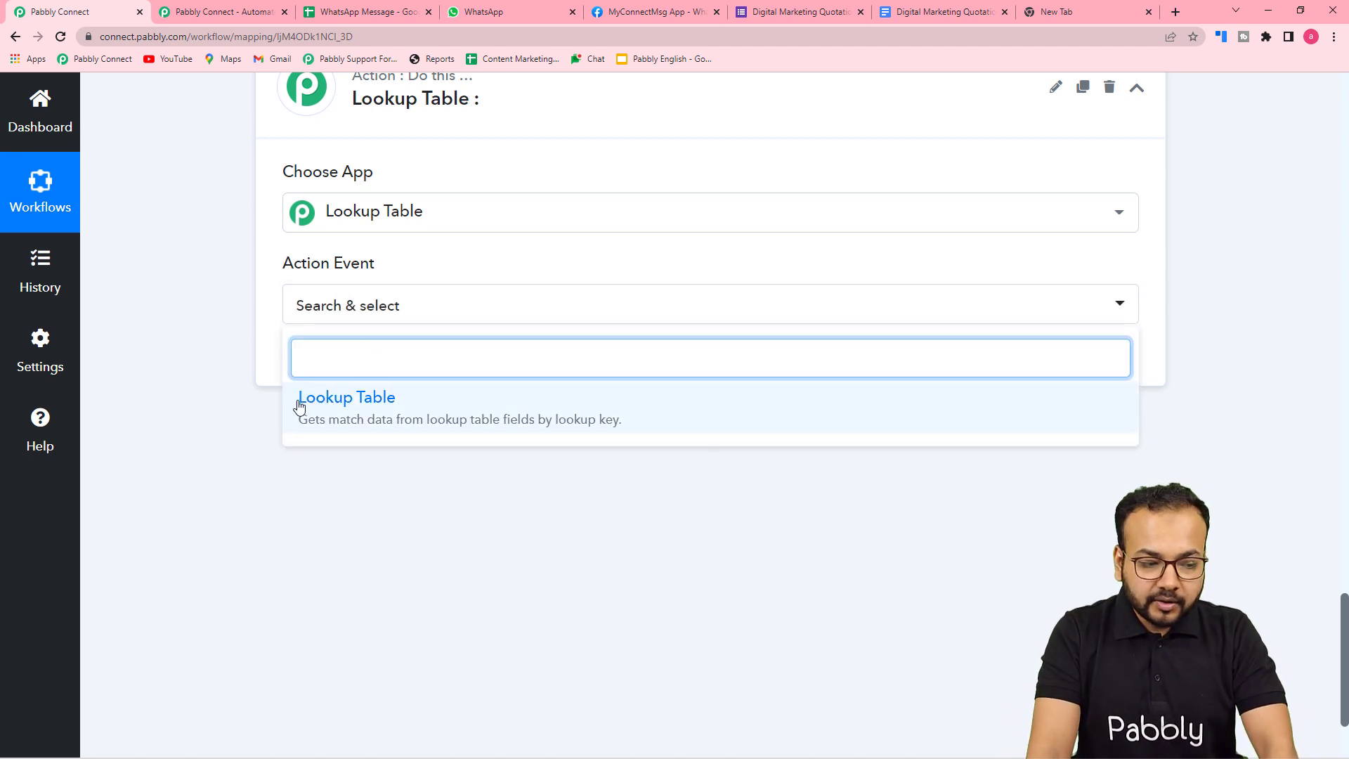
{"action": "left_click", "coordinate": [367, 417]}
{"action": "left_click", "coordinate": [320, 373]}
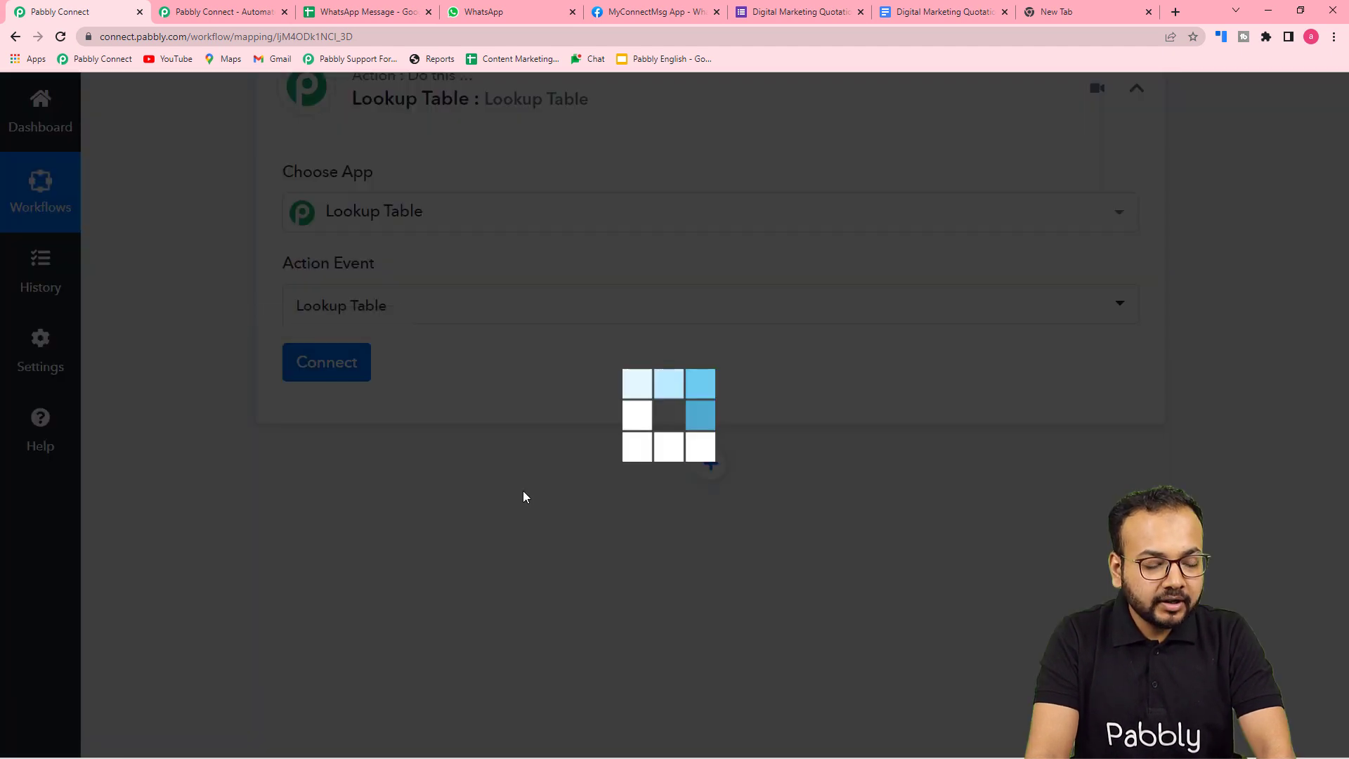
Step: Compare the Lookup Table fields with the form response's Social Media Handling and Website SEO answers and the prices in the quotation document
{"action": "scroll", "coordinate": [529, 497], "scroll_direction": "down", "scroll_amount": 2}
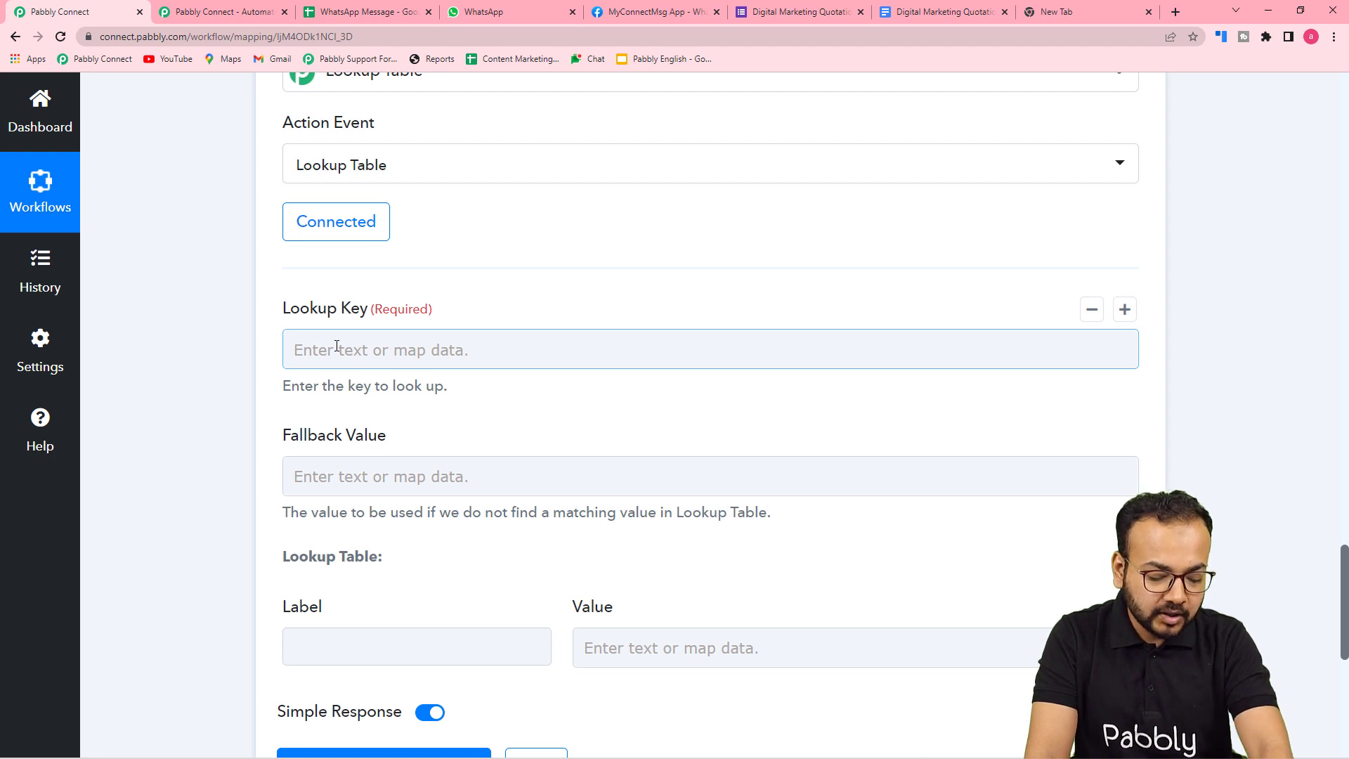
{"action": "scroll", "coordinate": [777, 545], "scroll_direction": "up", "scroll_amount": 2}
{"action": "scroll", "coordinate": [777, 536], "scroll_direction": "down", "scroll_amount": 2}
{"action": "left_click", "coordinate": [332, 379]}
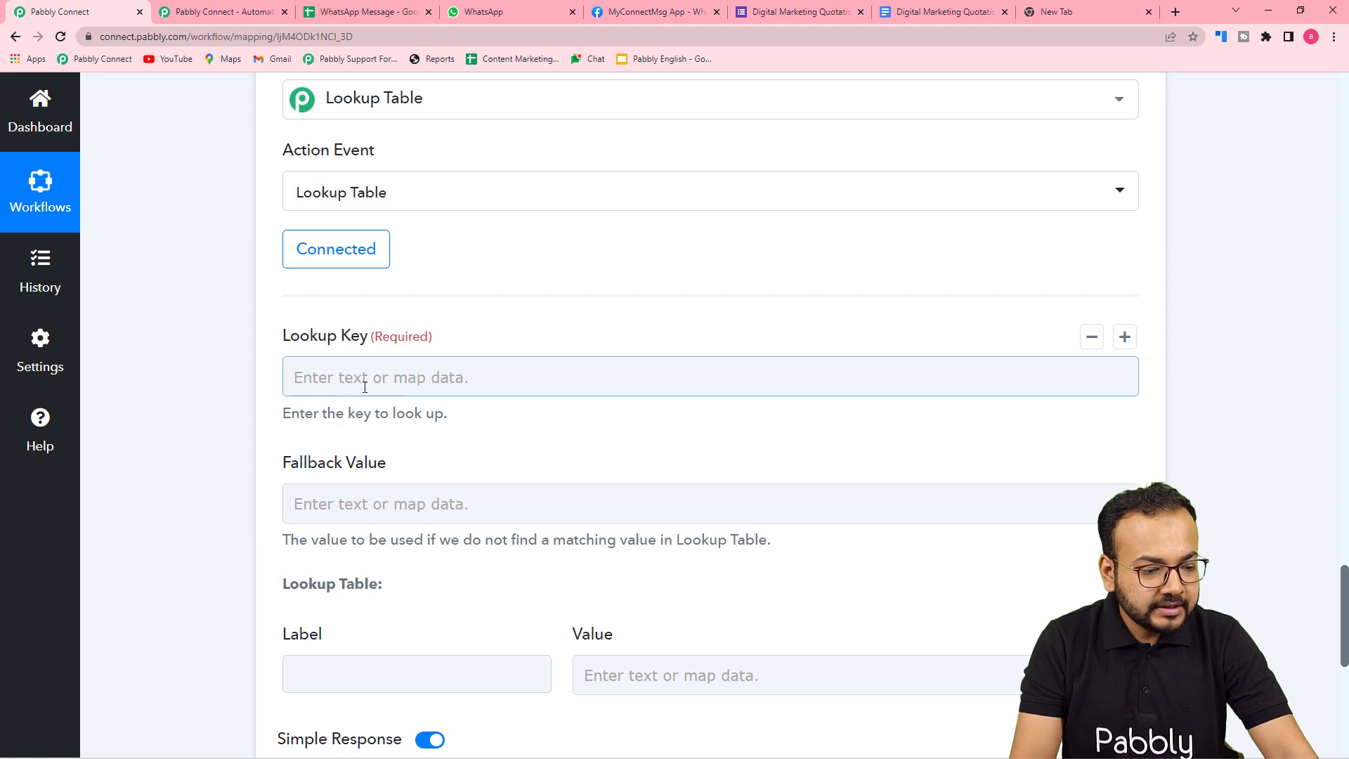
{"action": "left_click_drag", "start_coordinate": [1344, 589], "coordinate": [1342, 163]}
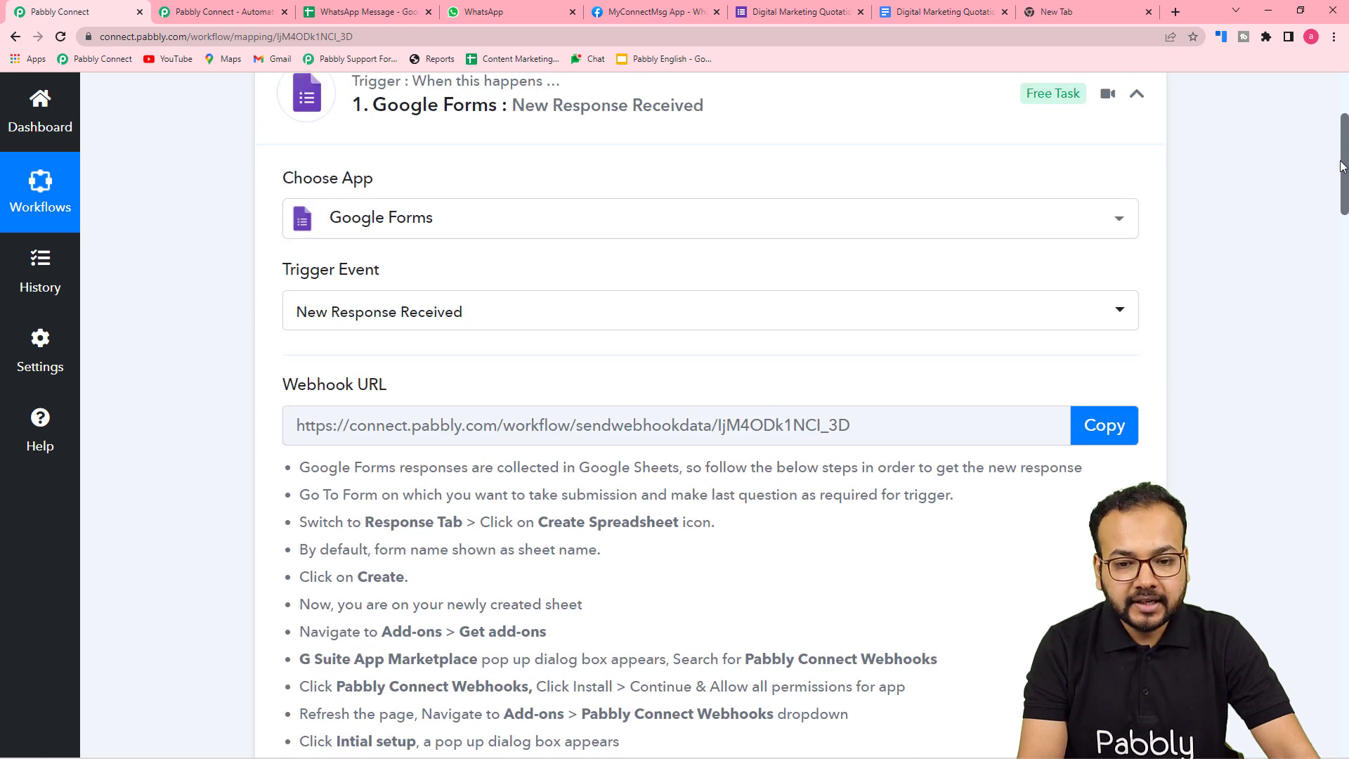
{"action": "scroll", "coordinate": [276, 316], "scroll_direction": "down", "scroll_amount": 10}
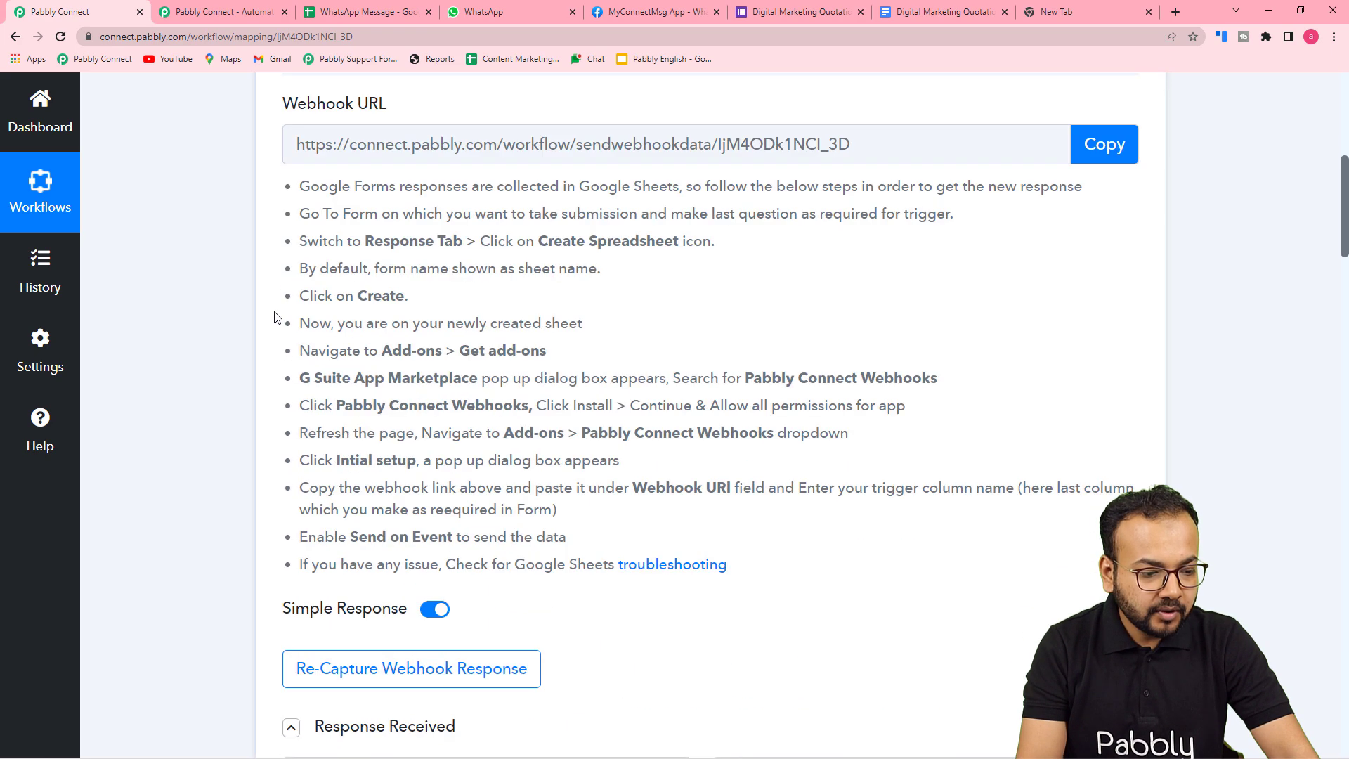
{"action": "scroll", "coordinate": [276, 316], "scroll_direction": "down", "scroll_amount": 3}
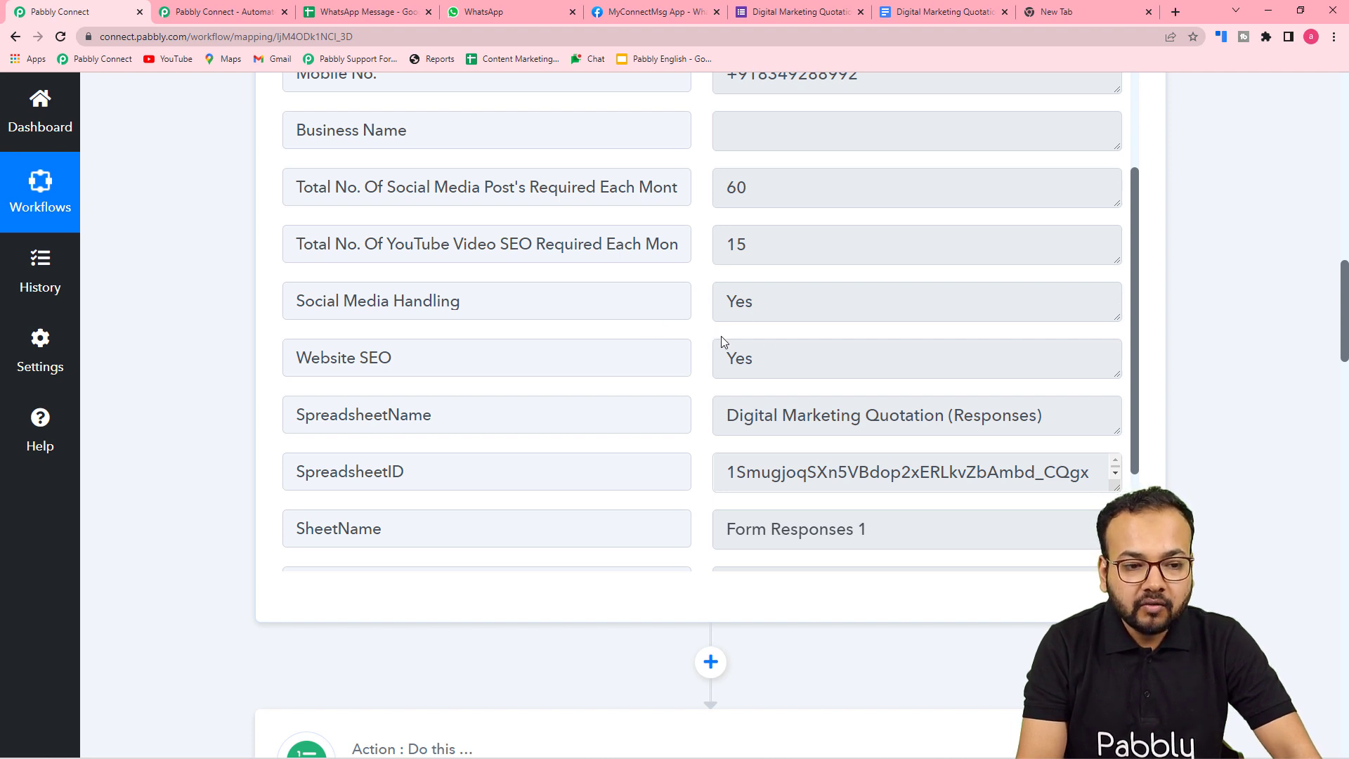
{"action": "left_click", "coordinate": [924, 12]}
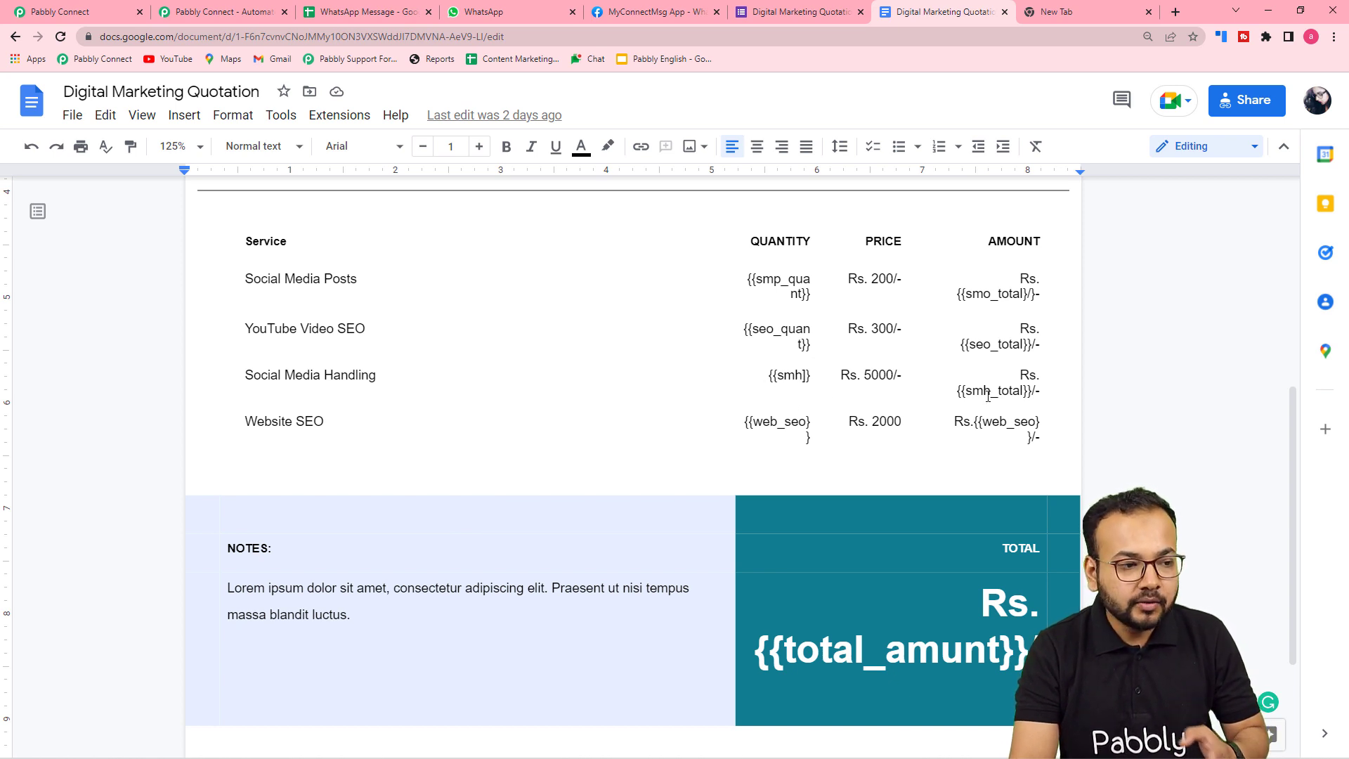
Step: Map the Google Forms response's Social Media Handling answer as the Lookup Key of the new Lookup Table action in Pabbly Connect
{"action": "left_click", "coordinate": [71, 12]}
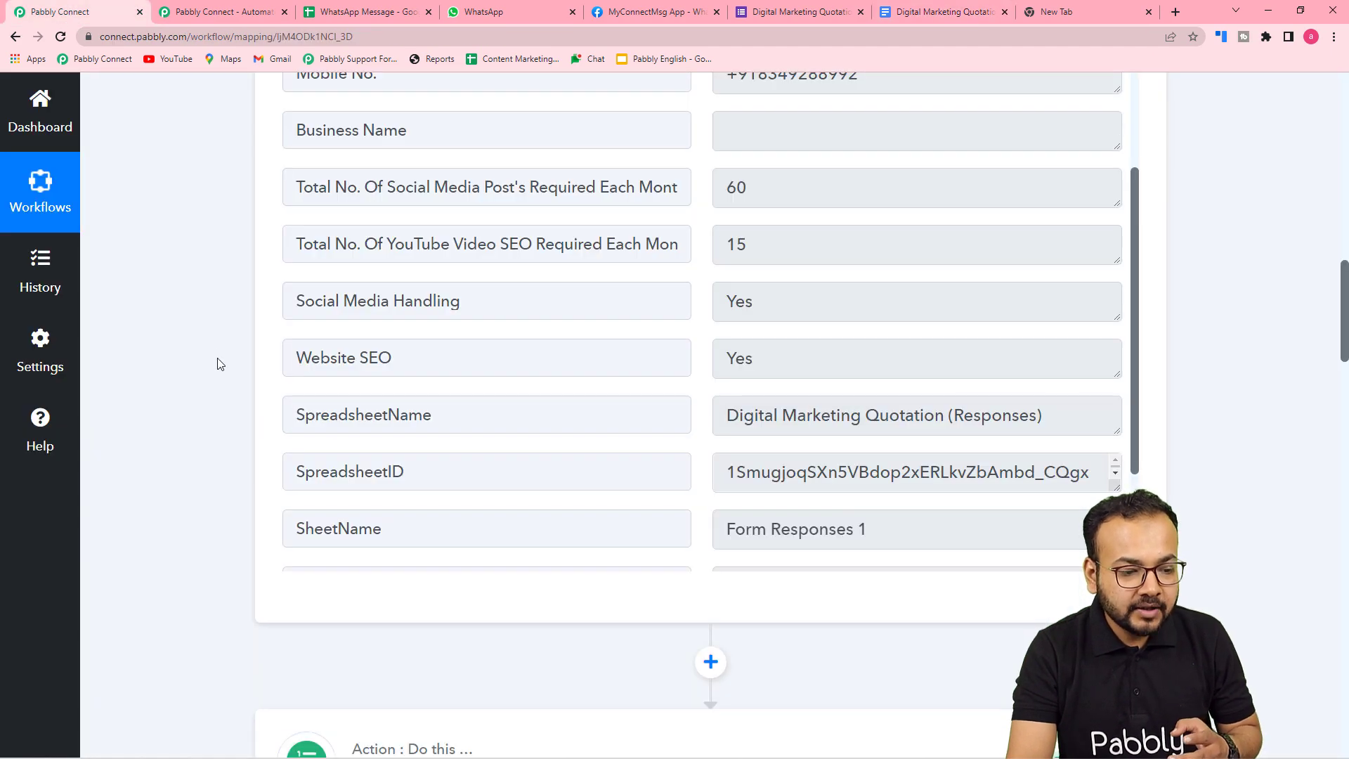
{"action": "scroll", "coordinate": [217, 364], "scroll_direction": "down", "scroll_amount": 5}
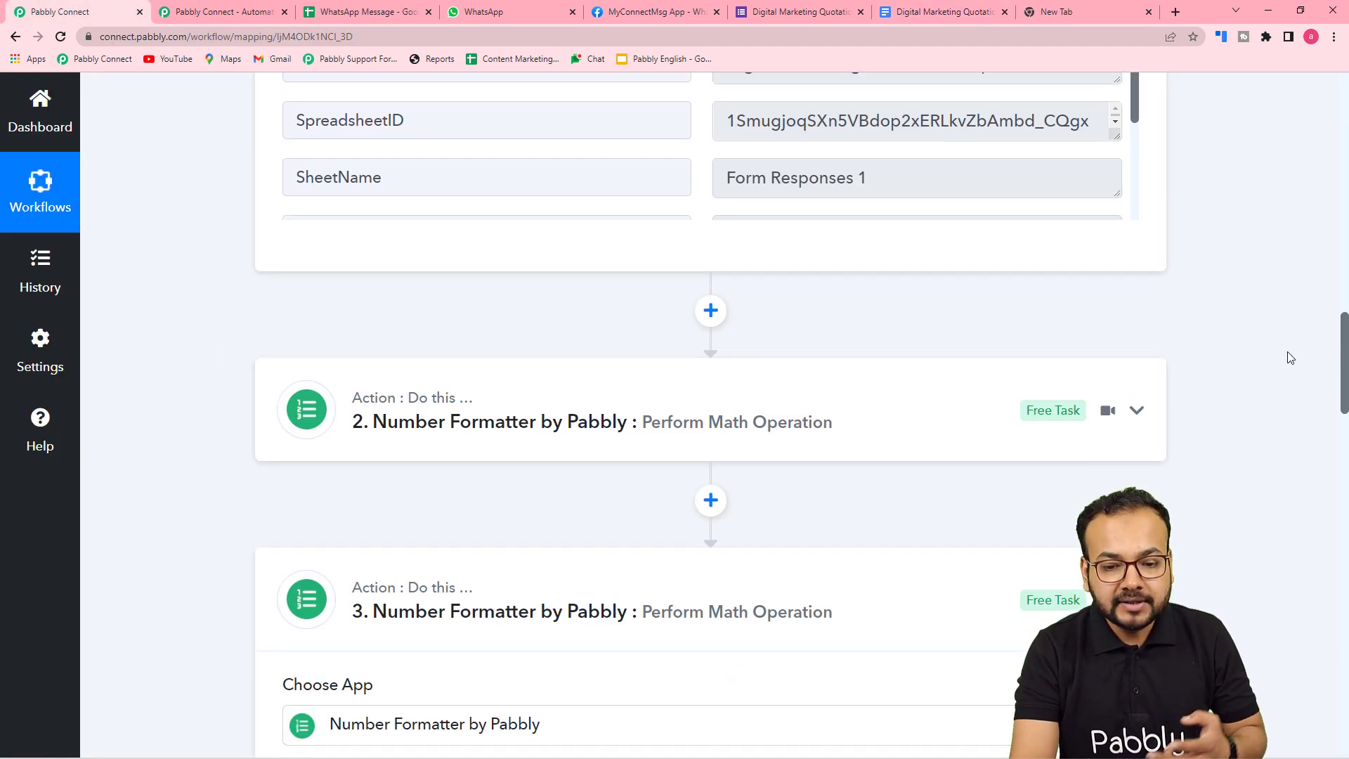
{"action": "left_click_drag", "start_coordinate": [1344, 348], "coordinate": [1344, 537]}
{"action": "scroll", "coordinate": [471, 281], "scroll_direction": "down", "scroll_amount": 3}
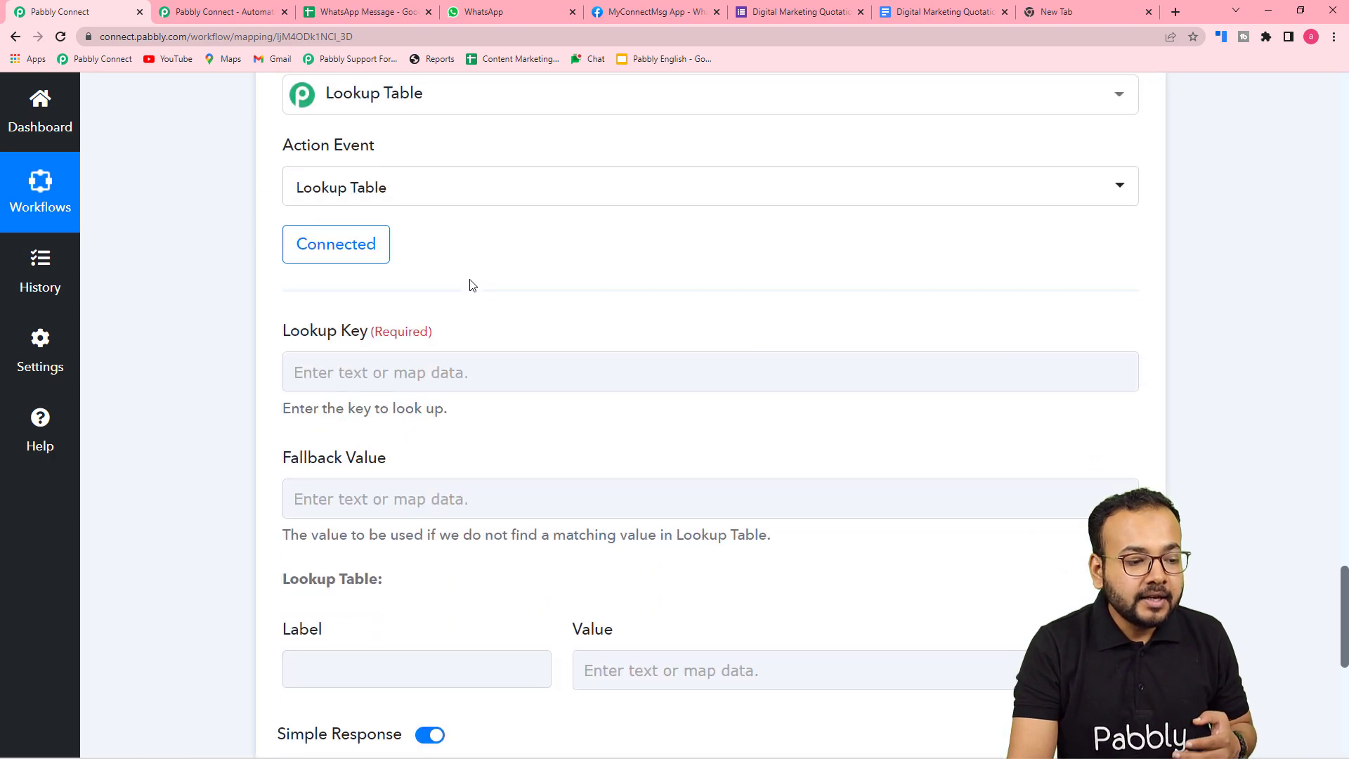
{"action": "scroll", "coordinate": [472, 285], "scroll_direction": "down", "scroll_amount": 3}
{"action": "left_click", "coordinate": [441, 163]}
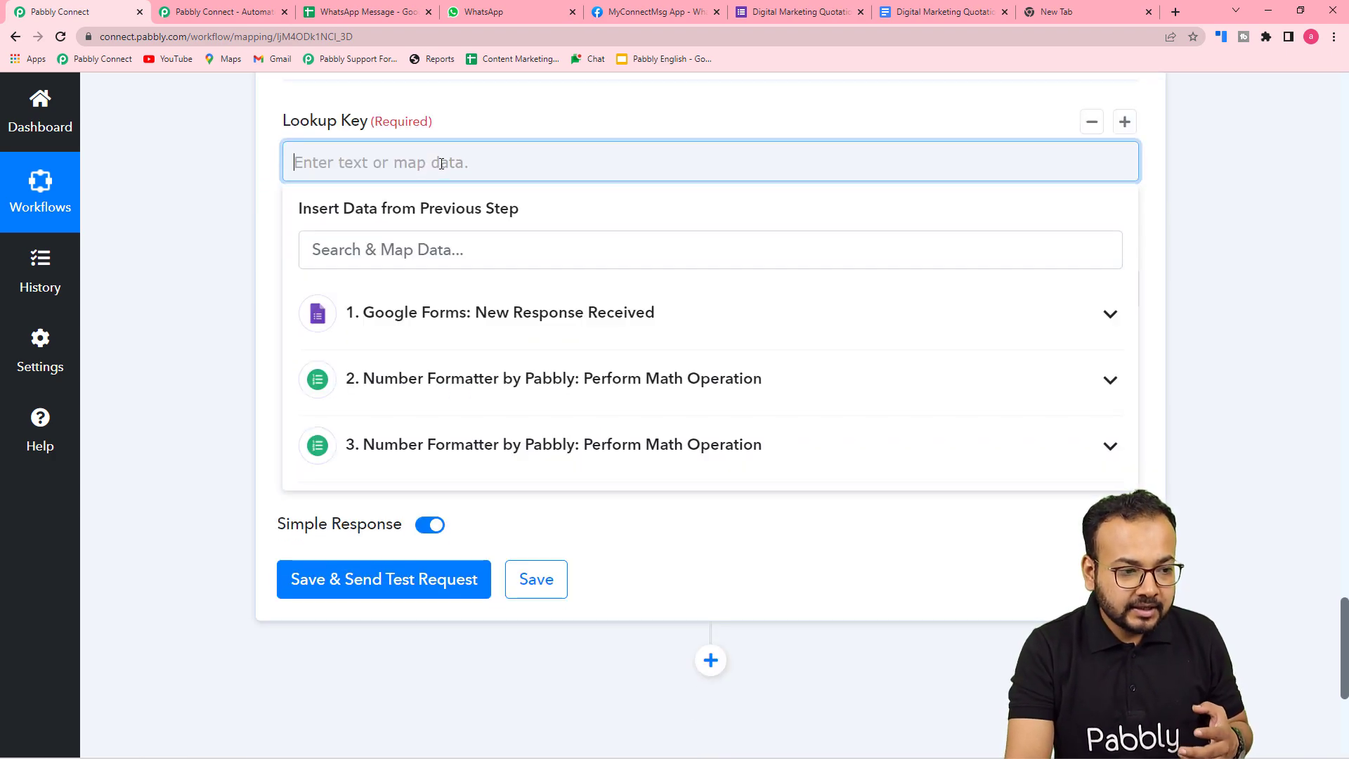
{"action": "left_click", "coordinate": [447, 332]}
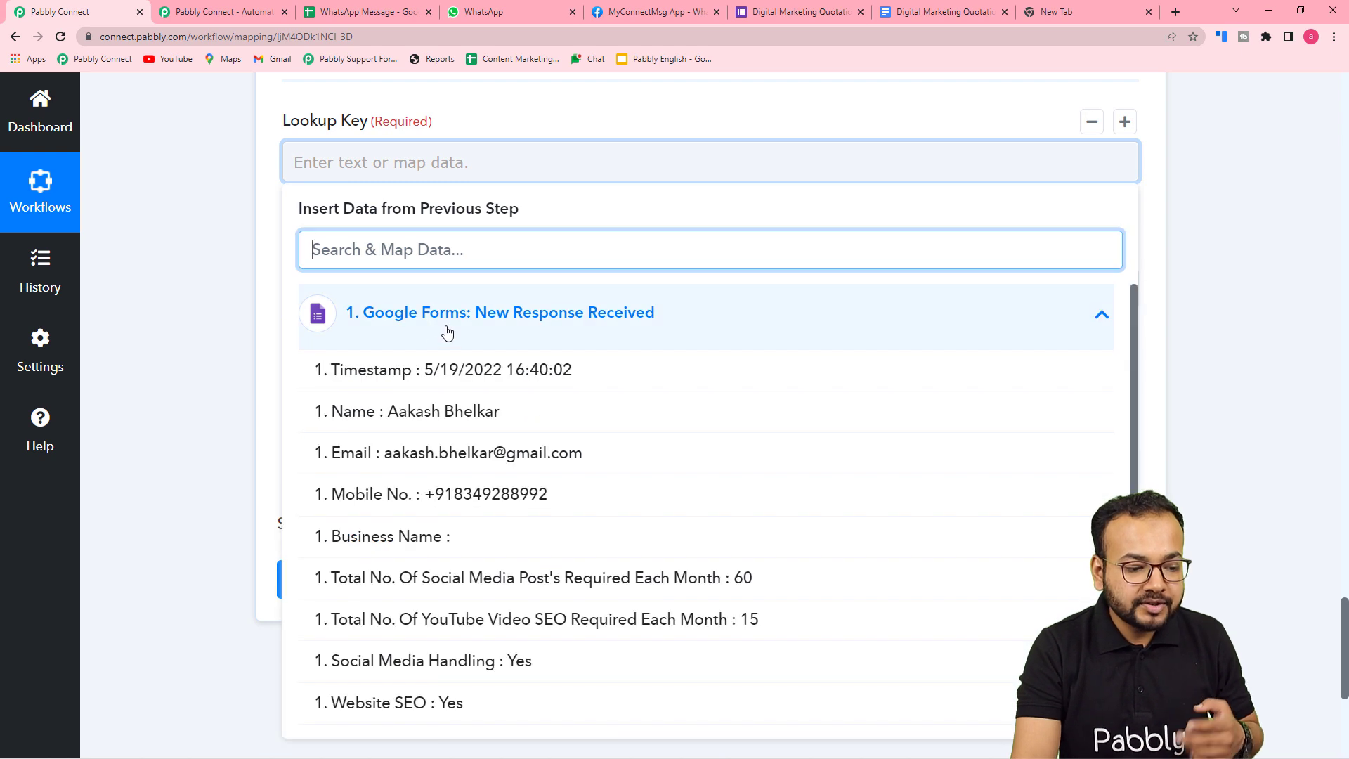
{"action": "scroll", "coordinate": [445, 488], "scroll_direction": "down", "scroll_amount": 3}
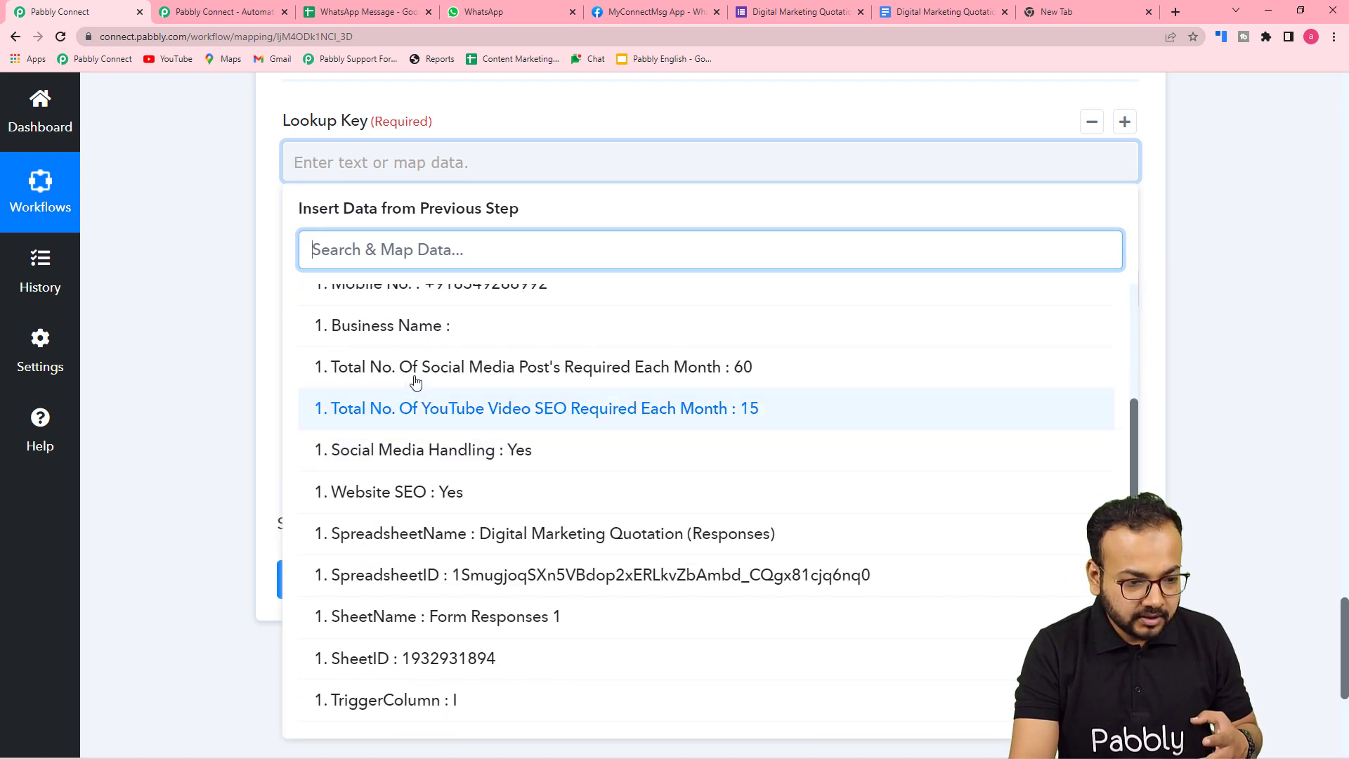
{"action": "left_click", "coordinate": [464, 453]}
{"action": "left_click", "coordinate": [222, 295]}
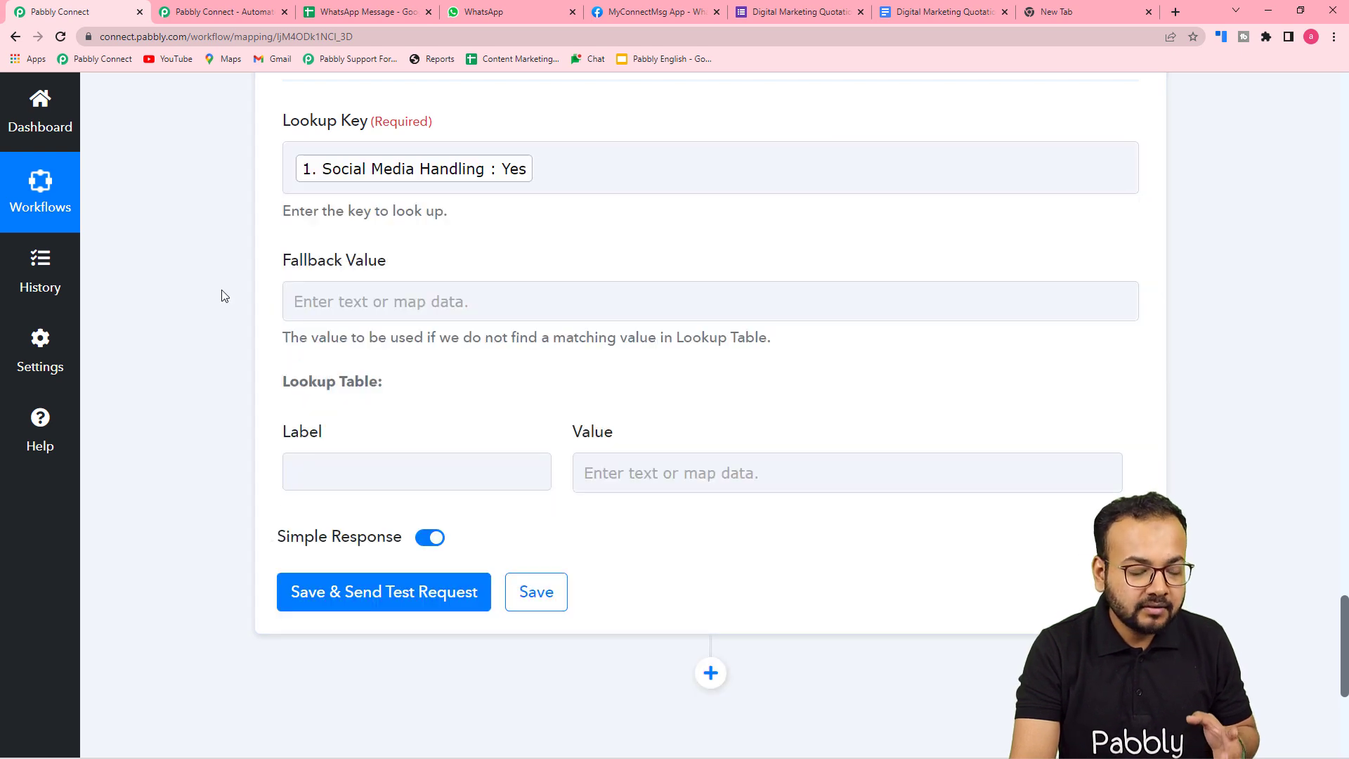
Step: Fill the first lookup table row with the label Yes and the value 1000
{"action": "scroll", "coordinate": [222, 295], "scroll_direction": "down", "scroll_amount": 2}
{"action": "left_click", "coordinate": [414, 334]}
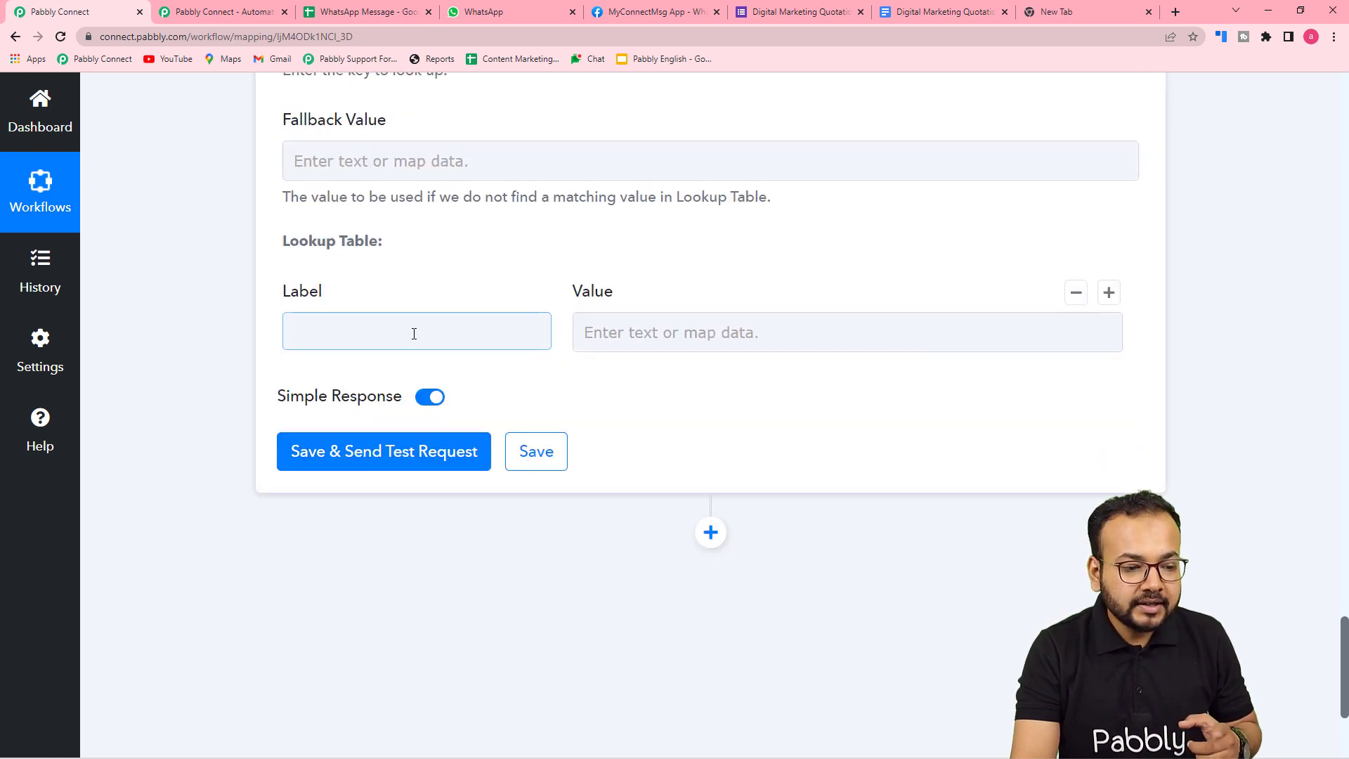
{"action": "left_click", "coordinate": [414, 333]}
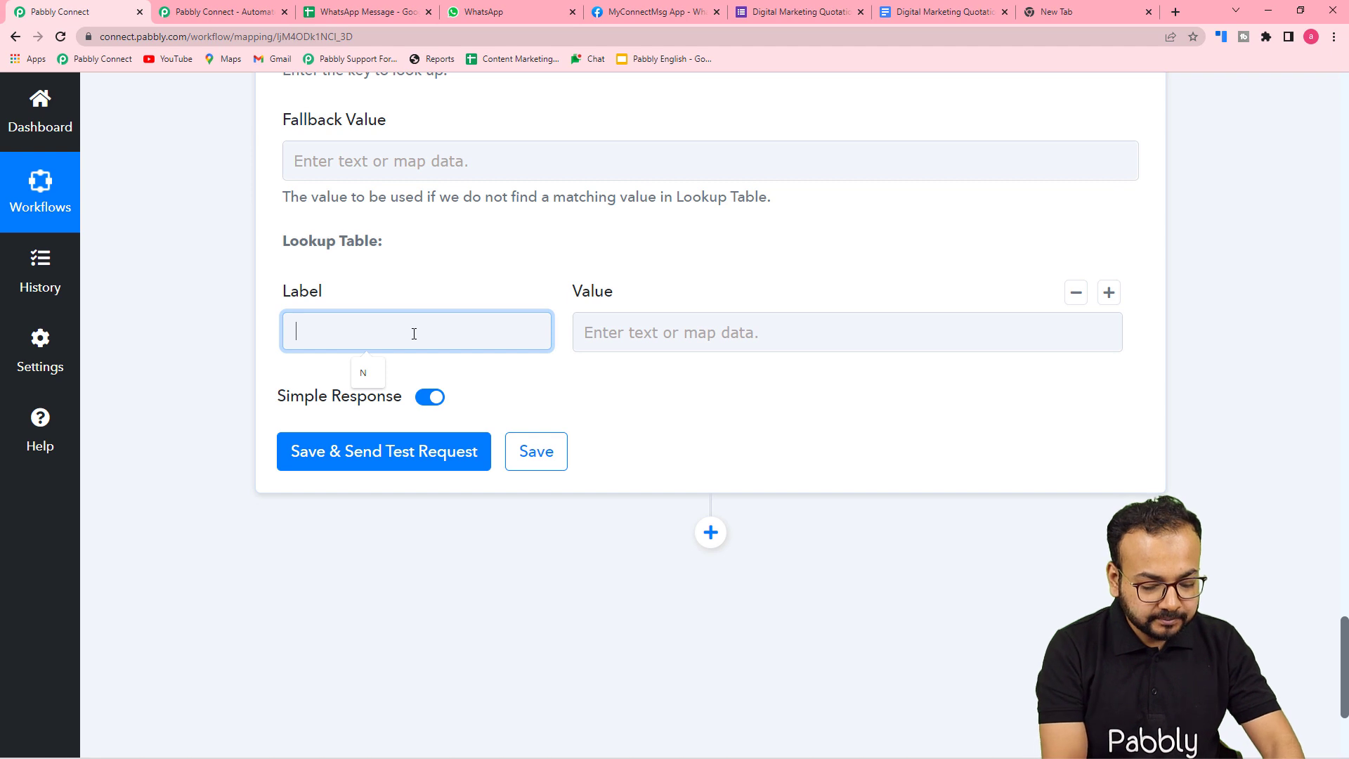
{"action": "type", "text": "Y"}
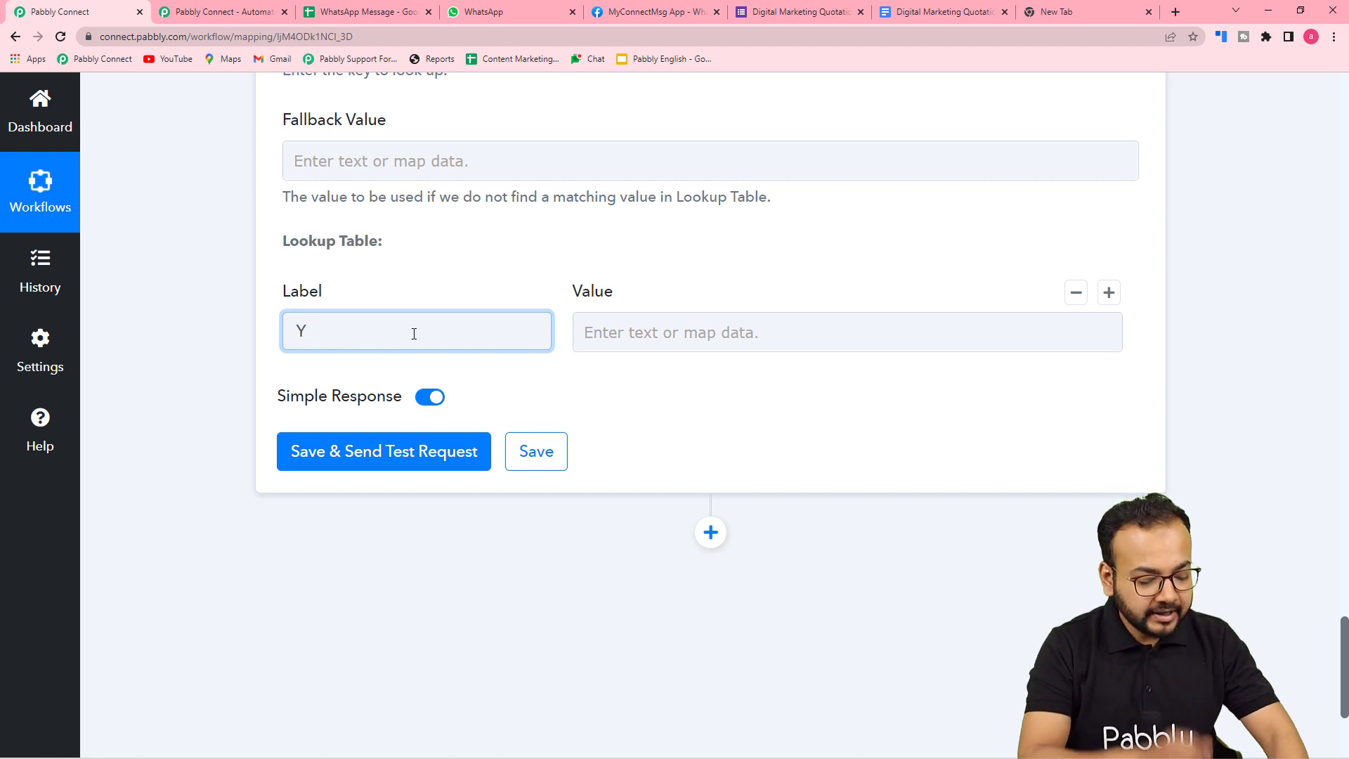
{"action": "type", "text": "es"}
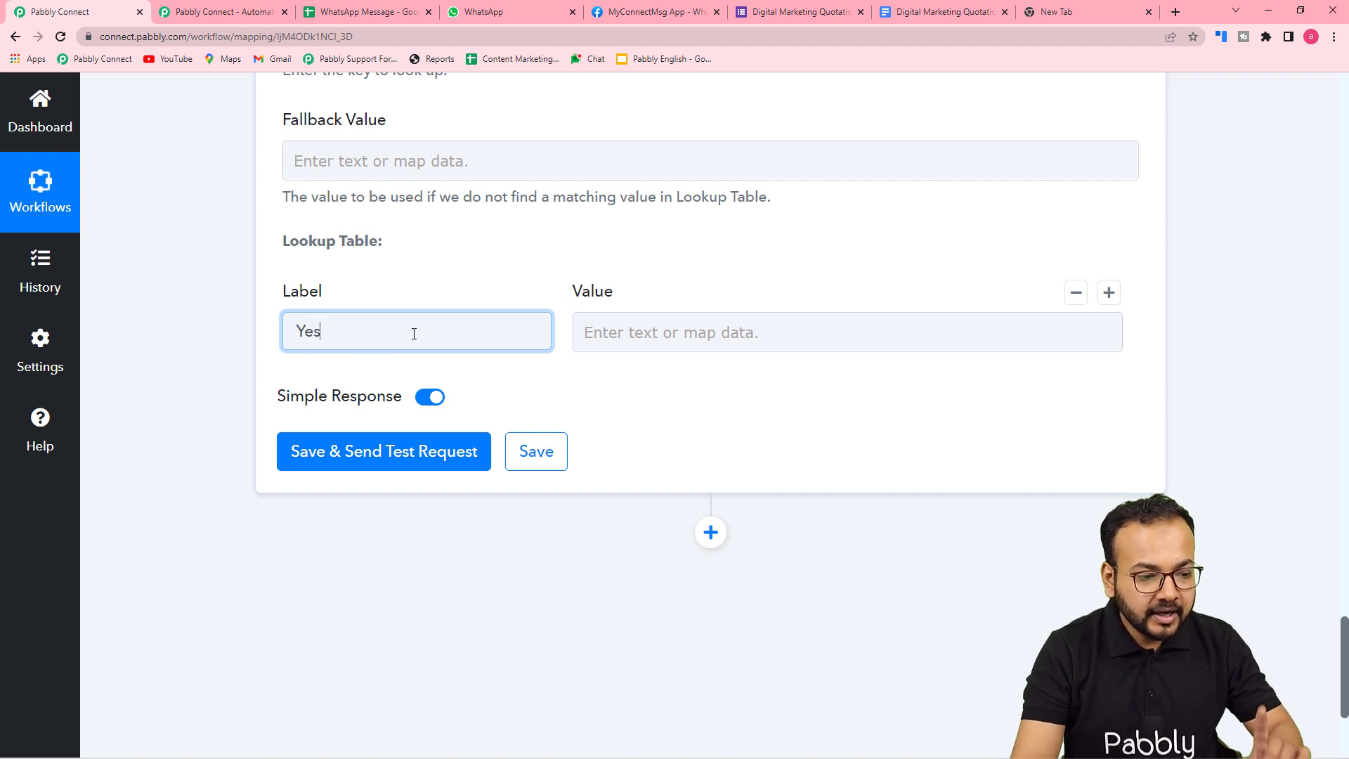
{"action": "left_click", "coordinate": [666, 337]}
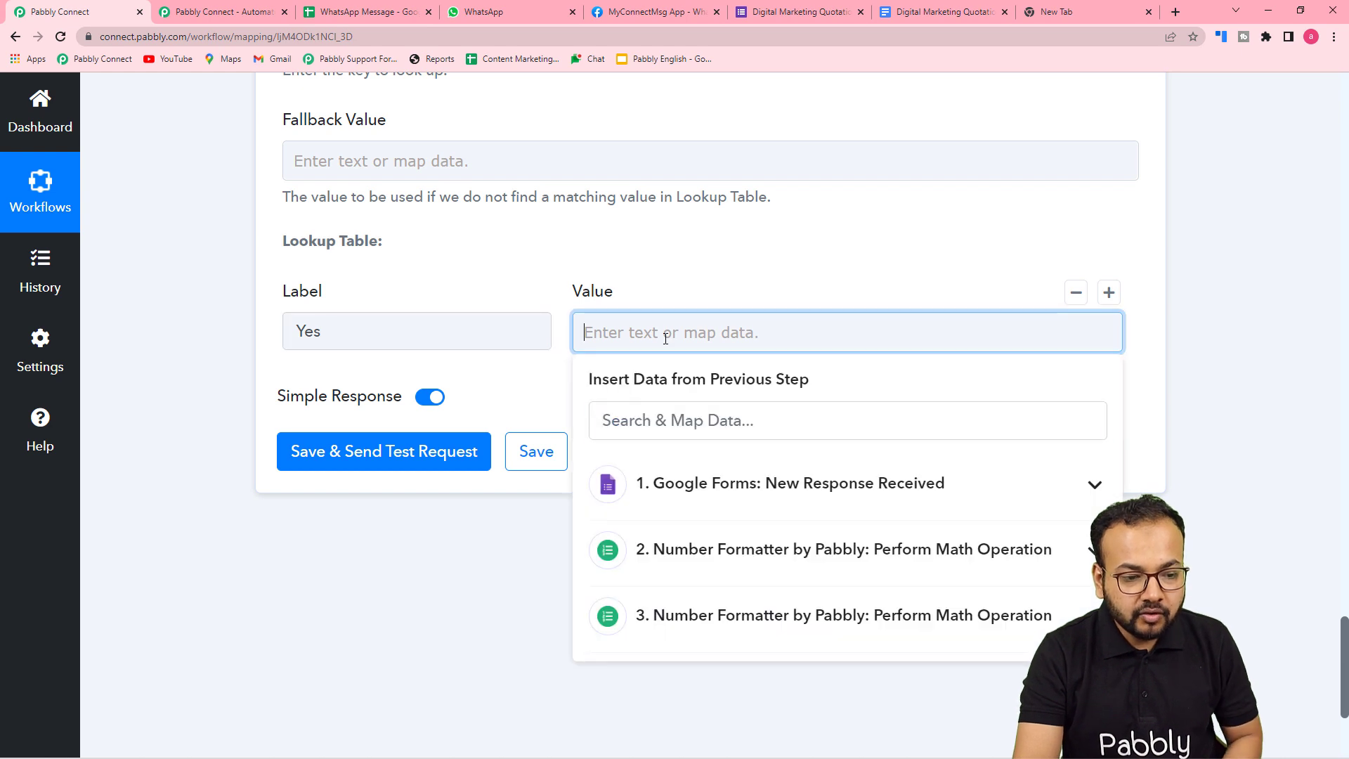
{"action": "left_click", "coordinate": [703, 288]}
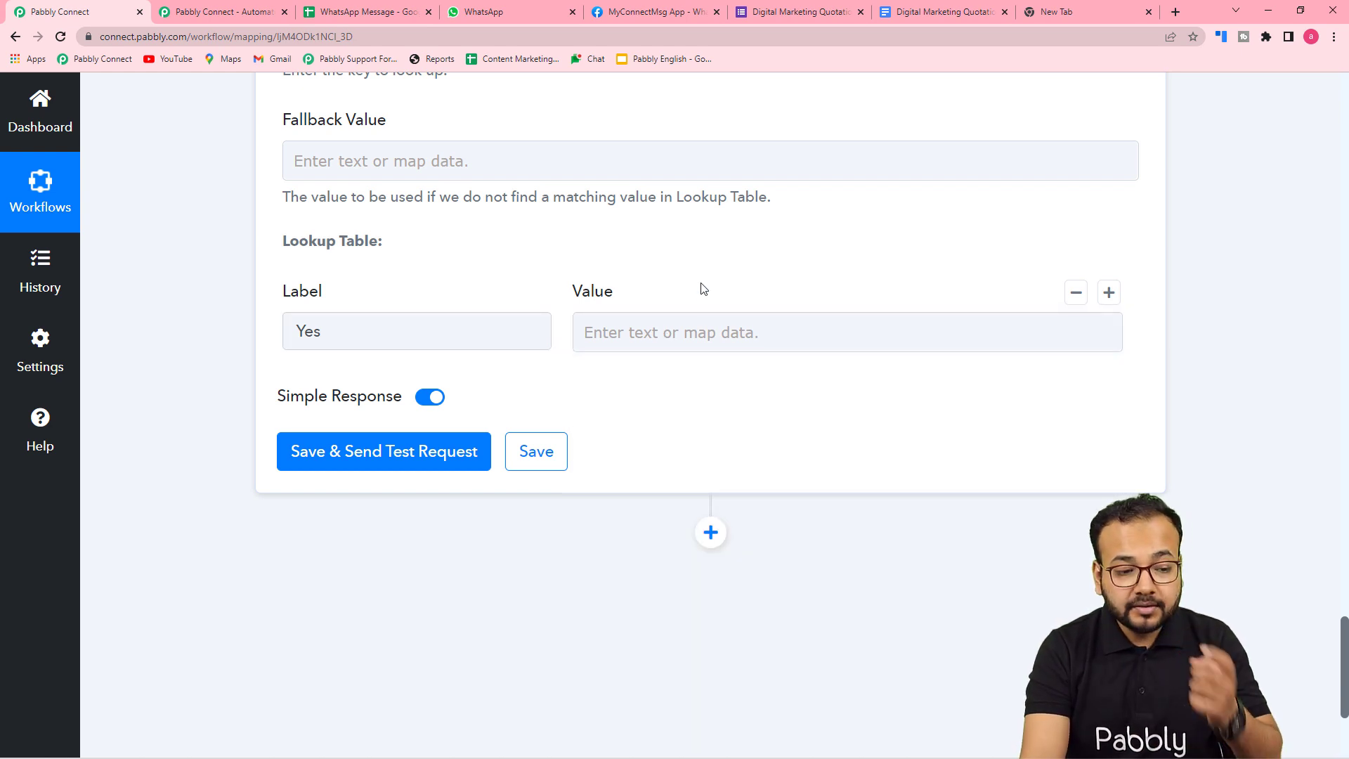
{"action": "left_click", "coordinate": [694, 338]}
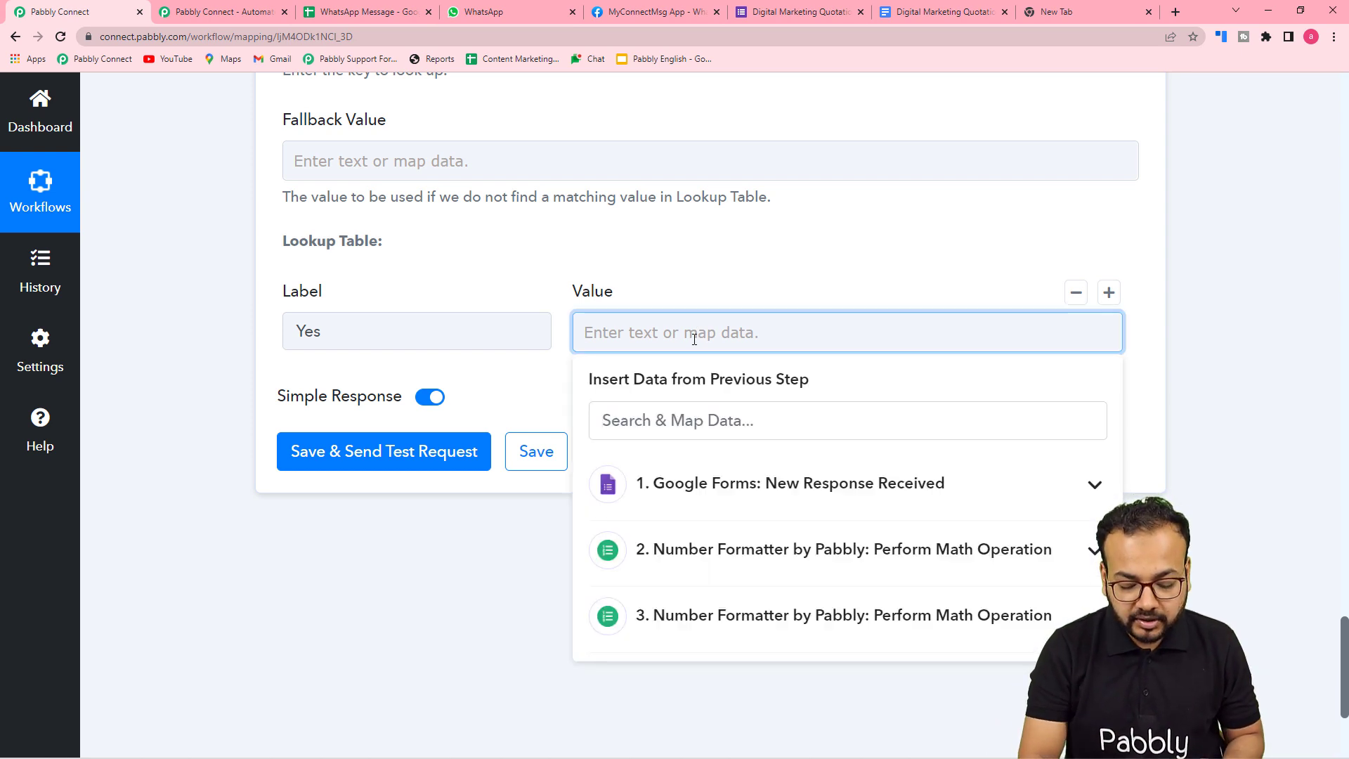
{"action": "type", "text": "1000"}
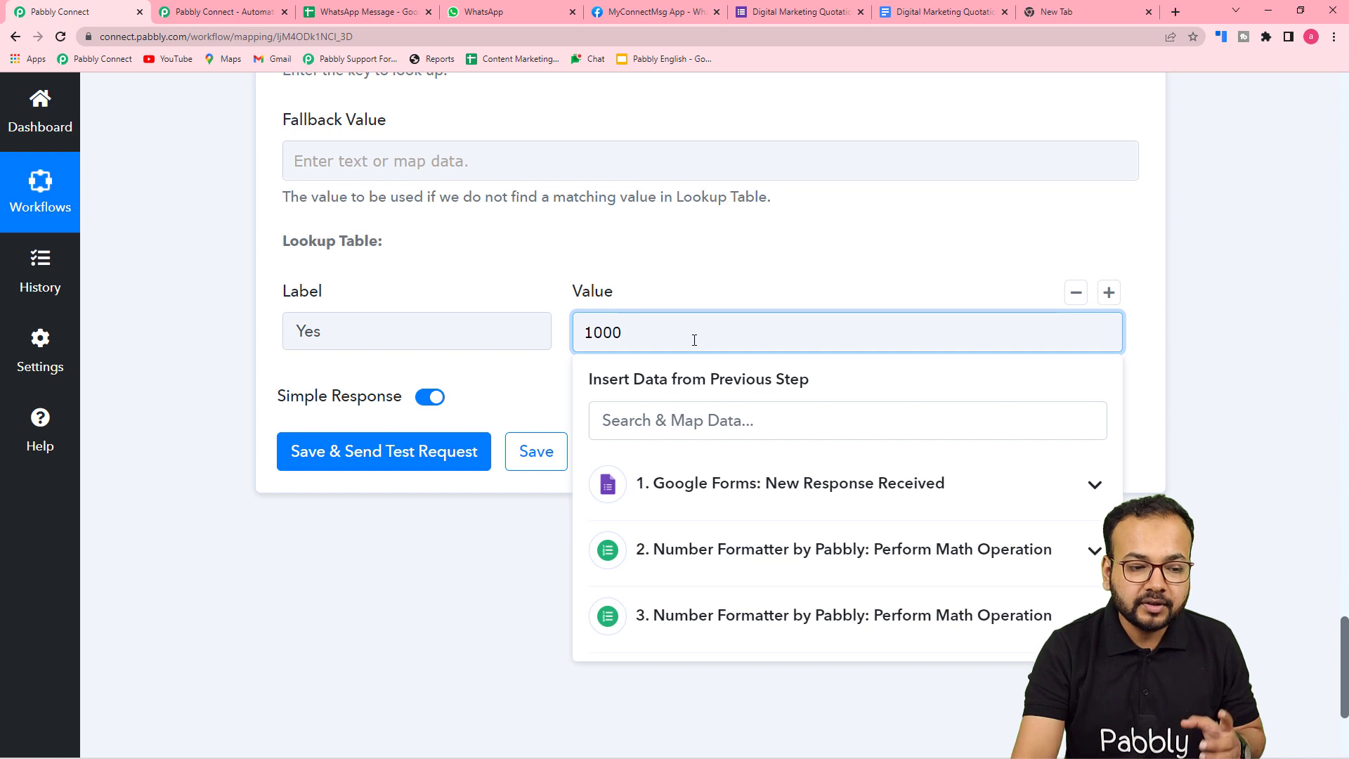
{"action": "left_click", "coordinate": [692, 267]}
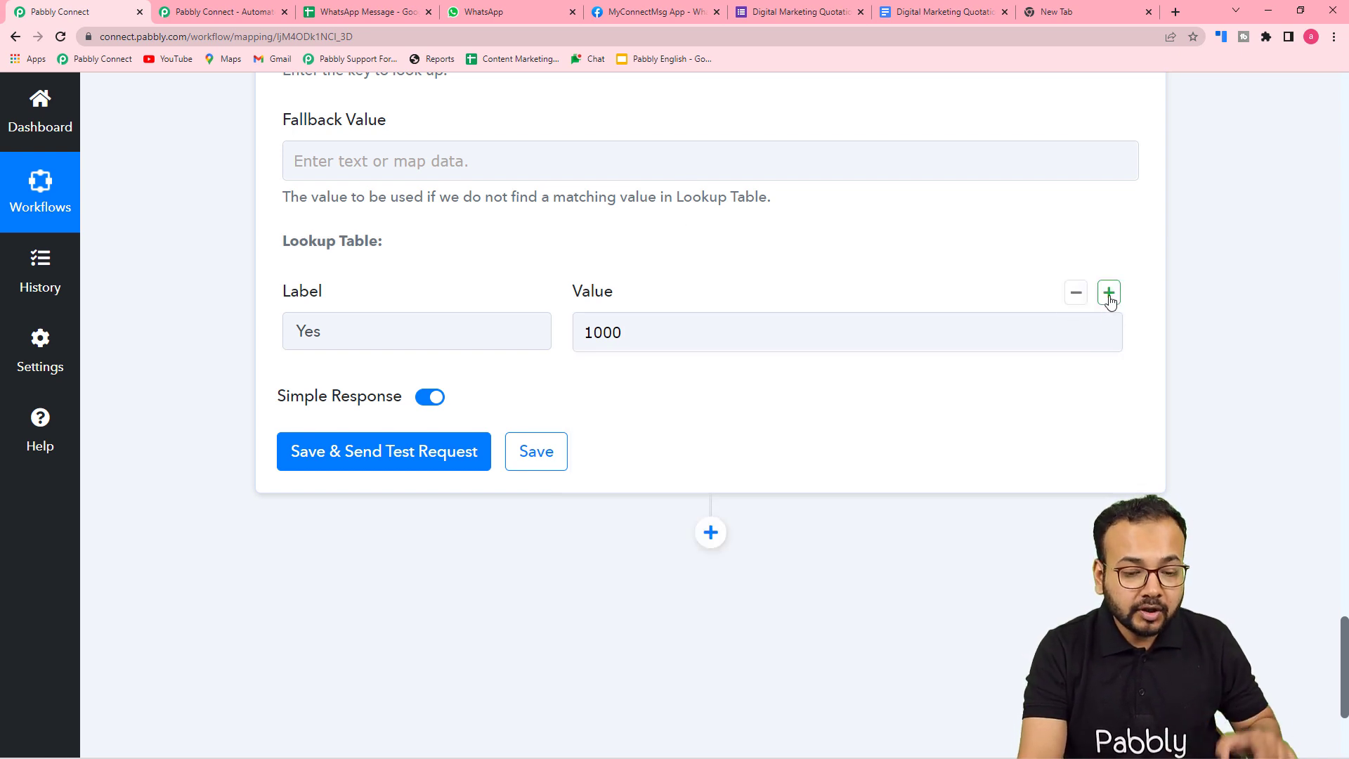
Step: Add a second lookup table row with the label No and the value 0, then save the action and send a test request
{"action": "left_click", "coordinate": [1109, 295]}
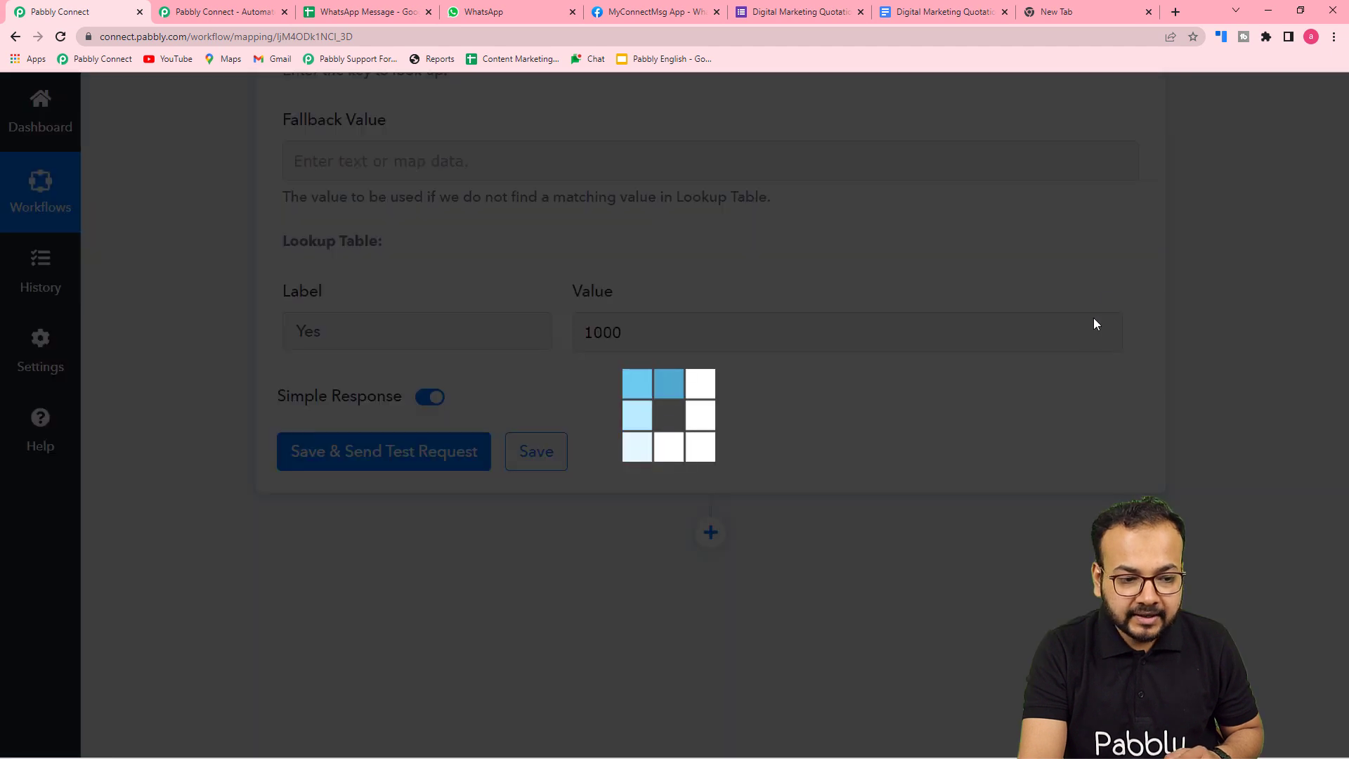
{"action": "left_click", "coordinate": [488, 442]}
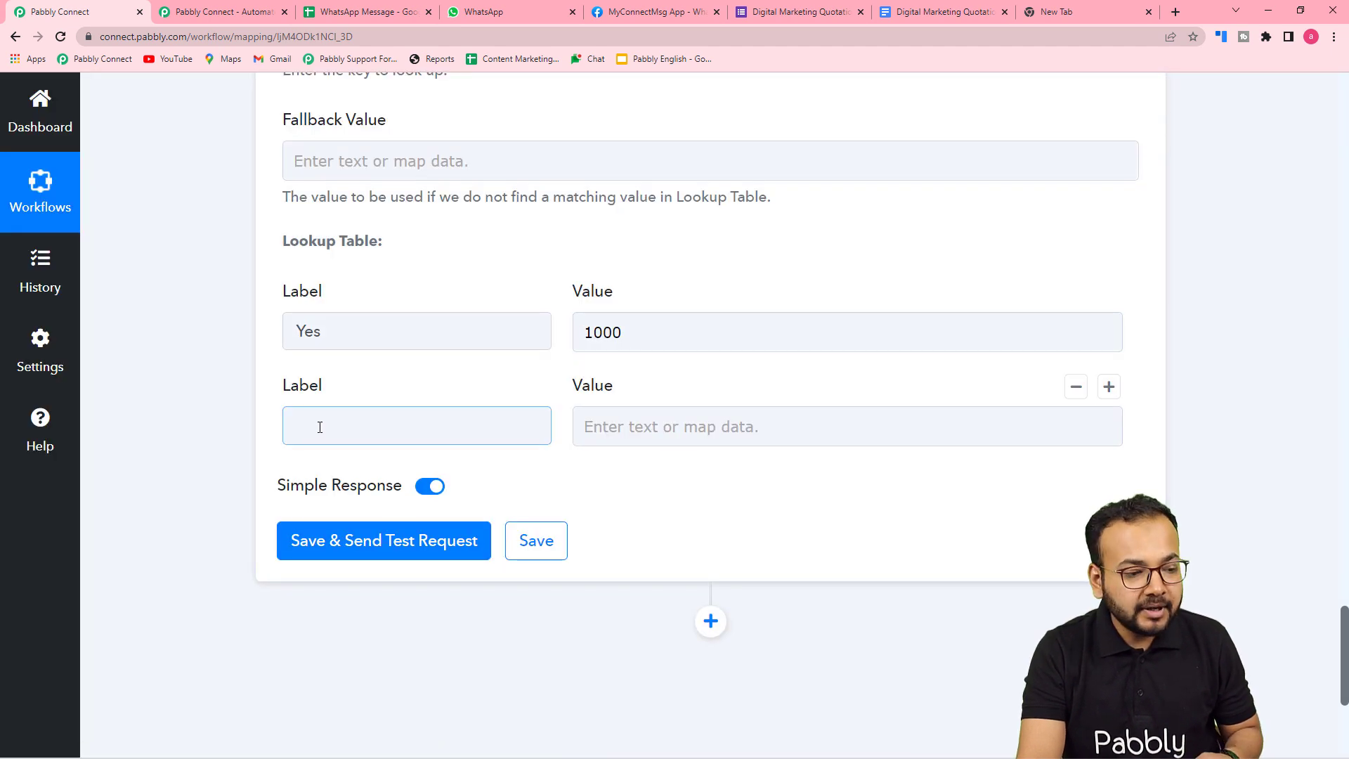
{"action": "left_click", "coordinate": [368, 427]}
{"action": "type", "text": "No"}
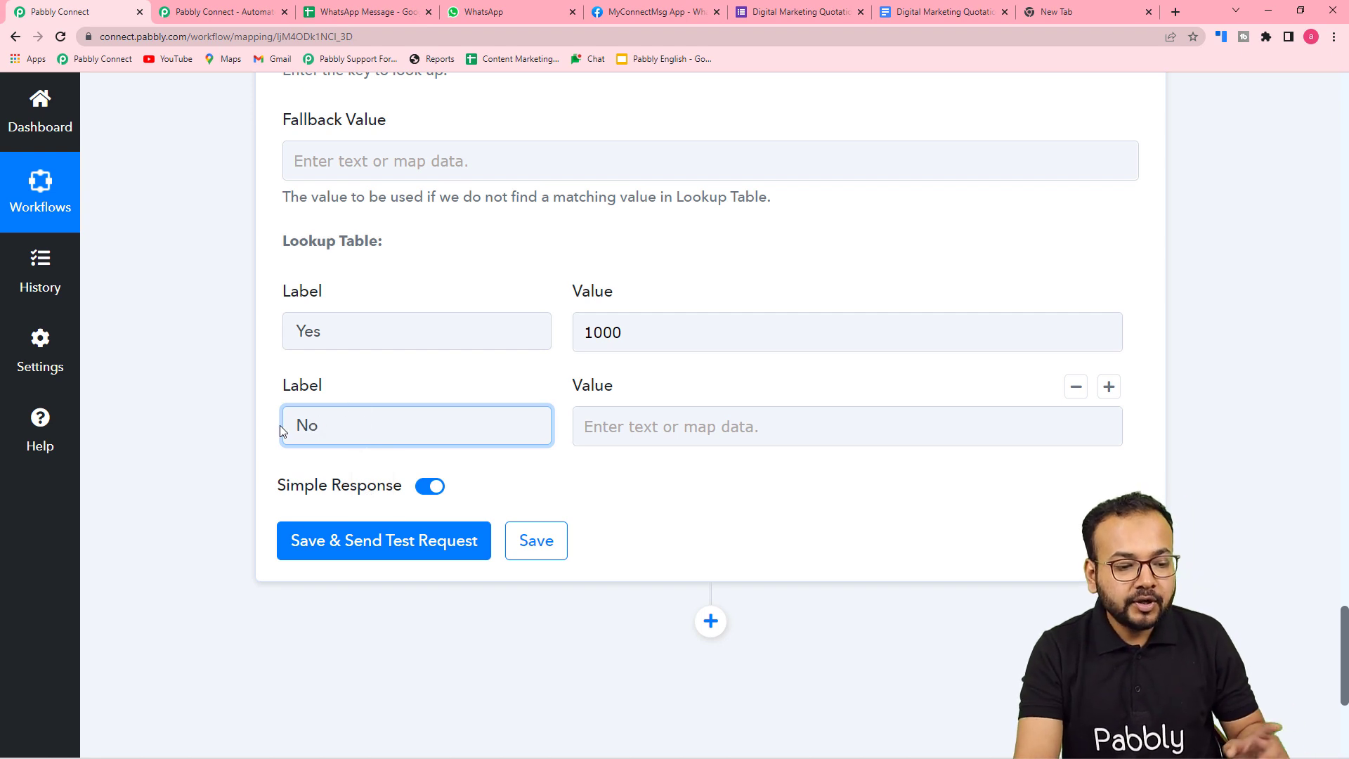
{"action": "left_click", "coordinate": [638, 426]}
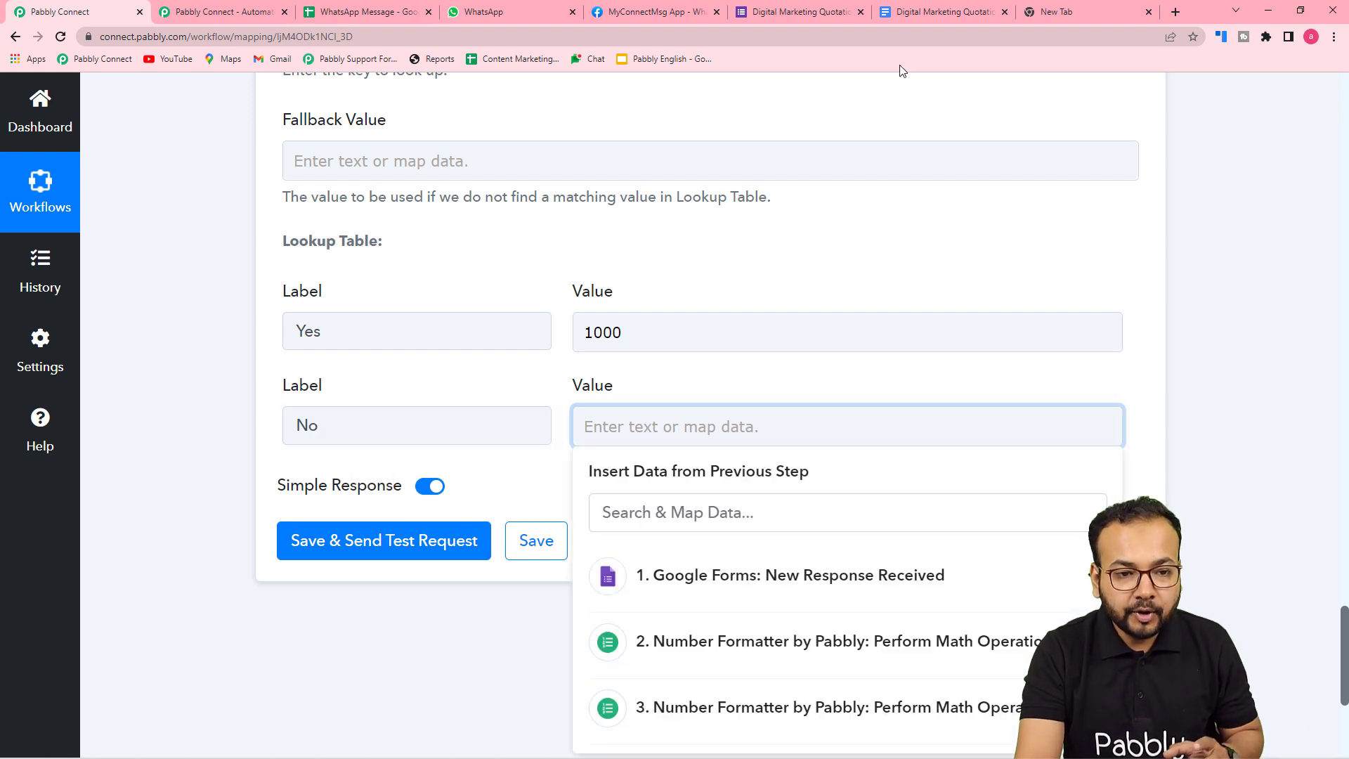
{"action": "left_click", "coordinate": [913, 17]}
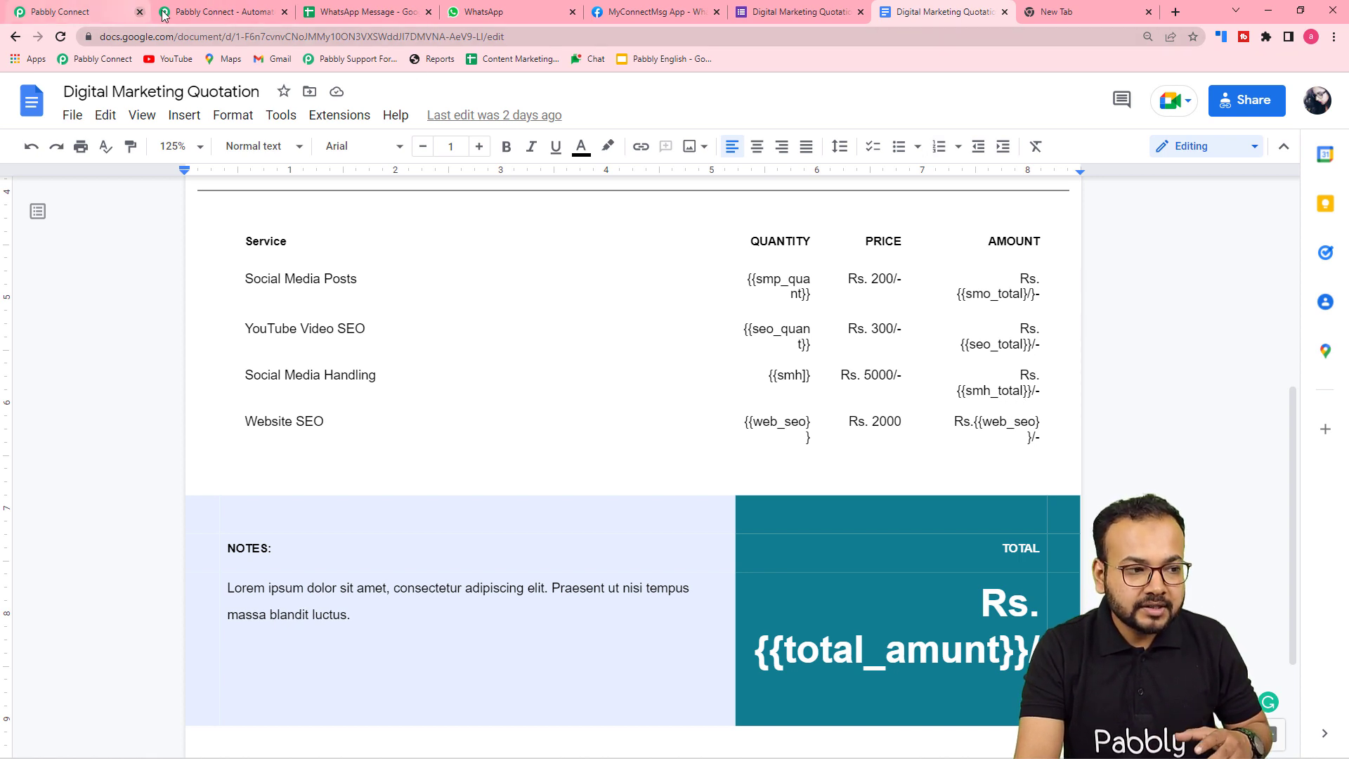
{"action": "left_click", "coordinate": [62, 12]}
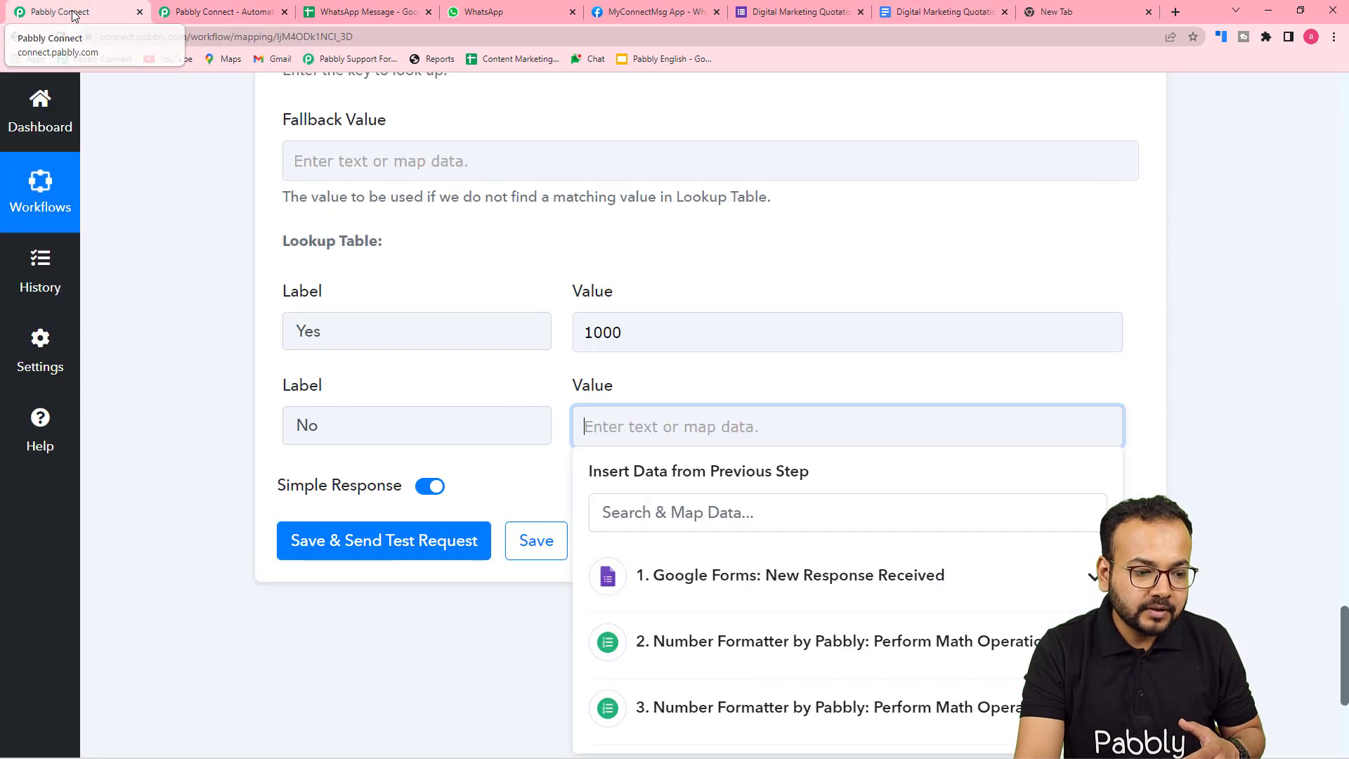
{"action": "type", "text": "0"}
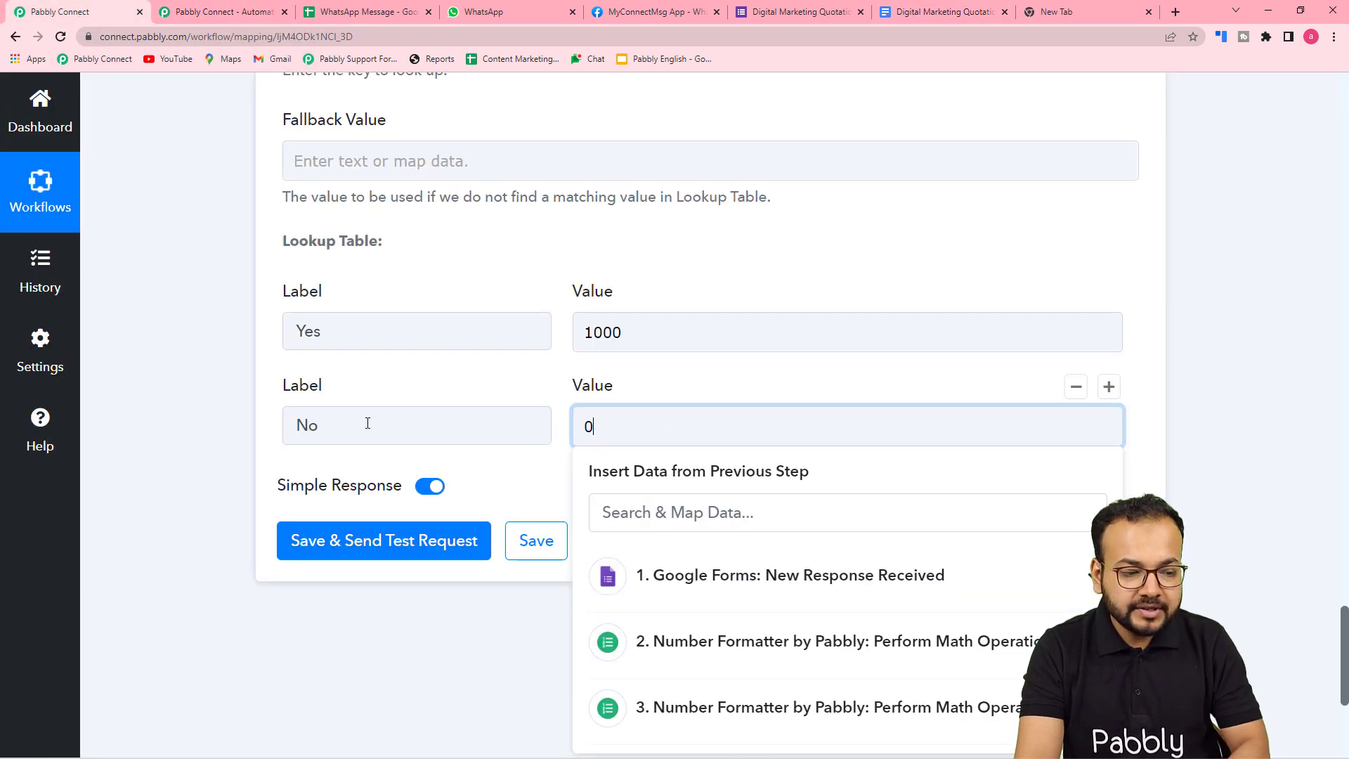
{"action": "left_click", "coordinate": [233, 422]}
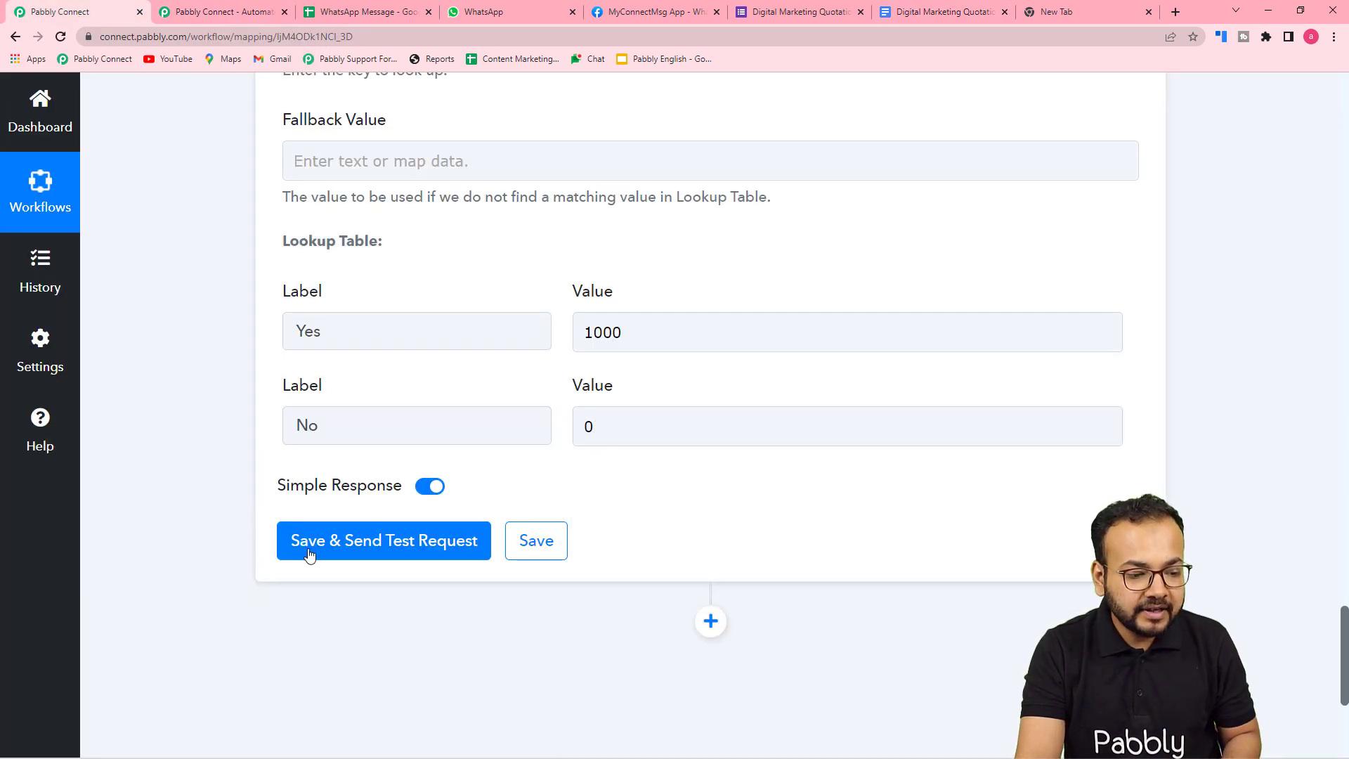
{"action": "left_click", "coordinate": [315, 552]}
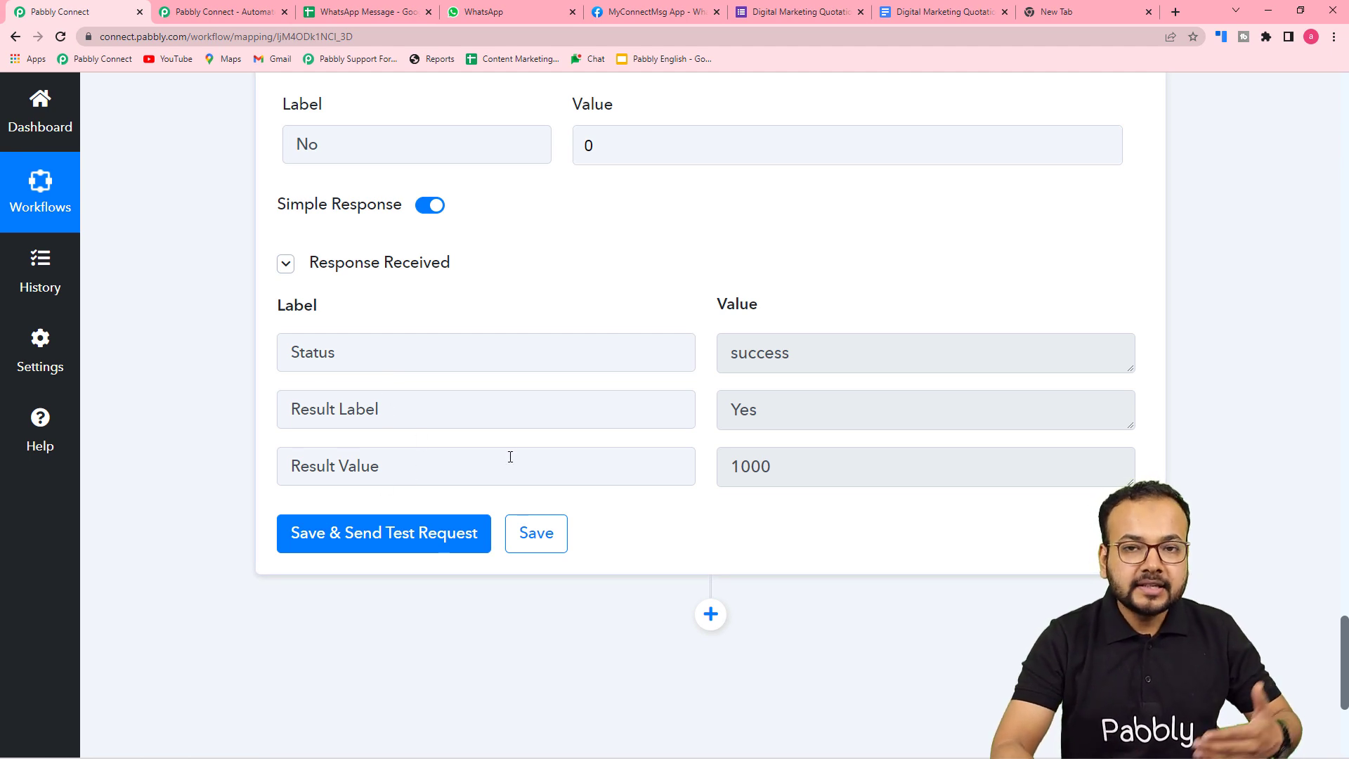
Step: Check the form's Website SEO question, then clone the Social Media Handling Lookup Table action
{"action": "scroll", "coordinate": [510, 457], "scroll_direction": "up", "scroll_amount": 8}
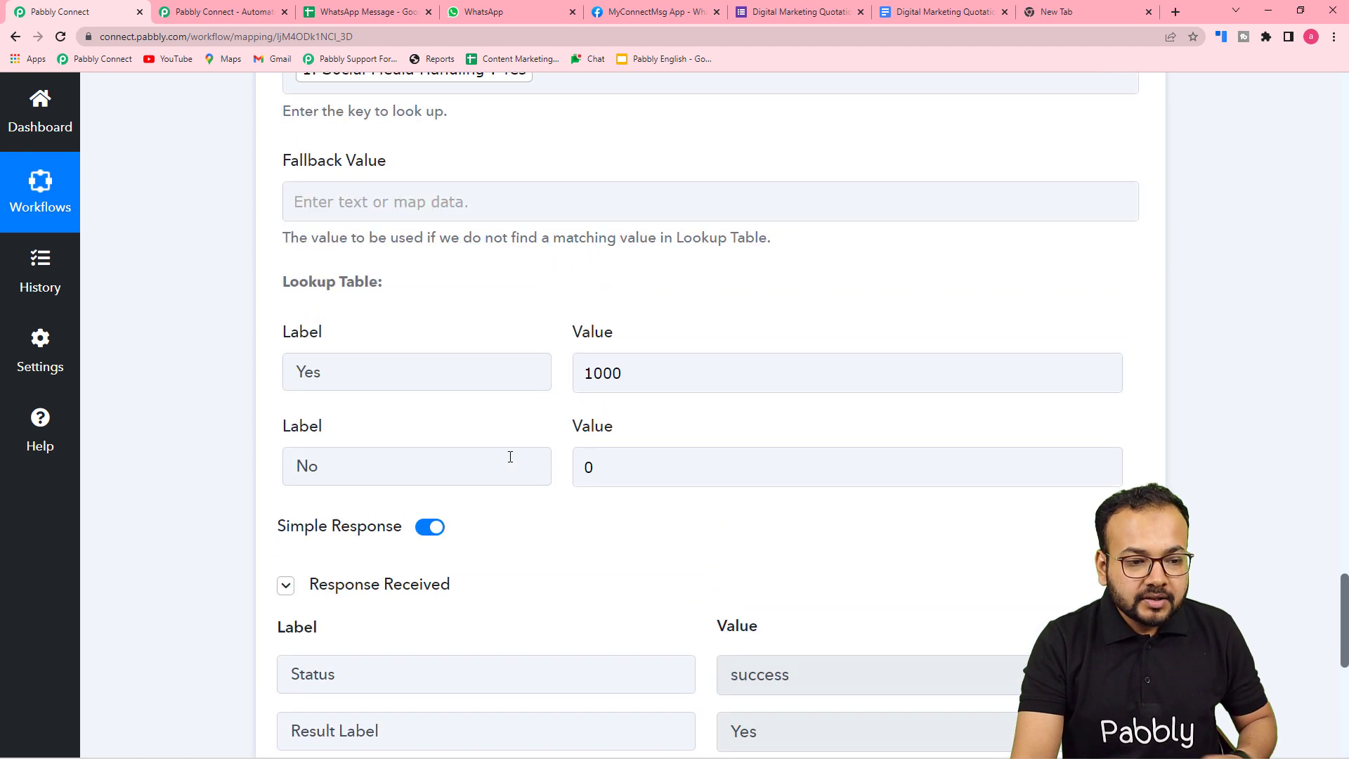
{"action": "scroll", "coordinate": [668, 377], "scroll_direction": "up", "scroll_amount": 4}
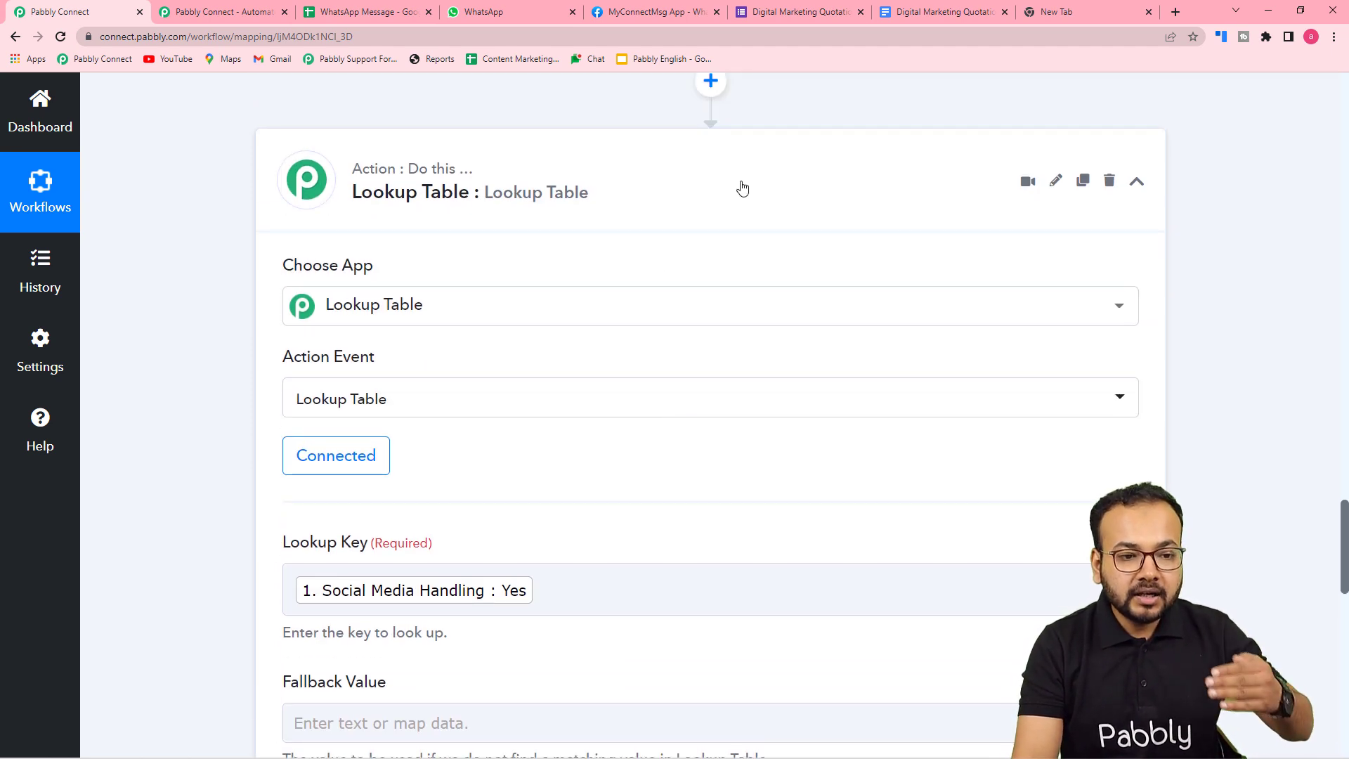
{"action": "left_click", "coordinate": [808, 12]}
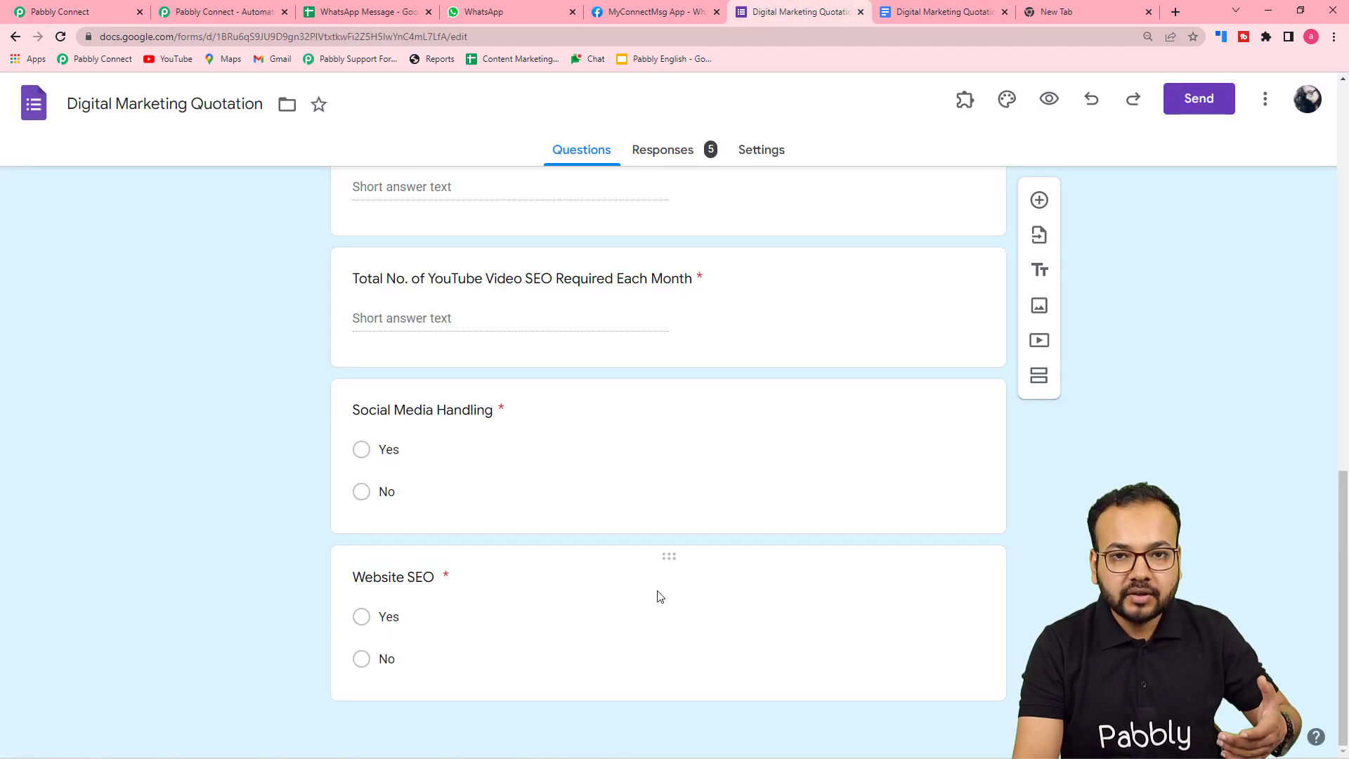
{"action": "left_click", "coordinate": [70, 14]}
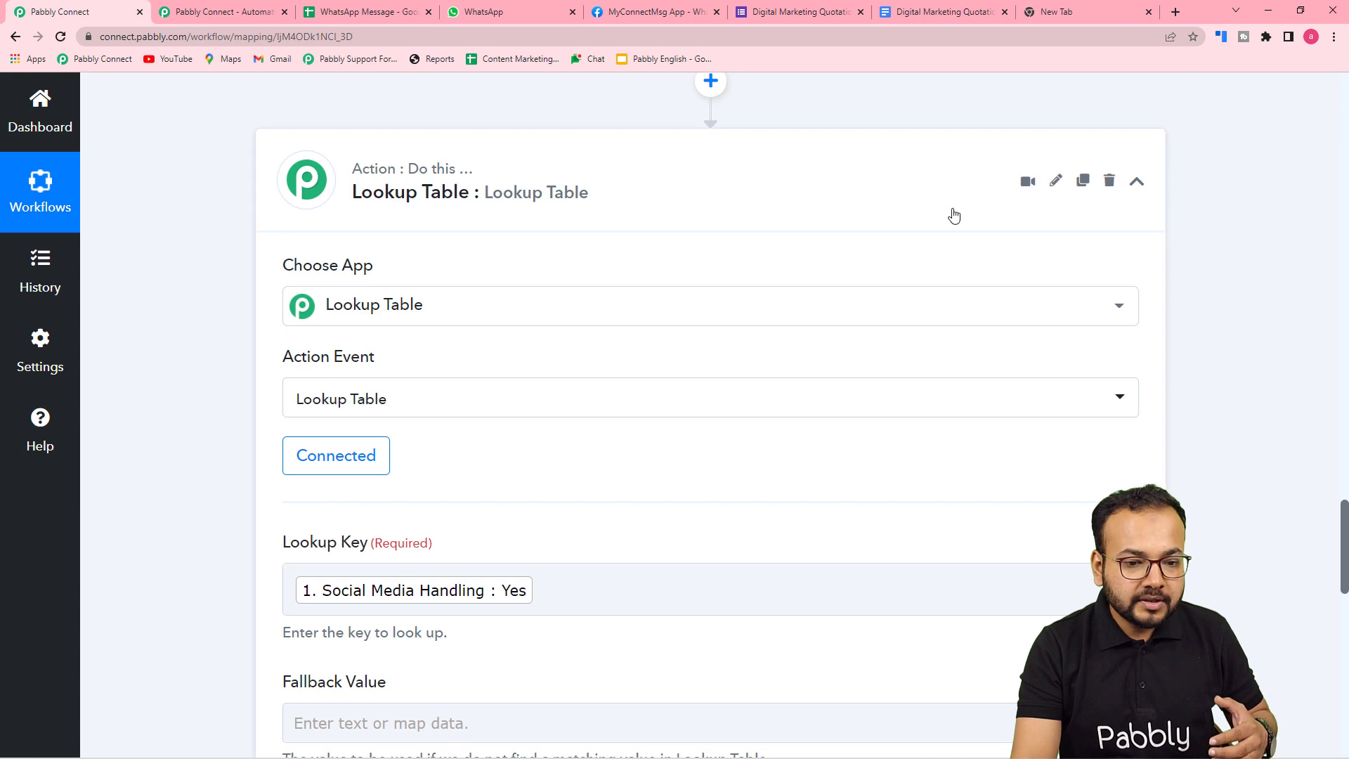
{"action": "left_click", "coordinate": [1083, 182]}
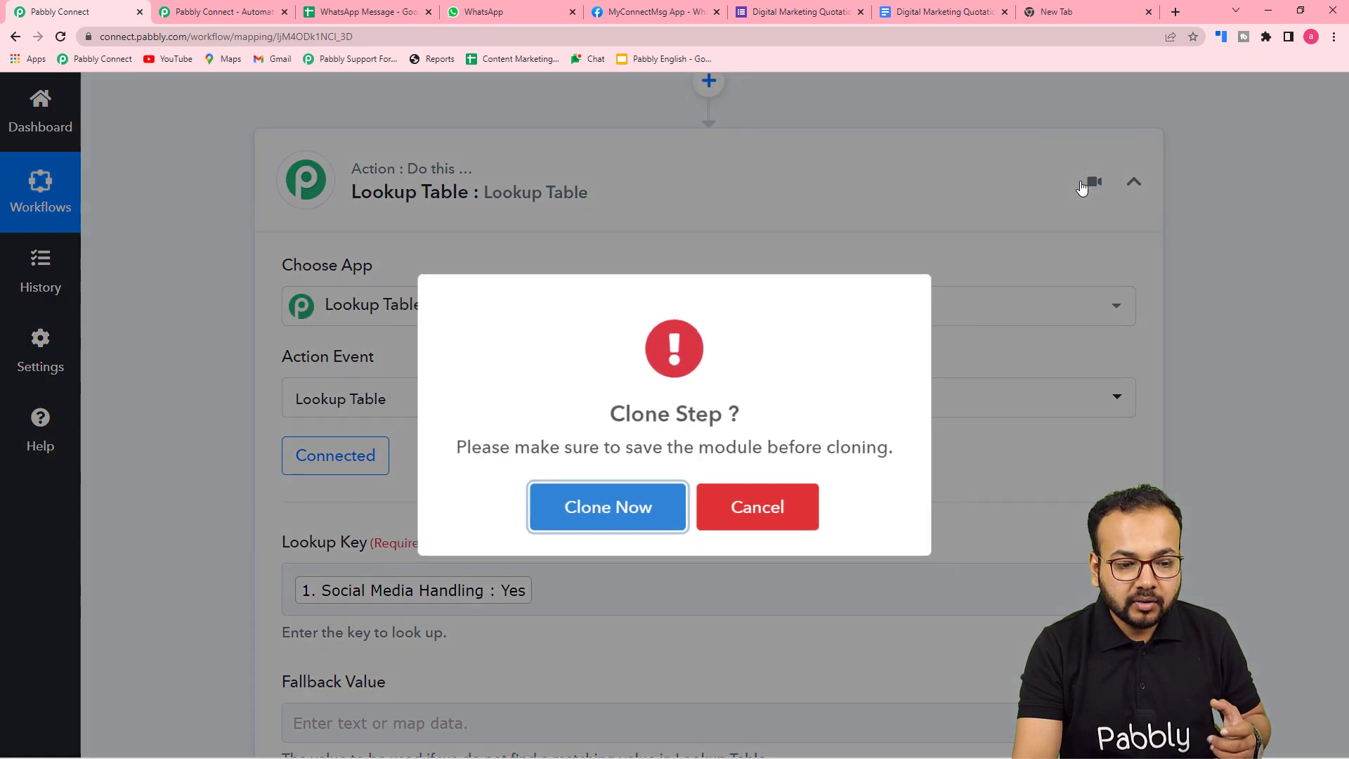
{"action": "left_click", "coordinate": [579, 504]}
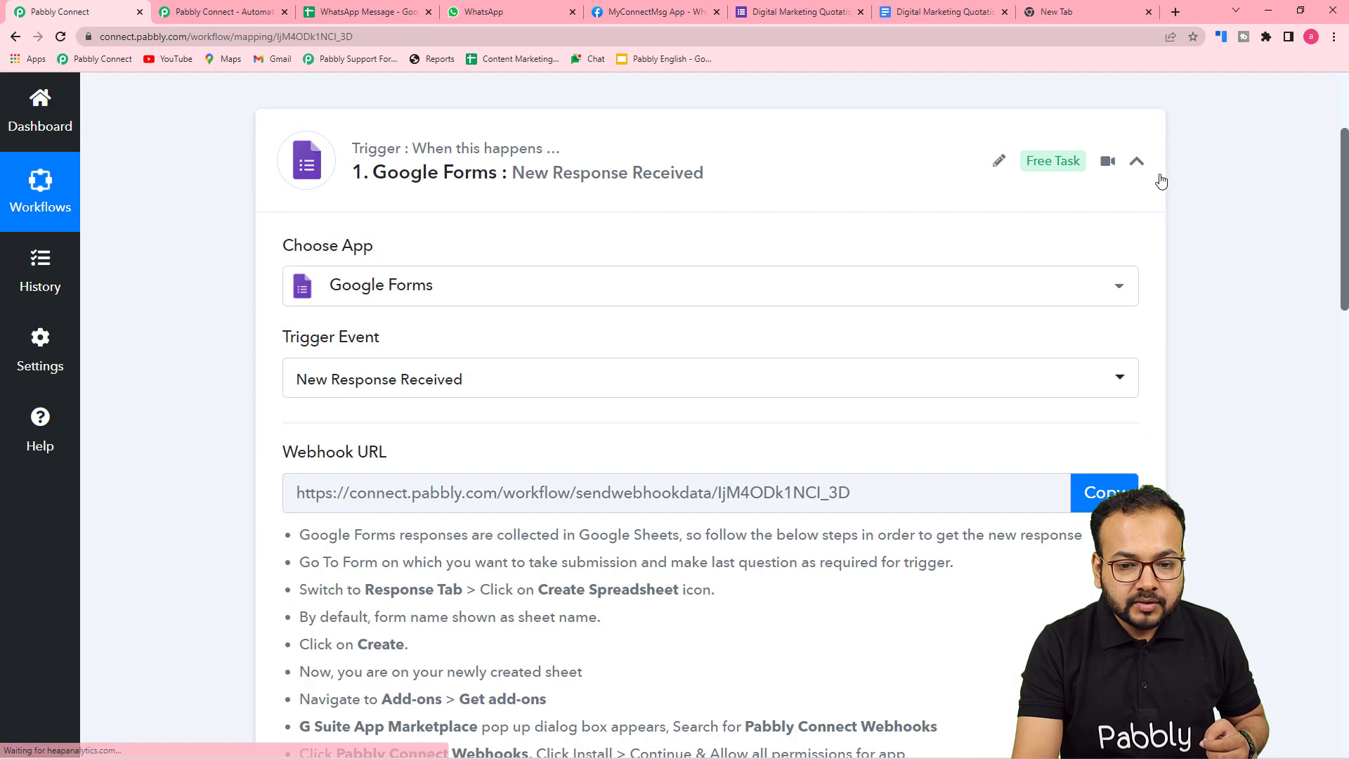
Step: Replace the Lookup Key of the cloned Lookup Table action with the Google Forms response's Website SEO answer
{"action": "left_click_drag", "start_coordinate": [1347, 262], "coordinate": [1347, 603]}
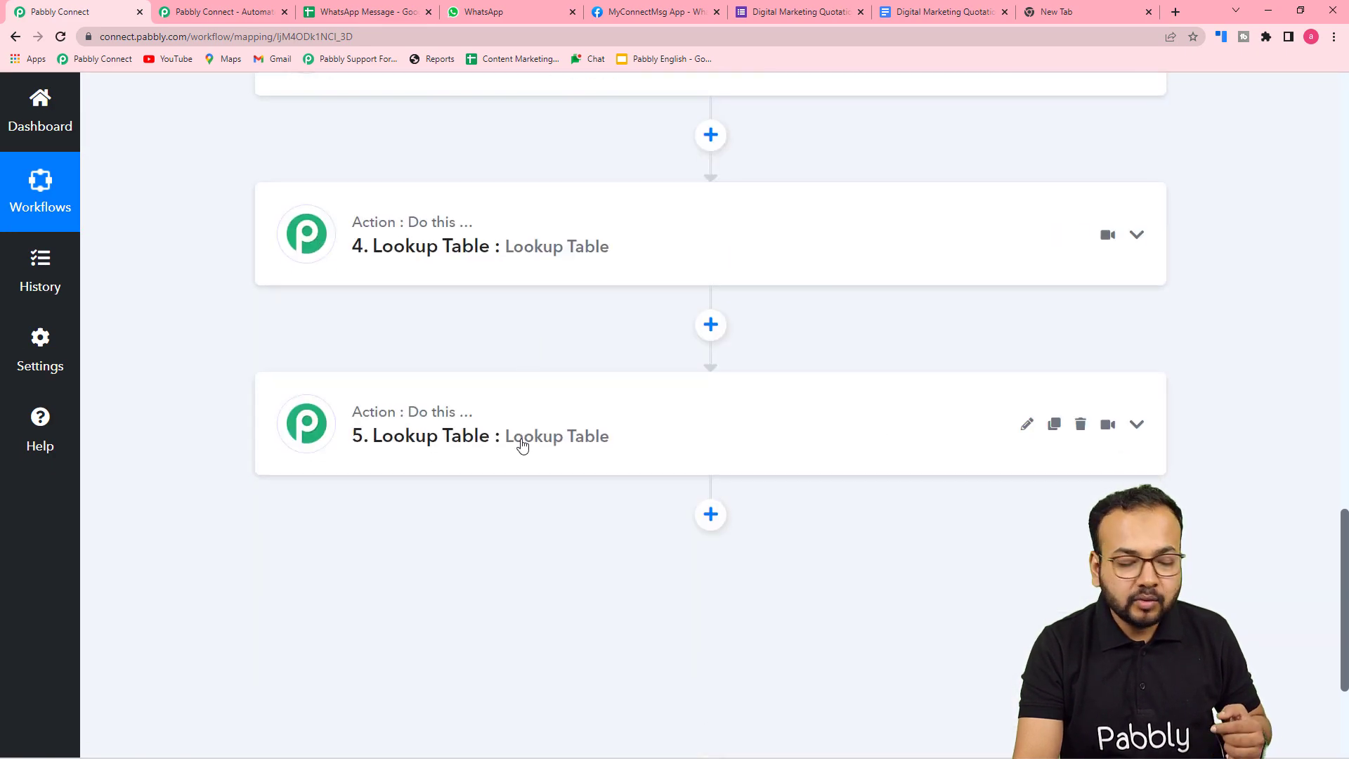
{"action": "left_click", "coordinate": [511, 434]}
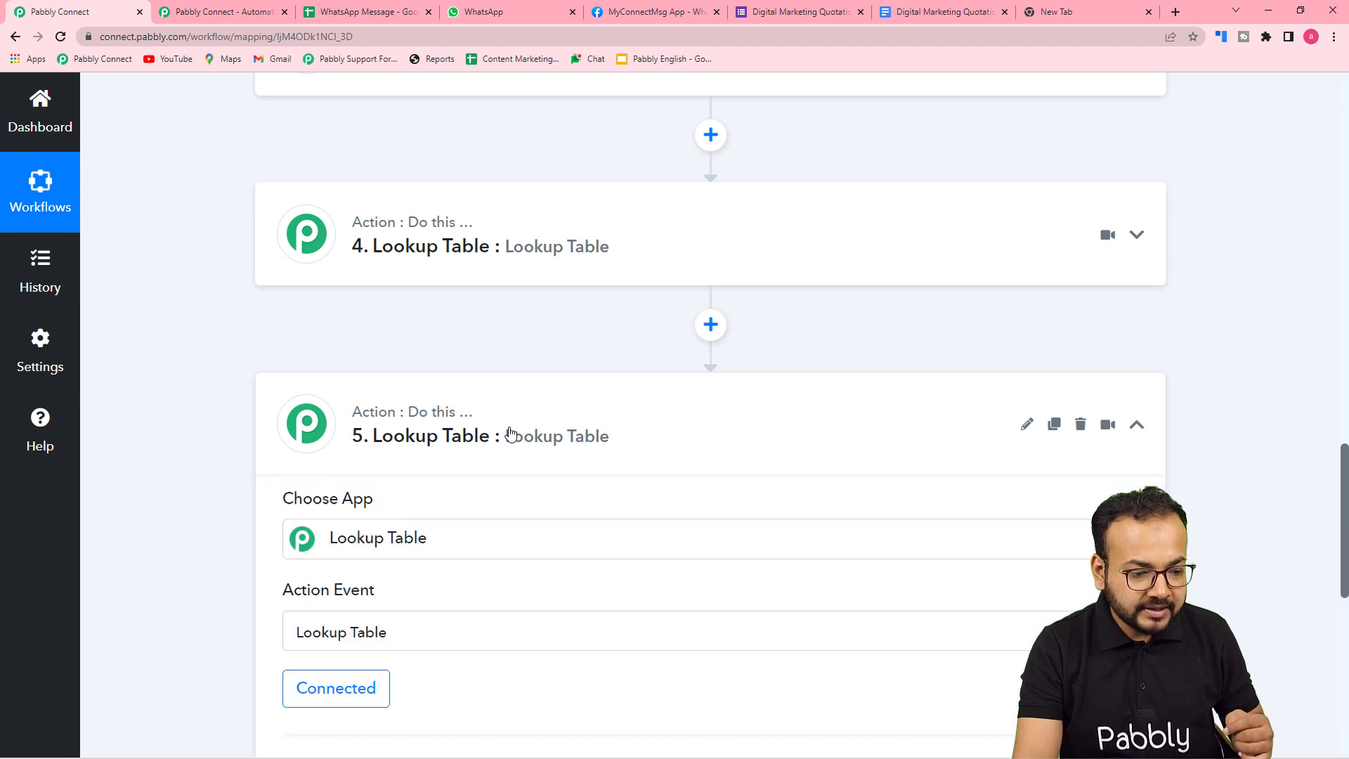
{"action": "scroll", "coordinate": [506, 431], "scroll_direction": "down", "scroll_amount": 5}
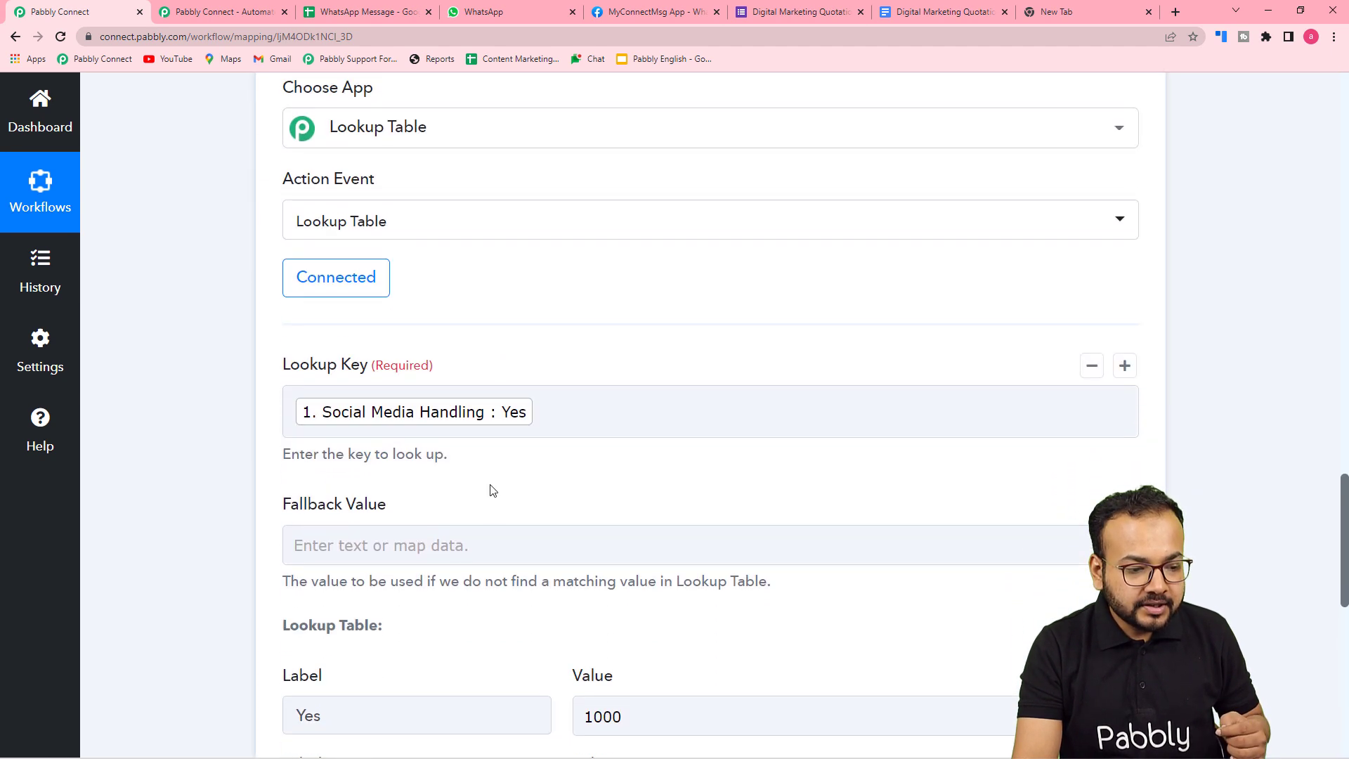
{"action": "left_click", "coordinate": [551, 417]}
{"action": "key", "text": "BackSpace"}
{"action": "left_click", "coordinate": [539, 365]}
{"action": "scroll", "coordinate": [518, 566], "scroll_direction": "down", "scroll_amount": 4}
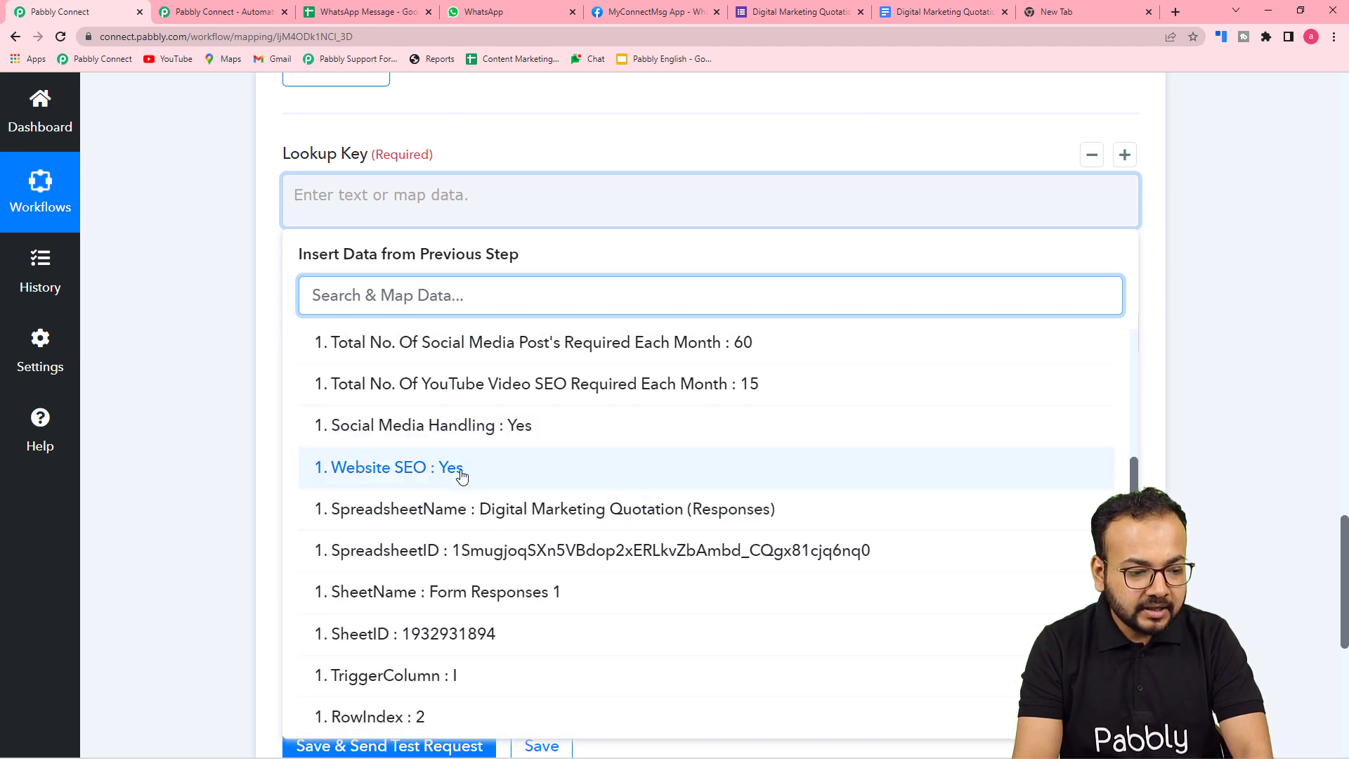
{"action": "left_click", "coordinate": [398, 477]}
{"action": "left_click", "coordinate": [208, 352]}
Step: Set the value for the Yes label to 1500, then save the Website SEO lookup and send a test request
{"action": "scroll", "coordinate": [497, 413], "scroll_direction": "down", "scroll_amount": 2}
{"action": "left_click", "coordinate": [646, 362]}
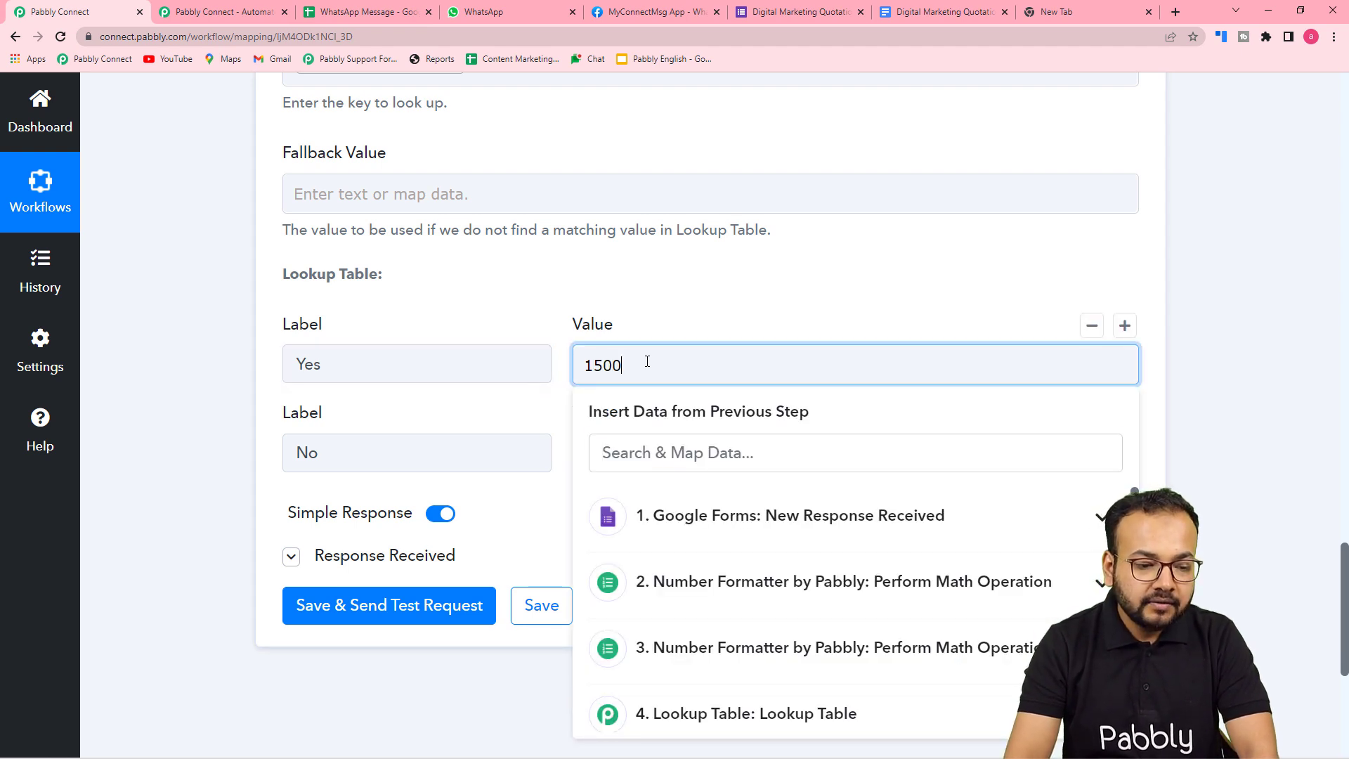
{"action": "left_click", "coordinate": [370, 305]}
{"action": "scroll", "coordinate": [196, 360], "scroll_direction": "down", "scroll_amount": 1}
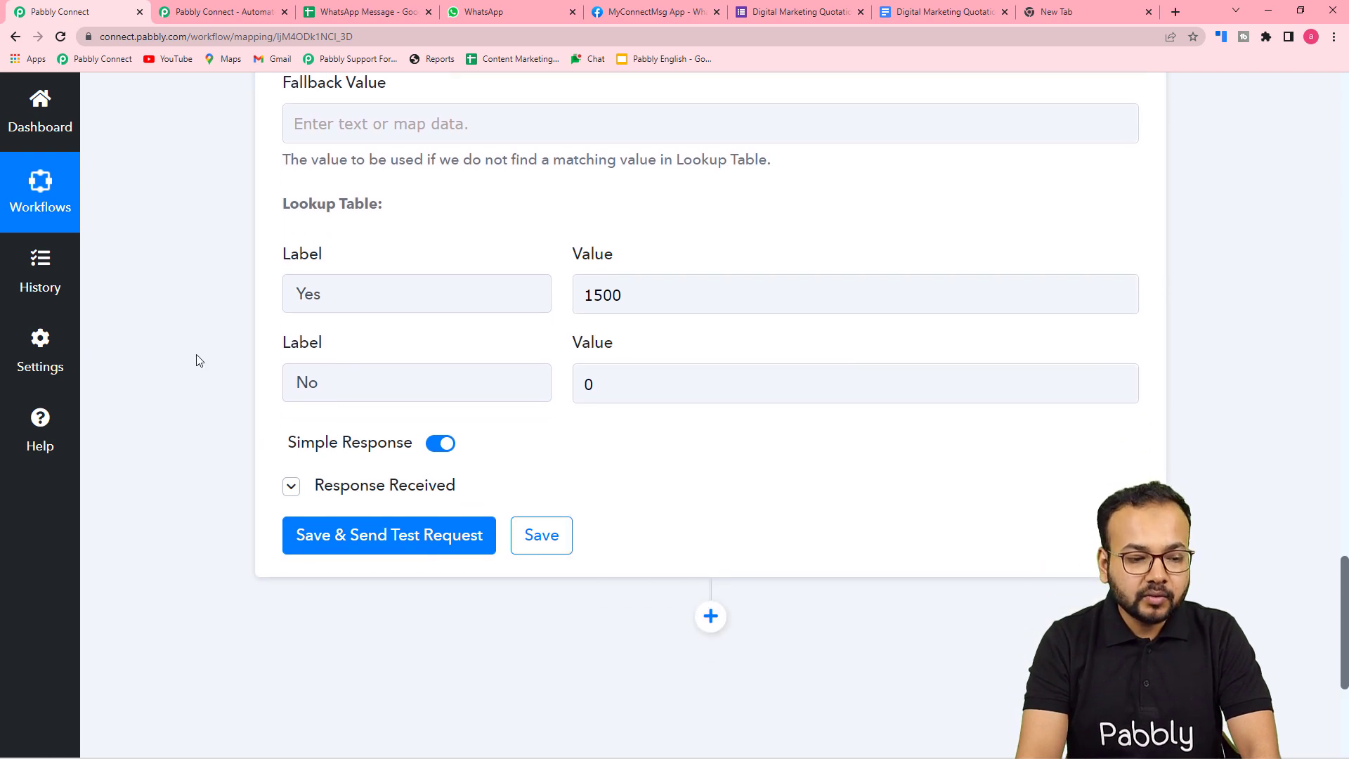
{"action": "left_click", "coordinate": [354, 546]}
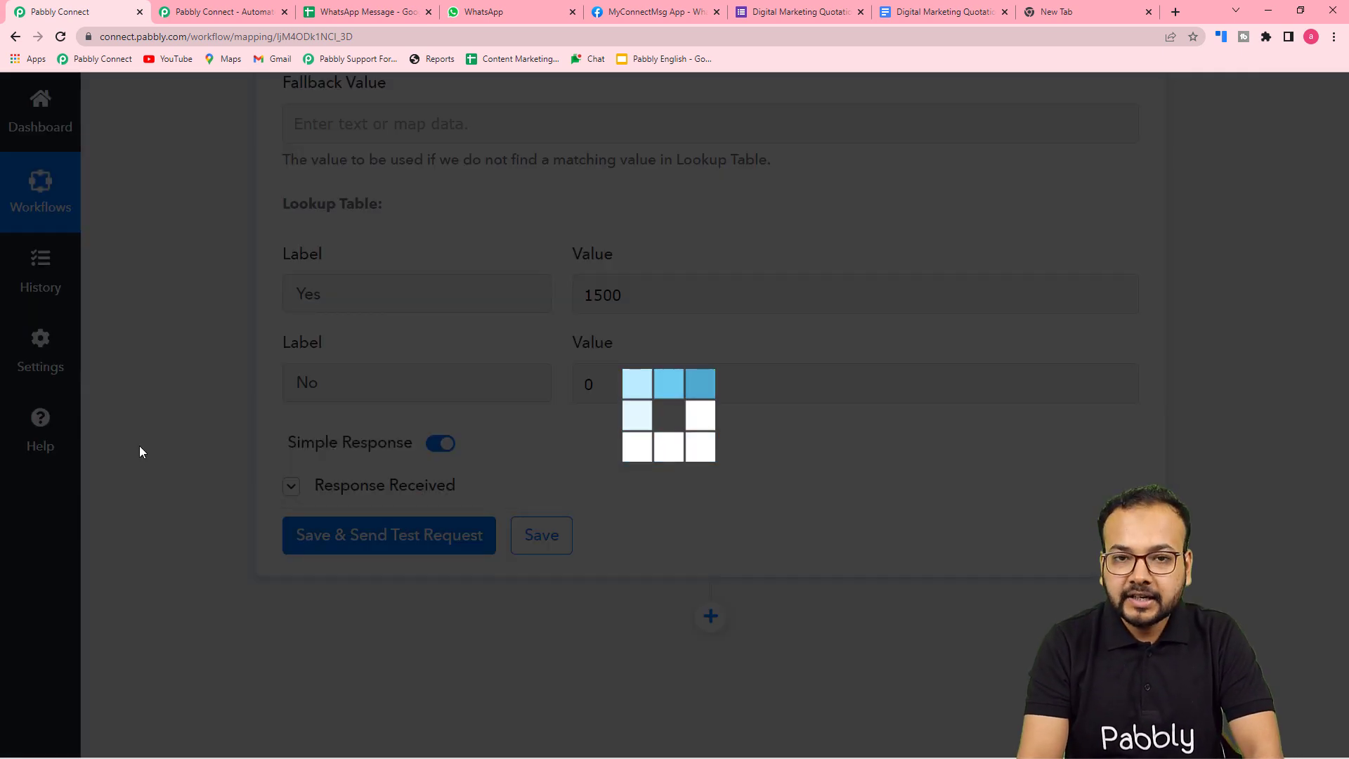
{"action": "scroll", "coordinate": [140, 452], "scroll_direction": "down", "scroll_amount": 4}
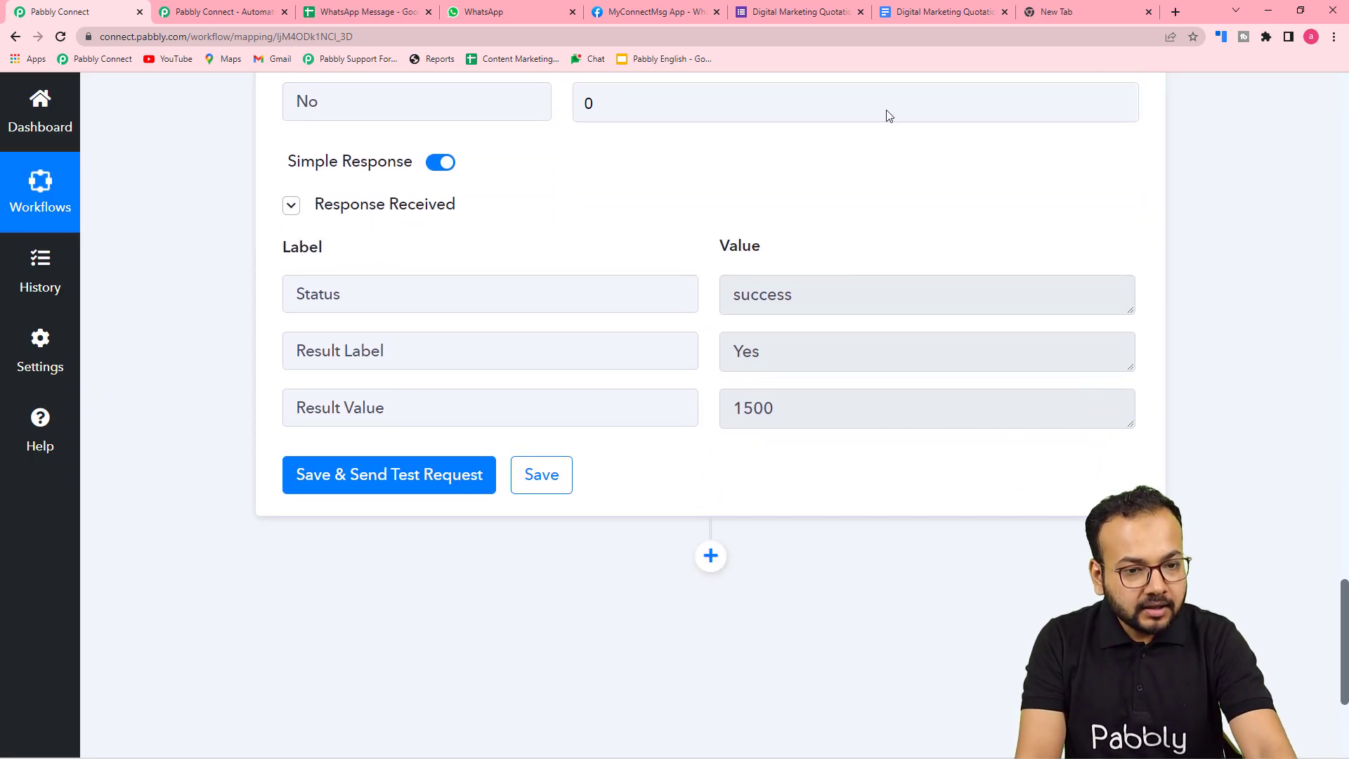
Step: Review the form's service questions and the amount and total placeholders in the Digital Marketing Quotation document
{"action": "left_click", "coordinate": [811, 11]}
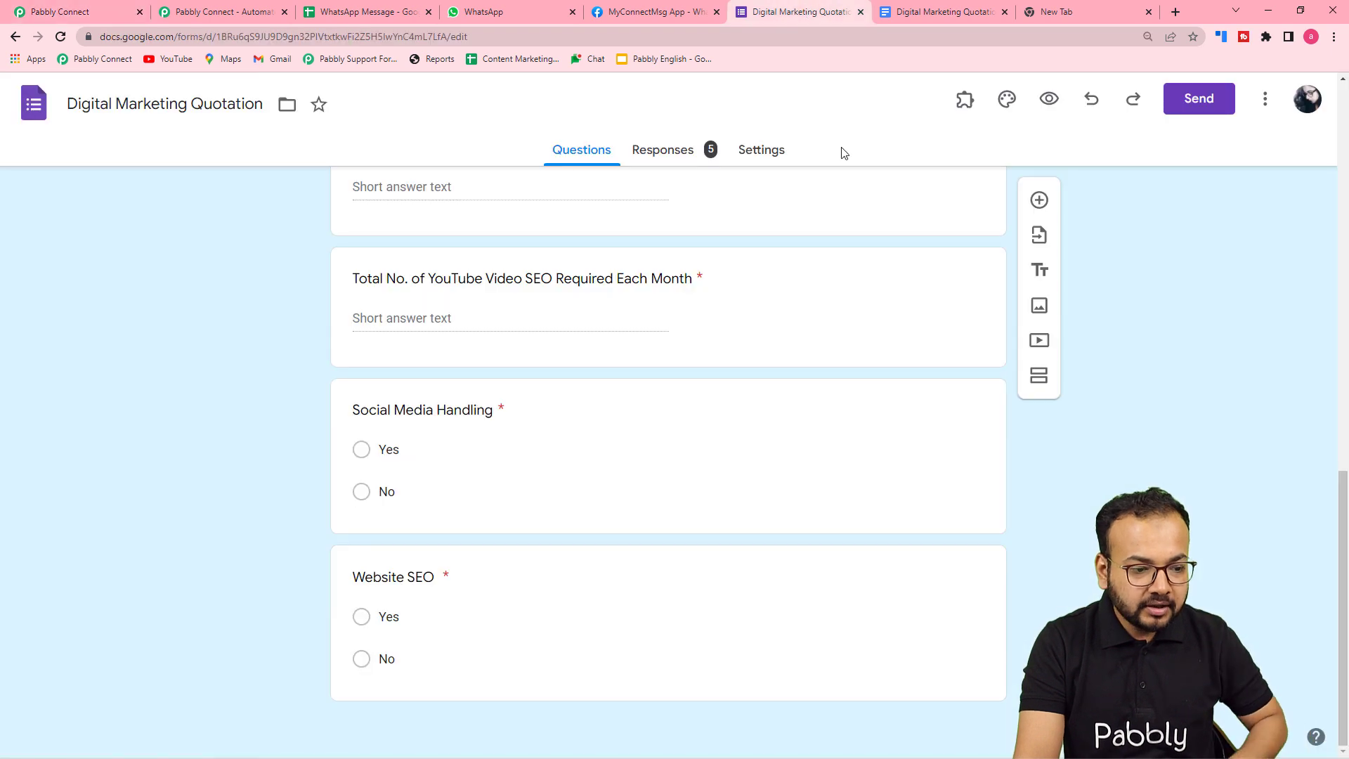
{"action": "left_click", "coordinate": [926, 10]}
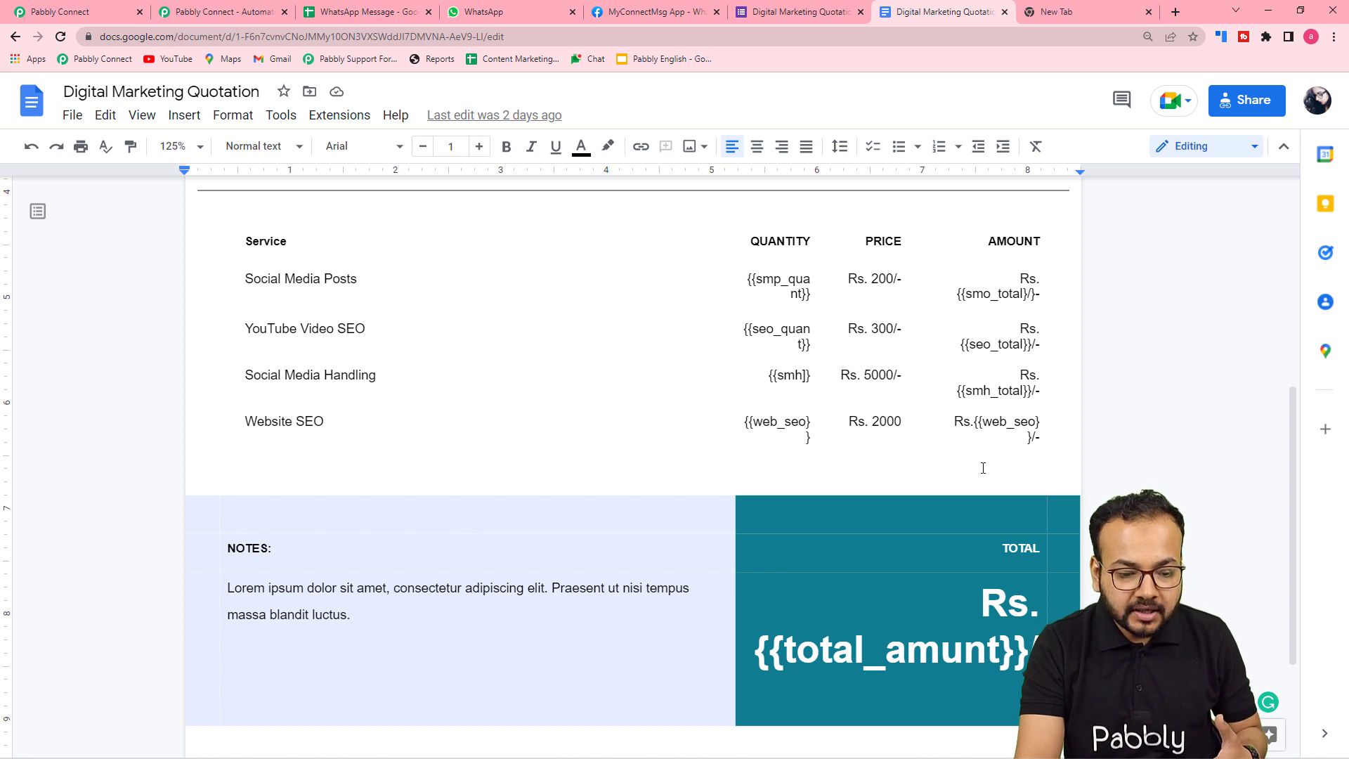
{"action": "scroll", "coordinate": [983, 468], "scroll_direction": "down", "scroll_amount": 3}
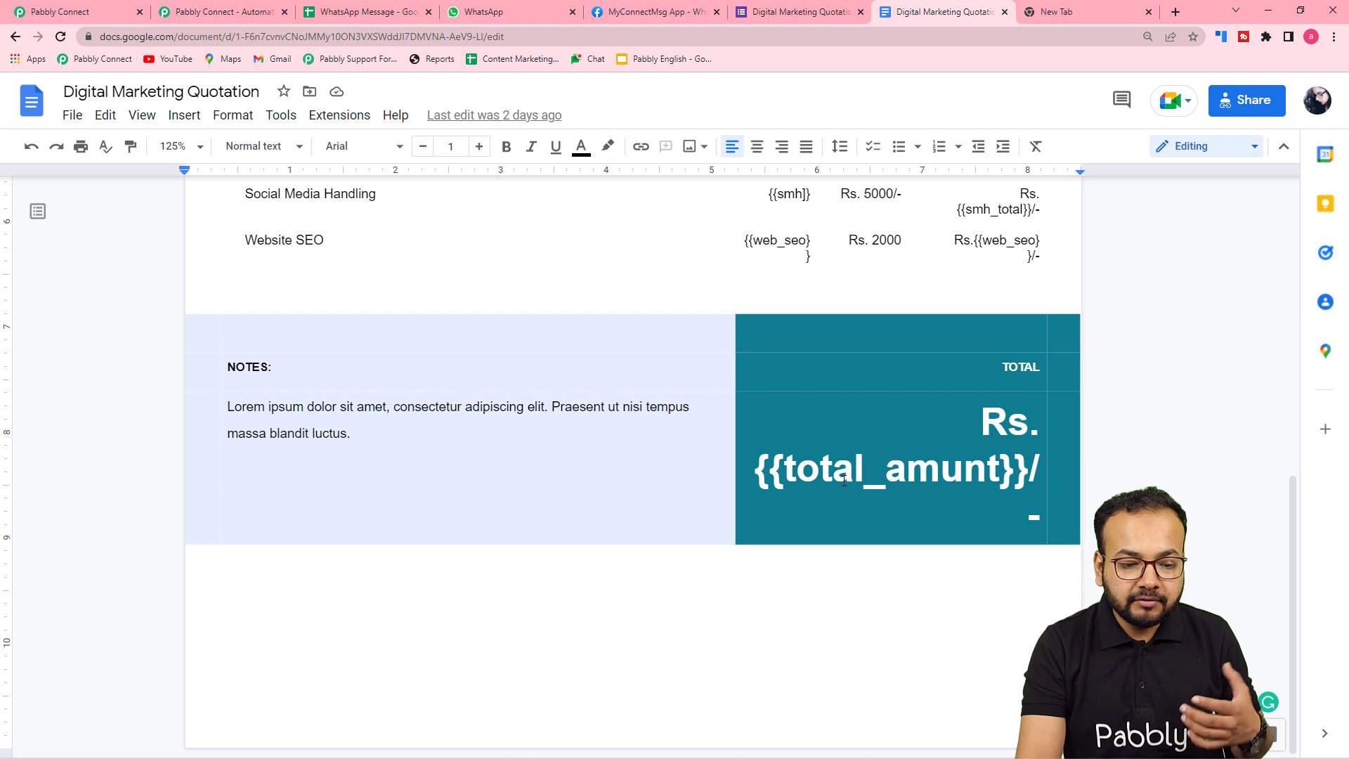
{"action": "left_click", "coordinate": [88, 14]}
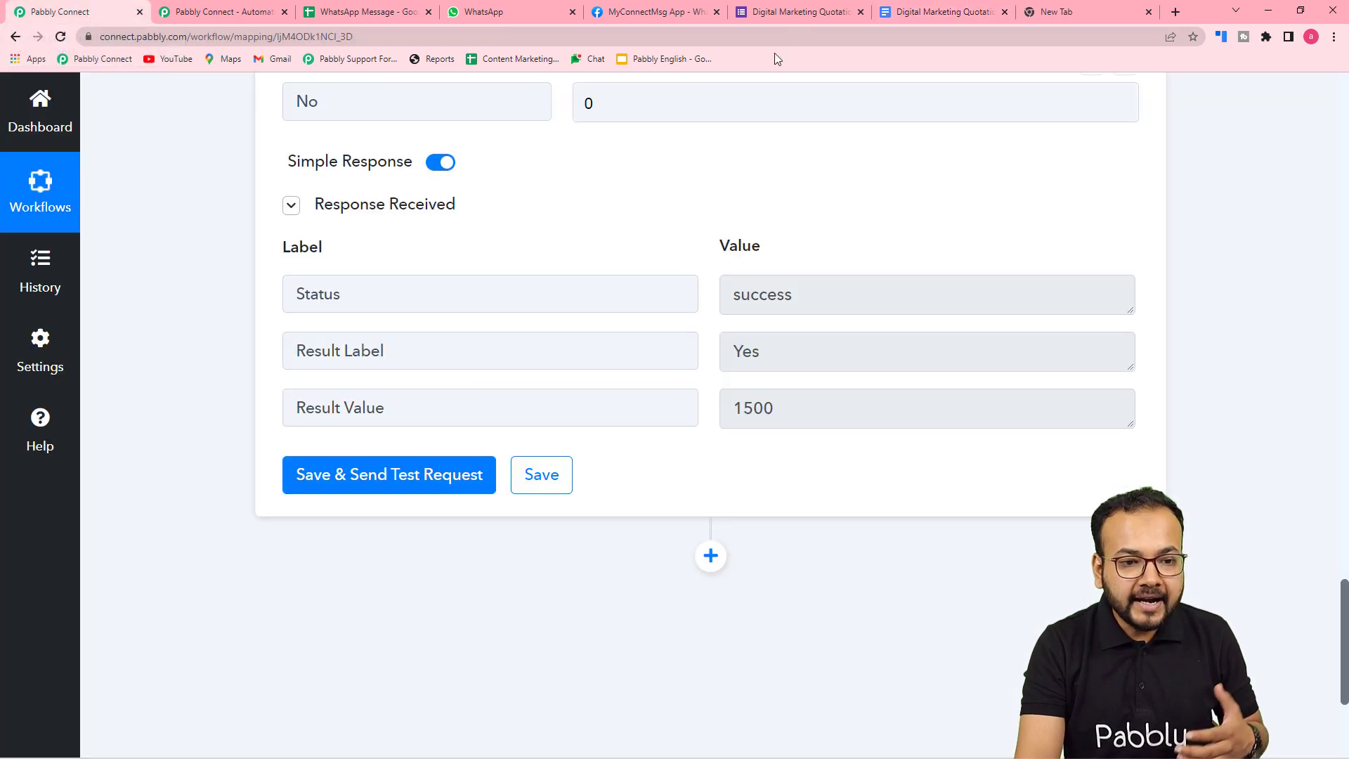
{"action": "left_click", "coordinate": [895, 10]}
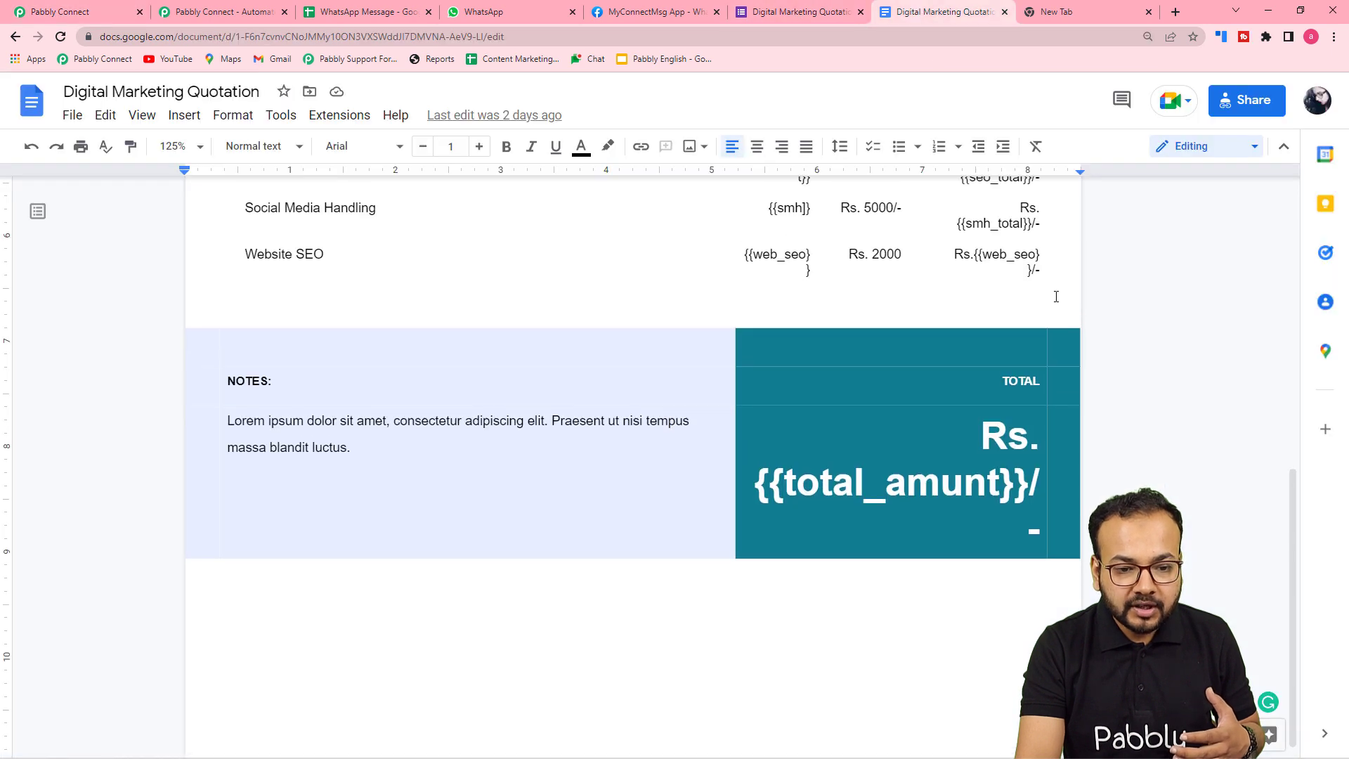
{"action": "scroll", "coordinate": [1006, 400], "scroll_direction": "up", "scroll_amount": 8}
{"action": "scroll", "coordinate": [1006, 400], "scroll_direction": "down", "scroll_amount": 4}
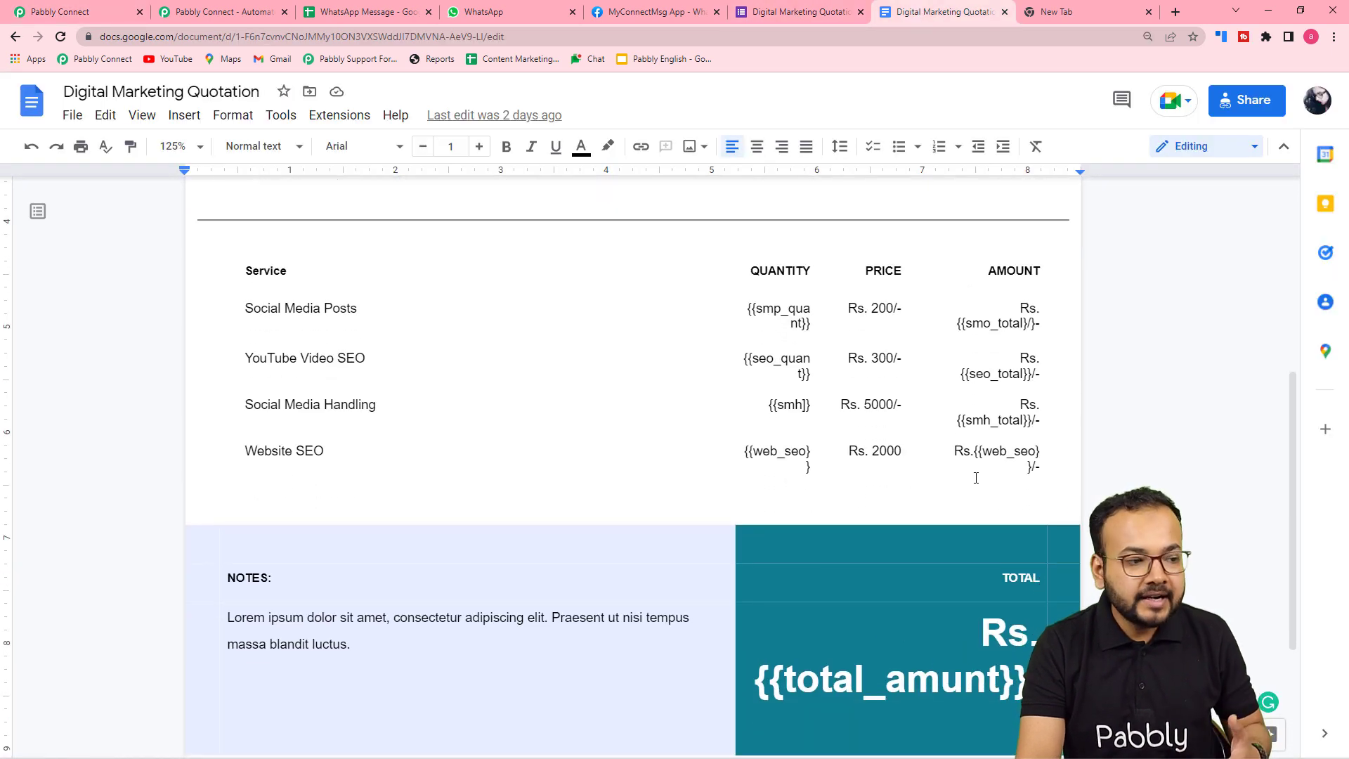
Step: Back in Pabbly Connect, add a Number Formatter action with the Perform Math Operation event after the last lookup and connect it
{"action": "left_click", "coordinate": [40, 8]}
{"action": "scroll", "coordinate": [140, 315], "scroll_direction": "down", "scroll_amount": 5}
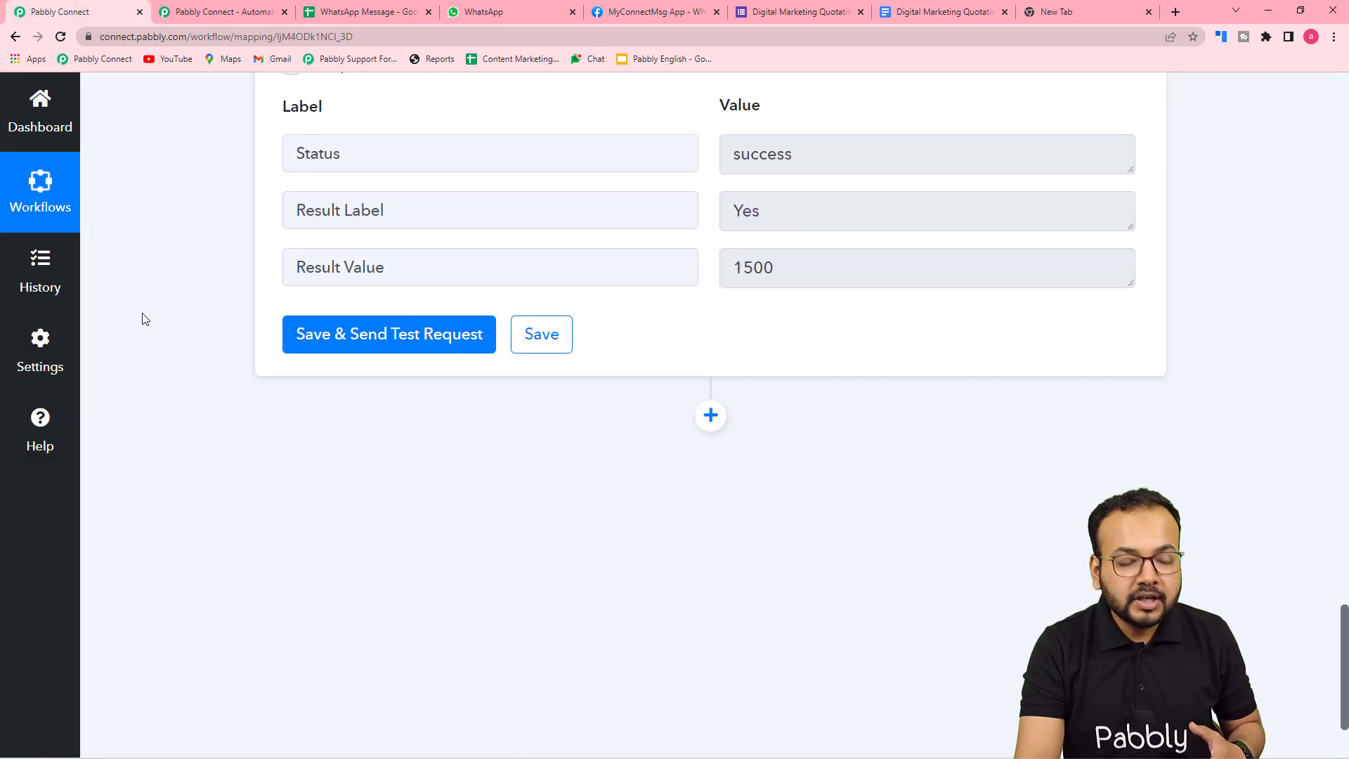
{"action": "left_click", "coordinate": [710, 269]}
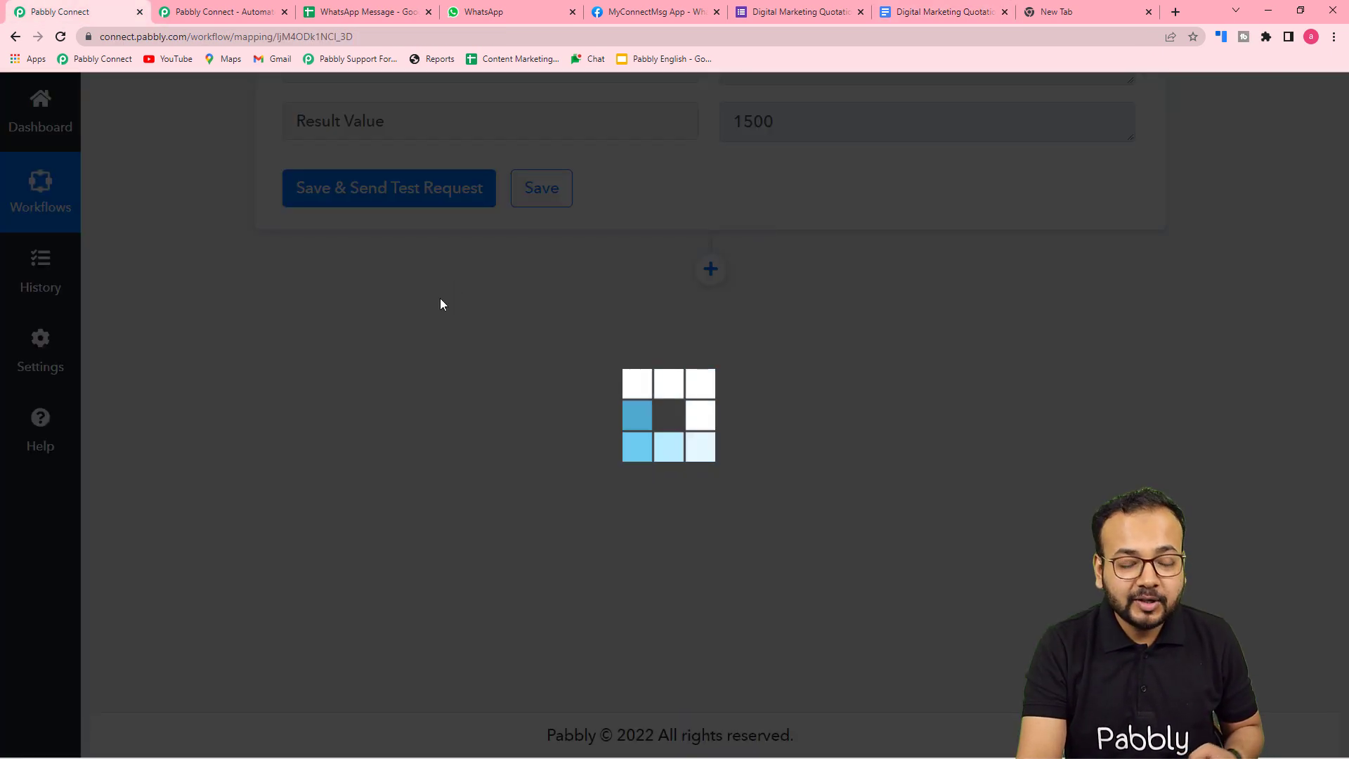
{"action": "scroll", "coordinate": [439, 302], "scroll_direction": "down", "scroll_amount": 5}
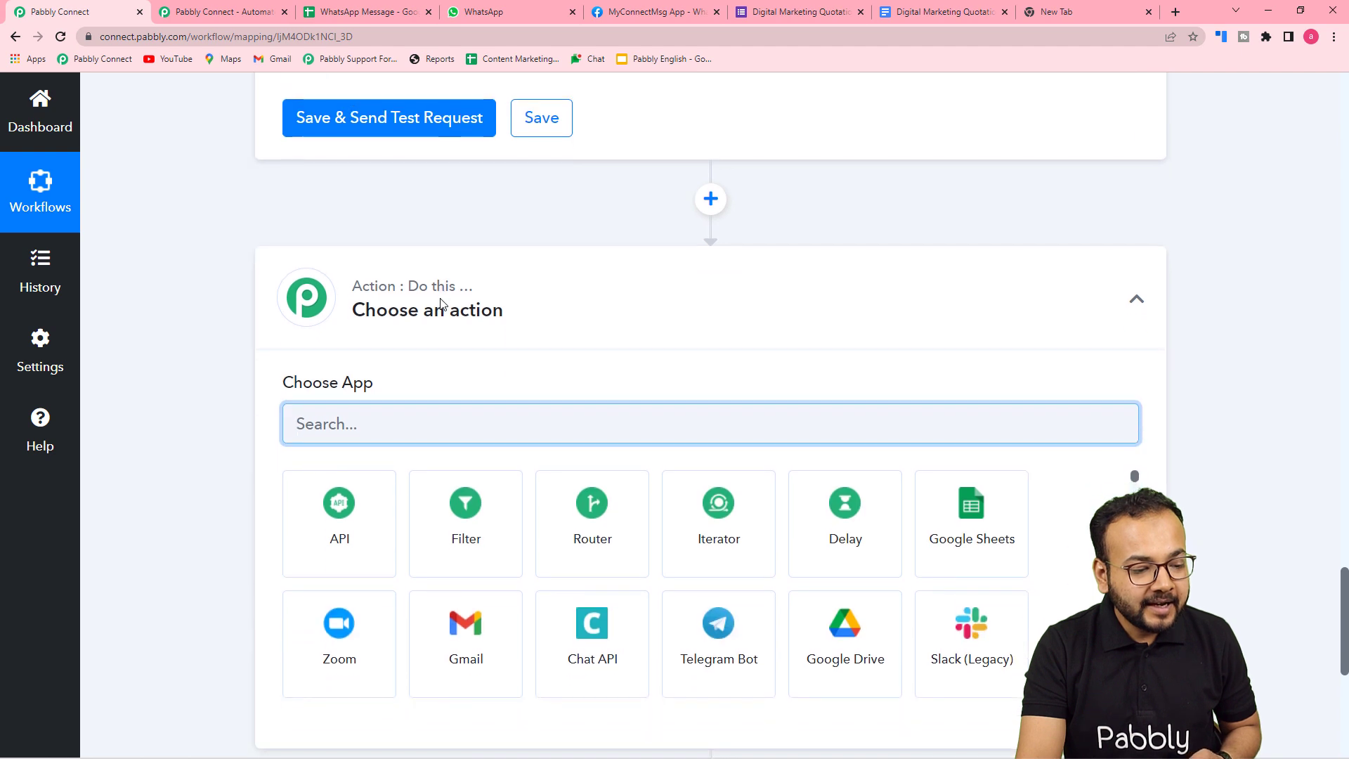
{"action": "type", "text": "num"}
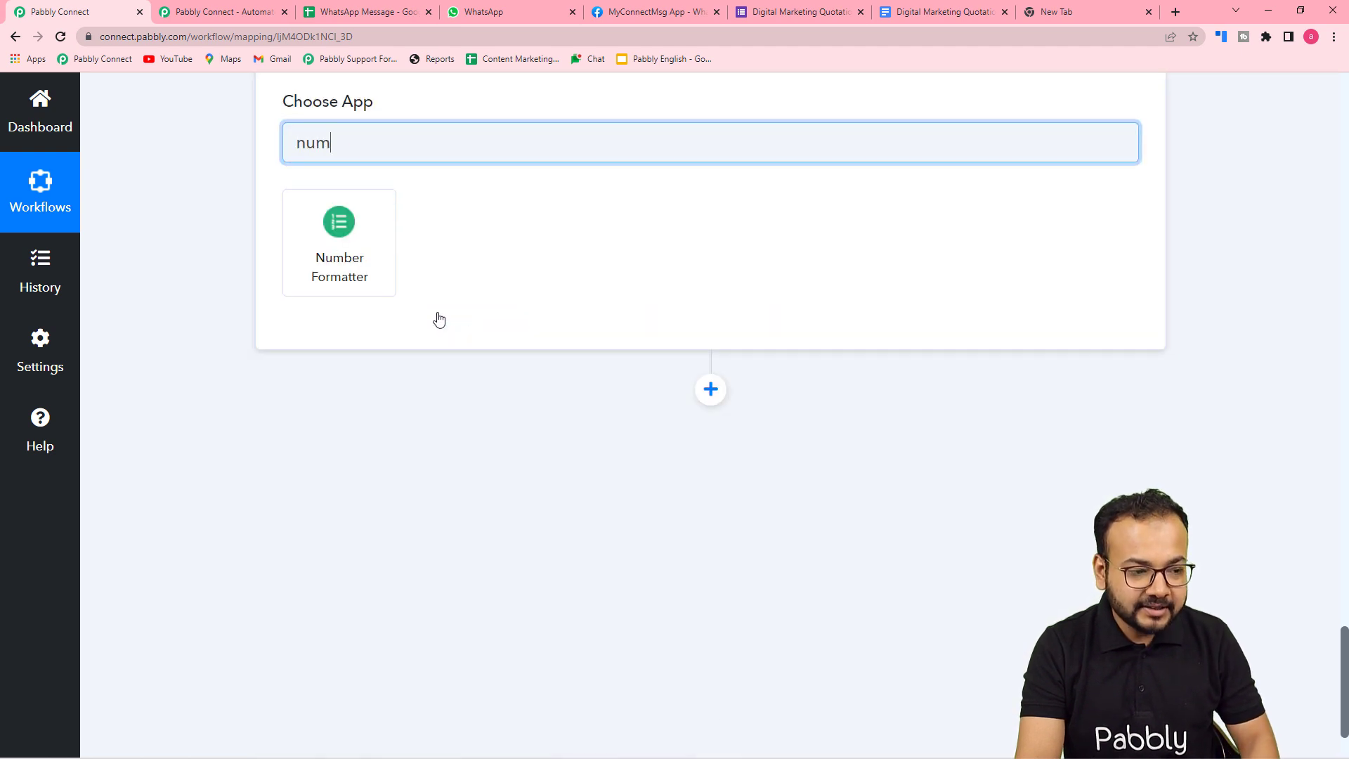
{"action": "left_click", "coordinate": [379, 288]}
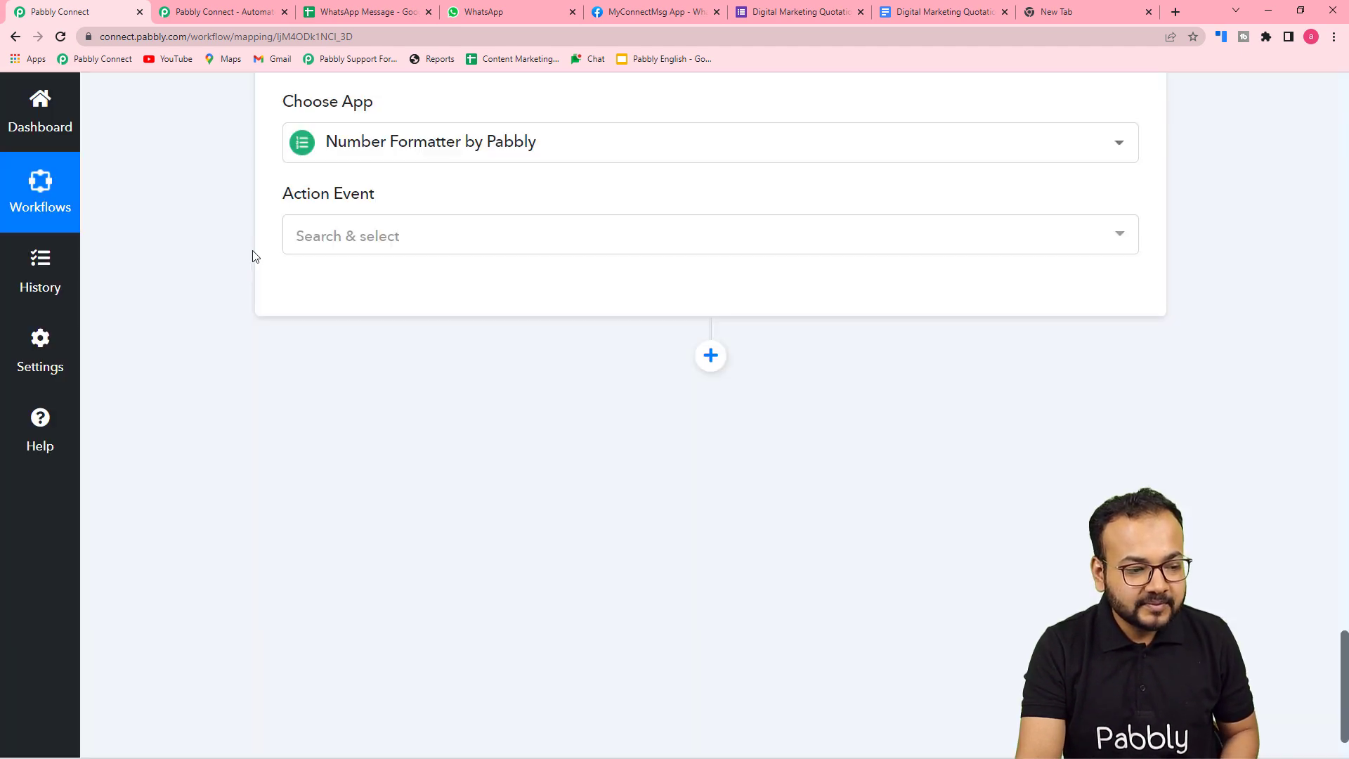
{"action": "left_click", "coordinate": [438, 246]}
{"action": "left_click", "coordinate": [430, 499]}
{"action": "left_click", "coordinate": [344, 293]}
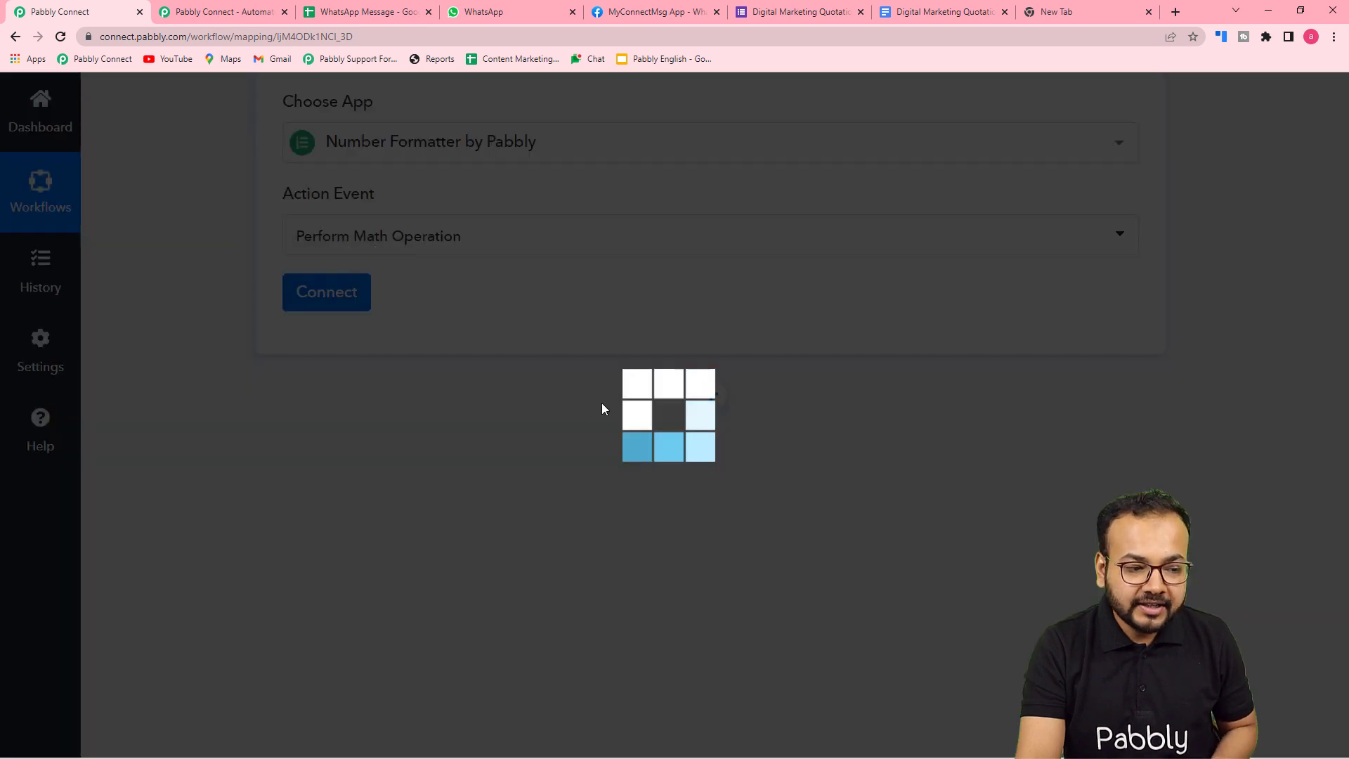
Step: Map the Results of the two earlier Number Formatter steps, 2 and 3, as comma-separated Numbers for the Add operation
{"action": "scroll", "coordinate": [394, 411], "scroll_direction": "down", "scroll_amount": 3}
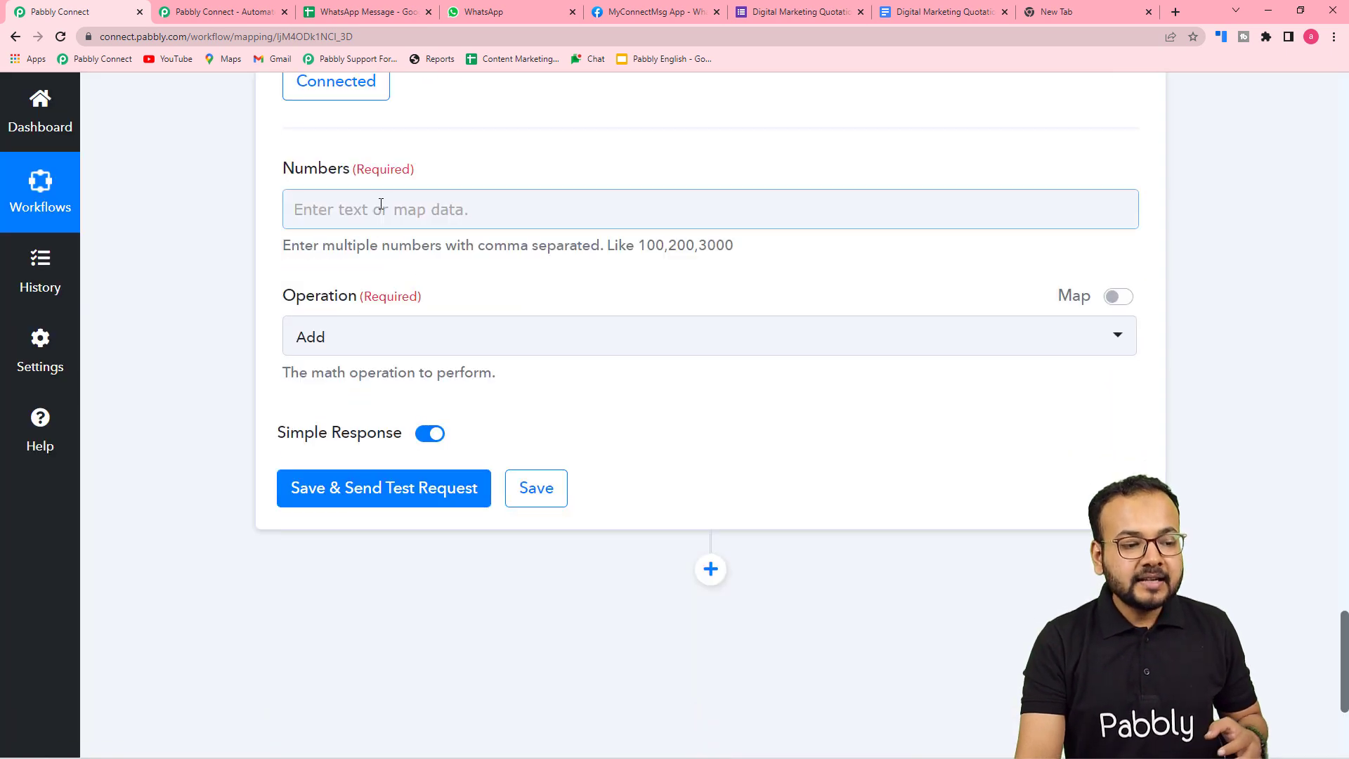
{"action": "scroll", "coordinate": [656, 310], "scroll_direction": "up", "scroll_amount": 5}
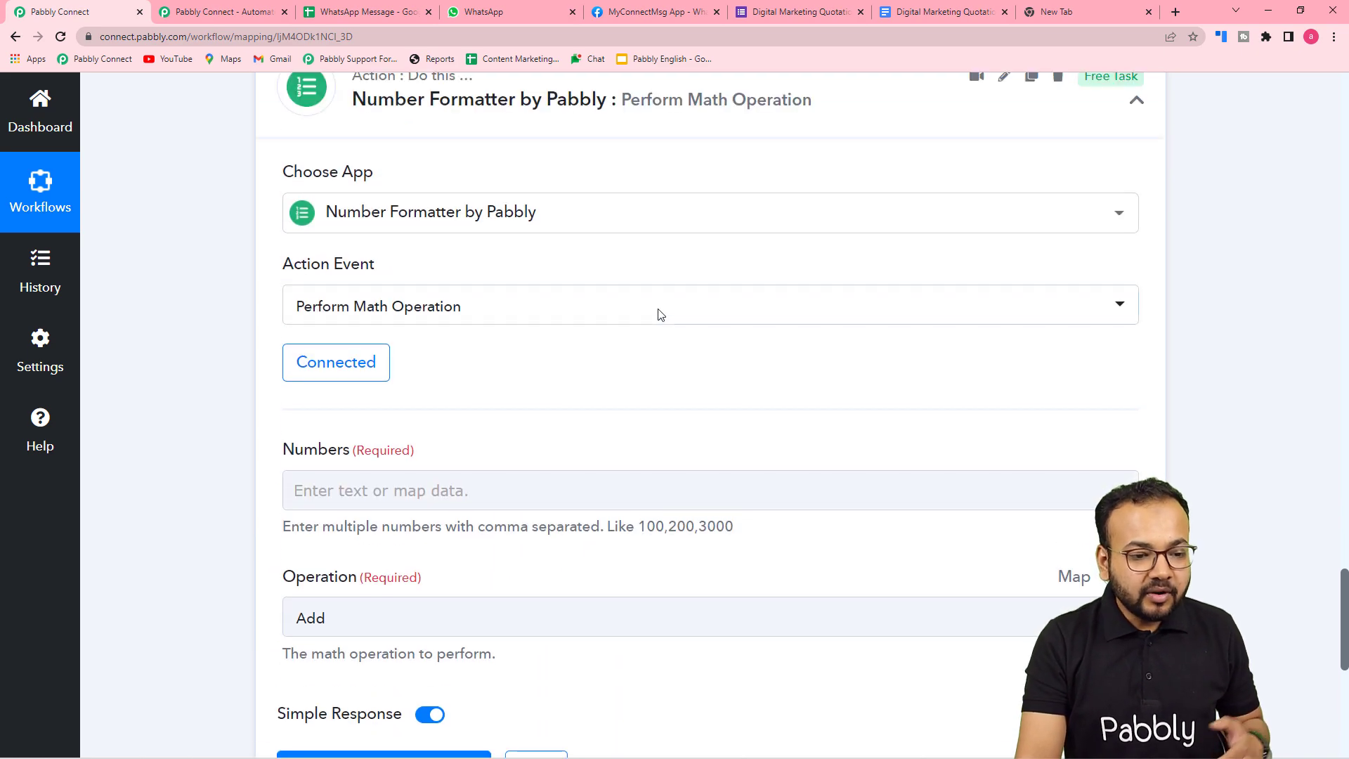
{"action": "scroll", "coordinate": [659, 315], "scroll_direction": "down", "scroll_amount": 4}
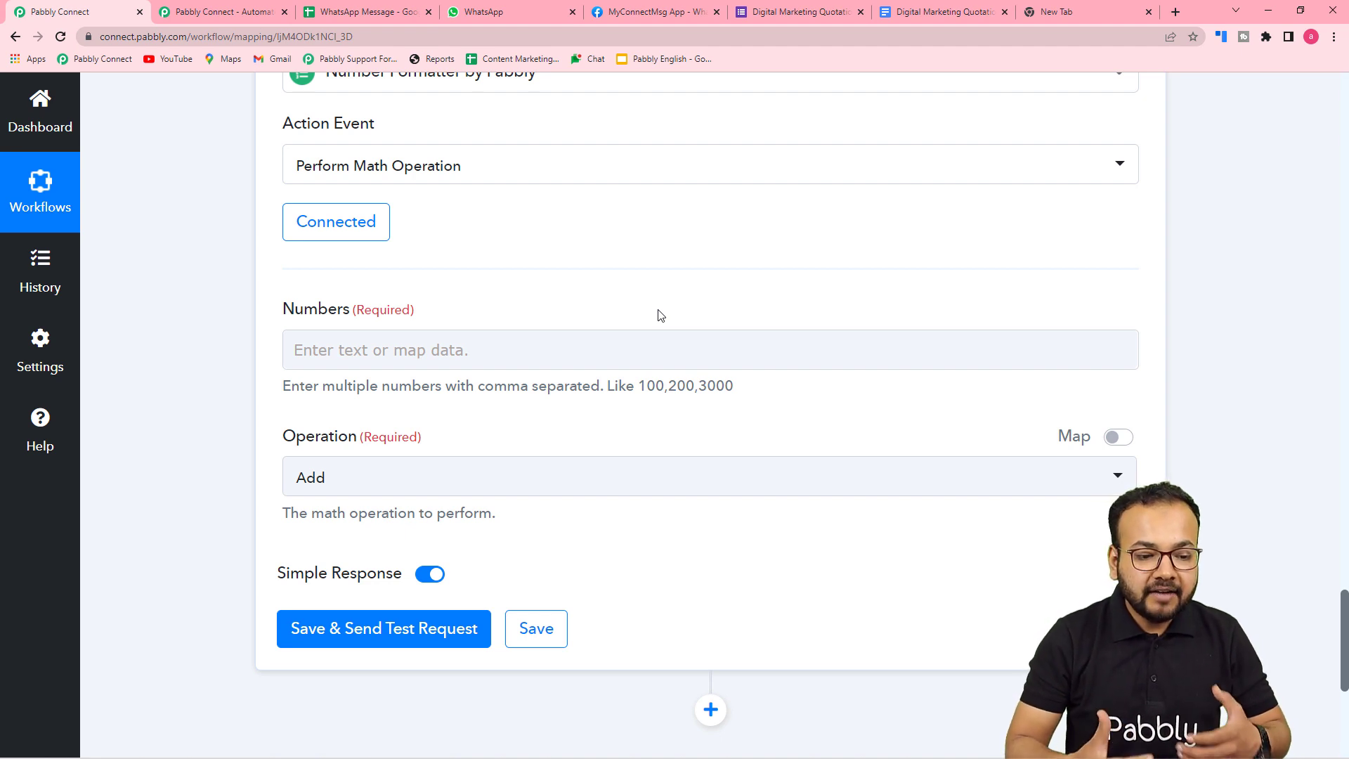
{"action": "scroll", "coordinate": [626, 332], "scroll_direction": "down", "scroll_amount": 3}
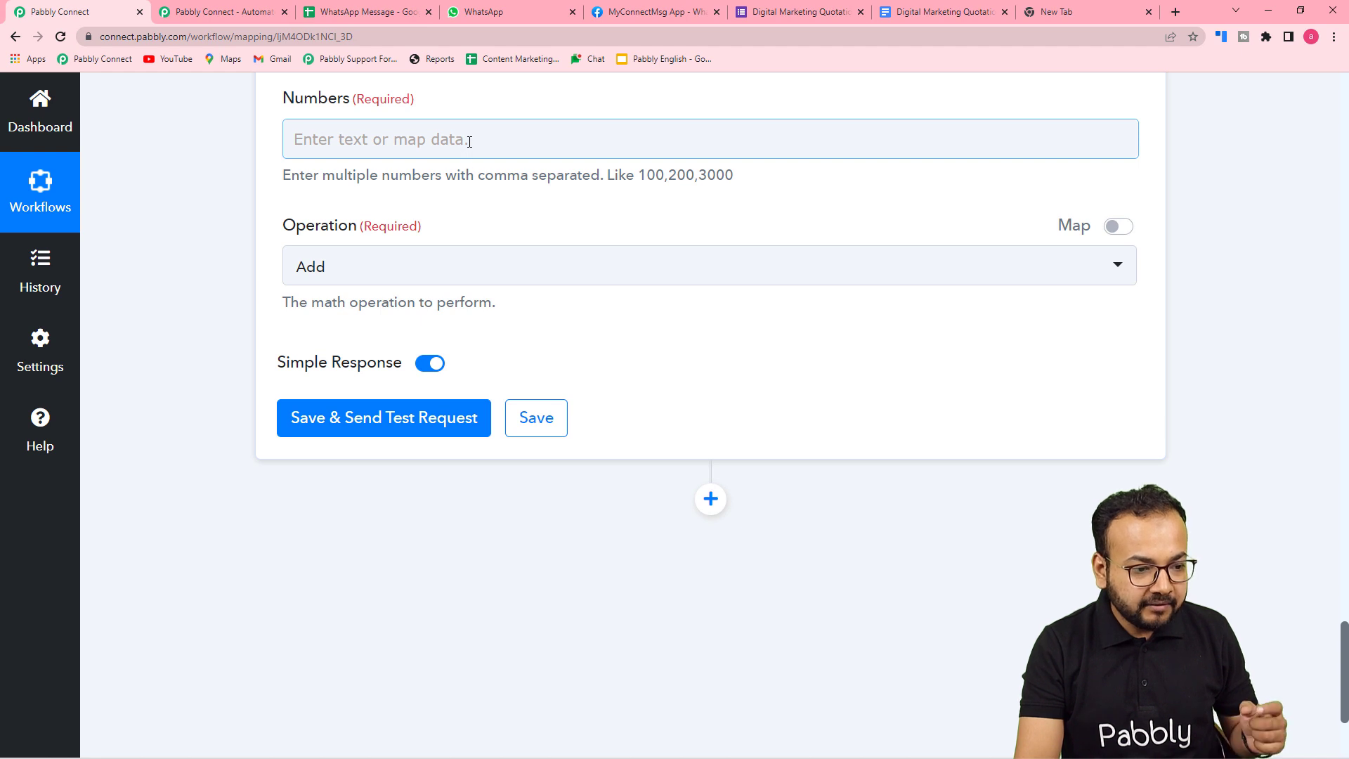
{"action": "left_click", "coordinate": [469, 142]}
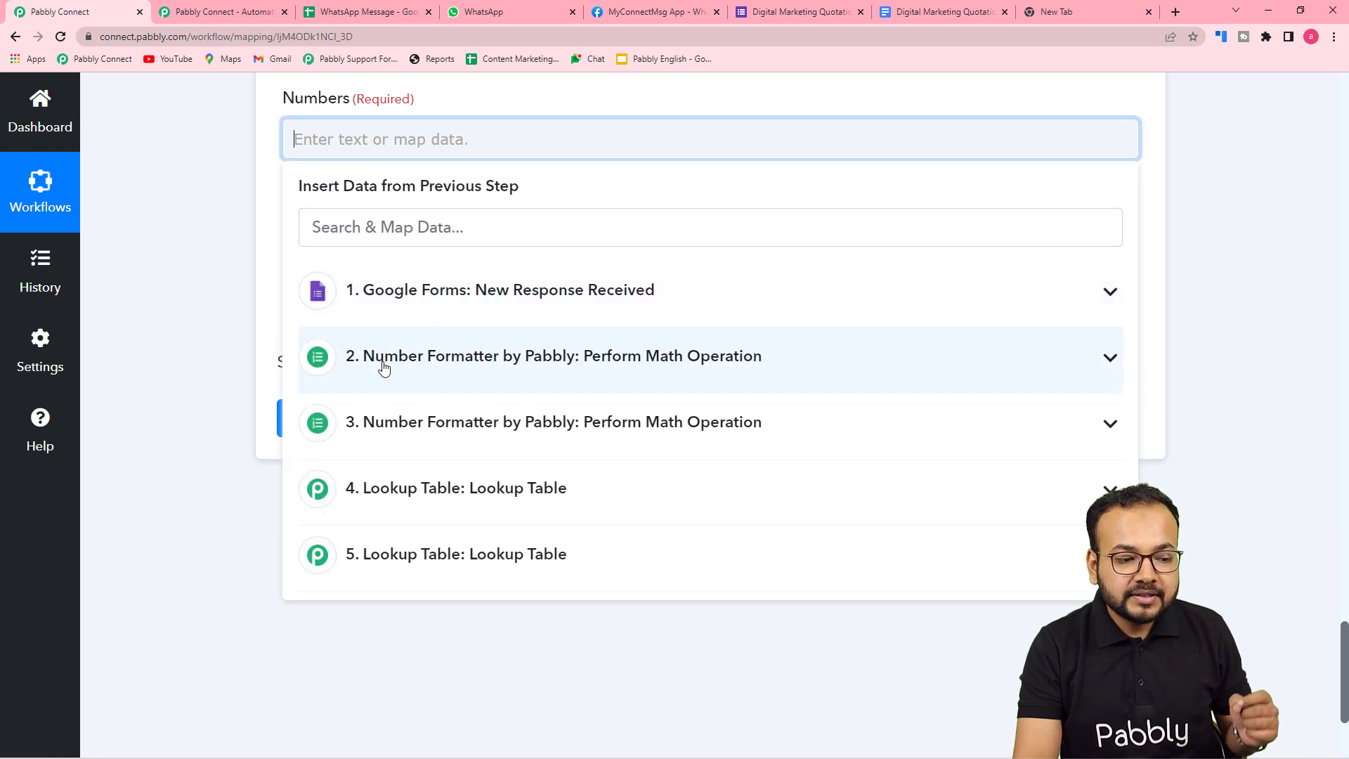
{"action": "left_click", "coordinate": [439, 367]}
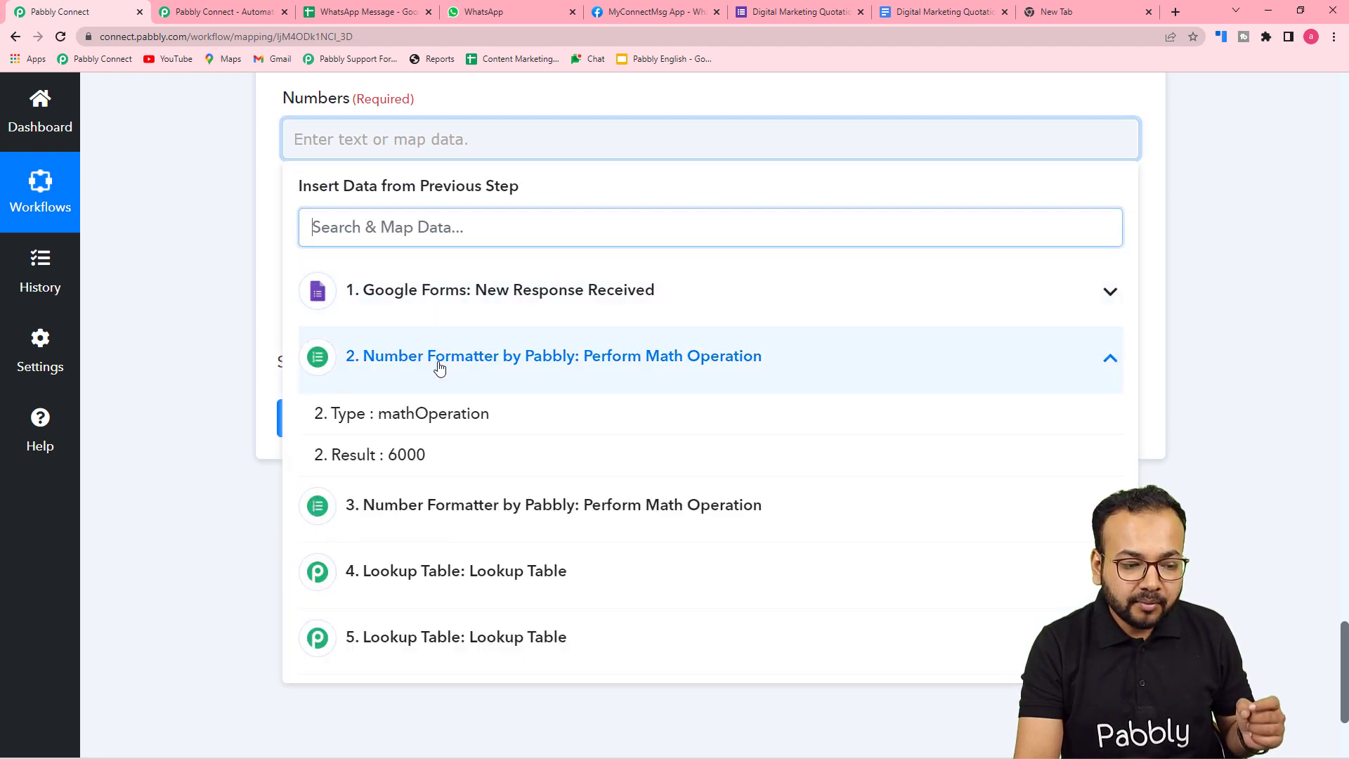
{"action": "left_click", "coordinate": [412, 455]}
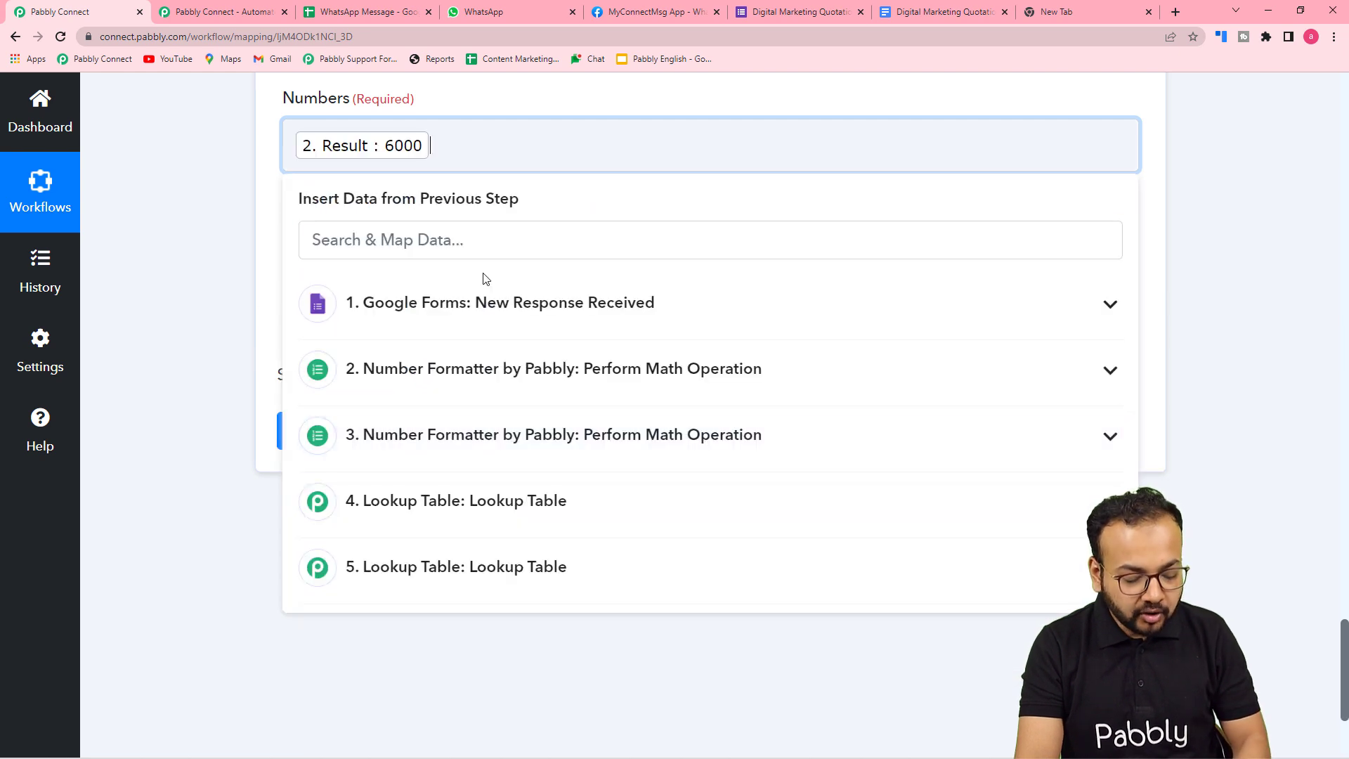
{"action": "scroll", "coordinate": [436, 367], "scroll_direction": "down", "scroll_amount": 3}
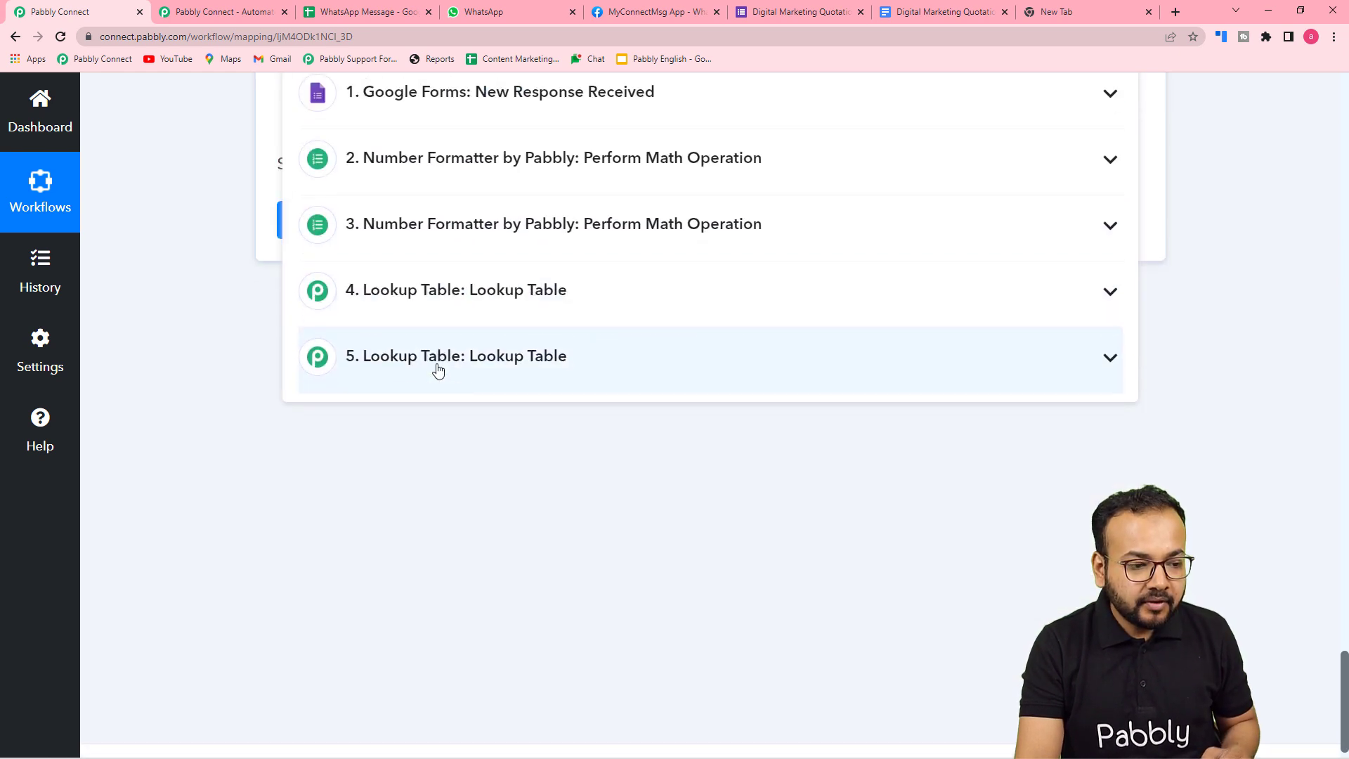
{"action": "left_click", "coordinate": [458, 253]}
{"action": "scroll", "coordinate": [437, 495], "scroll_direction": "down", "scroll_amount": 3}
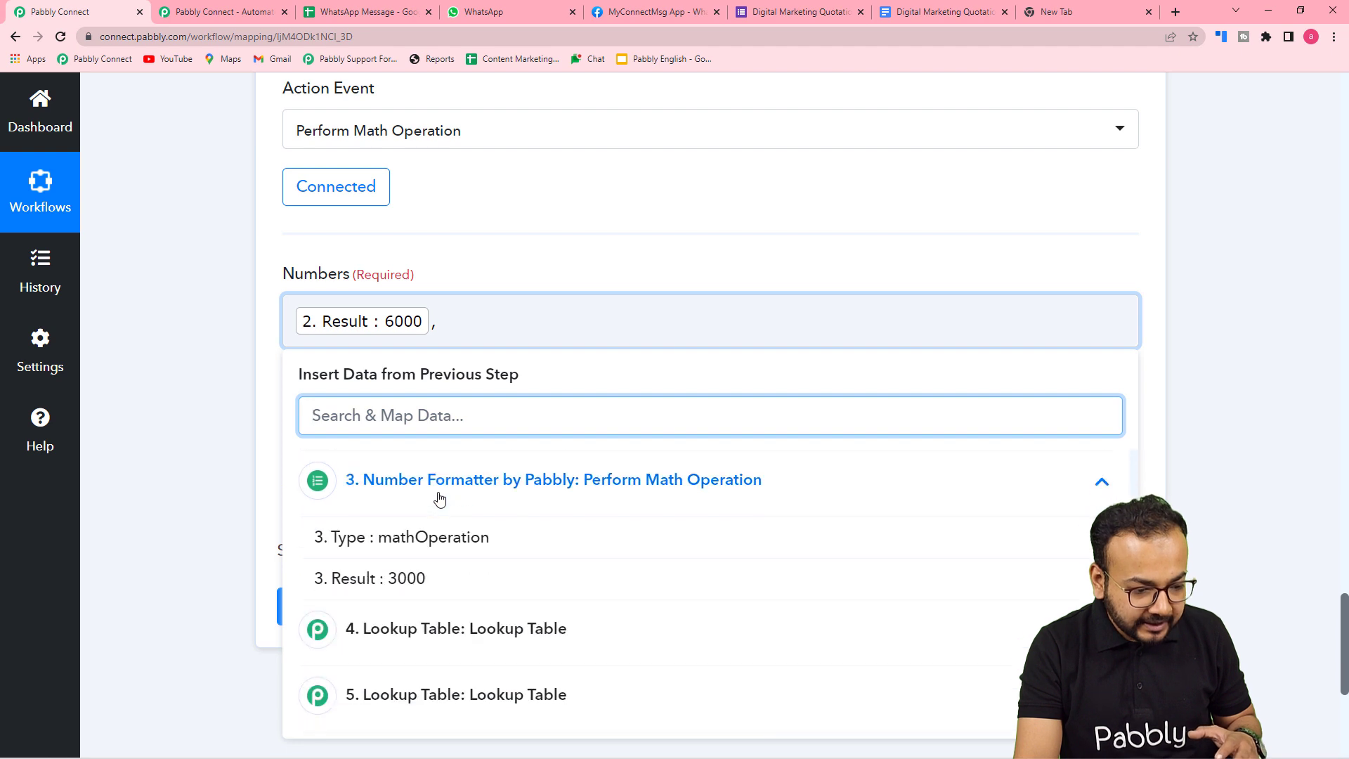
{"action": "left_click", "coordinate": [416, 585]}
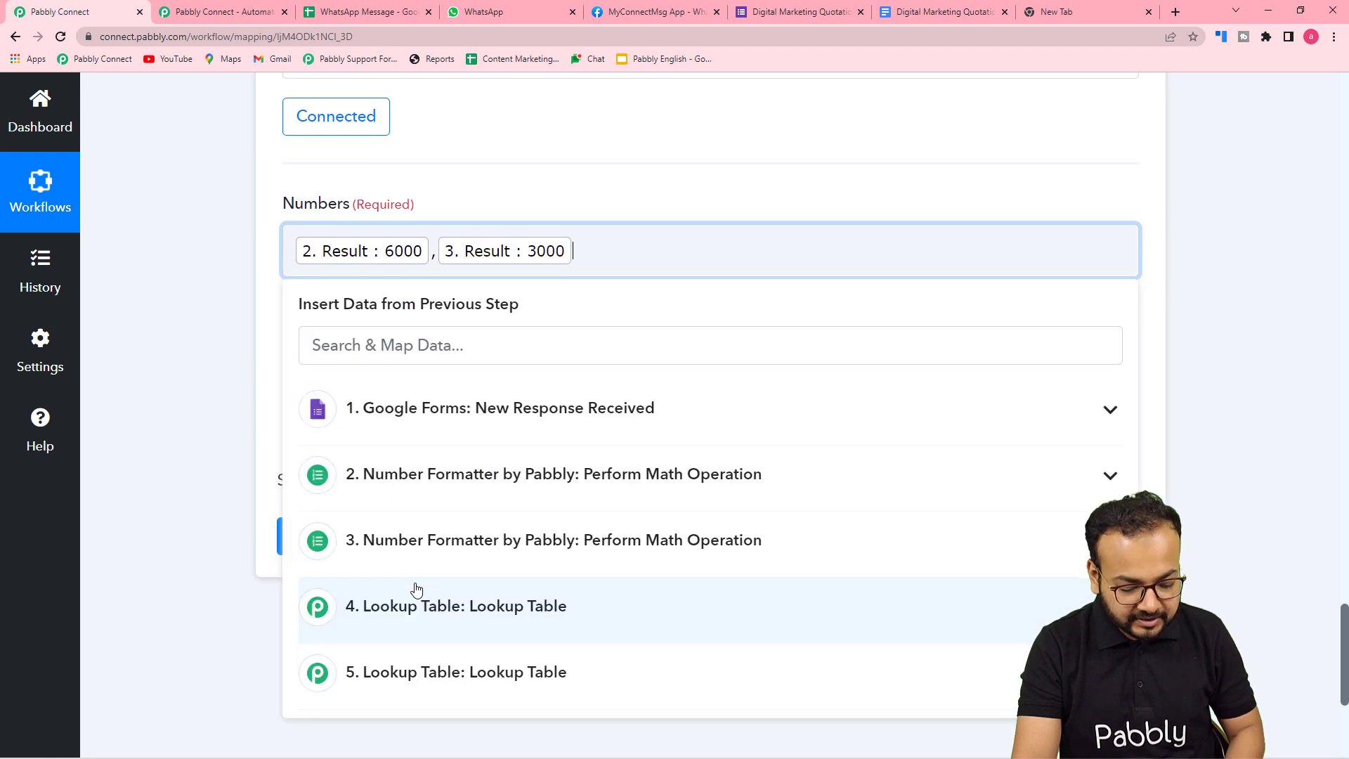
Step: Append the Result Values of Lookup Table steps 4 and 5 to the comma-separated Numbers of the math operation
{"action": "scroll", "coordinate": [421, 576], "scroll_direction": "down", "scroll_amount": 4}
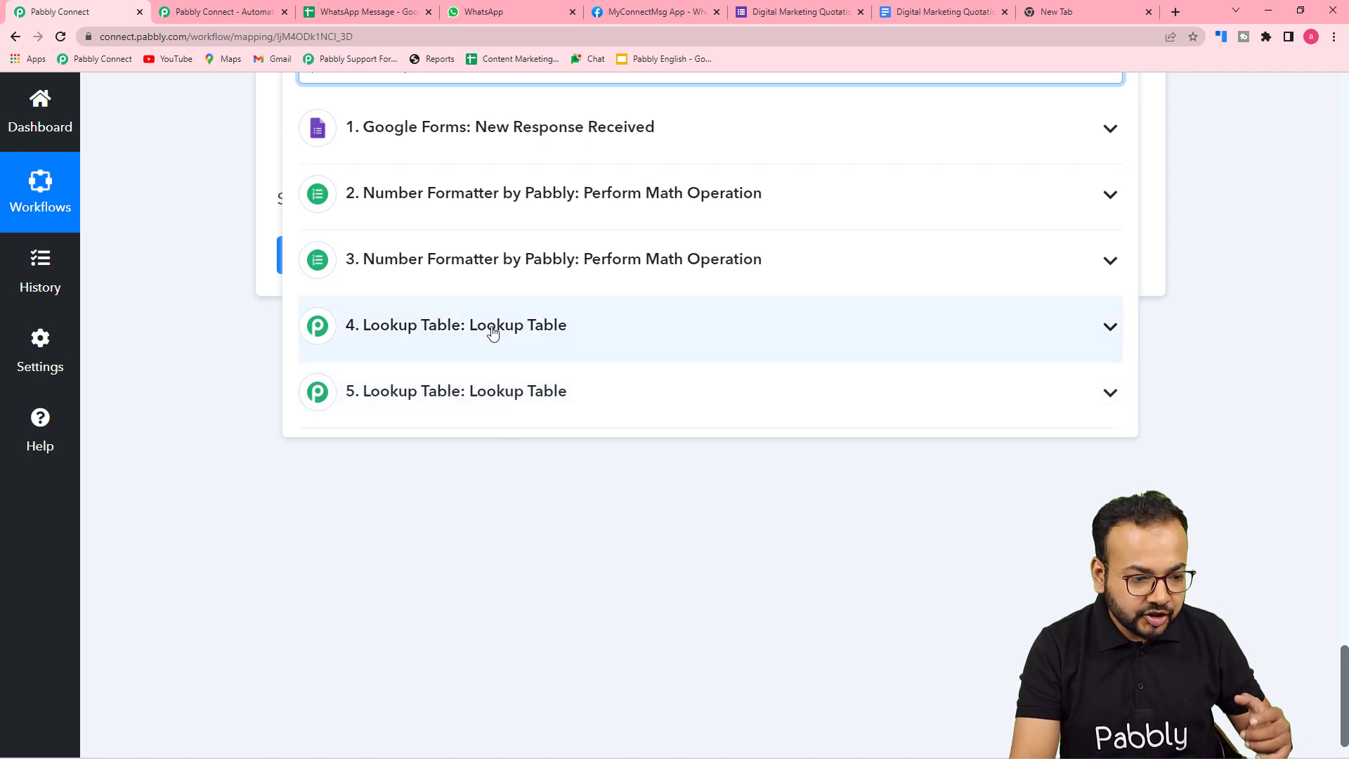
{"action": "left_click", "coordinate": [428, 337]}
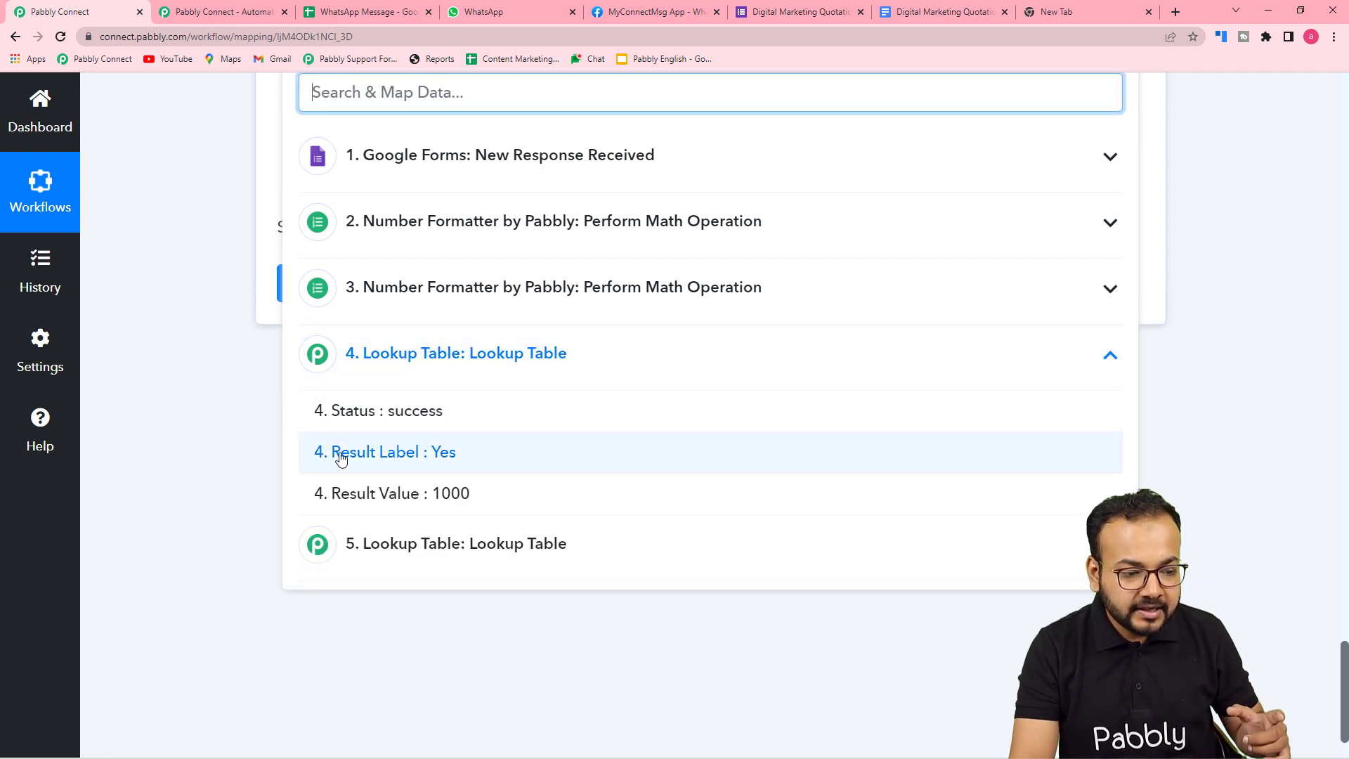
{"action": "left_click", "coordinate": [467, 494]}
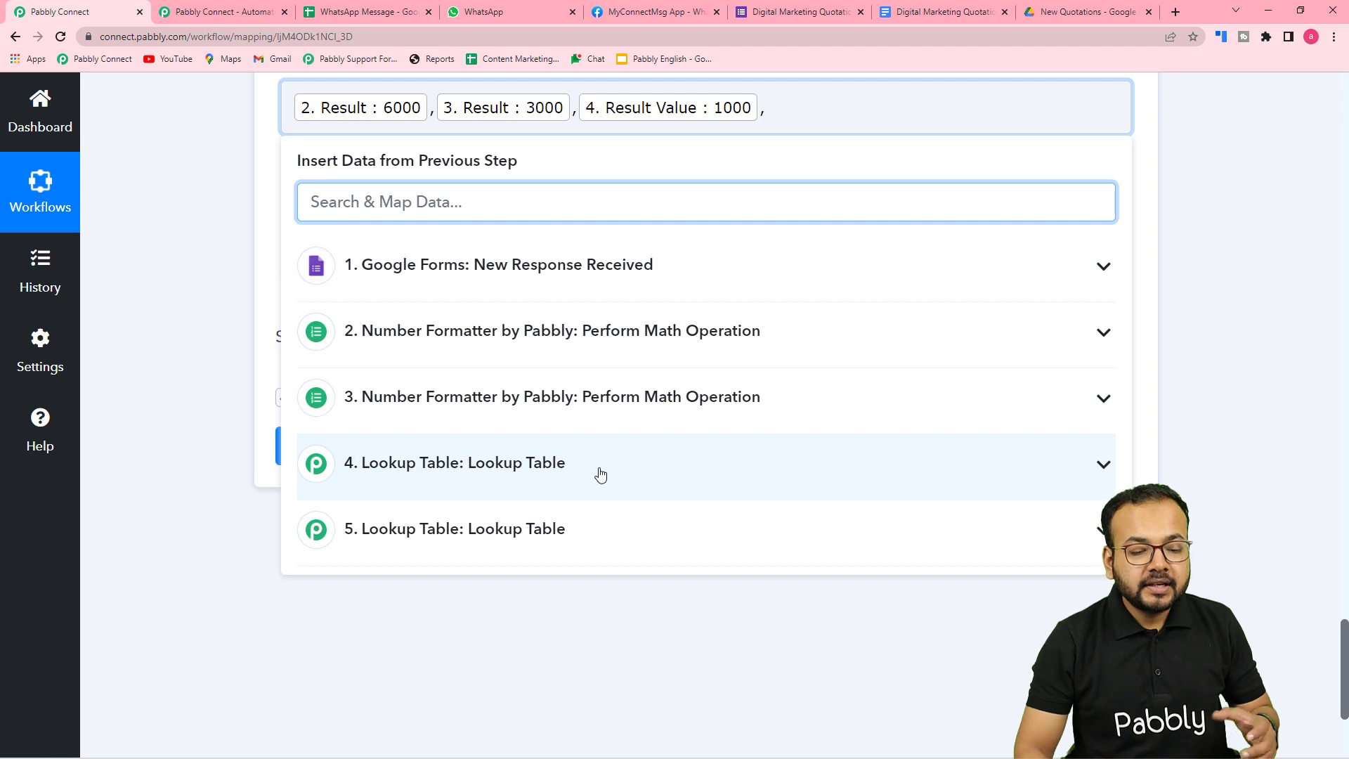
{"action": "left_click", "coordinate": [601, 476]}
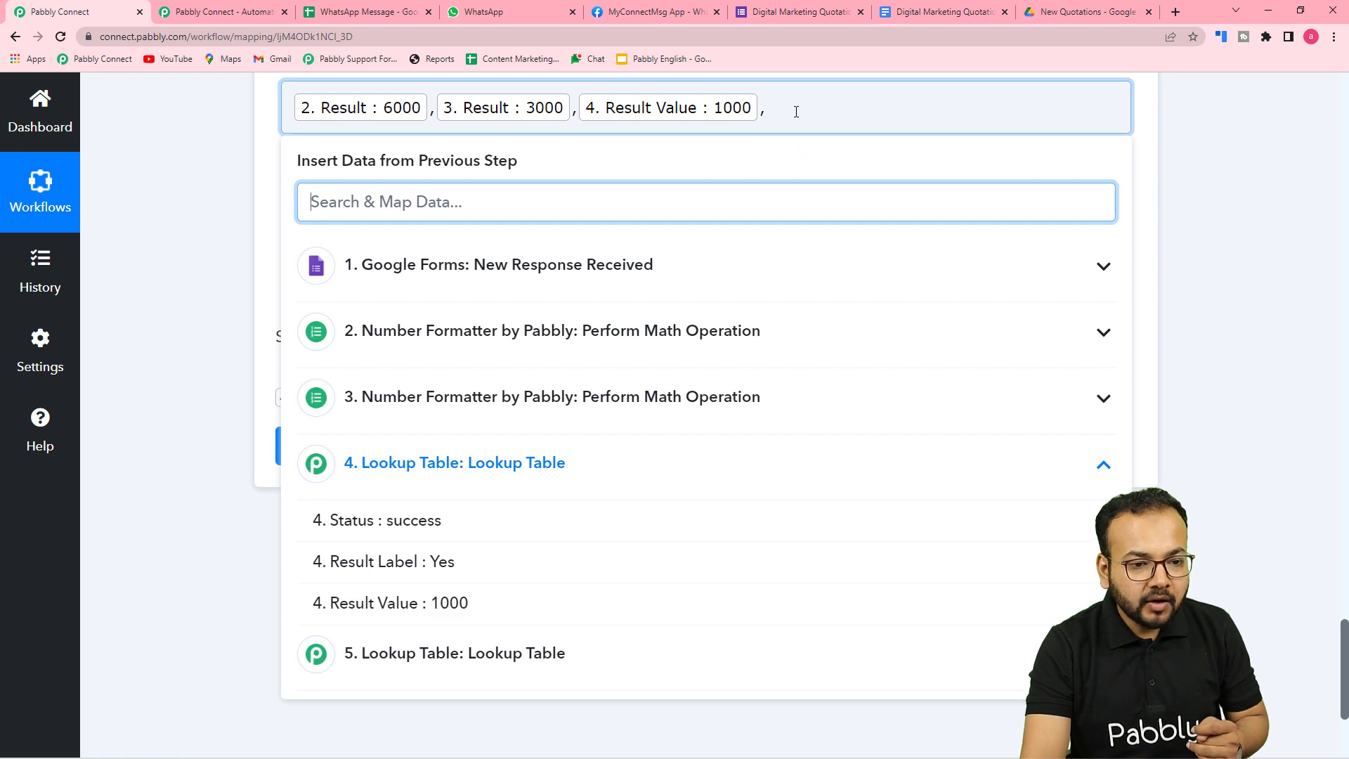
{"action": "scroll", "coordinate": [632, 393], "scroll_direction": "down", "scroll_amount": 2}
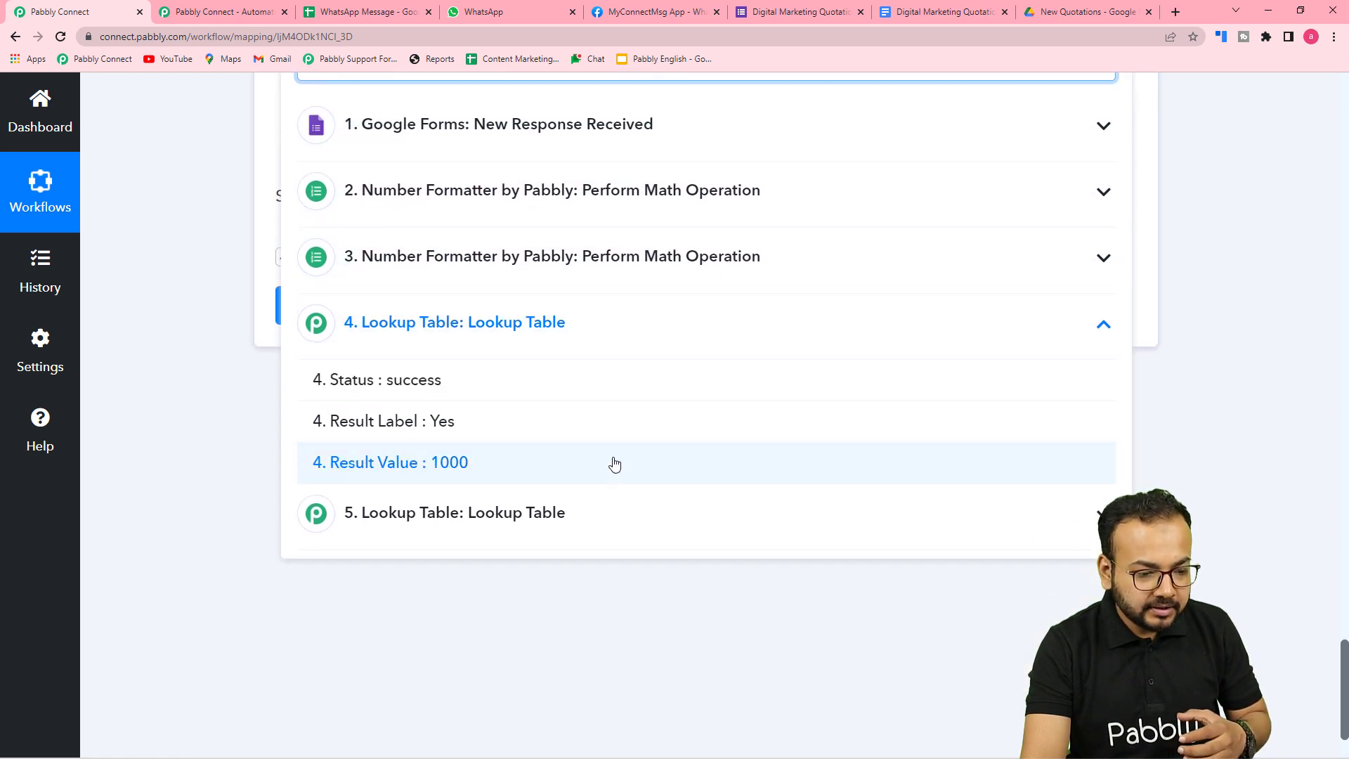
{"action": "left_click", "coordinate": [535, 520]}
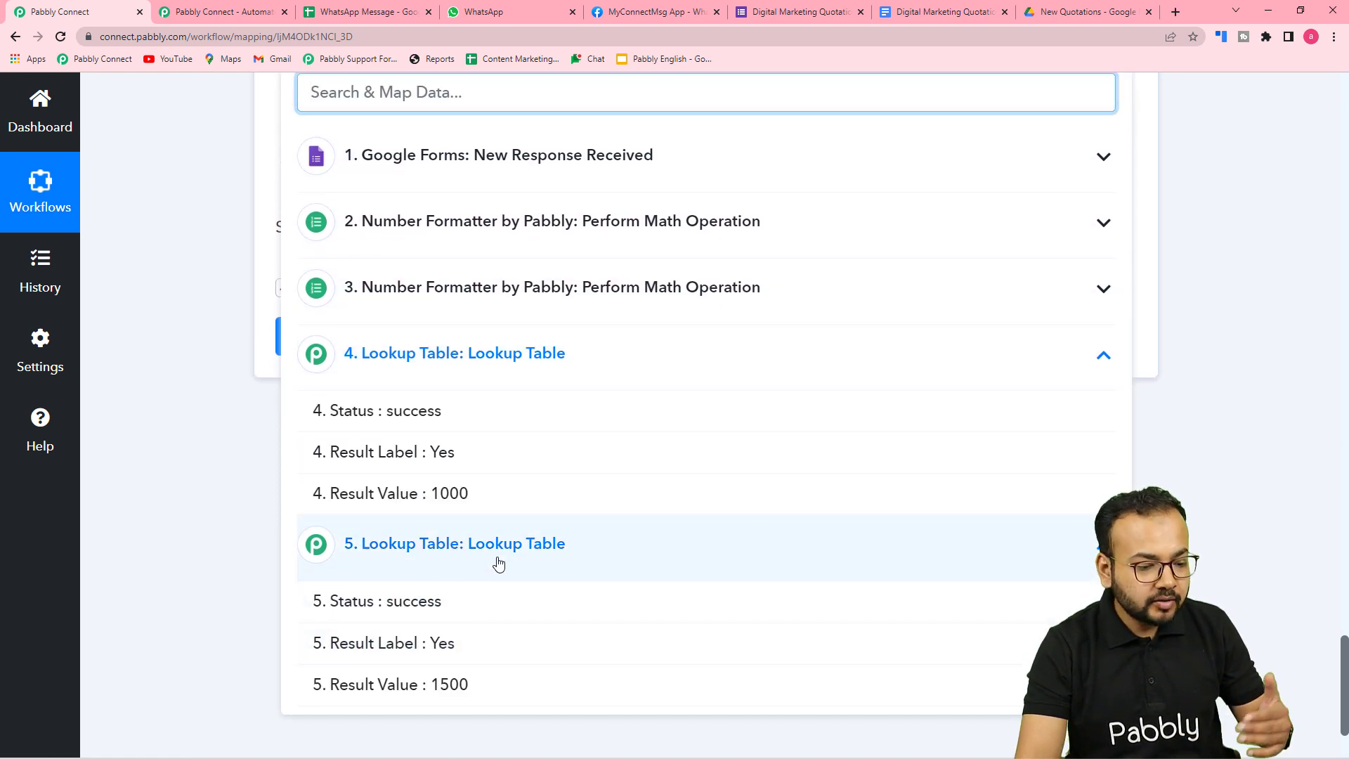
{"action": "left_click", "coordinate": [430, 687]}
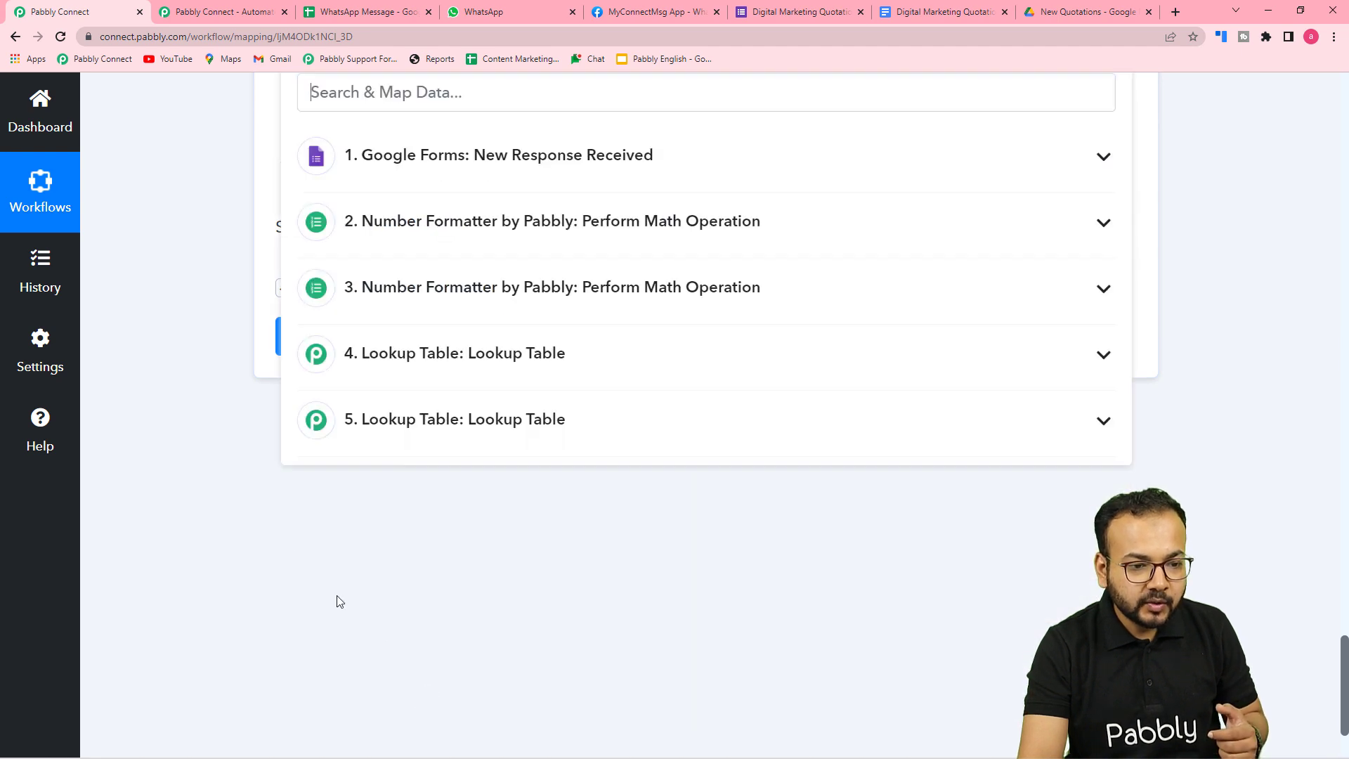
{"action": "left_click", "coordinate": [214, 458]}
{"action": "scroll", "coordinate": [210, 454], "scroll_direction": "up", "scroll_amount": 2}
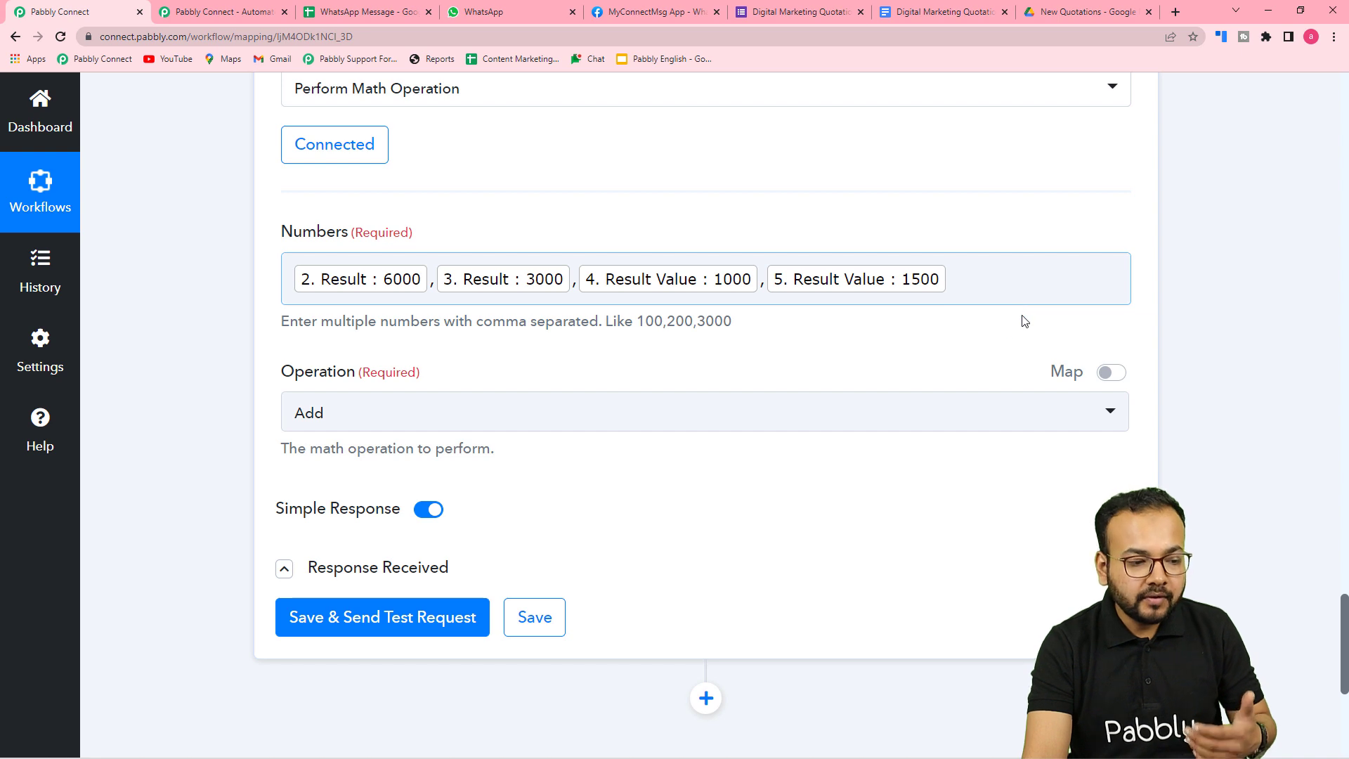
Step: Save the Add calculation with a test request and check the total placeholder in the Digital Marketing Quotation document
{"action": "left_click", "coordinate": [544, 415]}
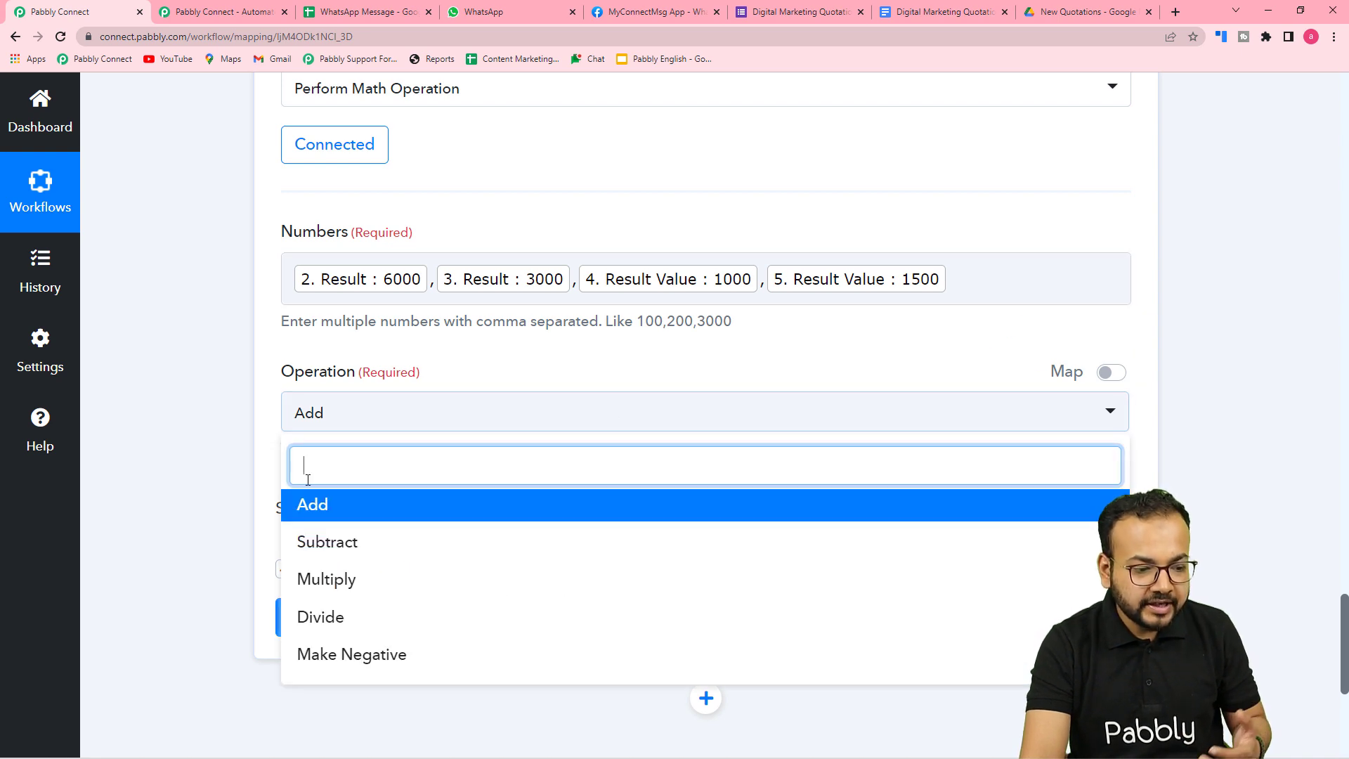
{"action": "left_click", "coordinate": [255, 496]}
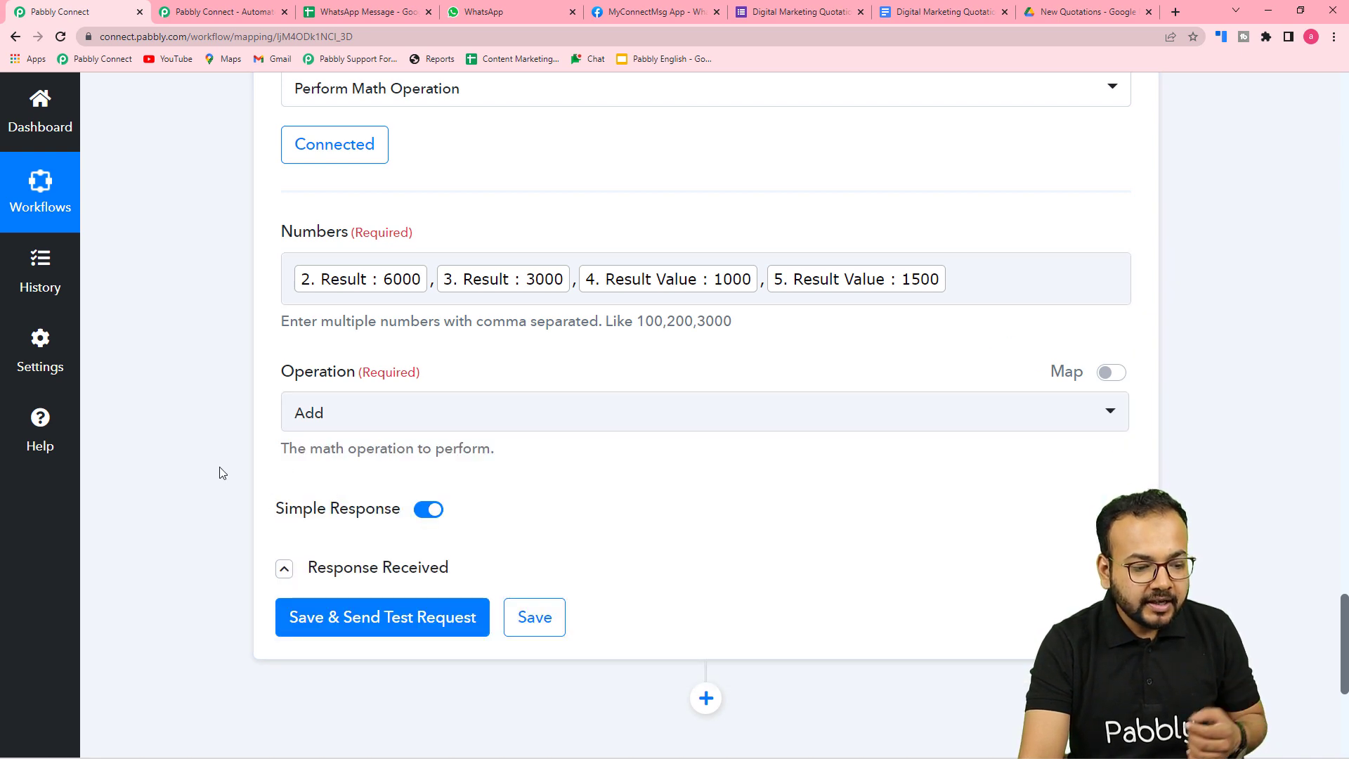
{"action": "scroll", "coordinate": [281, 520], "scroll_direction": "down", "scroll_amount": 2}
{"action": "left_click", "coordinate": [320, 481]}
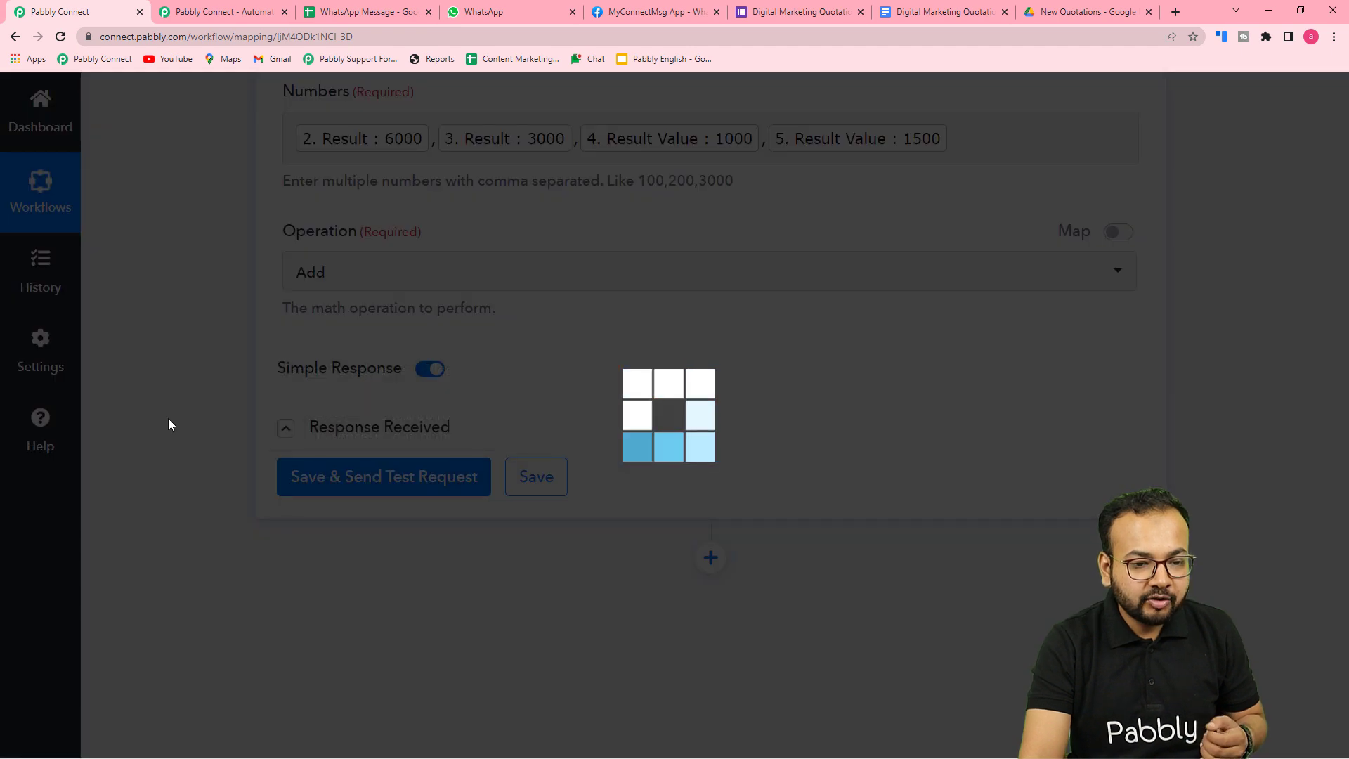
{"action": "scroll", "coordinate": [401, 411], "scroll_direction": "down", "scroll_amount": 2}
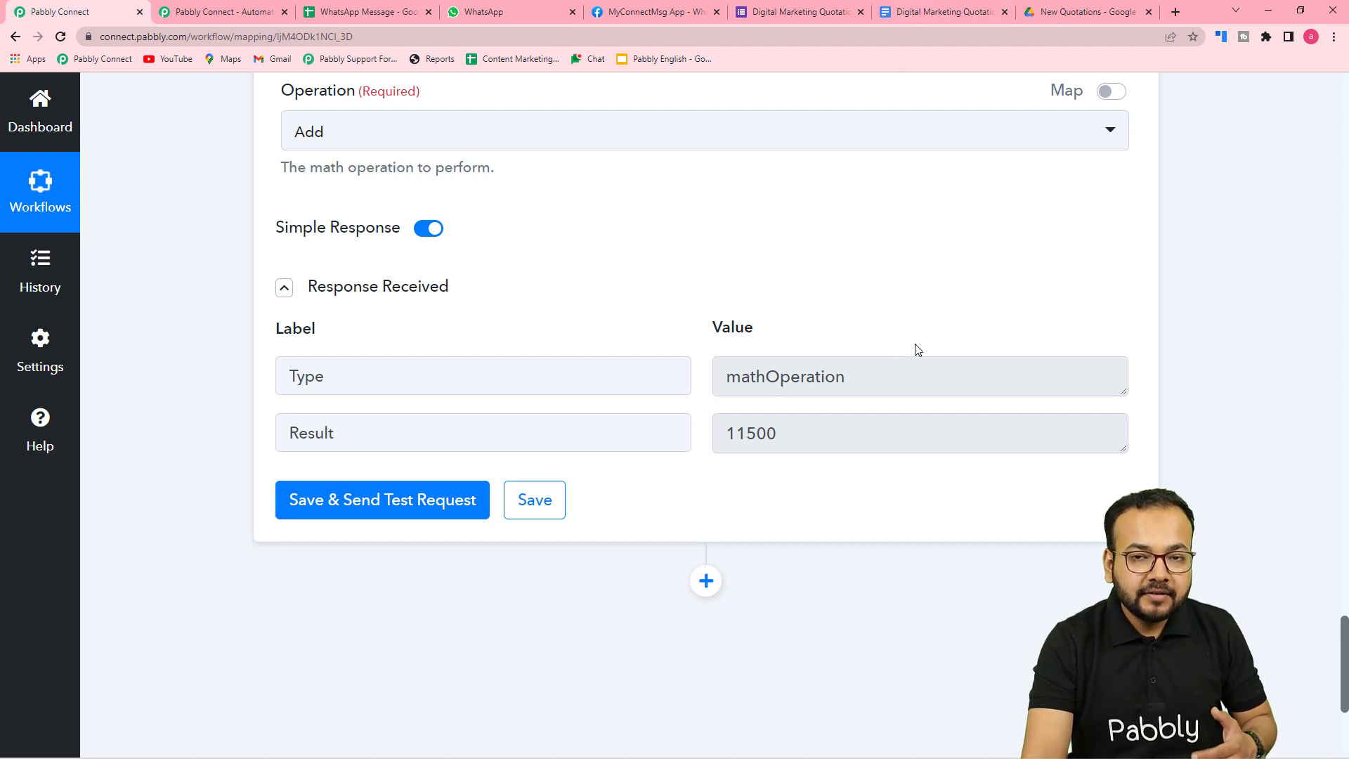
{"action": "left_click", "coordinate": [934, 18]}
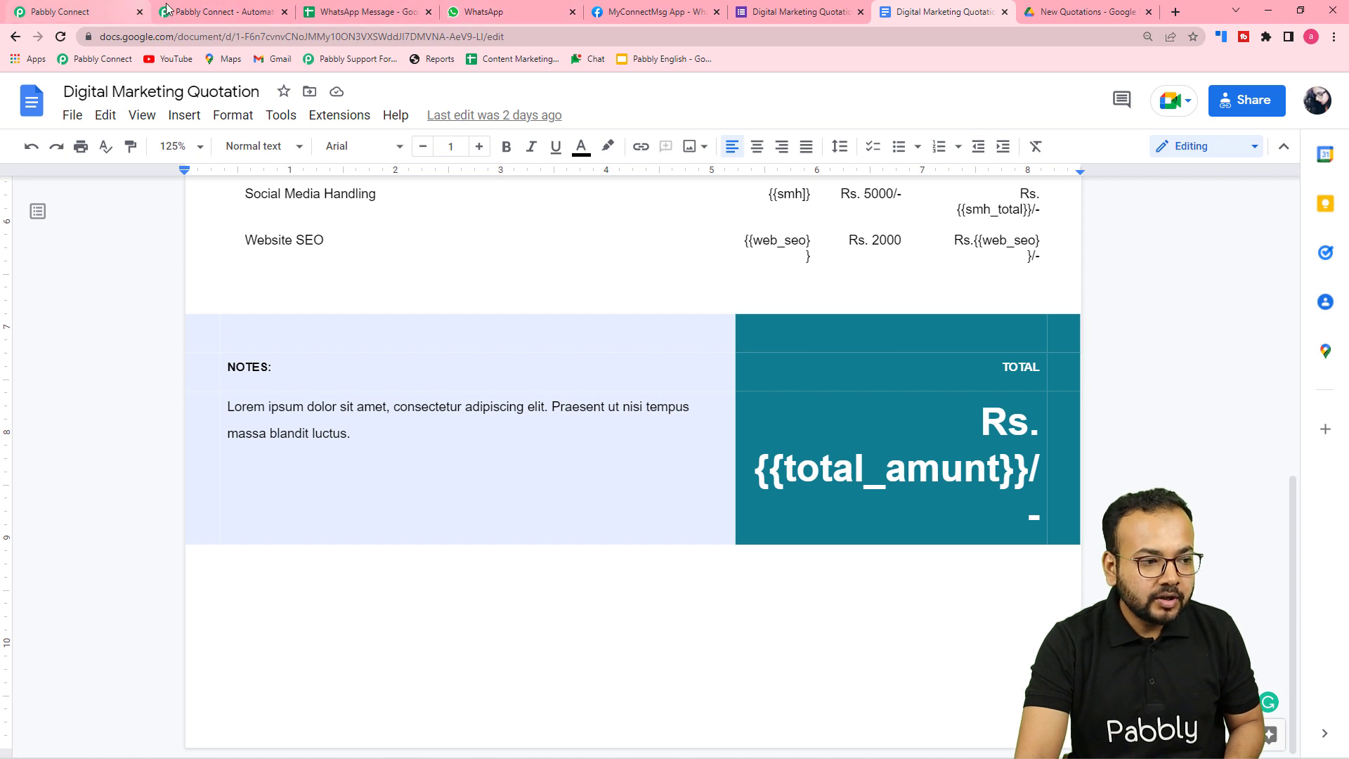
Step: Back in Pabbly Connect, add a Google Docs action with the Create Document from Template event after the total calculation
{"action": "left_click", "coordinate": [97, 14]}
{"action": "scroll", "coordinate": [129, 250], "scroll_direction": "down", "scroll_amount": 4}
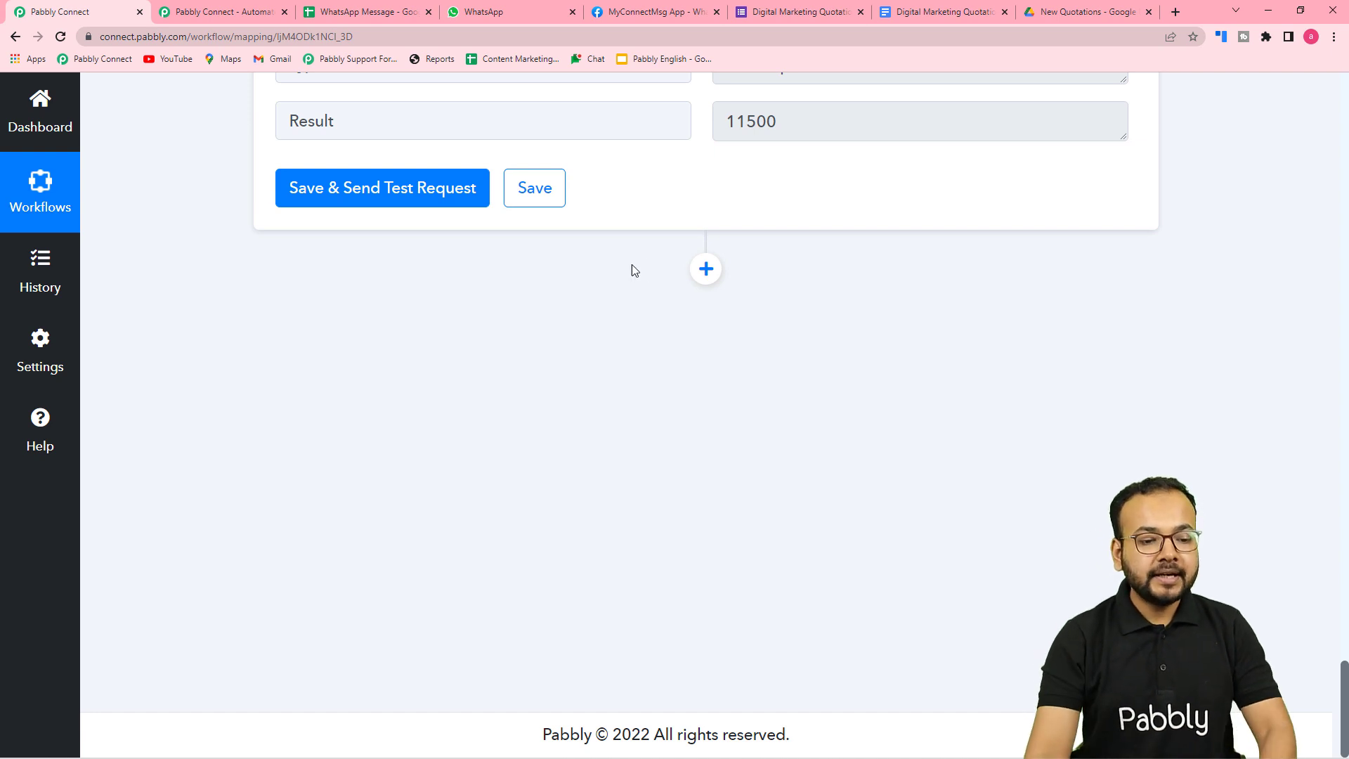
{"action": "left_click", "coordinate": [707, 269]}
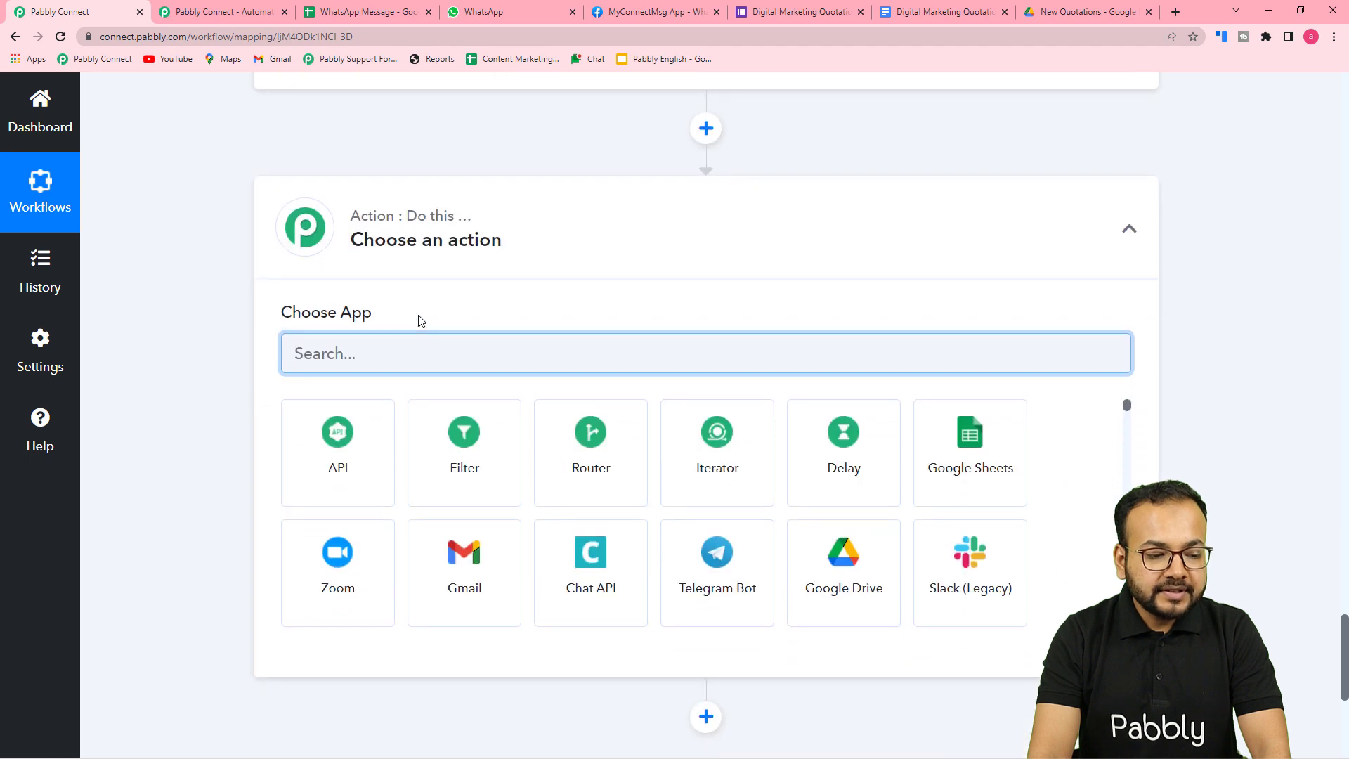
{"action": "type", "text": "googl"}
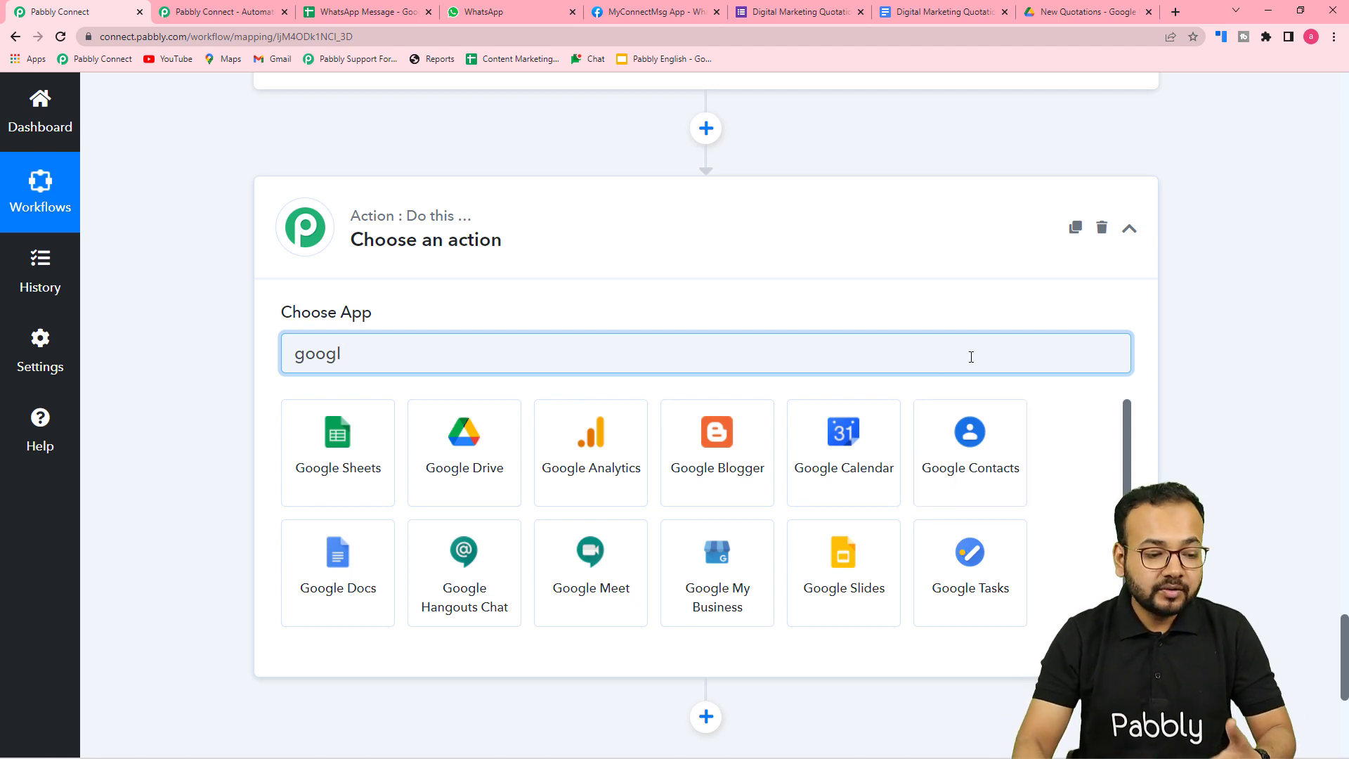
{"action": "left_click", "coordinate": [339, 573]}
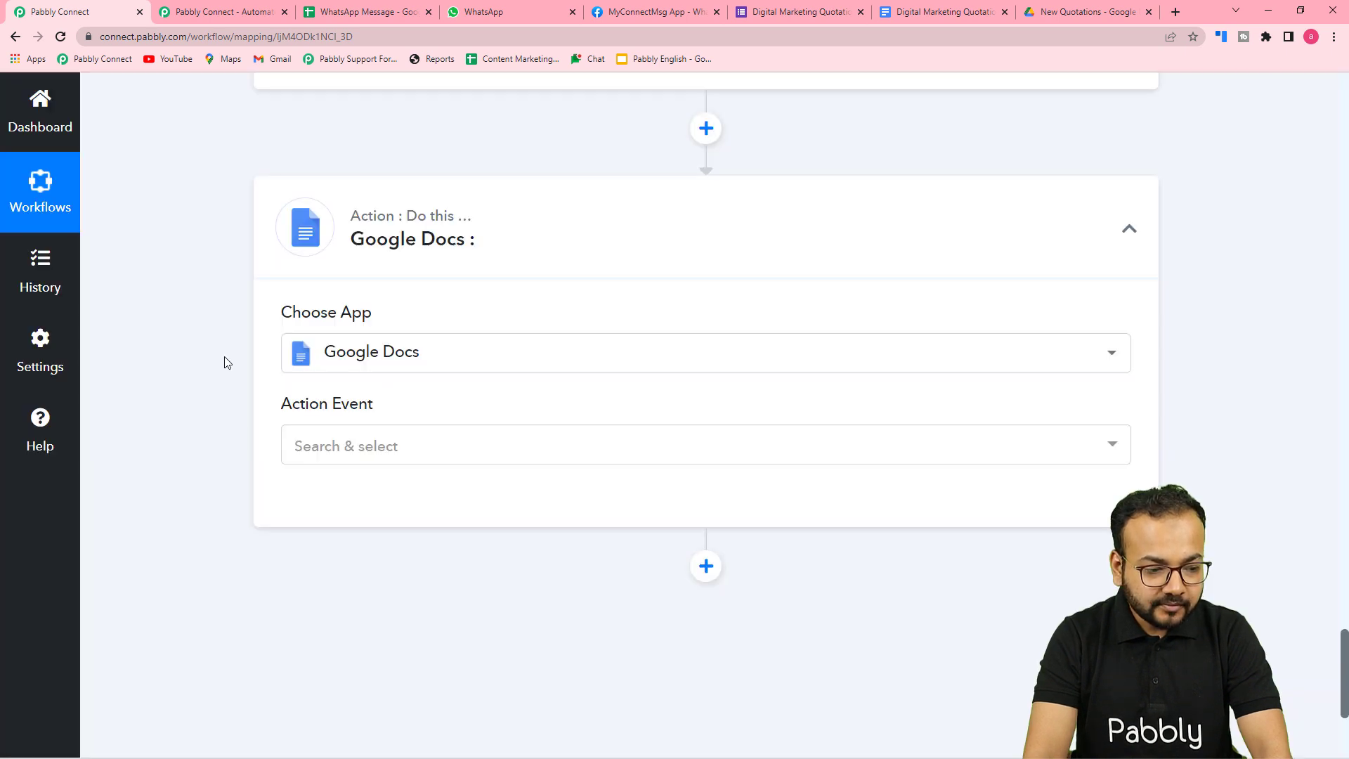
{"action": "left_click", "coordinate": [336, 246]}
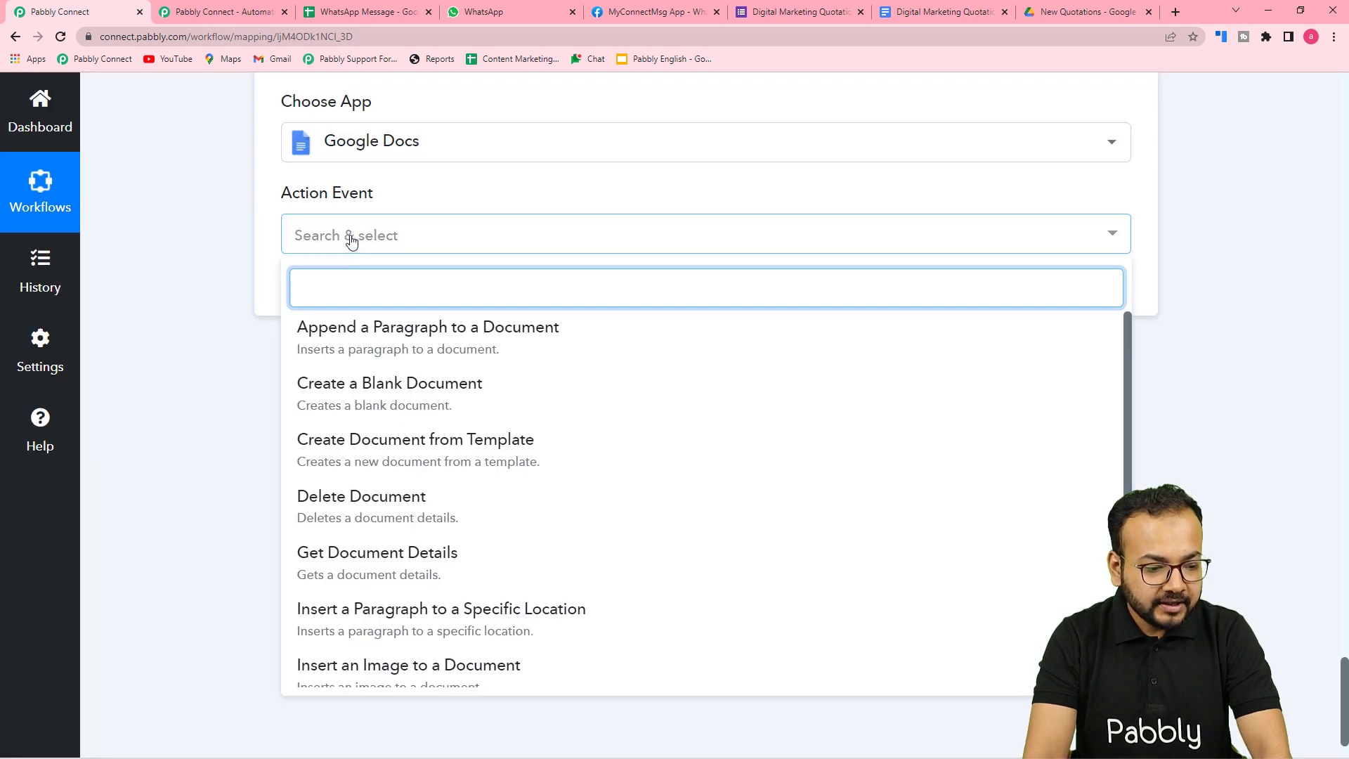
{"action": "left_click", "coordinate": [456, 458]}
Step: Connect the action through a new Google Docs connection, choosing the Google account and granting Pabbly Connect Drive access
{"action": "left_click", "coordinate": [333, 298]}
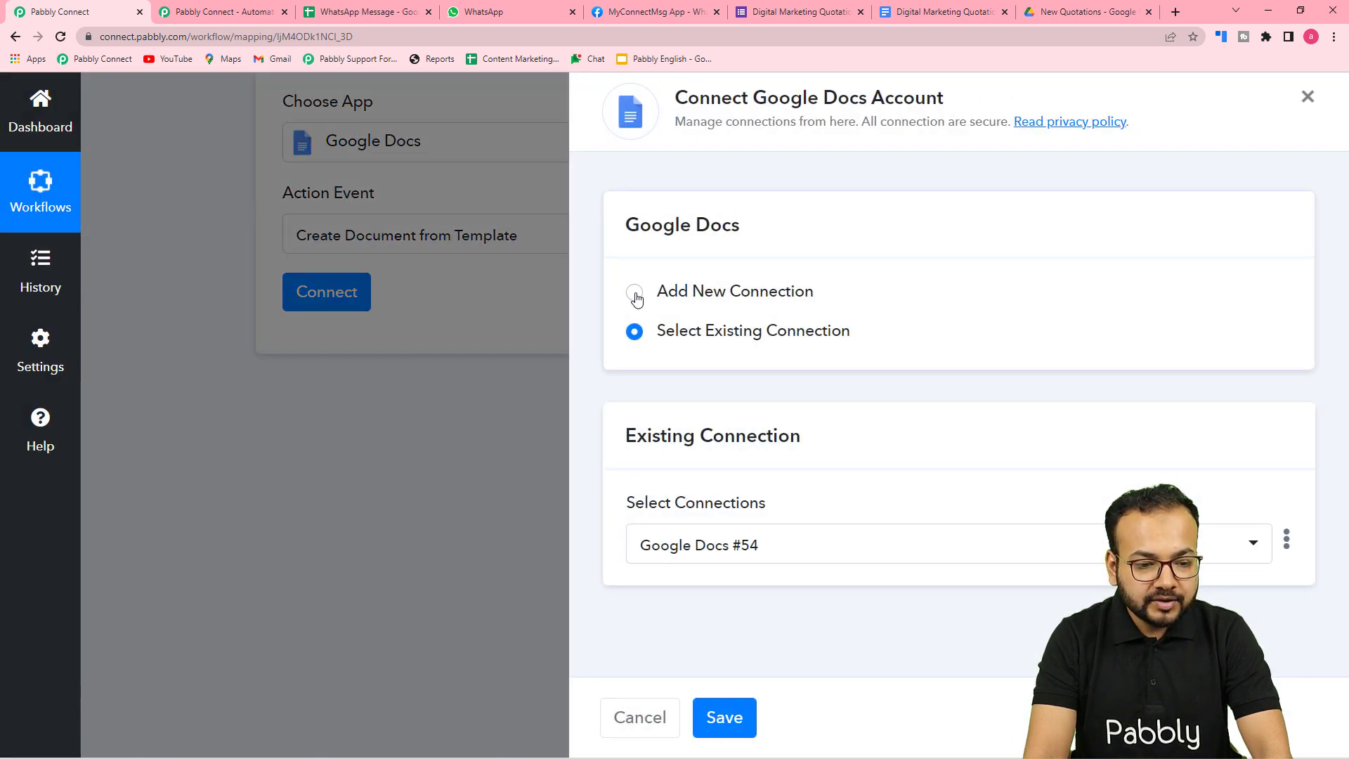
{"action": "left_click", "coordinate": [636, 298]}
{"action": "left_click", "coordinate": [689, 527]}
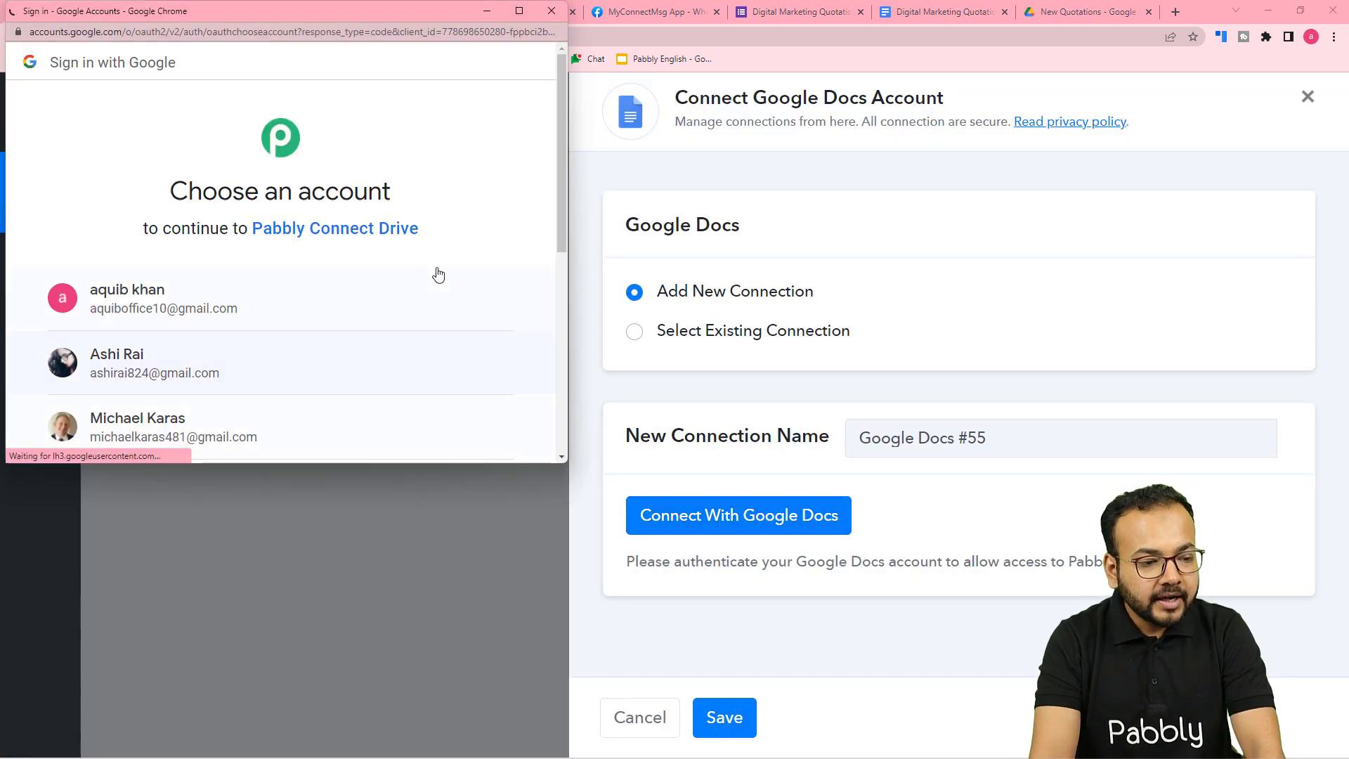
{"action": "scroll", "coordinate": [377, 227], "scroll_direction": "down", "scroll_amount": 2}
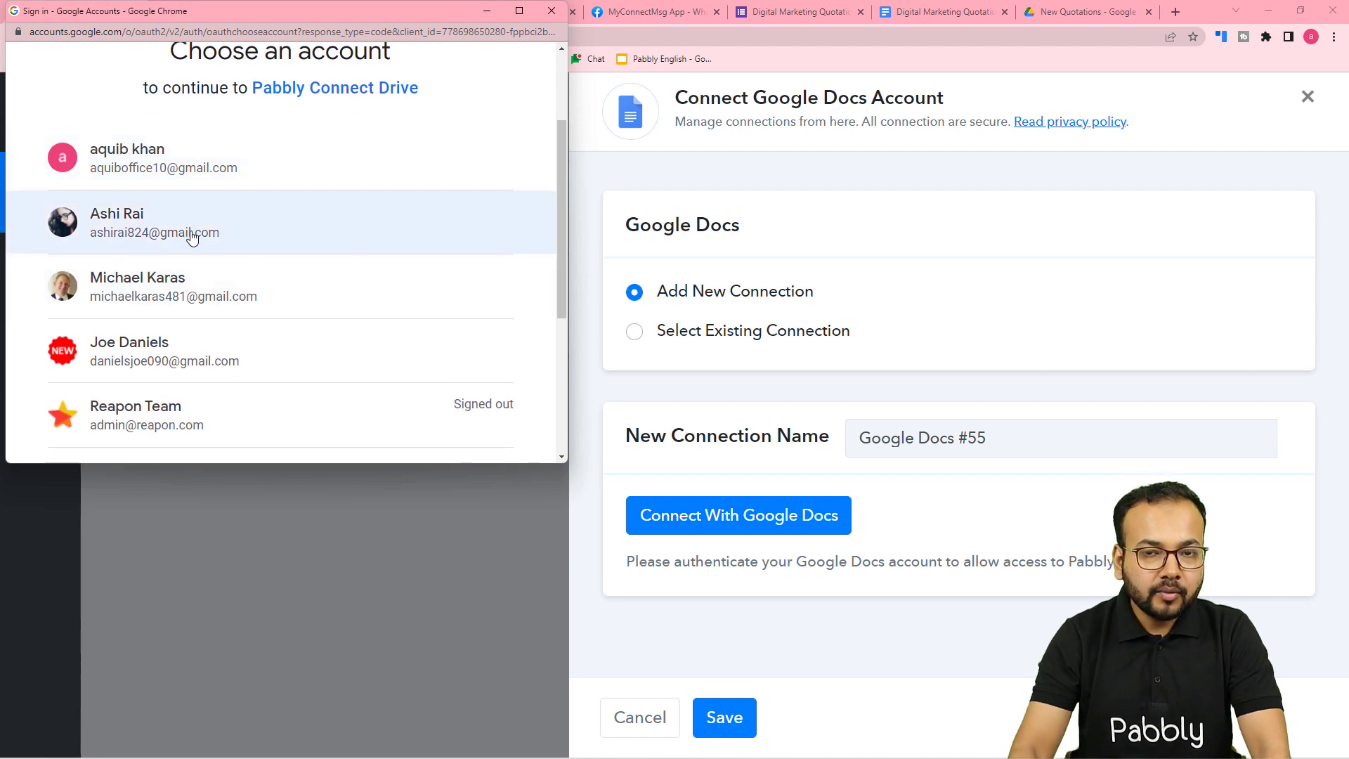
{"action": "left_click", "coordinate": [122, 236]}
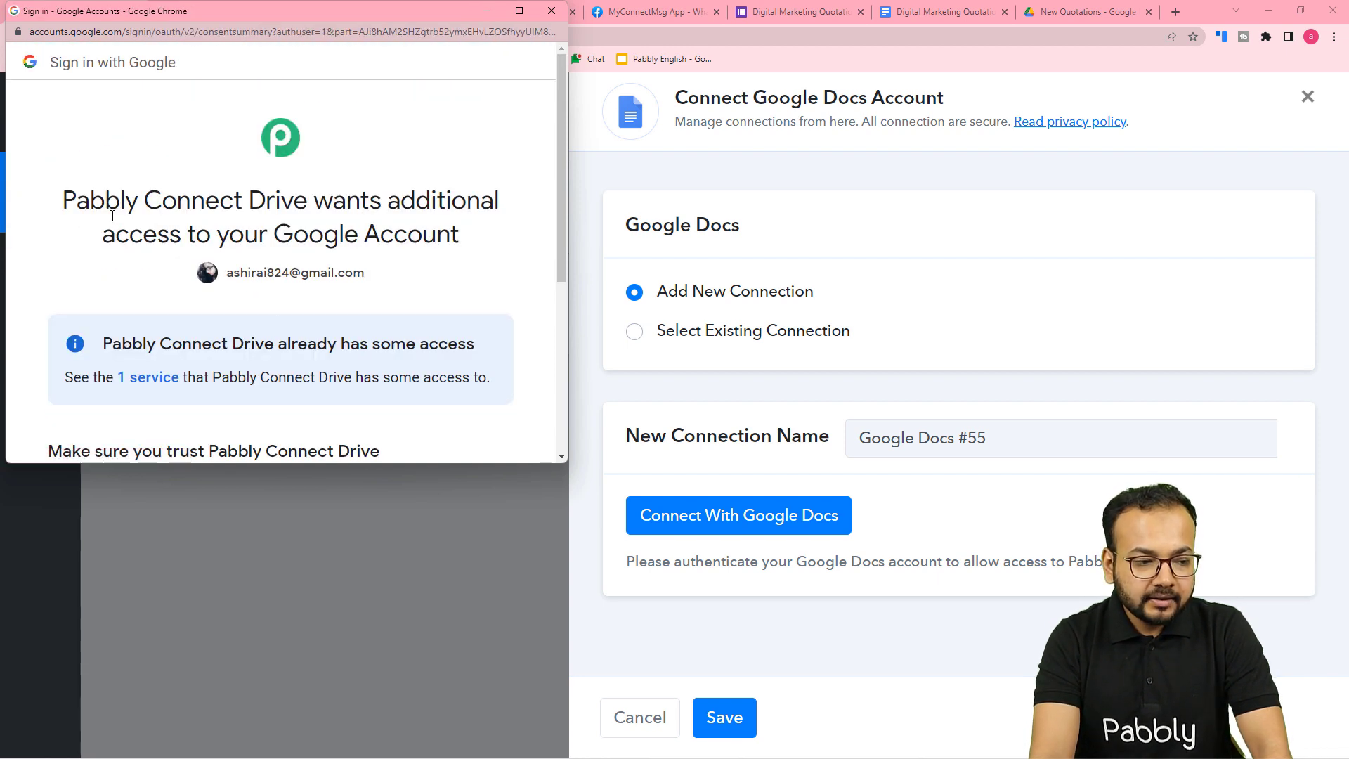
{"action": "scroll", "coordinate": [113, 216], "scroll_direction": "down", "scroll_amount": 2}
{"action": "scroll", "coordinate": [111, 215], "scroll_direction": "down", "scroll_amount": 2}
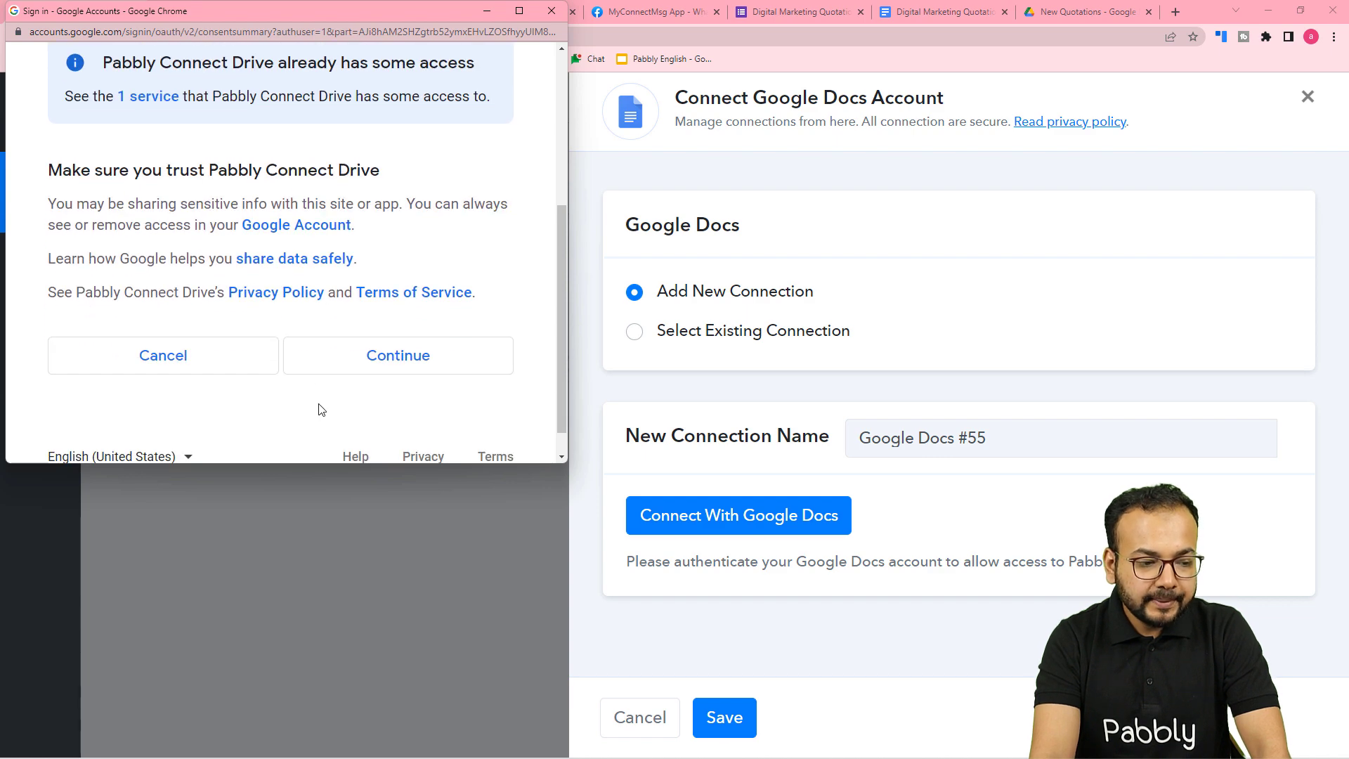
{"action": "left_click", "coordinate": [356, 358]}
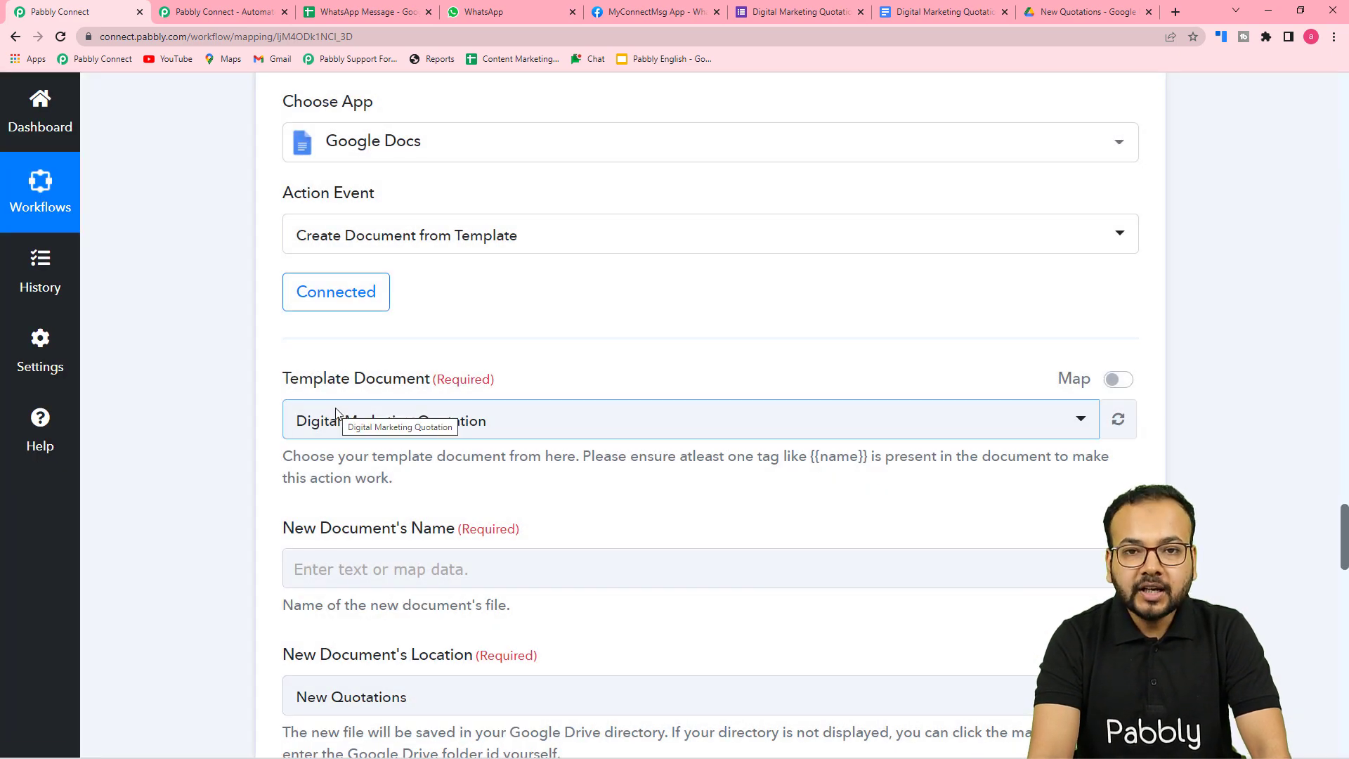
Step: Check the title of the quotation document and select Digital Marketing Quotation as the Template Document
{"action": "scroll", "coordinate": [219, 421], "scroll_direction": "down", "scroll_amount": 1}
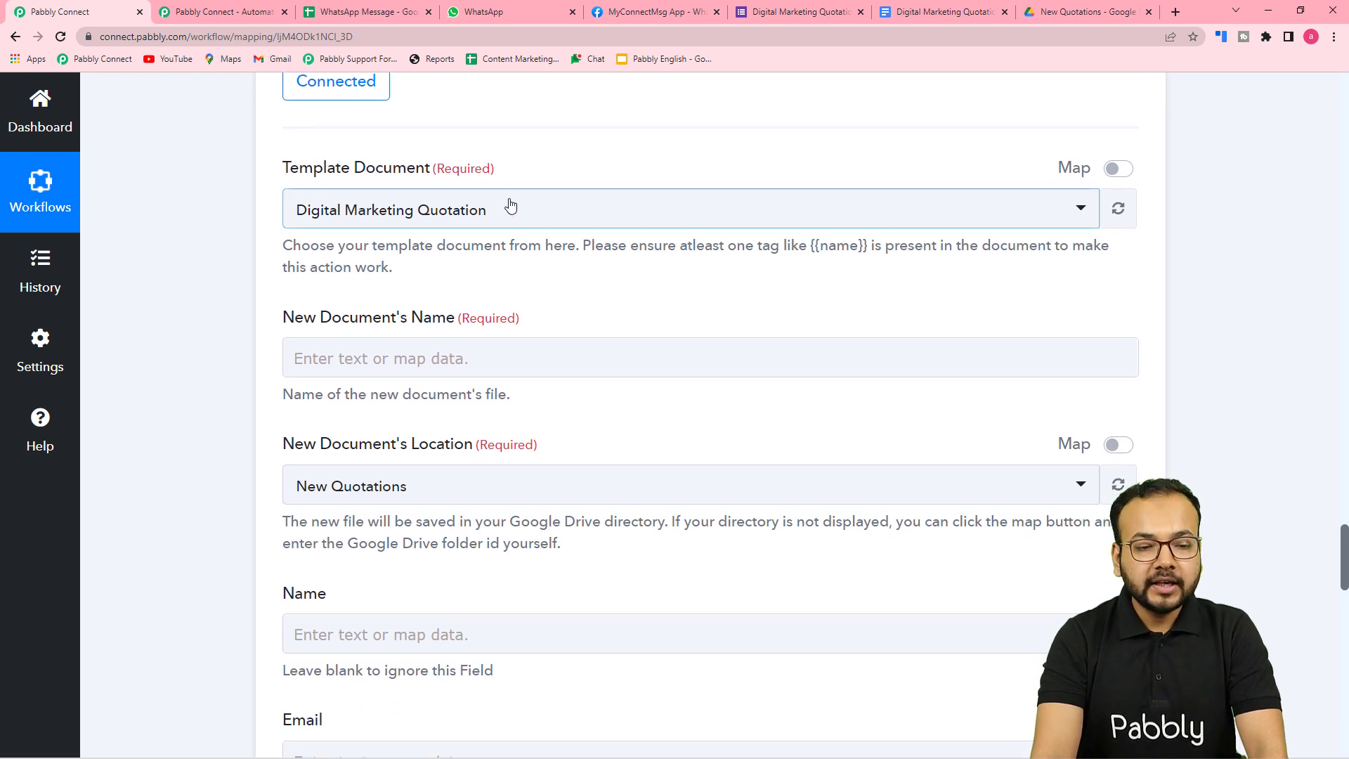
{"action": "left_click", "coordinate": [933, 13]}
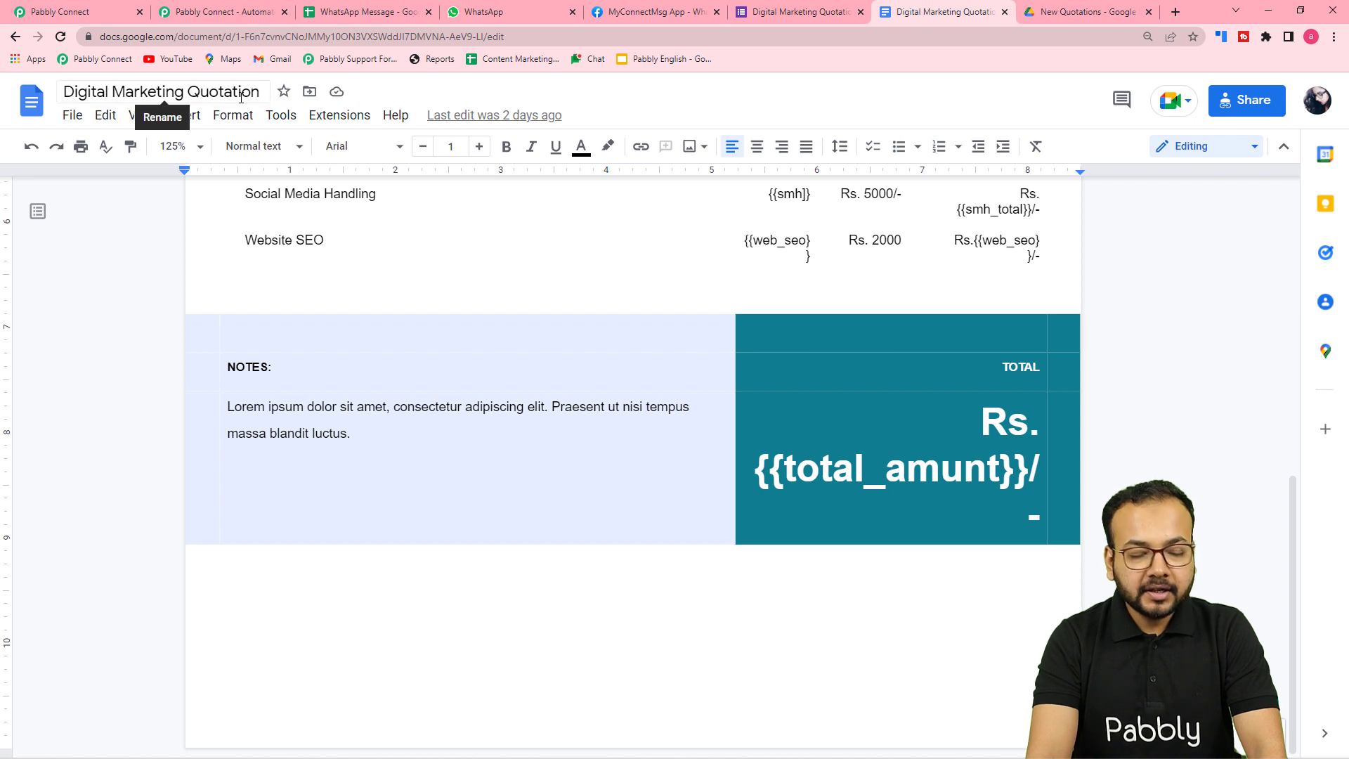
{"action": "left_click", "coordinate": [117, 15]}
{"action": "left_click", "coordinate": [476, 215]}
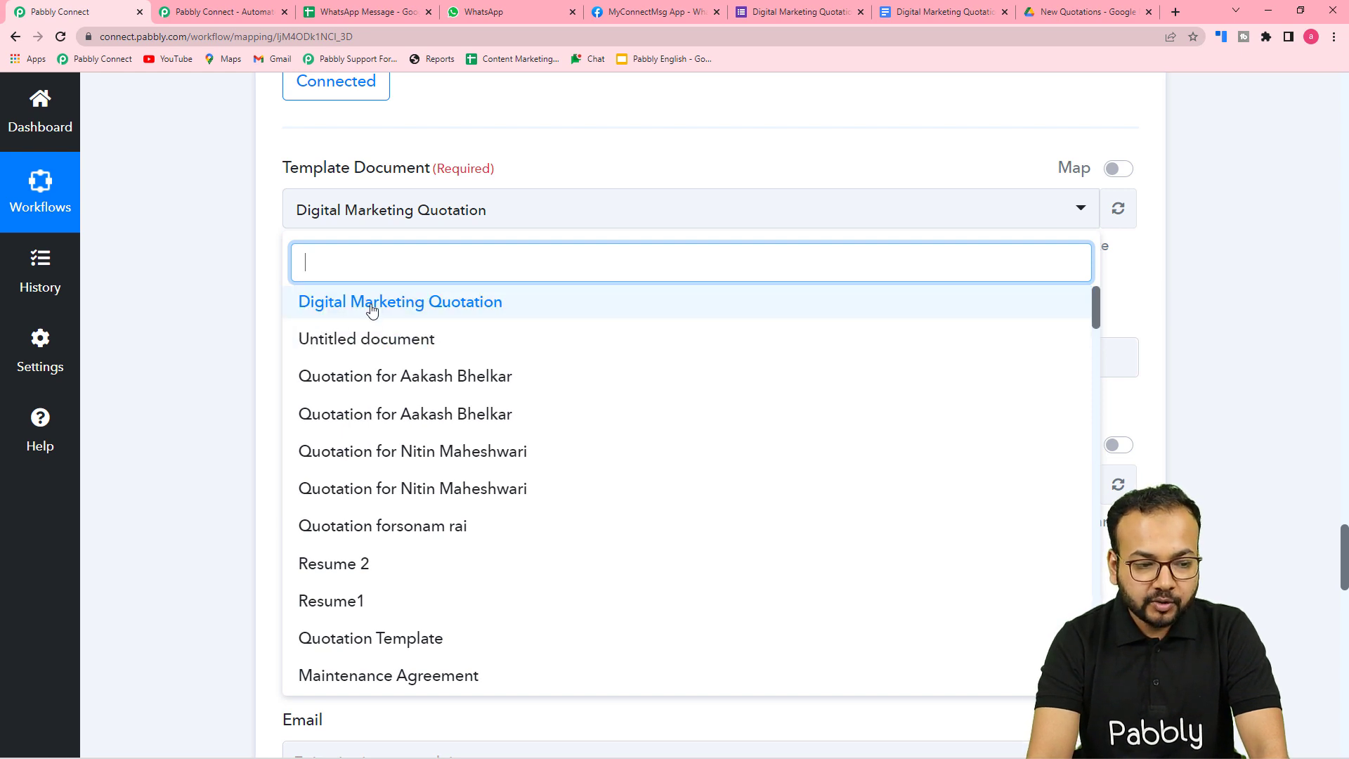
{"action": "left_click", "coordinate": [413, 303]}
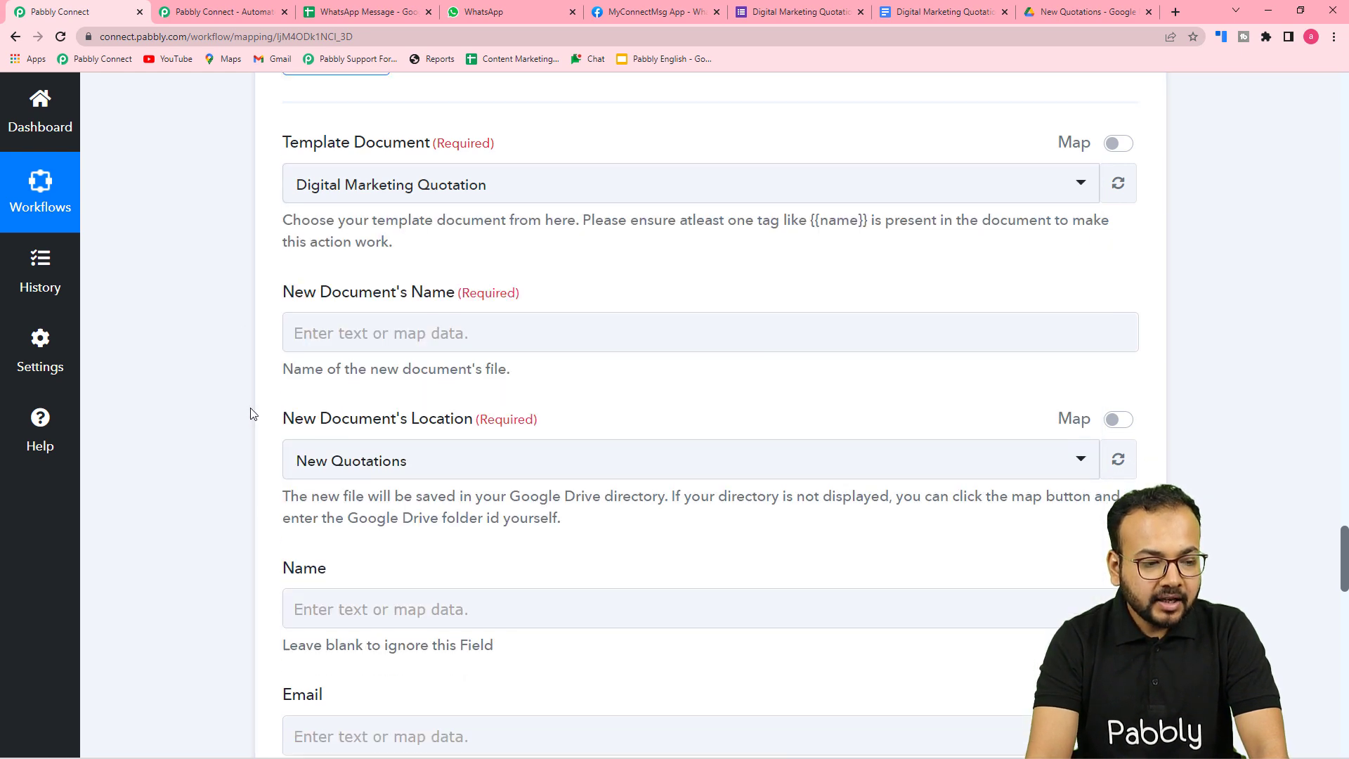
Step: Set the New Document's Name to Quotation_for_ followed by the mapped Name from the Google Forms response
{"action": "scroll", "coordinate": [346, 205], "scroll_direction": "down", "scroll_amount": 2}
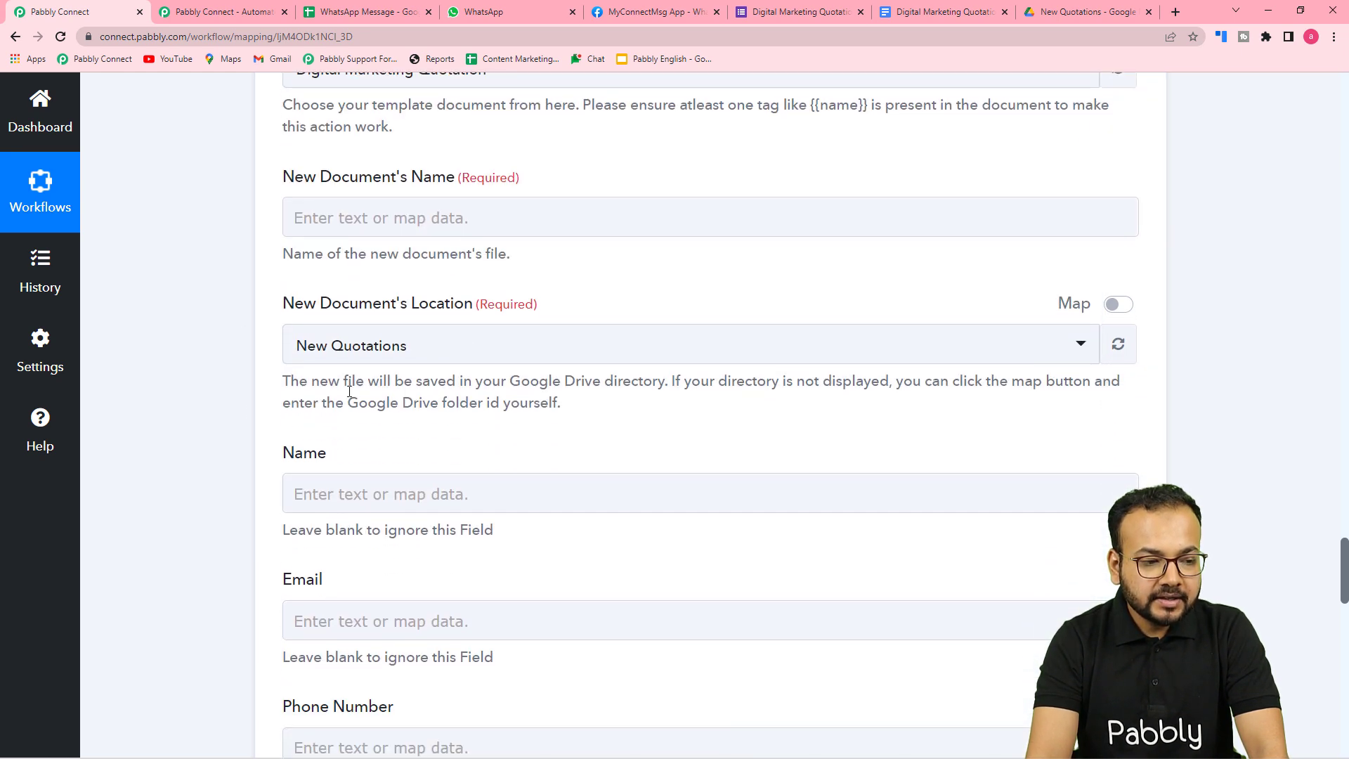
{"action": "left_click", "coordinate": [583, 225]}
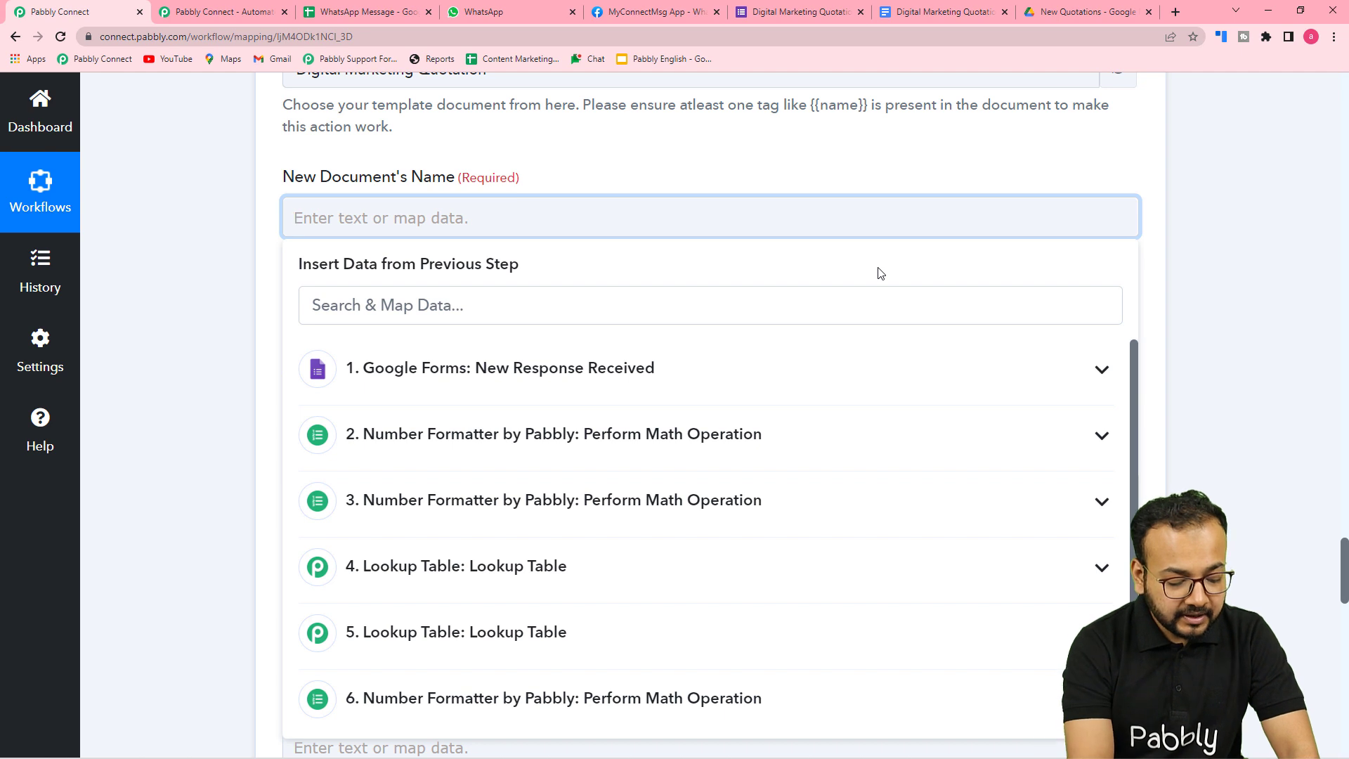
{"action": "type", "text": "Quotation_for_"}
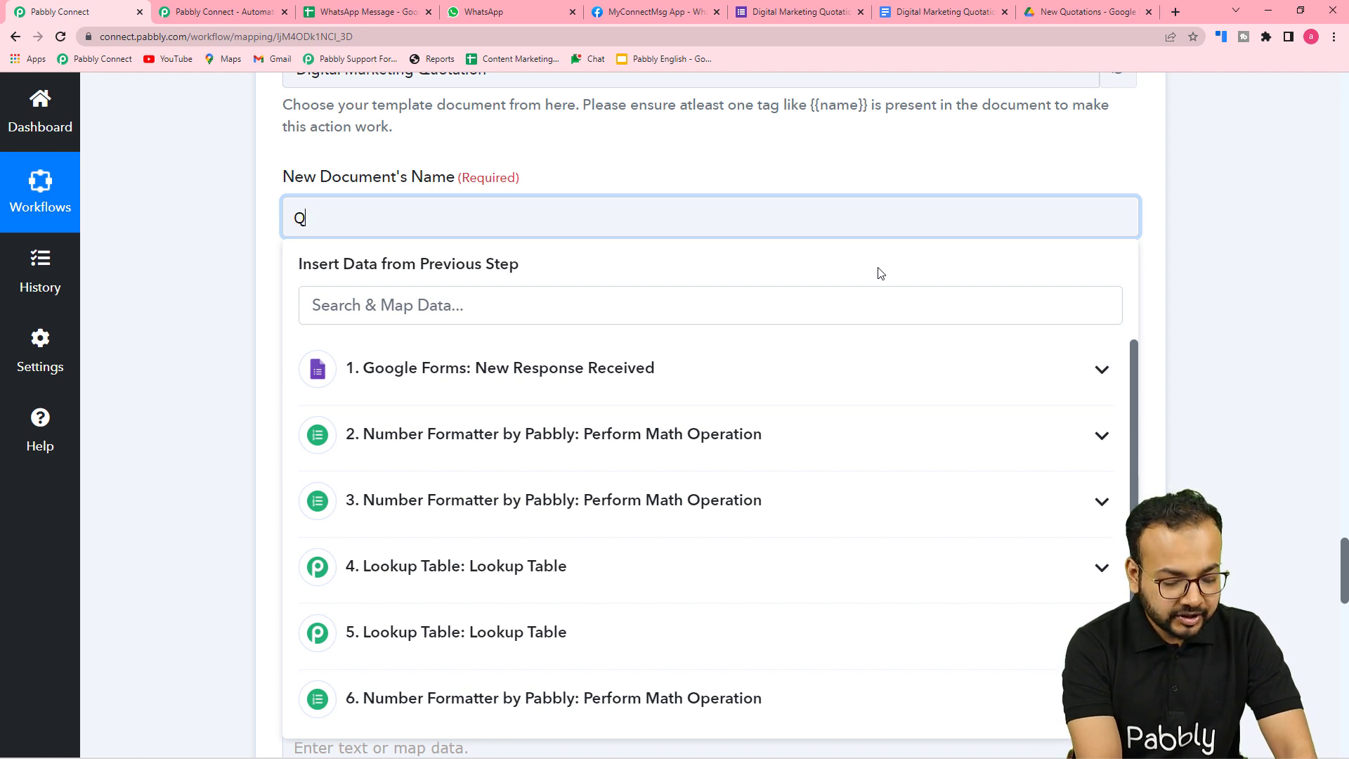
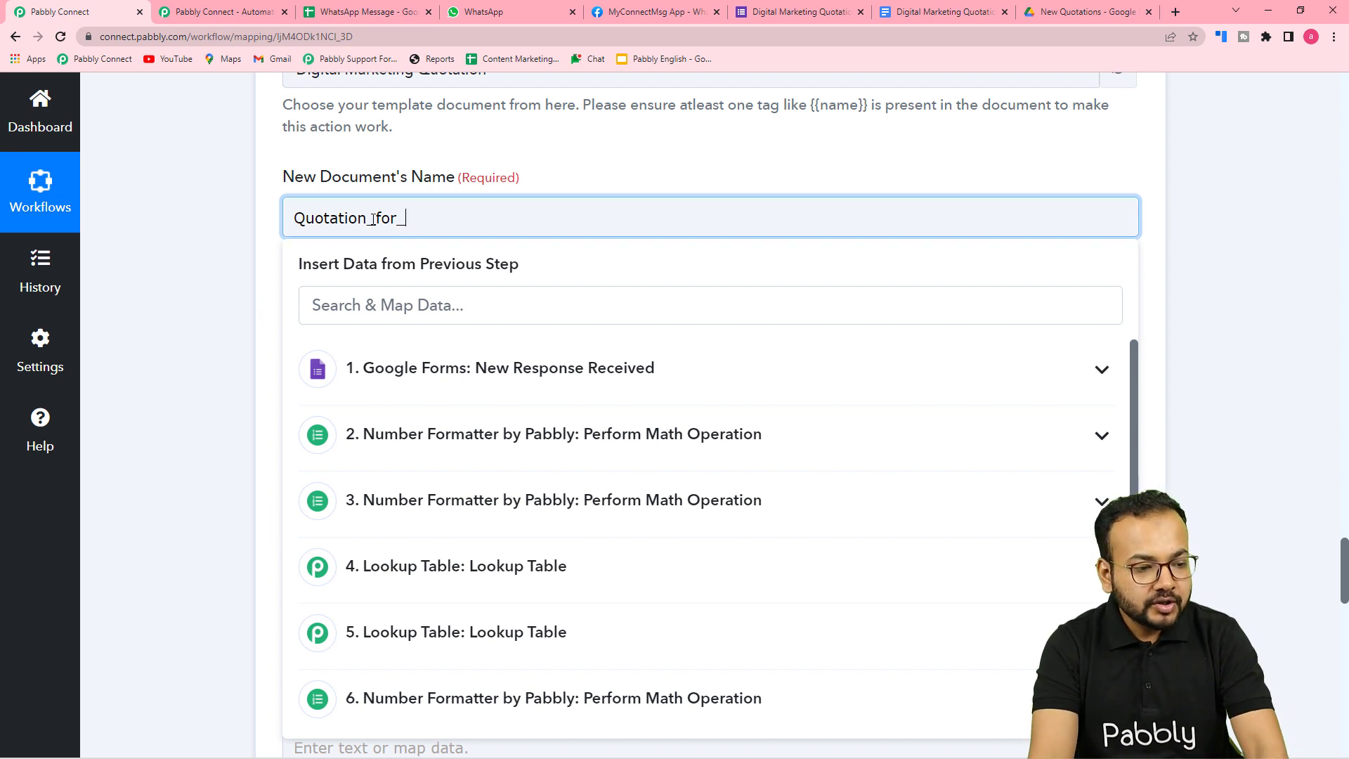
{"action": "left_click", "coordinate": [395, 374]}
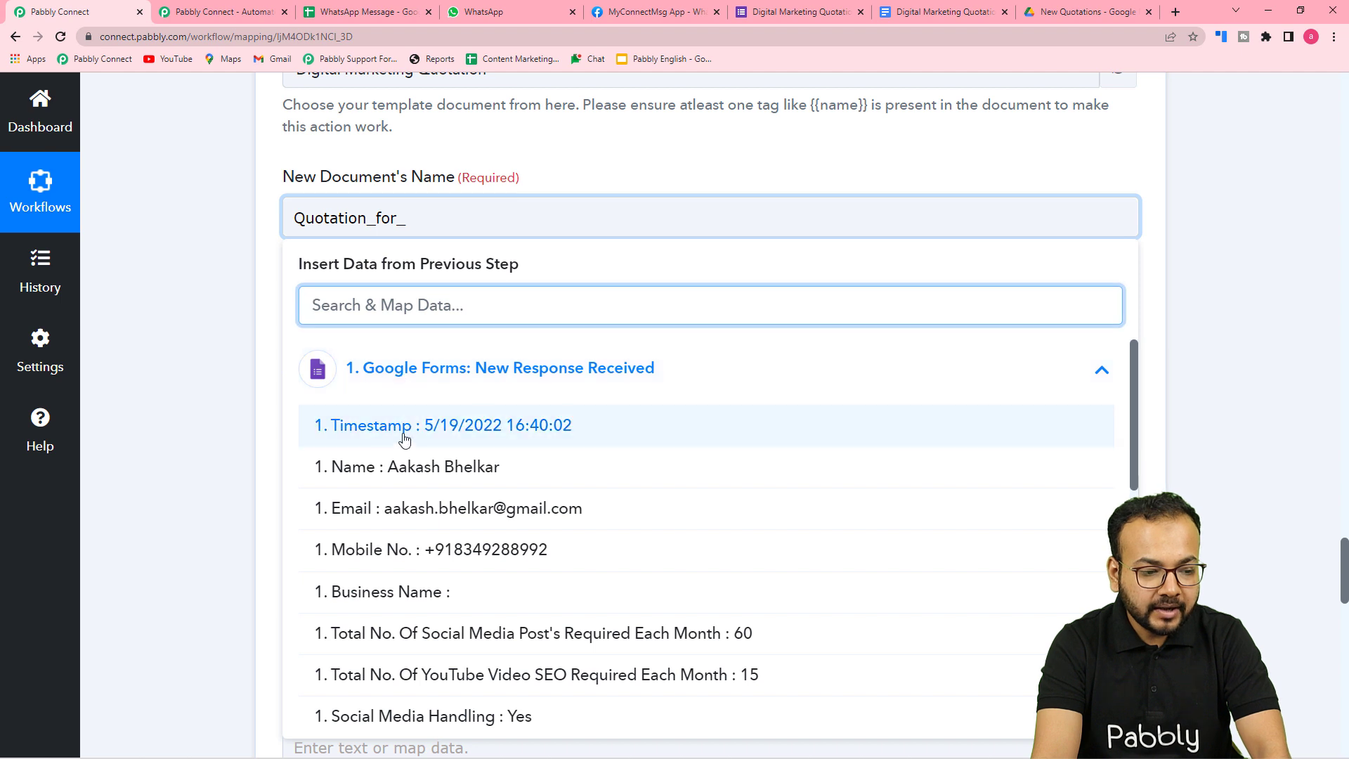
{"action": "left_click", "coordinate": [409, 470]}
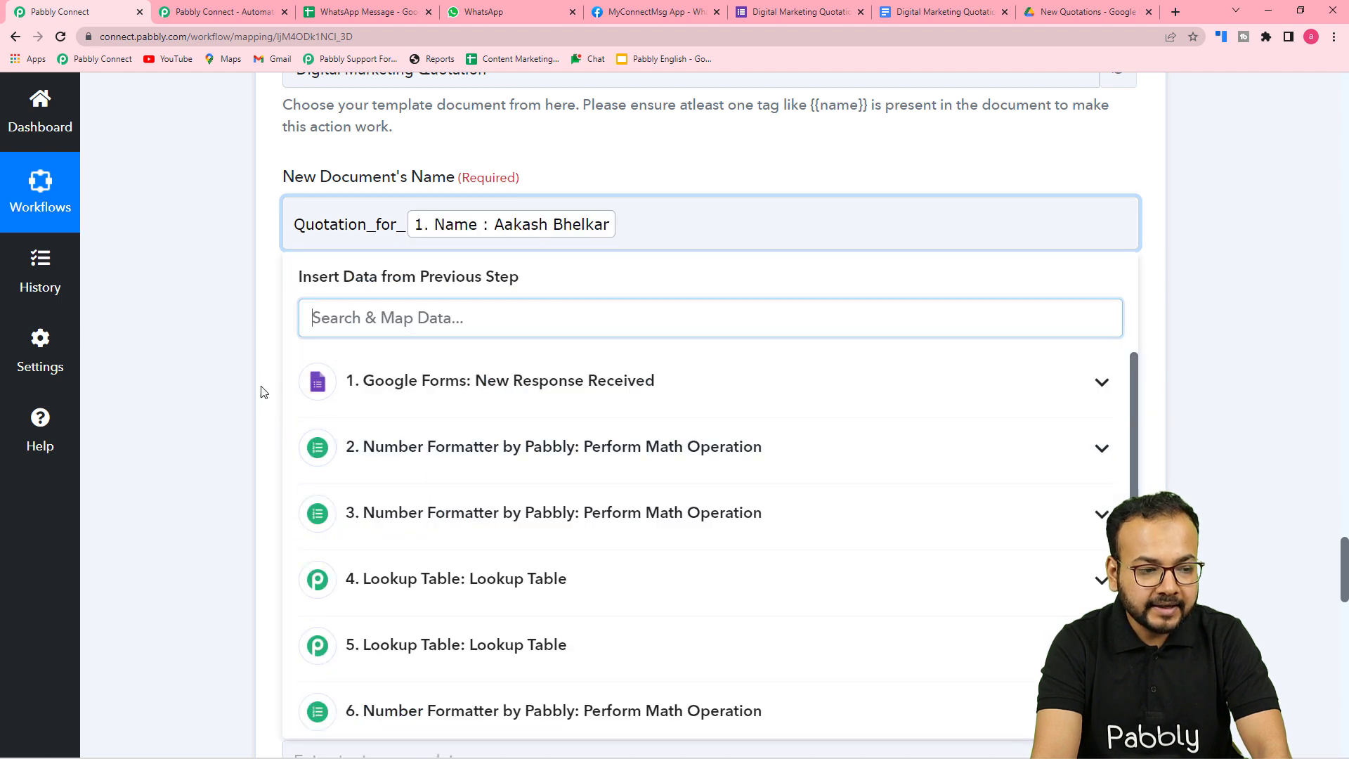
{"action": "left_click", "coordinate": [232, 375]}
{"action": "scroll", "coordinate": [234, 376], "scroll_direction": "down", "scroll_amount": 2}
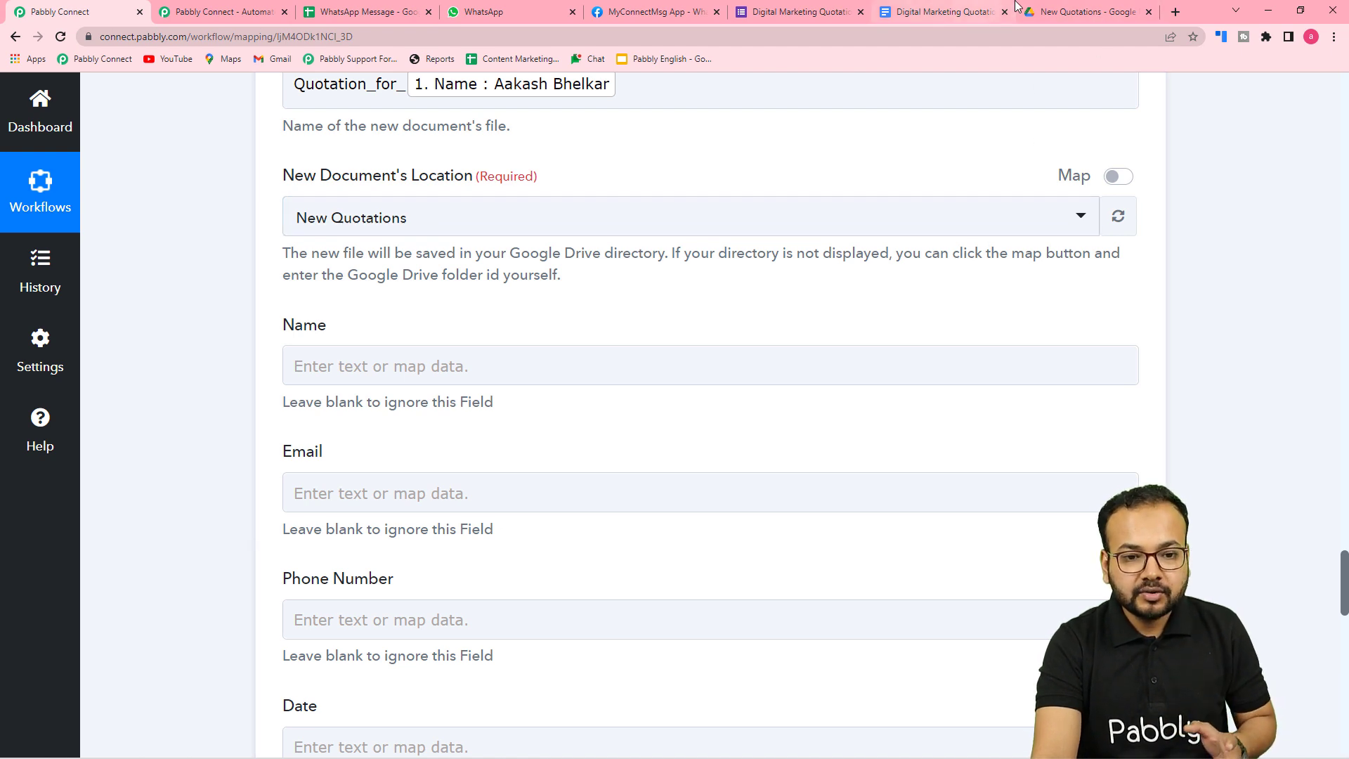
Step: Check the New Quotations folder in Google Drive, and select it as the New Document's Location in Pabbly Connect
{"action": "left_click", "coordinate": [1085, 11]}
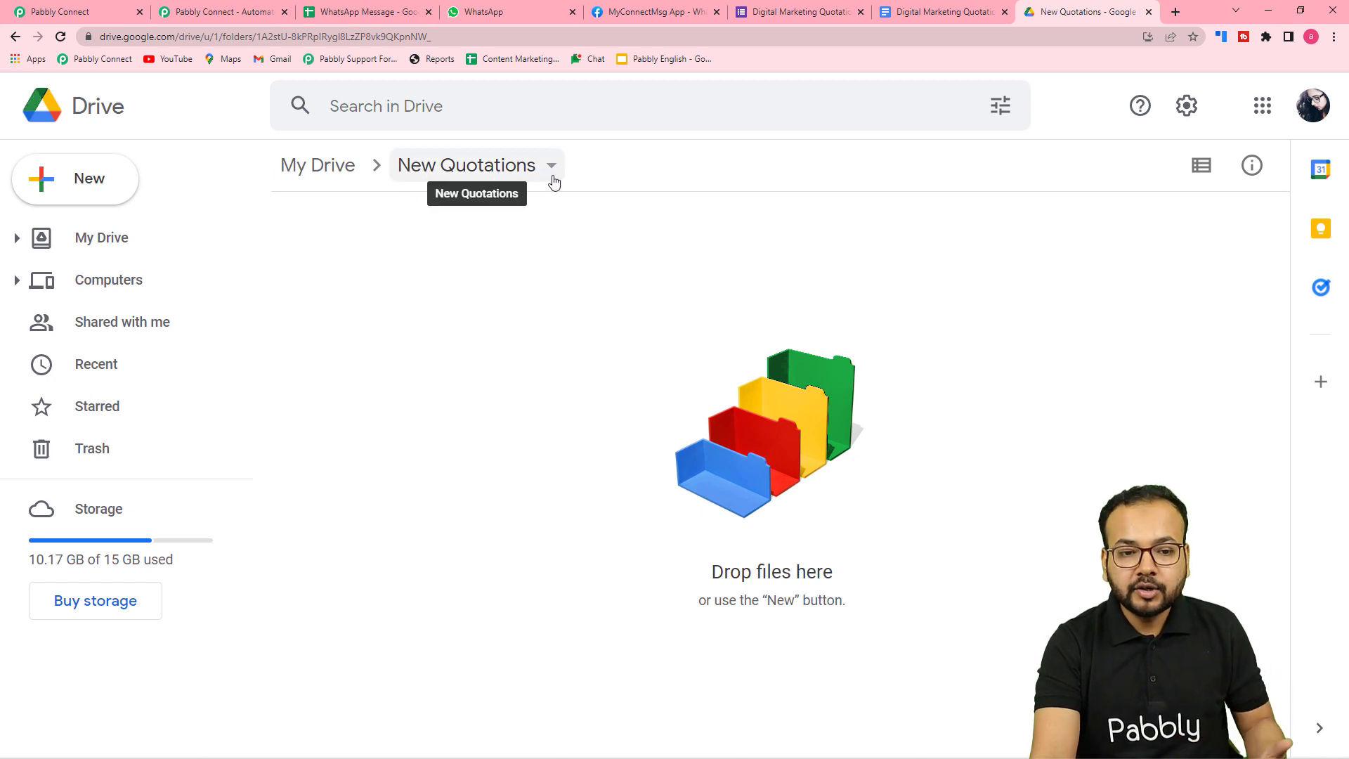
{"action": "left_click", "coordinate": [69, 11]}
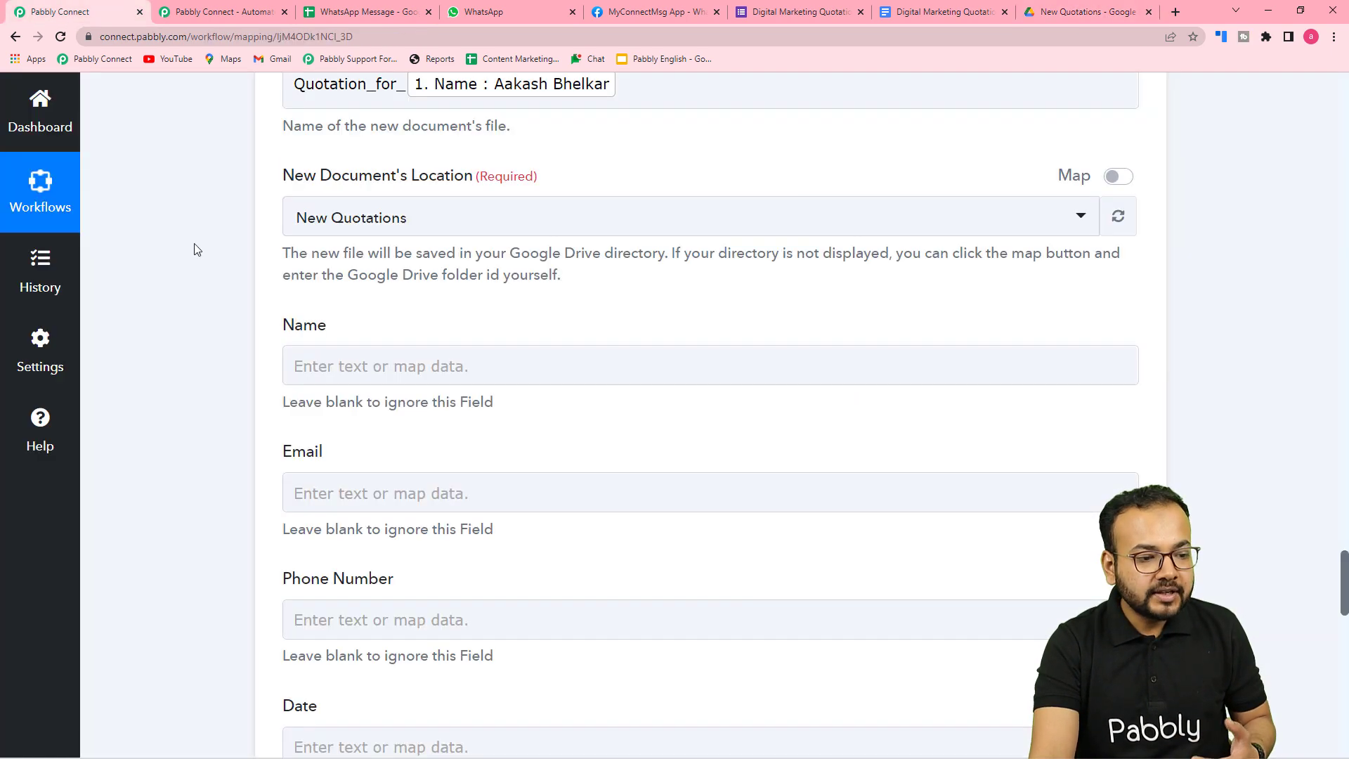
{"action": "left_click", "coordinate": [422, 217]}
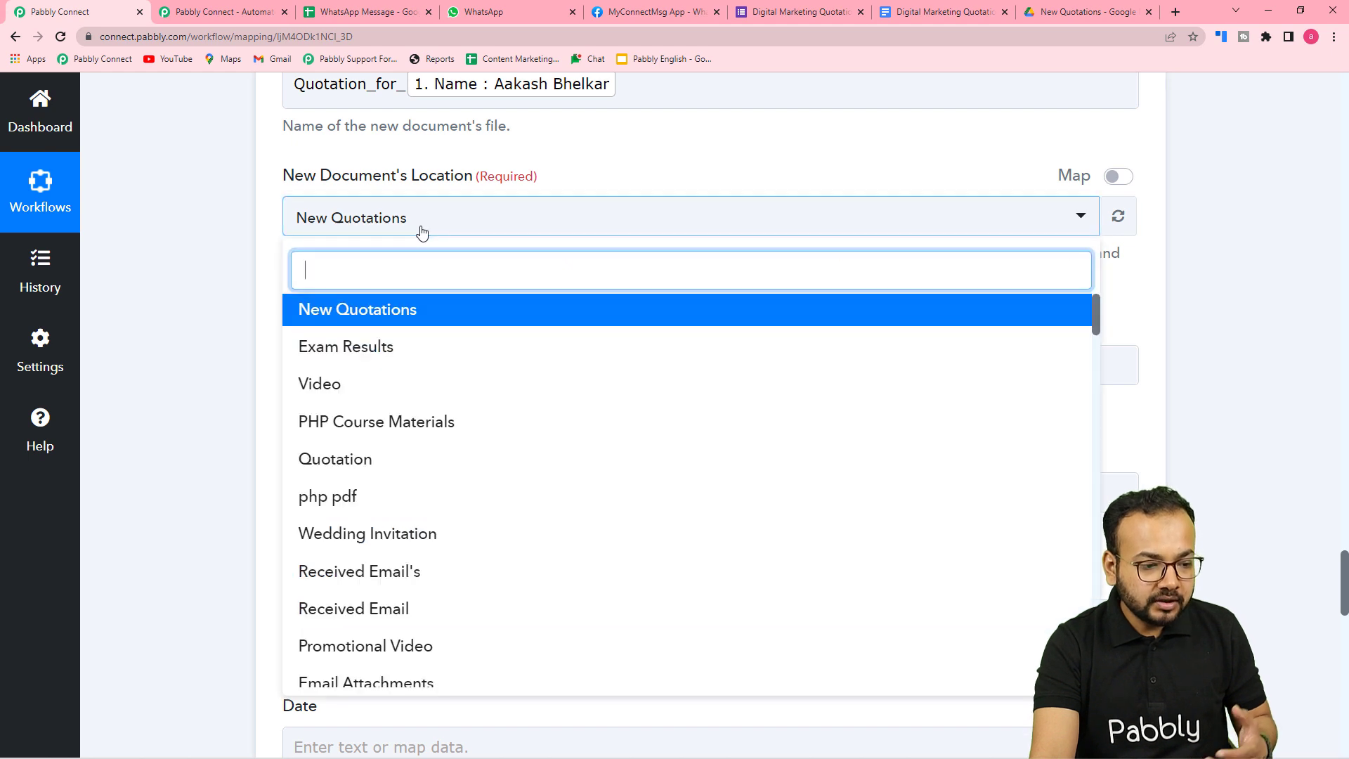
{"action": "left_click", "coordinate": [380, 318]}
Step: Review the action's variable fields from Name to Total Amunt and compare them with the placeholders in the Digital Marketing Quotation template
{"action": "scroll", "coordinate": [188, 290], "scroll_direction": "down", "scroll_amount": 3}
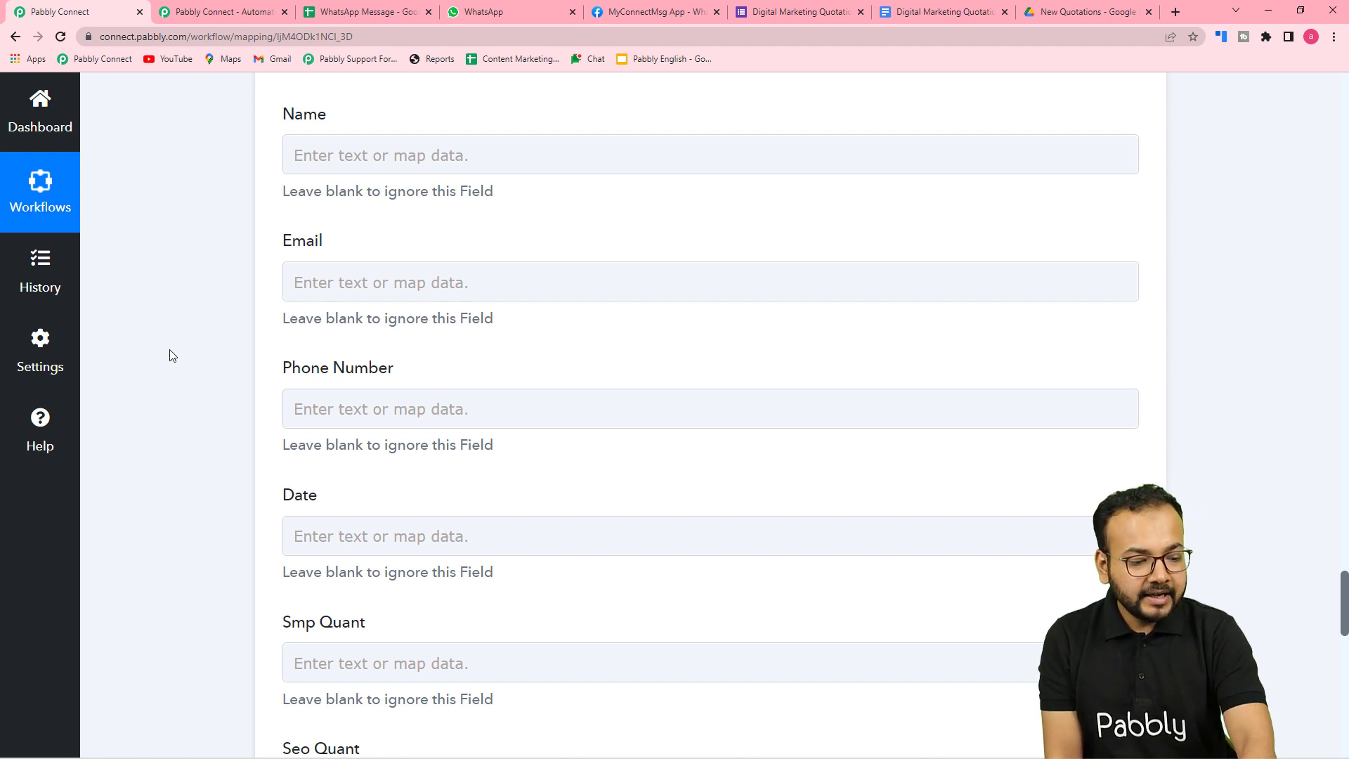
{"action": "scroll", "coordinate": [195, 363], "scroll_direction": "down", "scroll_amount": 6}
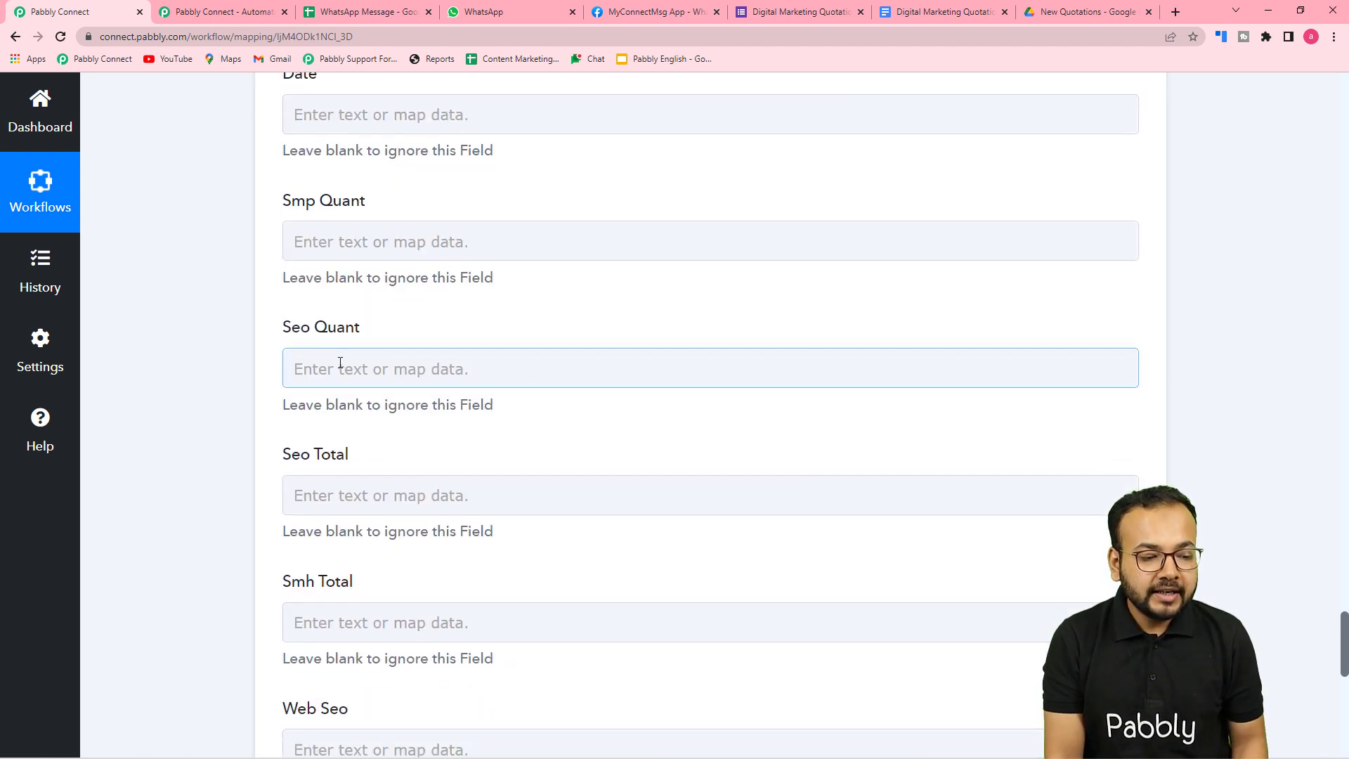
{"action": "scroll", "coordinate": [292, 380], "scroll_direction": "down", "scroll_amount": 5}
{"action": "scroll", "coordinate": [330, 392], "scroll_direction": "up", "scroll_amount": 2}
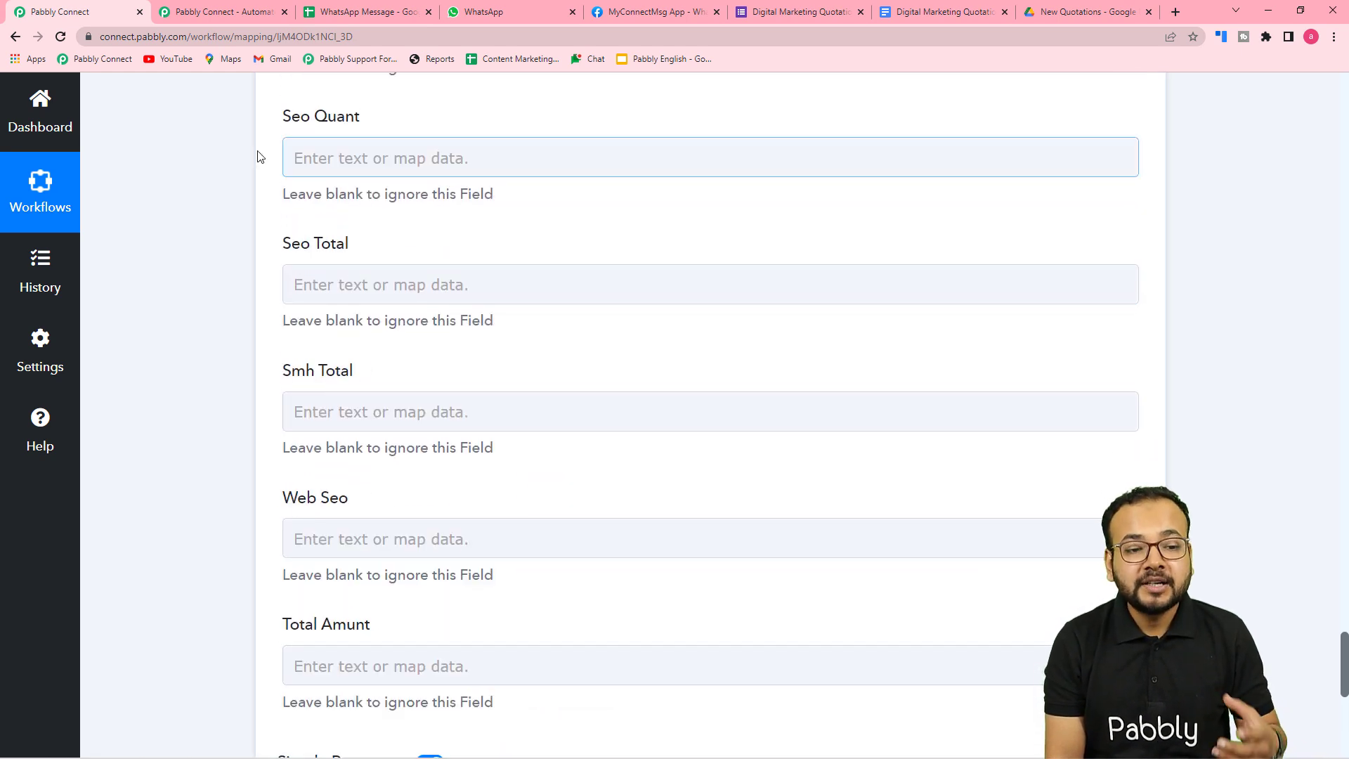
{"action": "left_click", "coordinate": [913, 12]}
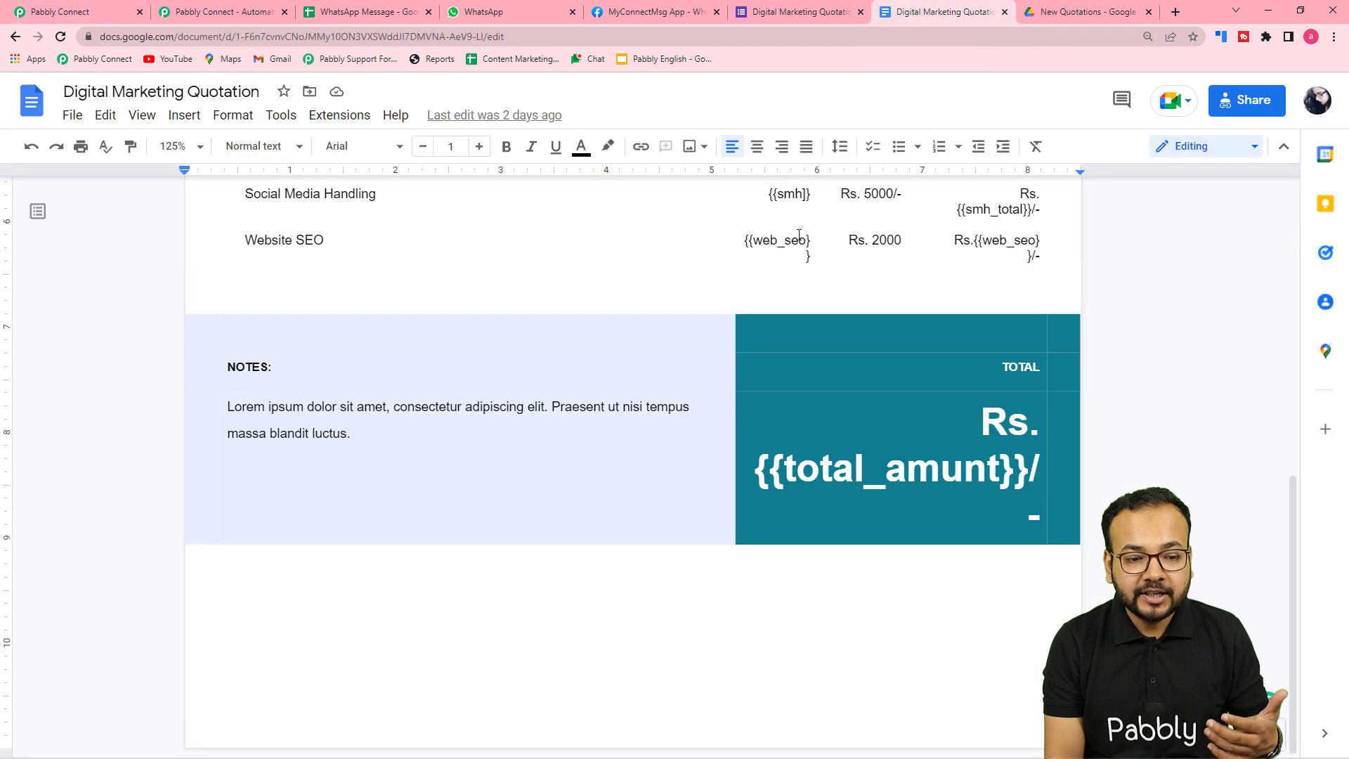
{"action": "scroll", "coordinate": [775, 325], "scroll_direction": "up", "scroll_amount": 3}
{"action": "scroll", "coordinate": [690, 293], "scroll_direction": "up", "scroll_amount": 2}
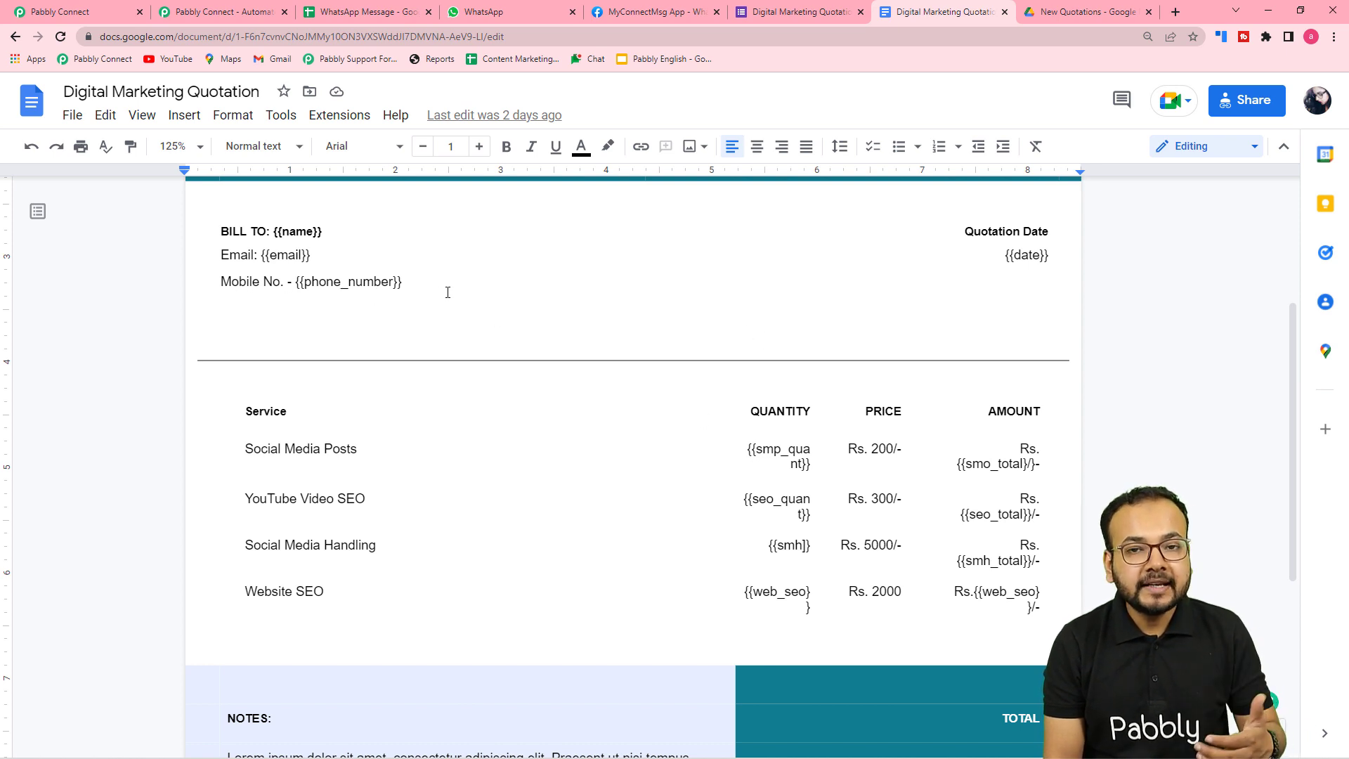
Step: Back in Pabbly Connect, open the previous steps' data for mapping into the Name field of the Google Docs action
{"action": "left_click", "coordinate": [60, 11]}
{"action": "scroll", "coordinate": [156, 208], "scroll_direction": "up", "scroll_amount": 12}
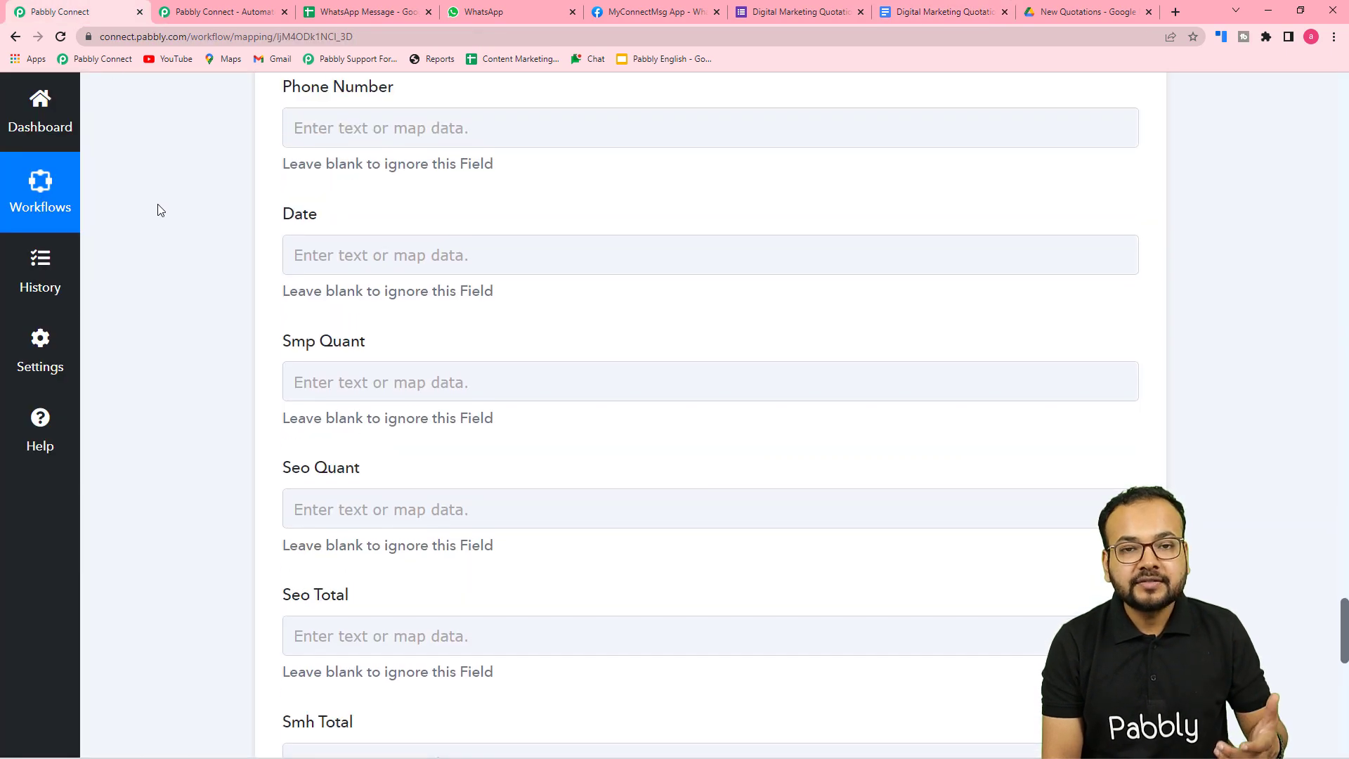
{"action": "scroll", "coordinate": [159, 209], "scroll_direction": "up", "scroll_amount": 4}
{"action": "scroll", "coordinate": [158, 209], "scroll_direction": "down", "scroll_amount": 6}
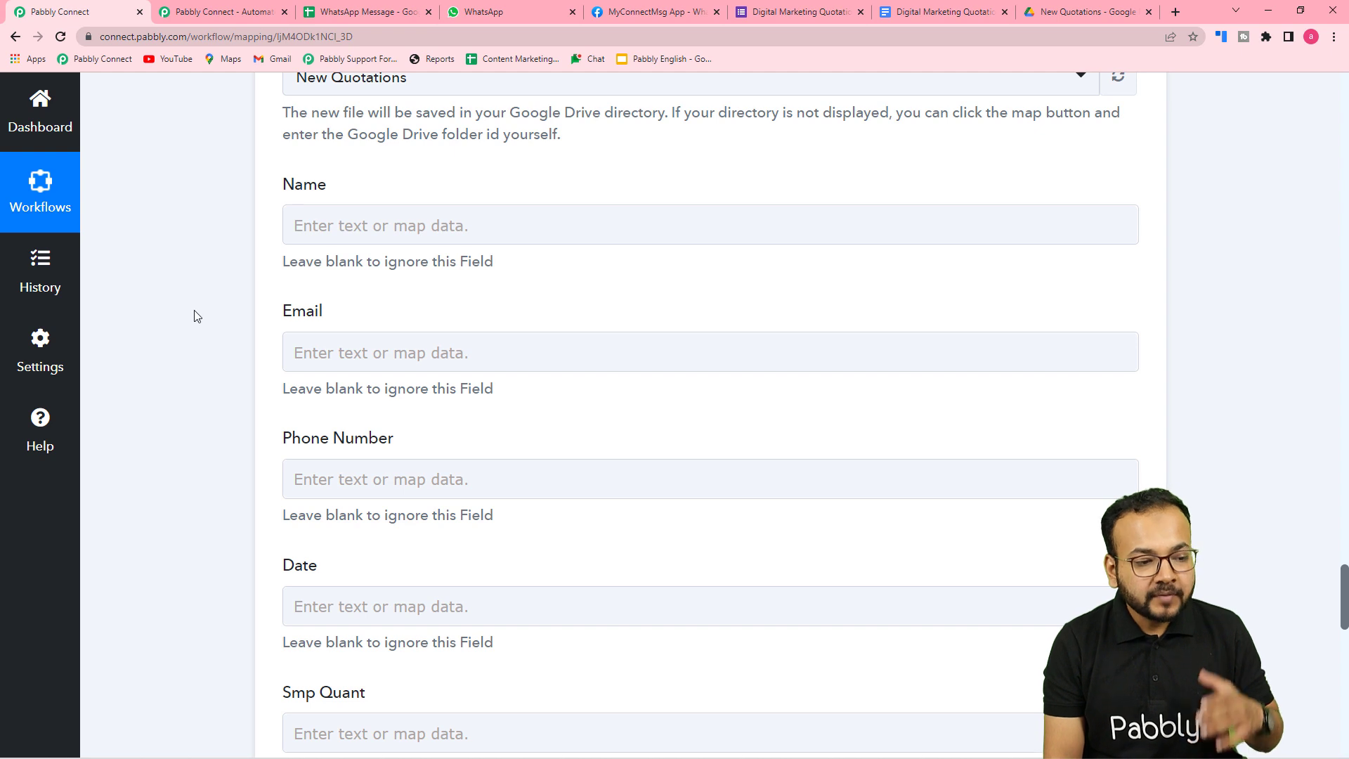
{"action": "left_click", "coordinate": [355, 242]}
{"action": "left_click", "coordinate": [415, 220]}
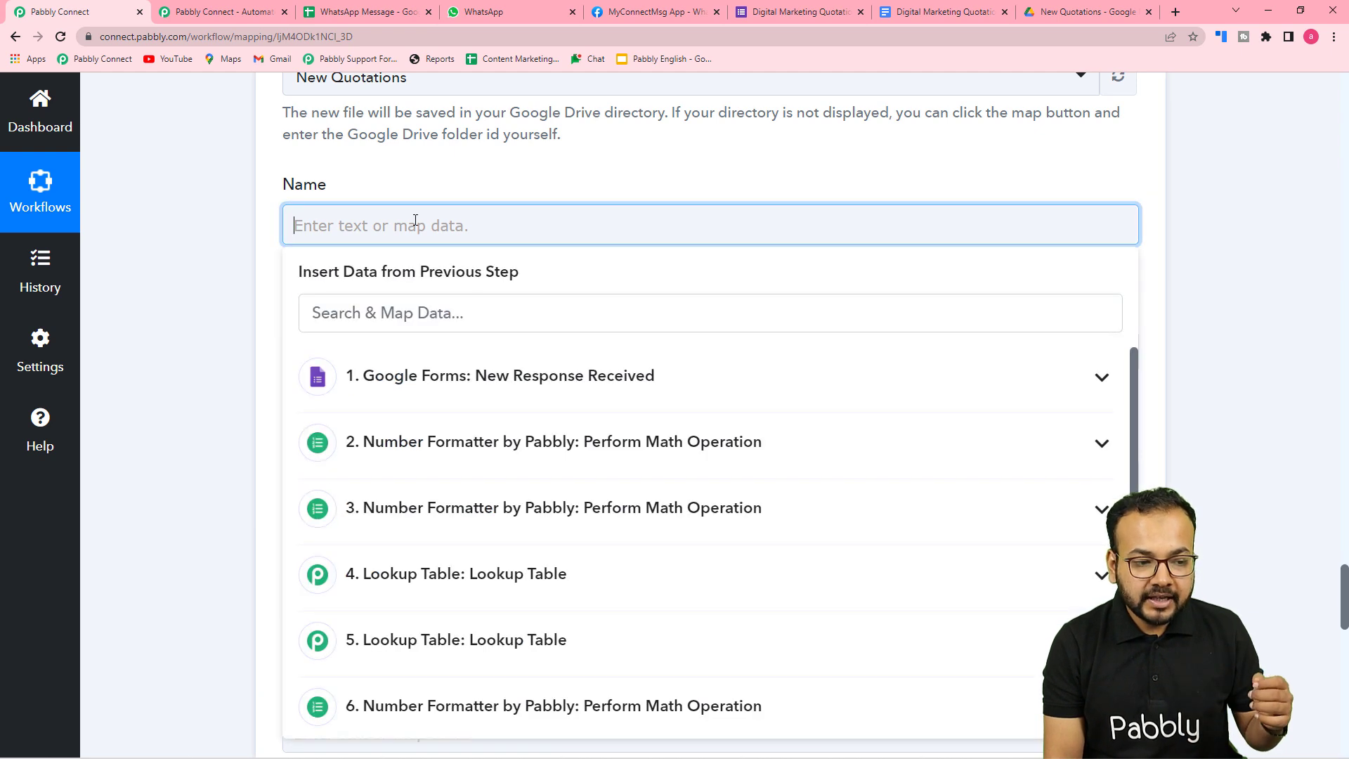
Step: Map the document template's Name field to the Name value from the Google Forms response
{"action": "scroll", "coordinate": [415, 220], "scroll_direction": "down", "scroll_amount": 3}
{"action": "left_click", "coordinate": [431, 178]}
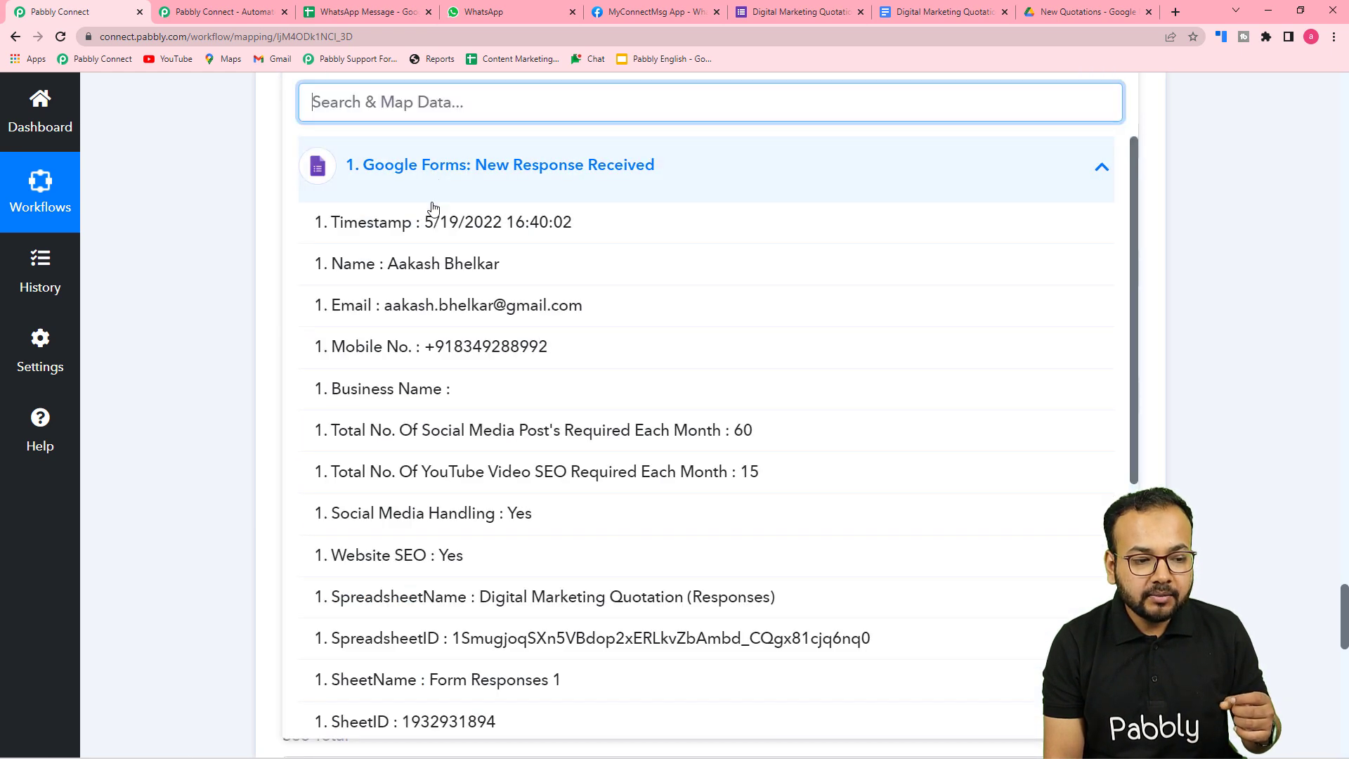
{"action": "left_click", "coordinate": [406, 280]}
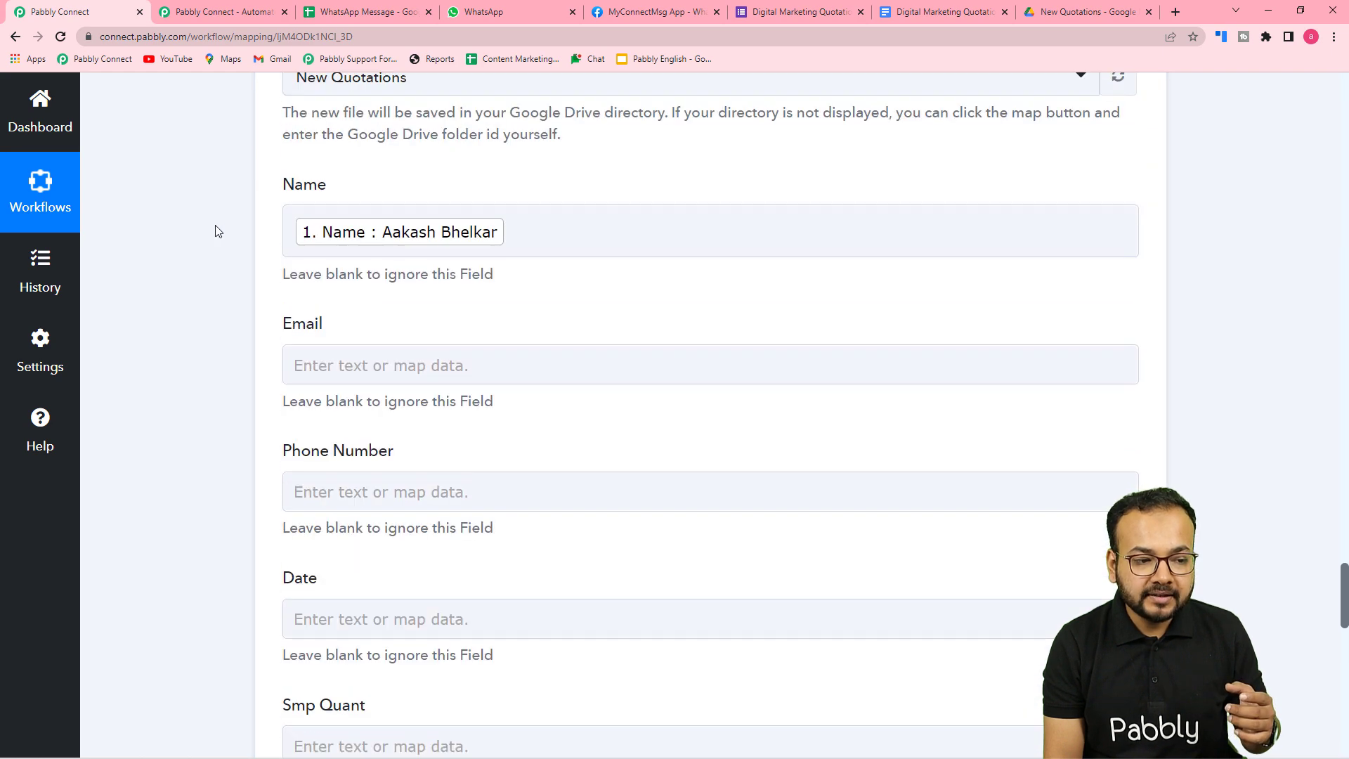
Step: Map the template's Email field to the Email value from the Google Forms response
{"action": "scroll", "coordinate": [215, 231], "scroll_direction": "down", "scroll_amount": 3}
{"action": "left_click", "coordinate": [389, 154]}
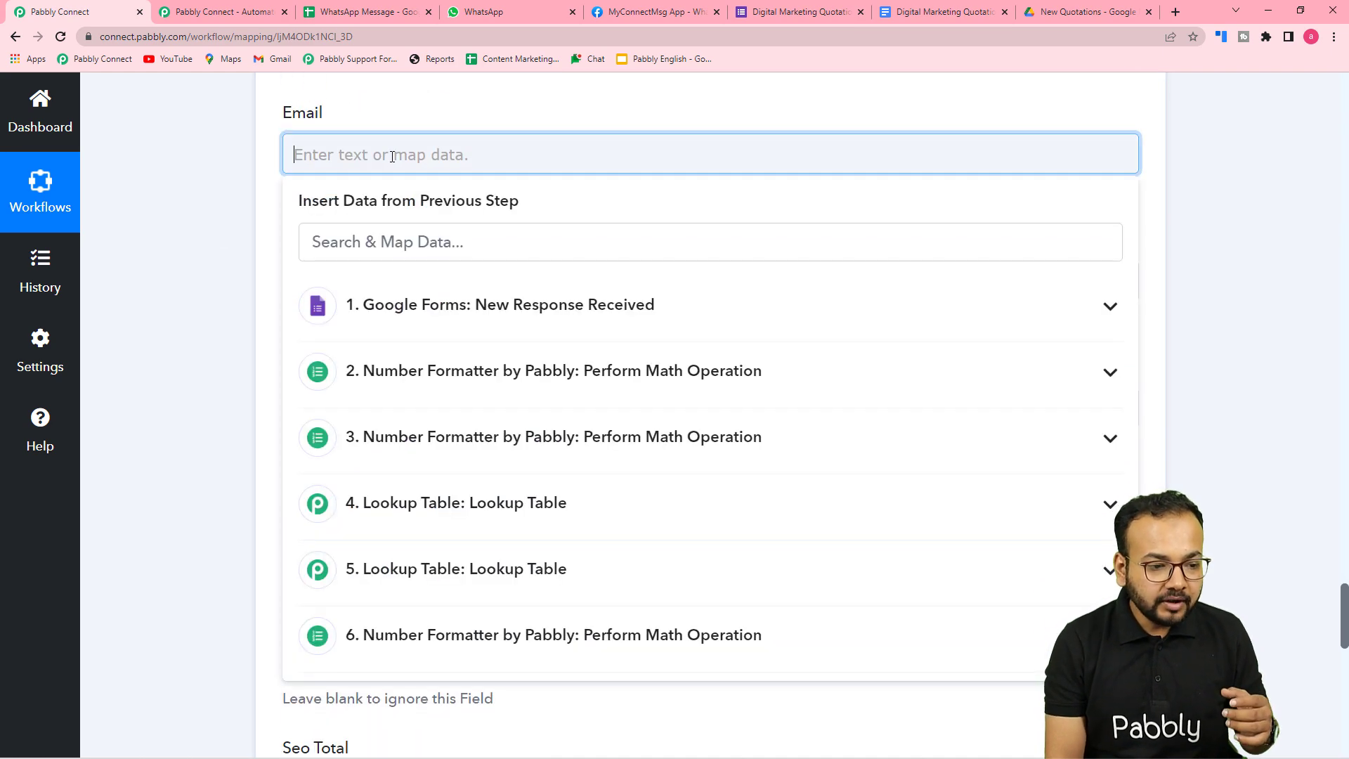
{"action": "left_click", "coordinate": [413, 306]}
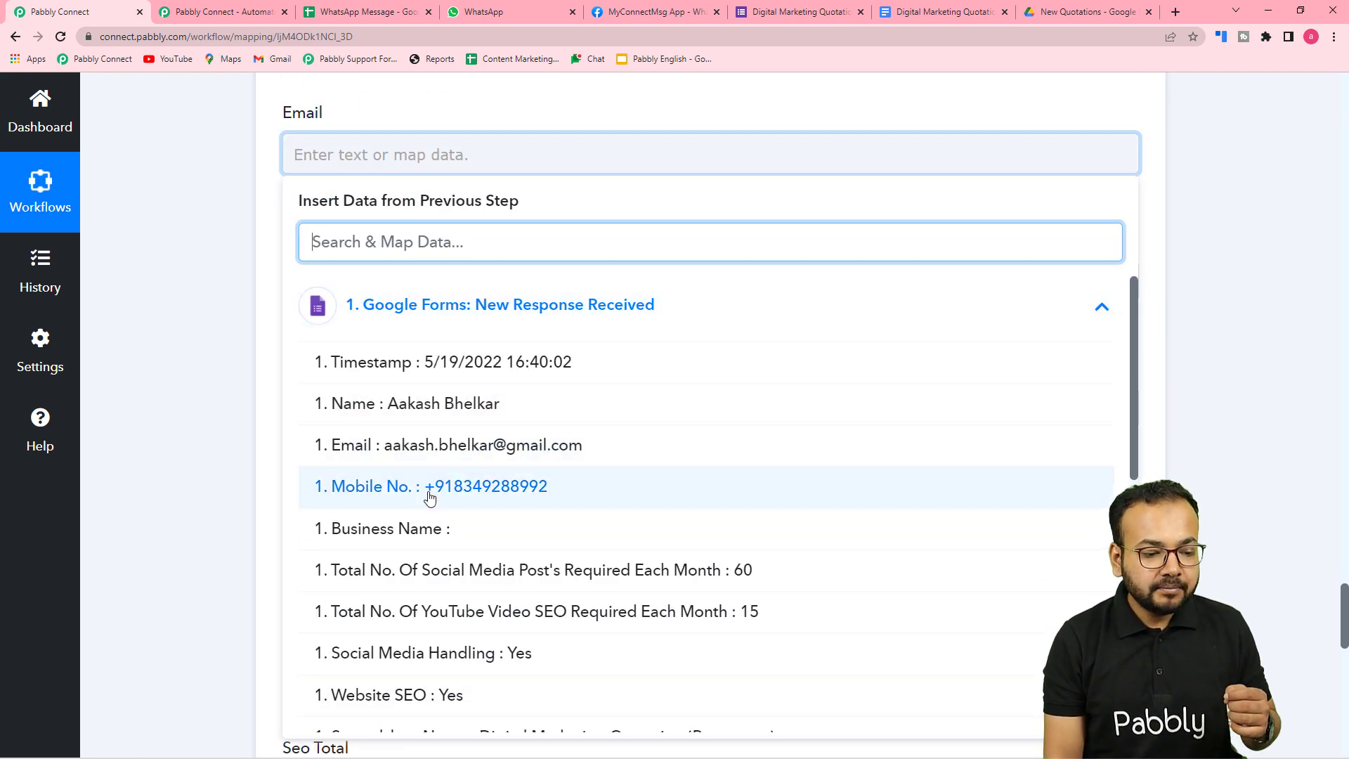
{"action": "left_click", "coordinate": [419, 450]}
{"action": "left_click", "coordinate": [211, 346]}
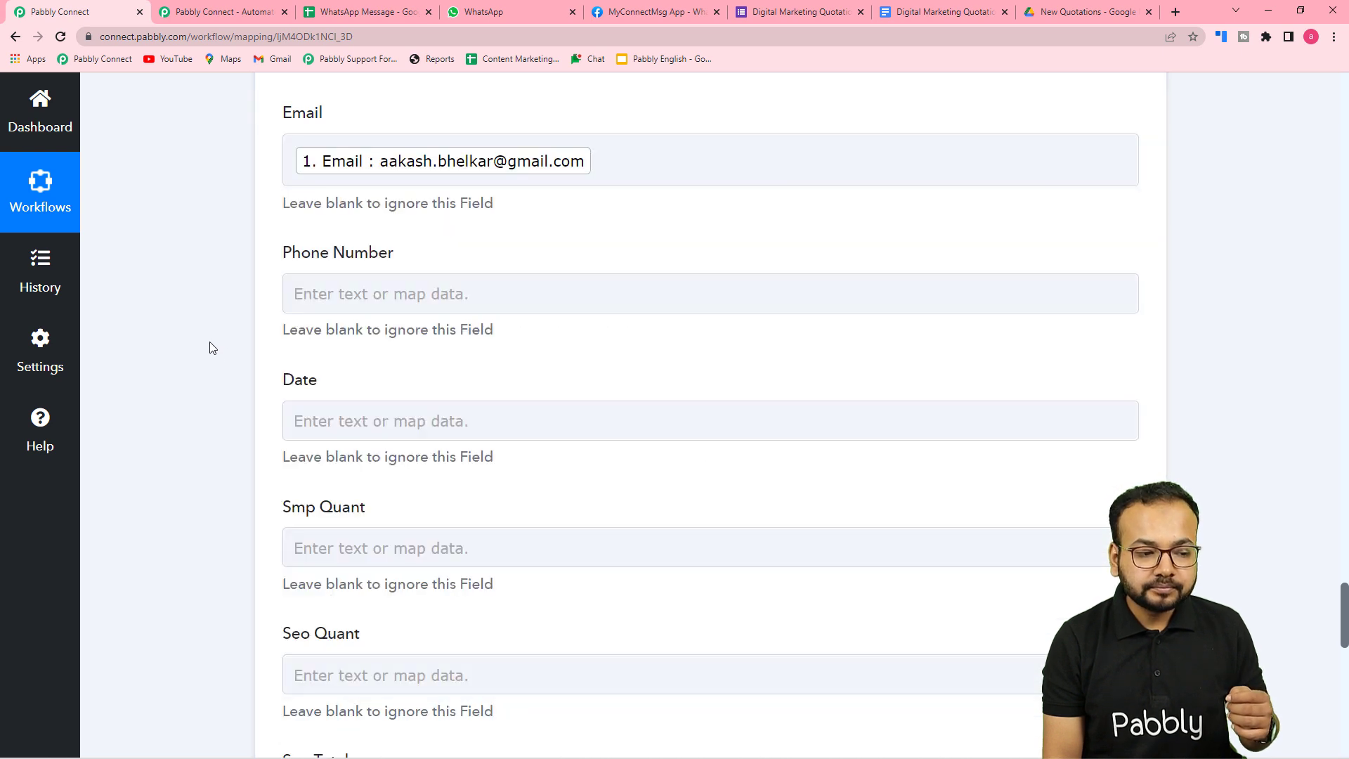
Step: Map the template's Phone Number field to the Mobile No. value from the Google Forms response
{"action": "left_click", "coordinate": [429, 293]}
{"action": "scroll", "coordinate": [430, 292], "scroll_direction": "down", "scroll_amount": 3}
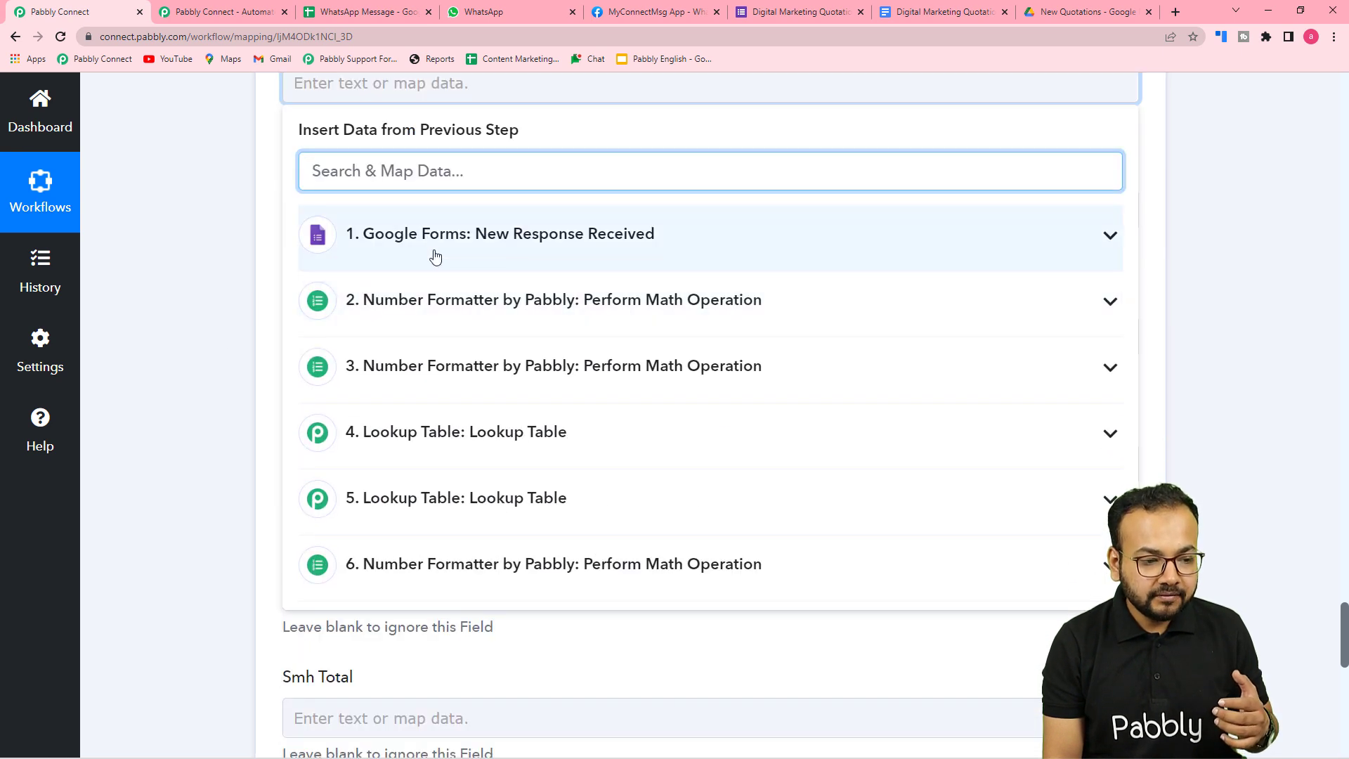
{"action": "left_click", "coordinate": [436, 255]}
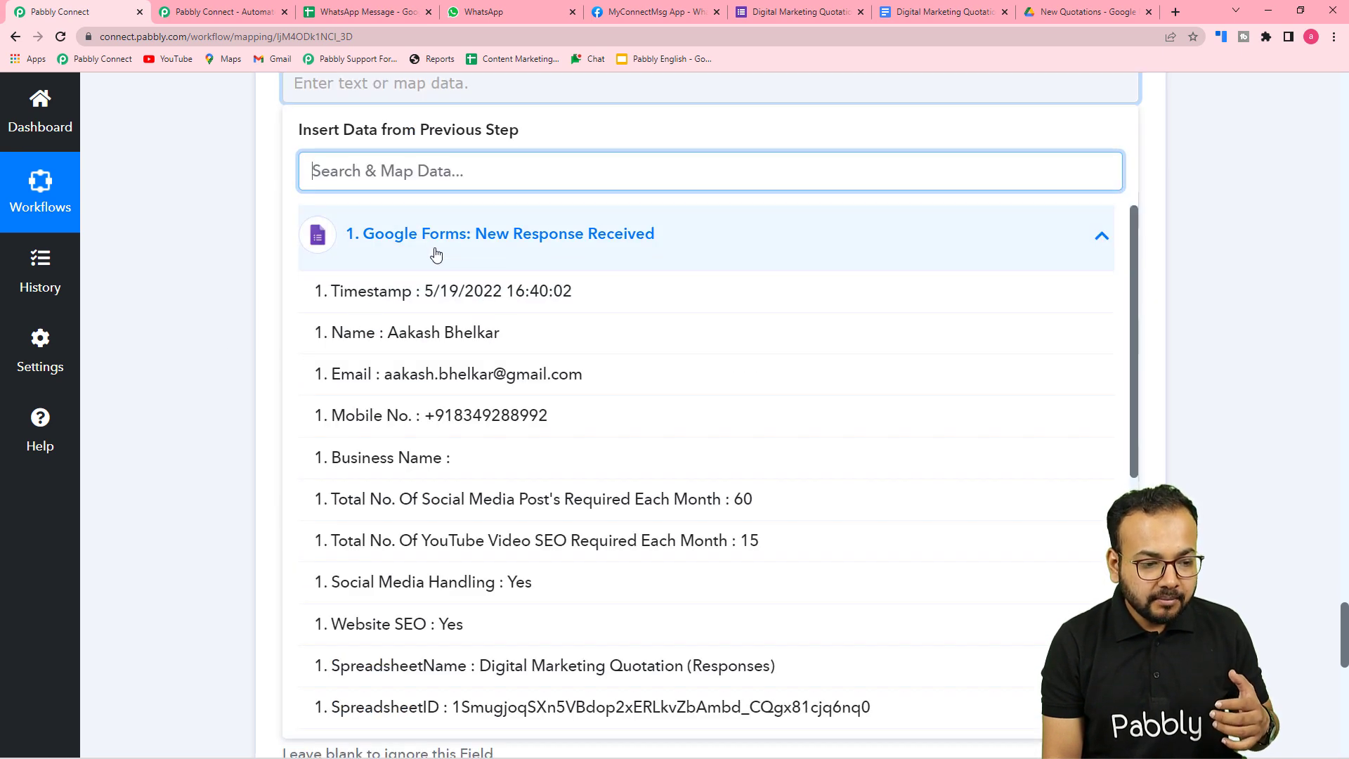
{"action": "left_click", "coordinate": [421, 415]}
{"action": "left_click", "coordinate": [232, 304]}
{"action": "left_click", "coordinate": [393, 223]}
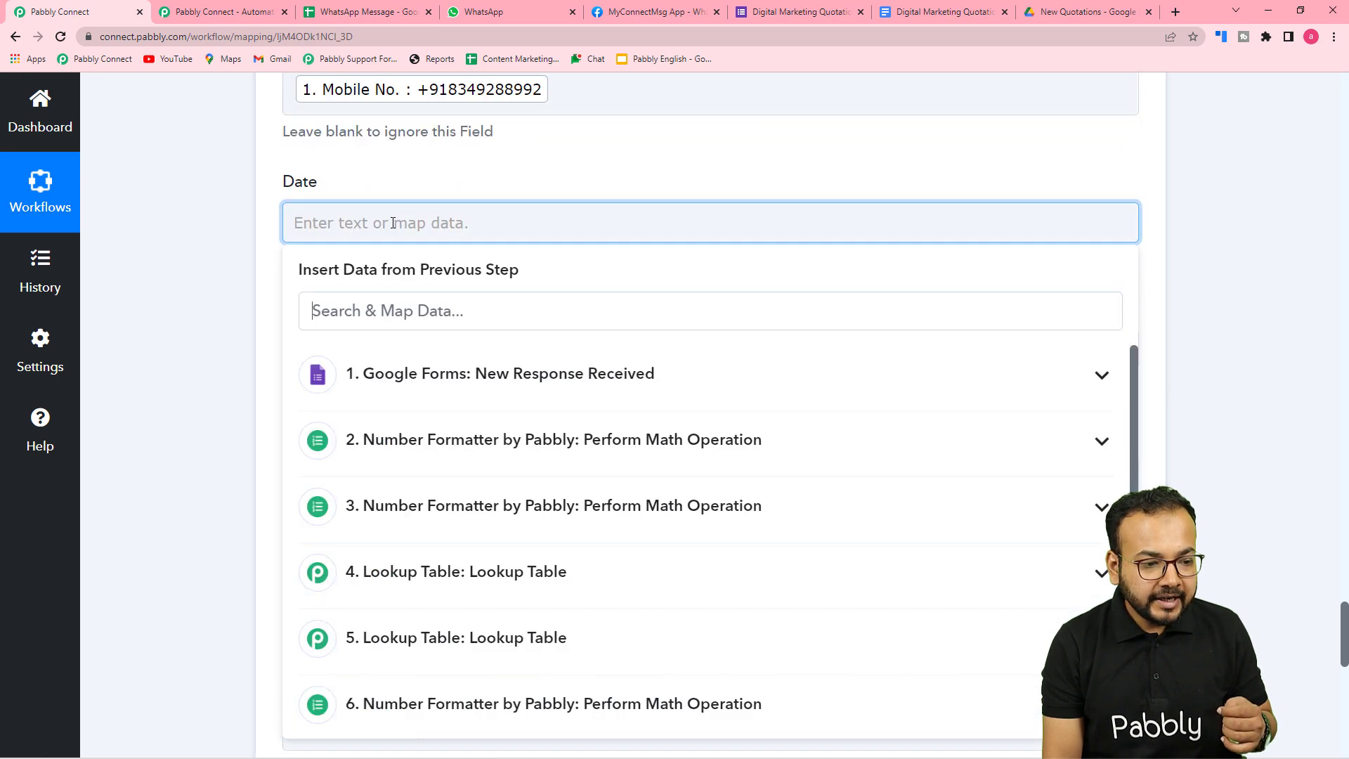
{"action": "scroll", "coordinate": [372, 225], "scroll_direction": "down", "scroll_amount": 3}
{"action": "left_click", "coordinate": [421, 179]}
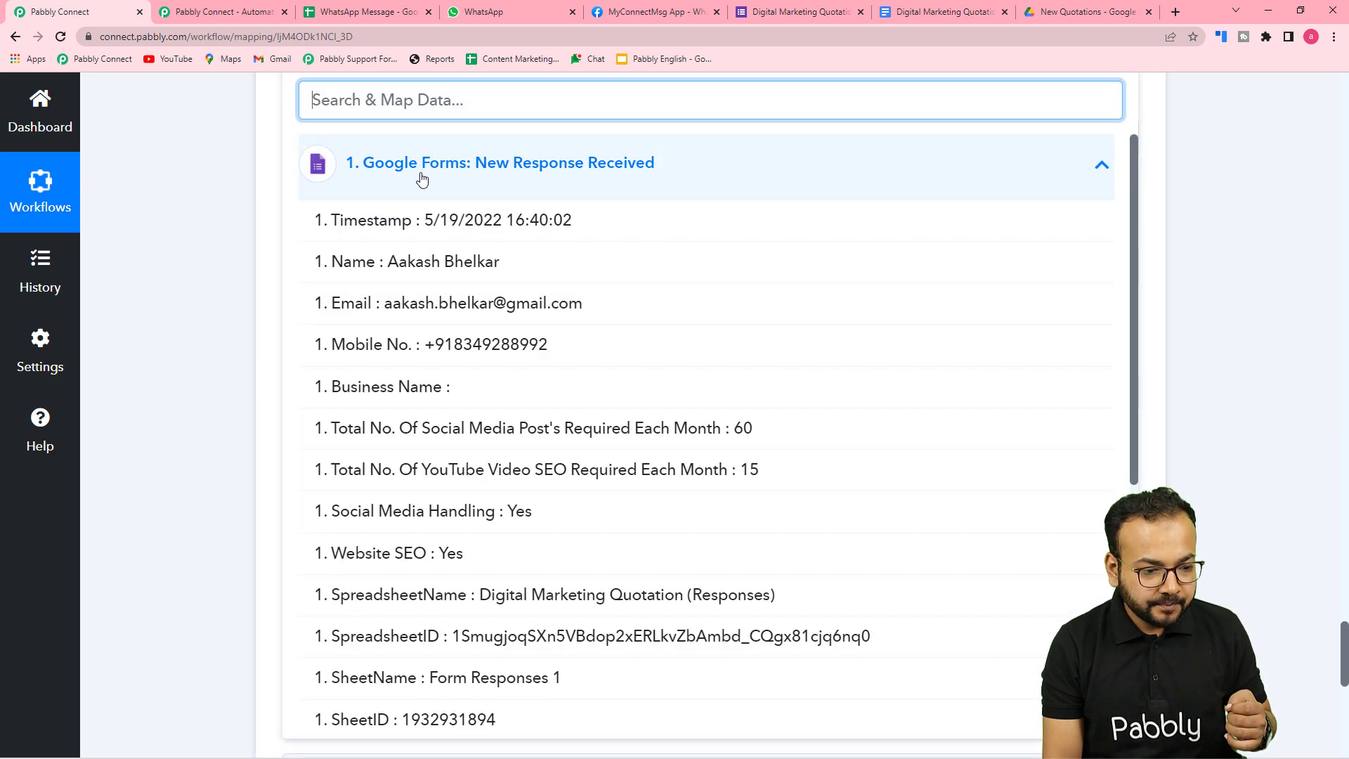
{"action": "scroll", "coordinate": [362, 362], "scroll_direction": "down", "scroll_amount": 2}
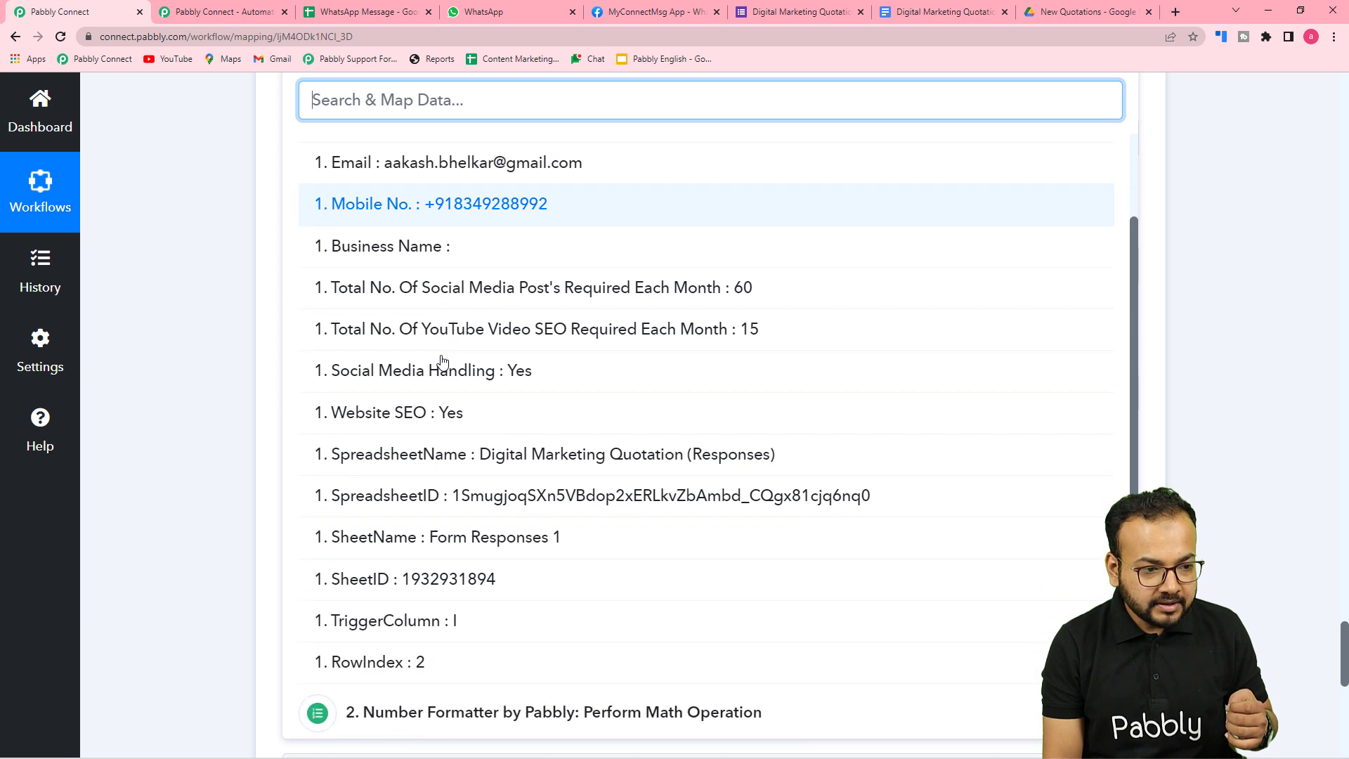
{"action": "scroll", "coordinate": [441, 362], "scroll_direction": "up", "scroll_amount": 2}
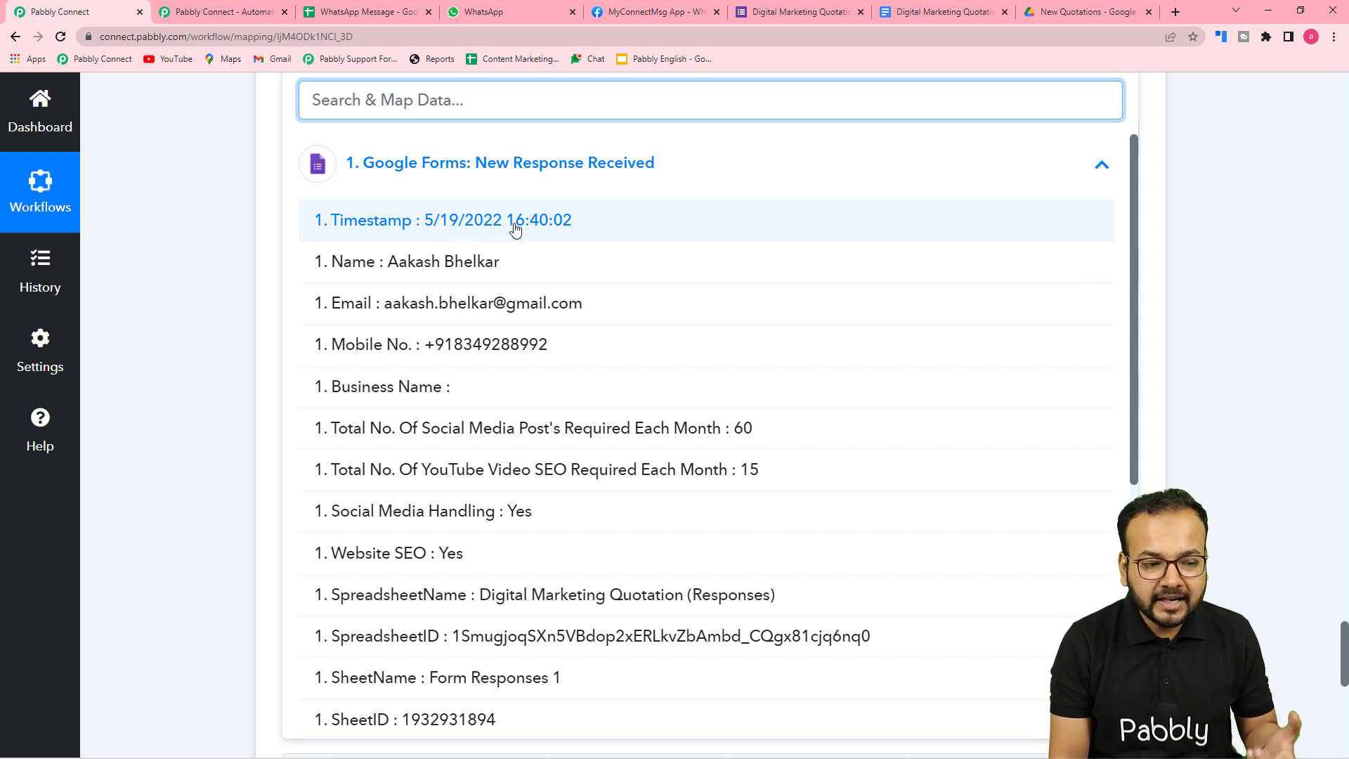
{"action": "left_click", "coordinate": [187, 232]}
Step: Examine the format of the Timestamp value in the response received by the Google Forms trigger
{"action": "scroll", "coordinate": [187, 234], "scroll_direction": "up", "scroll_amount": 9}
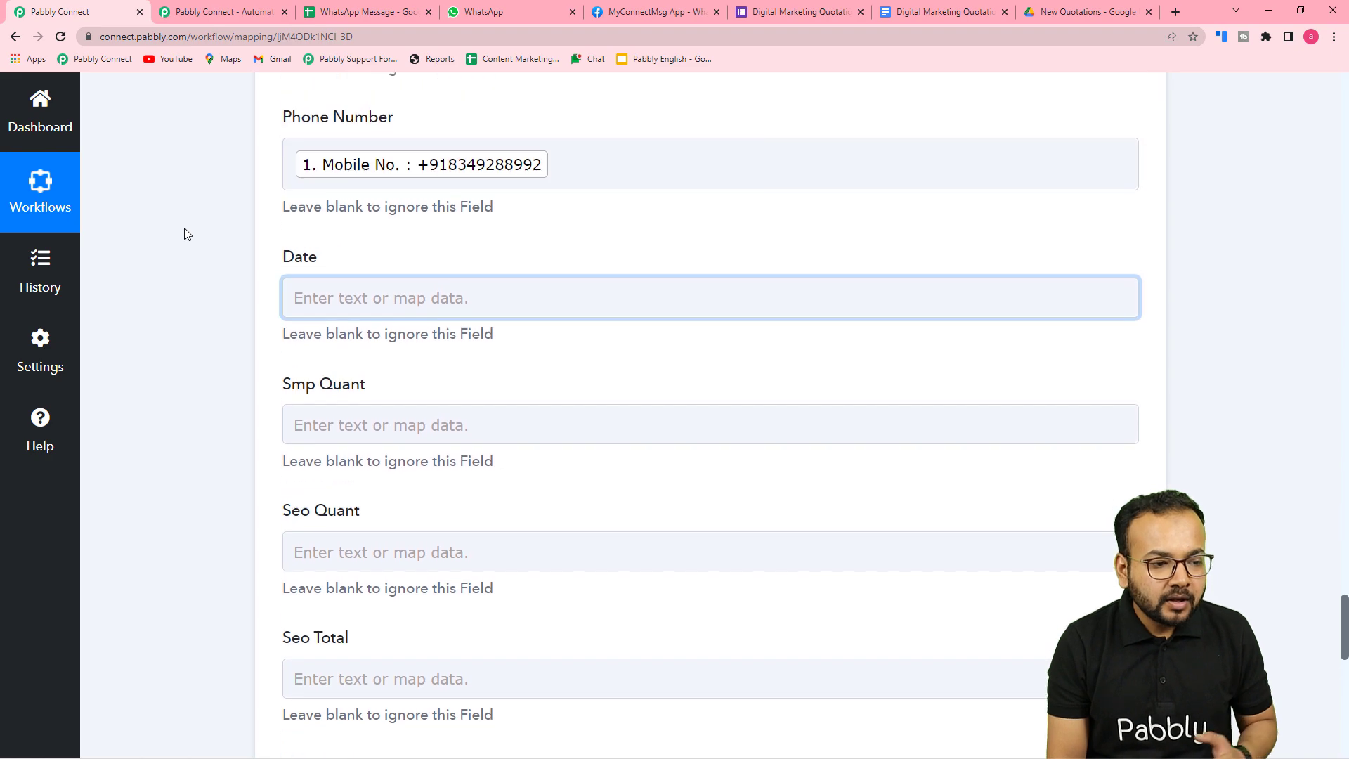
{"action": "scroll", "coordinate": [187, 233], "scroll_direction": "up", "scroll_amount": 15}
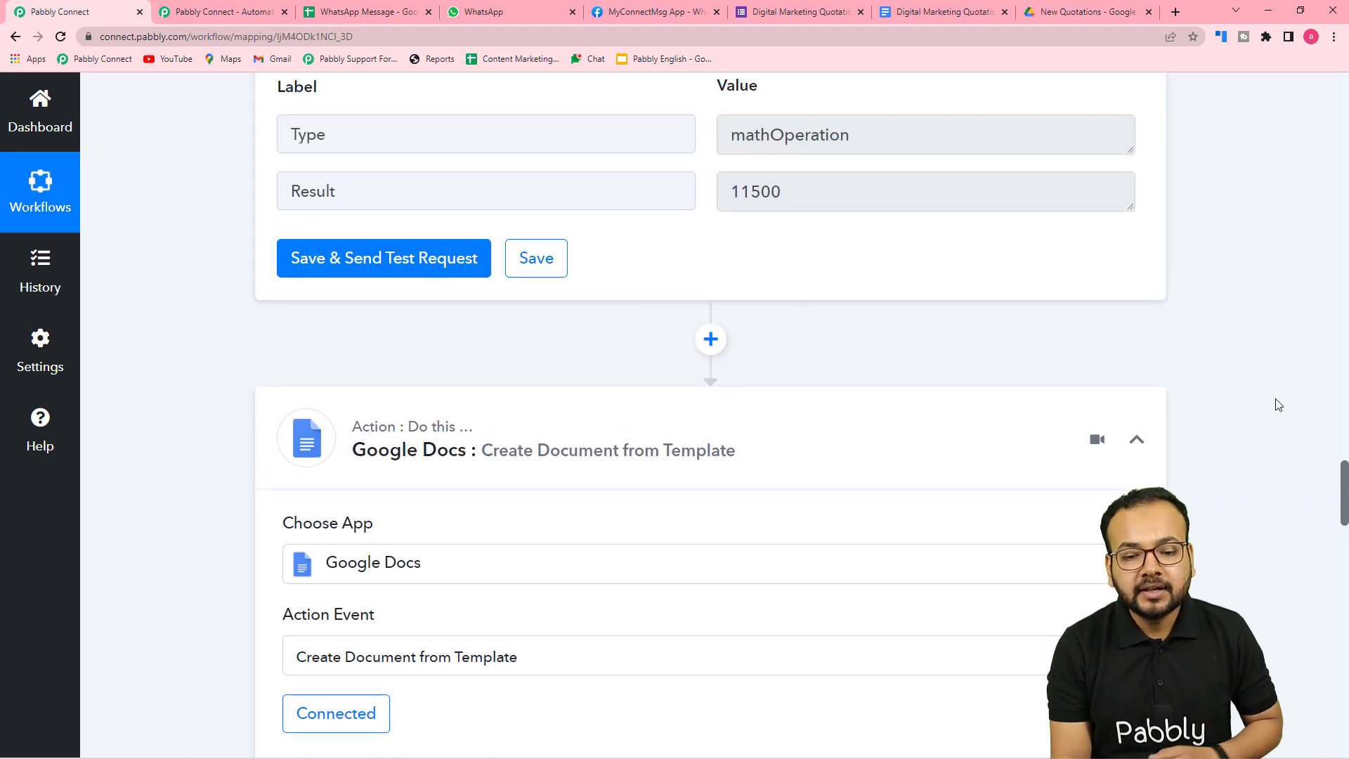
{"action": "scroll", "coordinate": [1345, 385], "scroll_direction": "up", "scroll_amount": 8}
{"action": "scroll", "coordinate": [1260, 519], "scroll_direction": "up", "scroll_amount": 5}
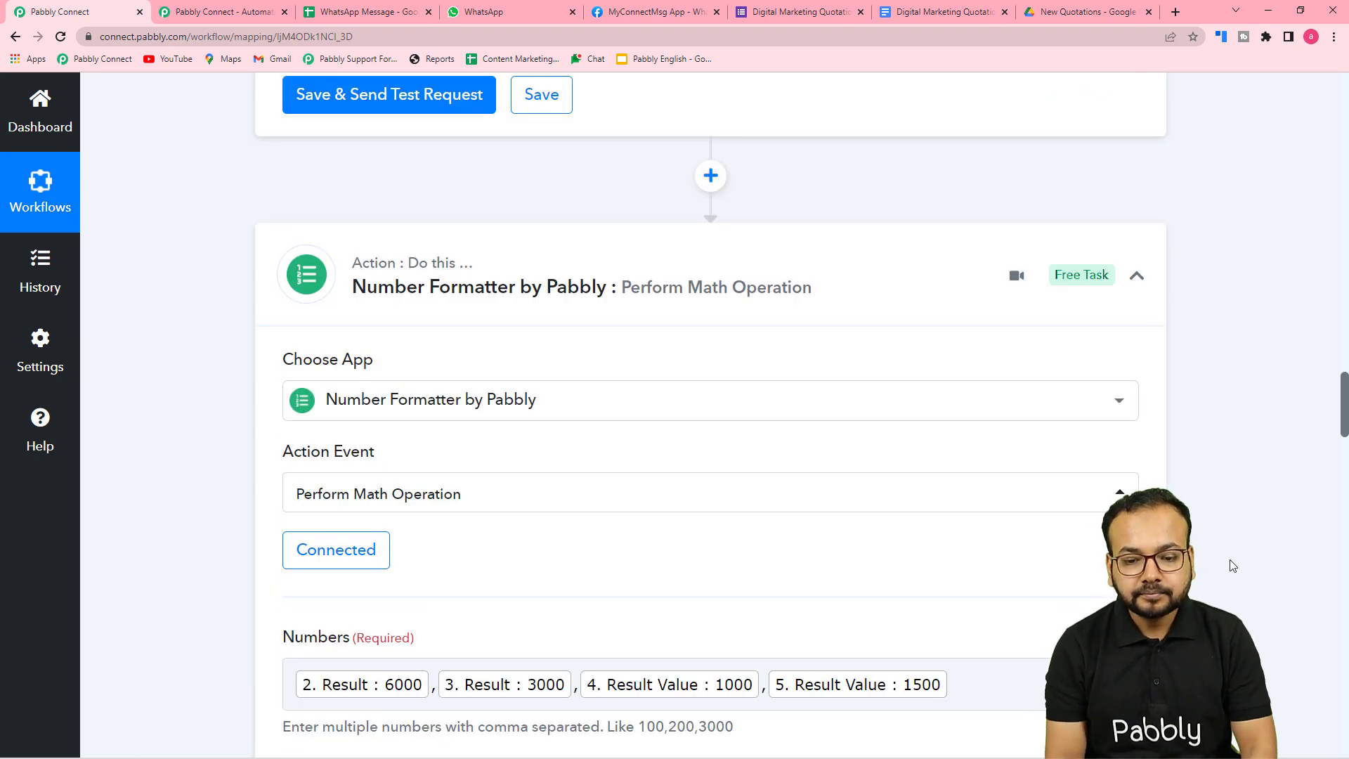
{"action": "left_click_drag", "start_coordinate": [1340, 387], "coordinate": [1340, 124]}
{"action": "scroll", "coordinate": [846, 521], "scroll_direction": "down", "scroll_amount": 6}
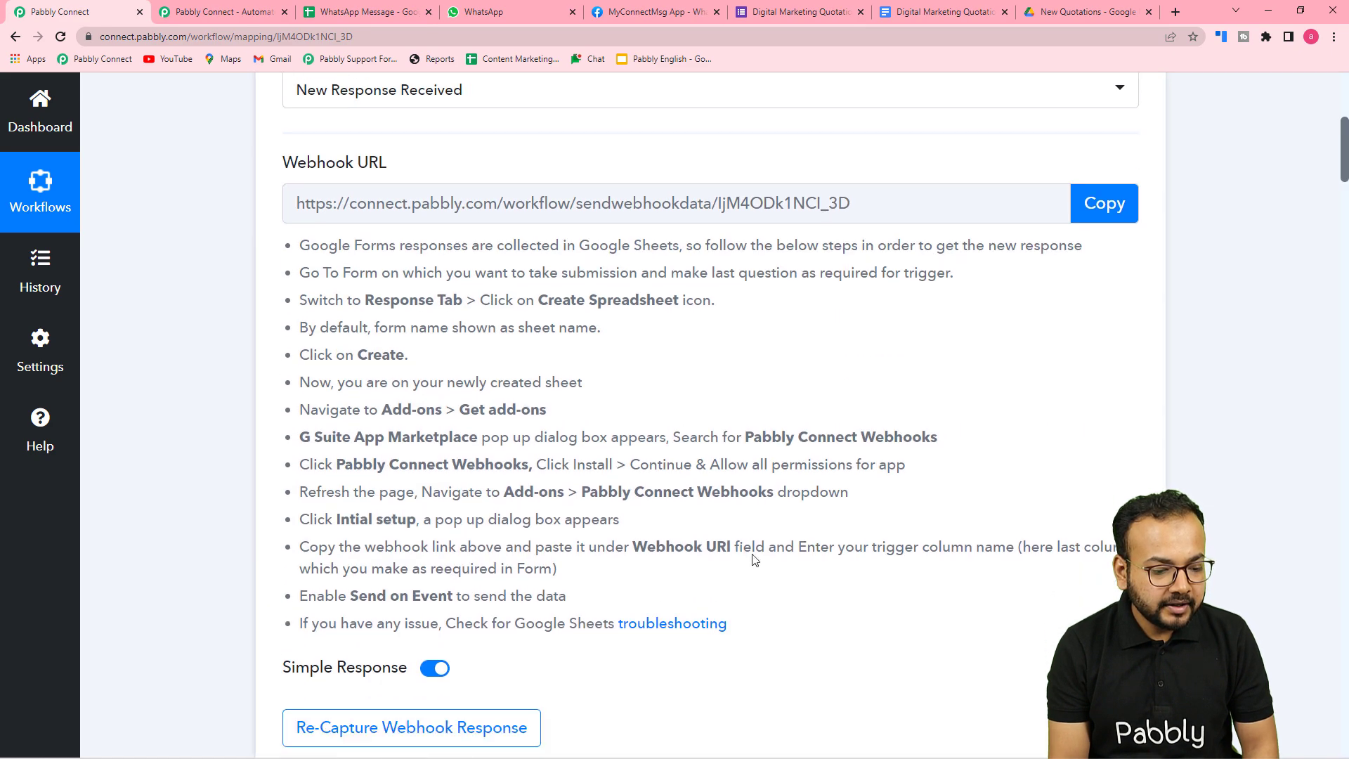
{"action": "left_click", "coordinate": [344, 413]}
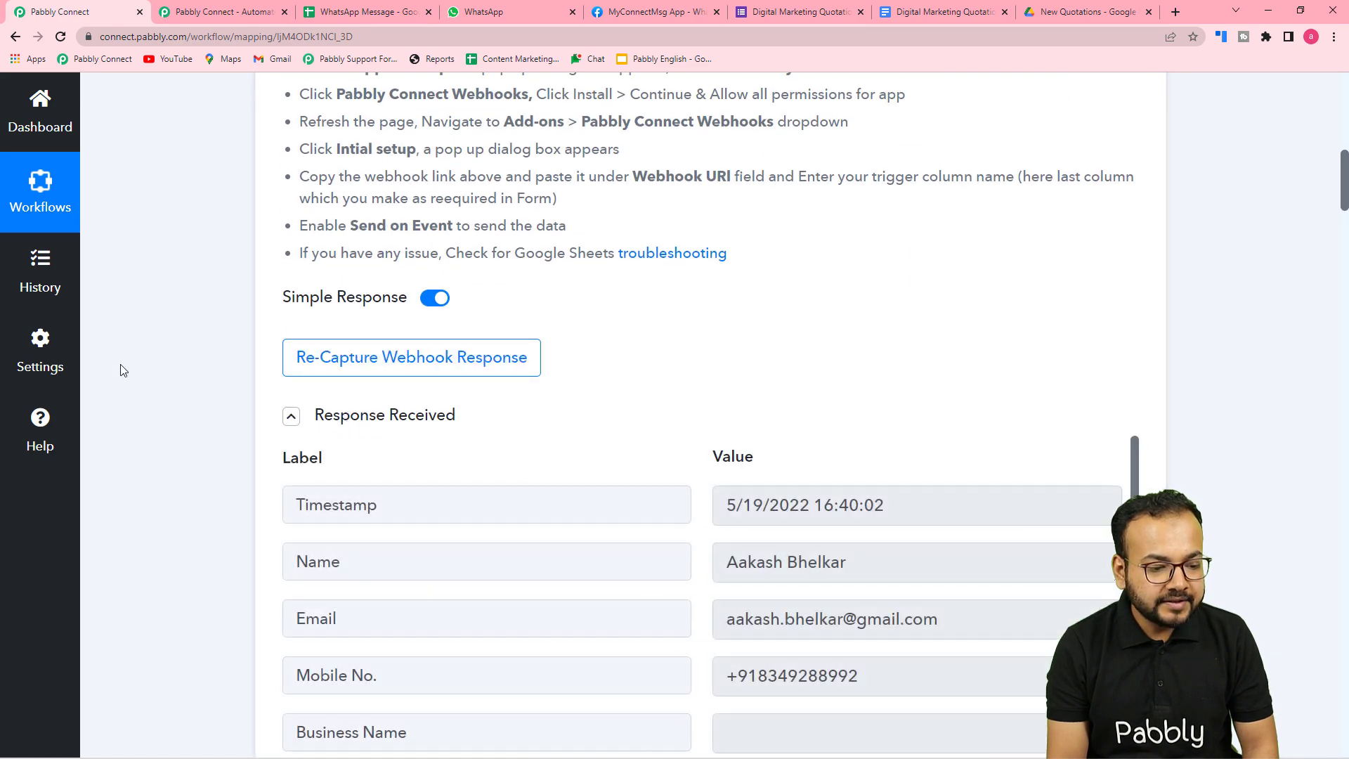
{"action": "scroll", "coordinate": [123, 370], "scroll_direction": "down", "scroll_amount": 3}
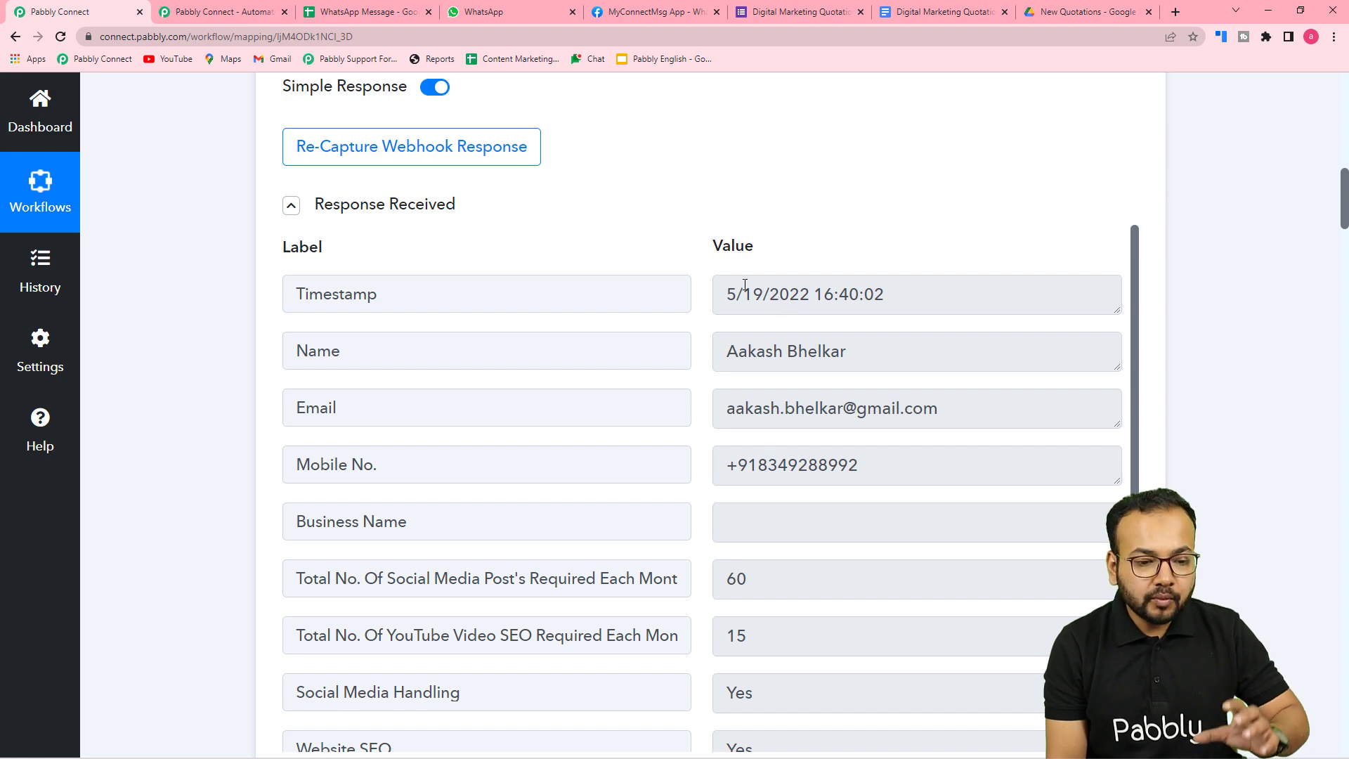
Step: Add a Text Formatter by Pabbly action between the Google Forms trigger and the first Number Formatter step
{"action": "left_click_drag", "start_coordinate": [1344, 204], "coordinate": [1342, 260]}
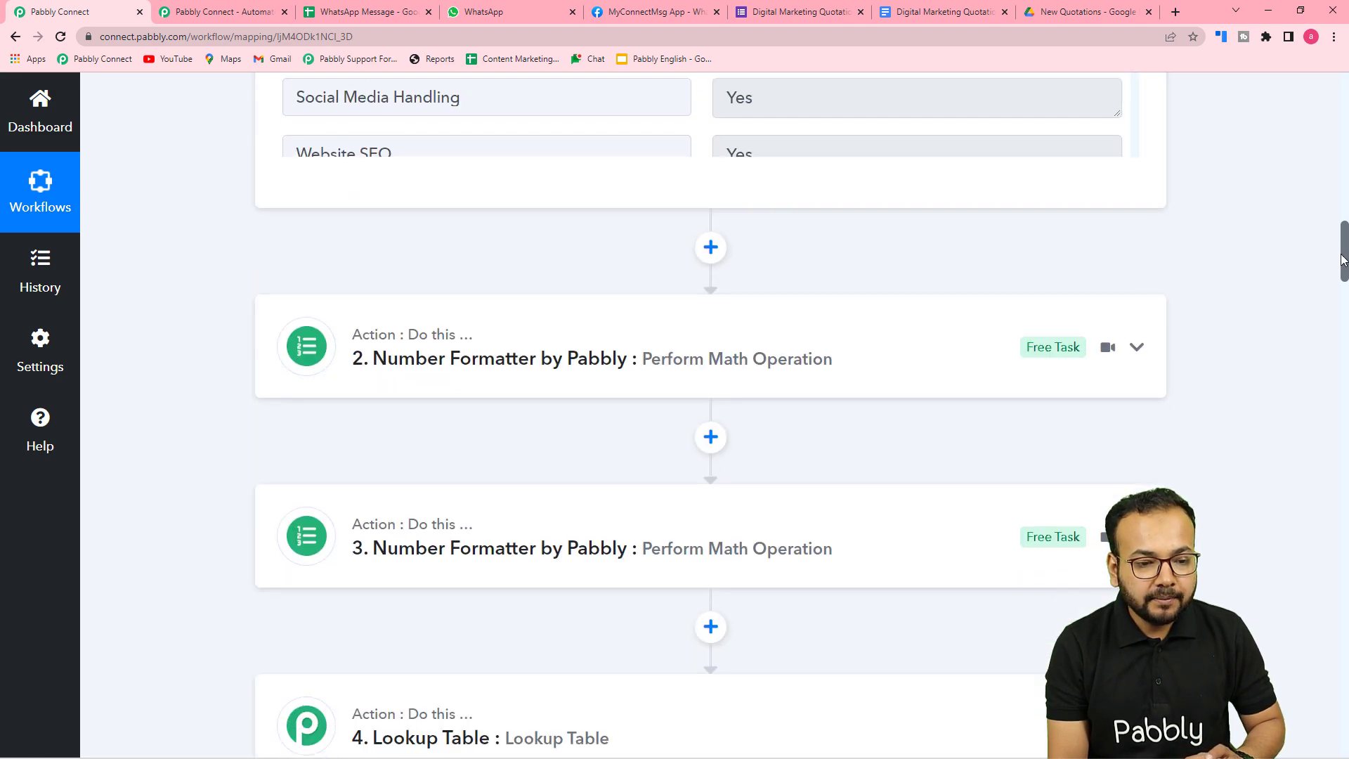
{"action": "left_click", "coordinate": [710, 250]}
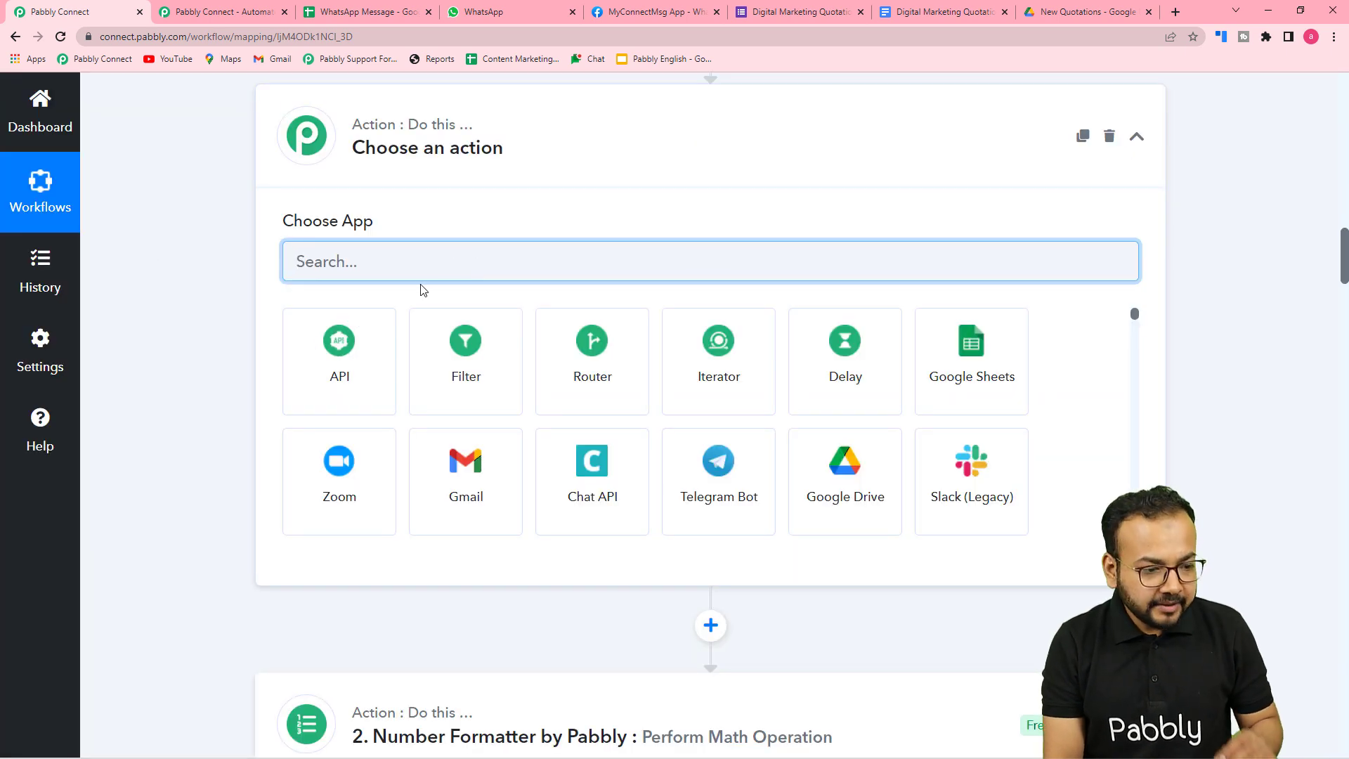
{"action": "type", "text": "text"}
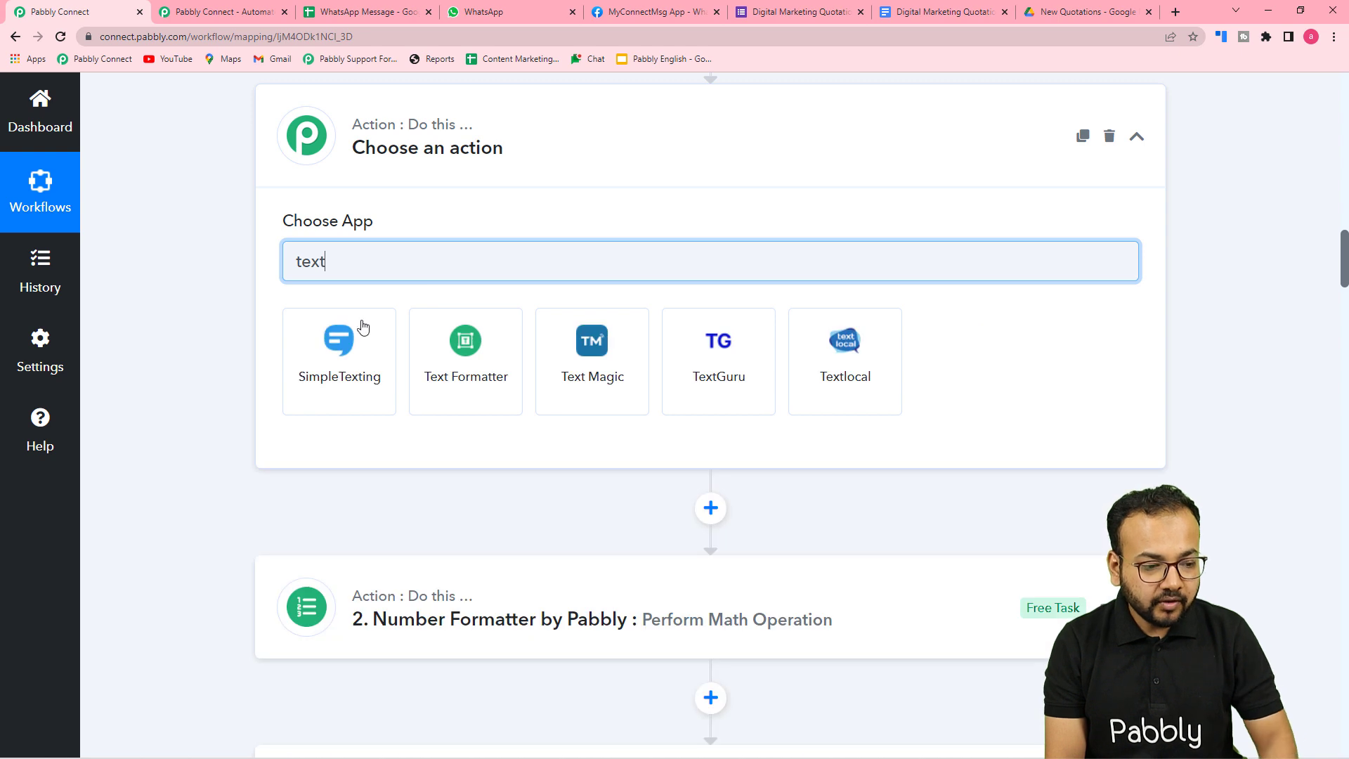
{"action": "left_click", "coordinate": [486, 377]}
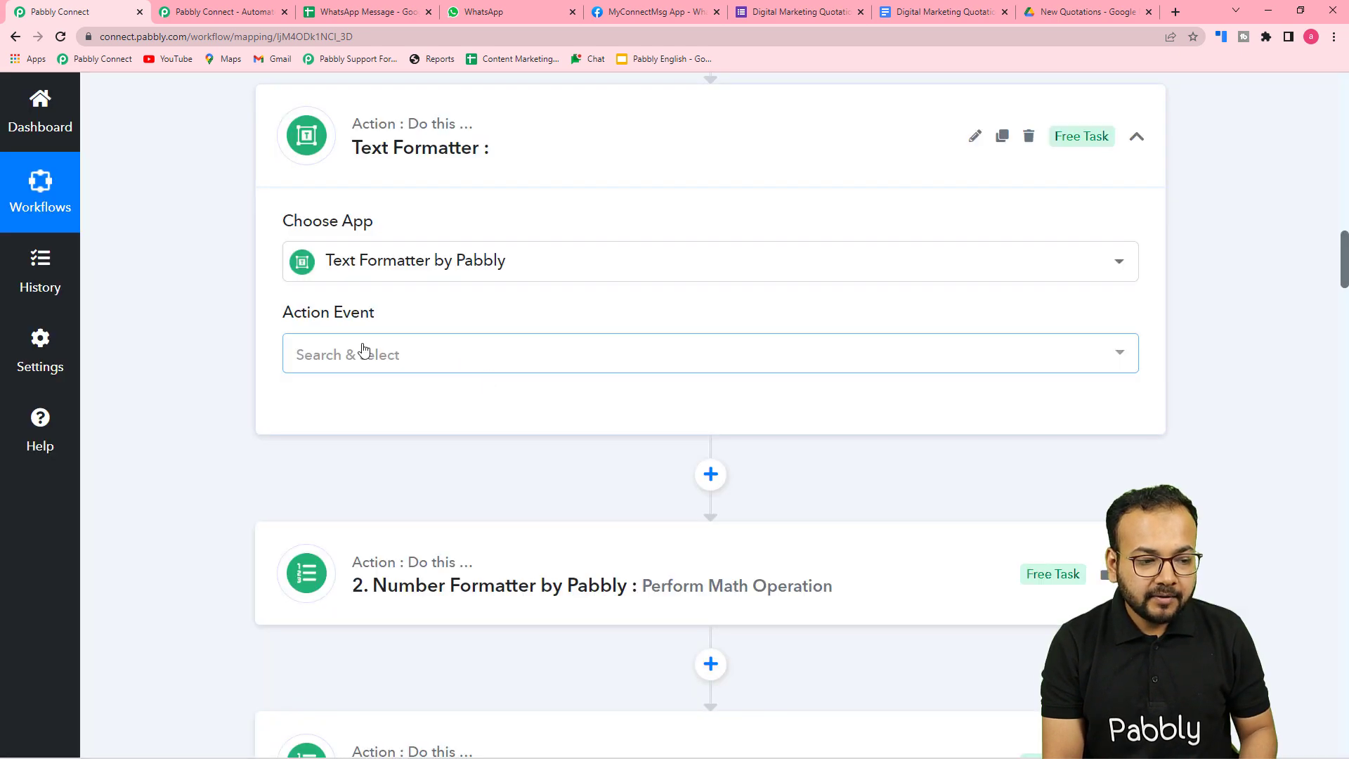
Step: Set the Text Formatter's action event to Split Text and connect it
{"action": "scroll", "coordinate": [221, 336], "scroll_direction": "down", "scroll_amount": 1}
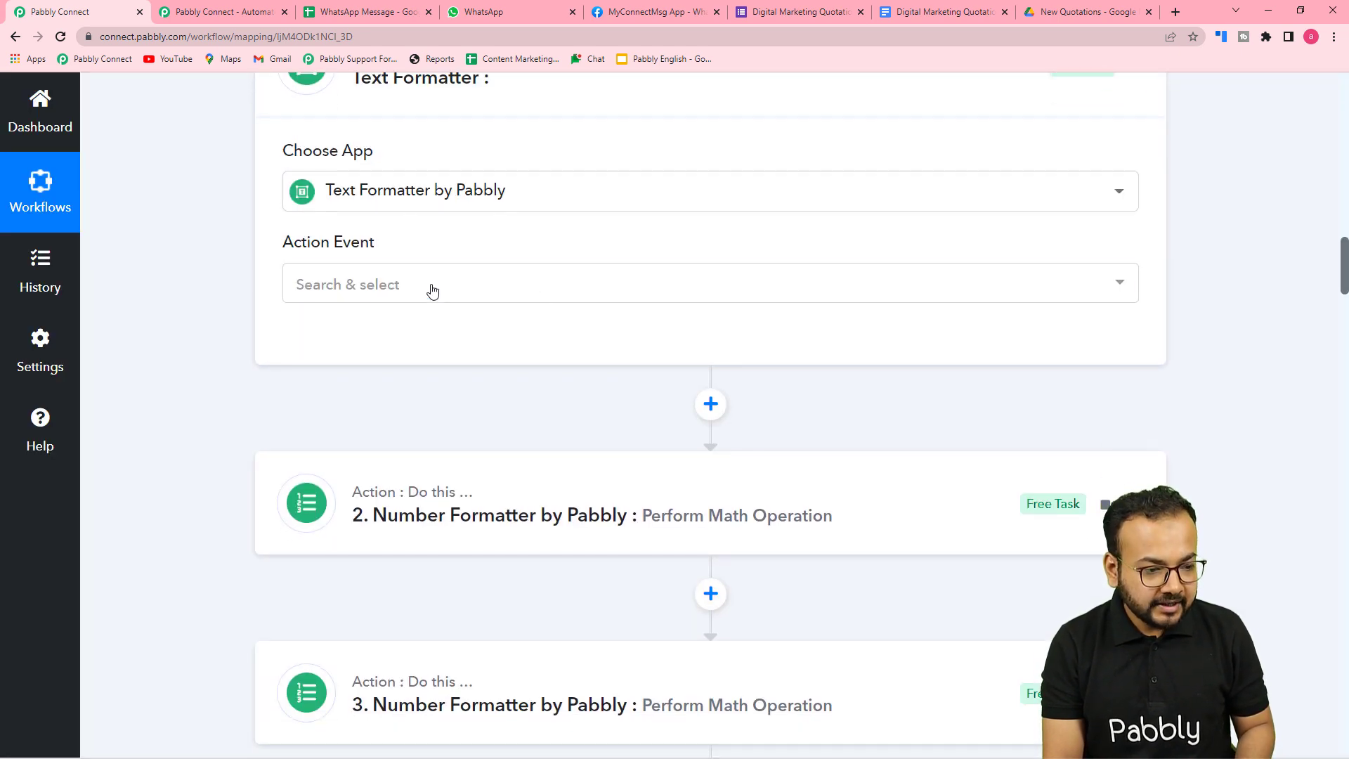
{"action": "left_click", "coordinate": [411, 301]}
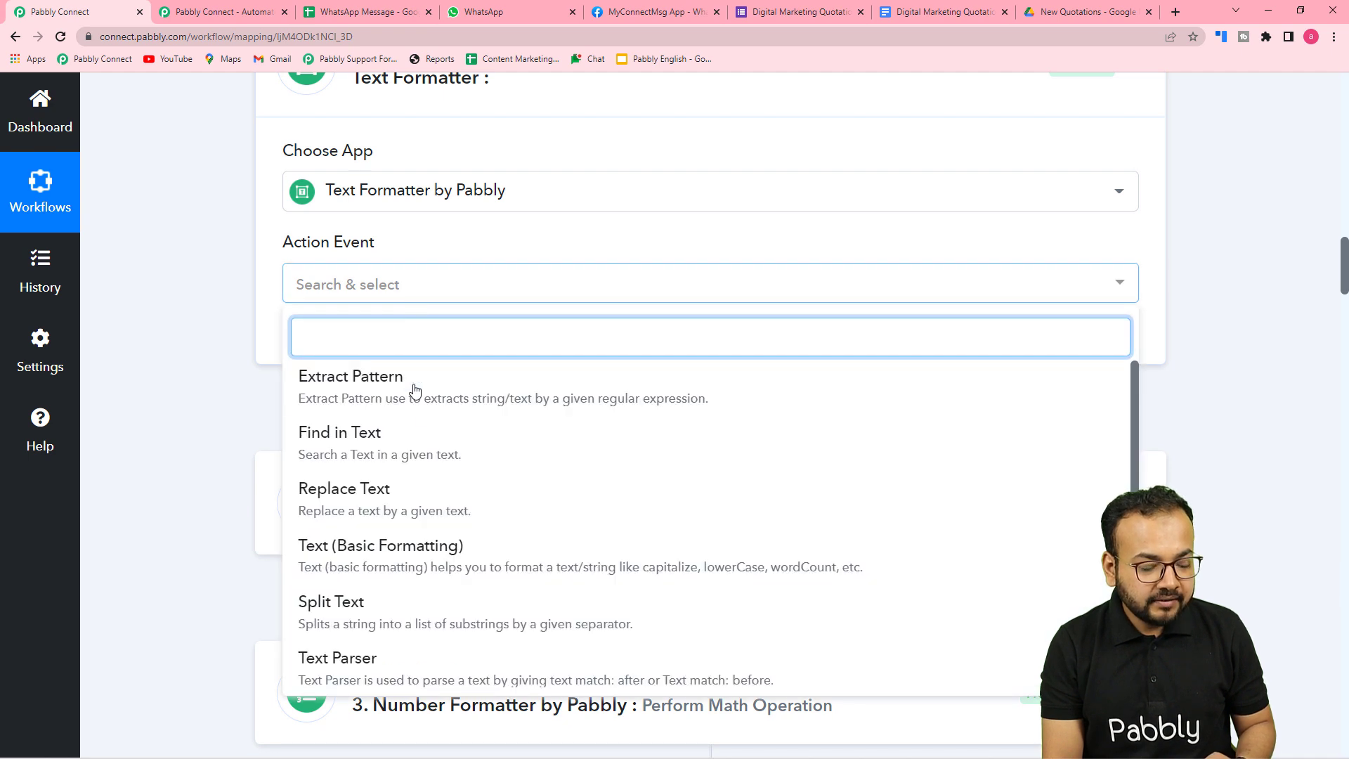
{"action": "scroll", "coordinate": [400, 541], "scroll_direction": "down", "scroll_amount": 1}
{"action": "left_click", "coordinate": [373, 543]}
{"action": "left_click", "coordinate": [316, 355]}
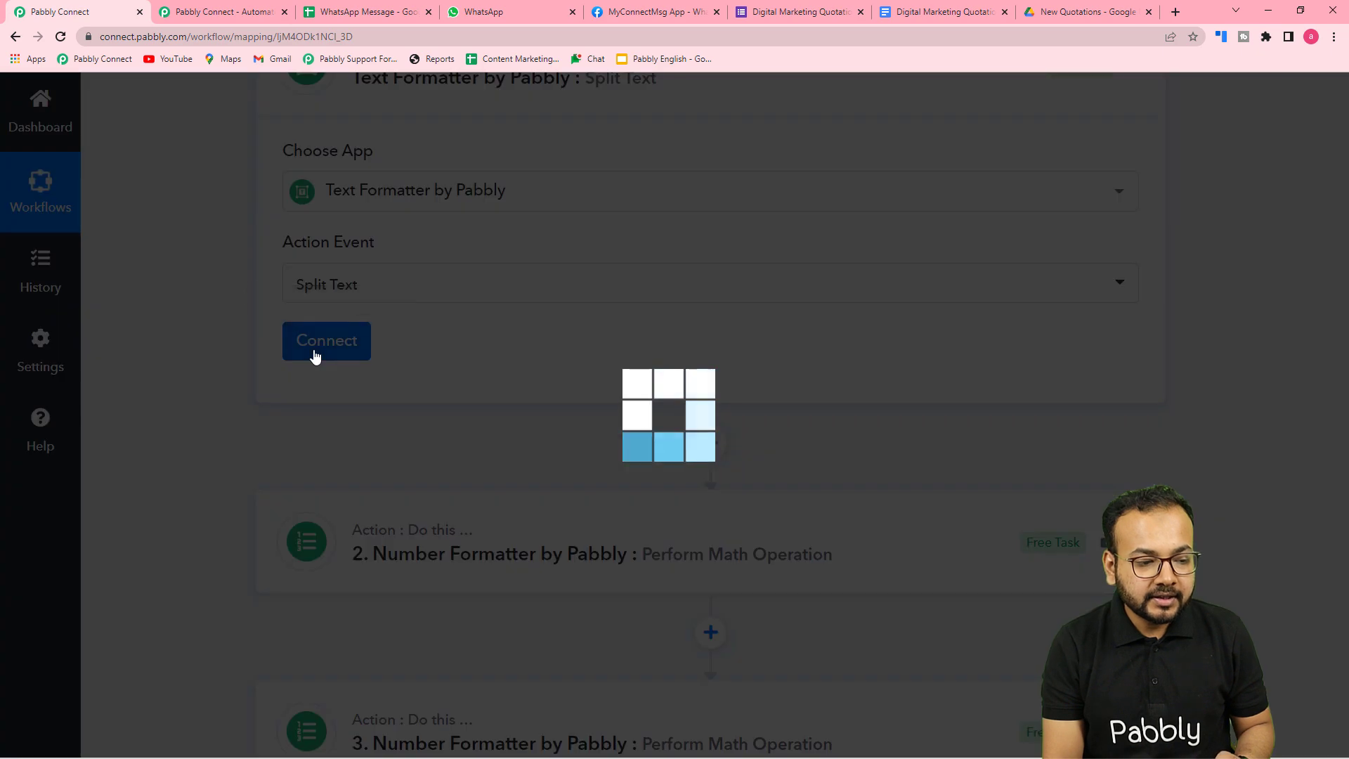
Step: Map Text to Split to the Timestamp value from the Google Forms response
{"action": "scroll", "coordinate": [262, 388], "scroll_direction": "down", "scroll_amount": 2}
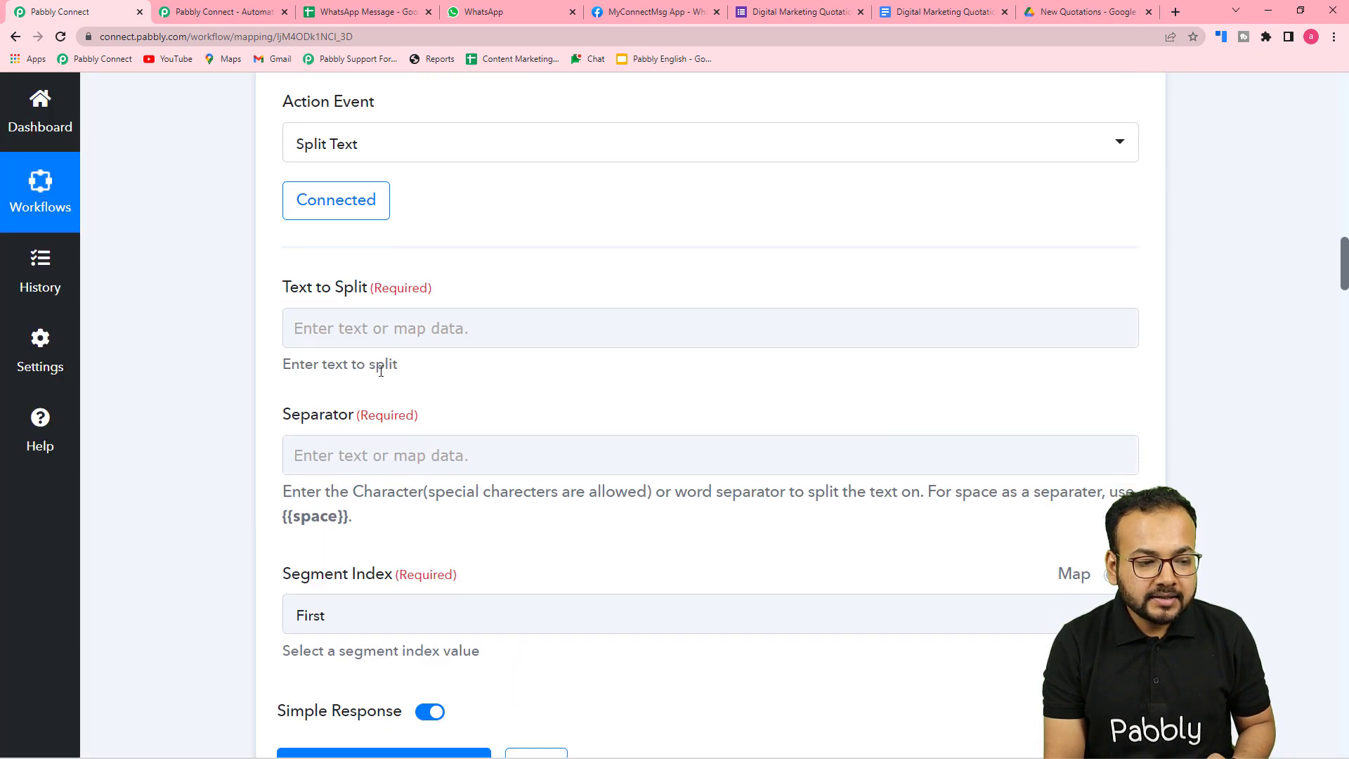
{"action": "scroll", "coordinate": [457, 250], "scroll_direction": "down", "scroll_amount": 2}
{"action": "left_click", "coordinate": [452, 189]}
{"action": "left_click", "coordinate": [431, 333]}
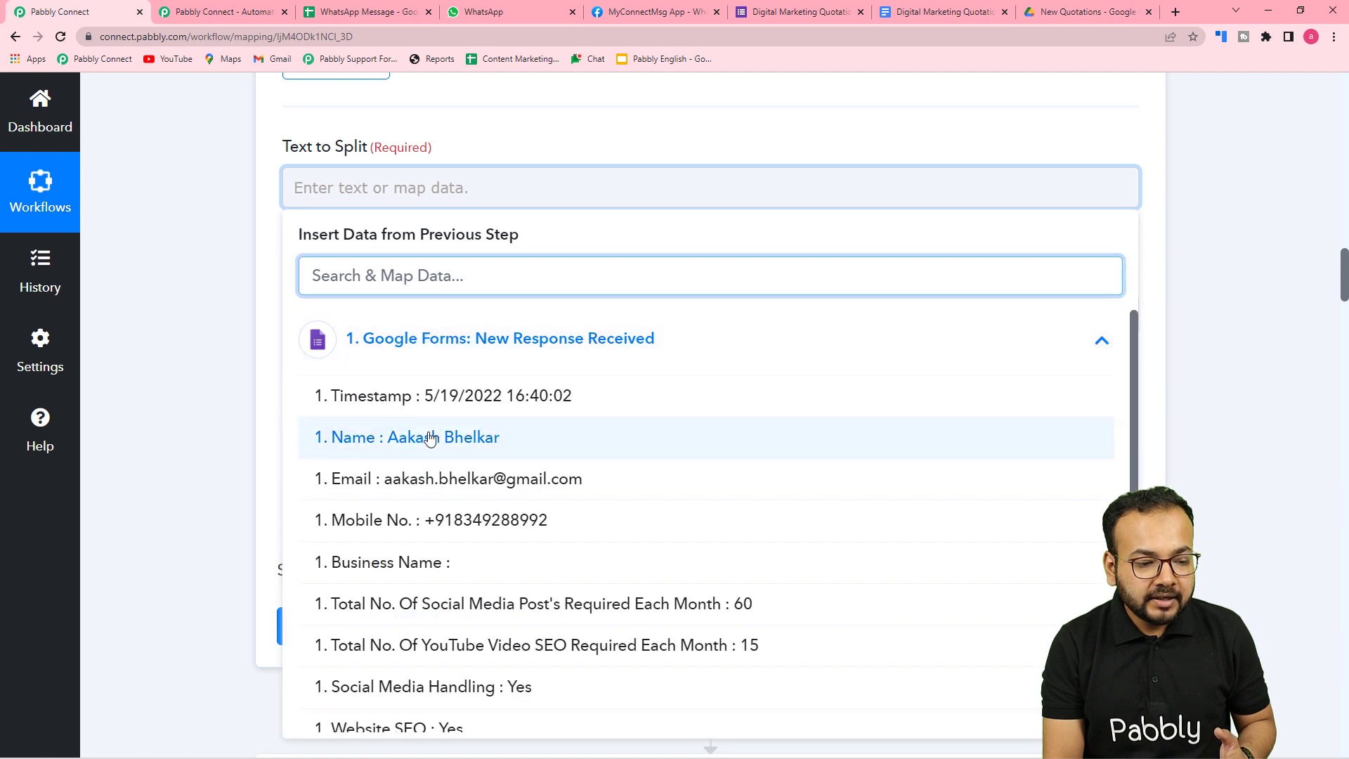
{"action": "left_click", "coordinate": [430, 395]}
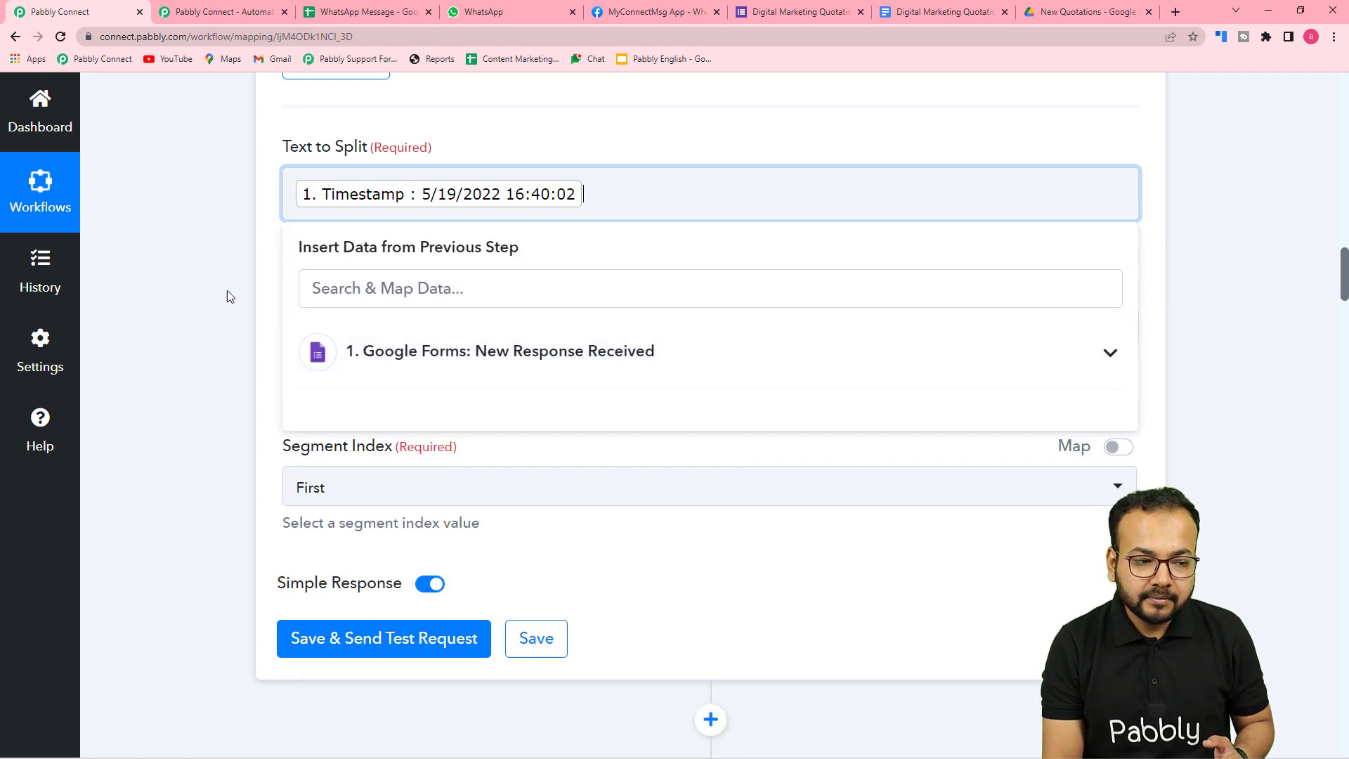
{"action": "left_click", "coordinate": [165, 285]}
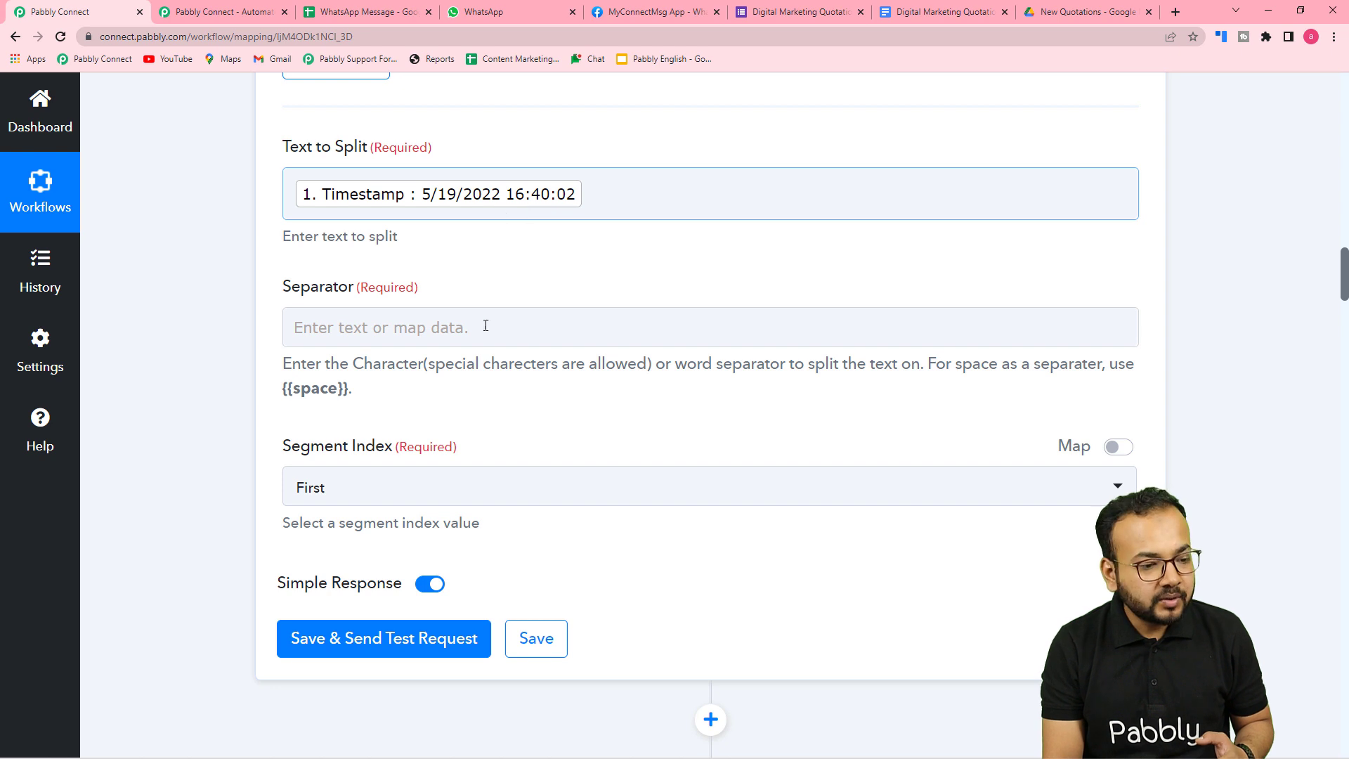
Step: Set the Split Text separator to {{space}}, copied from the field's help text
{"action": "left_click", "coordinate": [446, 328]}
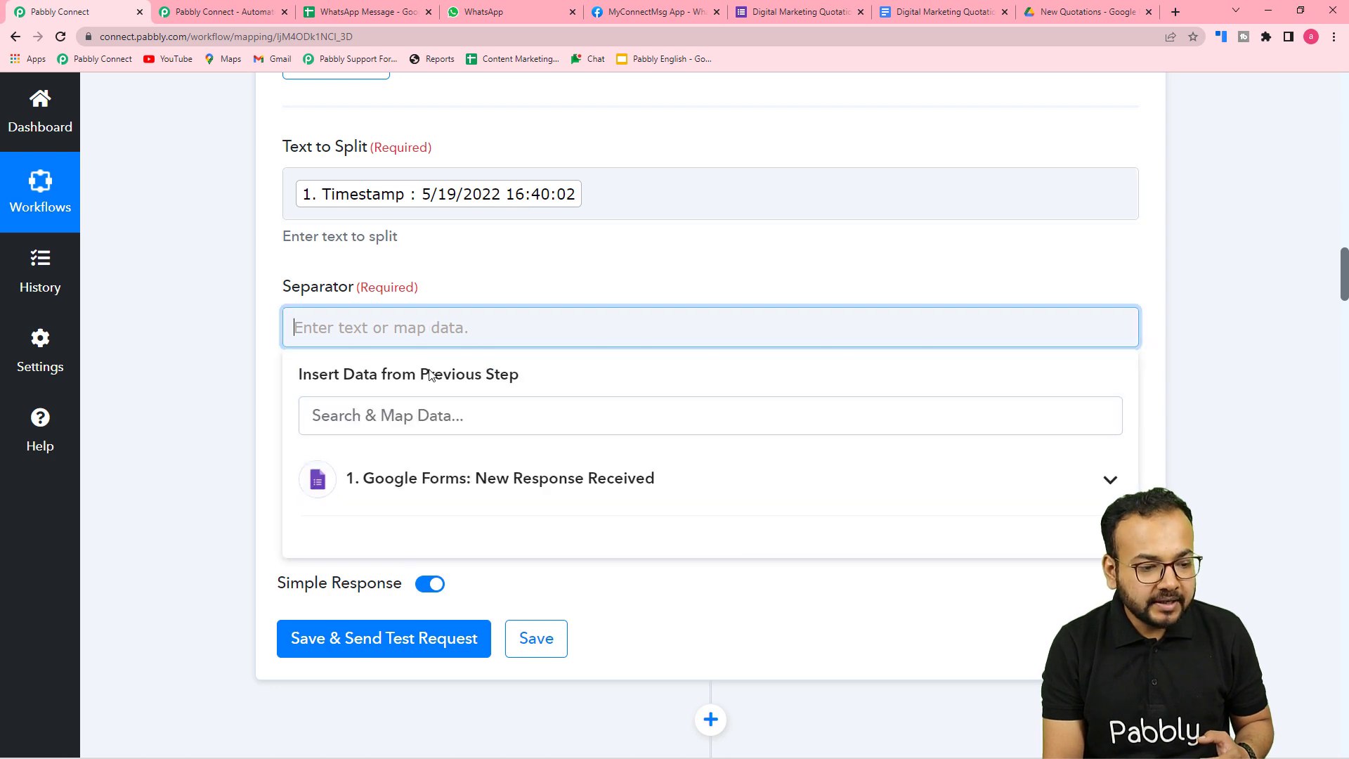
{"action": "left_click", "coordinate": [259, 344]}
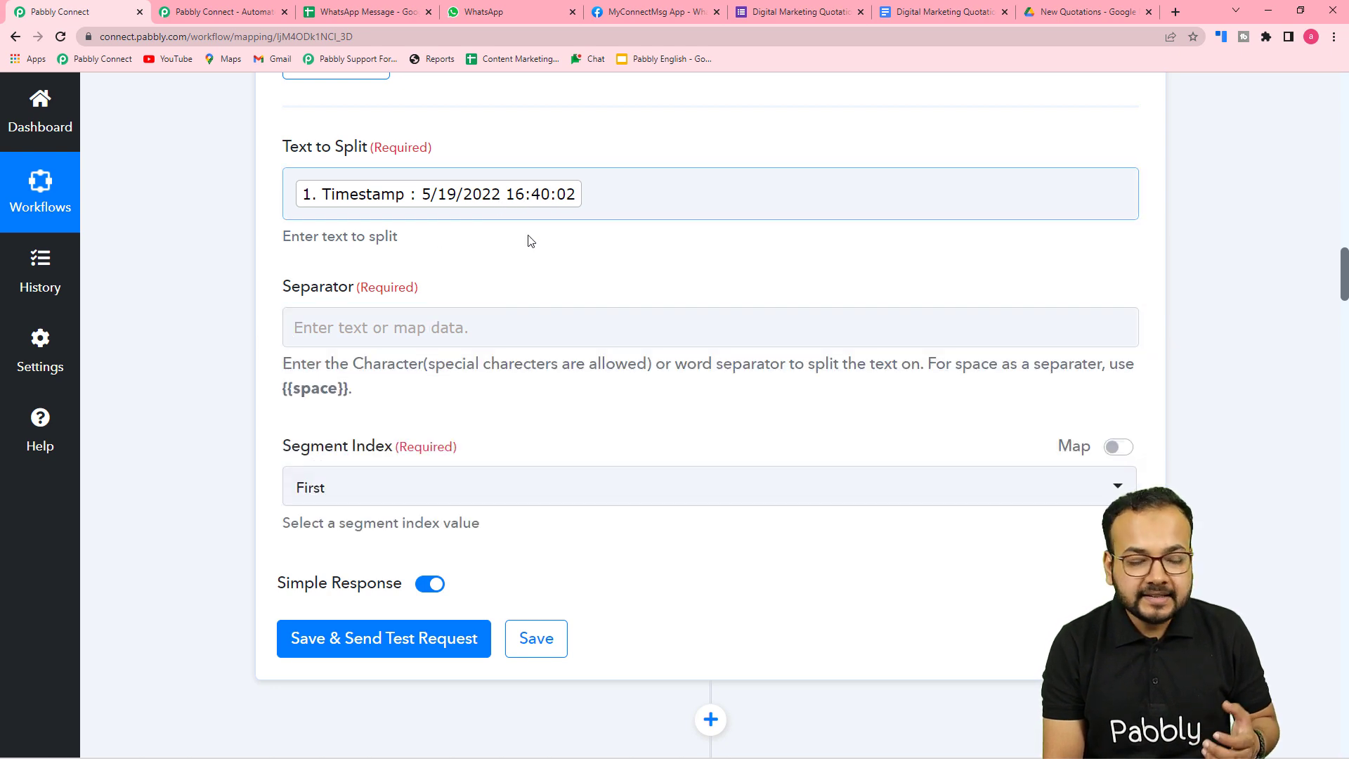
{"action": "left_click_drag", "start_coordinate": [349, 391], "coordinate": [286, 394]}
{"action": "right_click", "coordinate": [301, 395]}
{"action": "left_click", "coordinate": [327, 407]}
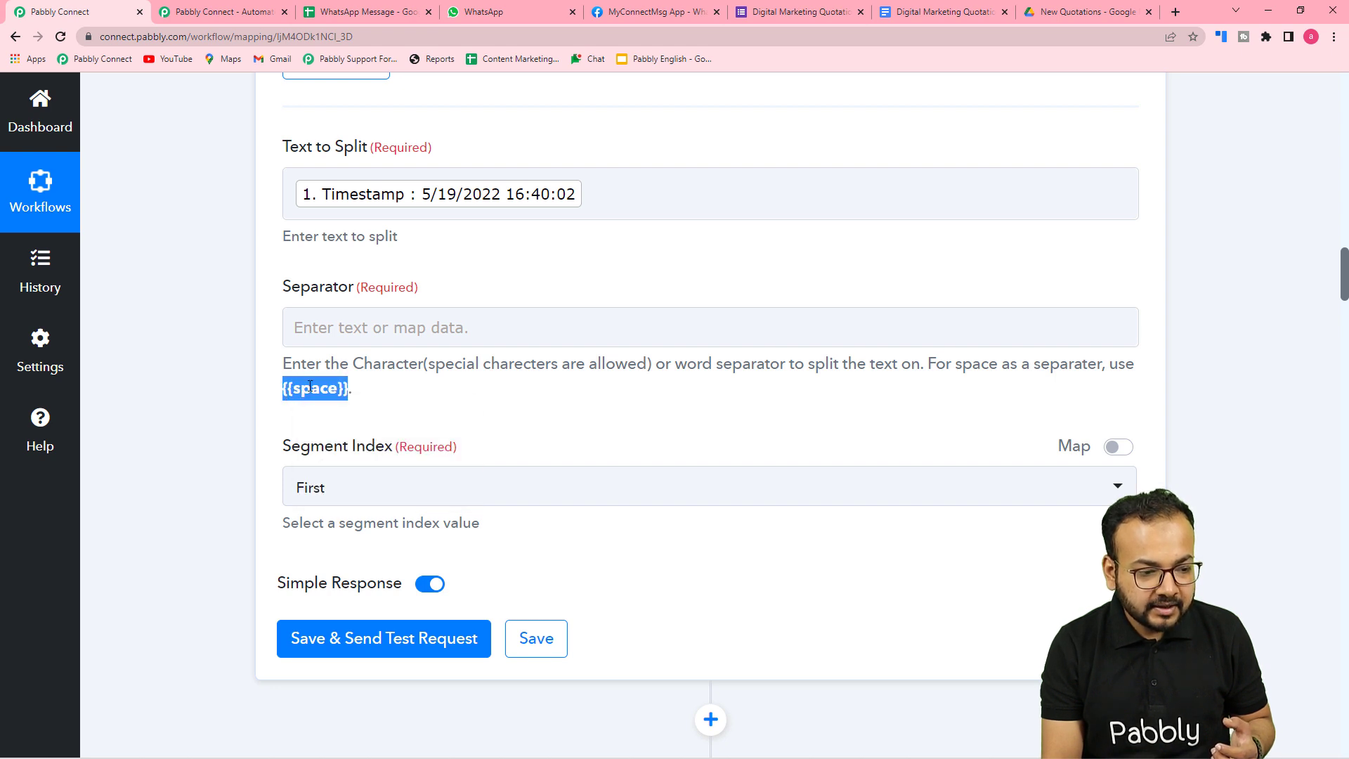
{"action": "right_click", "coordinate": [344, 341]}
{"action": "left_click", "coordinate": [363, 442]}
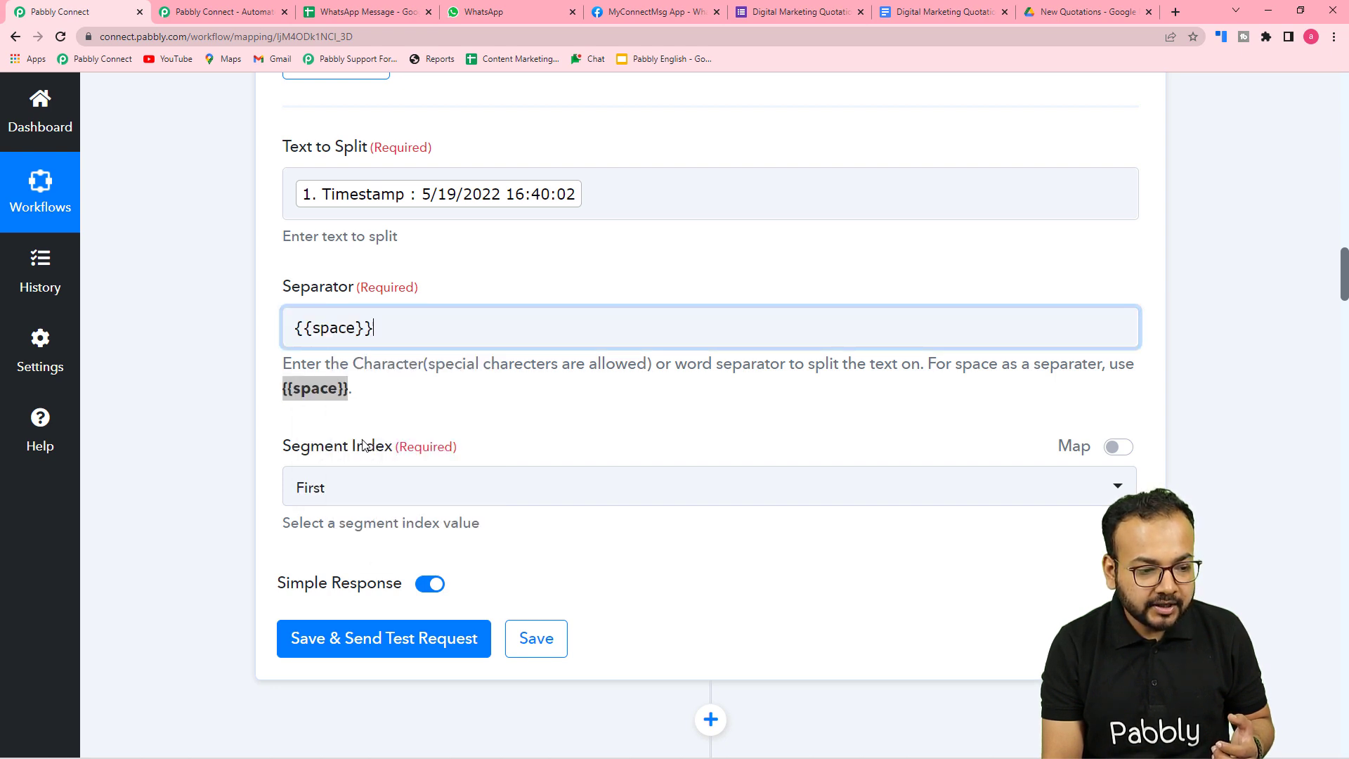
{"action": "left_click", "coordinate": [425, 414]}
{"action": "scroll", "coordinate": [424, 411], "scroll_direction": "down", "scroll_amount": 3}
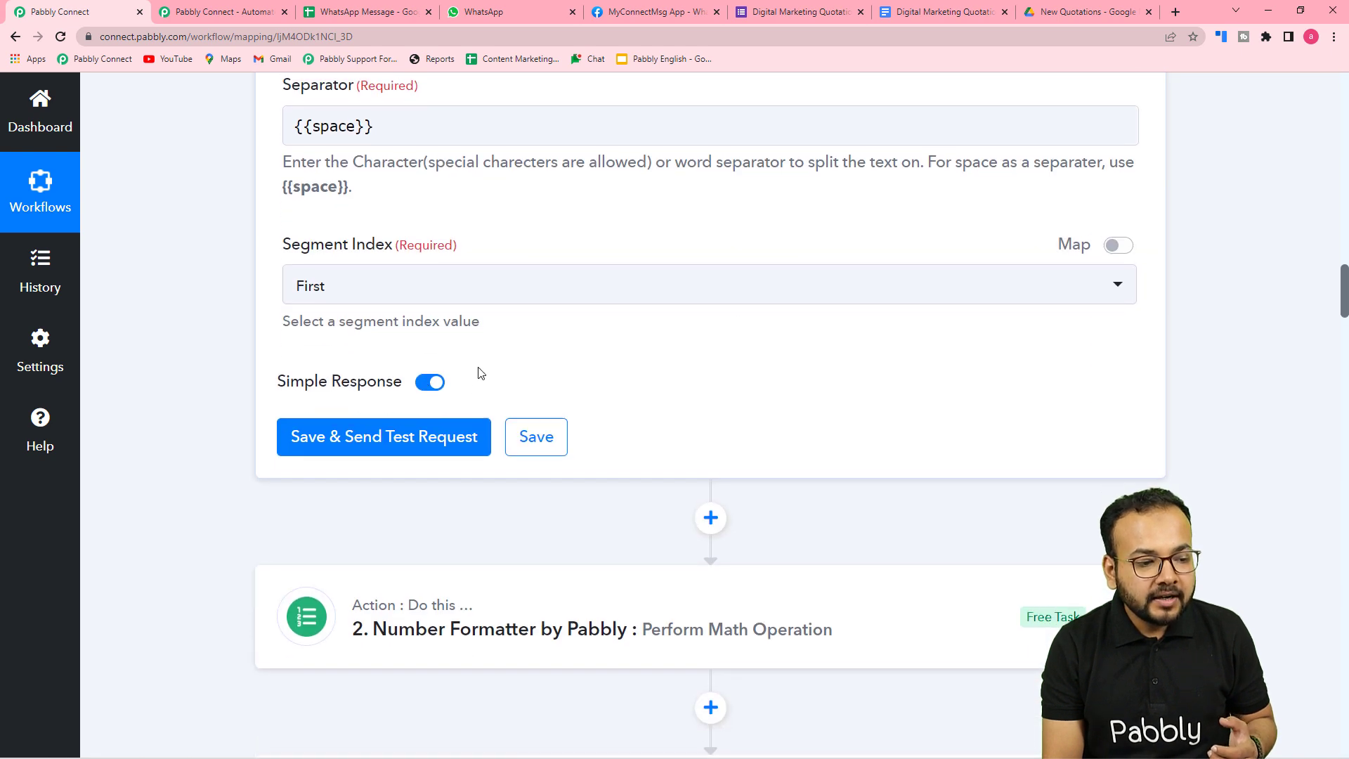
{"action": "scroll", "coordinate": [479, 373], "scroll_direction": "up", "scroll_amount": 2}
{"action": "scroll", "coordinate": [492, 432], "scroll_direction": "up", "scroll_amount": 3}
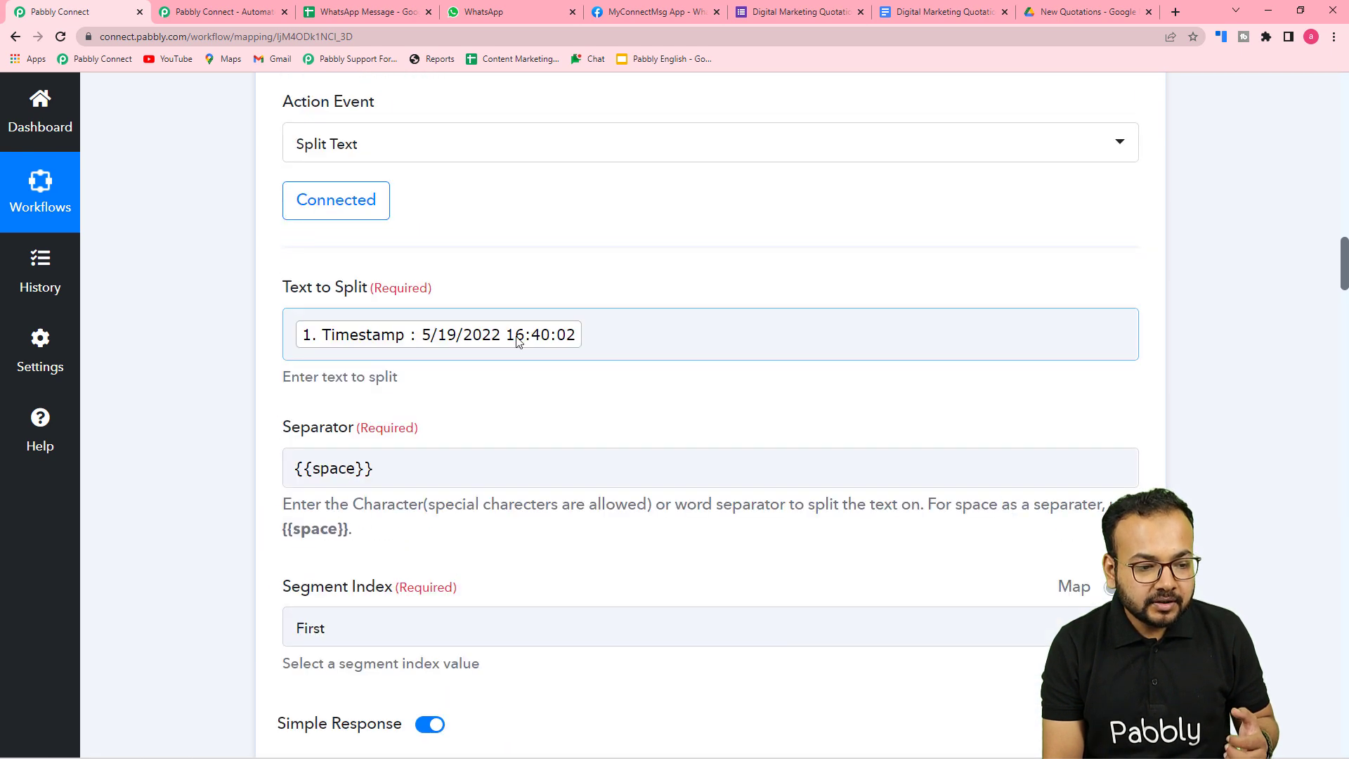
{"action": "left_click", "coordinate": [490, 346]}
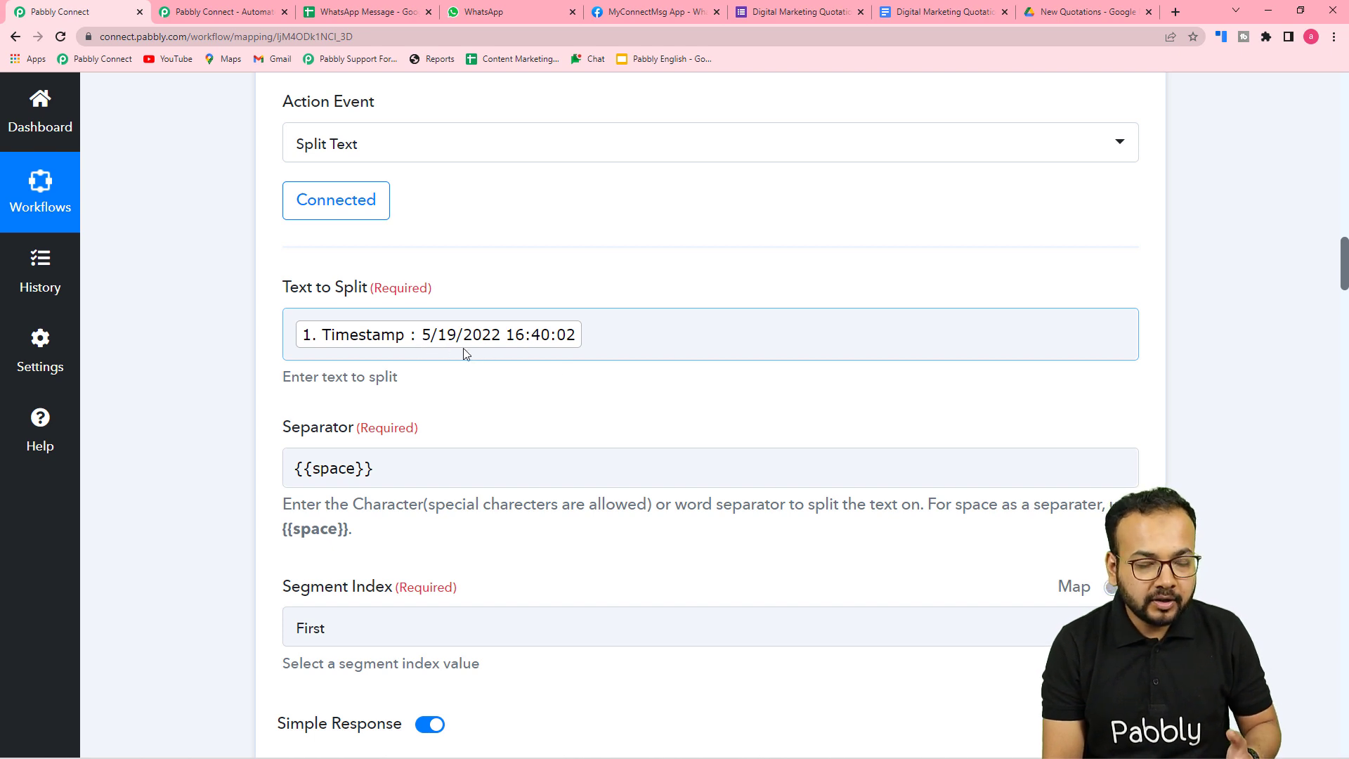
Step: Set the Split Text segment index to First, then save the step and send a test request
{"action": "scroll", "coordinate": [466, 361], "scroll_direction": "down", "scroll_amount": 5}
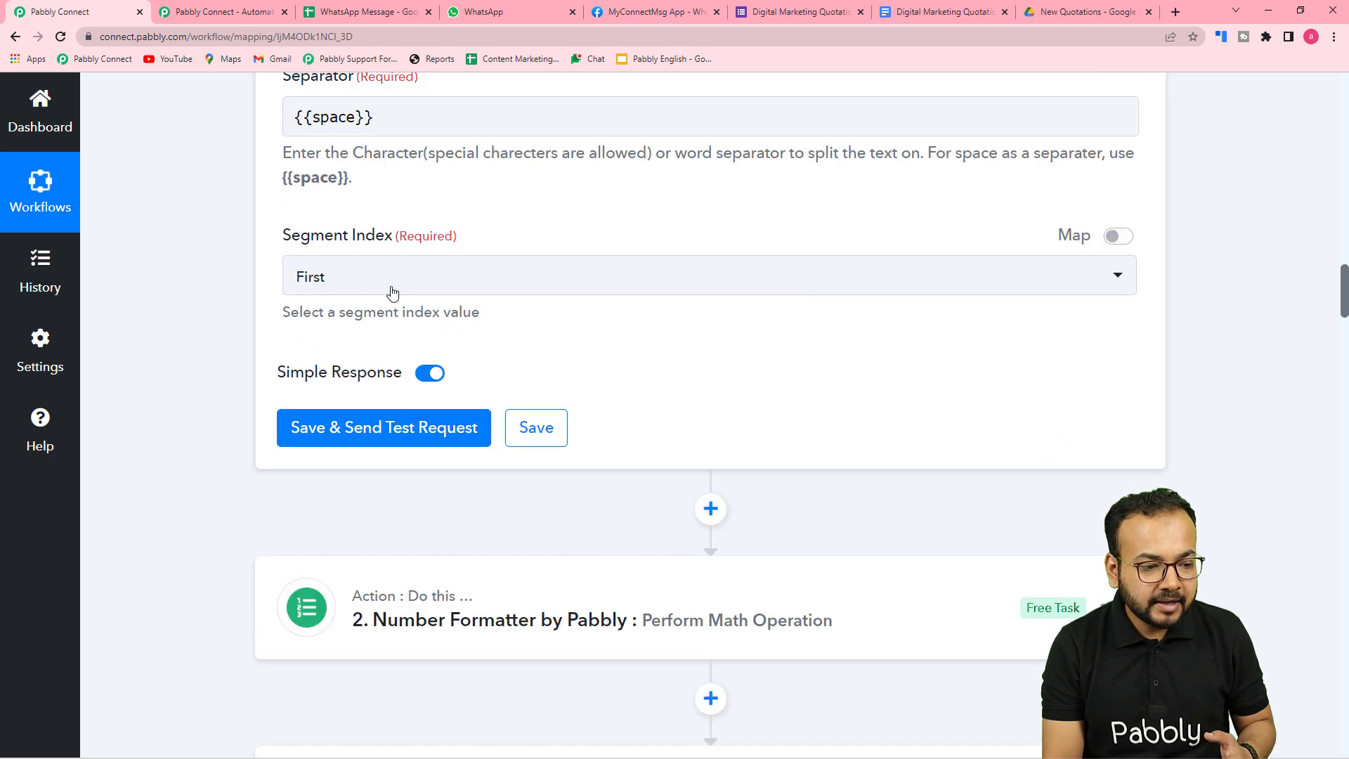
{"action": "left_click", "coordinate": [386, 289]}
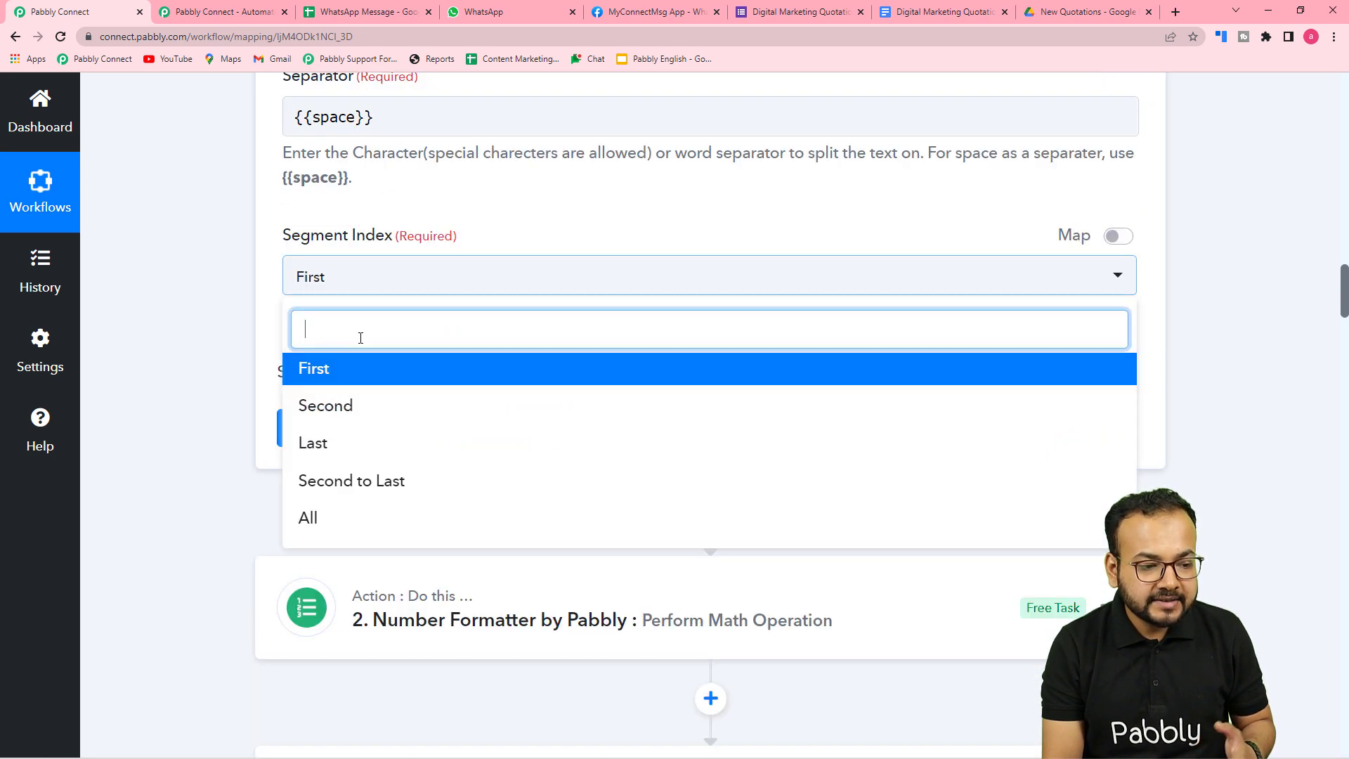
{"action": "left_click", "coordinate": [340, 372]}
{"action": "left_click", "coordinate": [288, 425]}
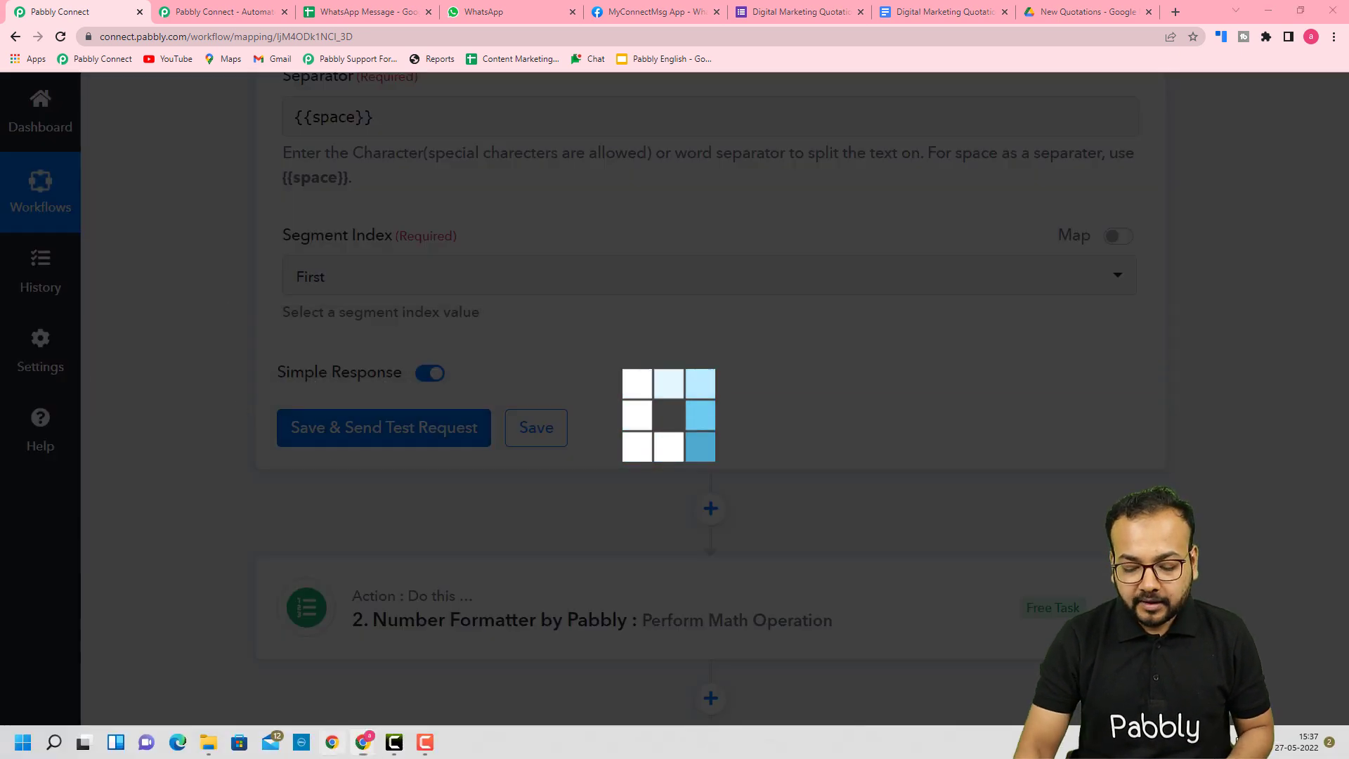
{"action": "right_click", "coordinate": [332, 742]}
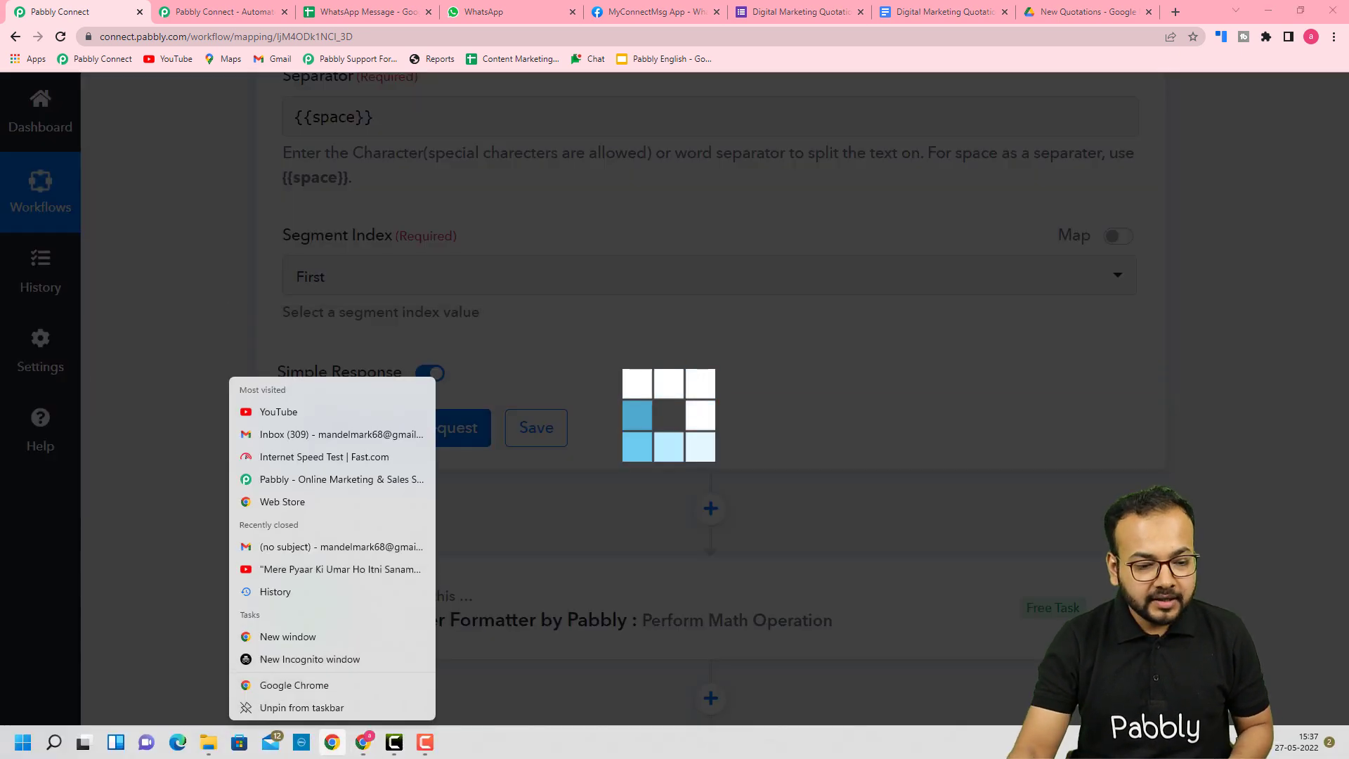
{"action": "left_click", "coordinate": [807, 470]}
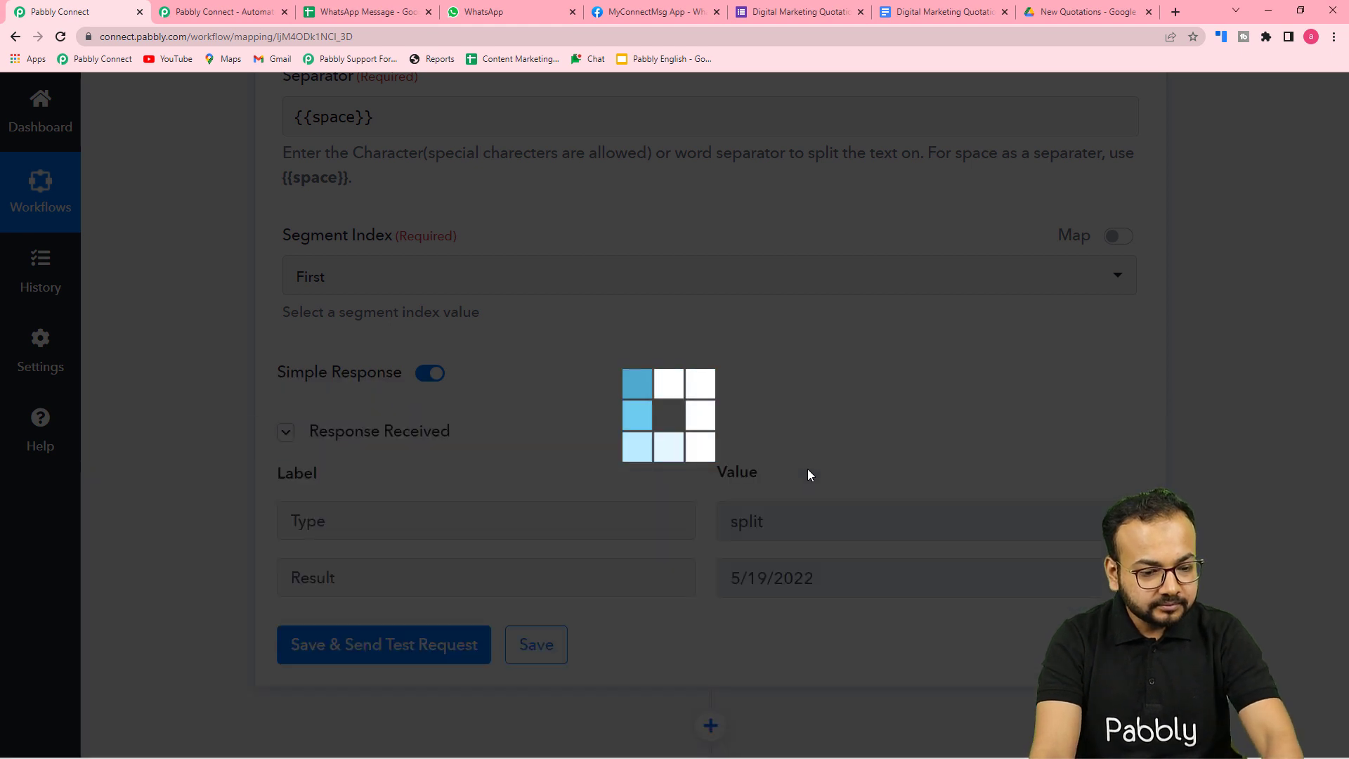
{"action": "scroll", "coordinate": [623, 436], "scroll_direction": "down", "scroll_amount": 3}
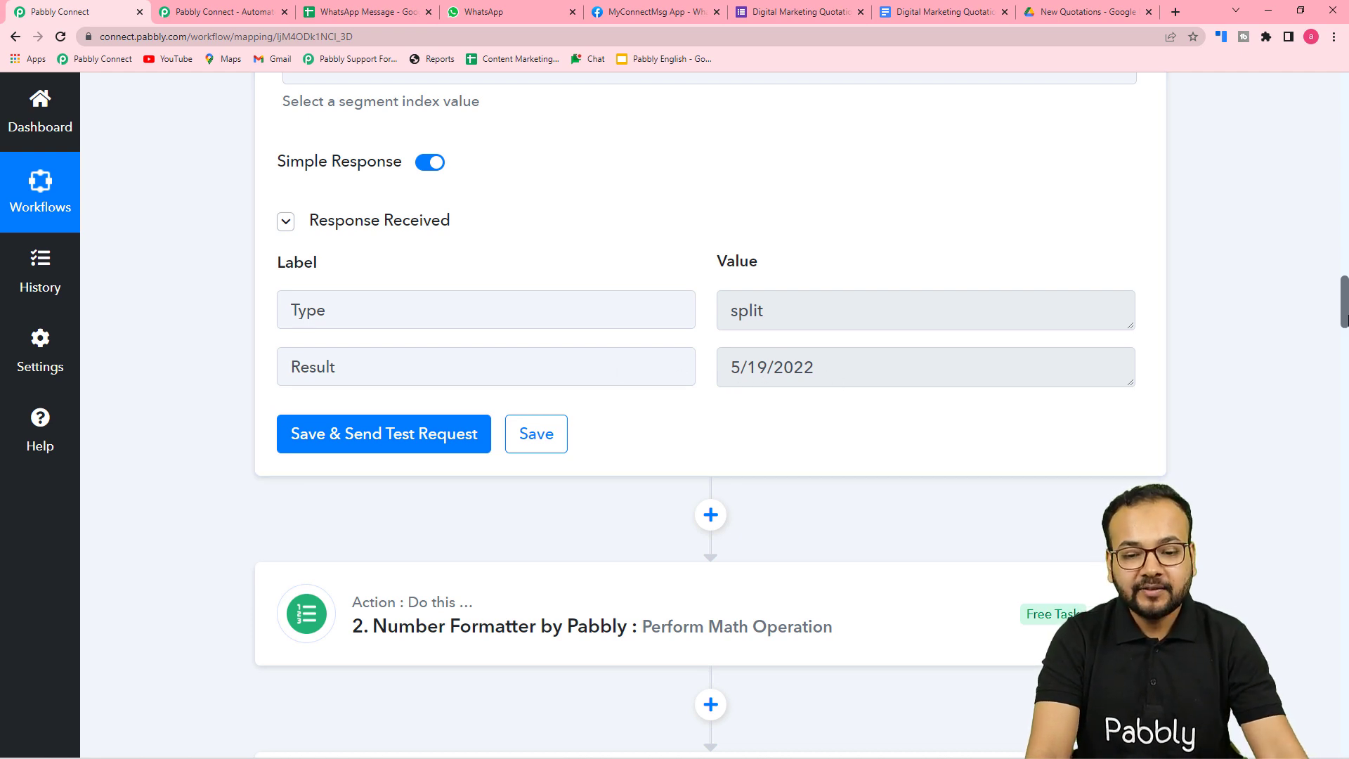
{"action": "left_click_drag", "start_coordinate": [1342, 325], "coordinate": [1304, 654]}
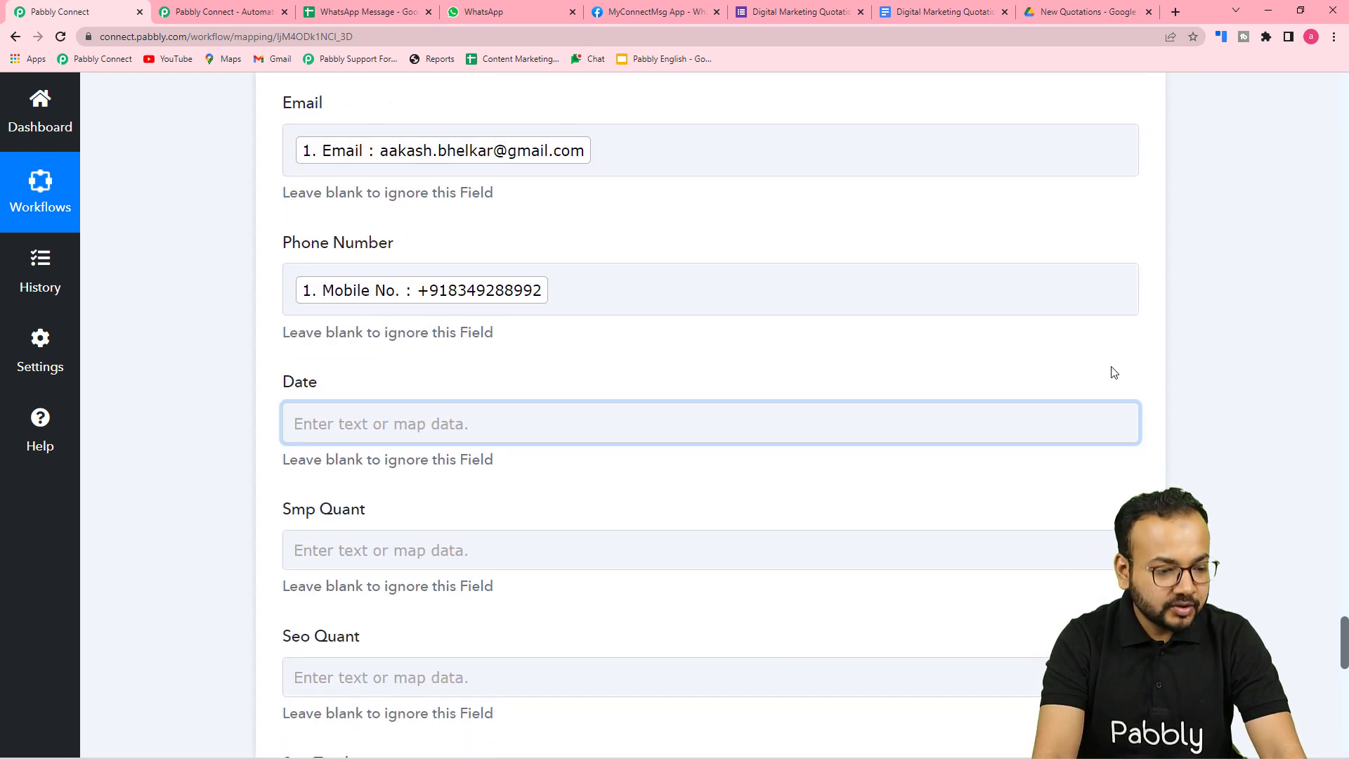
{"action": "left_click", "coordinate": [453, 425]}
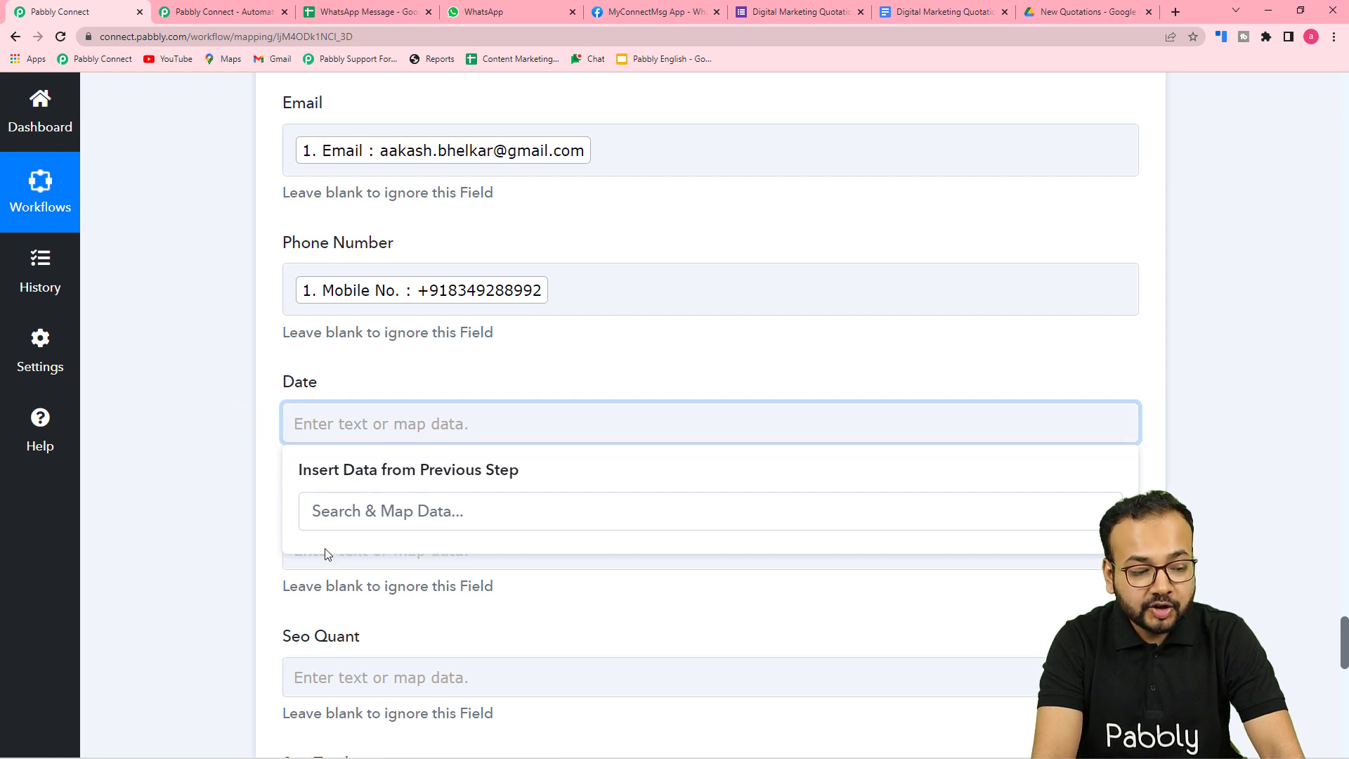
{"action": "left_click", "coordinate": [1284, 367]}
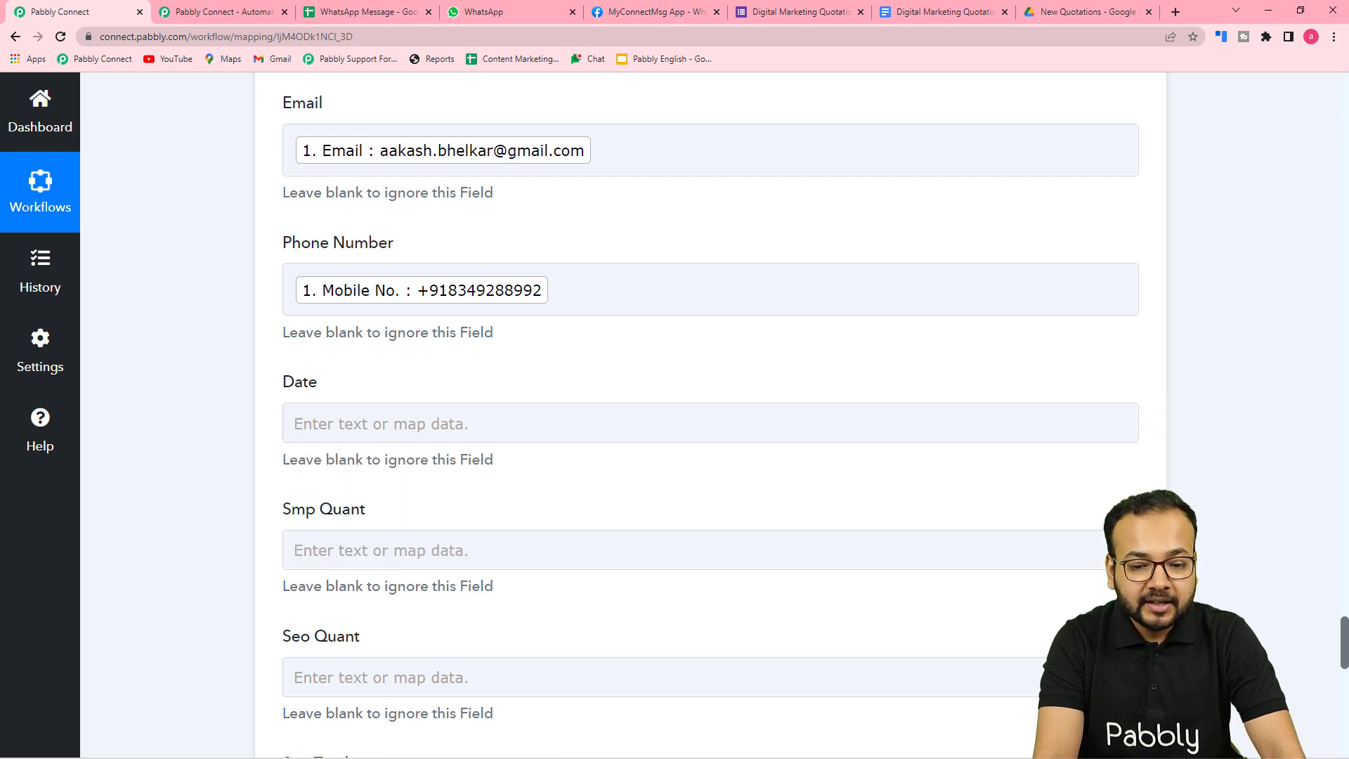
Step: Reconnect the Google Docs Create Document from Template action through the existing connection Google Docs #55
{"action": "left_click_drag", "start_coordinate": [1344, 624], "coordinate": [1344, 551]}
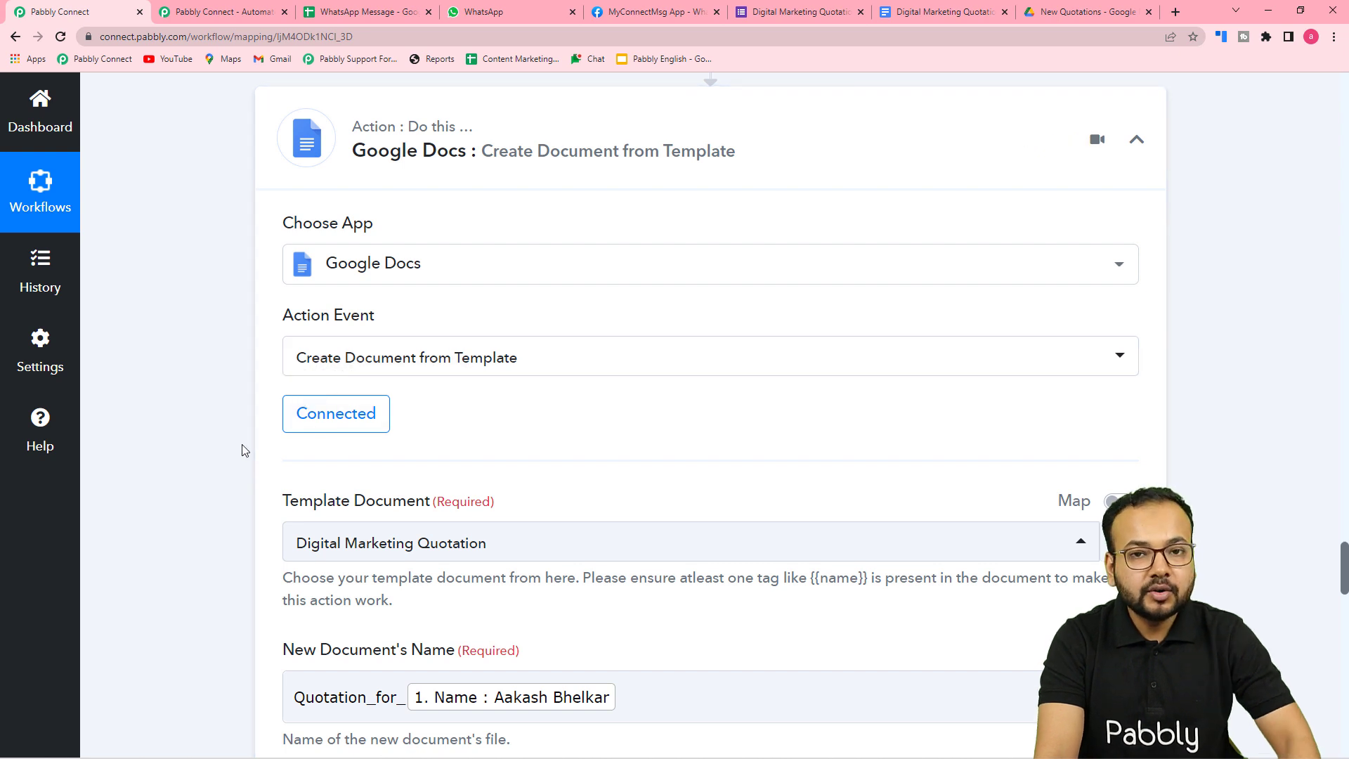
{"action": "left_click", "coordinate": [323, 431]}
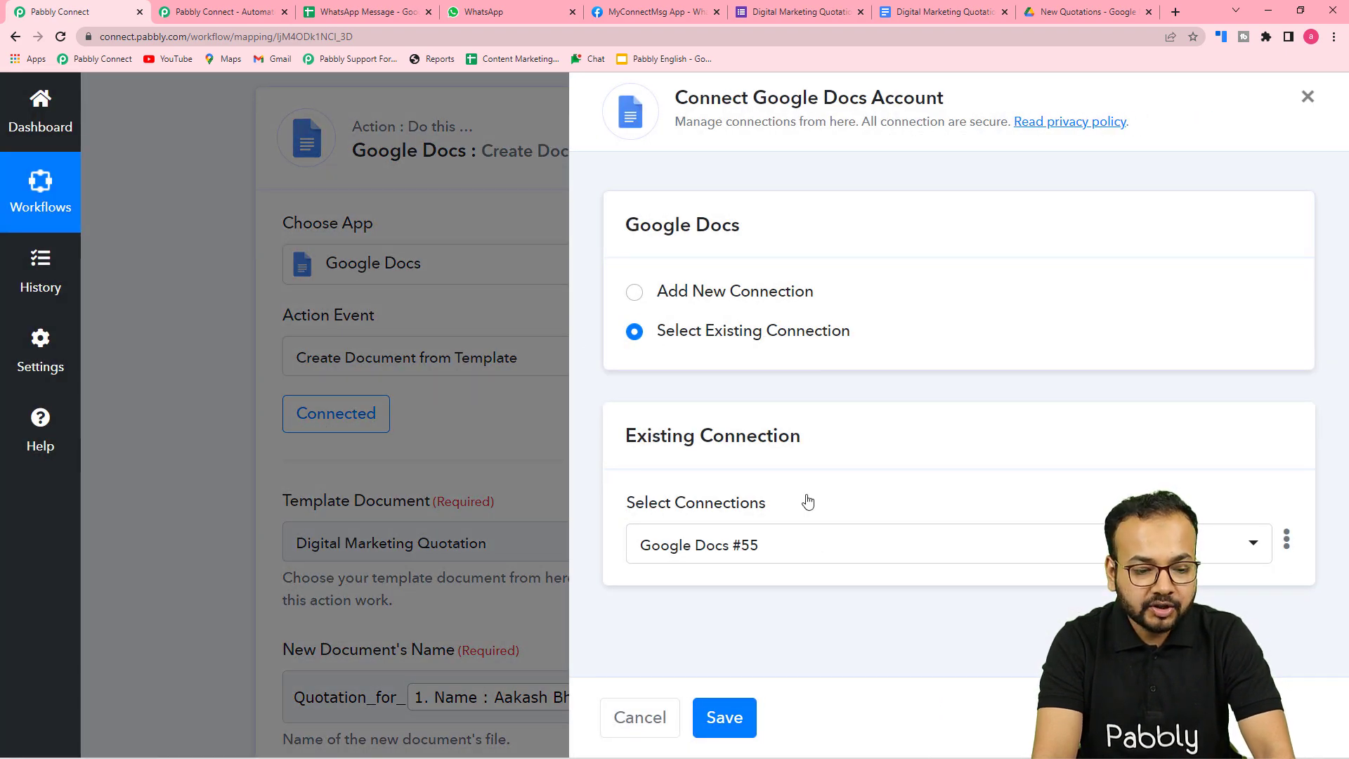
{"action": "left_click", "coordinate": [735, 714]}
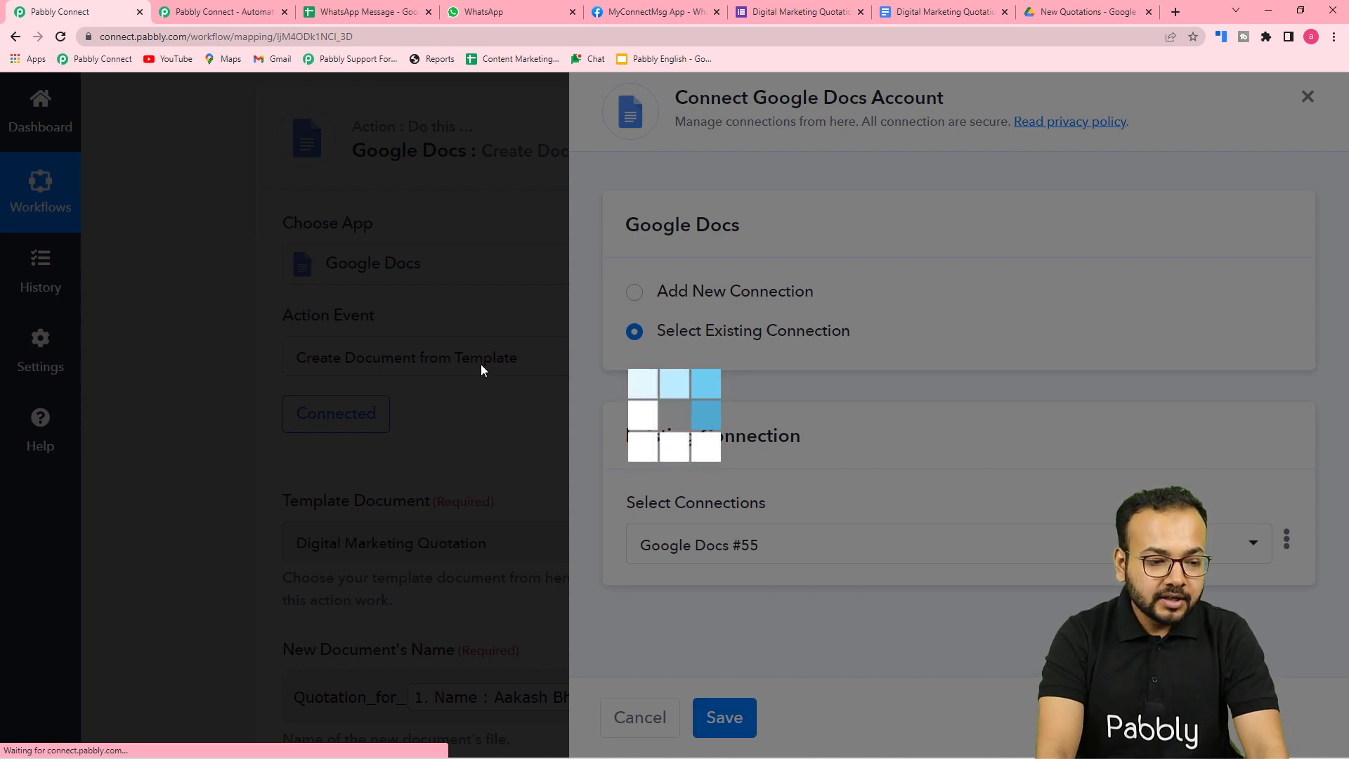
Step: Map the Google Docs step's Date field to the Result of the Text Formatter Split Text step
{"action": "scroll", "coordinate": [481, 363], "scroll_direction": "down", "scroll_amount": 15}
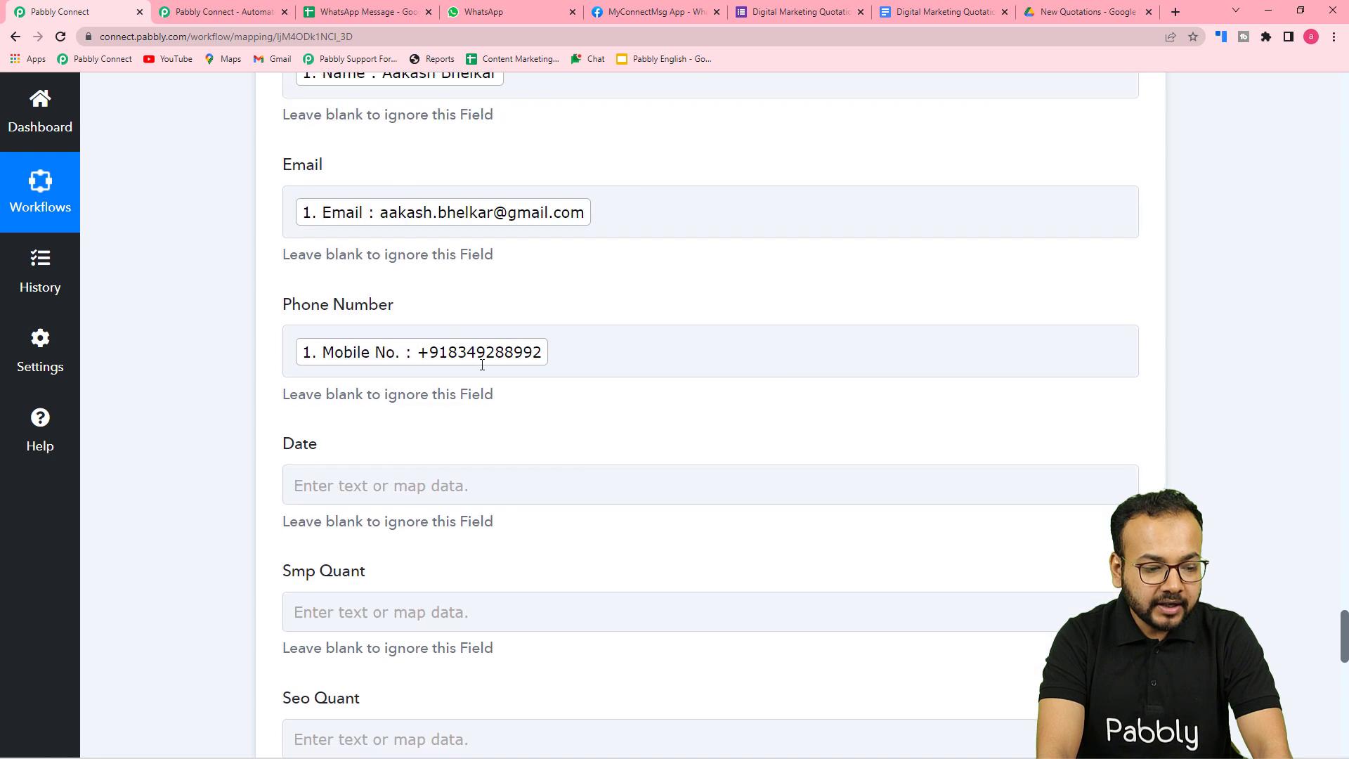
{"action": "scroll", "coordinate": [482, 364], "scroll_direction": "down", "scroll_amount": 4}
{"action": "left_click", "coordinate": [440, 204]}
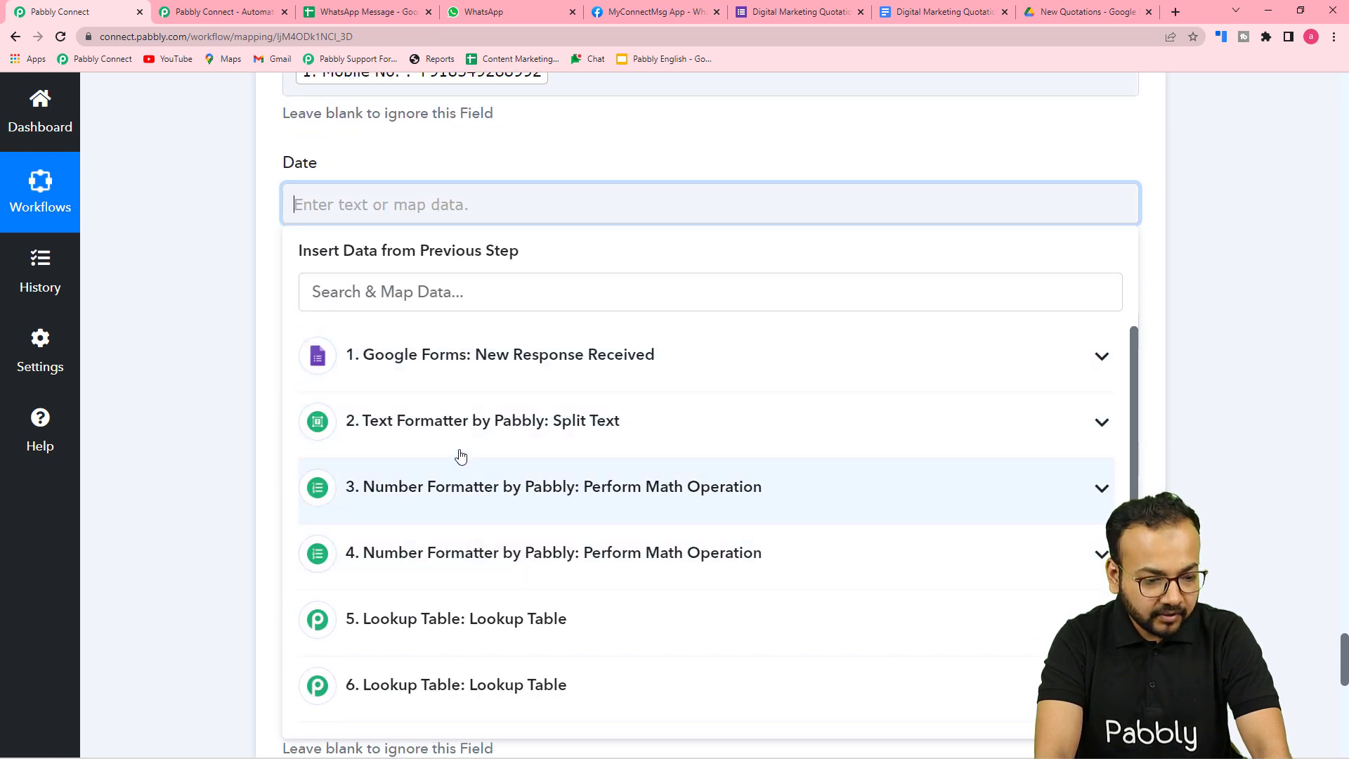
{"action": "left_click", "coordinate": [388, 430]}
{"action": "left_click", "coordinate": [383, 536]}
{"action": "left_click", "coordinate": [193, 377]}
Step: Map Smp Quant to the Google Forms value Total No. Of Social Media Post's Required Each Month
{"action": "scroll", "coordinate": [220, 376], "scroll_direction": "down", "scroll_amount": 2}
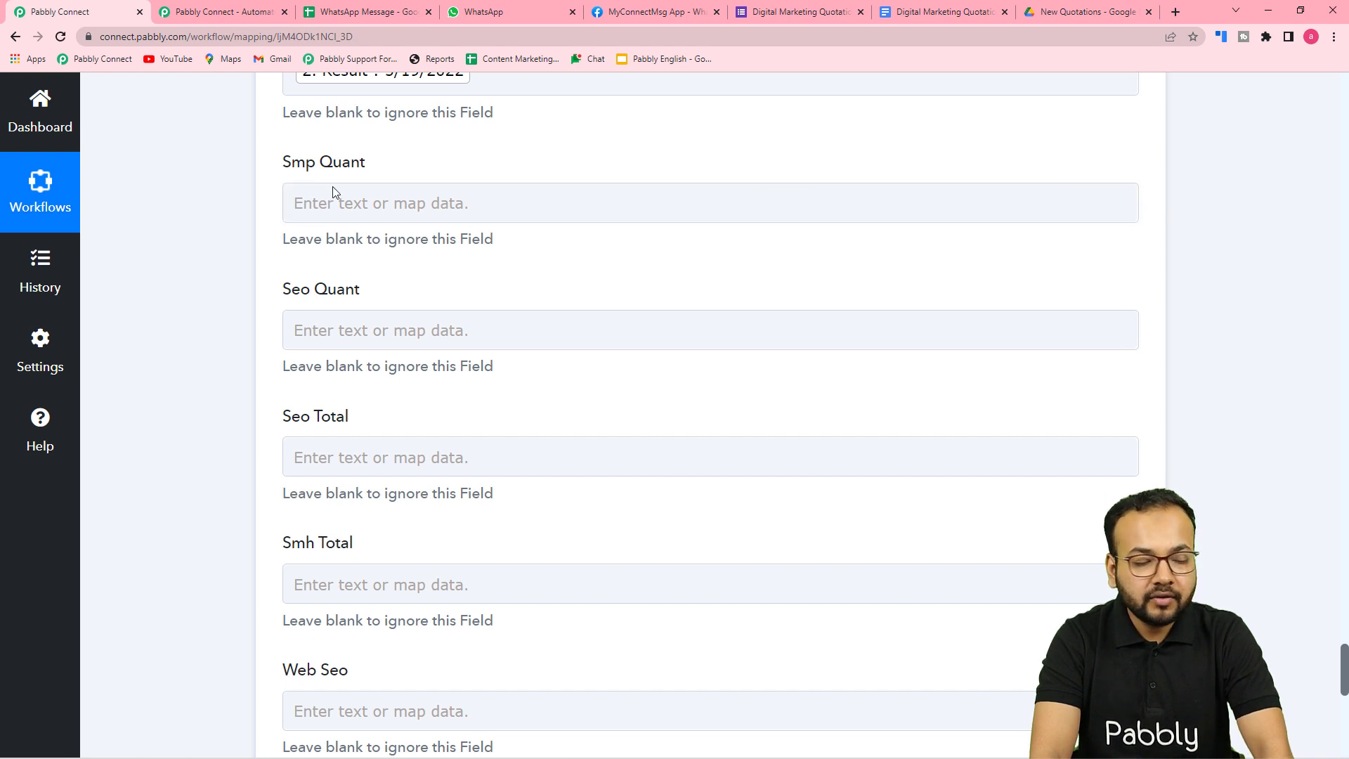
{"action": "left_click", "coordinate": [465, 205]}
{"action": "scroll", "coordinate": [488, 232], "scroll_direction": "down", "scroll_amount": 2}
{"action": "left_click", "coordinate": [490, 232]}
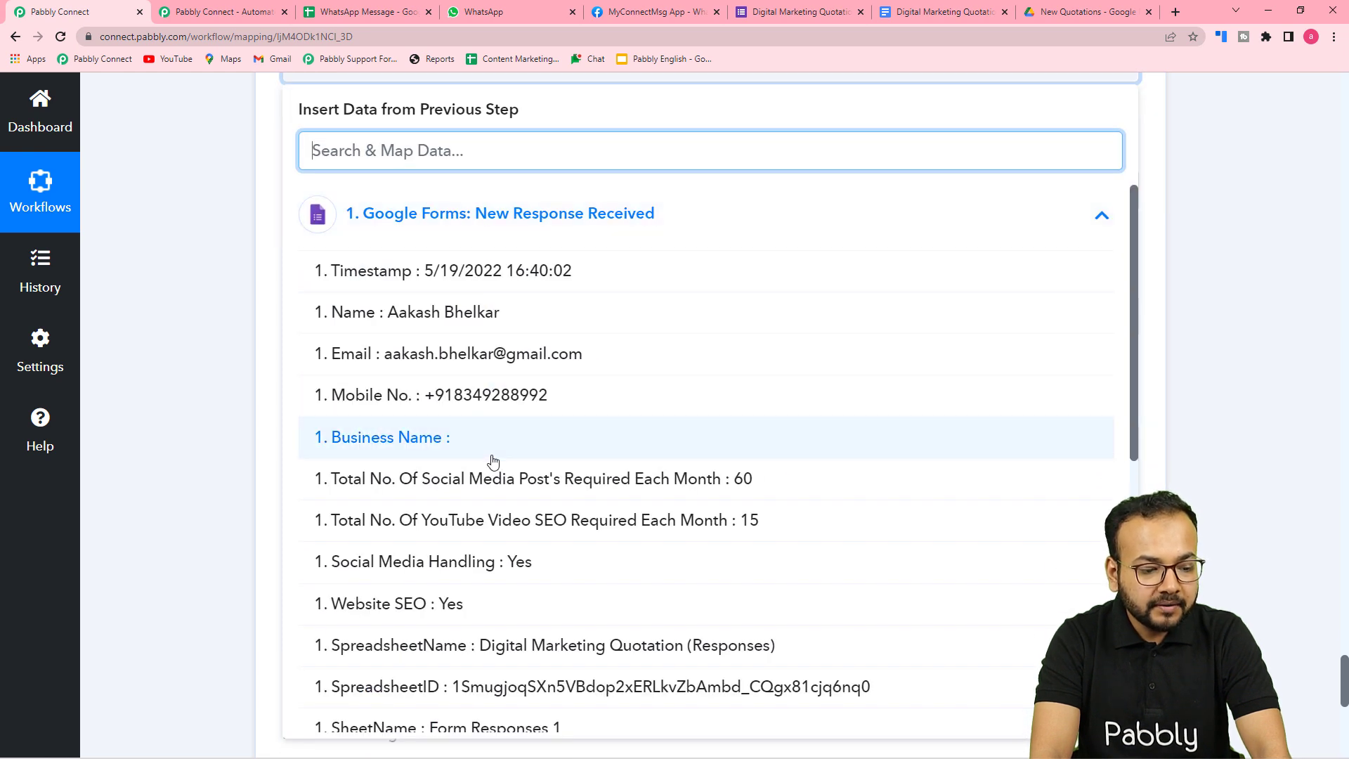
{"action": "scroll", "coordinate": [493, 453], "scroll_direction": "down", "scroll_amount": 3}
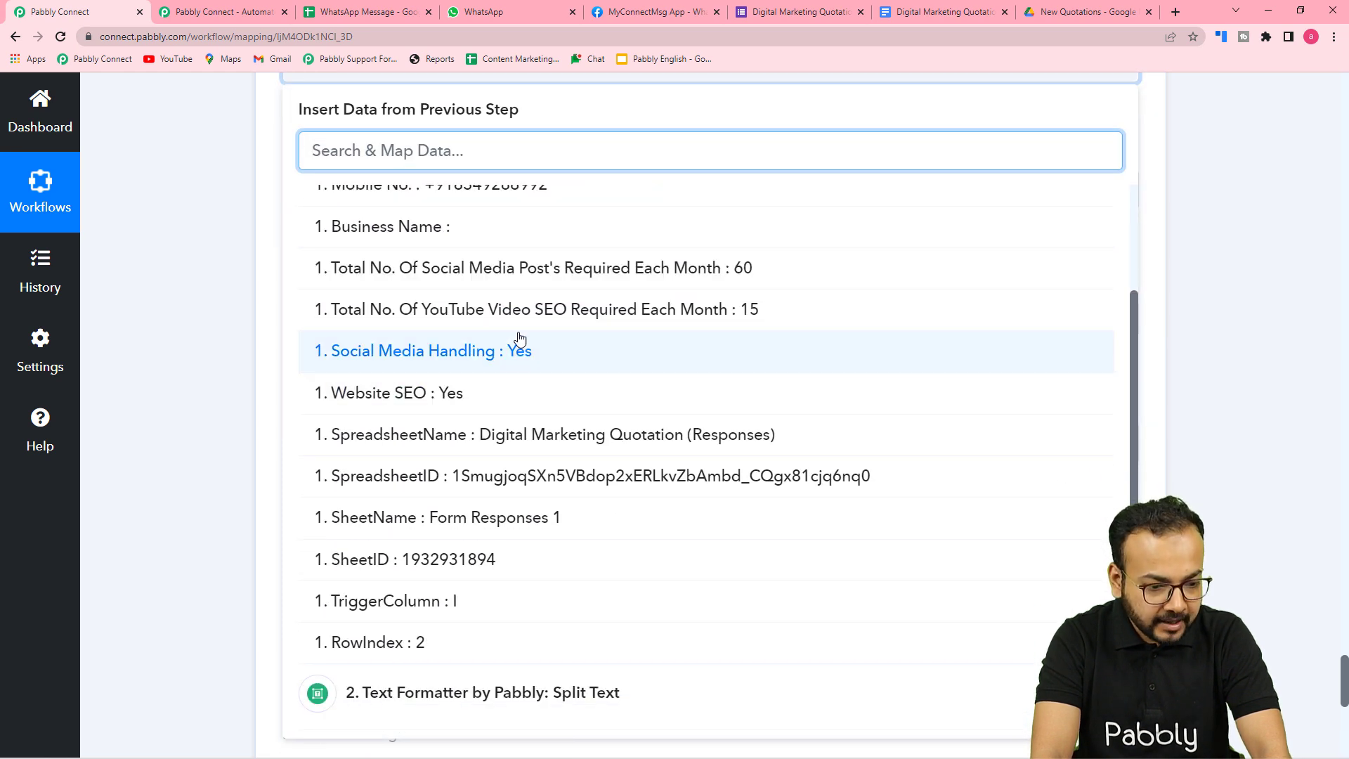
{"action": "left_click", "coordinate": [602, 280]}
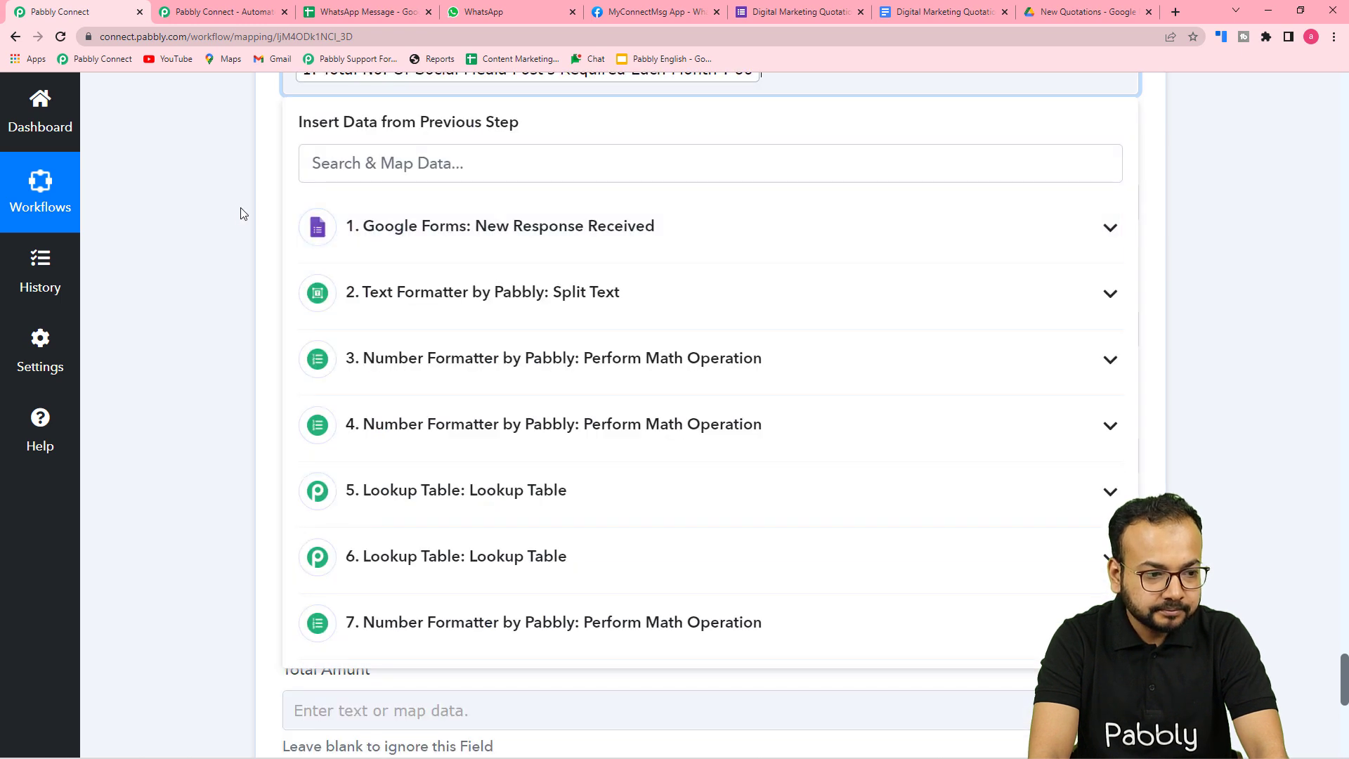
{"action": "left_click", "coordinate": [236, 214]}
Step: Map Seo Quant to the Google Forms value Total No. Of YouTube Video SEO Required Each Month
{"action": "left_click", "coordinate": [373, 200]}
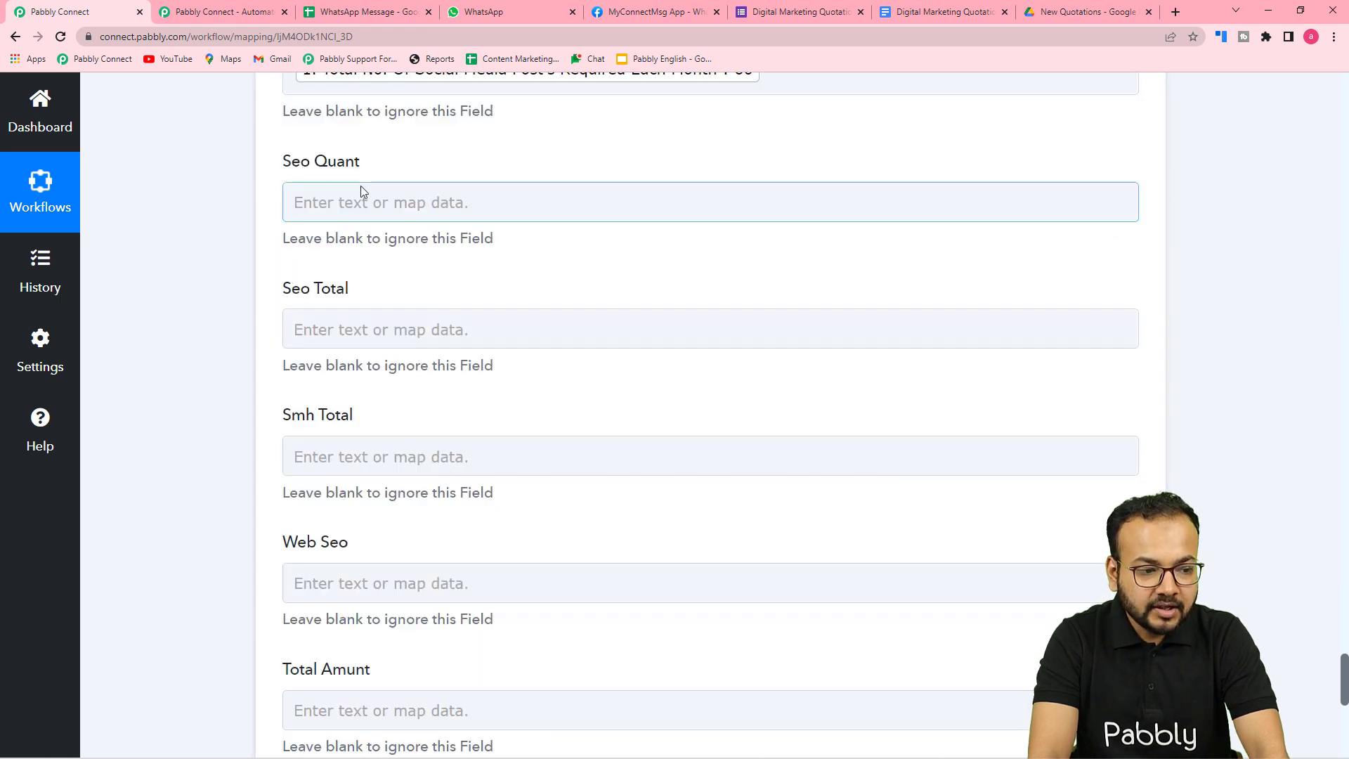
{"action": "left_click", "coordinate": [362, 203]}
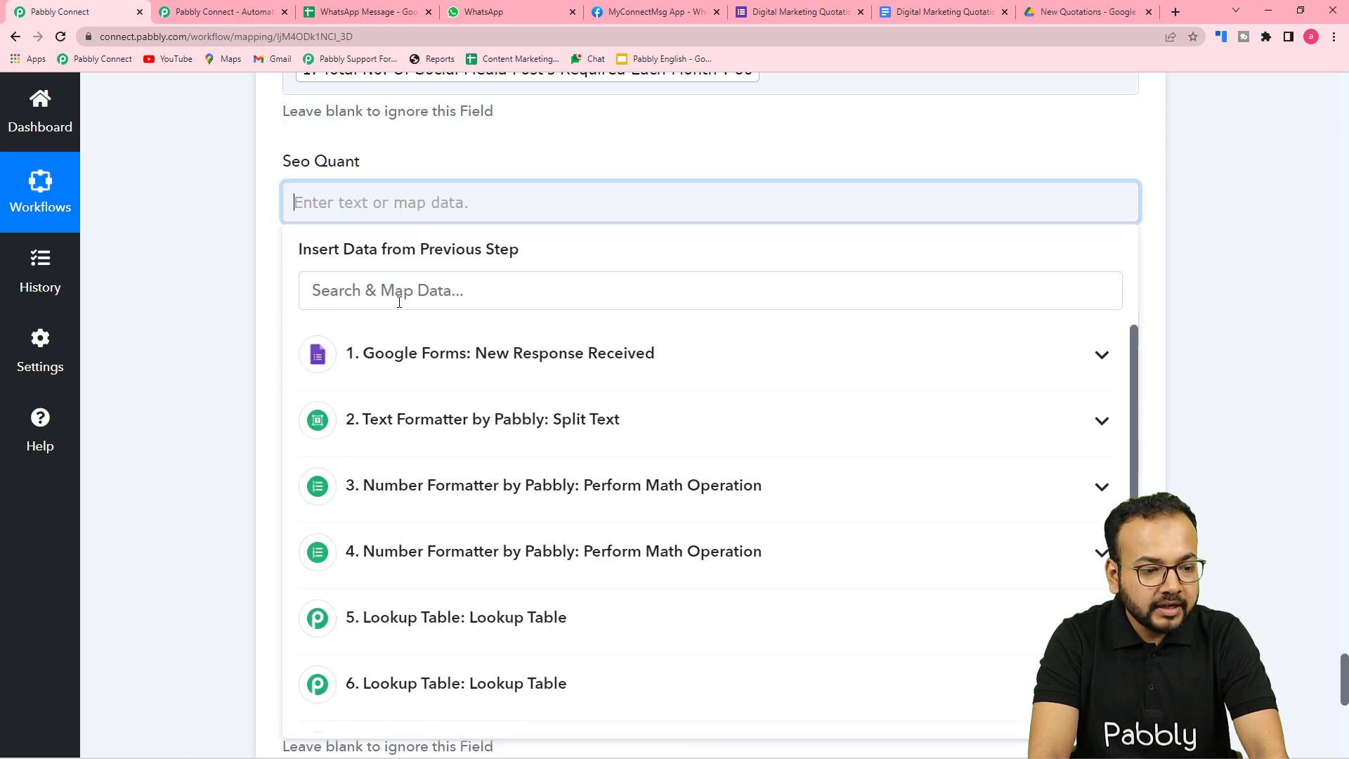
{"action": "left_click", "coordinate": [406, 371]}
{"action": "scroll", "coordinate": [467, 590], "scroll_direction": "down", "scroll_amount": 1}
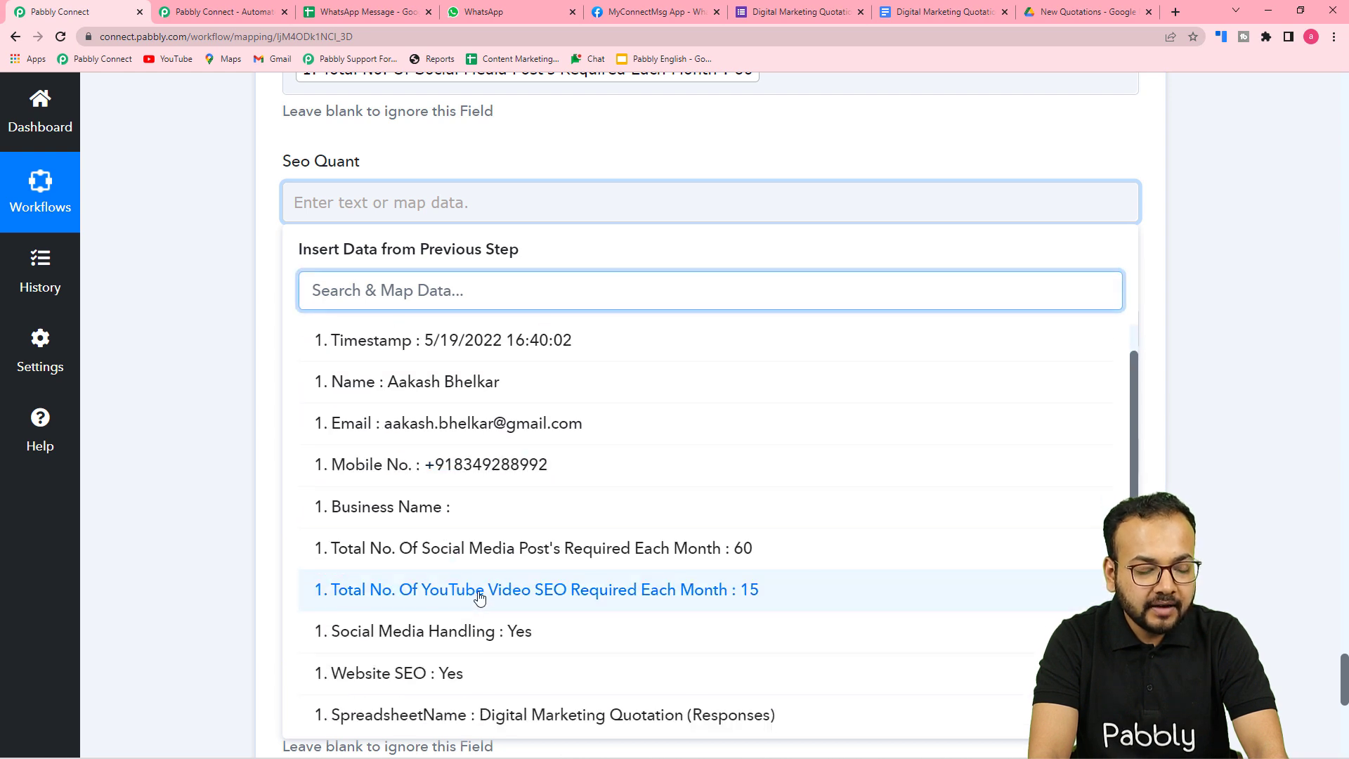
{"action": "left_click", "coordinate": [479, 596]}
{"action": "left_click", "coordinate": [249, 371]}
Step: Try mapping Seo Total to the Result of Number Formatter step 4
{"action": "scroll", "coordinate": [246, 371], "scroll_direction": "down", "scroll_amount": 1}
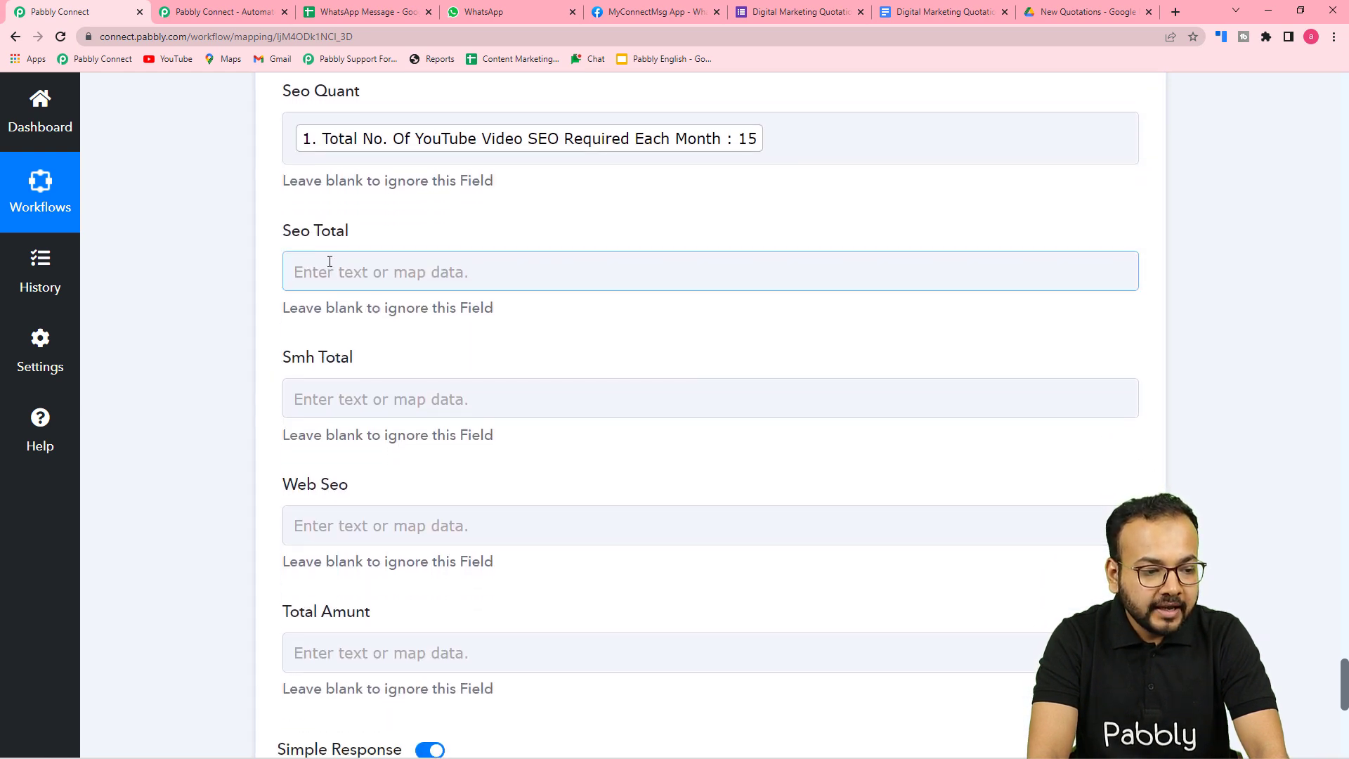
{"action": "left_click", "coordinate": [433, 268]}
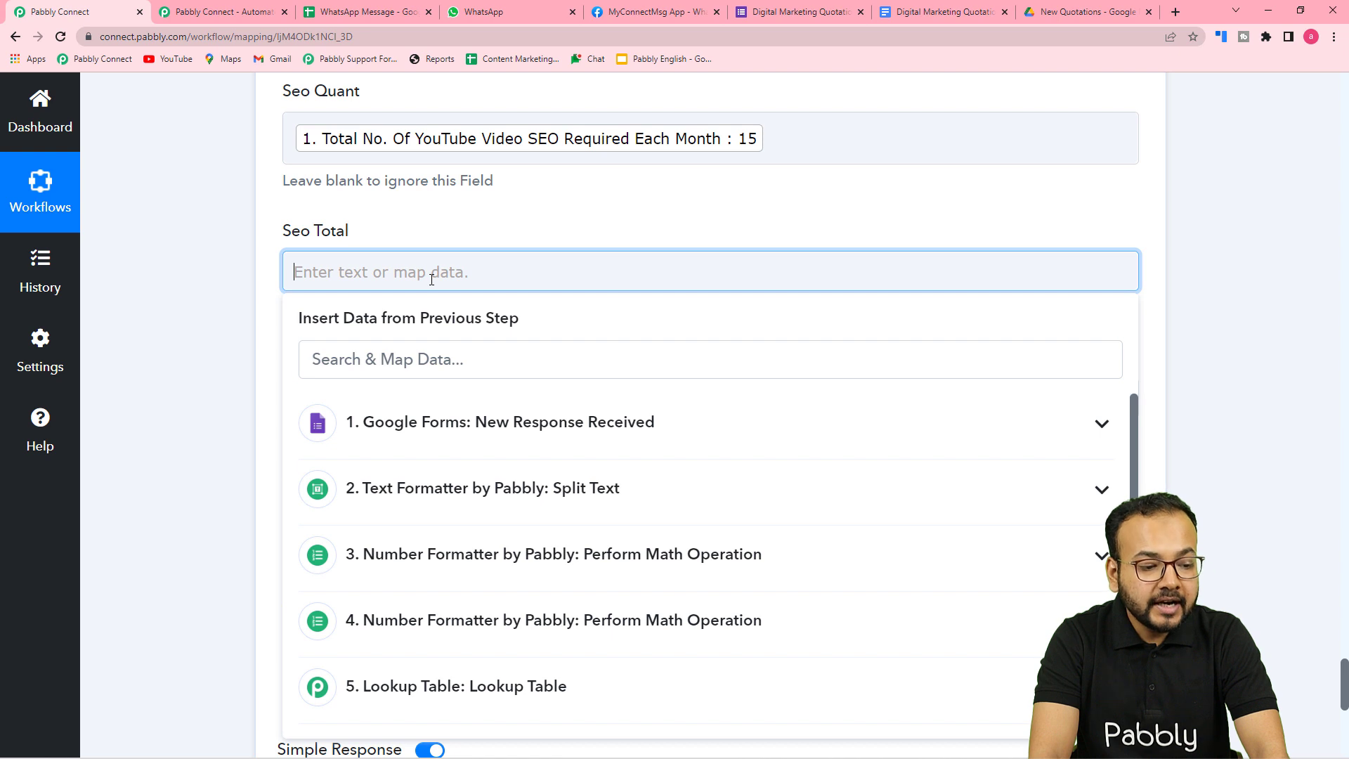
{"action": "scroll", "coordinate": [198, 286], "scroll_direction": "down", "scroll_amount": 2}
{"action": "scroll", "coordinate": [199, 286], "scroll_direction": "down", "scroll_amount": 1}
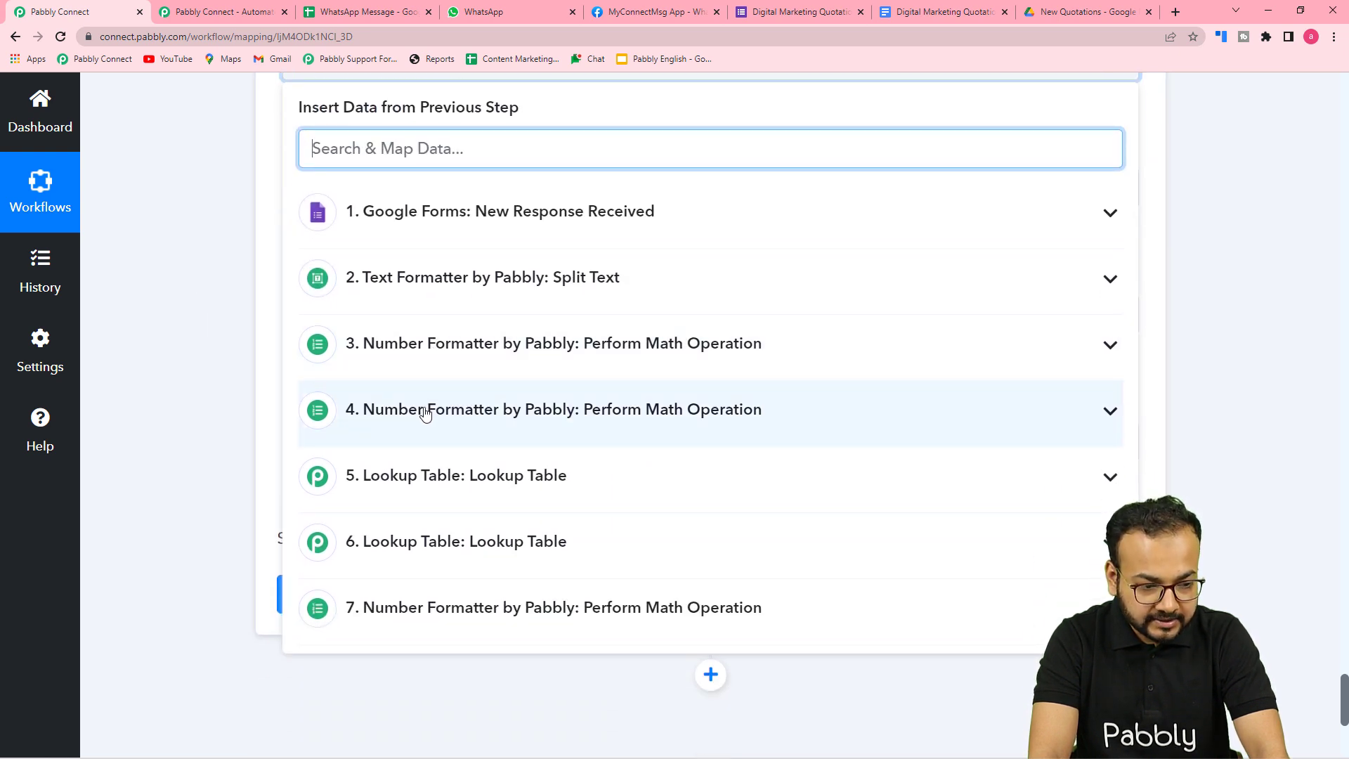
{"action": "left_click", "coordinate": [489, 427]}
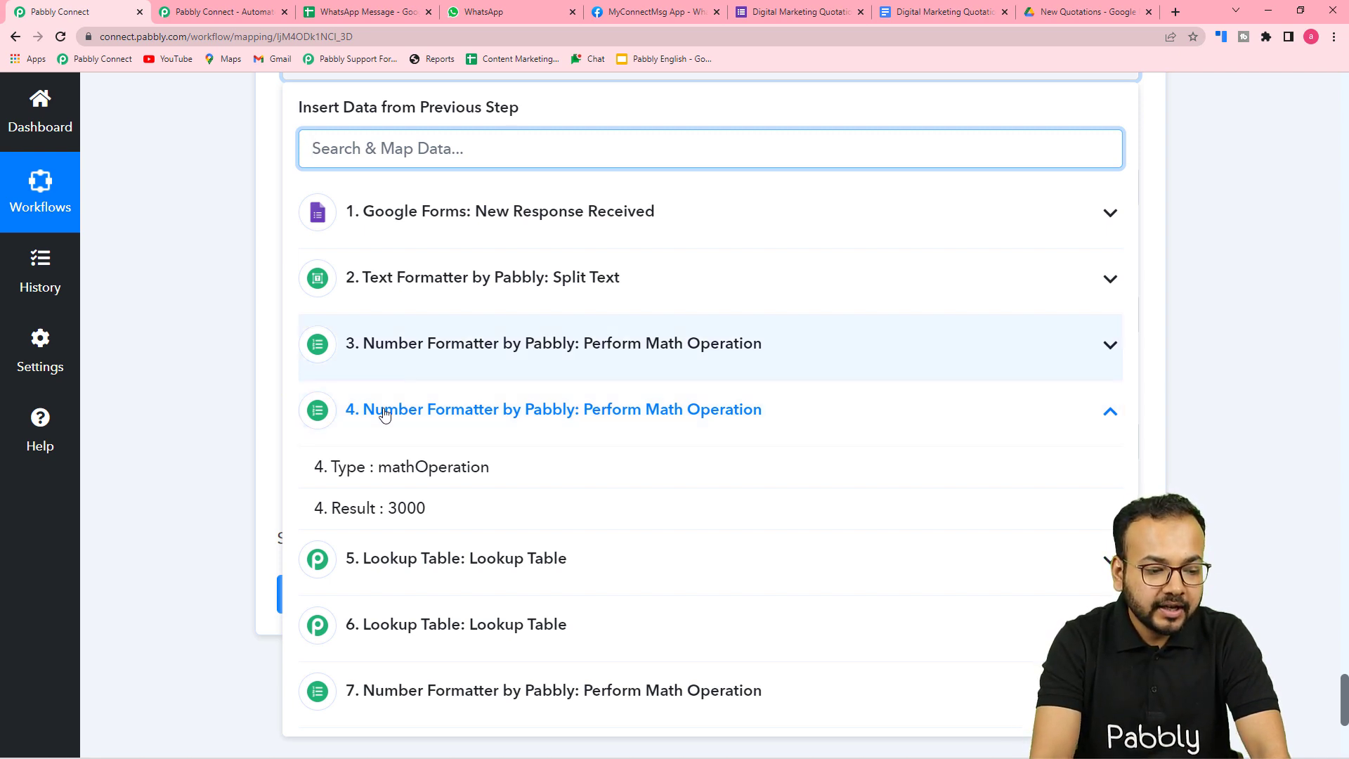
{"action": "left_click", "coordinate": [393, 521]}
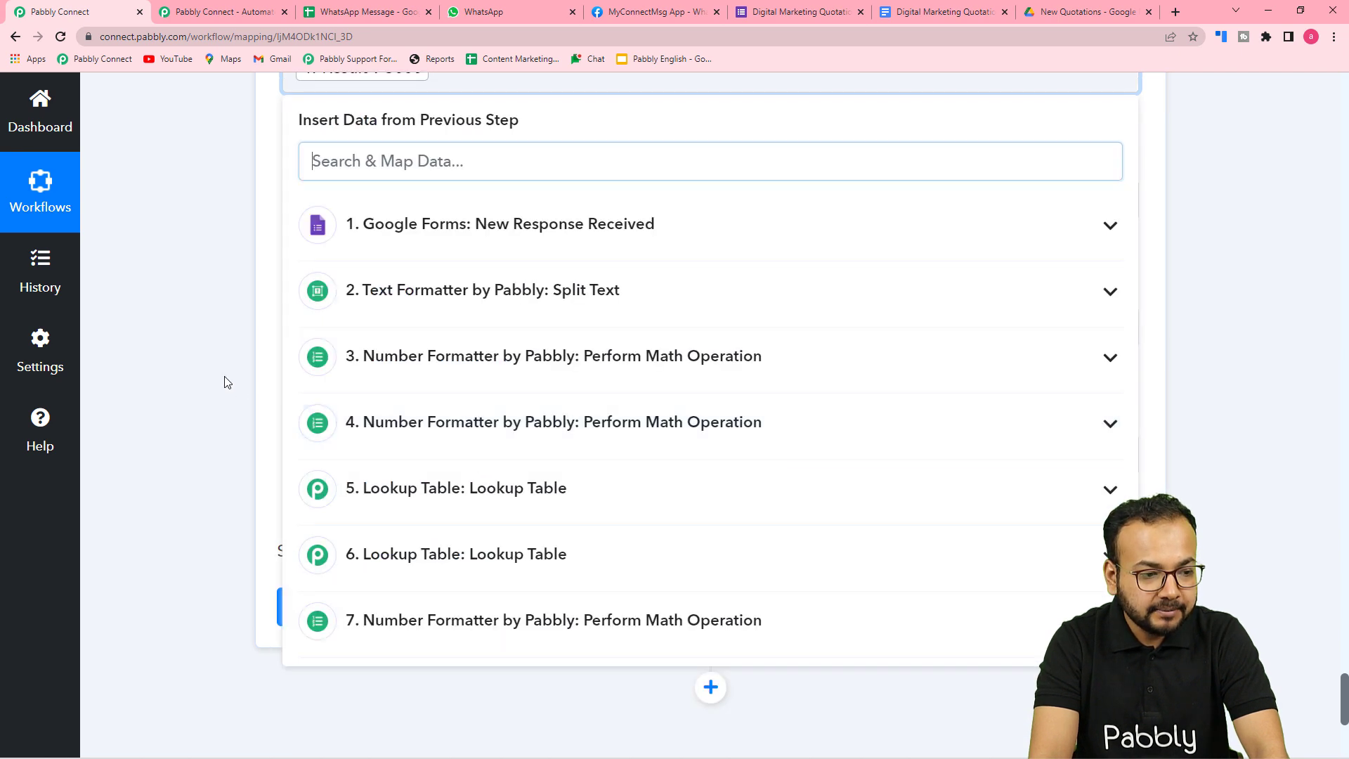
{"action": "left_click", "coordinate": [189, 348]}
{"action": "scroll", "coordinate": [536, 347], "scroll_direction": "up", "scroll_amount": 5}
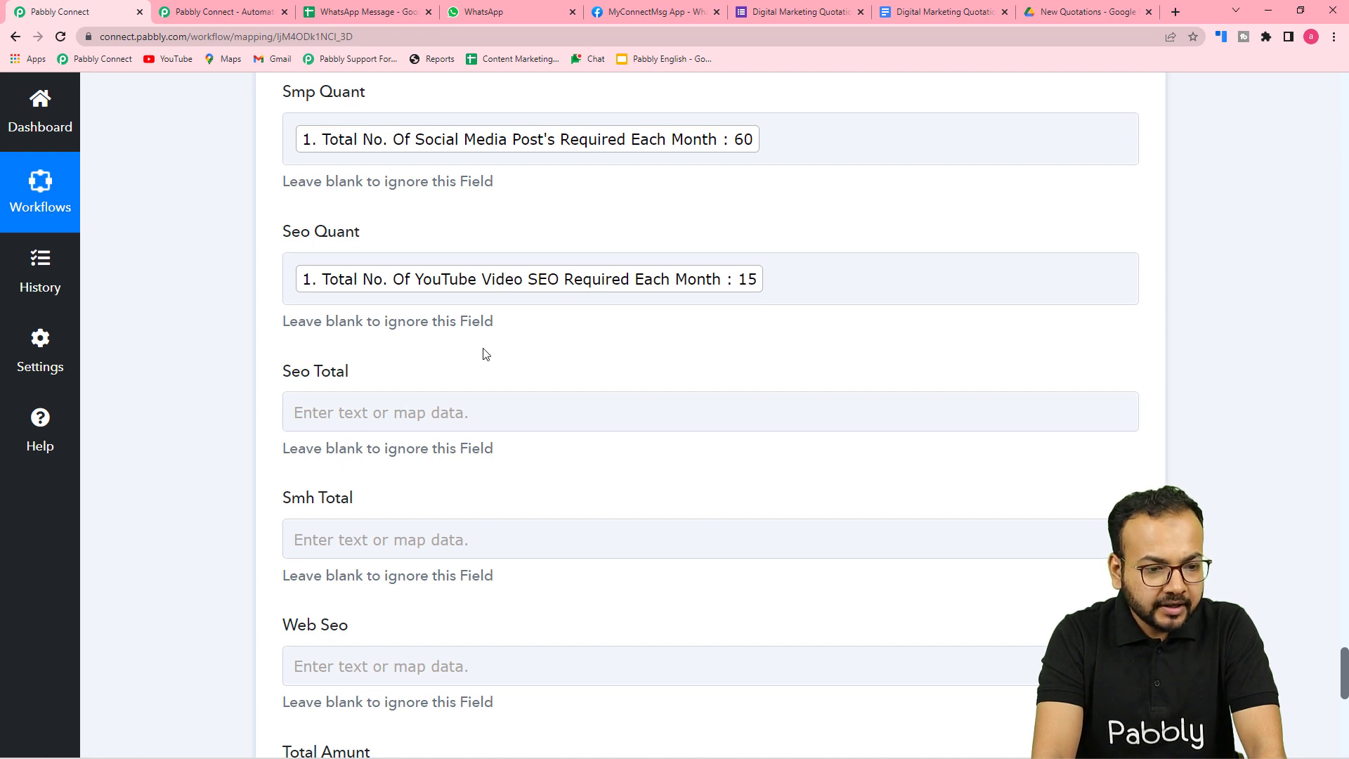
Step: Check the amount placeholders in the Digital Marketing Quotation template in Google Docs, and map Seo Total to the Result of Number Formatter step 4
{"action": "left_click", "coordinate": [911, 12]}
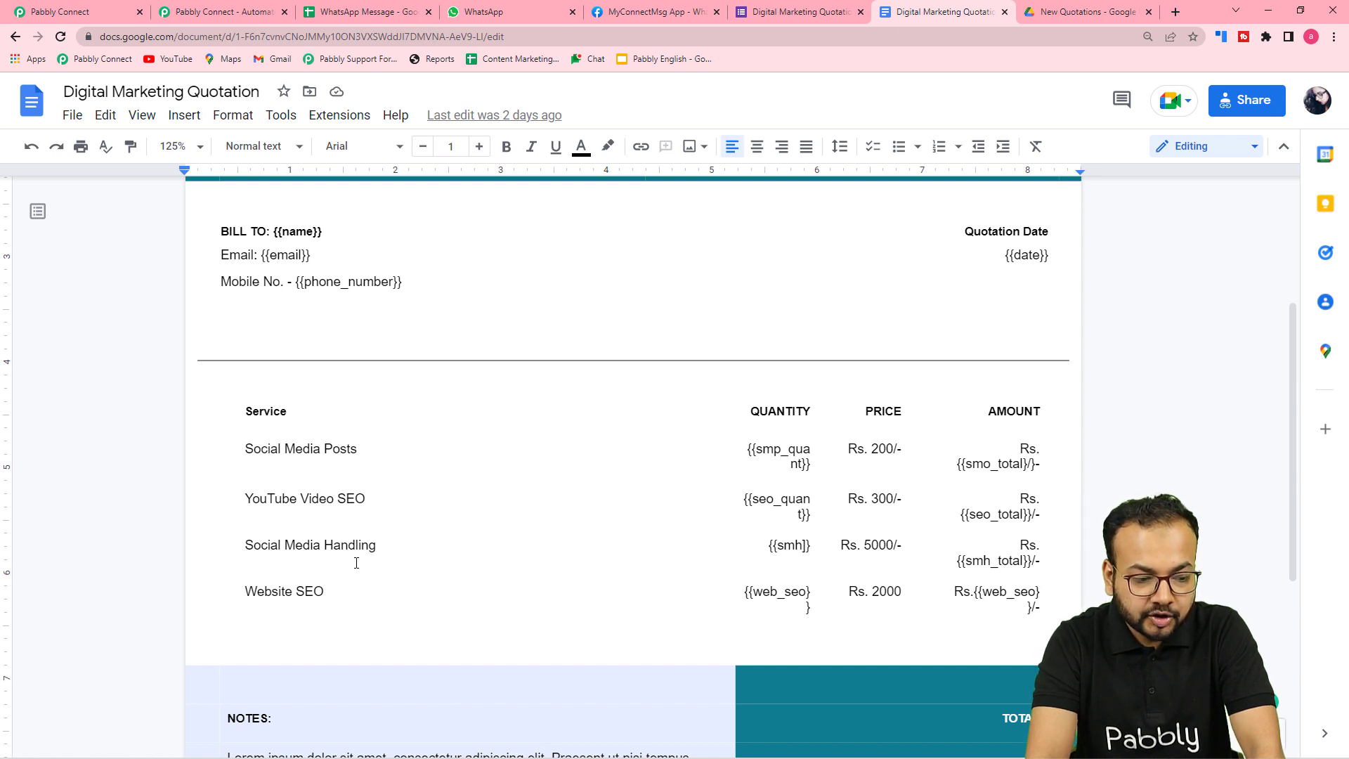
{"action": "left_click", "coordinate": [56, 13]}
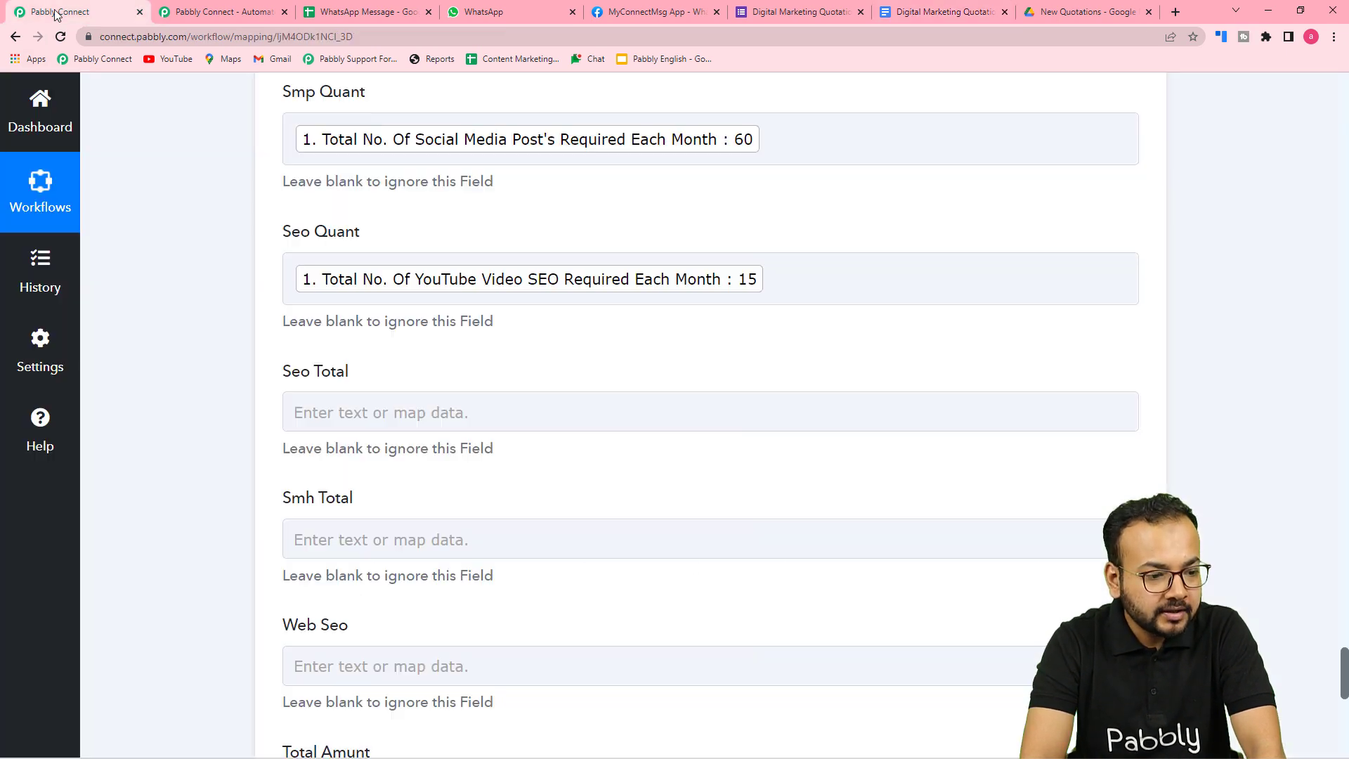
{"action": "scroll", "coordinate": [119, 253], "scroll_direction": "down", "scroll_amount": 1}
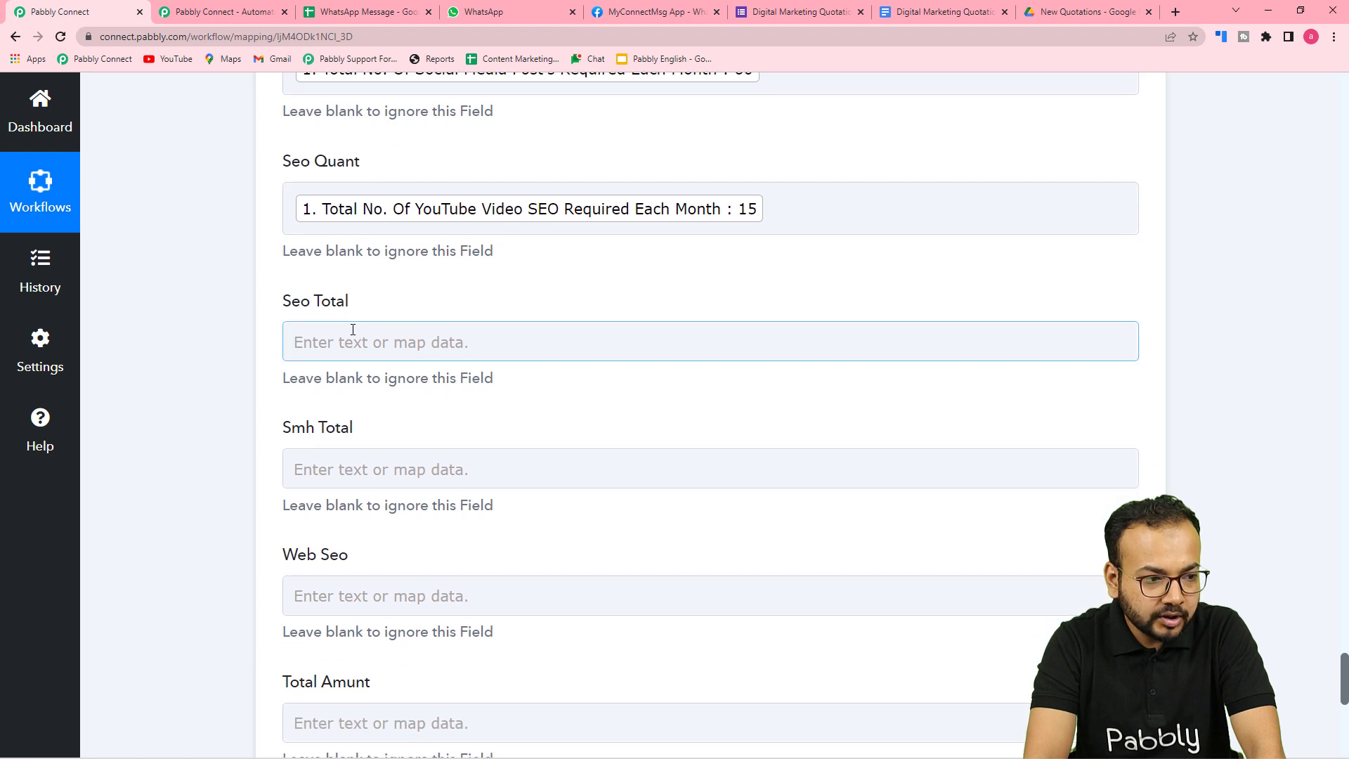
{"action": "left_click", "coordinate": [899, 8]}
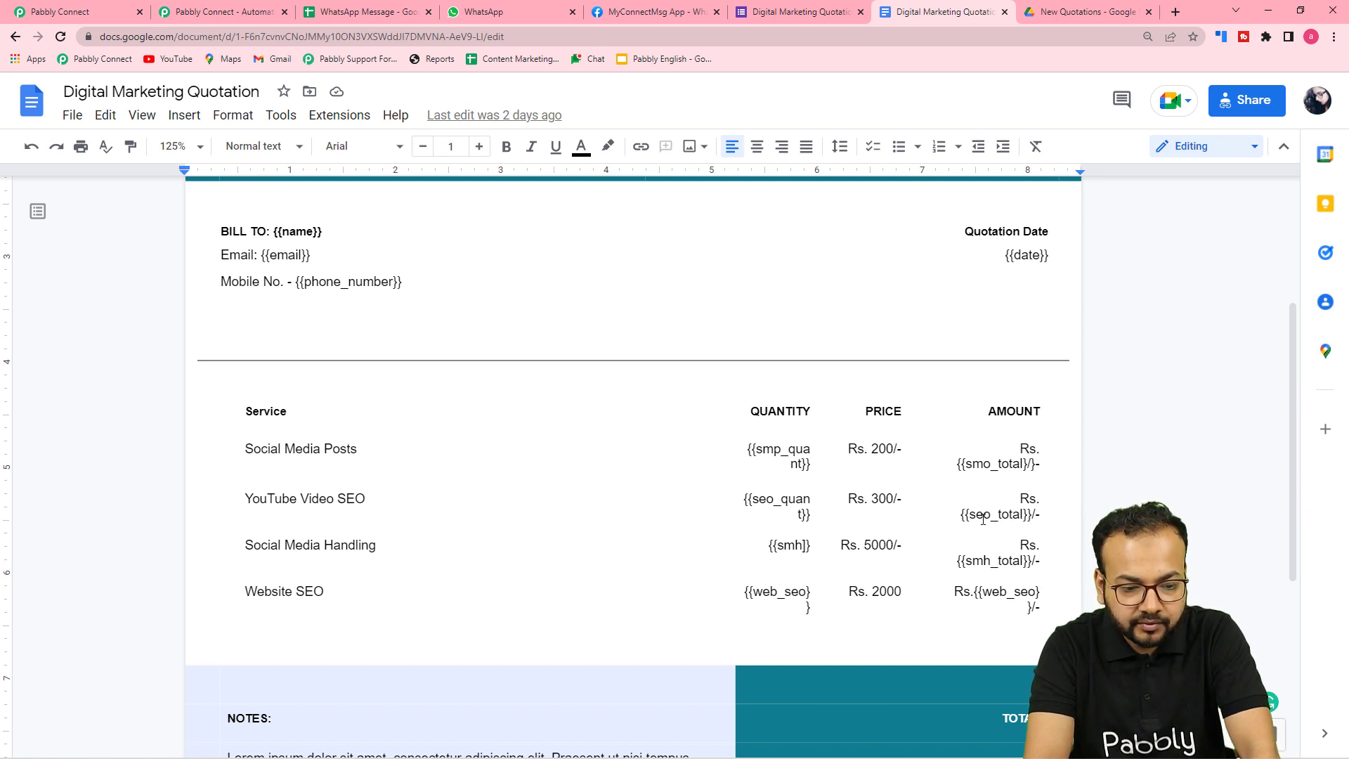
{"action": "left_click", "coordinate": [21, 11]}
{"action": "scroll", "coordinate": [409, 272], "scroll_direction": "down", "scroll_amount": 1}
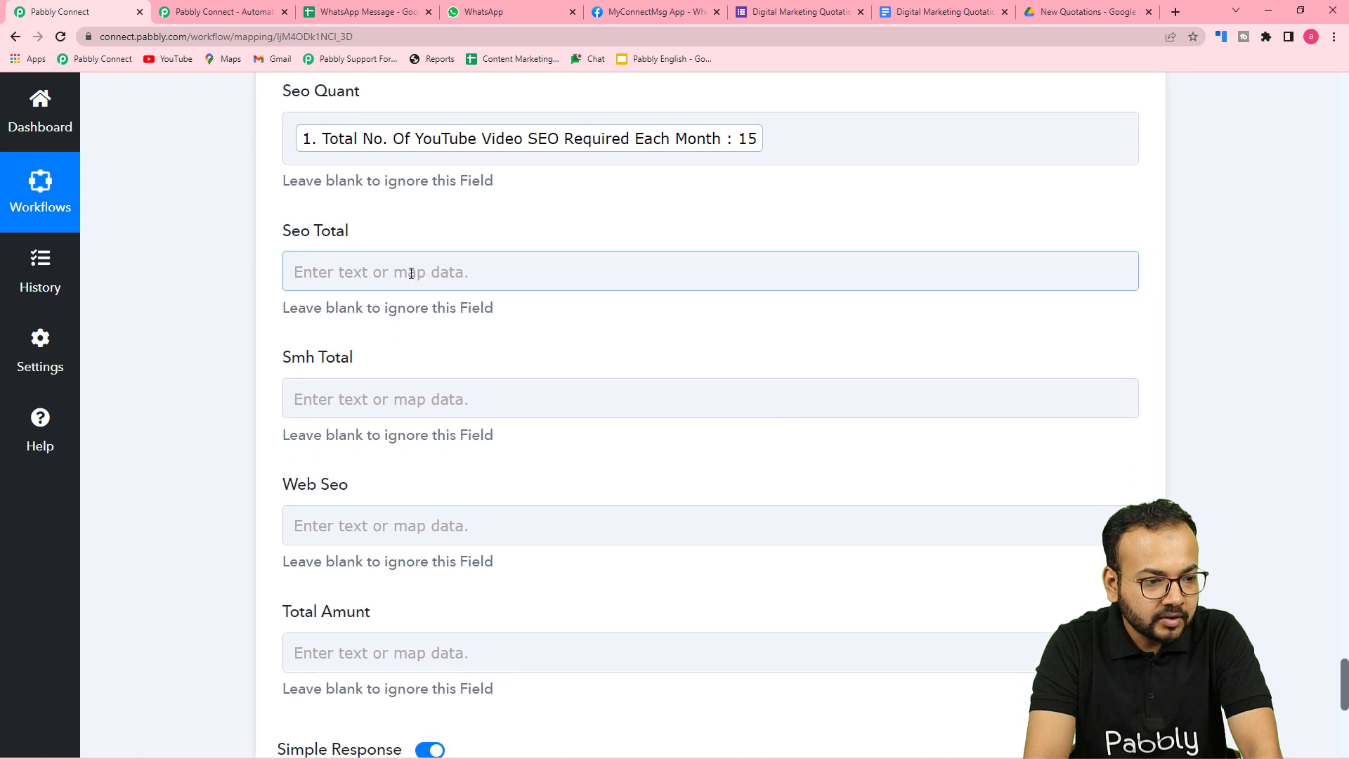
{"action": "left_click", "coordinate": [409, 273]}
{"action": "scroll", "coordinate": [408, 274], "scroll_direction": "down", "scroll_amount": 3}
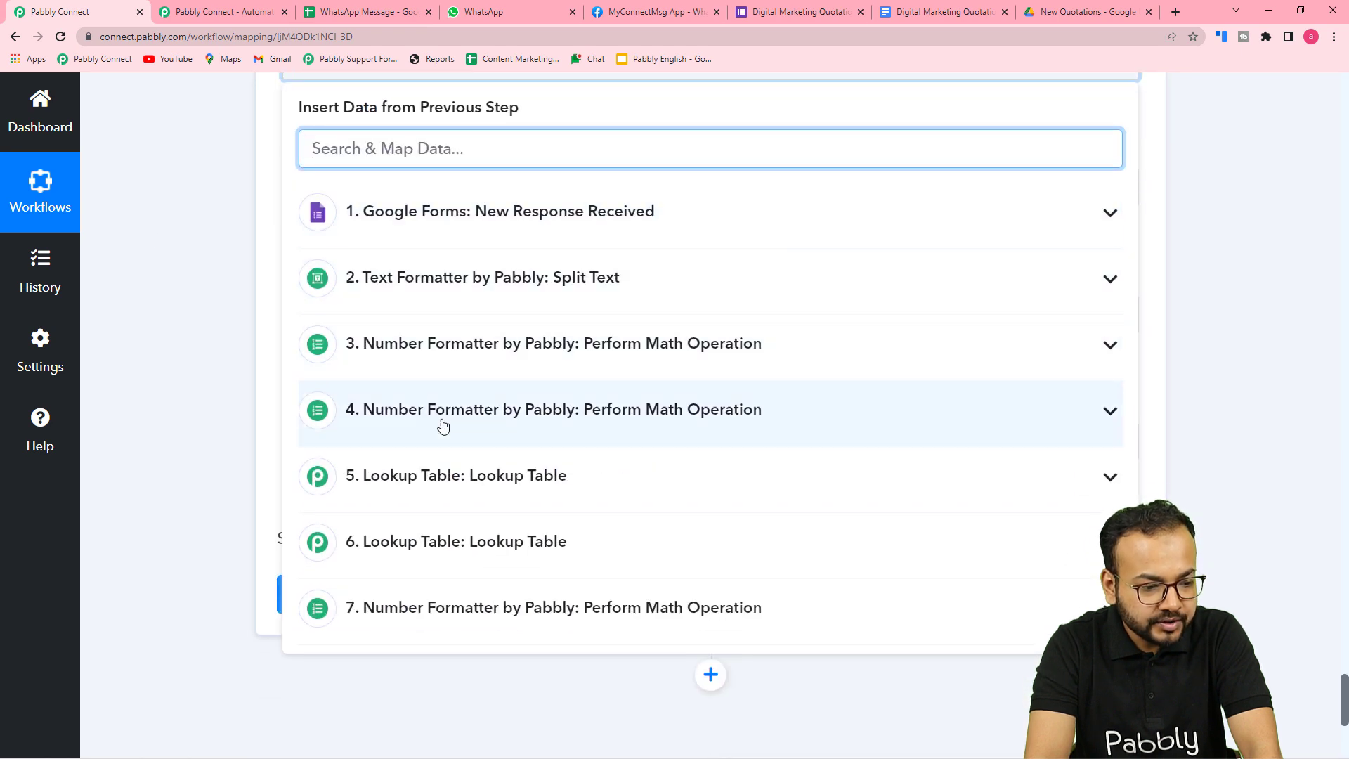
{"action": "left_click", "coordinate": [486, 425]}
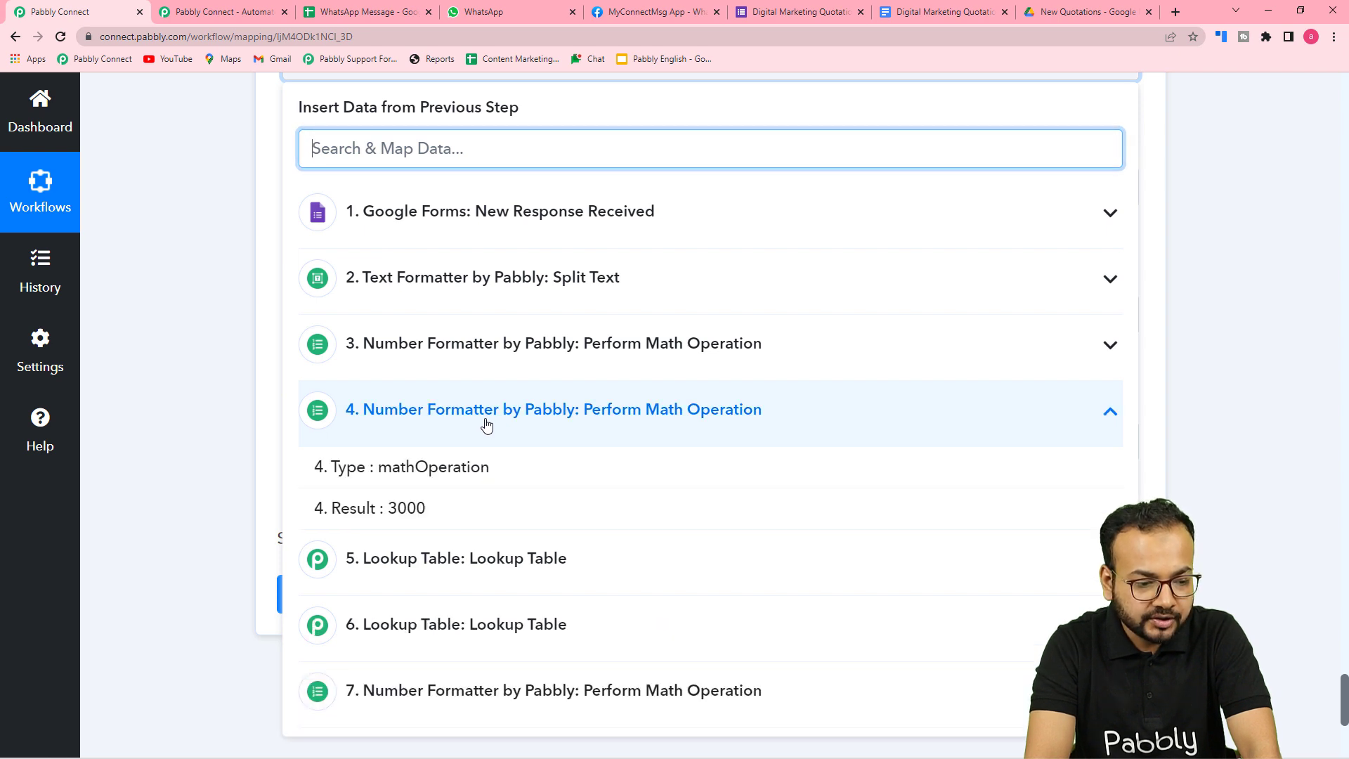
{"action": "left_click", "coordinate": [400, 516]}
{"action": "left_click", "coordinate": [183, 351]}
{"action": "scroll", "coordinate": [181, 349], "scroll_direction": "up", "scroll_amount": 2}
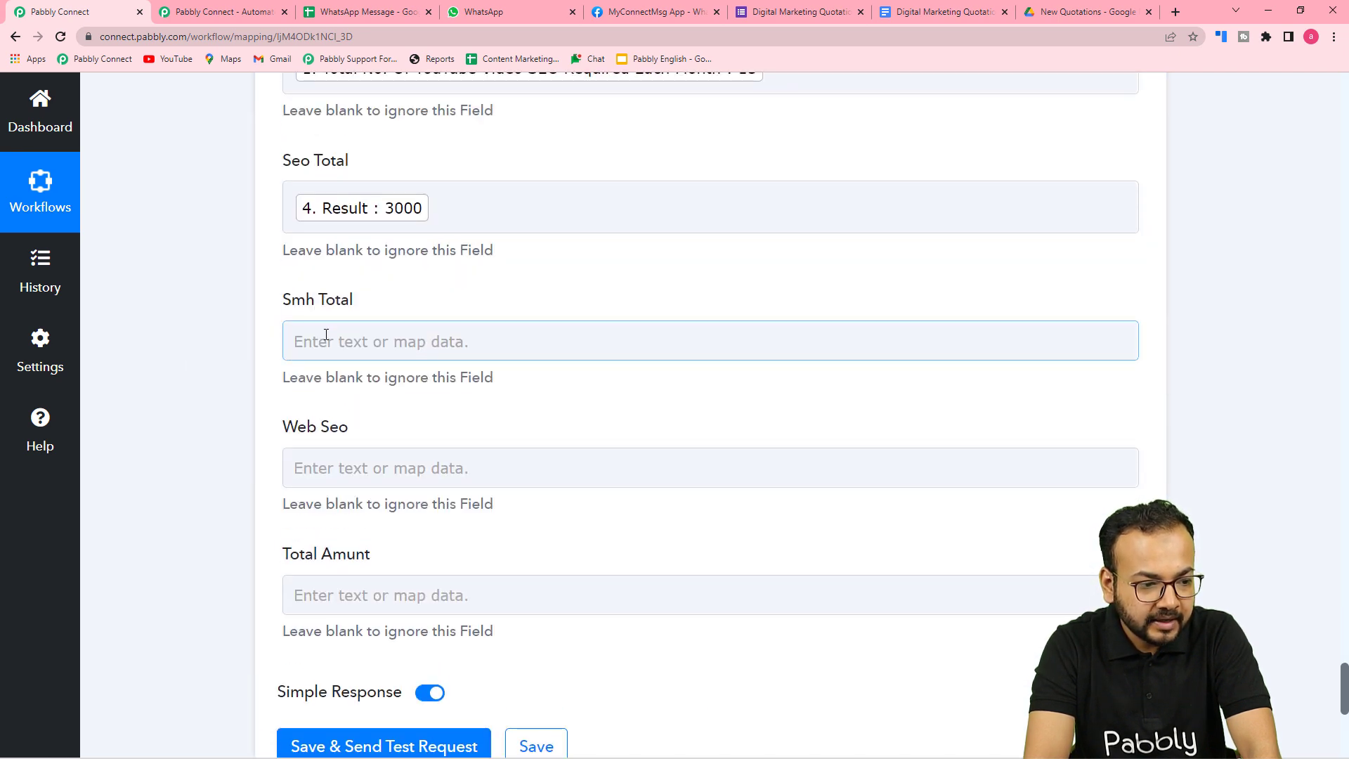
Step: Check the Social Media Handling amount placeholder in the Google Docs template, and map Smh Total to the Result Value of Lookup Table step 5
{"action": "left_click", "coordinate": [883, 10]}
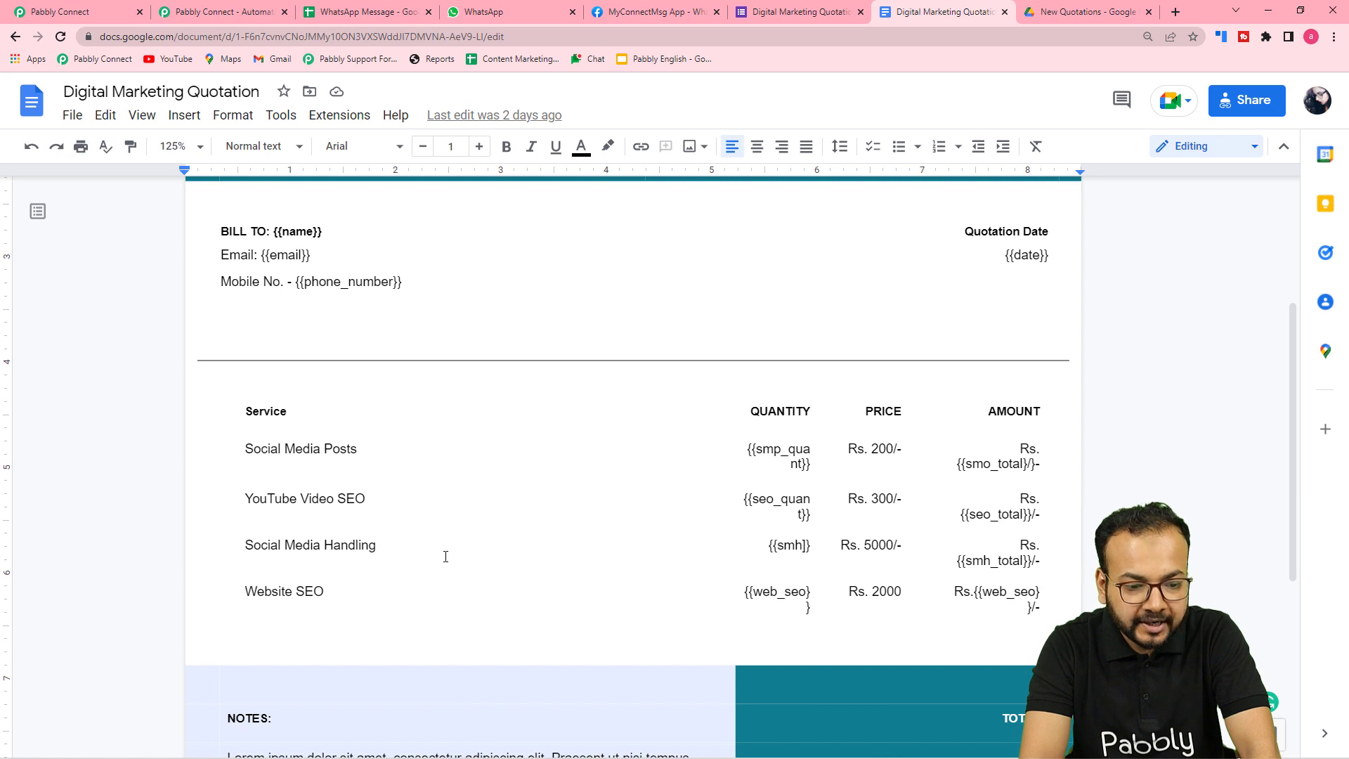
{"action": "left_click", "coordinate": [106, 16]}
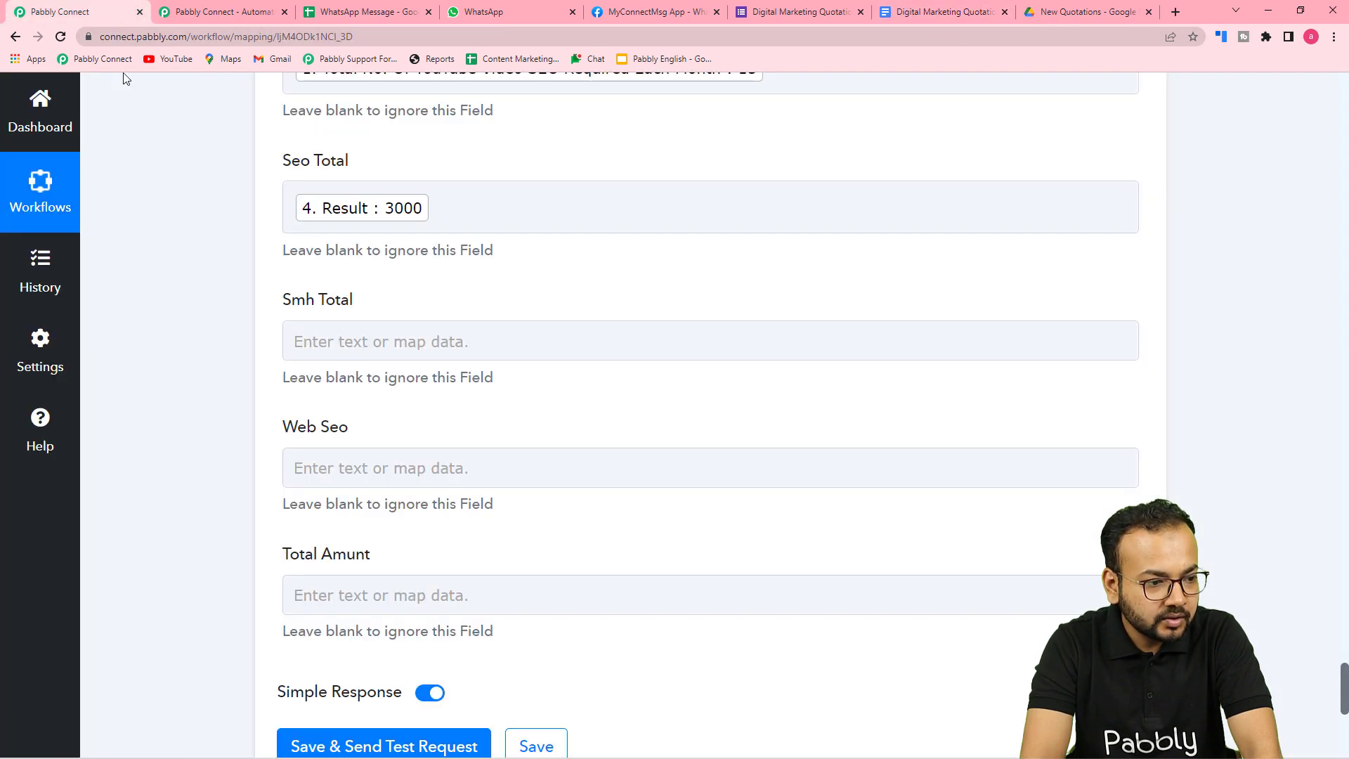
{"action": "scroll", "coordinate": [457, 337], "scroll_direction": "down", "scroll_amount": 1}
{"action": "left_click", "coordinate": [457, 286]}
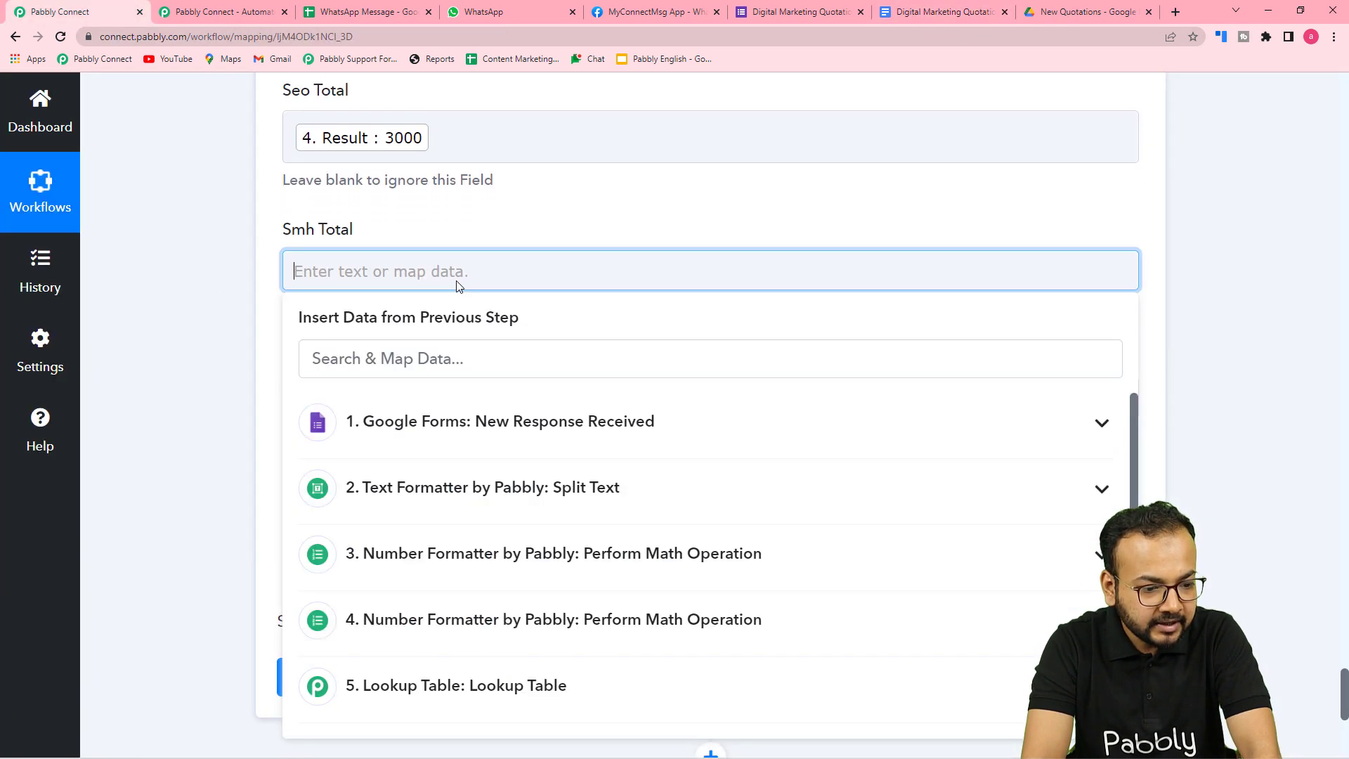
{"action": "scroll", "coordinate": [461, 416], "scroll_direction": "down", "scroll_amount": 2}
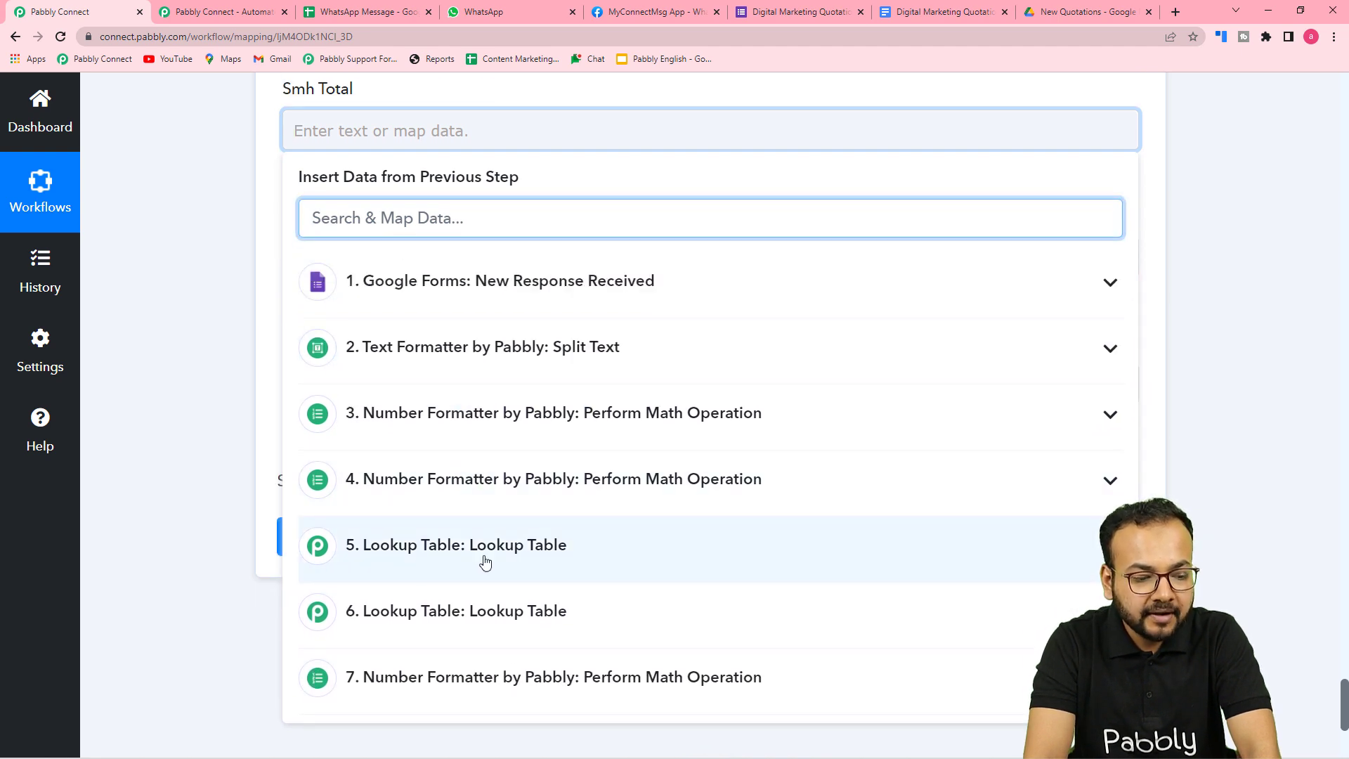
{"action": "left_click", "coordinate": [437, 554]}
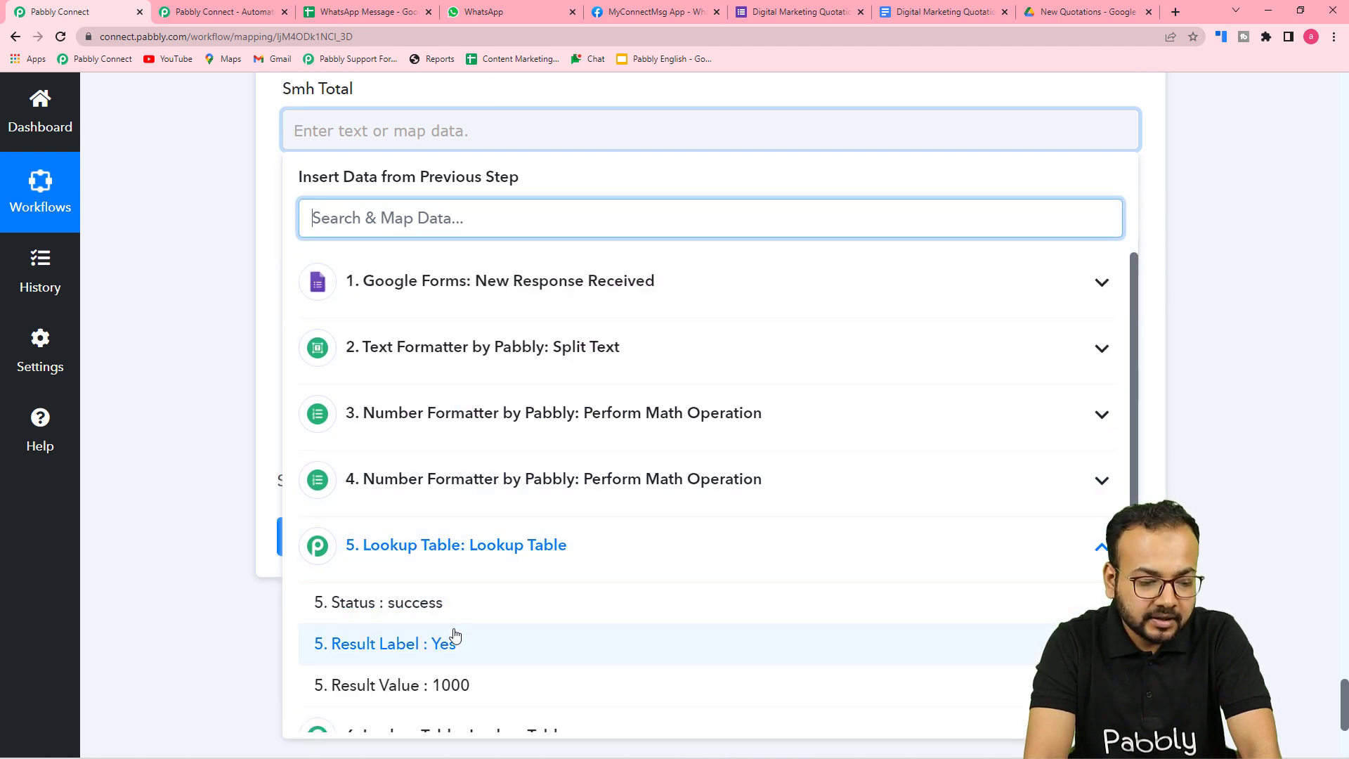
{"action": "scroll", "coordinate": [452, 636], "scroll_direction": "down", "scroll_amount": 1}
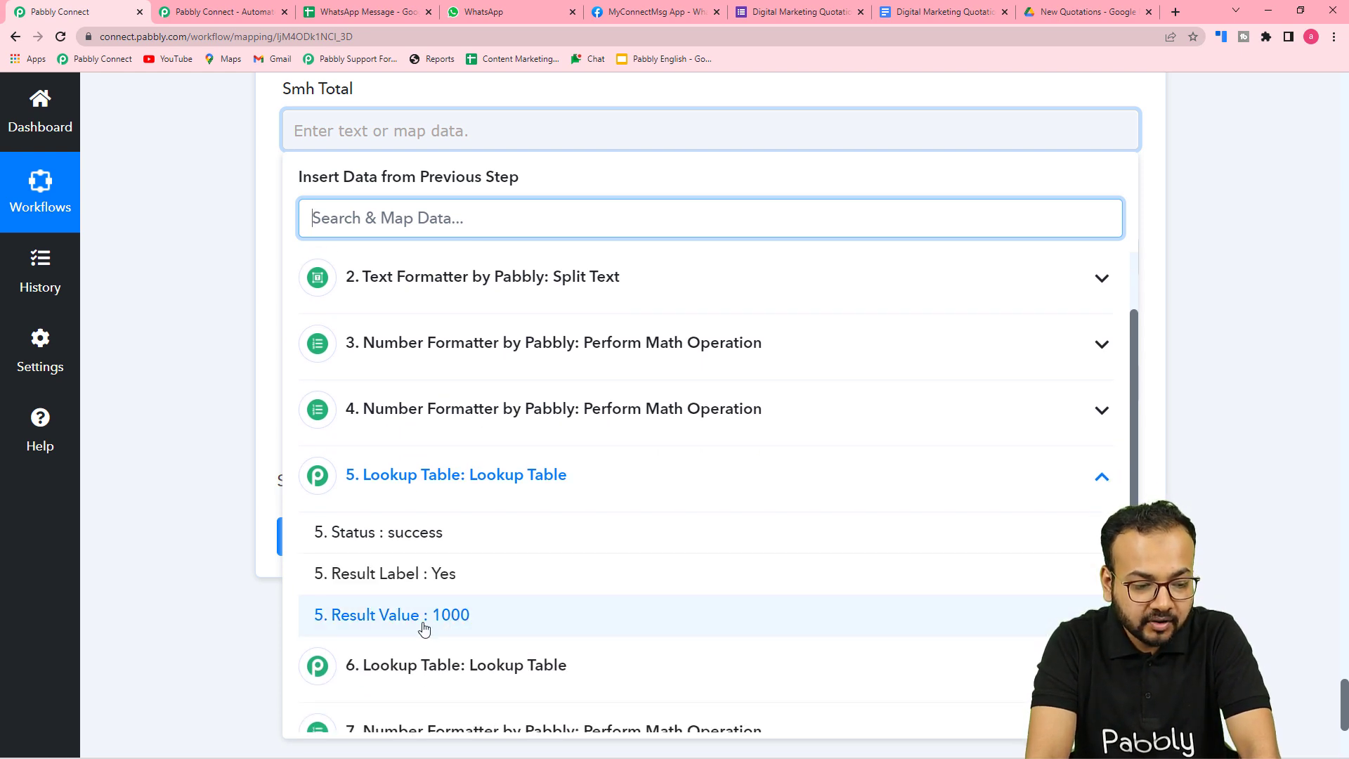
{"action": "left_click", "coordinate": [424, 617]}
{"action": "left_click", "coordinate": [218, 327]}
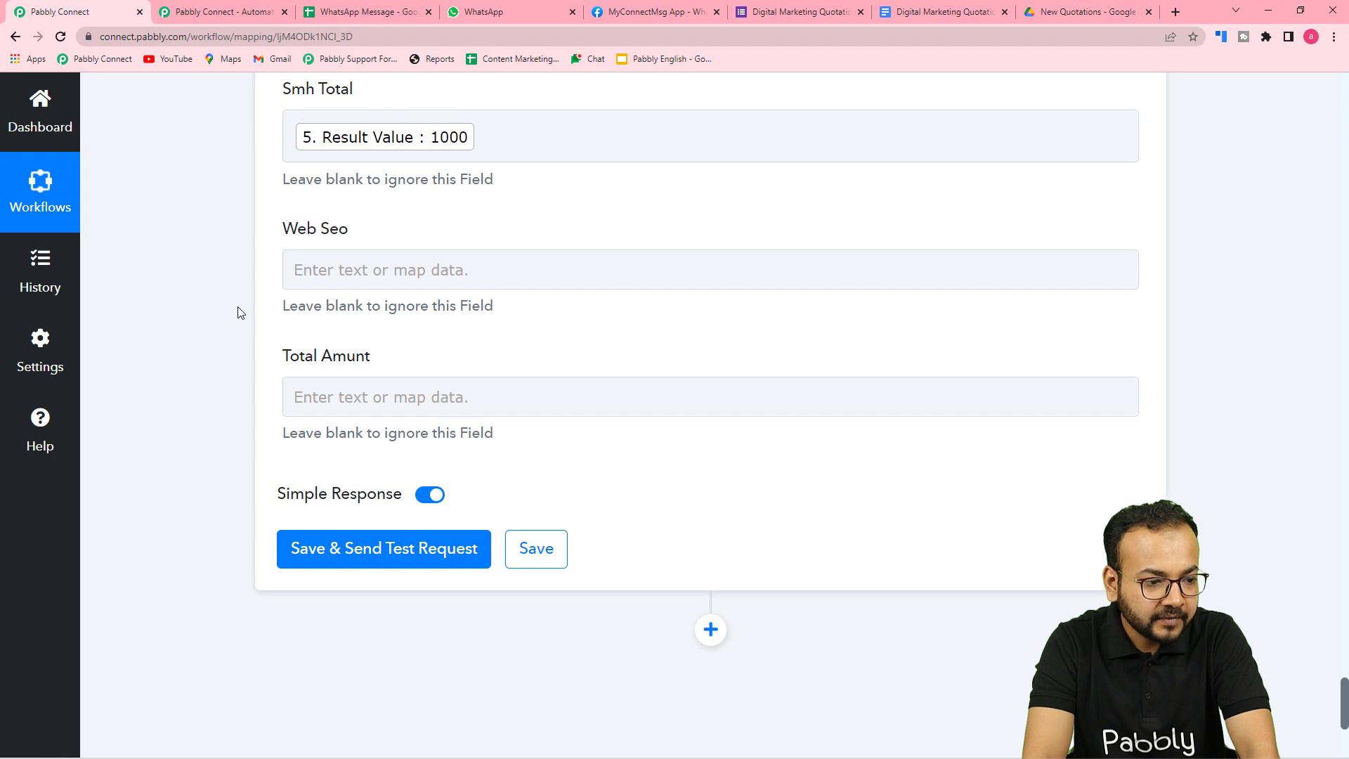
Step: Check the Website SEO amount placeholder in the Google Docs template, and map Web Seo to the Result Value of Lookup Table step 6
{"action": "left_click", "coordinate": [944, 14]}
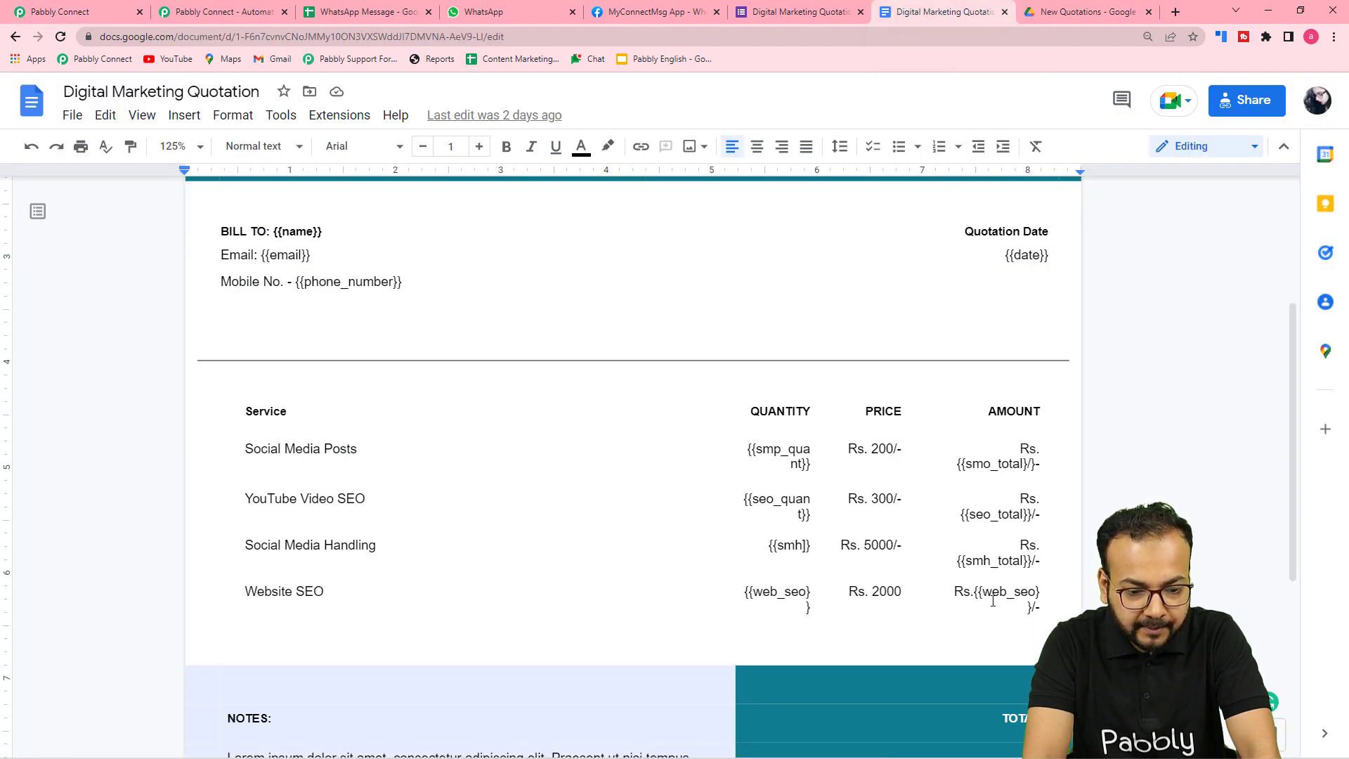
{"action": "left_click", "coordinate": [105, 14]}
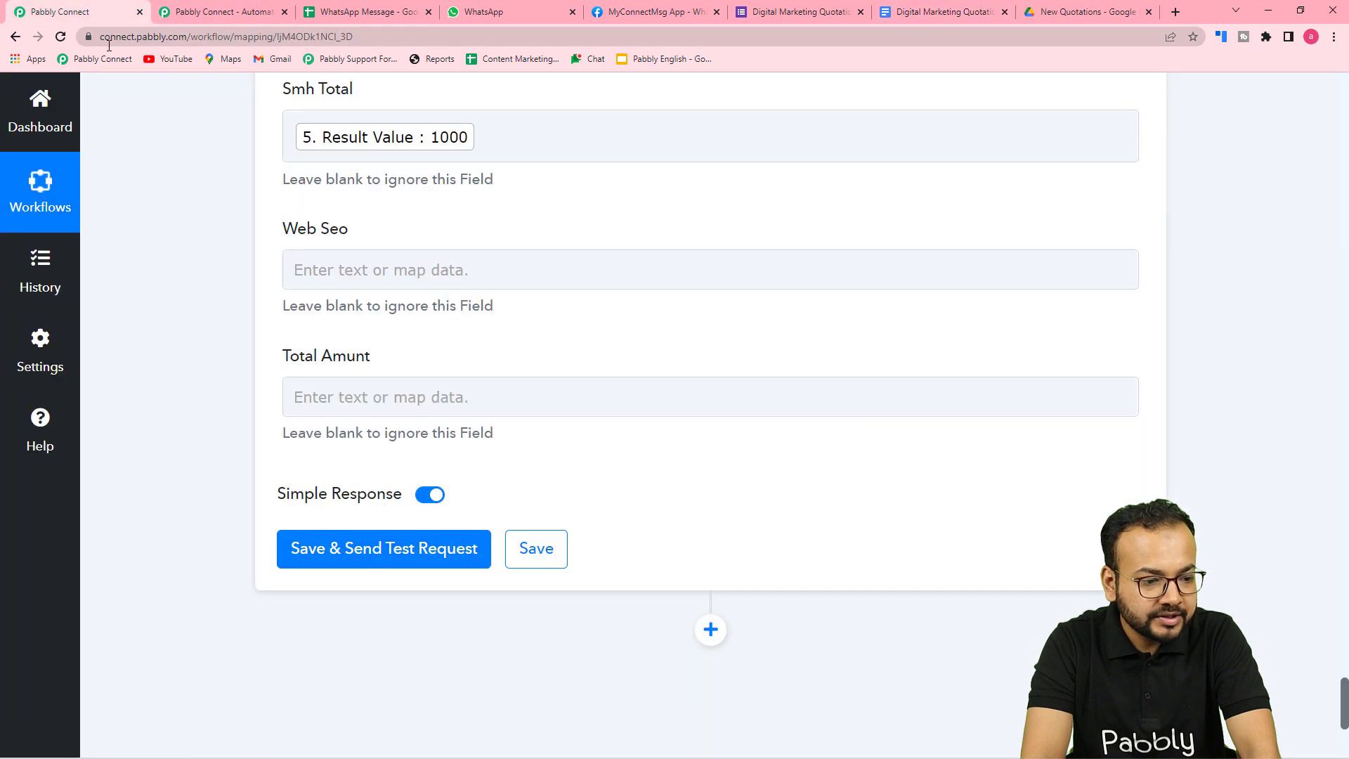
{"action": "left_click", "coordinate": [355, 270]}
{"action": "scroll", "coordinate": [355, 277], "scroll_direction": "down", "scroll_amount": 3}
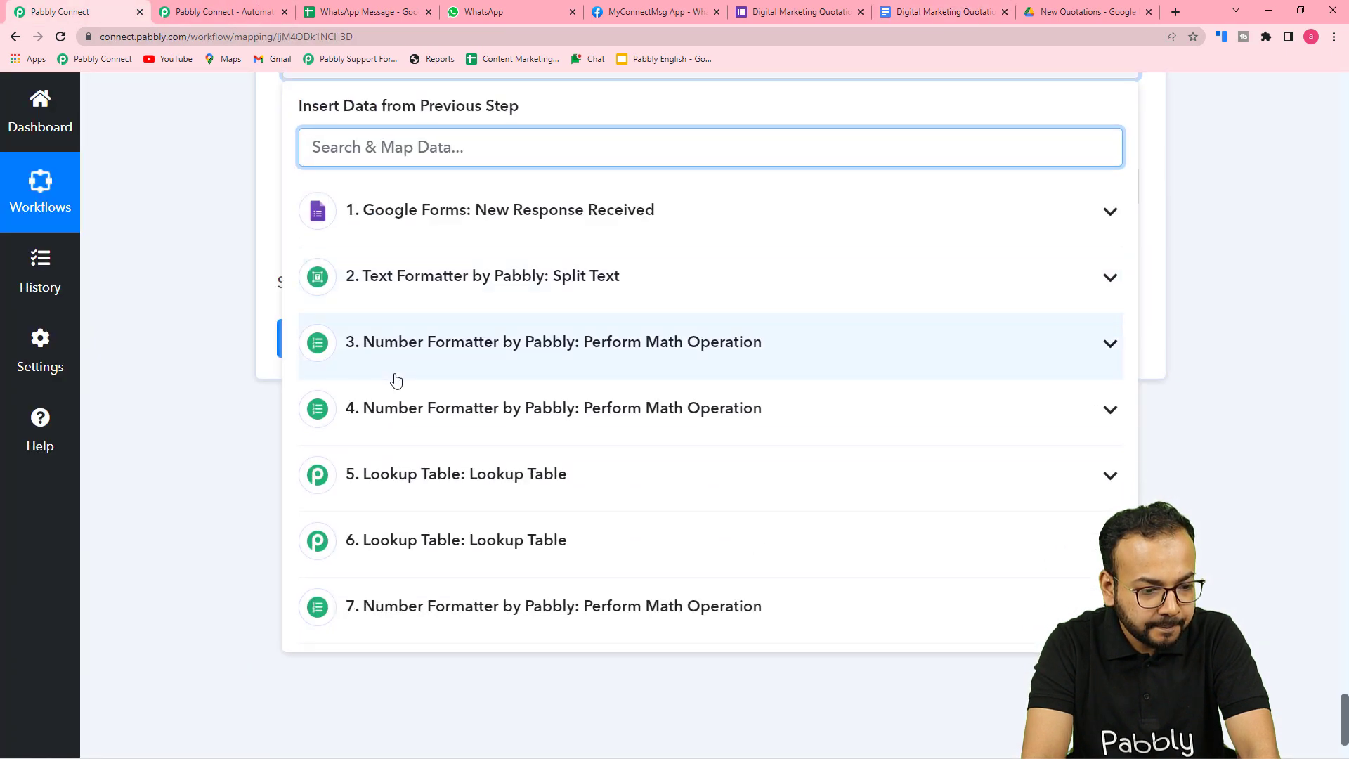
{"action": "left_click", "coordinate": [430, 548]}
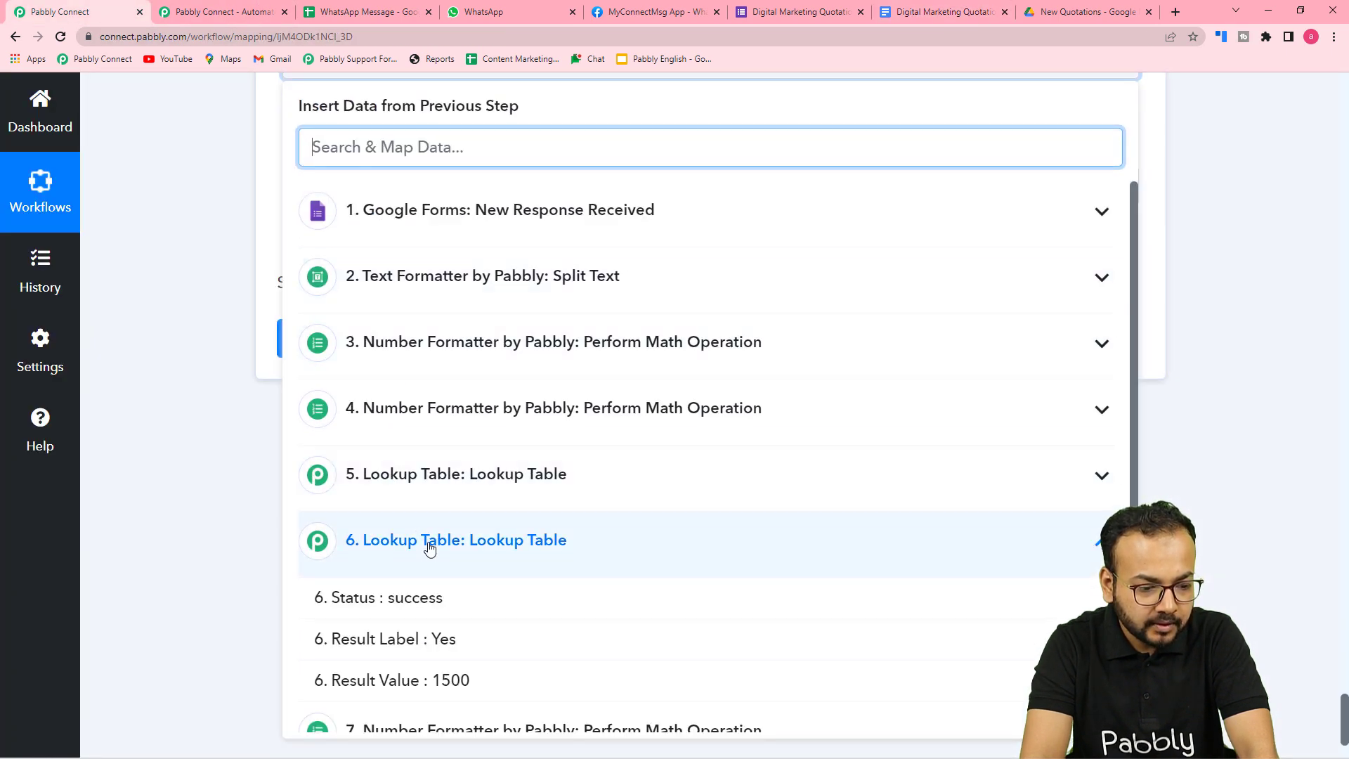
{"action": "left_click", "coordinate": [443, 680]}
{"action": "left_click", "coordinate": [239, 377]}
Step: Review the mapped template fields, and map Total Amunt to the Result of Number Formatter step 7
{"action": "scroll", "coordinate": [399, 331], "scroll_direction": "up", "scroll_amount": 10}
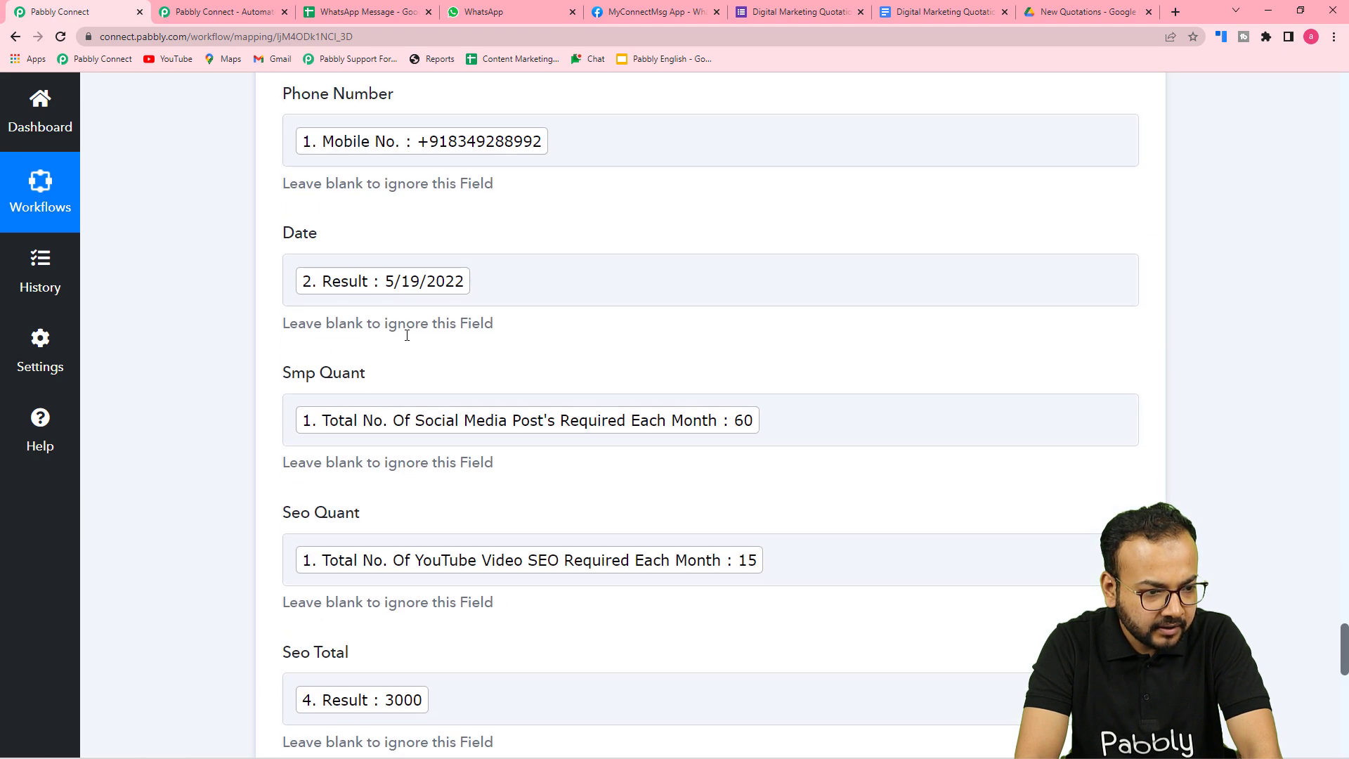
{"action": "scroll", "coordinate": [407, 335], "scroll_direction": "up", "scroll_amount": 3}
{"action": "scroll", "coordinate": [407, 335], "scroll_direction": "down", "scroll_amount": 10}
{"action": "scroll", "coordinate": [412, 337], "scroll_direction": "down", "scroll_amount": 2}
{"action": "left_click", "coordinate": [391, 265]}
{"action": "scroll", "coordinate": [387, 499], "scroll_direction": "down", "scroll_amount": 3}
{"action": "scroll", "coordinate": [388, 500], "scroll_direction": "down", "scroll_amount": 1}
{"action": "left_click", "coordinate": [464, 599]}
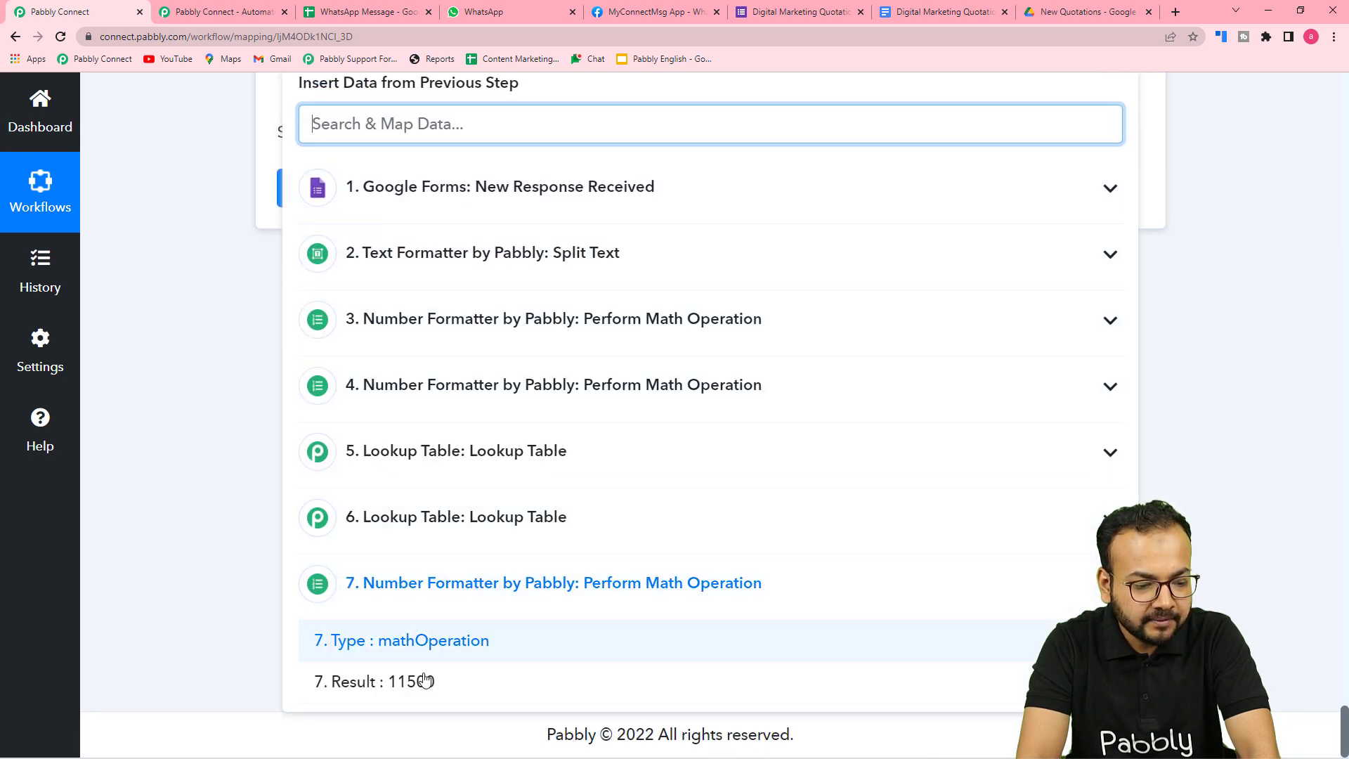
{"action": "left_click", "coordinate": [386, 683]}
Step: Check the New Quotations folder in Google Drive, and save the Google Docs action in Pabbly Connect with a test request
{"action": "scroll", "coordinate": [179, 337], "scroll_direction": "up", "scroll_amount": 2}
{"action": "scroll", "coordinate": [179, 338], "scroll_direction": "up", "scroll_amount": 15}
{"action": "scroll", "coordinate": [247, 325], "scroll_direction": "up", "scroll_amount": 4}
{"action": "scroll", "coordinate": [249, 327], "scroll_direction": "down", "scroll_amount": 13}
{"action": "scroll", "coordinate": [254, 332], "scroll_direction": "down", "scroll_amount": 10}
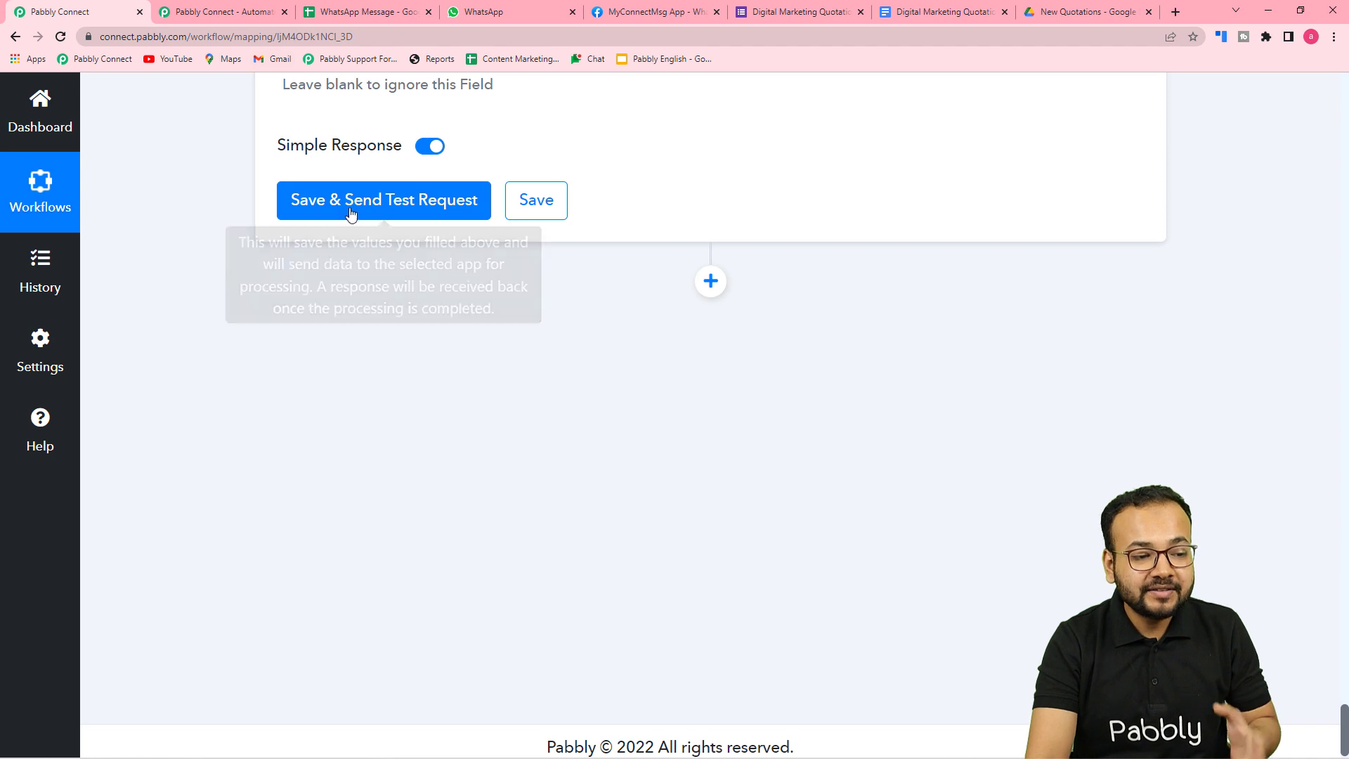
{"action": "left_click", "coordinate": [1086, 12]}
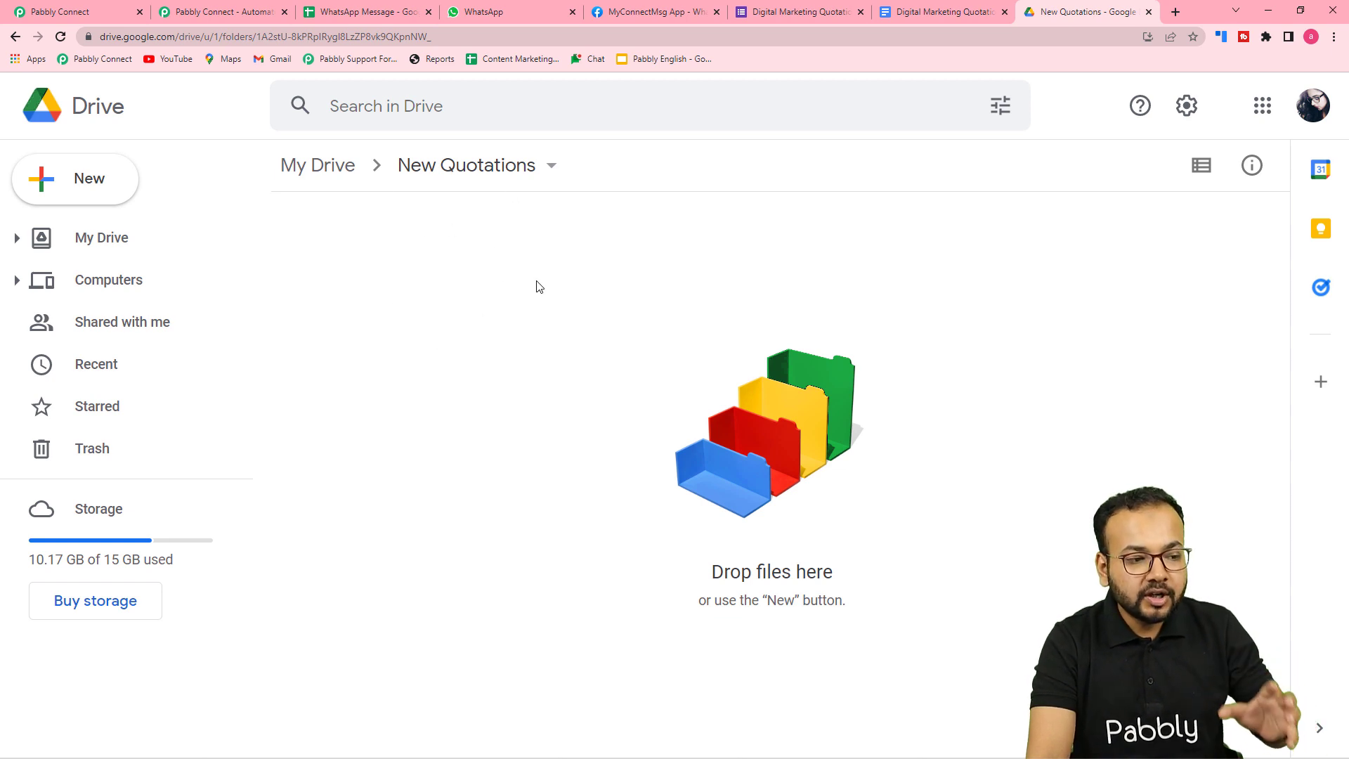
{"action": "left_click", "coordinate": [112, 11]}
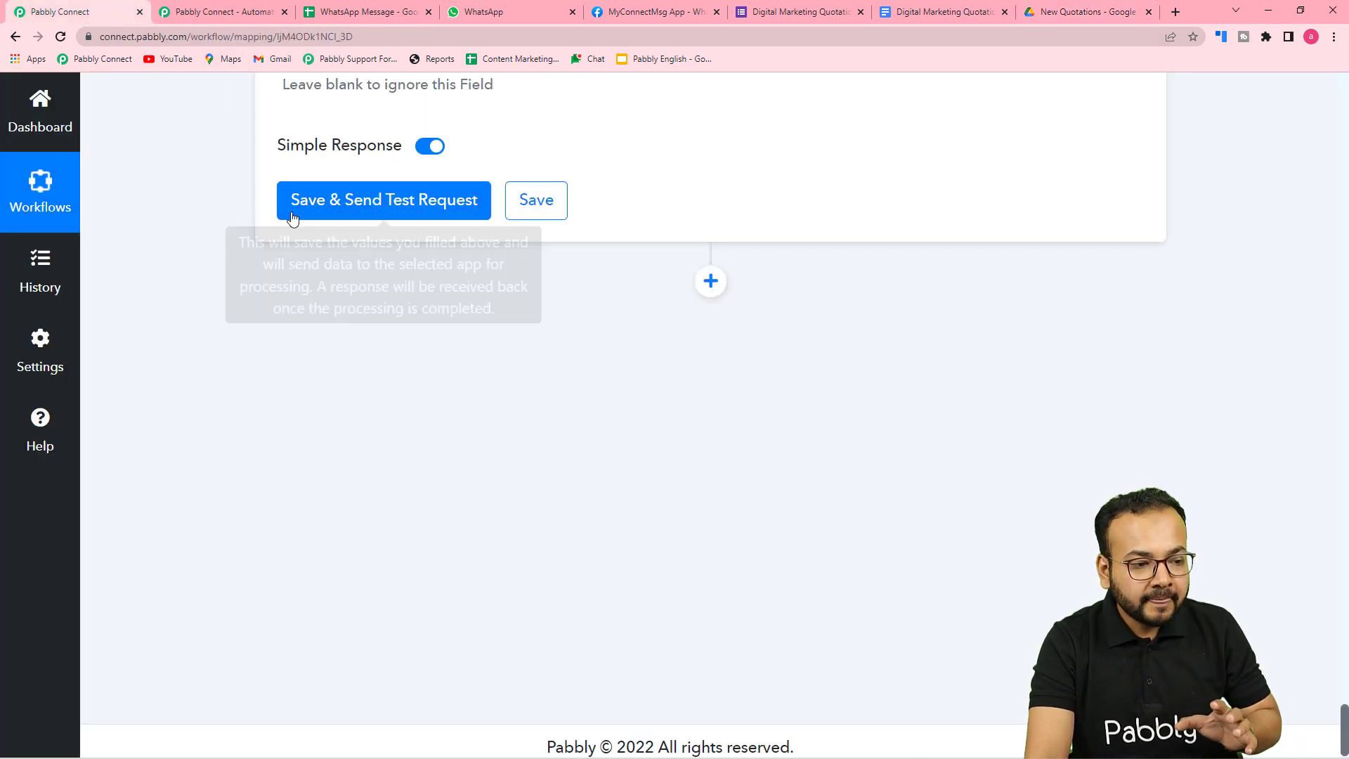
{"action": "left_click", "coordinate": [316, 200]}
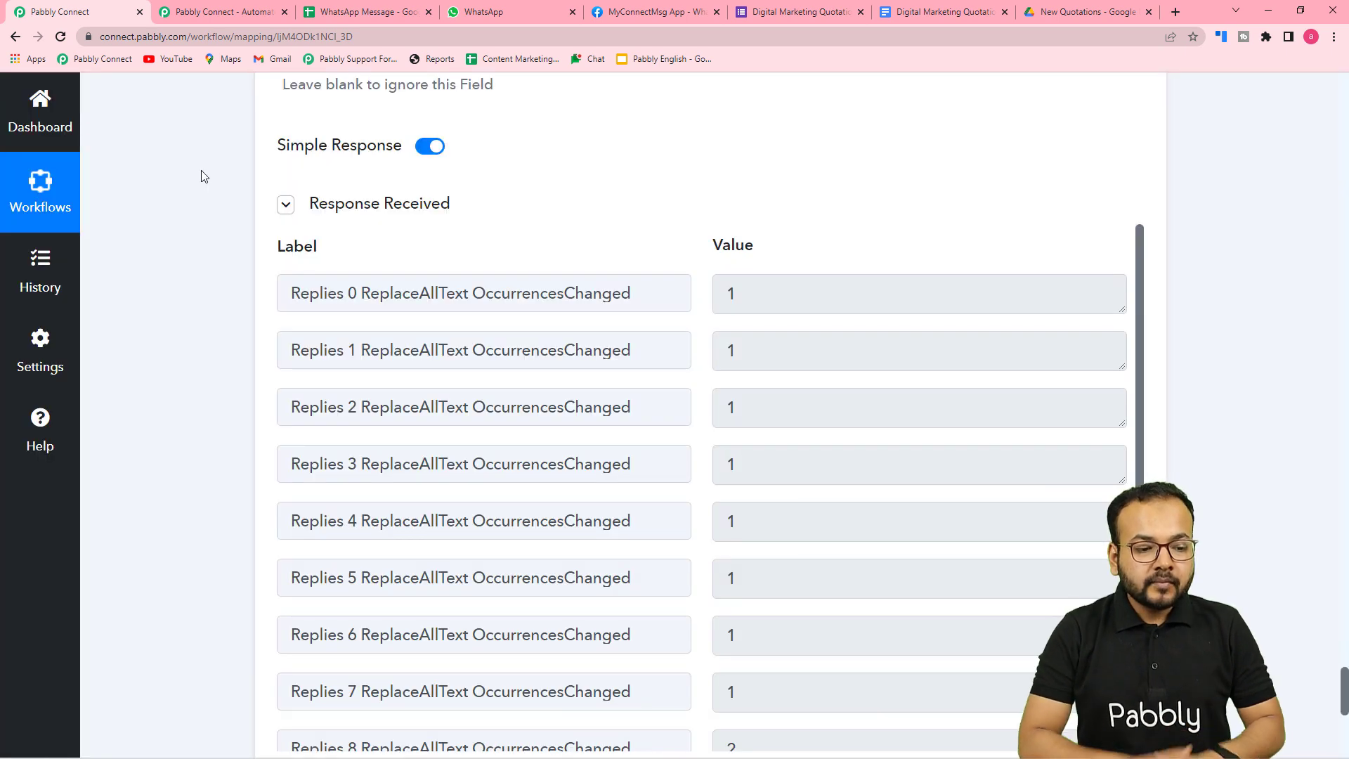
{"action": "scroll", "coordinate": [209, 179], "scroll_direction": "down", "scroll_amount": 7}
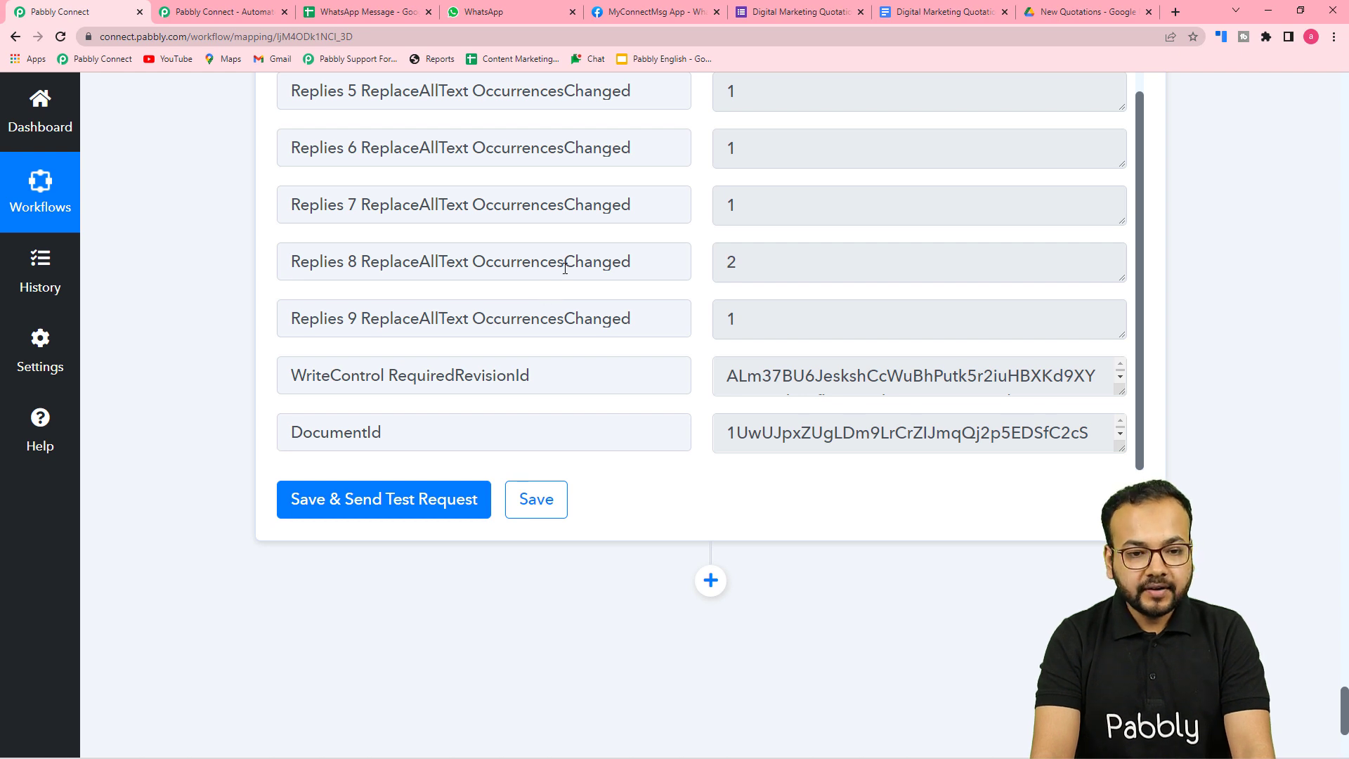
Step: Open the generated quotation from the New Quotations folder in Google Drive and check its customer details, date, quantities, amounts and total
{"action": "left_click", "coordinate": [1068, 18]}
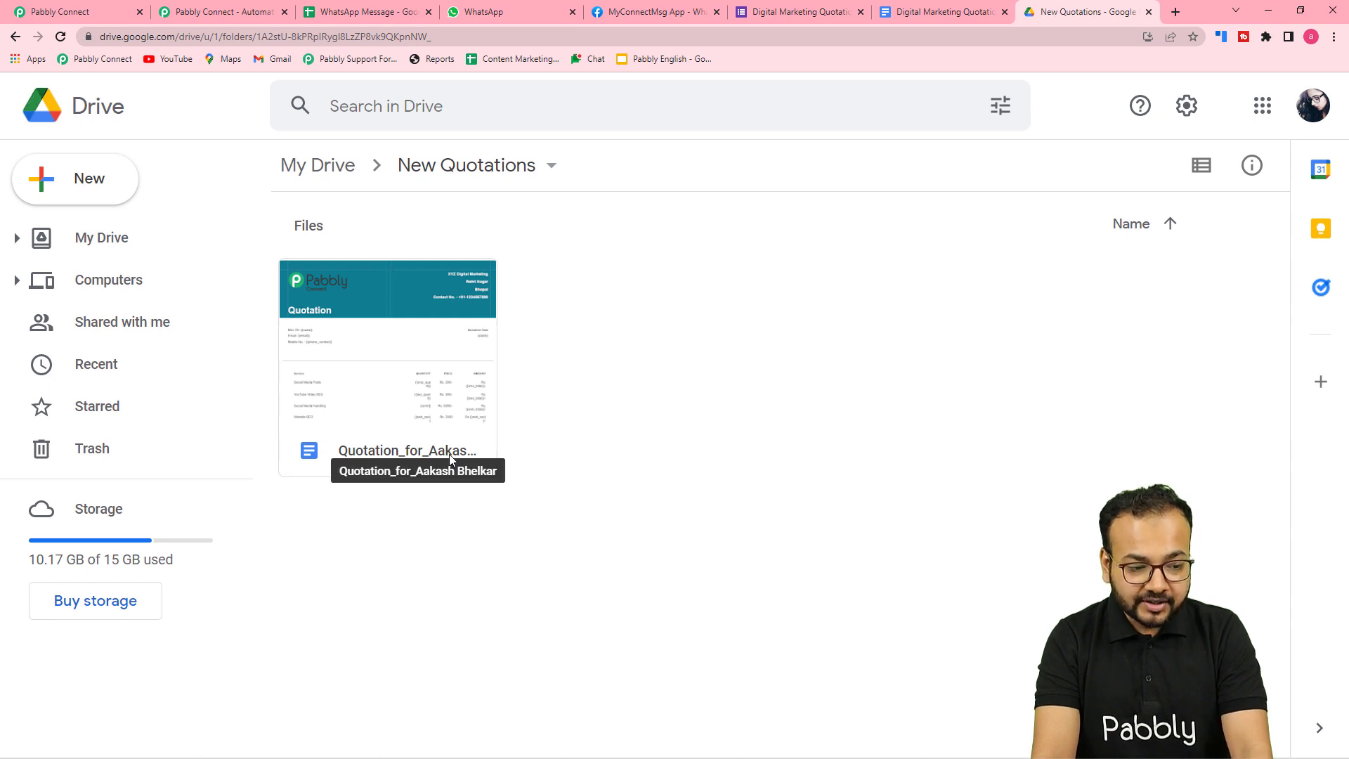
{"action": "double_click", "coordinate": [393, 394]}
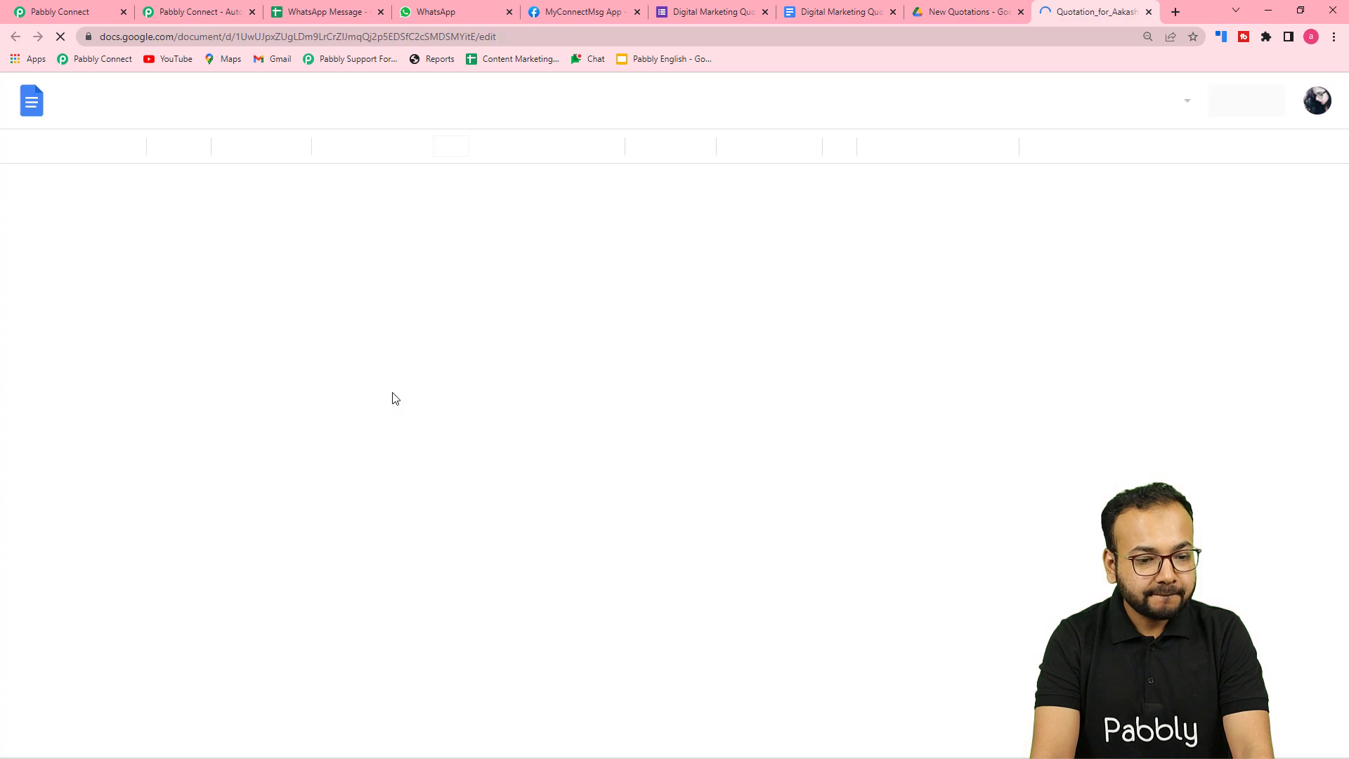
{"action": "scroll", "coordinate": [176, 347], "scroll_direction": "down", "scroll_amount": 3}
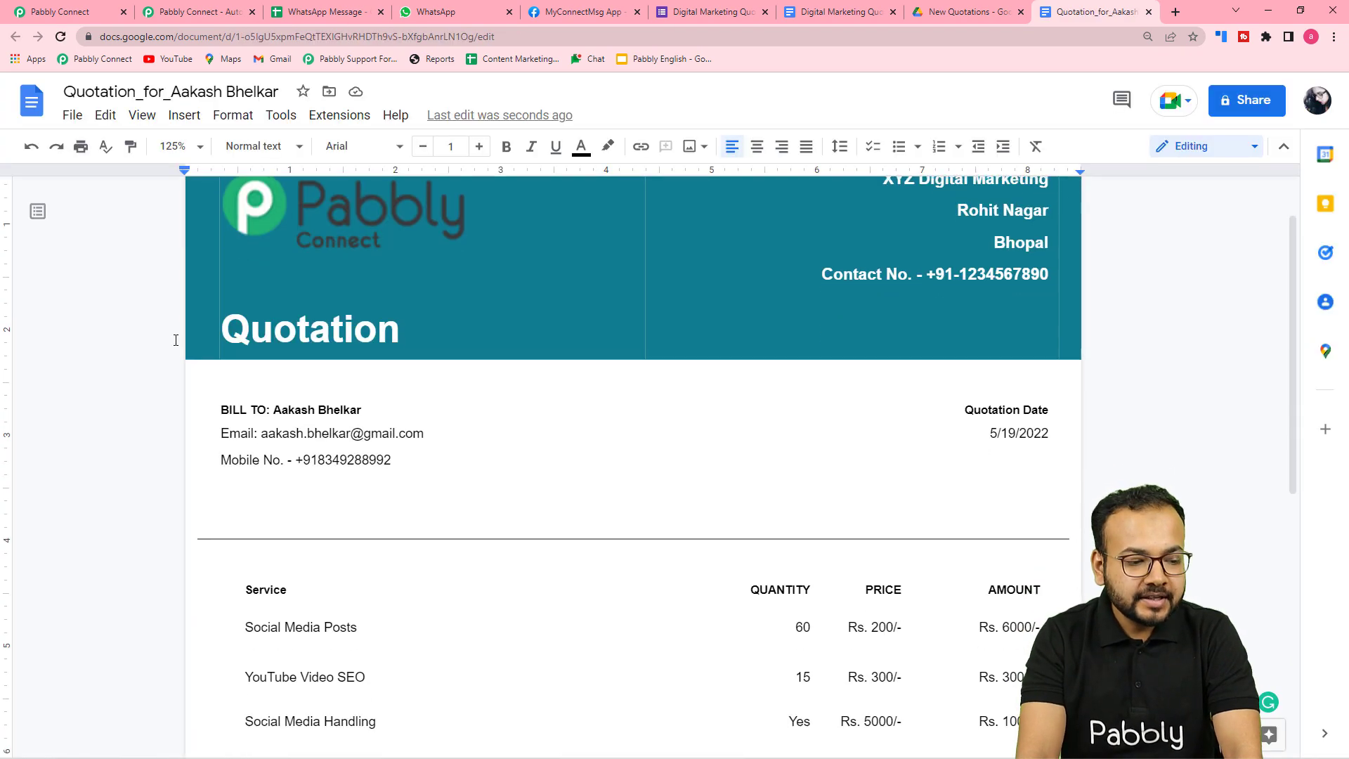
{"action": "scroll", "coordinate": [158, 352], "scroll_direction": "down", "scroll_amount": 1}
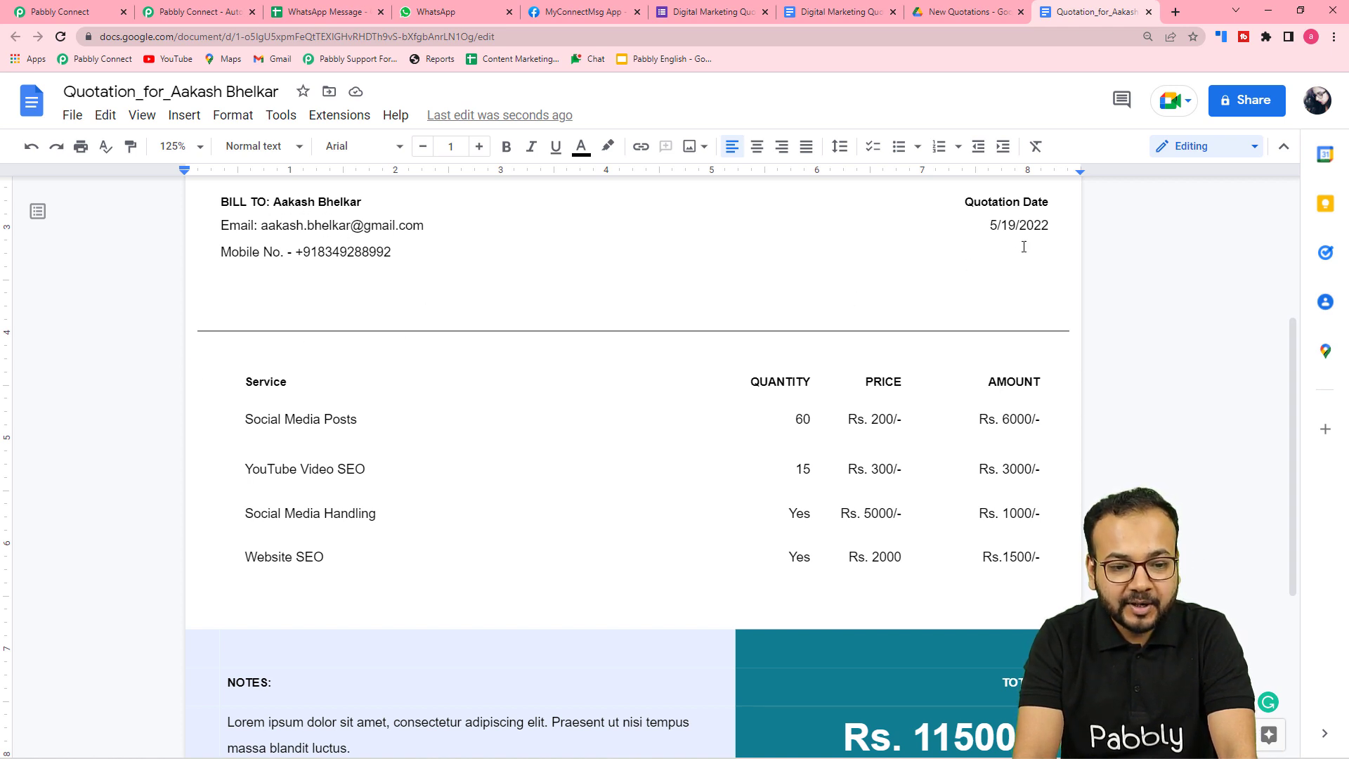
{"action": "scroll", "coordinate": [1057, 235], "scroll_direction": "down", "scroll_amount": 2}
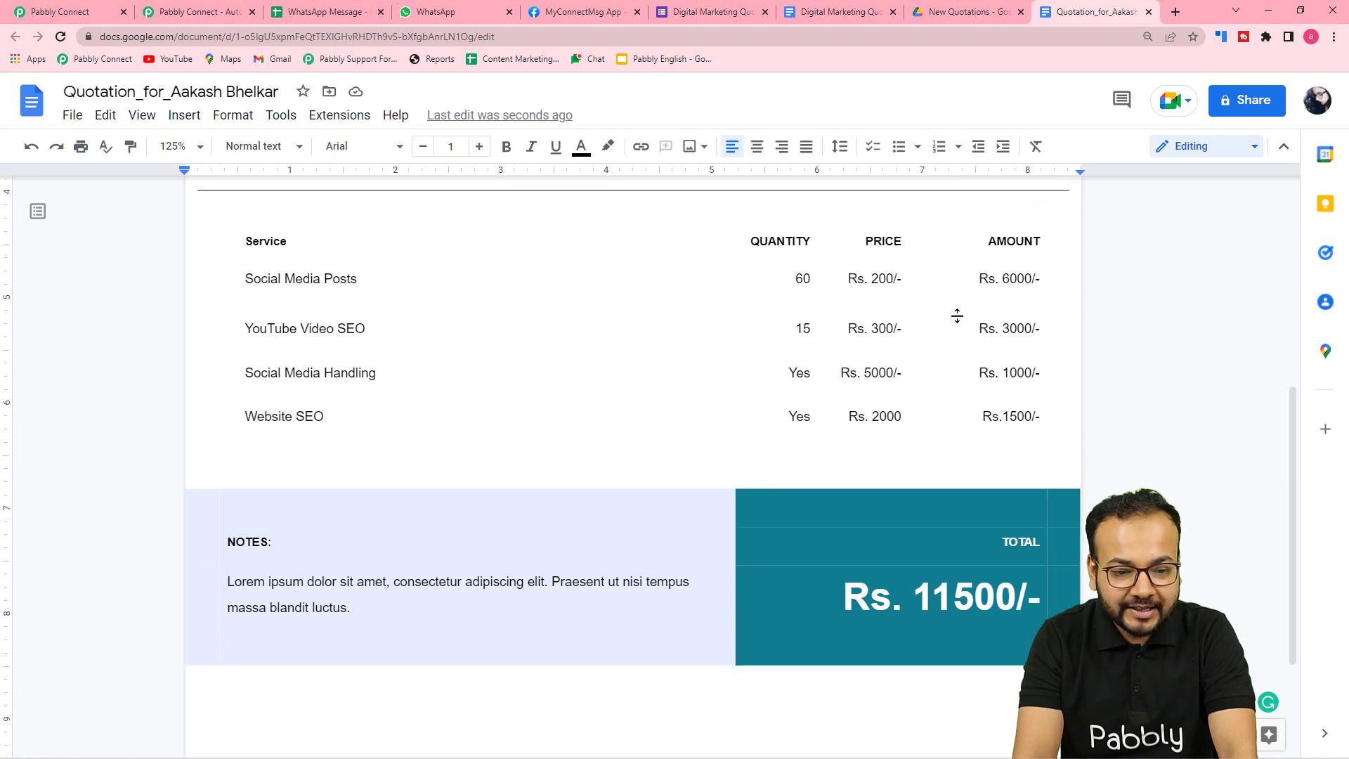
{"action": "scroll", "coordinate": [772, 349], "scroll_direction": "down", "scroll_amount": 1}
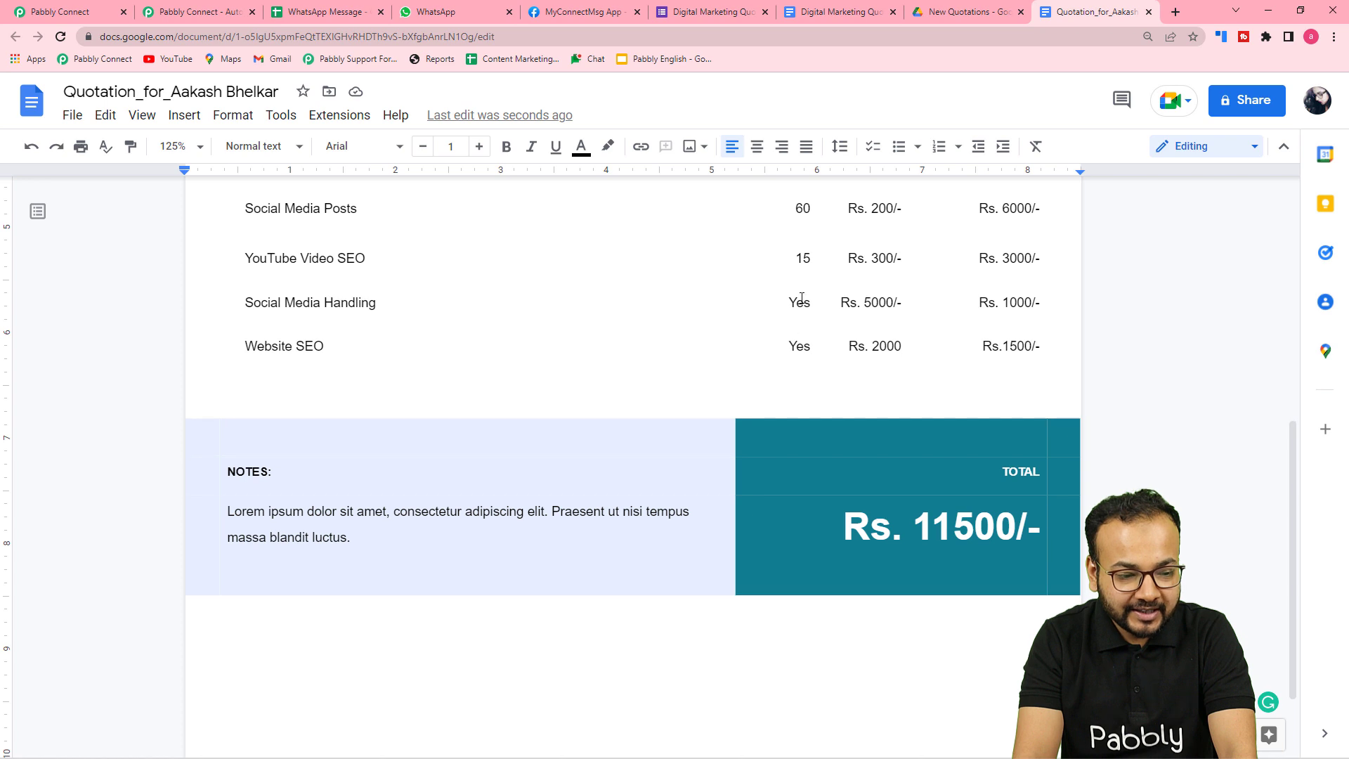
{"action": "scroll", "coordinate": [816, 366], "scroll_direction": "down", "scroll_amount": 1}
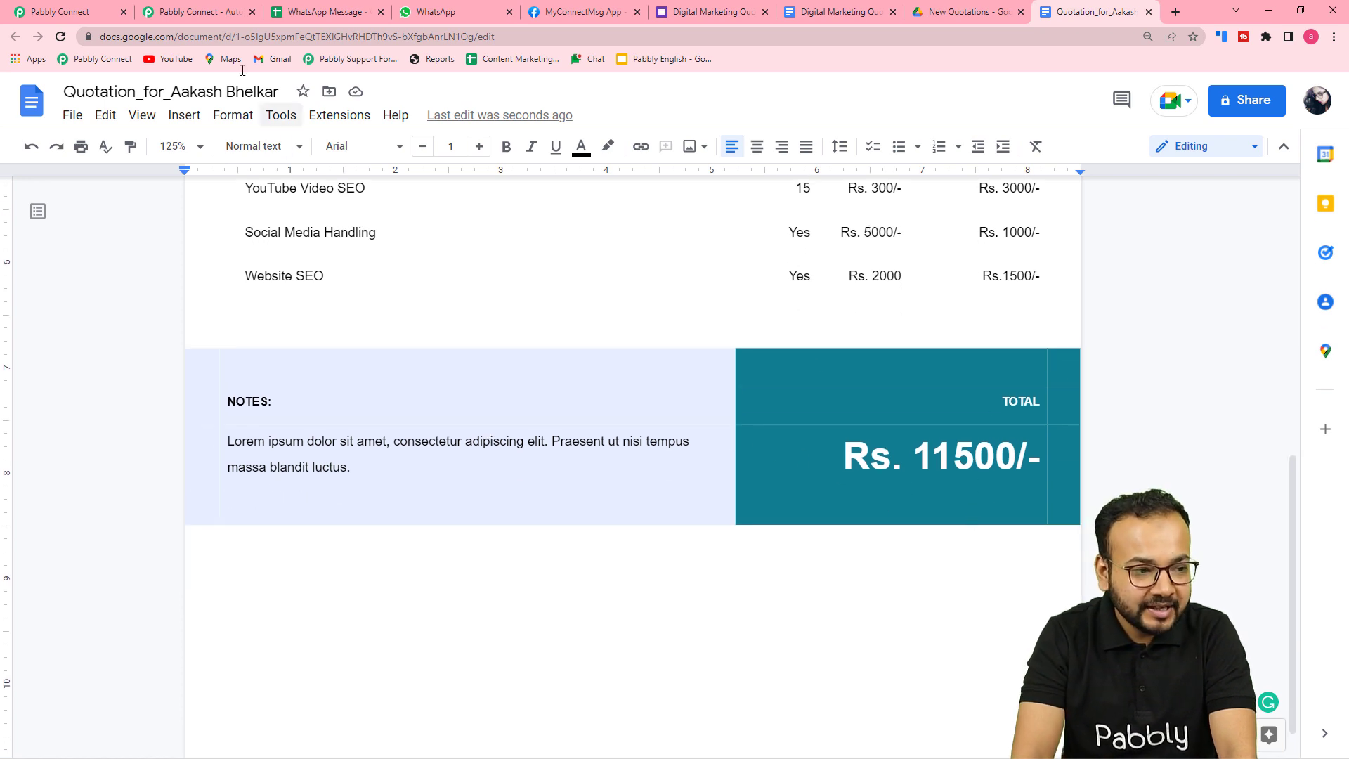
Step: Return to the Pabbly Connect workflow and add a Google Drive action after the Google Docs step
{"action": "left_click", "coordinate": [86, 9]}
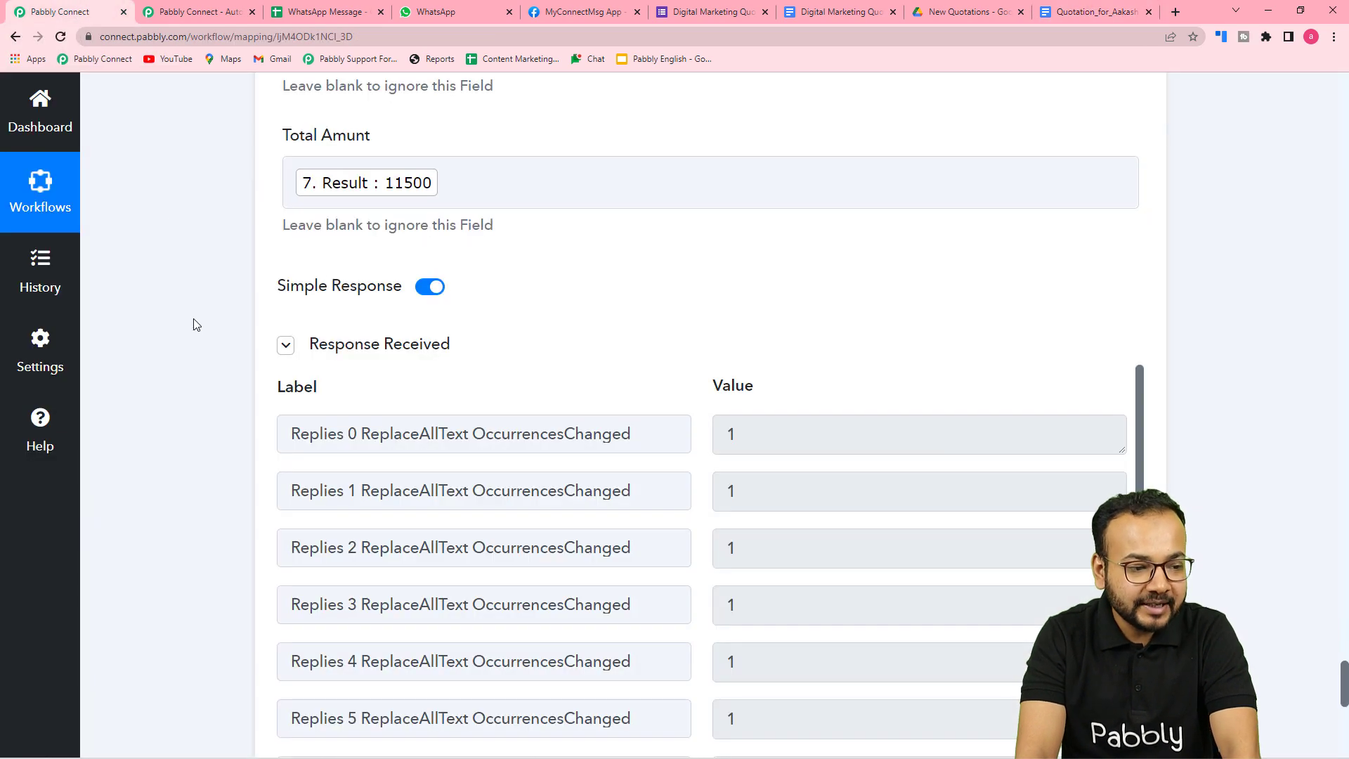
{"action": "scroll", "coordinate": [196, 325], "scroll_direction": "up", "scroll_amount": 3}
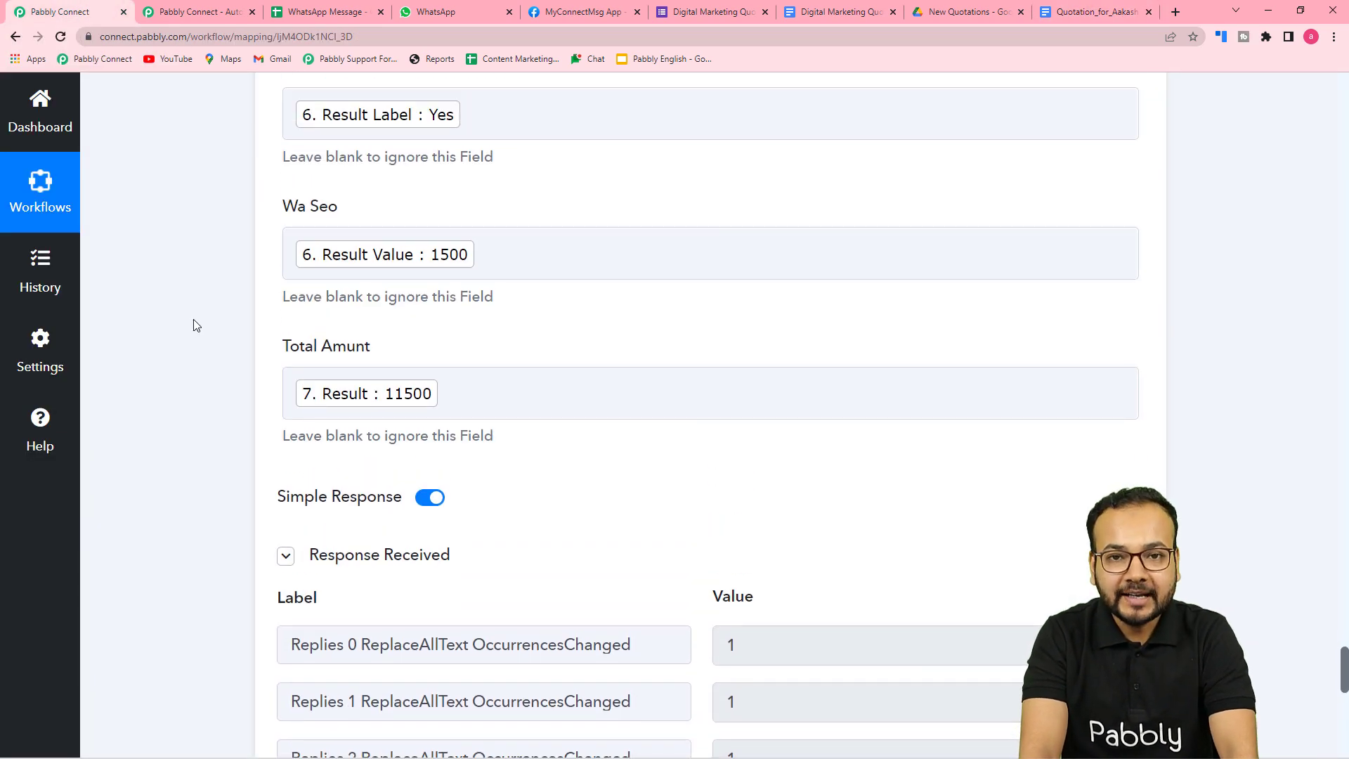
{"action": "scroll", "coordinate": [196, 324], "scroll_direction": "down", "scroll_amount": 8}
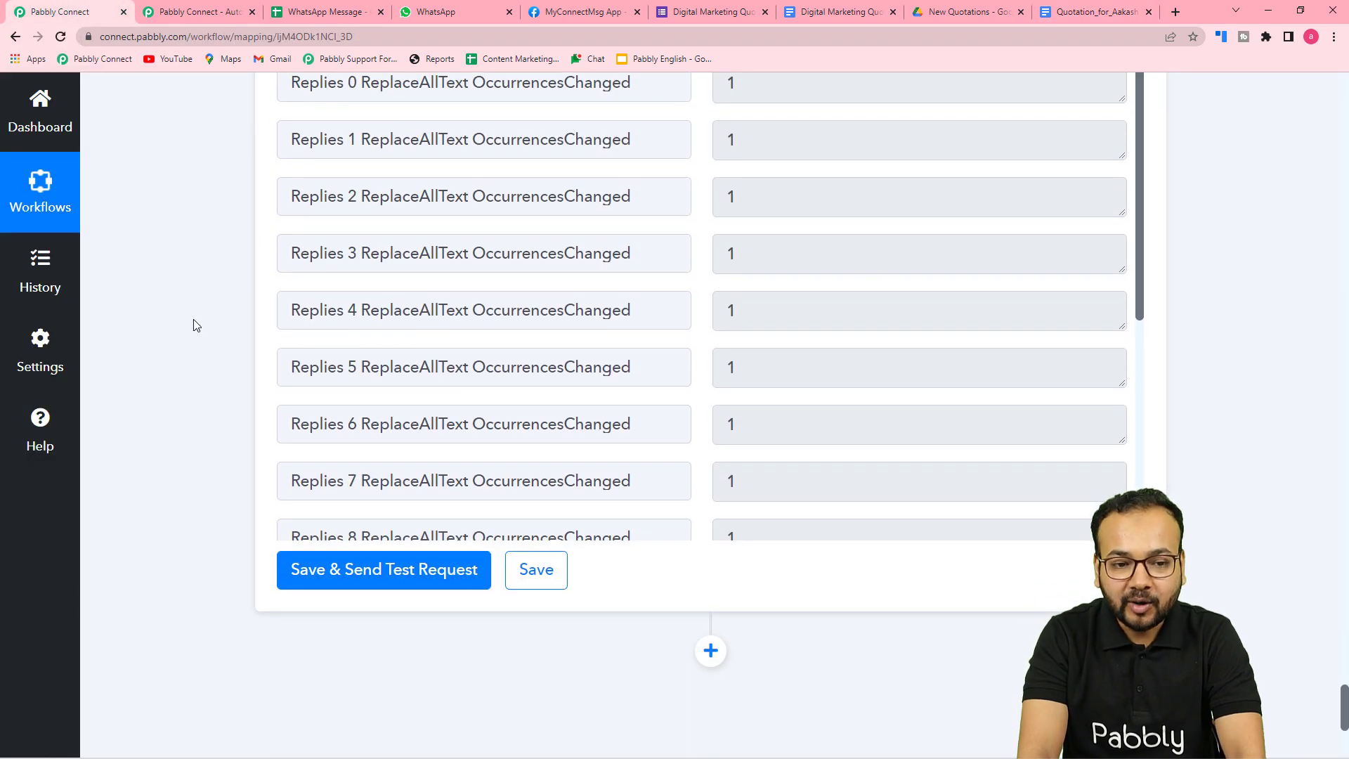
{"action": "scroll", "coordinate": [196, 324], "scroll_direction": "down", "scroll_amount": 2}
{"action": "scroll", "coordinate": [196, 324], "scroll_direction": "down", "scroll_amount": 1}
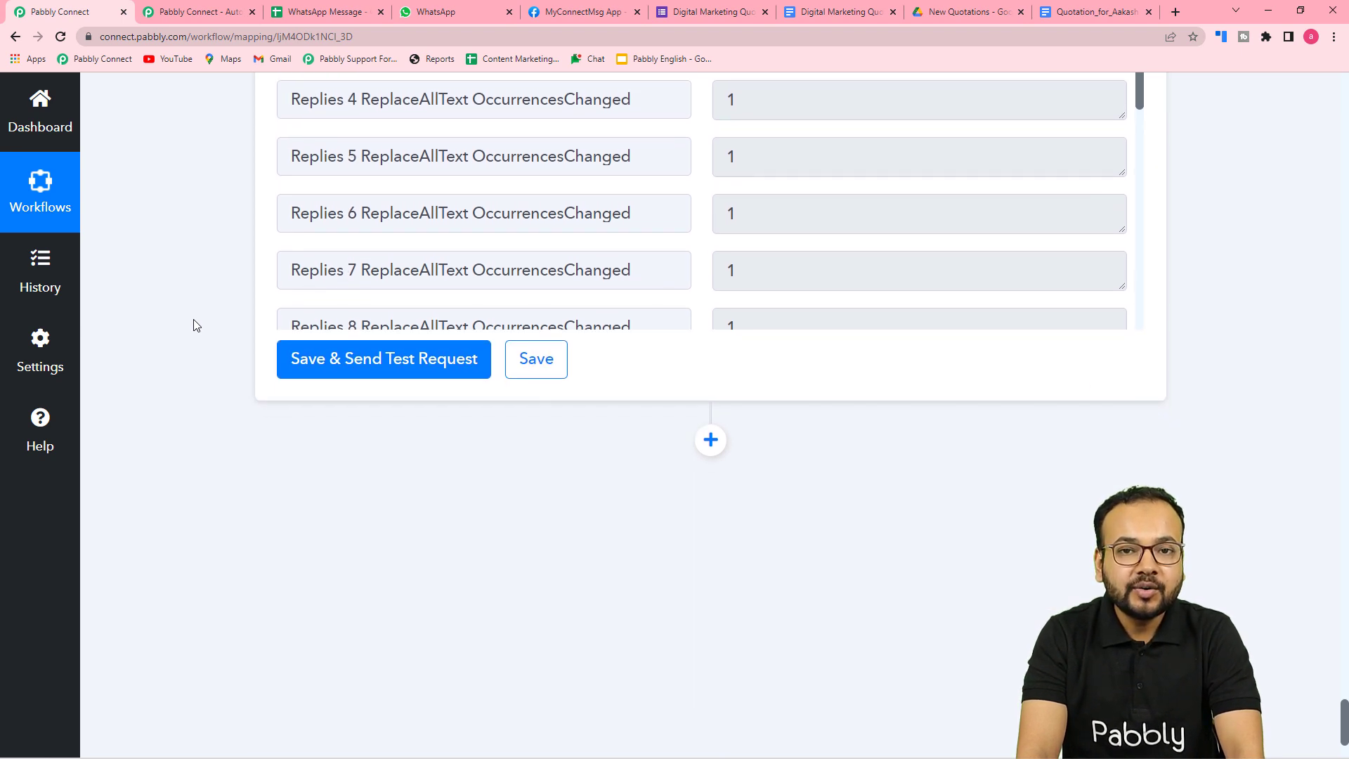
{"action": "scroll", "coordinate": [196, 324], "scroll_direction": "down", "scroll_amount": 1}
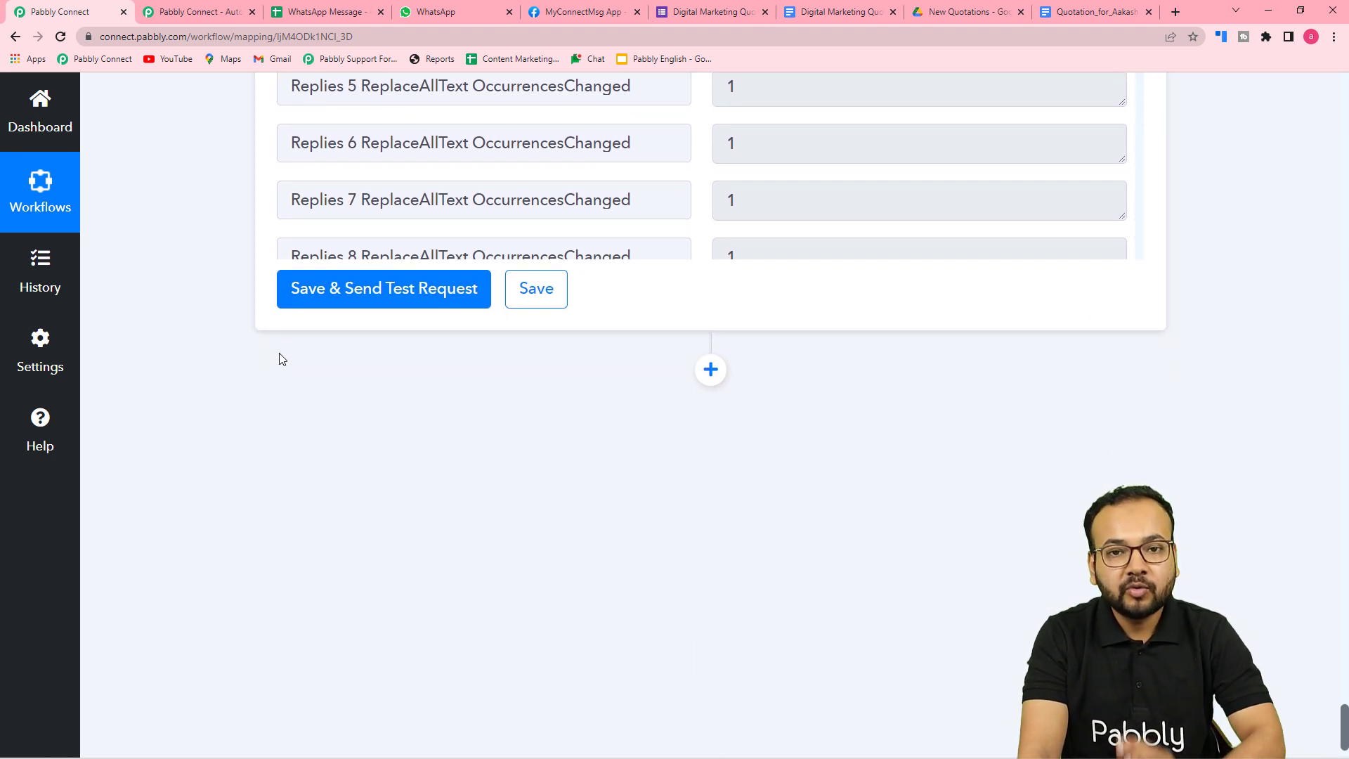
{"action": "scroll", "coordinate": [295, 360], "scroll_direction": "down", "scroll_amount": 2}
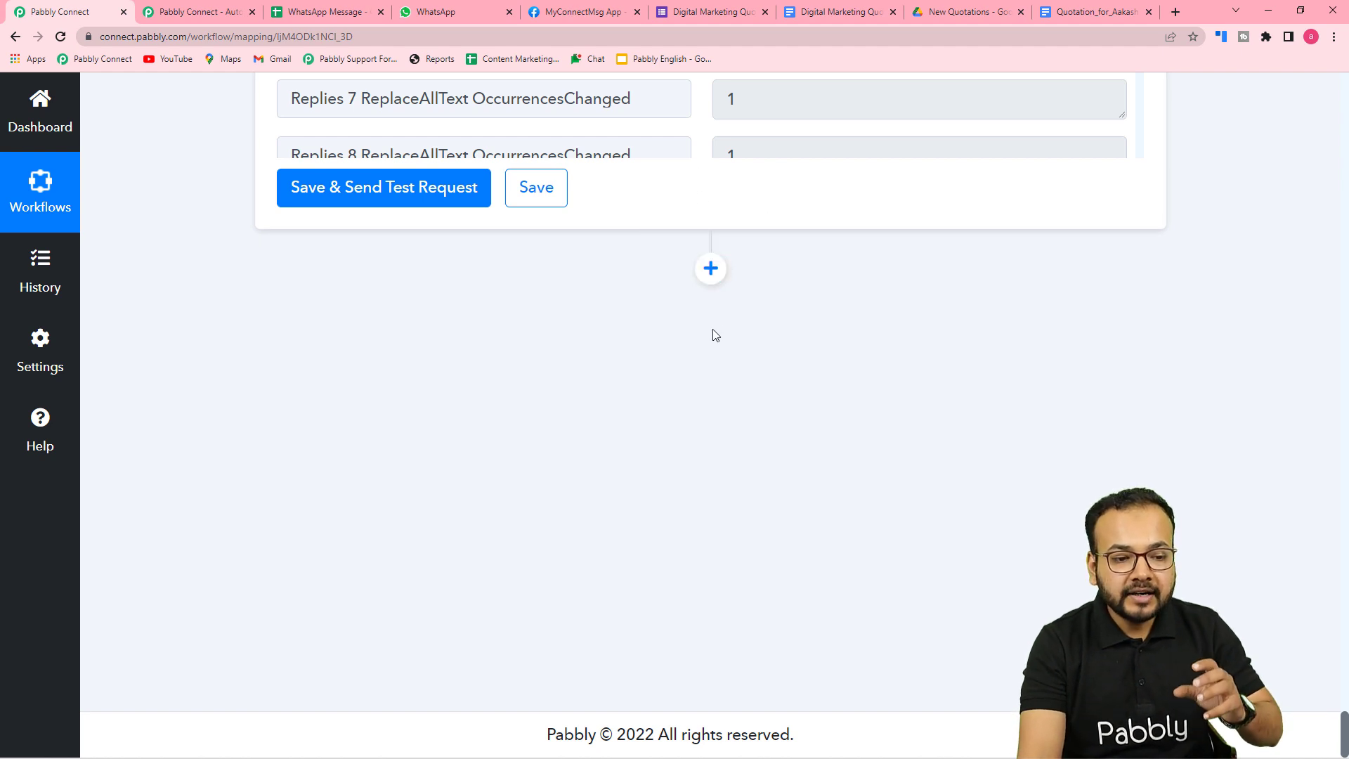
{"action": "left_click", "coordinate": [710, 271]}
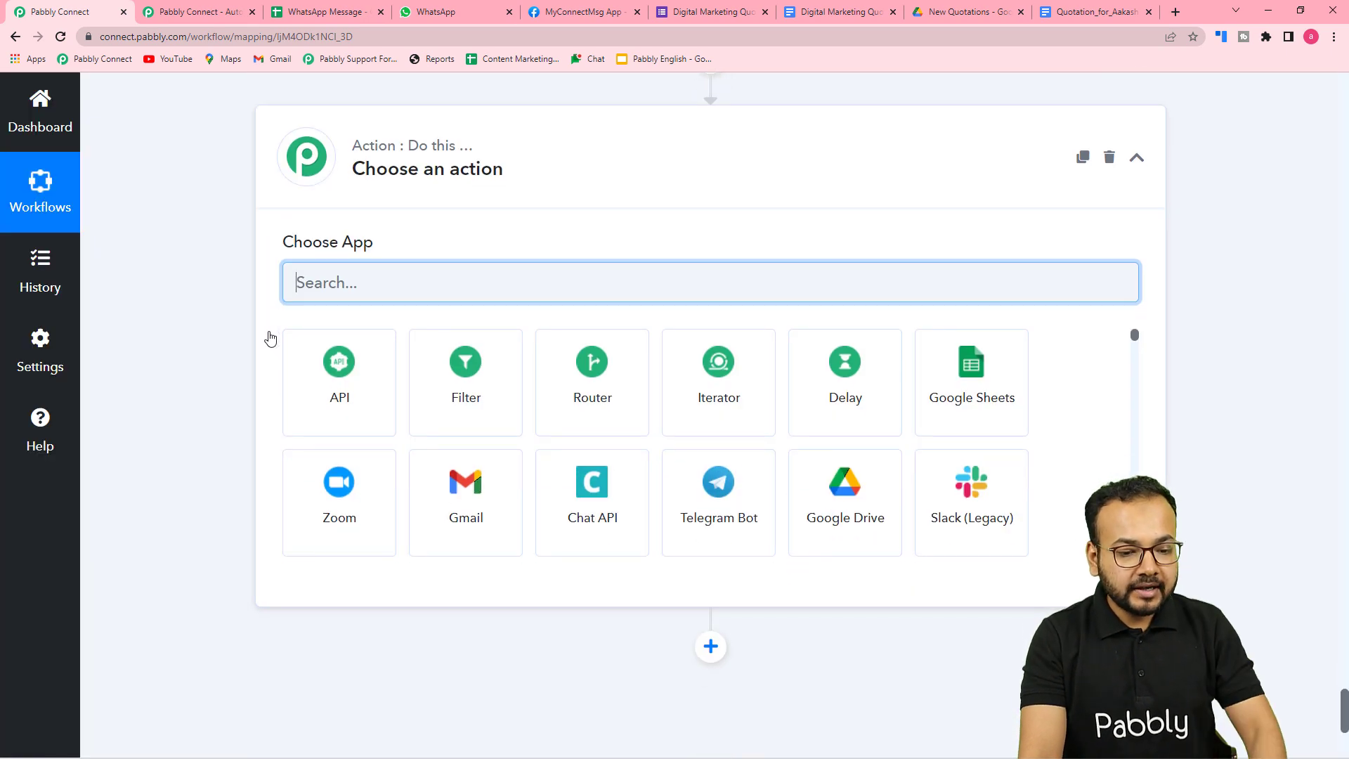
{"action": "left_click", "coordinate": [851, 528]}
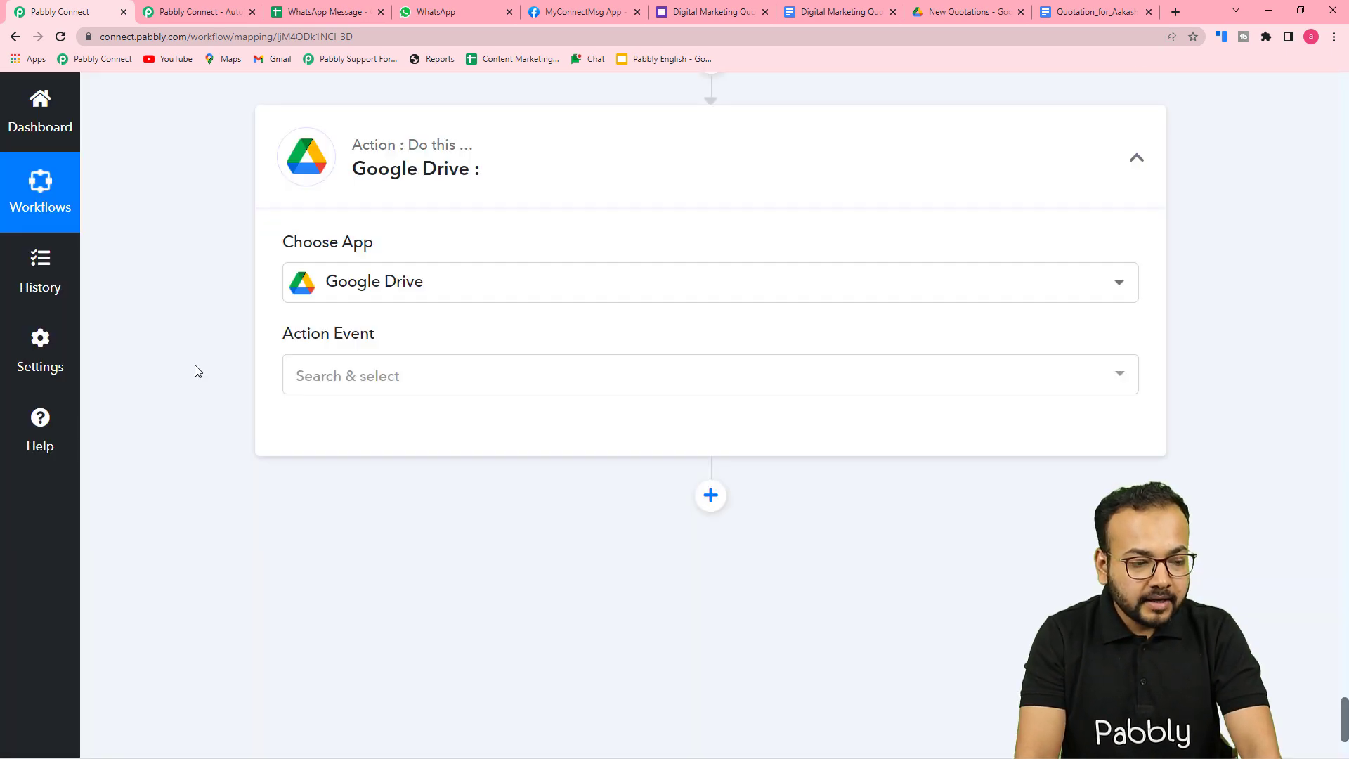
Step: Set the Google Drive action event to Share a File With Anyone
{"action": "left_click", "coordinate": [447, 241]}
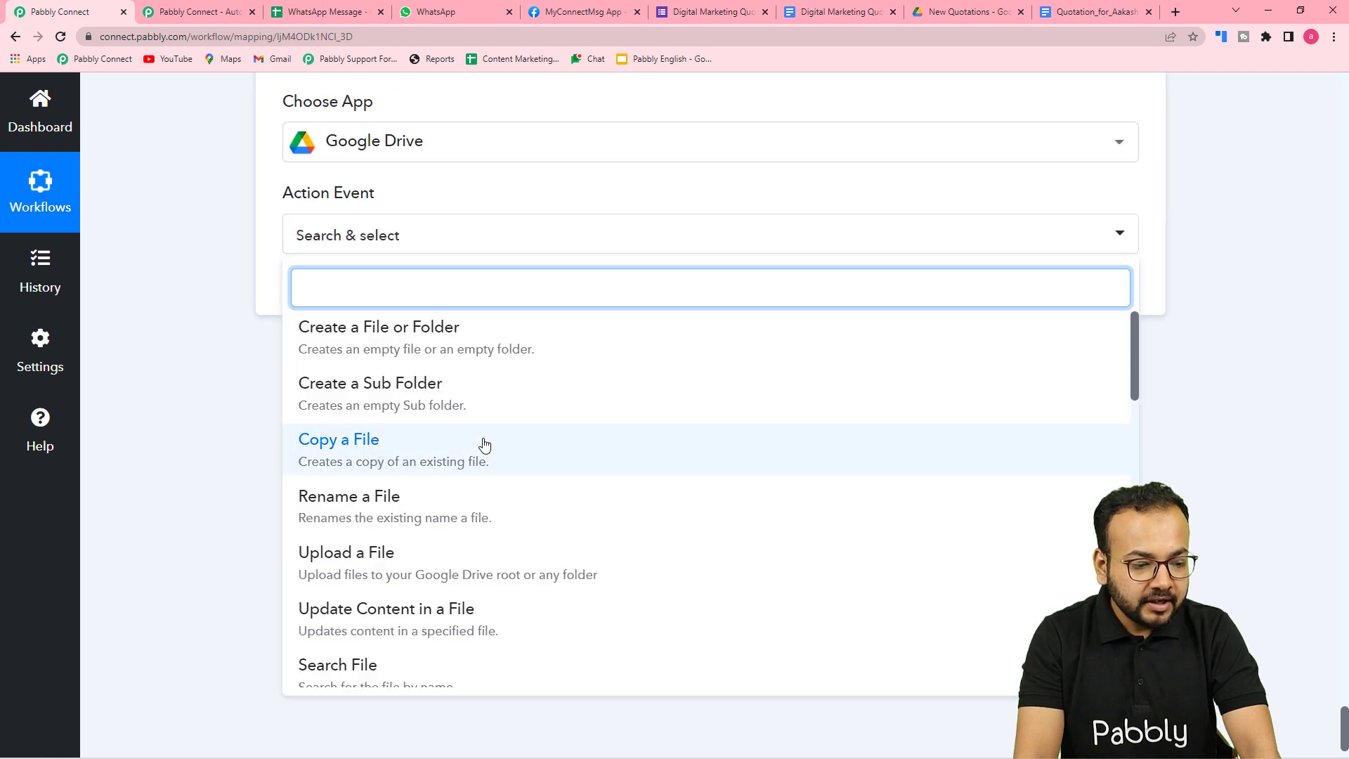
{"action": "scroll", "coordinate": [482, 445], "scroll_direction": "down", "scroll_amount": 5}
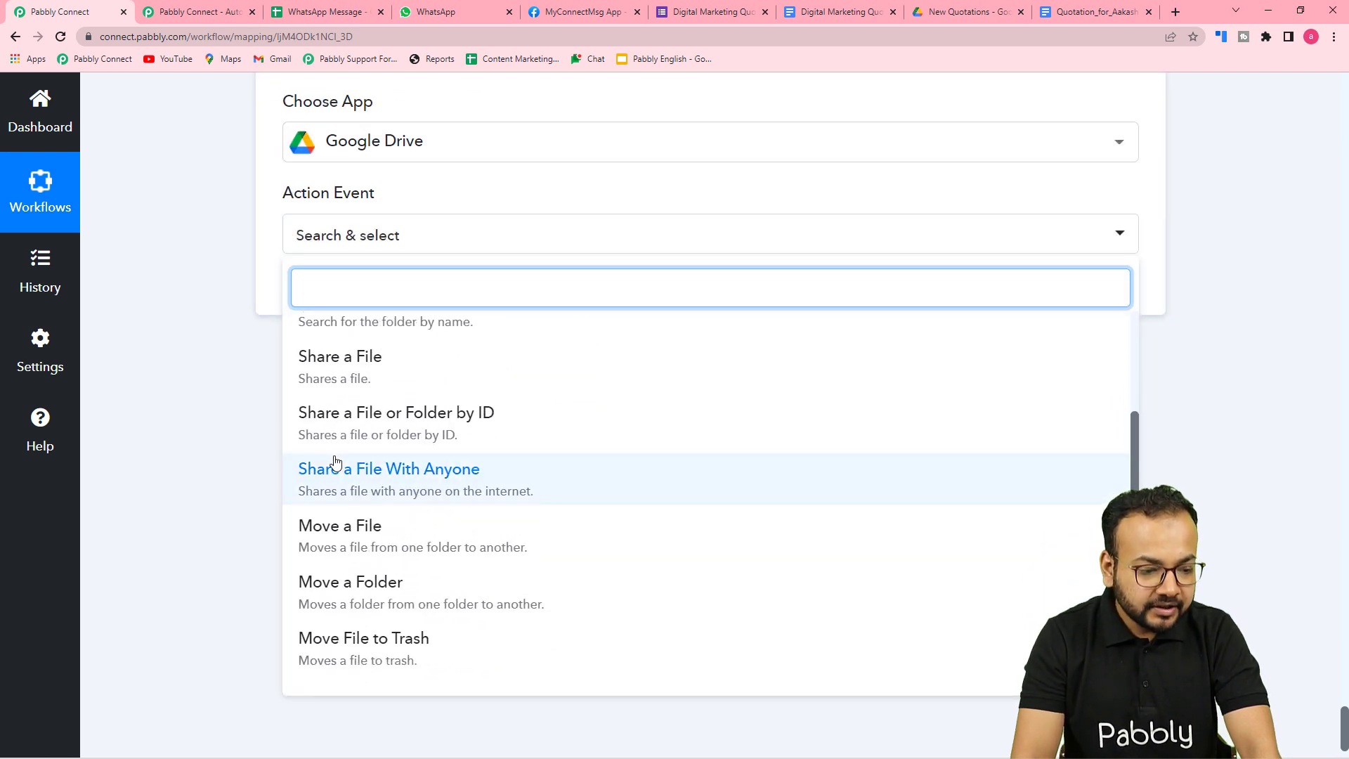
{"action": "left_click", "coordinate": [421, 495]}
Step: Connect Google Drive through a new connection, selecting the second listed Google account and granting Pabbly Connect access
{"action": "left_click", "coordinate": [334, 298]}
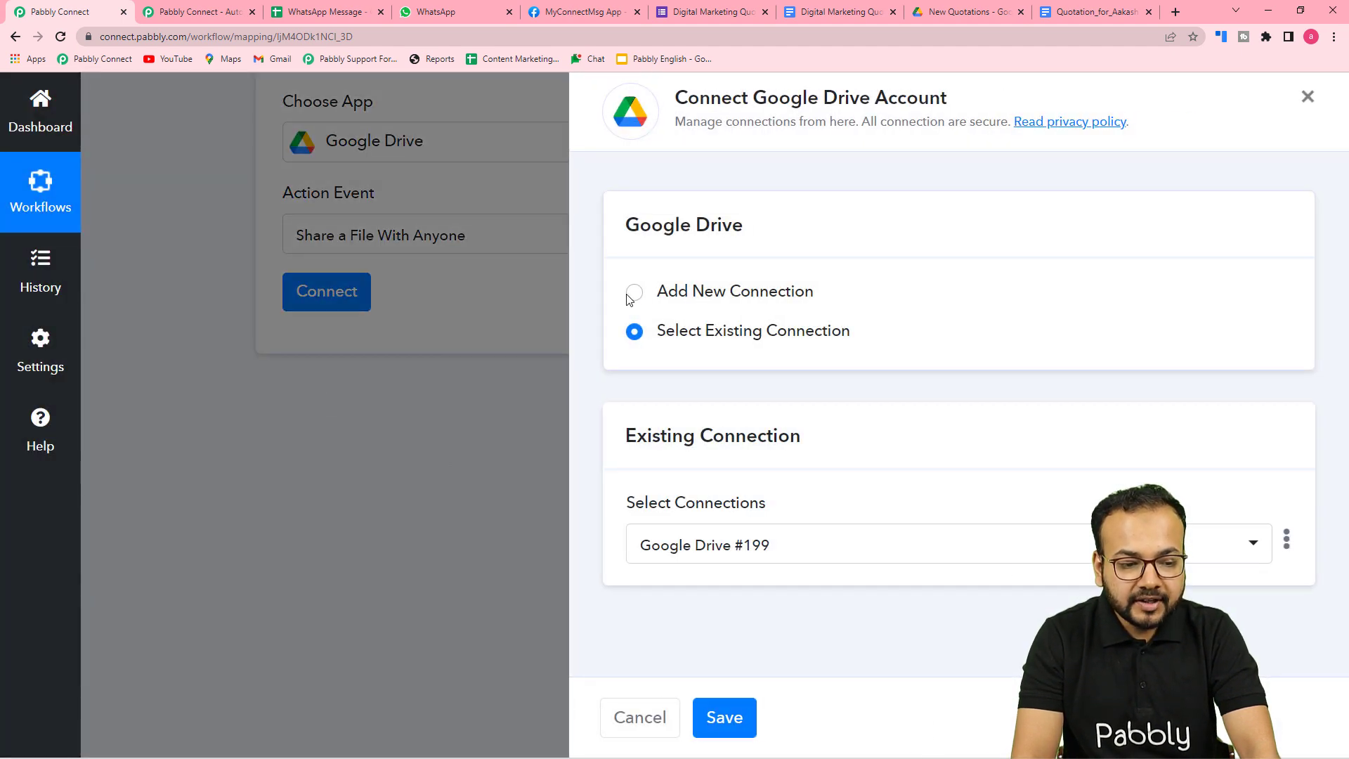
{"action": "left_click", "coordinate": [632, 294]}
{"action": "left_click", "coordinate": [740, 515]}
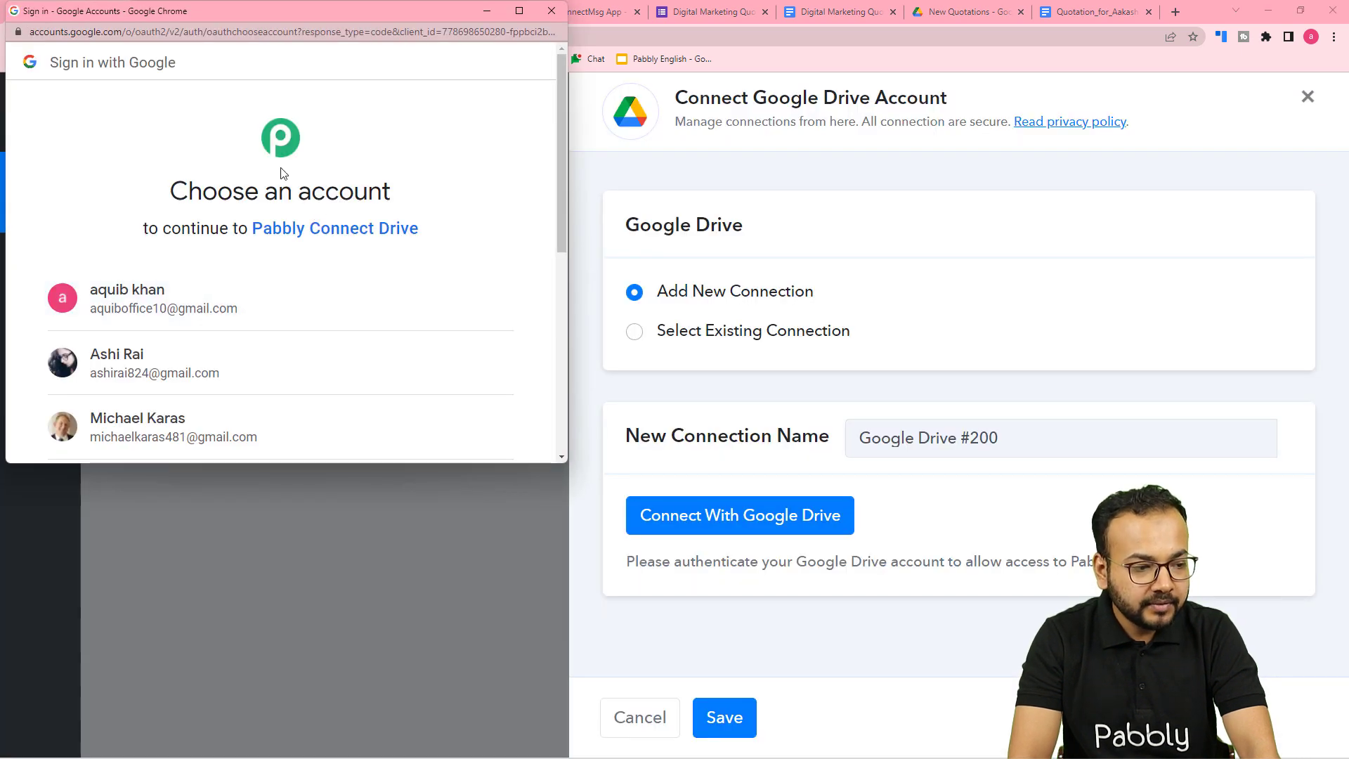
{"action": "left_click", "coordinate": [186, 376]}
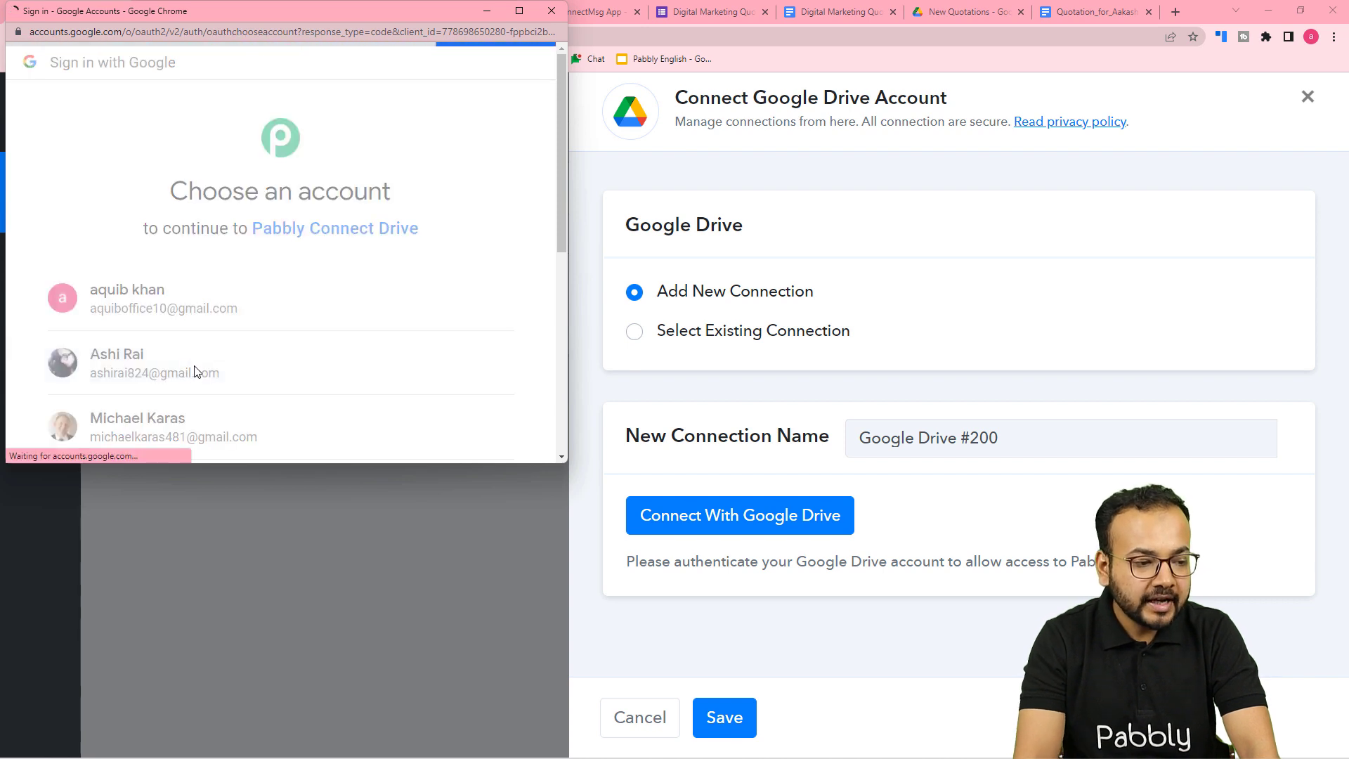
{"action": "scroll", "coordinate": [195, 372], "scroll_direction": "down", "scroll_amount": 2}
{"action": "scroll", "coordinate": [274, 356], "scroll_direction": "down", "scroll_amount": 2}
{"action": "left_click", "coordinate": [326, 390]}
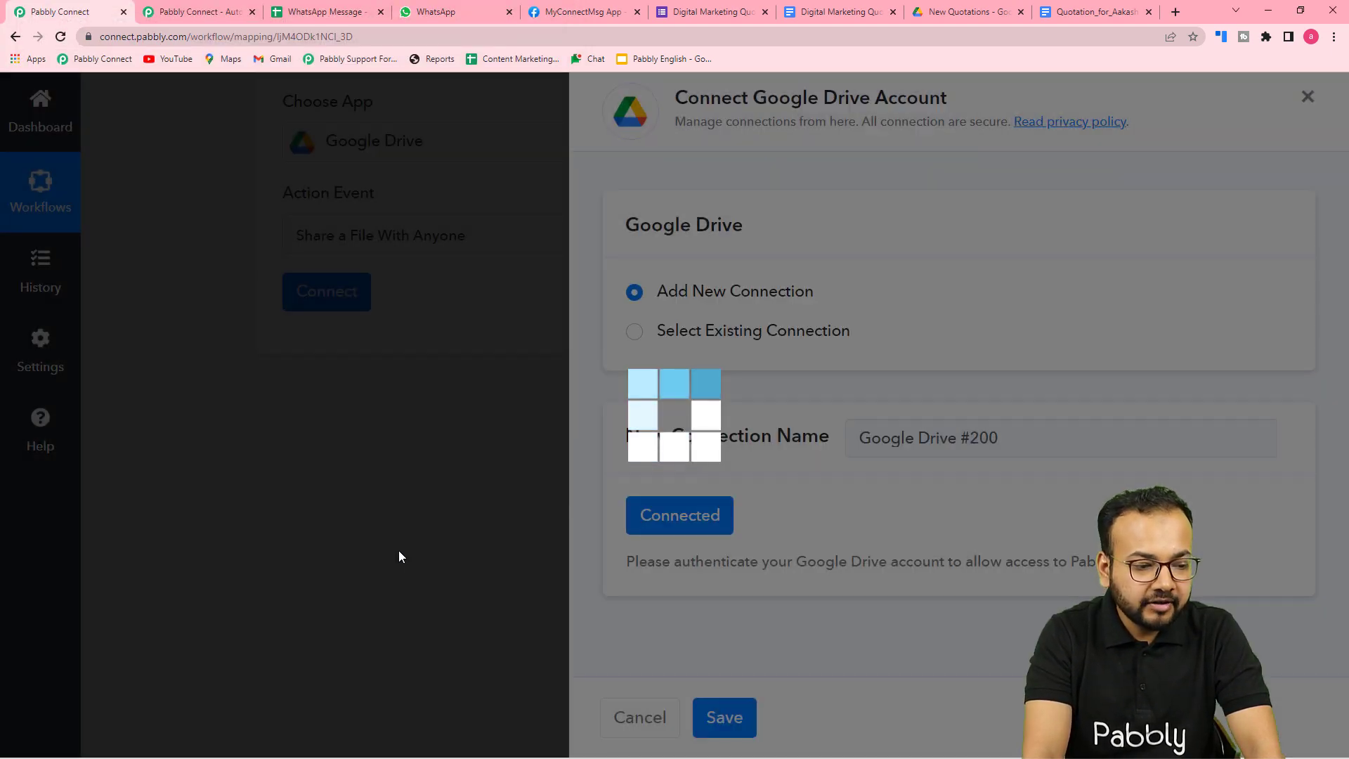
Step: Check the Google Docs step's response for the DocumentId of the generated quotation
{"action": "scroll", "coordinate": [398, 555], "scroll_direction": "down", "scroll_amount": 1}
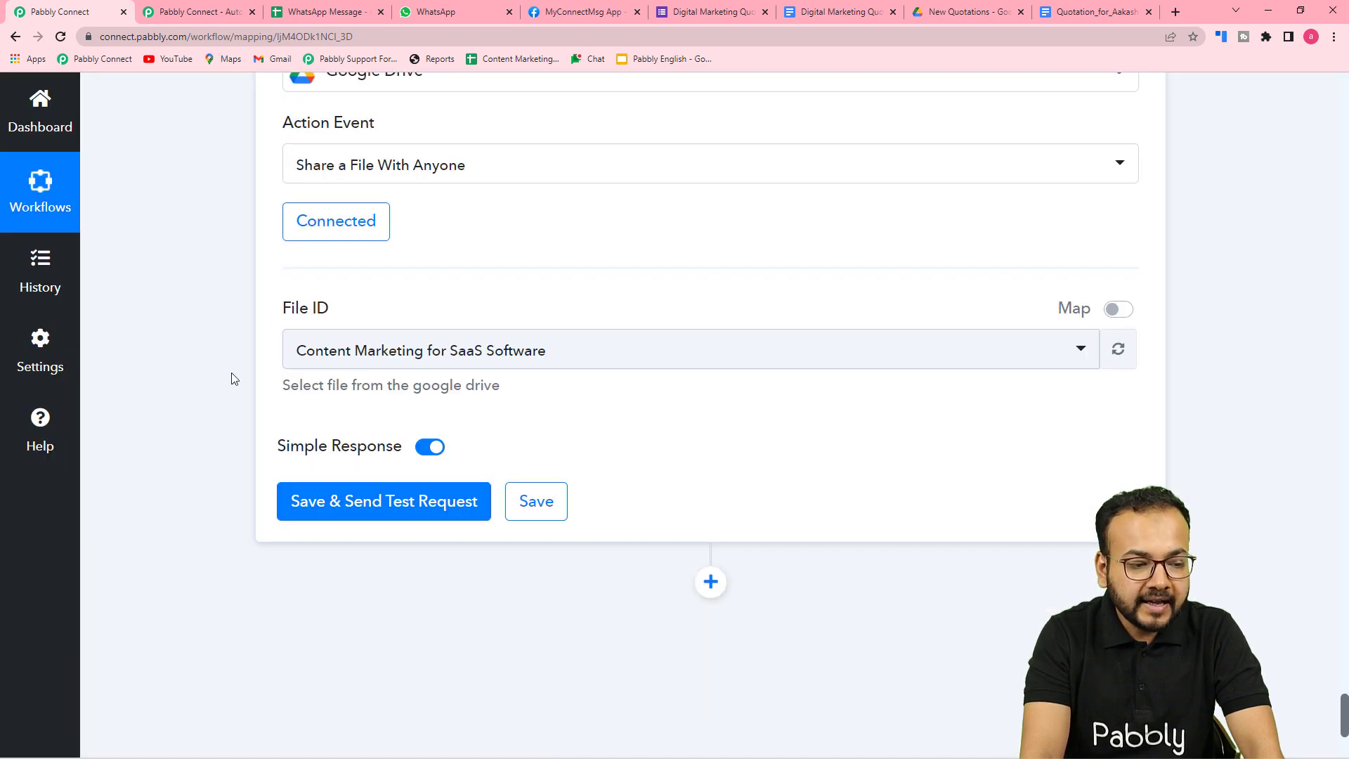
{"action": "scroll", "coordinate": [199, 355], "scroll_direction": "up", "scroll_amount": 9}
{"action": "scroll", "coordinate": [199, 356], "scroll_direction": "up", "scroll_amount": 2}
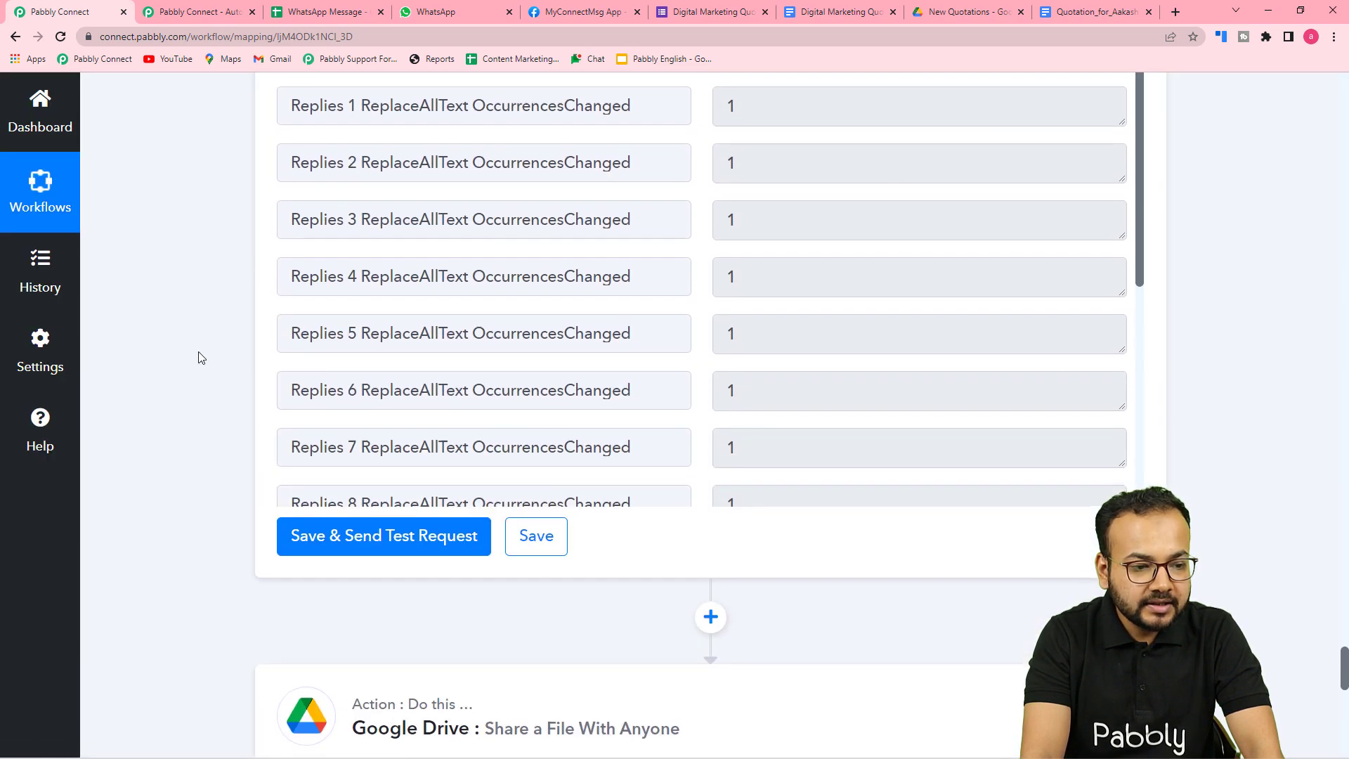
{"action": "scroll", "coordinate": [373, 271], "scroll_direction": "down", "scroll_amount": 5}
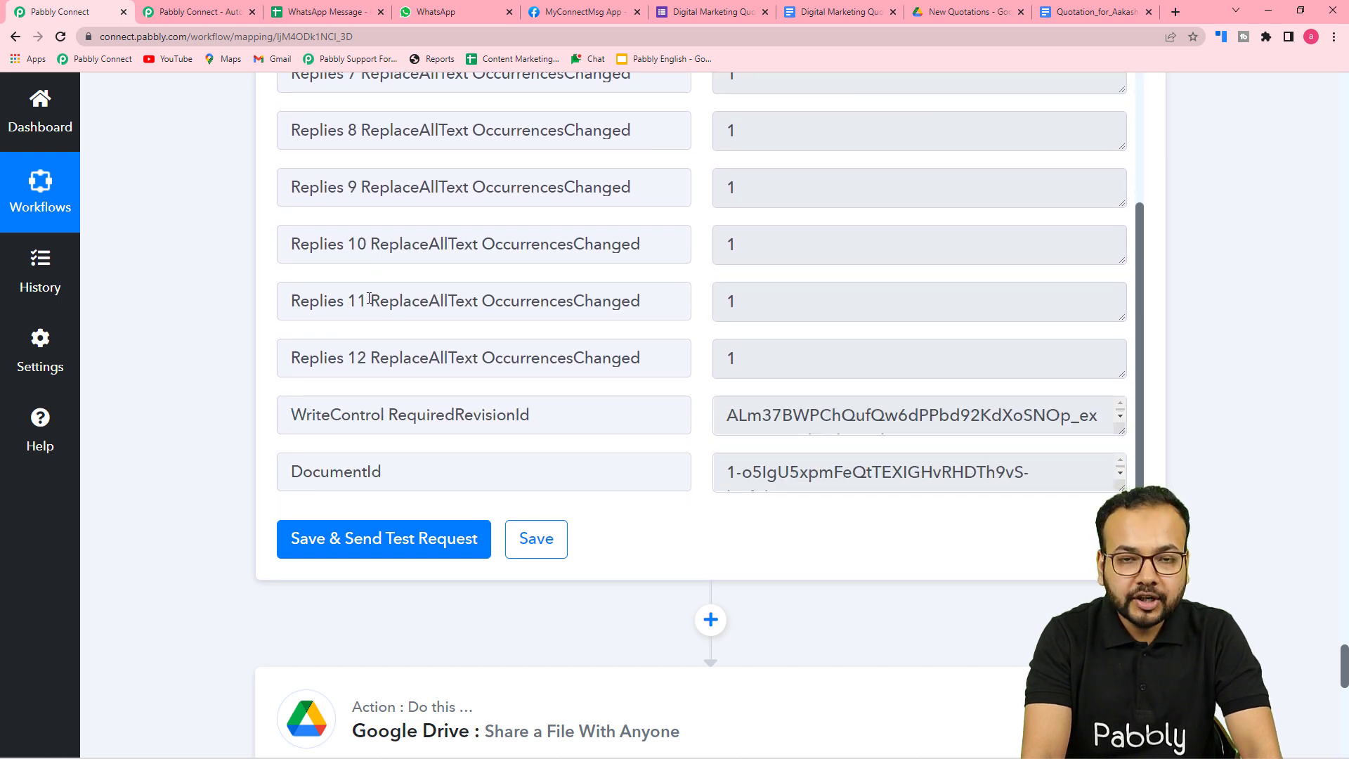
{"action": "scroll", "coordinate": [328, 387], "scroll_direction": "down", "scroll_amount": 1}
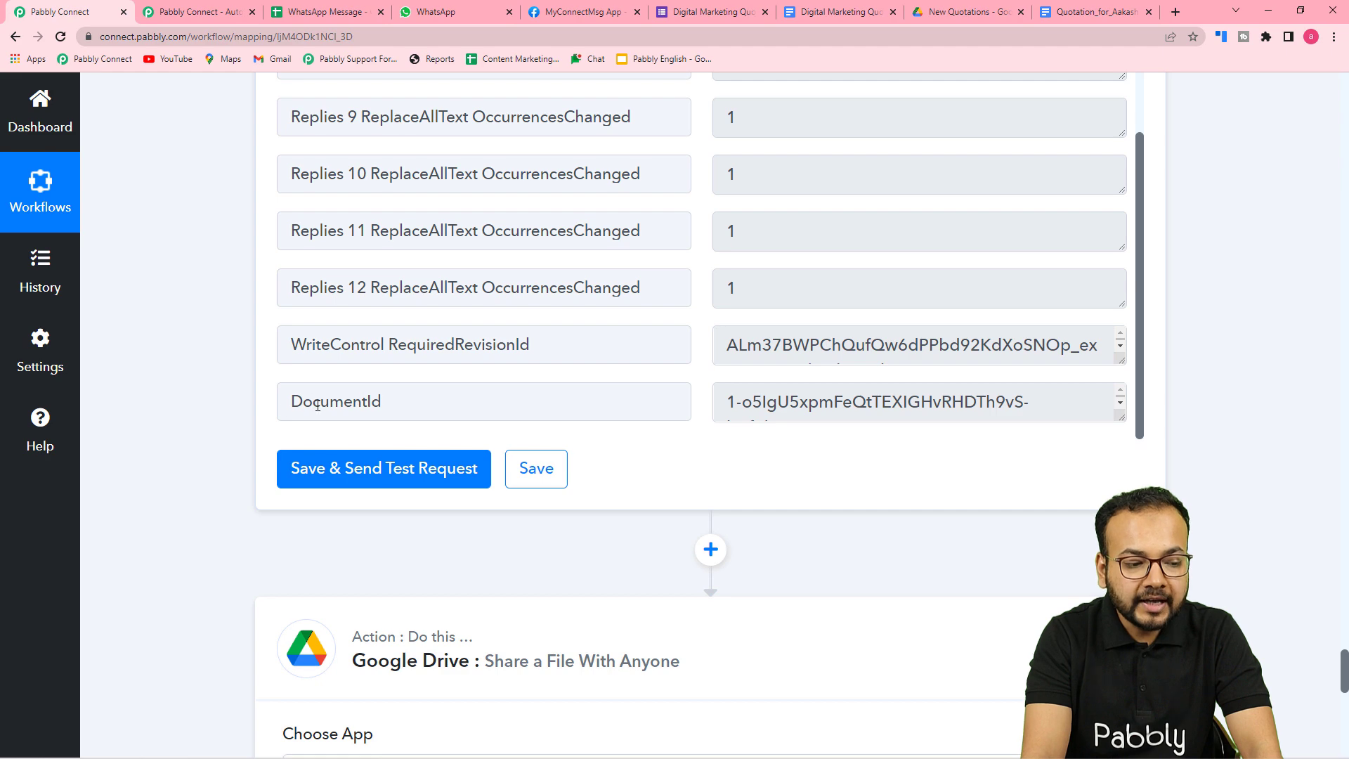
{"action": "scroll", "coordinate": [249, 435], "scroll_direction": "down", "scroll_amount": 8}
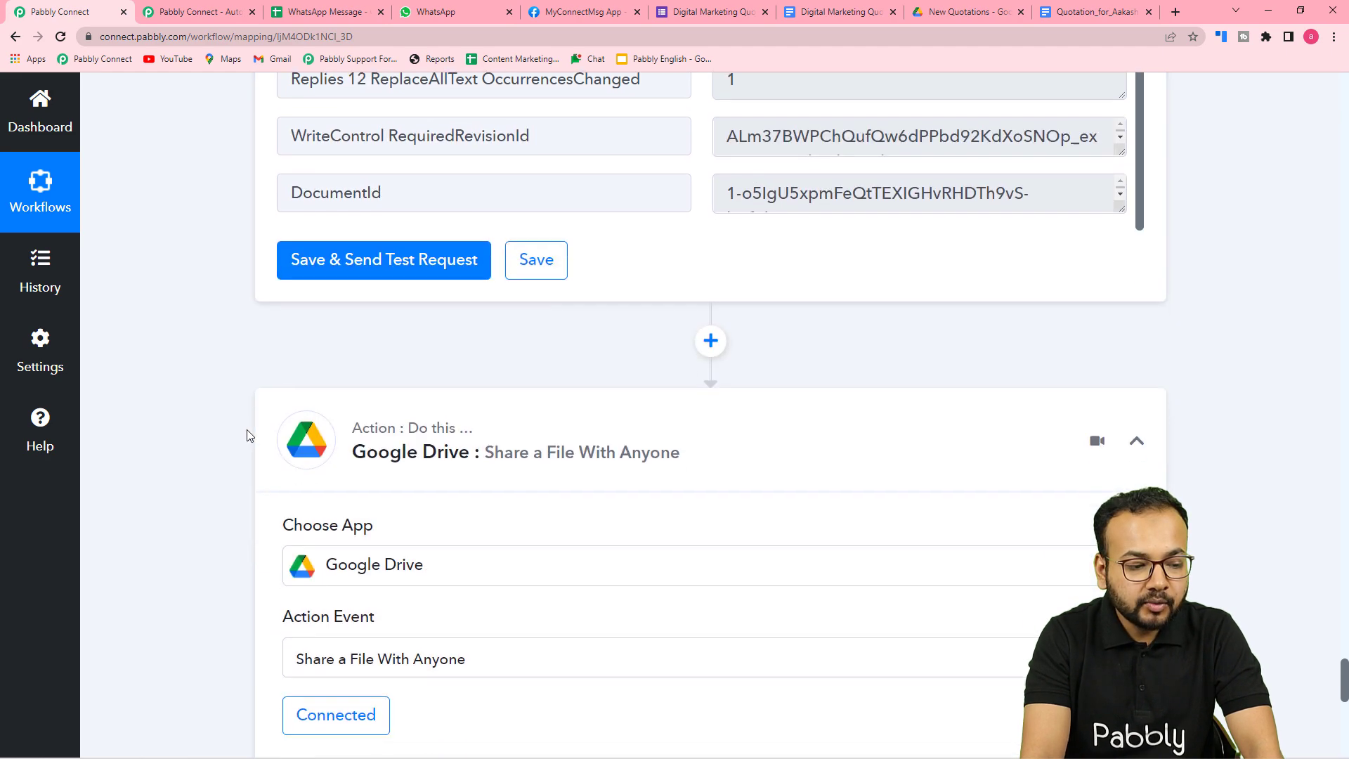
{"action": "scroll", "coordinate": [246, 437], "scroll_direction": "down", "scroll_amount": 4}
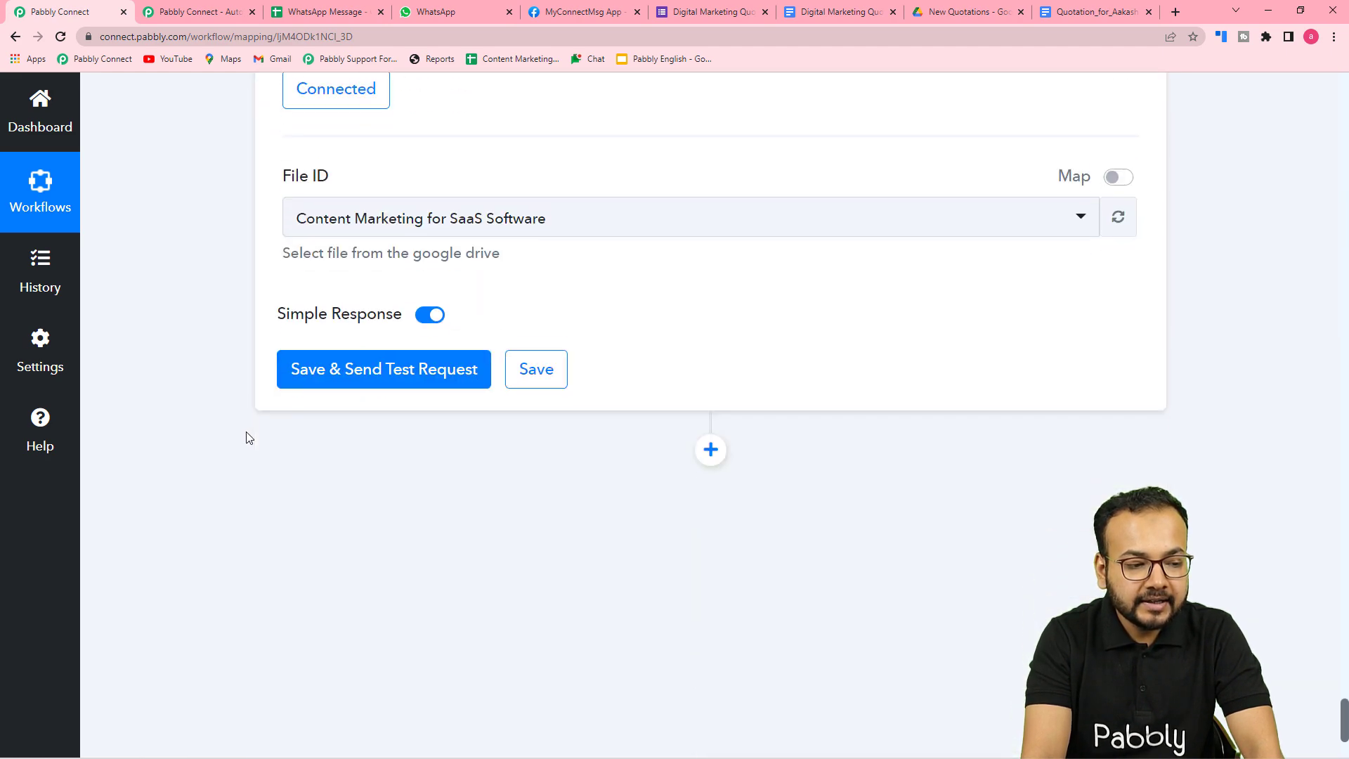
Step: Enable mapping for File ID, clear its preset value, and map it to the DocumentId of Google Docs step 8
{"action": "left_click", "coordinate": [1121, 170]}
{"action": "left_click", "coordinate": [726, 208]}
{"action": "key", "text": "ctrl+a"}
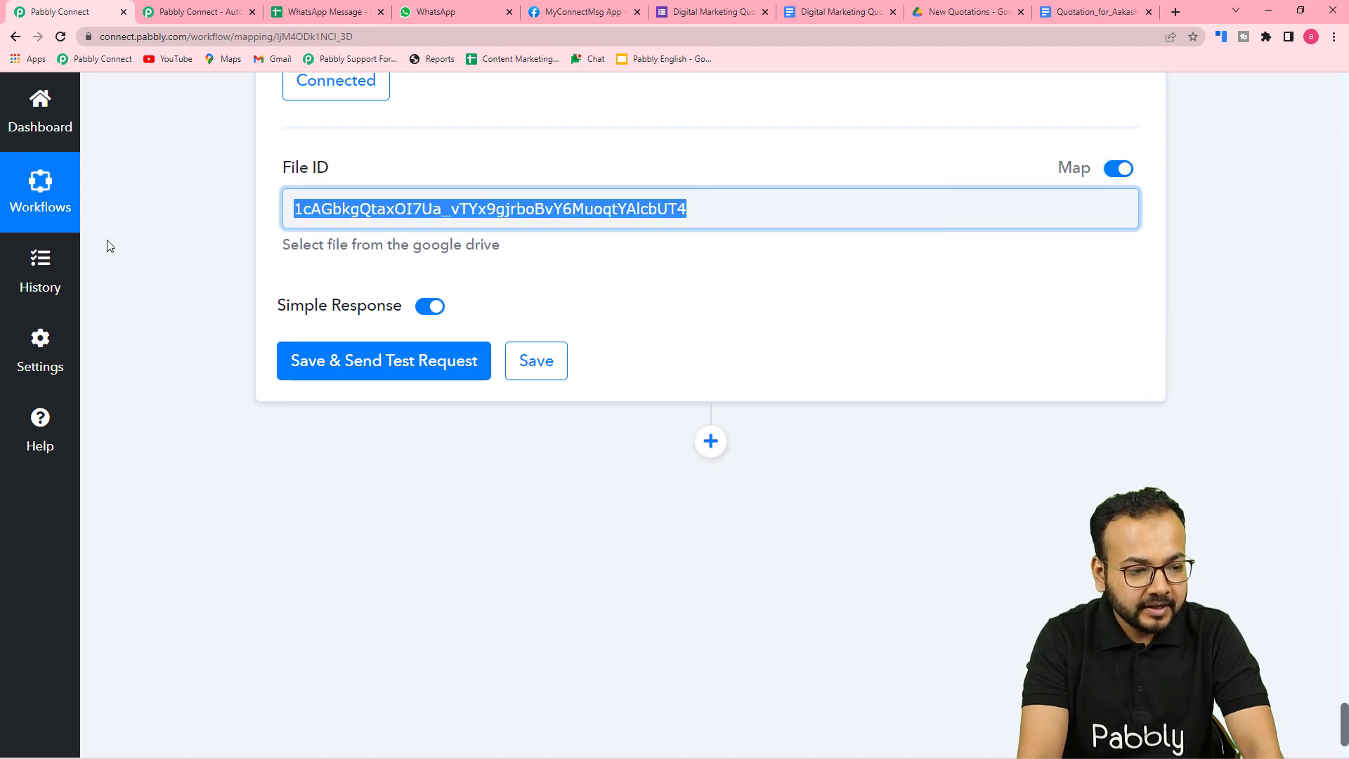
{"action": "key", "text": "BackSpace"}
{"action": "scroll", "coordinate": [218, 298], "scroll_direction": "down", "scroll_amount": 3}
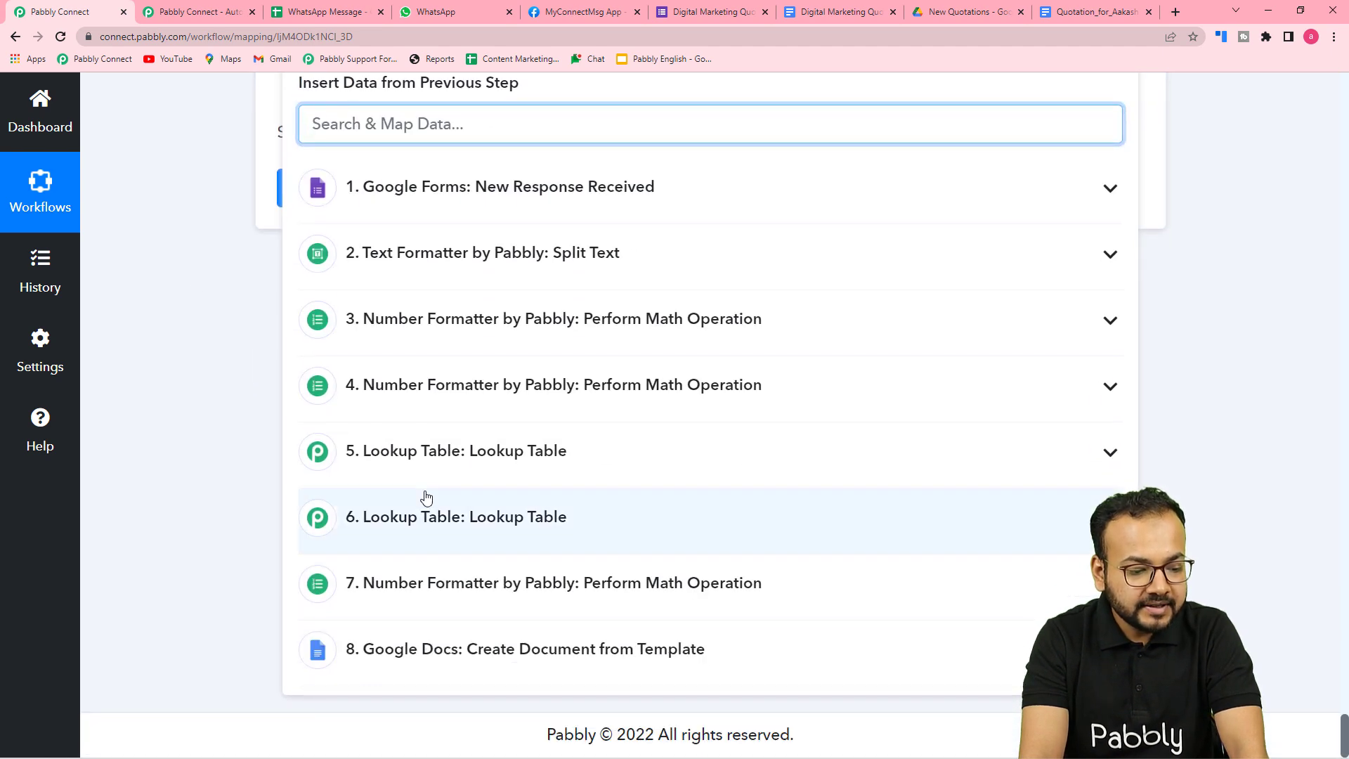
{"action": "left_click", "coordinate": [411, 648]}
{"action": "scroll", "coordinate": [411, 657], "scroll_direction": "down", "scroll_amount": 8}
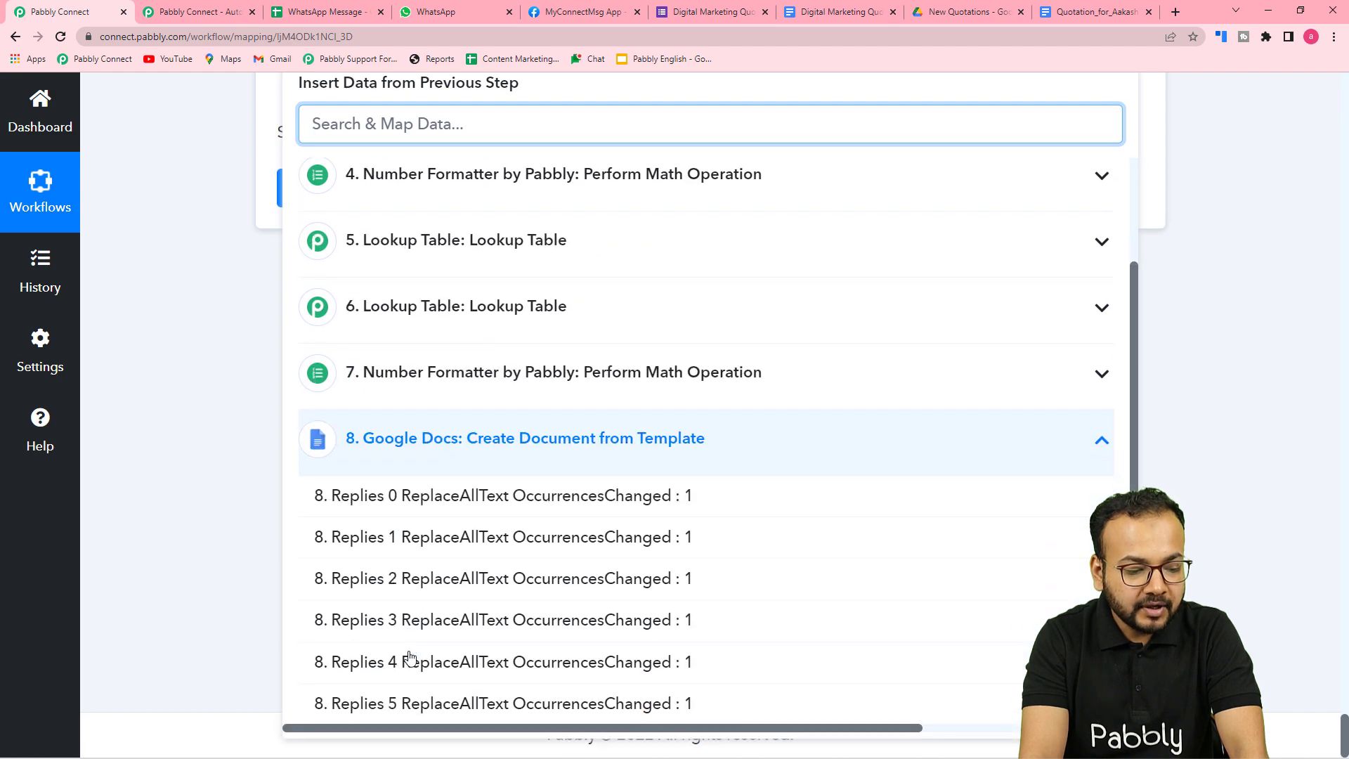
{"action": "left_click", "coordinate": [408, 701]}
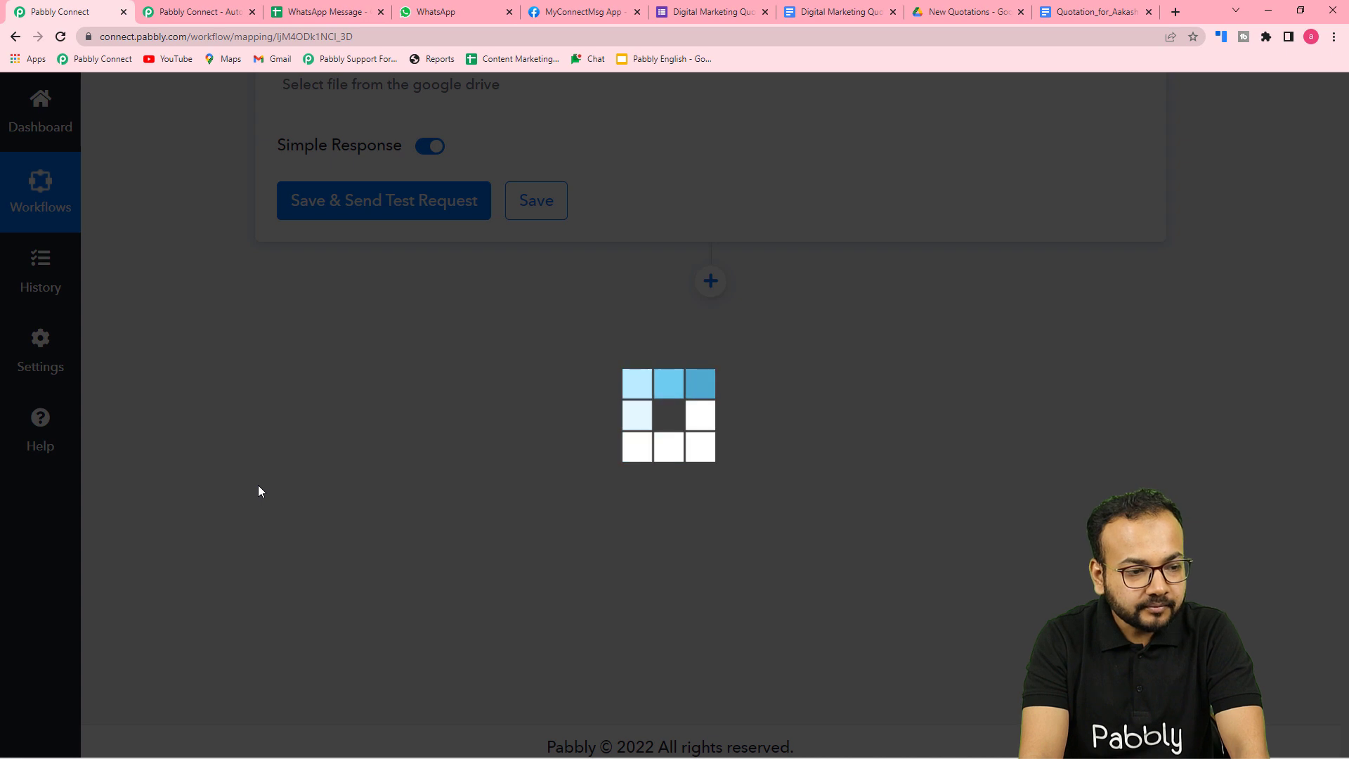
Step: Save the Google Drive action with a test request and examine the PDF export link in its response
{"action": "scroll", "coordinate": [260, 490], "scroll_direction": "up", "scroll_amount": 3}
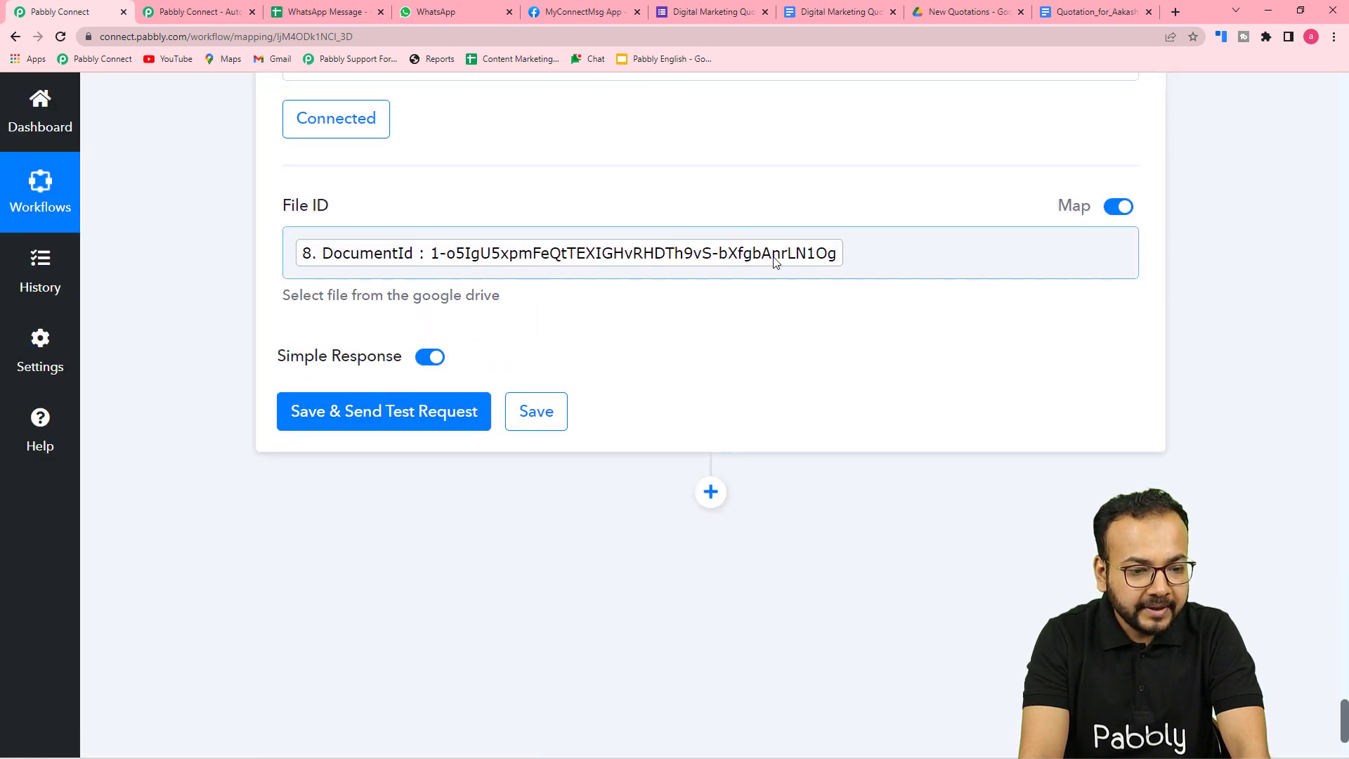
{"action": "left_click", "coordinate": [334, 421]}
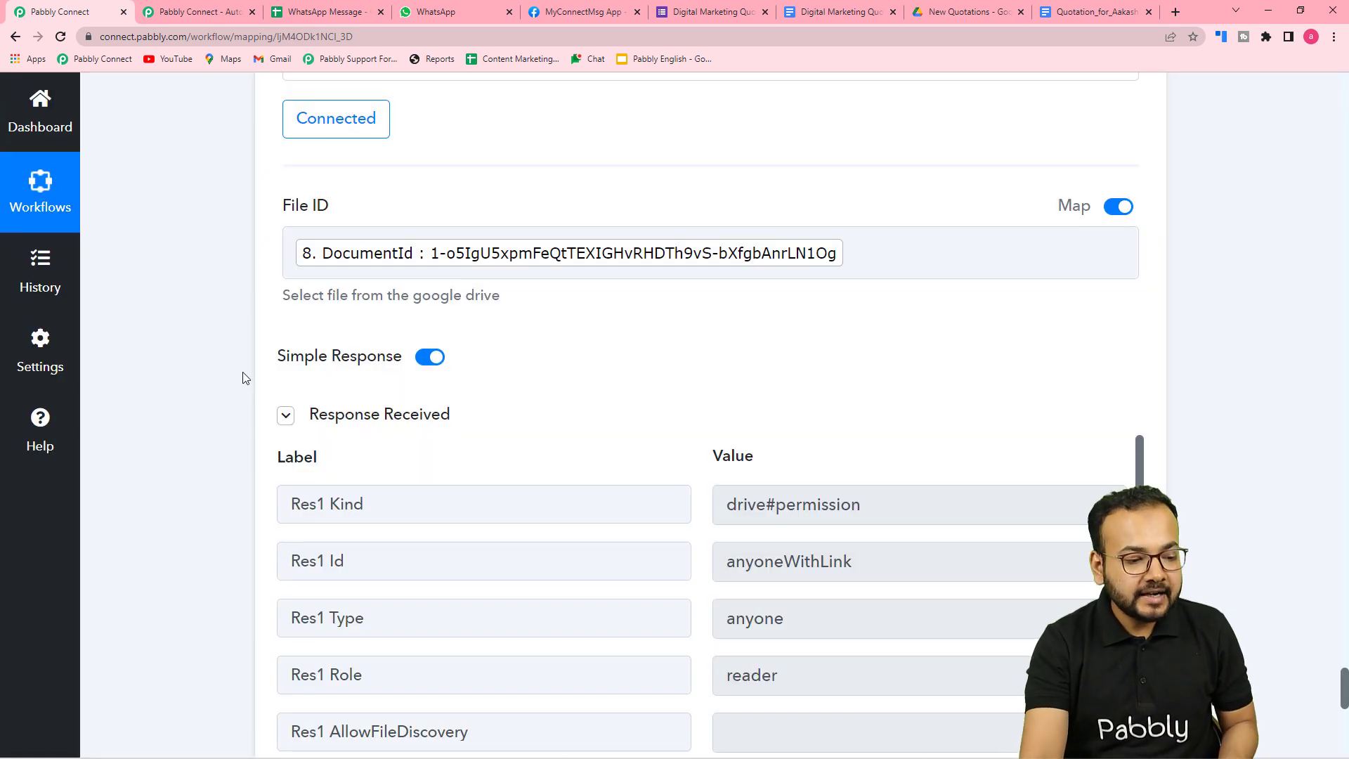
{"action": "scroll", "coordinate": [245, 378], "scroll_direction": "down", "scroll_amount": 8}
{"action": "scroll", "coordinate": [469, 398], "scroll_direction": "down", "scroll_amount": 2}
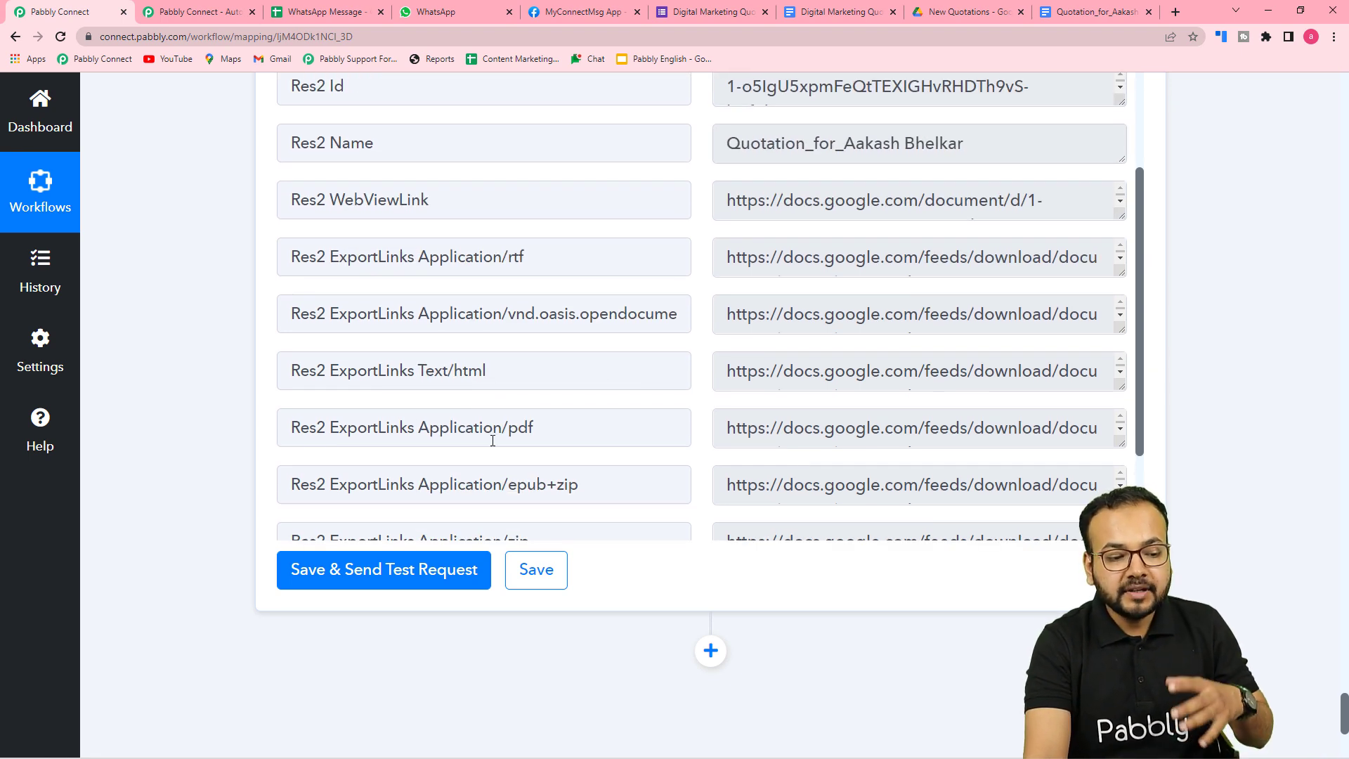
{"action": "left_click_drag", "start_coordinate": [1122, 439], "coordinate": [1122, 456]}
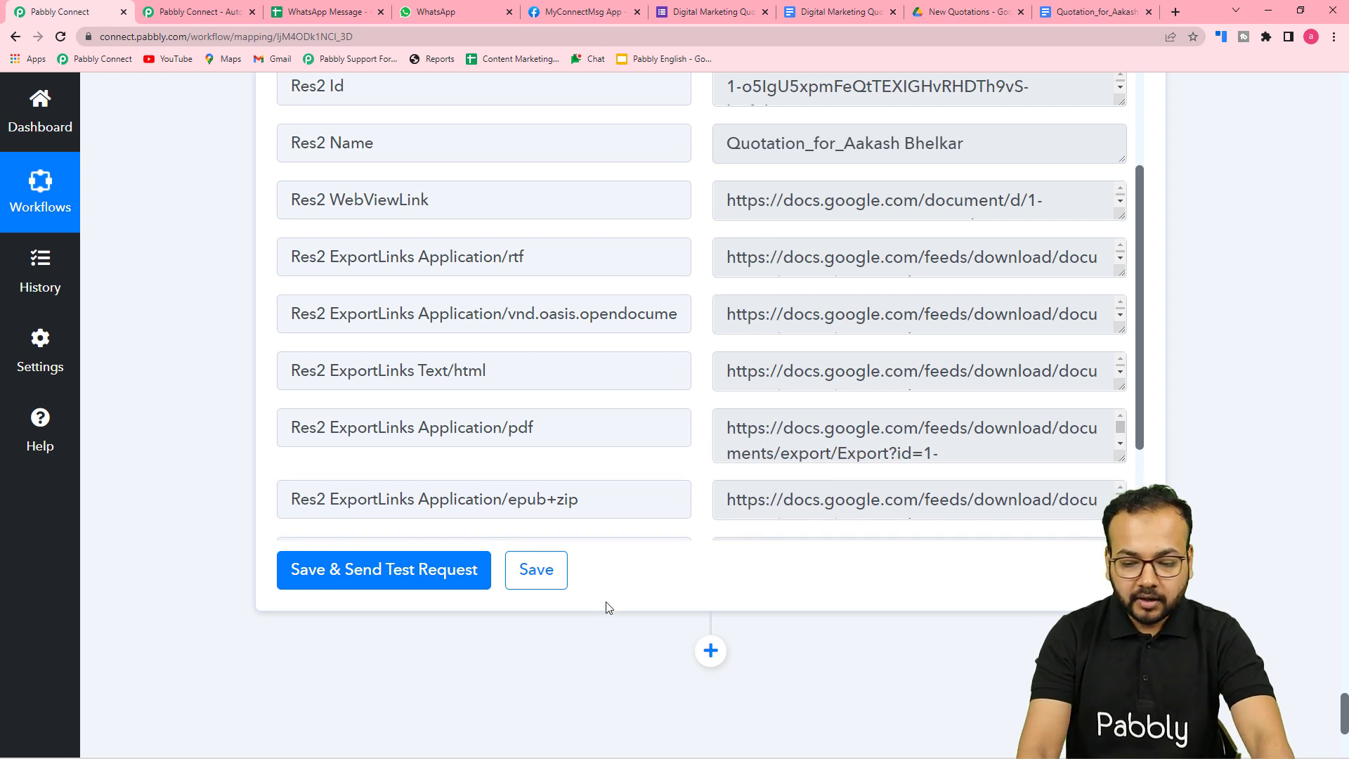
Step: Add an action after the Google Drive step and choose WhatsApp Cloud API as its app
{"action": "scroll", "coordinate": [208, 452], "scroll_direction": "down", "scroll_amount": 5}
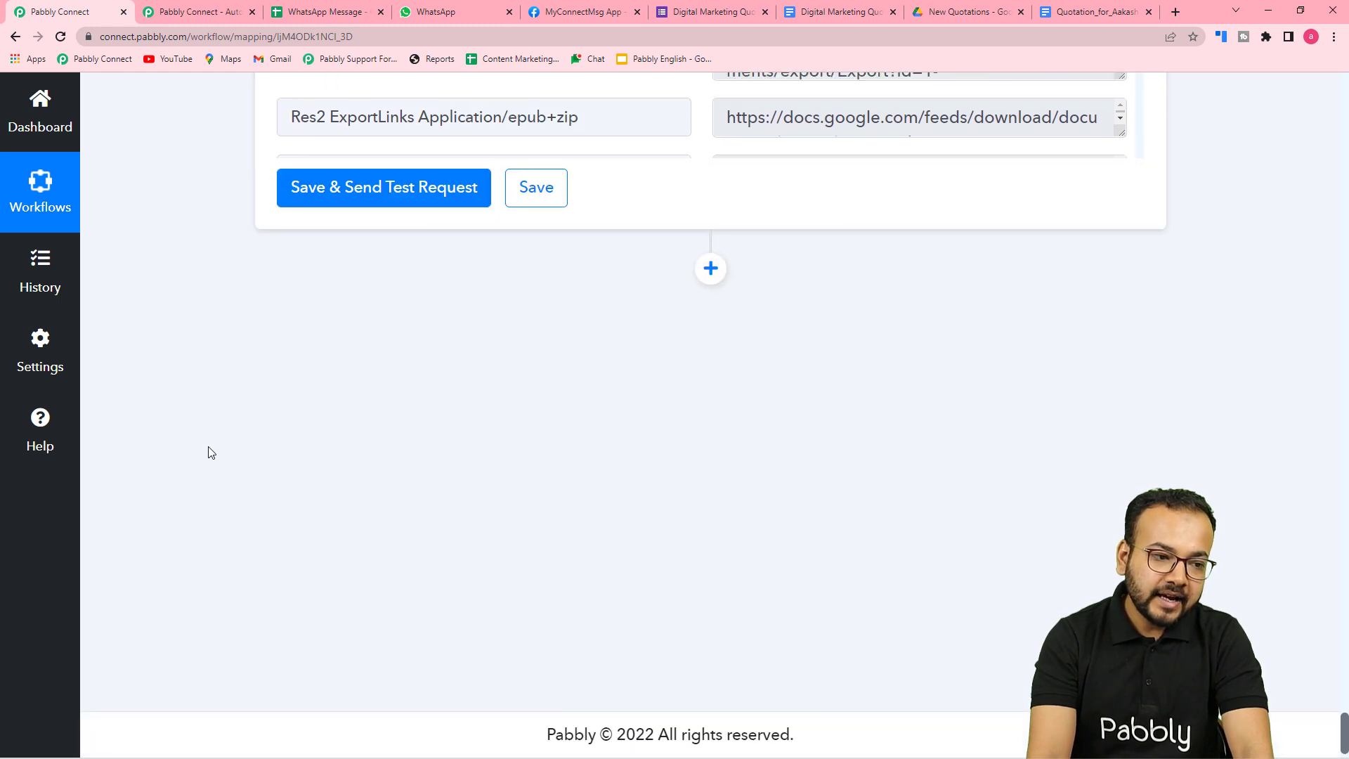
{"action": "left_click", "coordinate": [711, 270]}
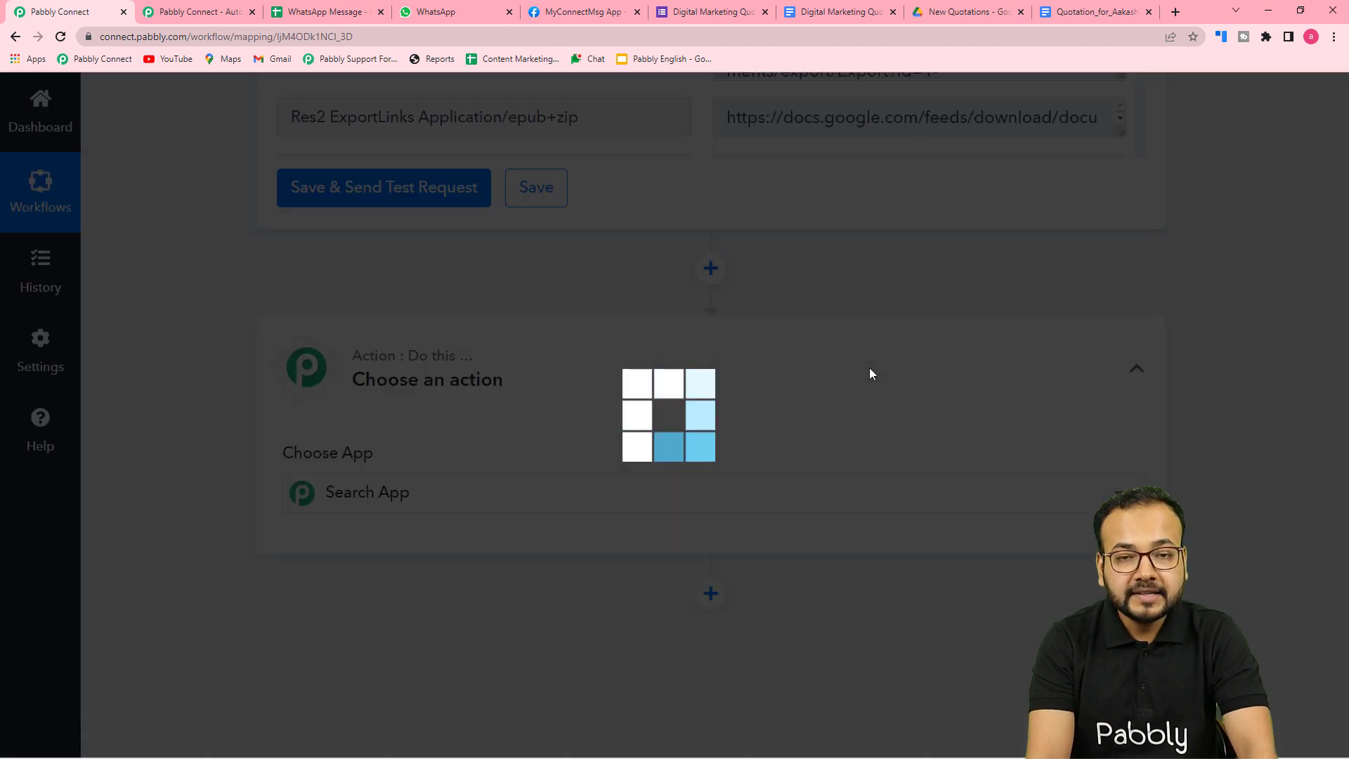
{"action": "scroll", "coordinate": [393, 379], "scroll_direction": "down", "scroll_amount": 2}
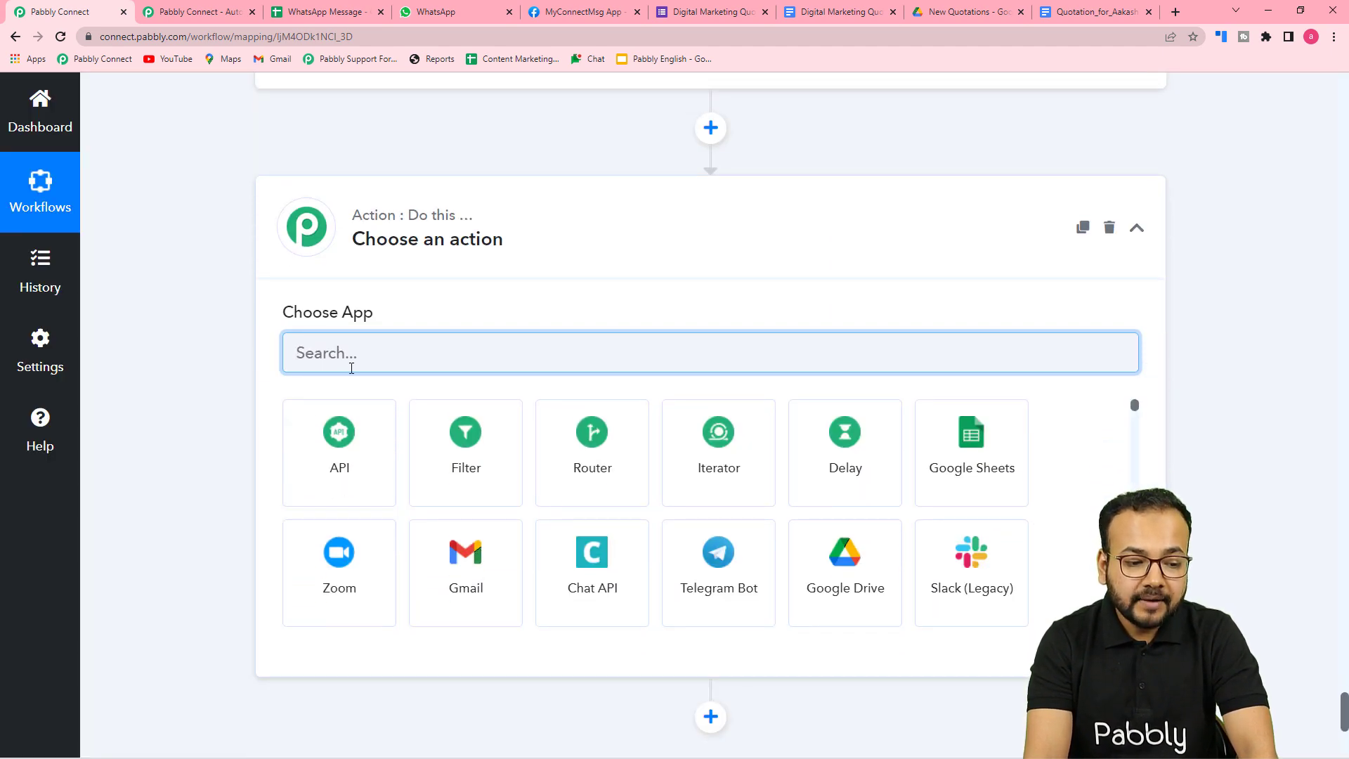
{"action": "type", "text": "whst"}
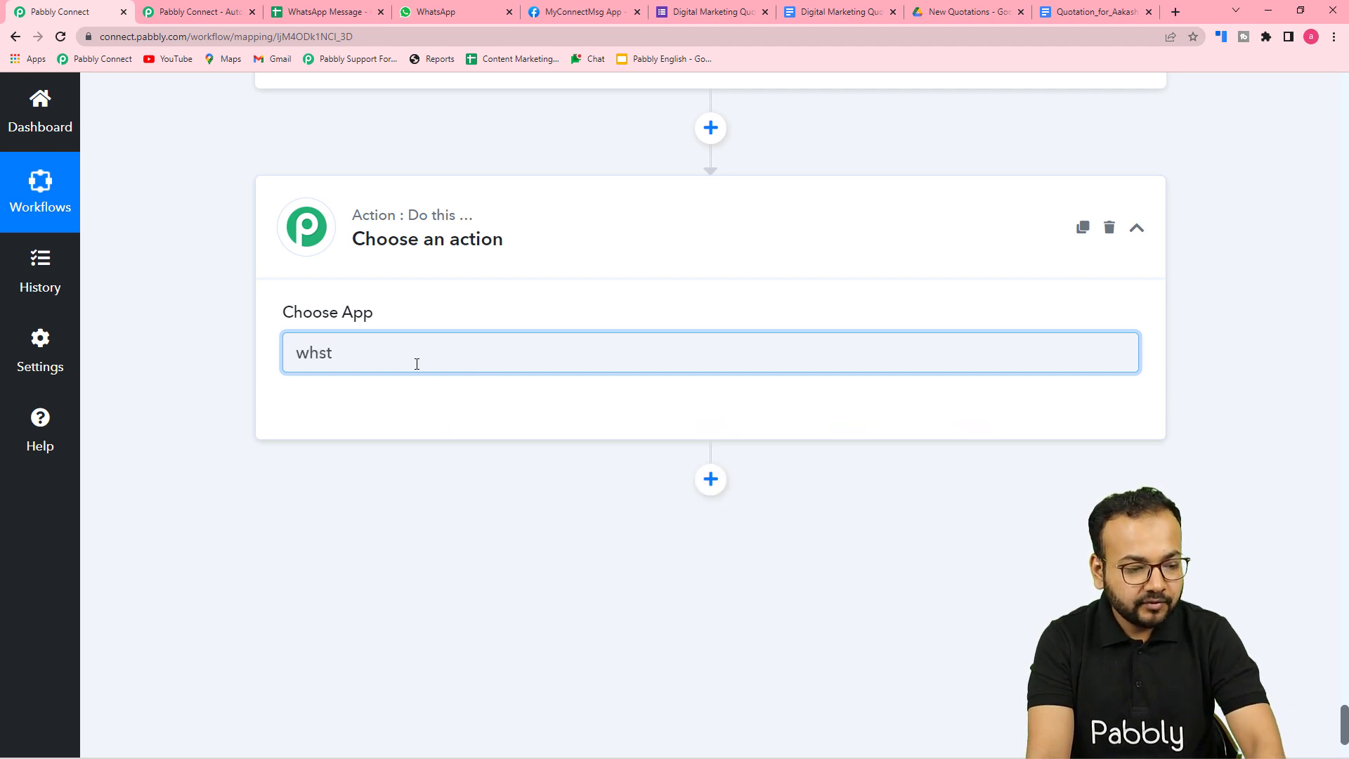
{"action": "key", "text": "BackSpace"}
{"action": "key", "text": "BackSpace"}
{"action": "type", "text": "at"}
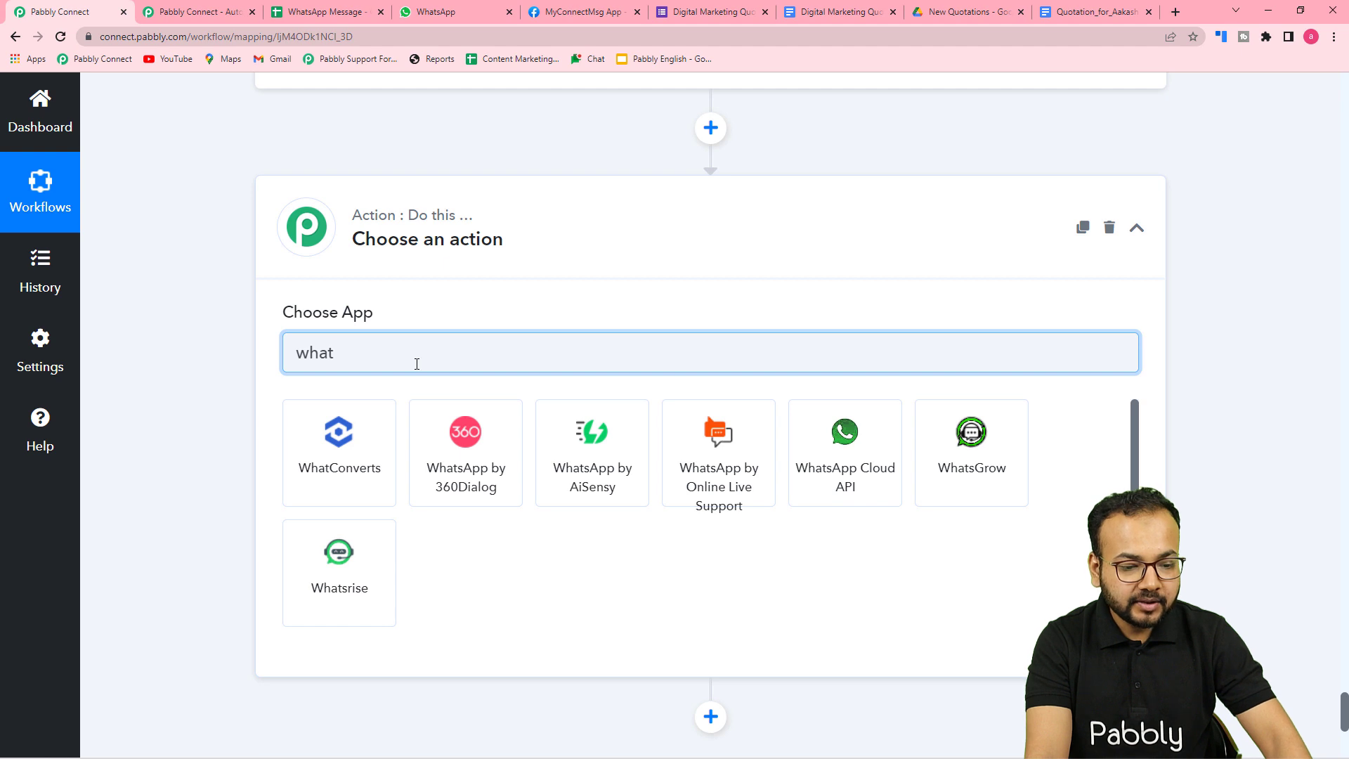
{"action": "left_click", "coordinate": [849, 461]}
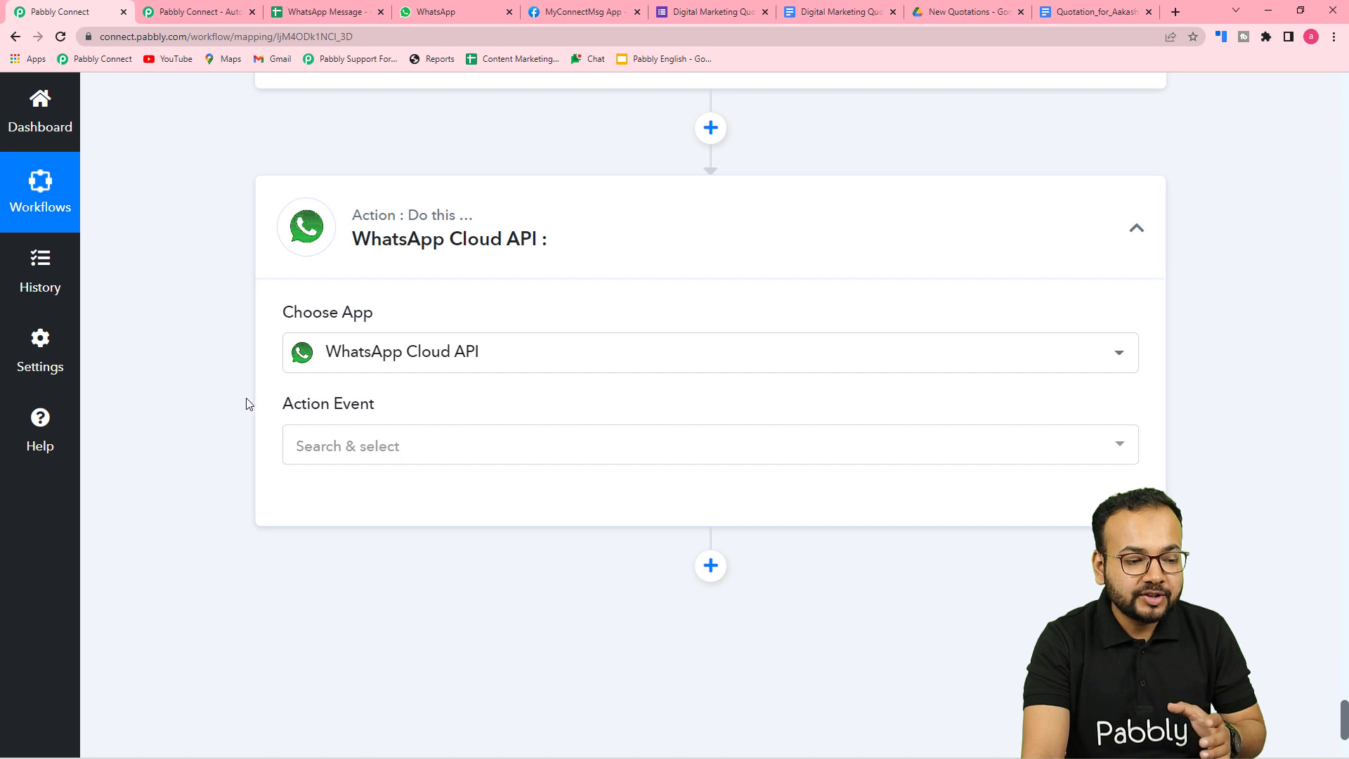
Step: Set the action event to Send Template Message and start a new WhatsApp Cloud API connection
{"action": "scroll", "coordinate": [247, 400], "scroll_direction": "down", "scroll_amount": 2}
{"action": "left_click", "coordinate": [393, 309]}
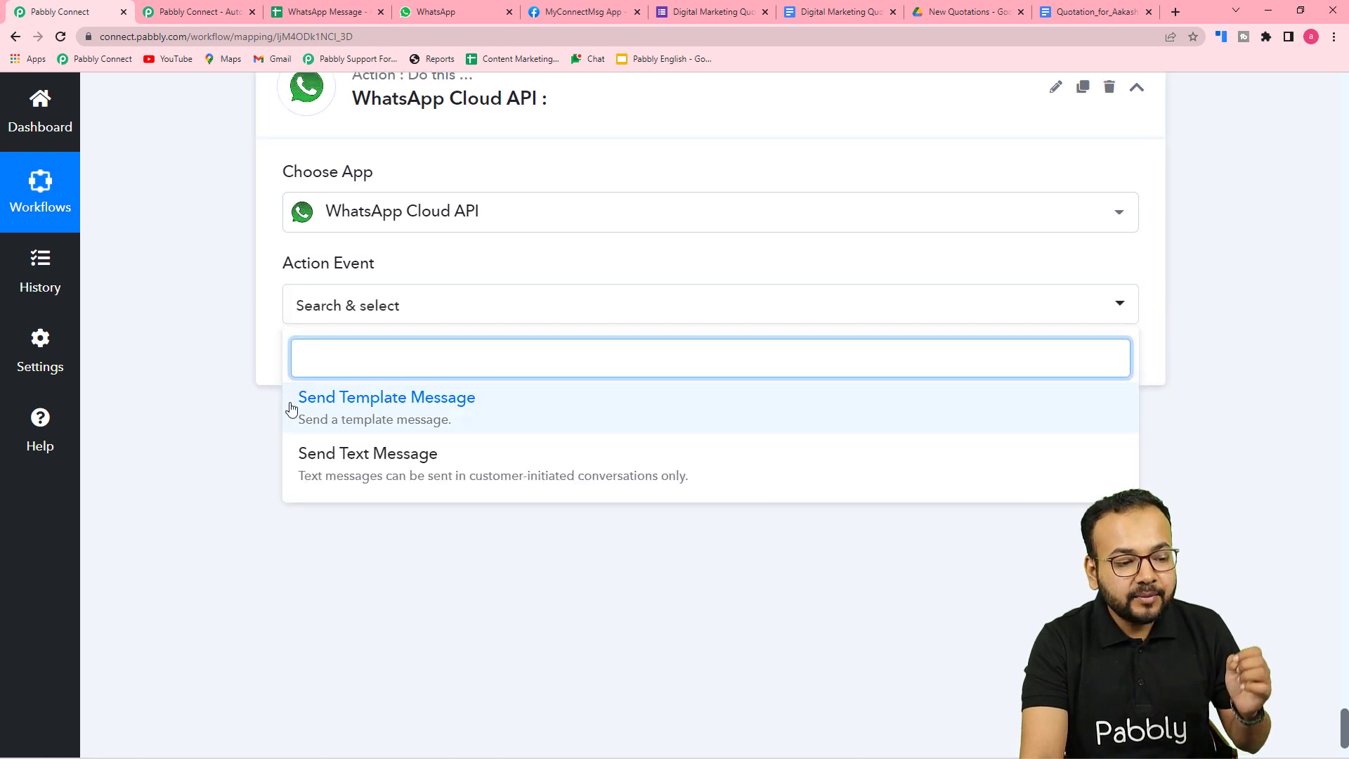
{"action": "left_click", "coordinate": [365, 413]}
{"action": "left_click", "coordinate": [326, 371]}
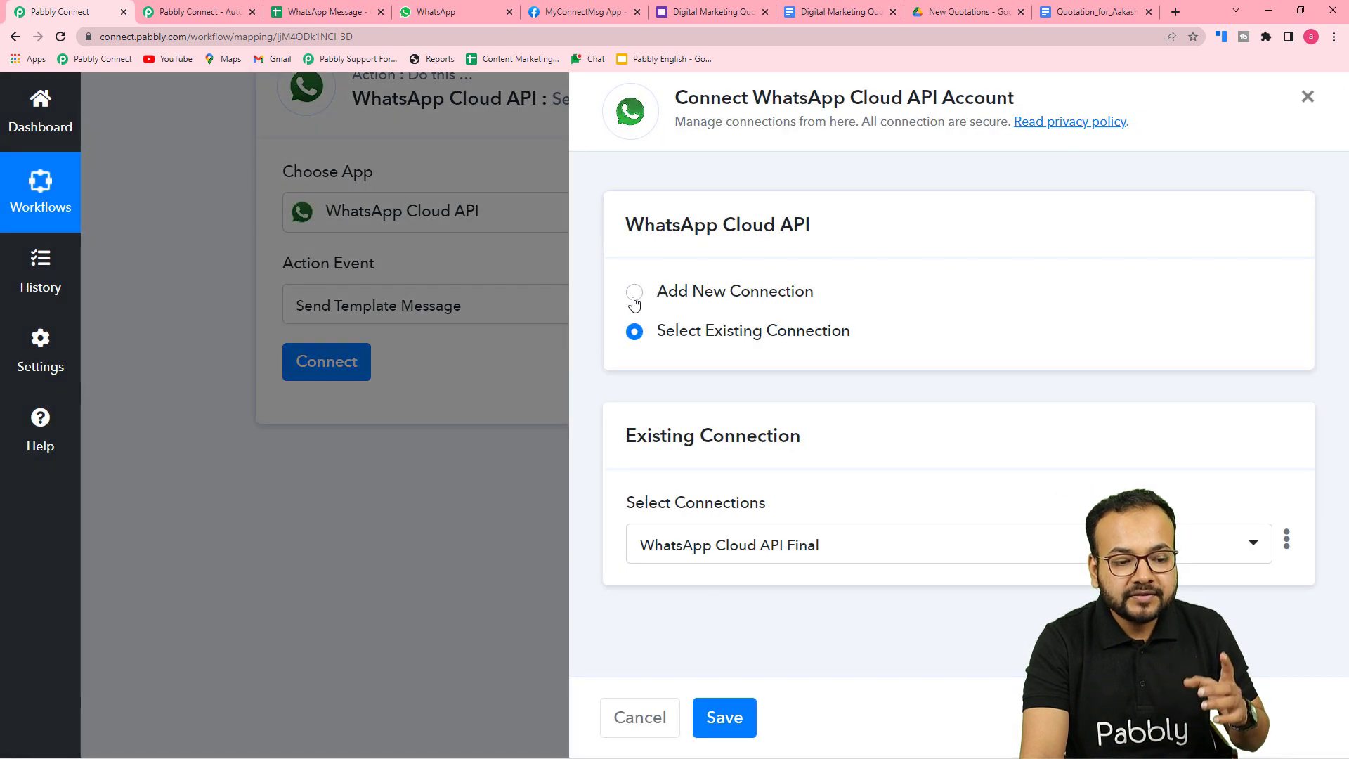
{"action": "left_click", "coordinate": [634, 291]}
{"action": "scroll", "coordinate": [772, 413], "scroll_direction": "down", "scroll_amount": 3}
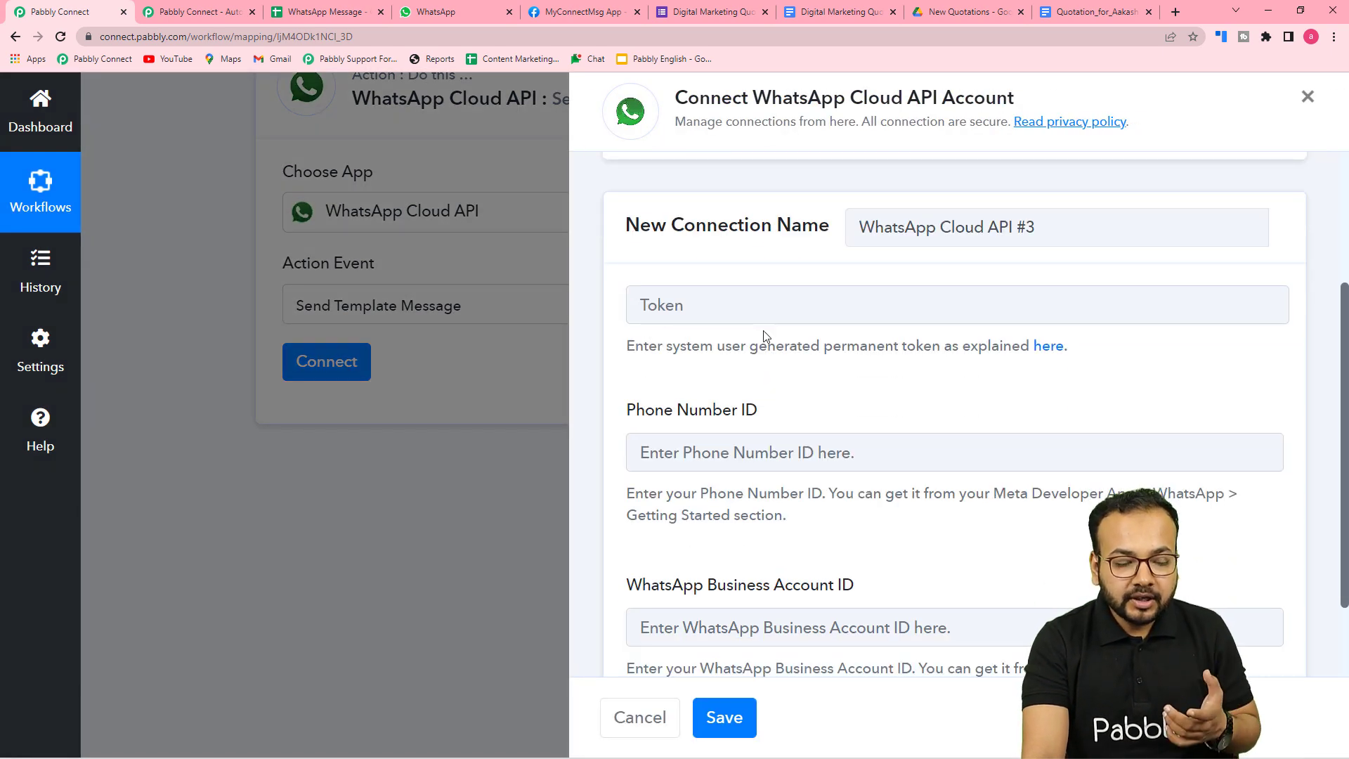
{"action": "scroll", "coordinate": [637, 351], "scroll_direction": "down", "scroll_amount": 2}
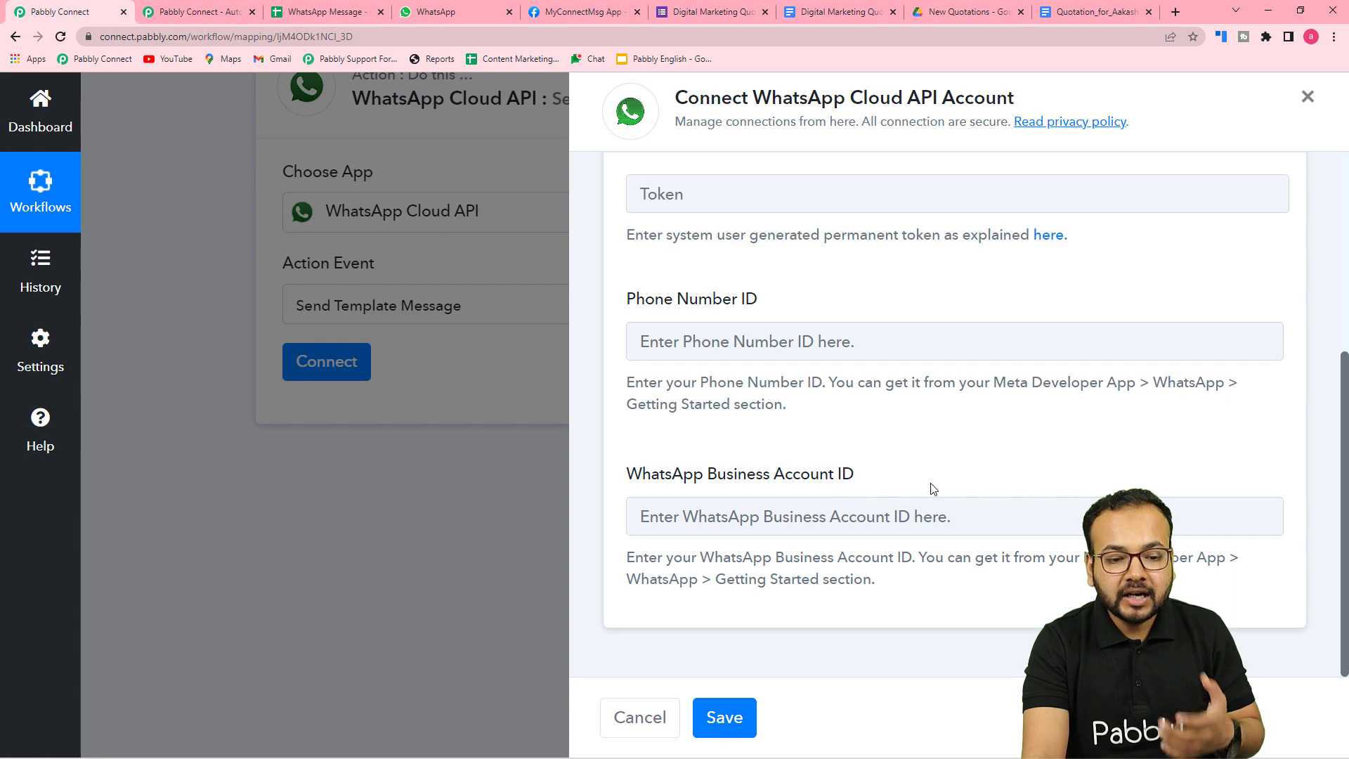
{"action": "scroll", "coordinate": [808, 340], "scroll_direction": "up", "scroll_amount": 2}
{"action": "scroll", "coordinate": [945, 361], "scroll_direction": "down", "scroll_amount": 2}
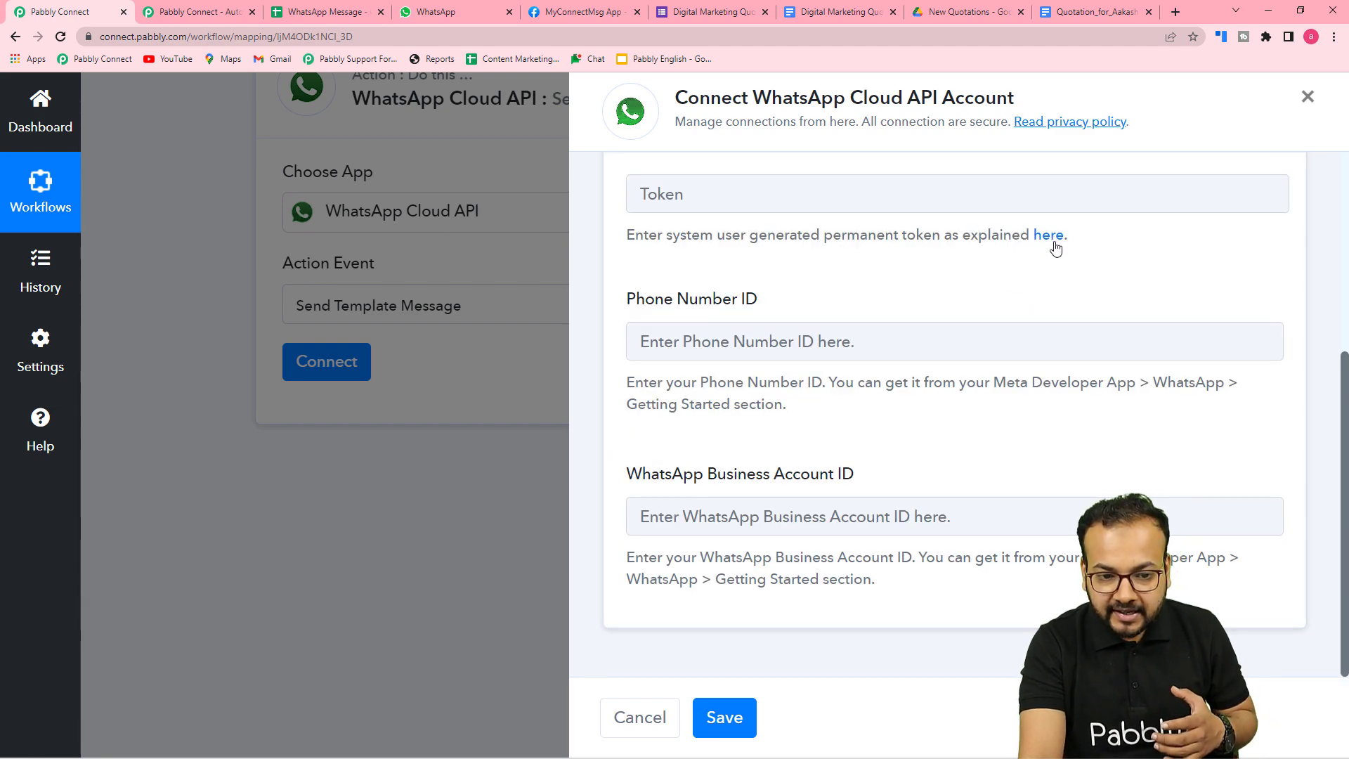
Step: Look through the linked forum guide on WhatsApp Cloud API setup and permanent tokens, and return to the connection form
{"action": "left_click", "coordinate": [1048, 235]}
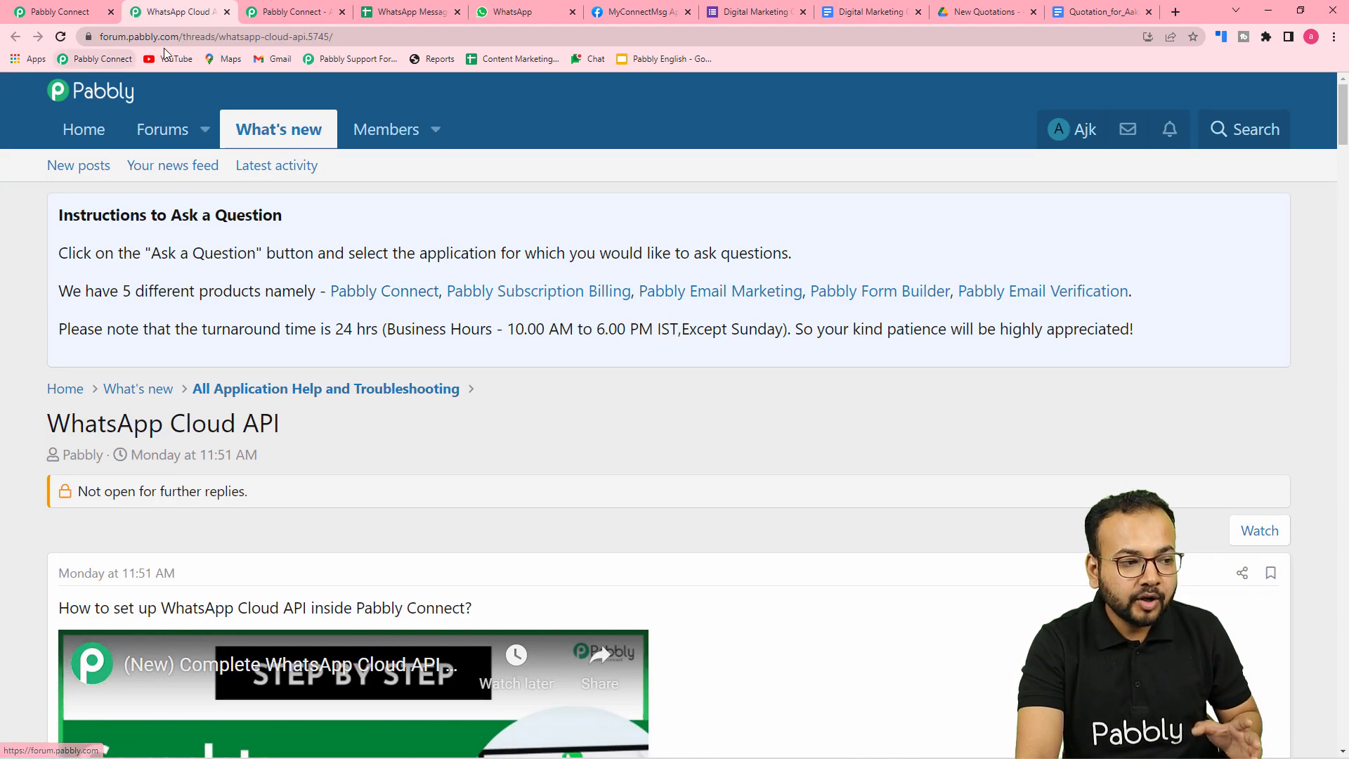
{"action": "scroll", "coordinate": [393, 281], "scroll_direction": "down", "scroll_amount": 2}
{"action": "scroll", "coordinate": [422, 351], "scroll_direction": "down", "scroll_amount": 6}
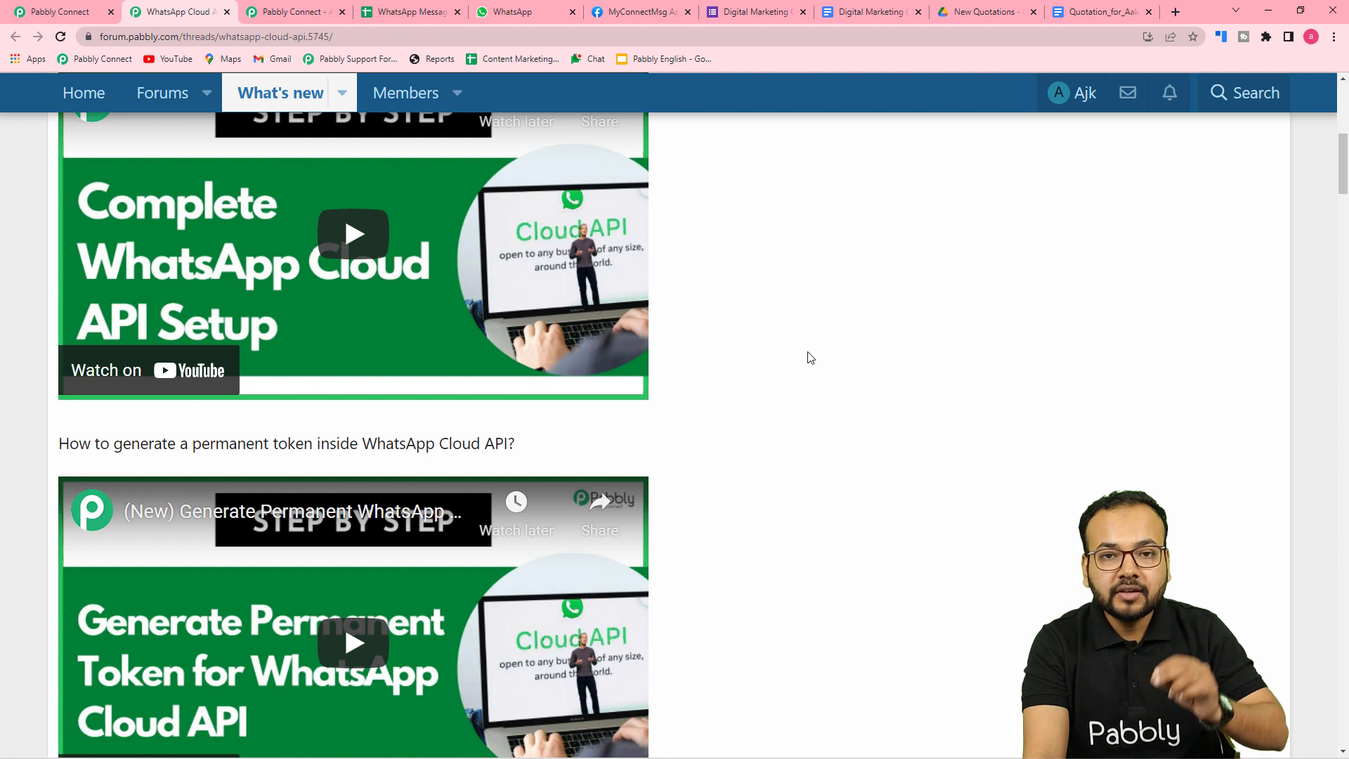
{"action": "scroll", "coordinate": [811, 357], "scroll_direction": "up", "scroll_amount": 2}
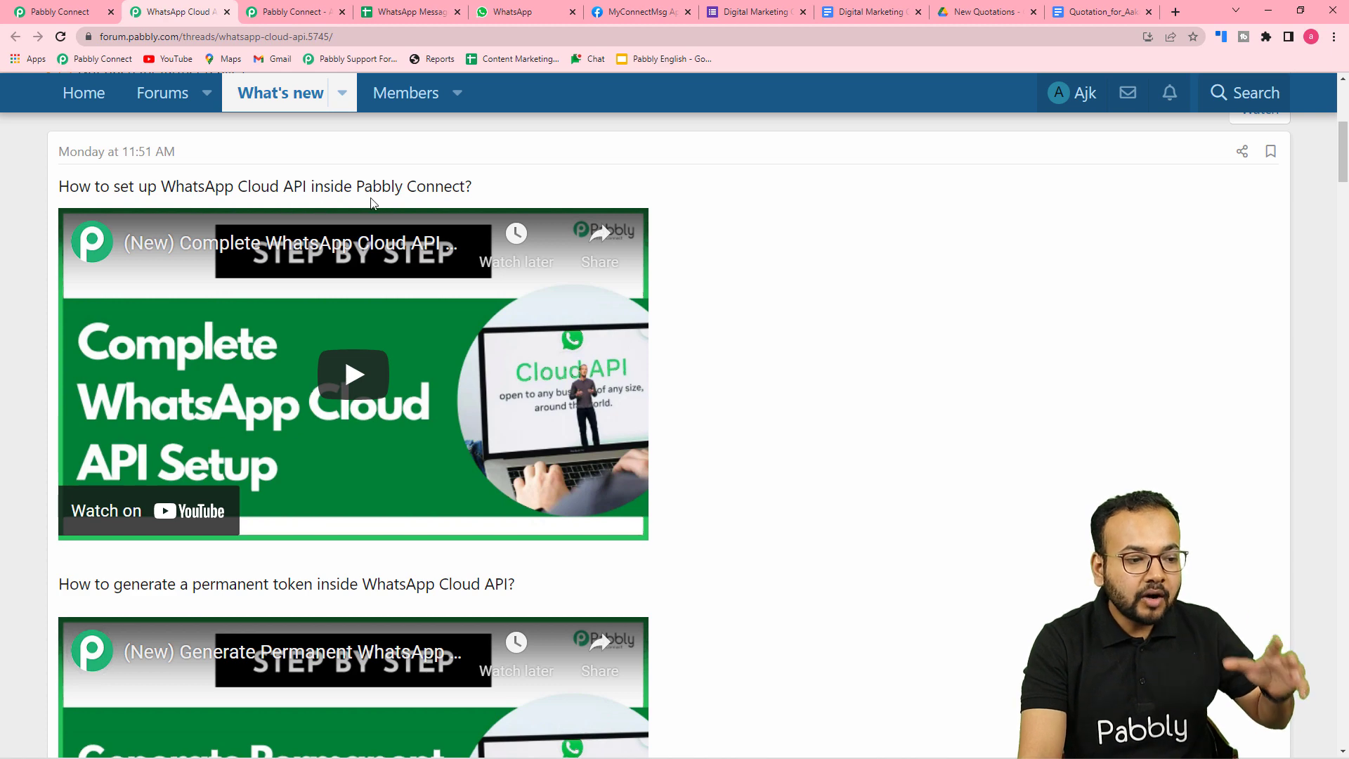
{"action": "scroll", "coordinate": [795, 250], "scroll_direction": "down", "scroll_amount": 4}
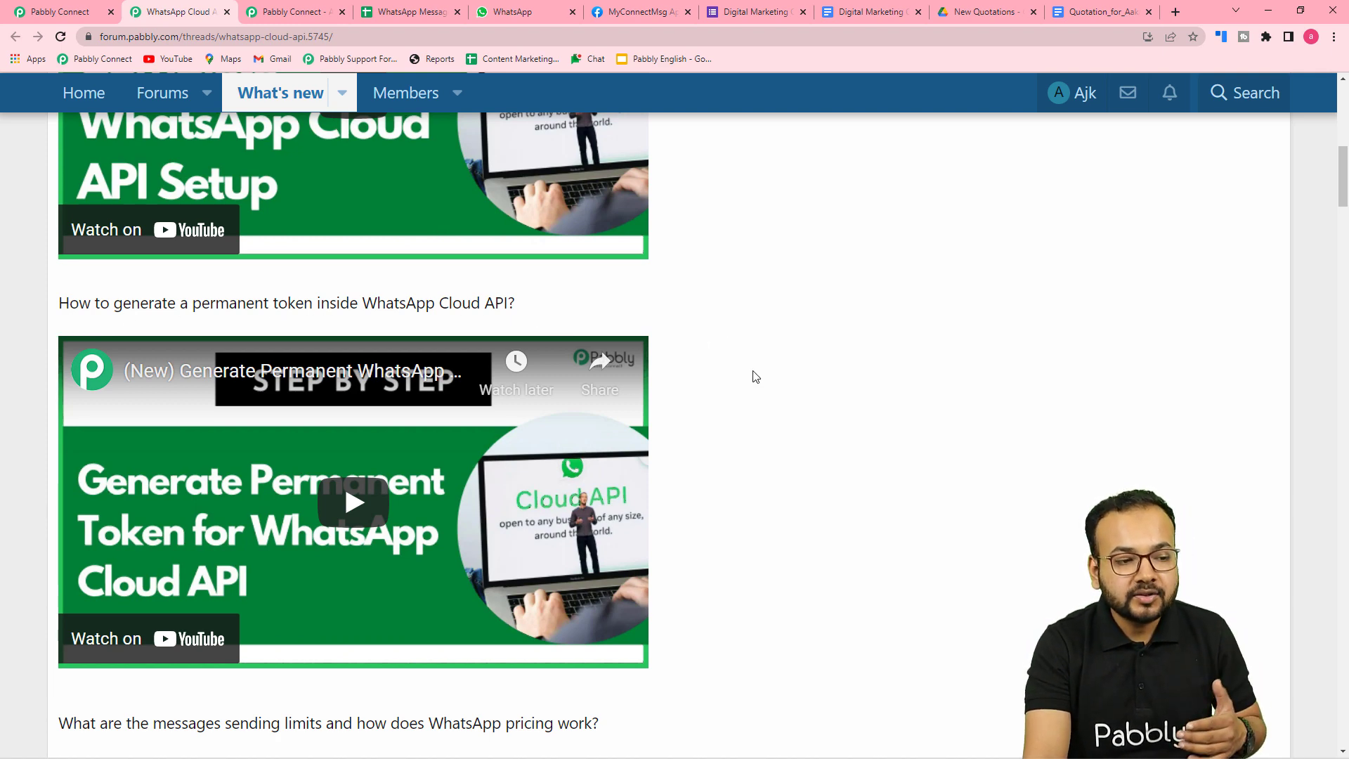
{"action": "scroll", "coordinate": [754, 377], "scroll_direction": "down", "scroll_amount": 2}
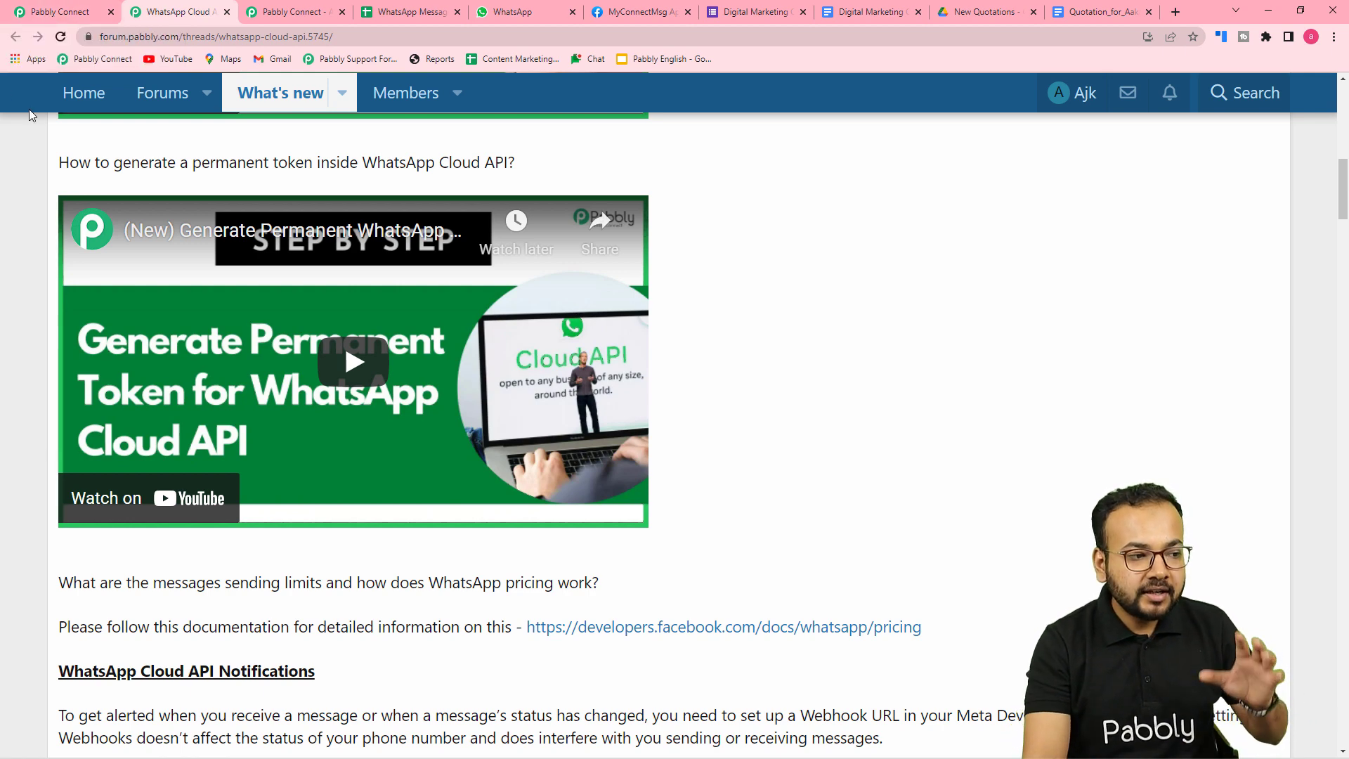
{"action": "scroll", "coordinate": [32, 110], "scroll_direction": "up", "scroll_amount": 1}
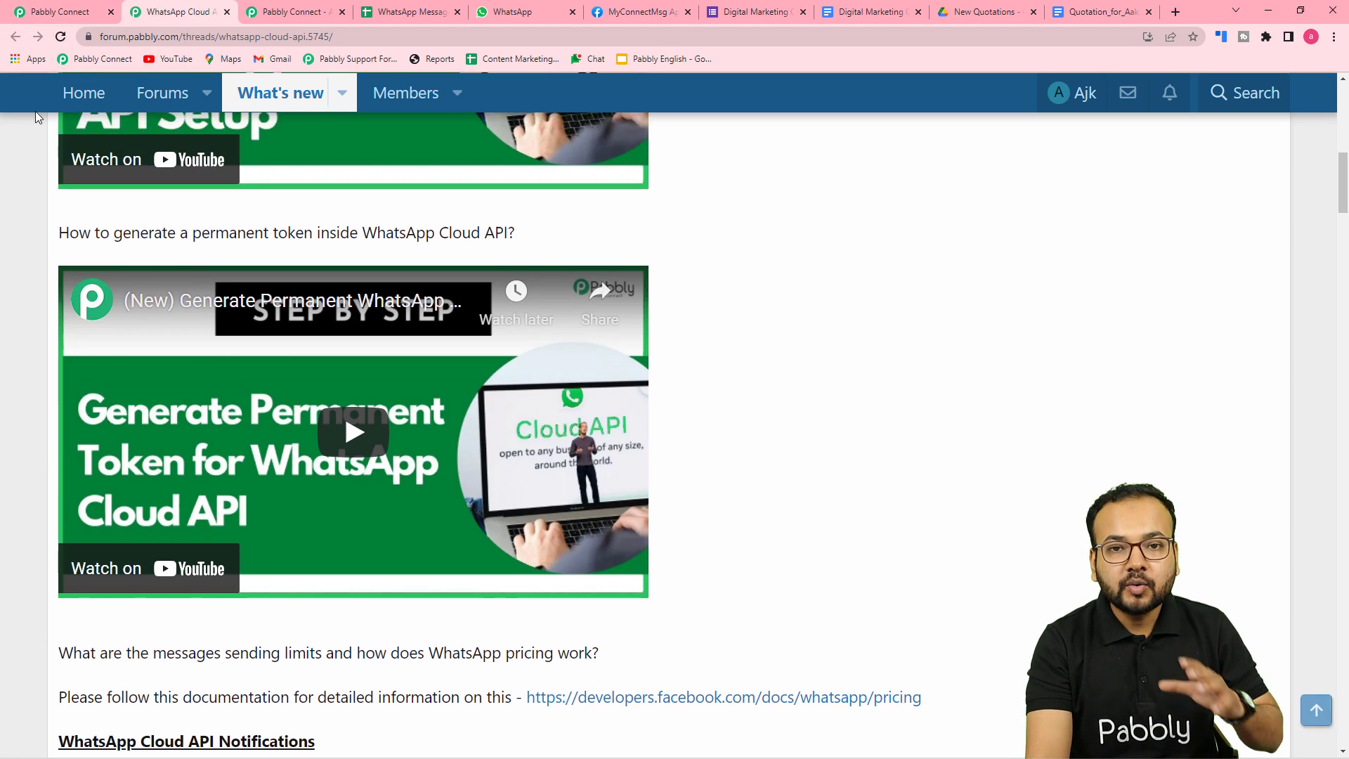
{"action": "left_click", "coordinate": [59, 8]}
{"action": "scroll", "coordinate": [752, 323], "scroll_direction": "up", "scroll_amount": 2}
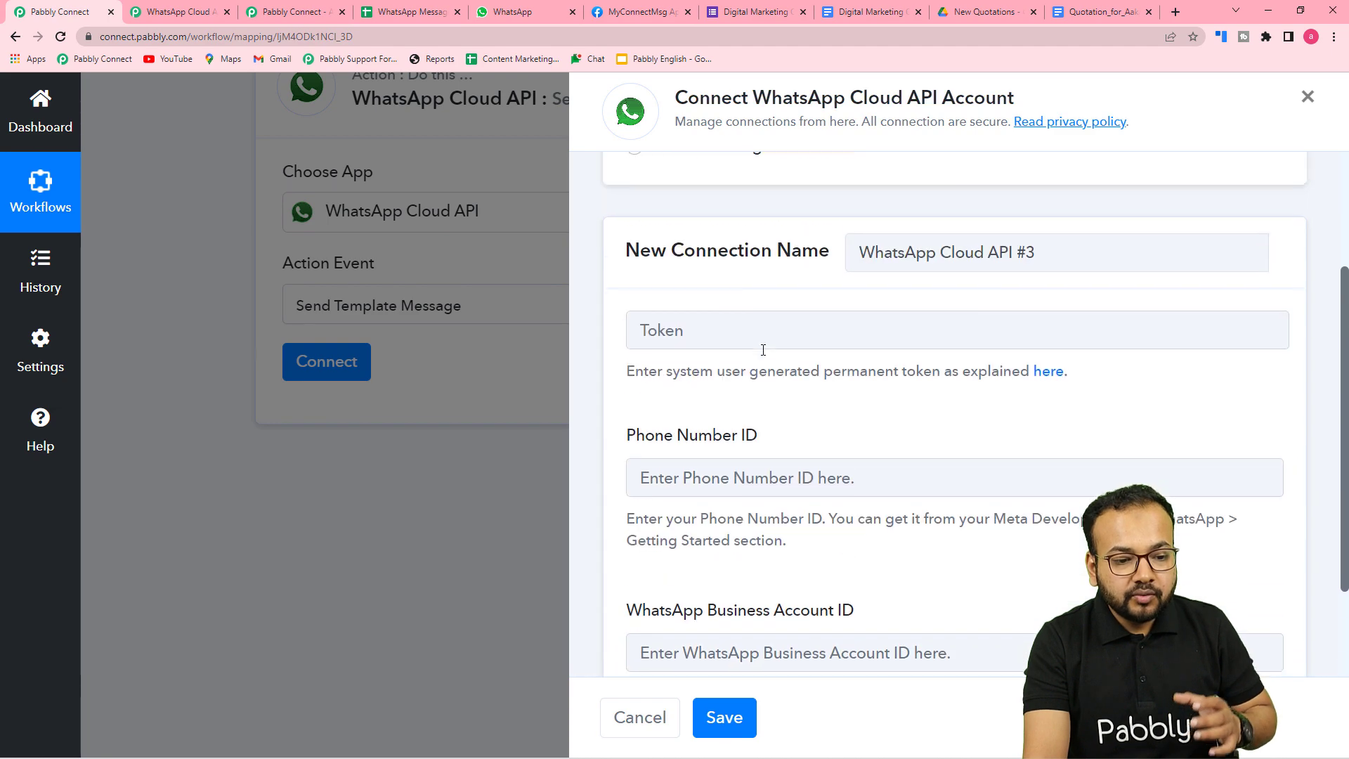
{"action": "scroll", "coordinate": [752, 323], "scroll_direction": "down", "scroll_amount": 2}
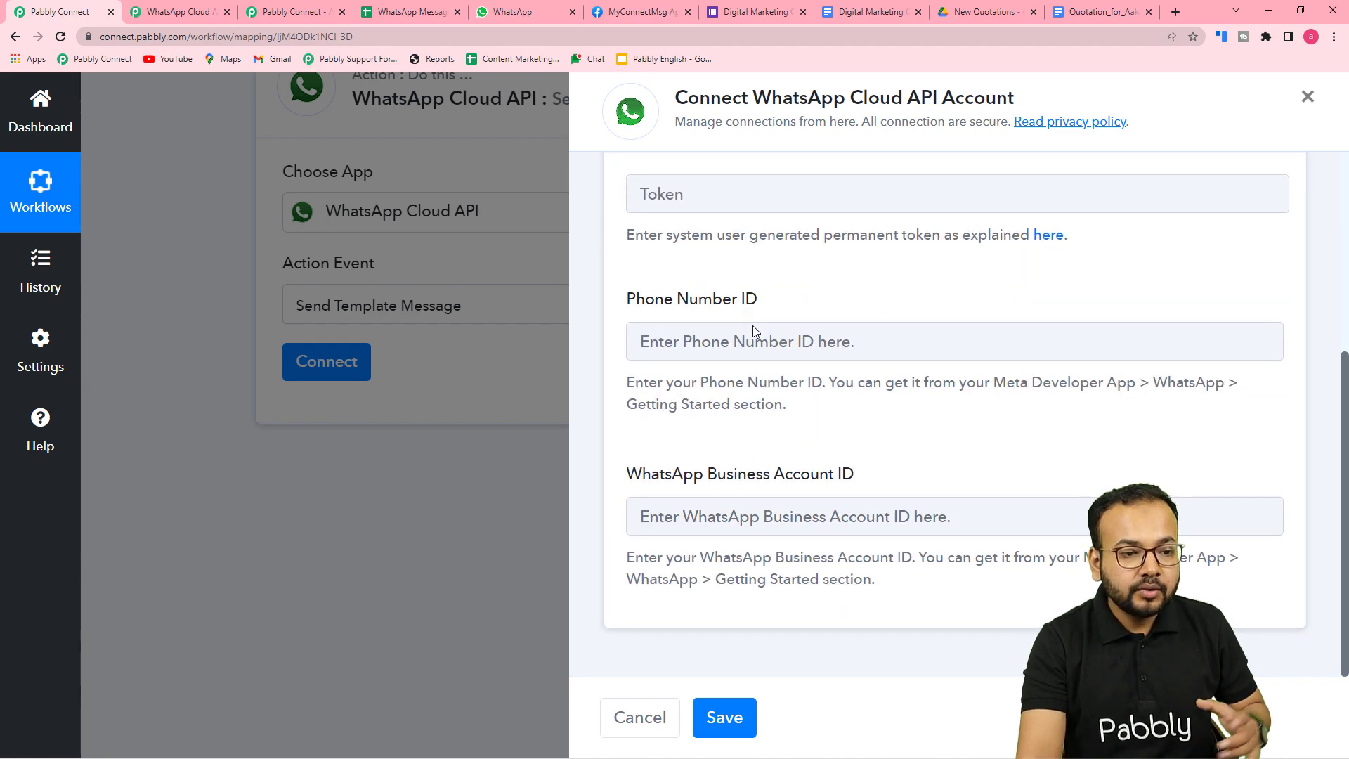
Step: Copy the Phone Number ID from the Meta for Developers Getting Started page into the new connection's Phone Number ID
{"action": "left_click", "coordinate": [627, 12]}
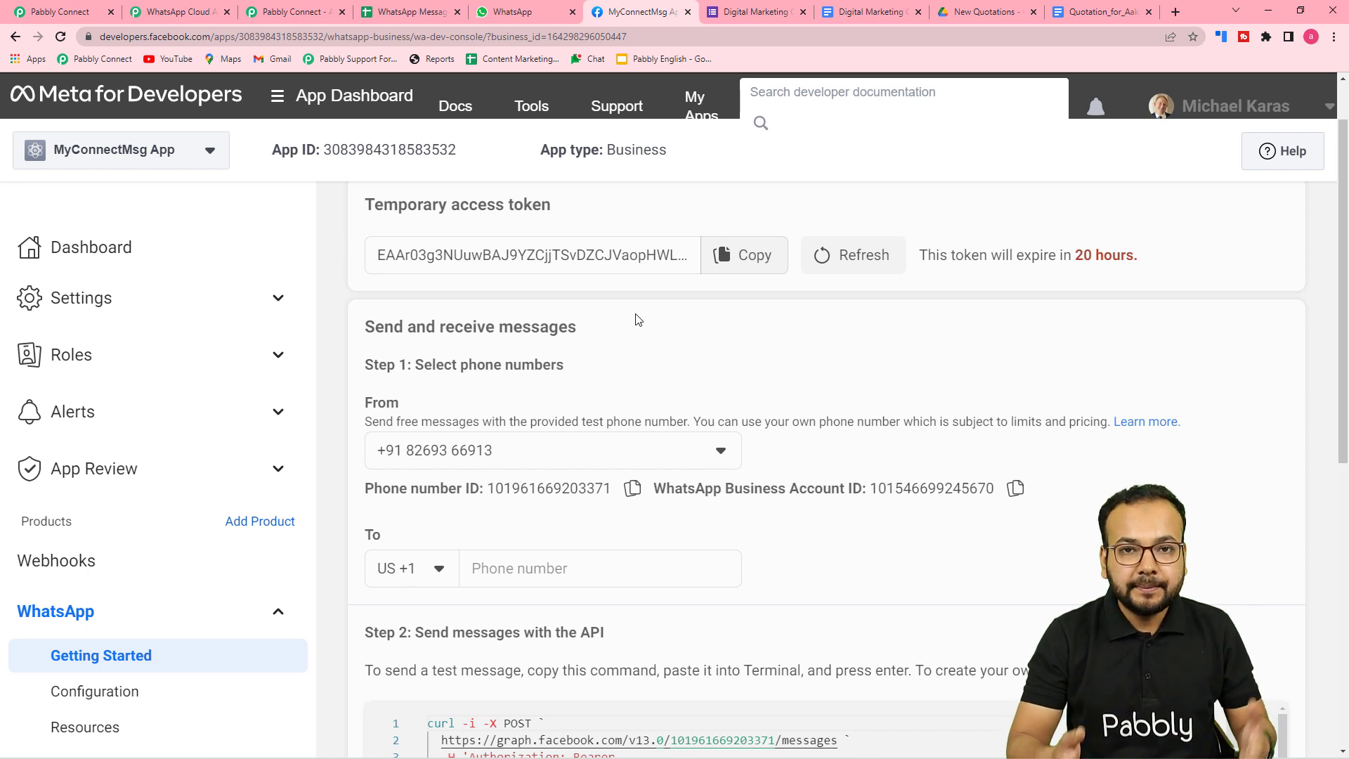
{"action": "scroll", "coordinate": [633, 331], "scroll_direction": "up", "scroll_amount": 1}
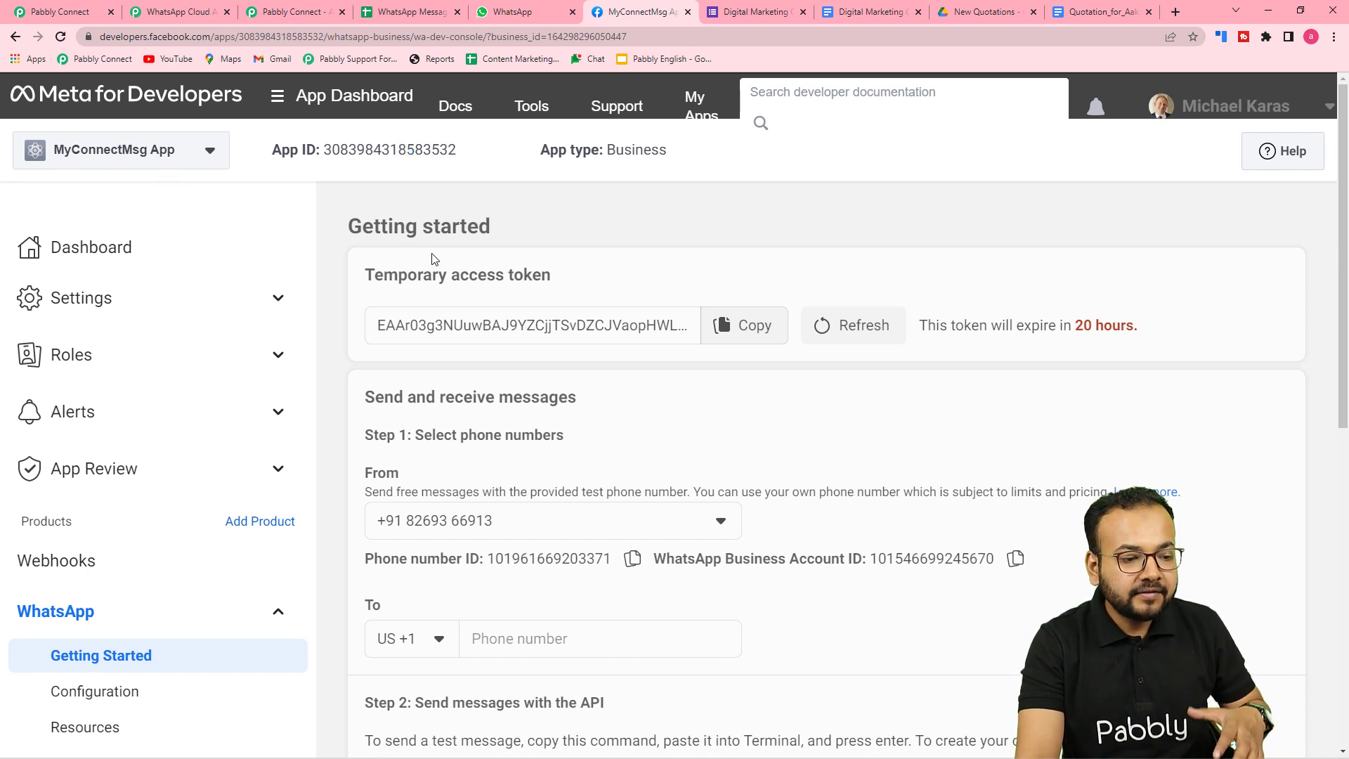
{"action": "scroll", "coordinate": [433, 257], "scroll_direction": "down", "scroll_amount": 1}
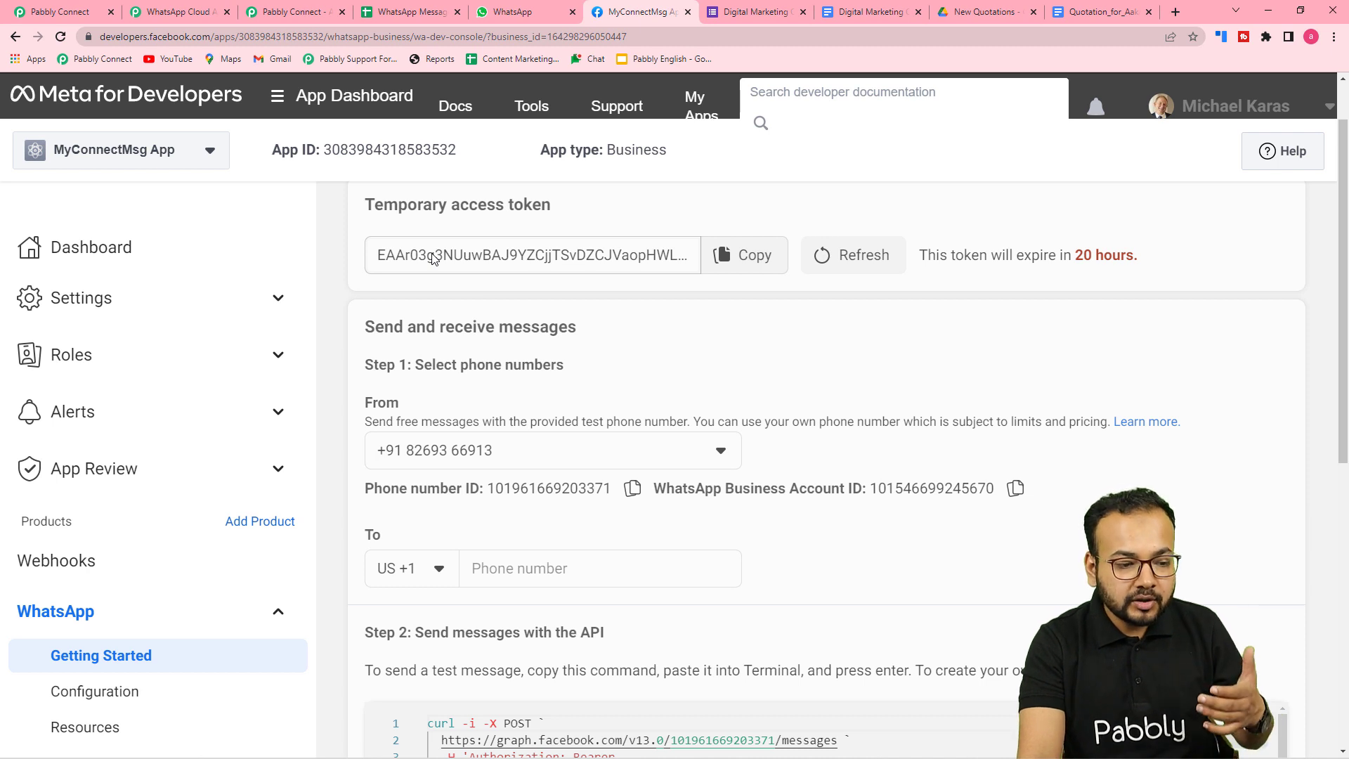
{"action": "scroll", "coordinate": [430, 295], "scroll_direction": "down", "scroll_amount": 2}
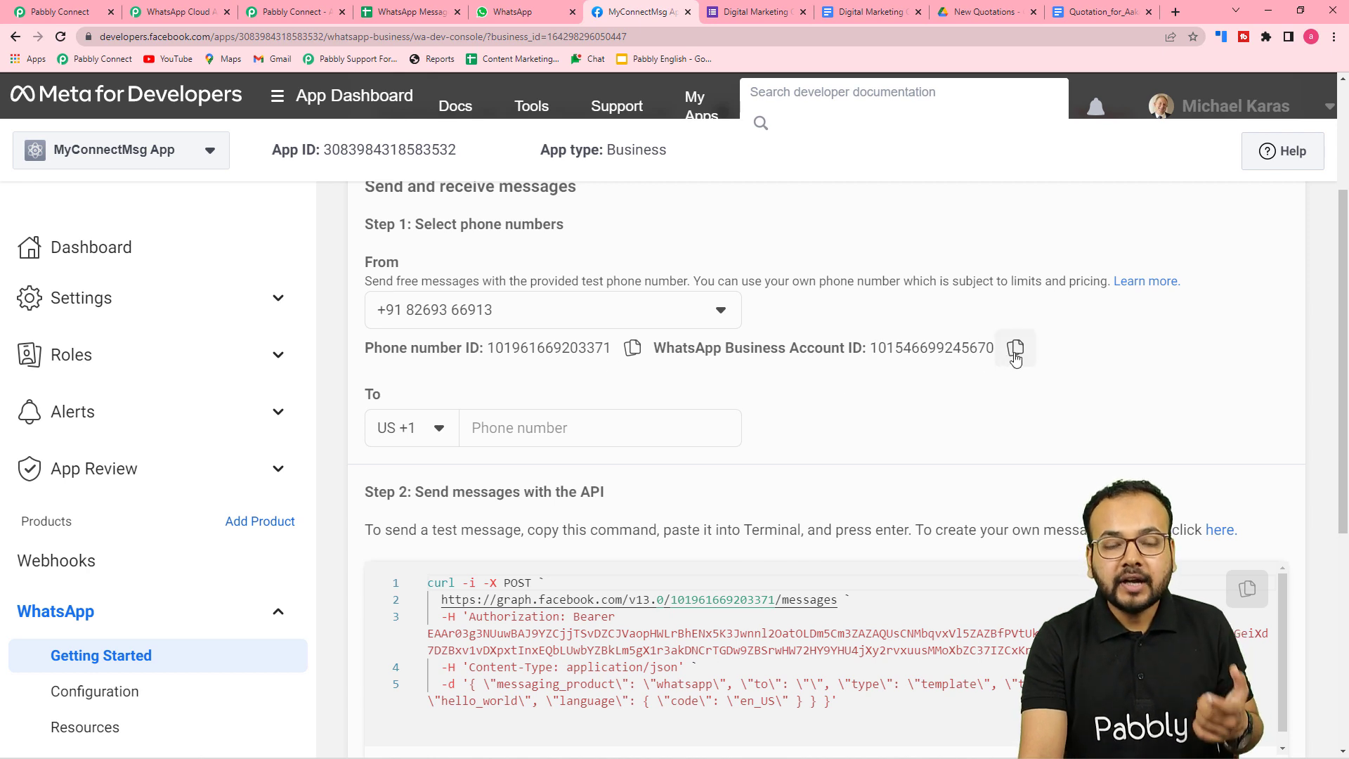
{"action": "left_click", "coordinate": [629, 355]}
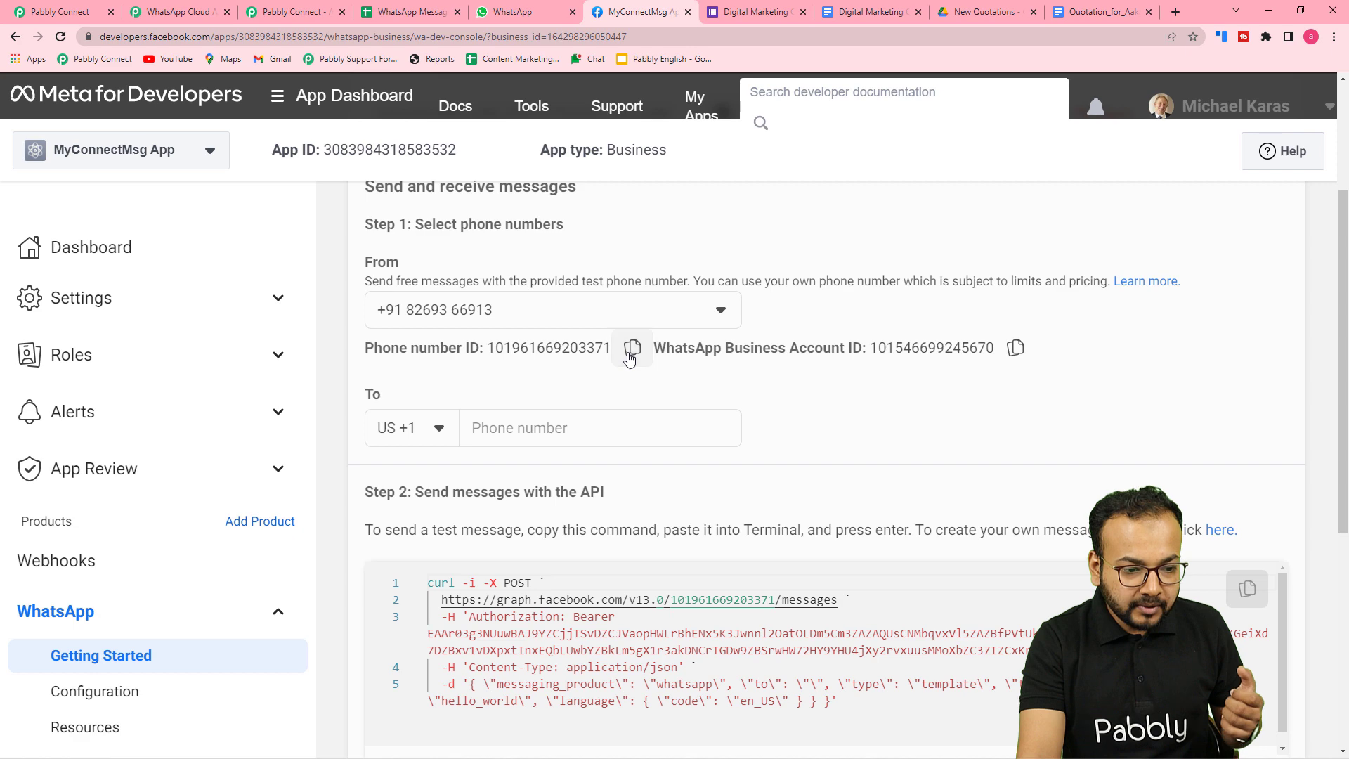
{"action": "left_click", "coordinate": [60, 11]}
{"action": "right_click", "coordinate": [659, 342]}
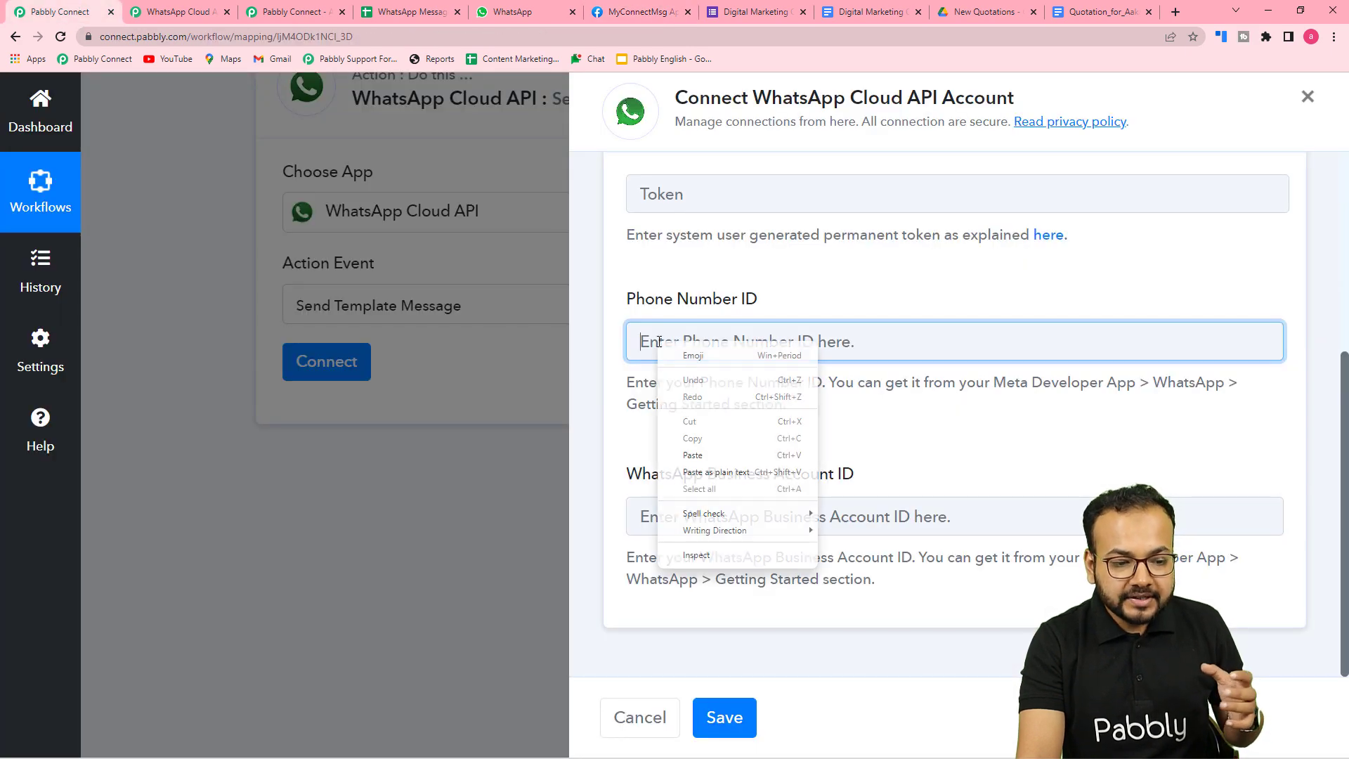
{"action": "left_click", "coordinate": [698, 456]}
{"action": "left_click", "coordinate": [288, 12]}
{"action": "left_click", "coordinate": [179, 12]}
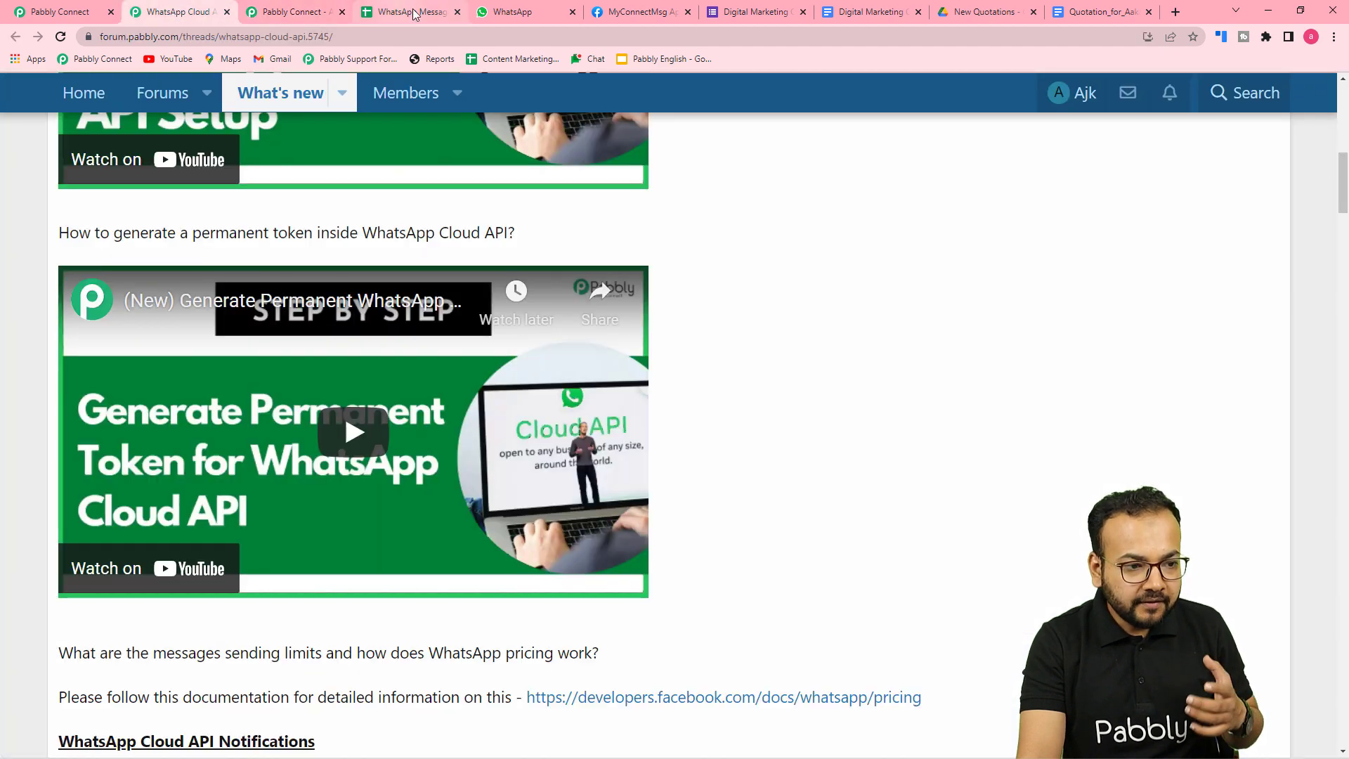
{"action": "left_click", "coordinate": [618, 12]}
{"action": "left_click", "coordinate": [1015, 349]}
{"action": "left_click", "coordinate": [60, 12]}
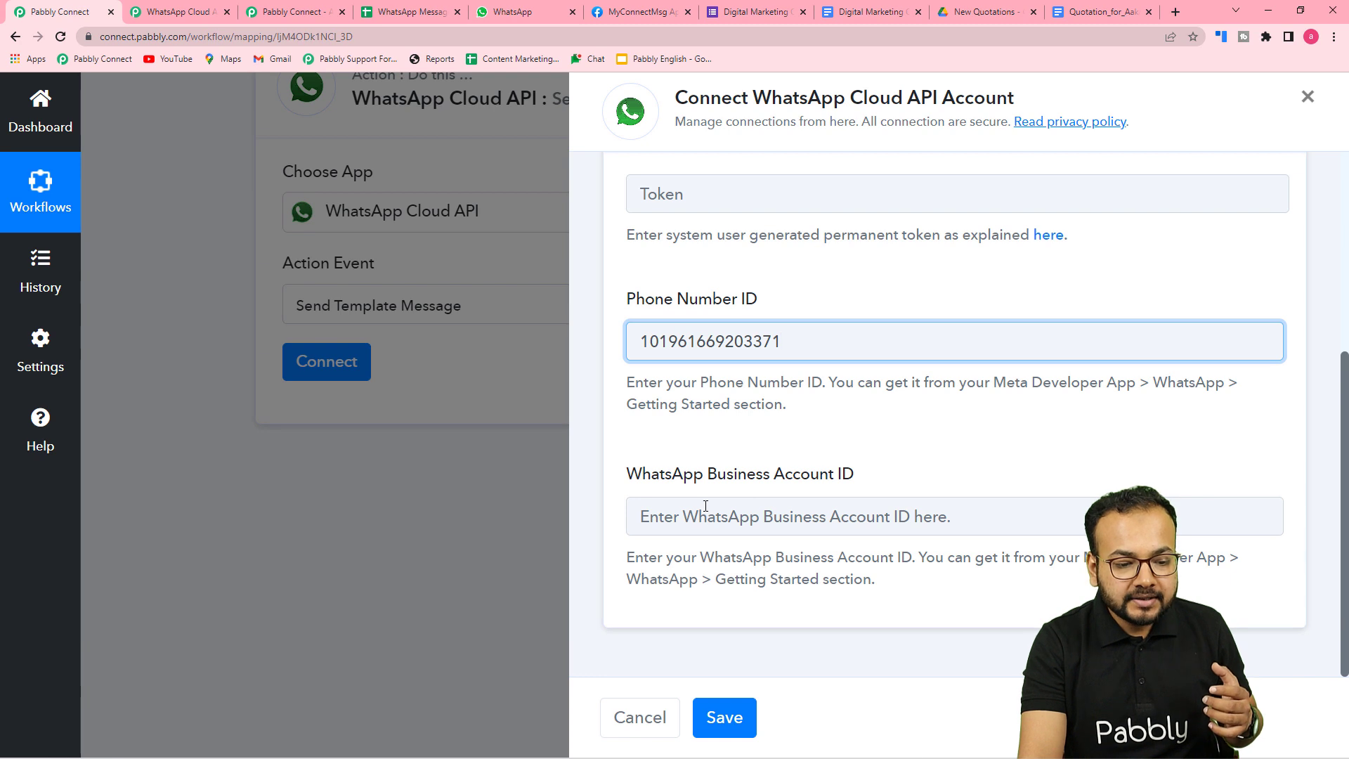
{"action": "right_click", "coordinate": [705, 507]}
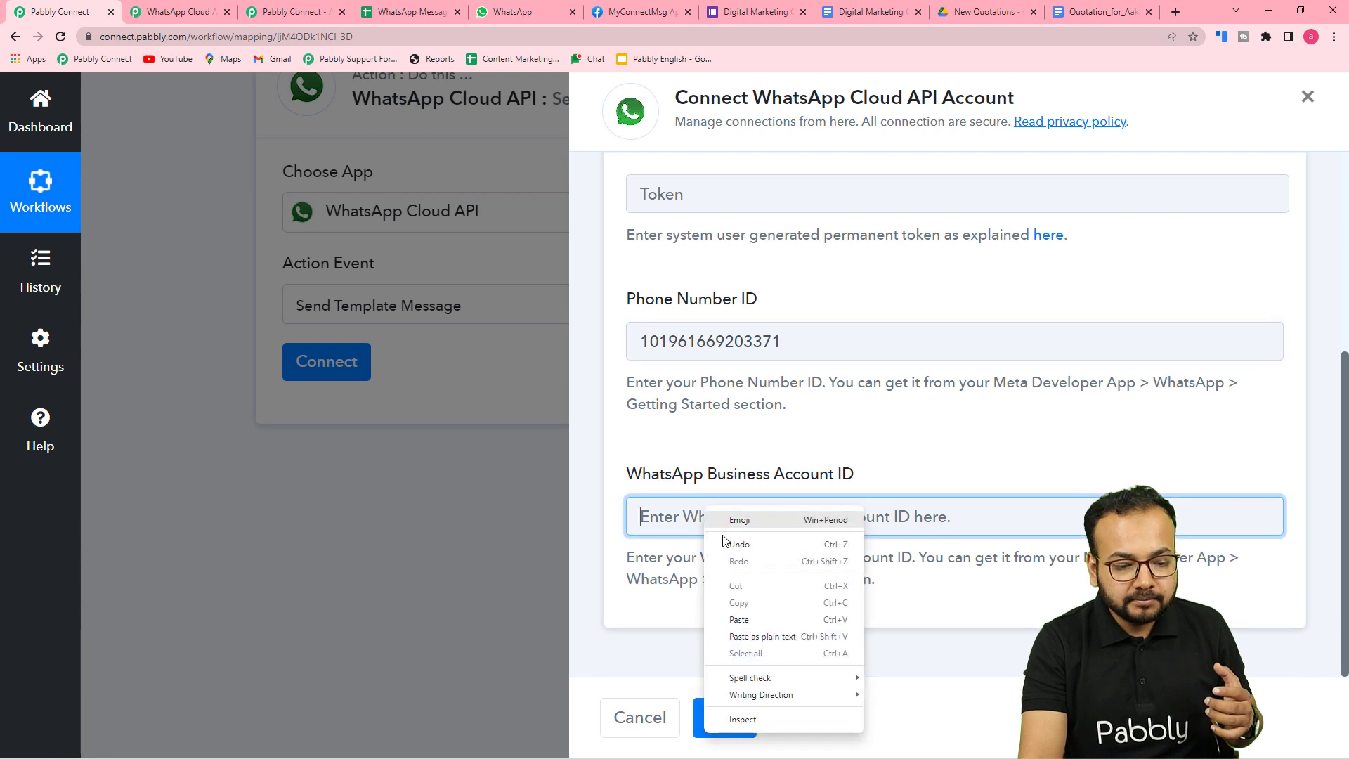
{"action": "left_click", "coordinate": [738, 620]}
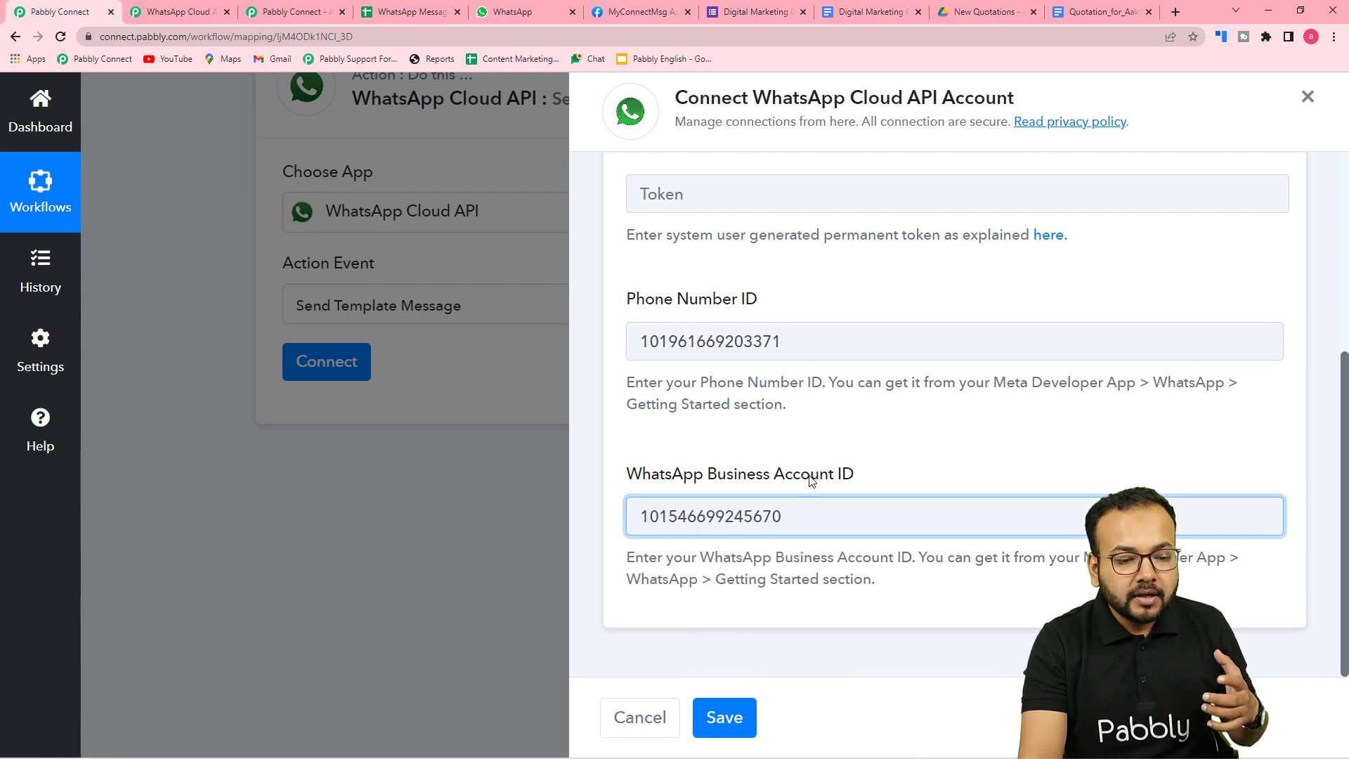
{"action": "left_click_drag", "start_coordinate": [781, 517], "coordinate": [479, 517]}
{"action": "key", "text": "BackSpace"}
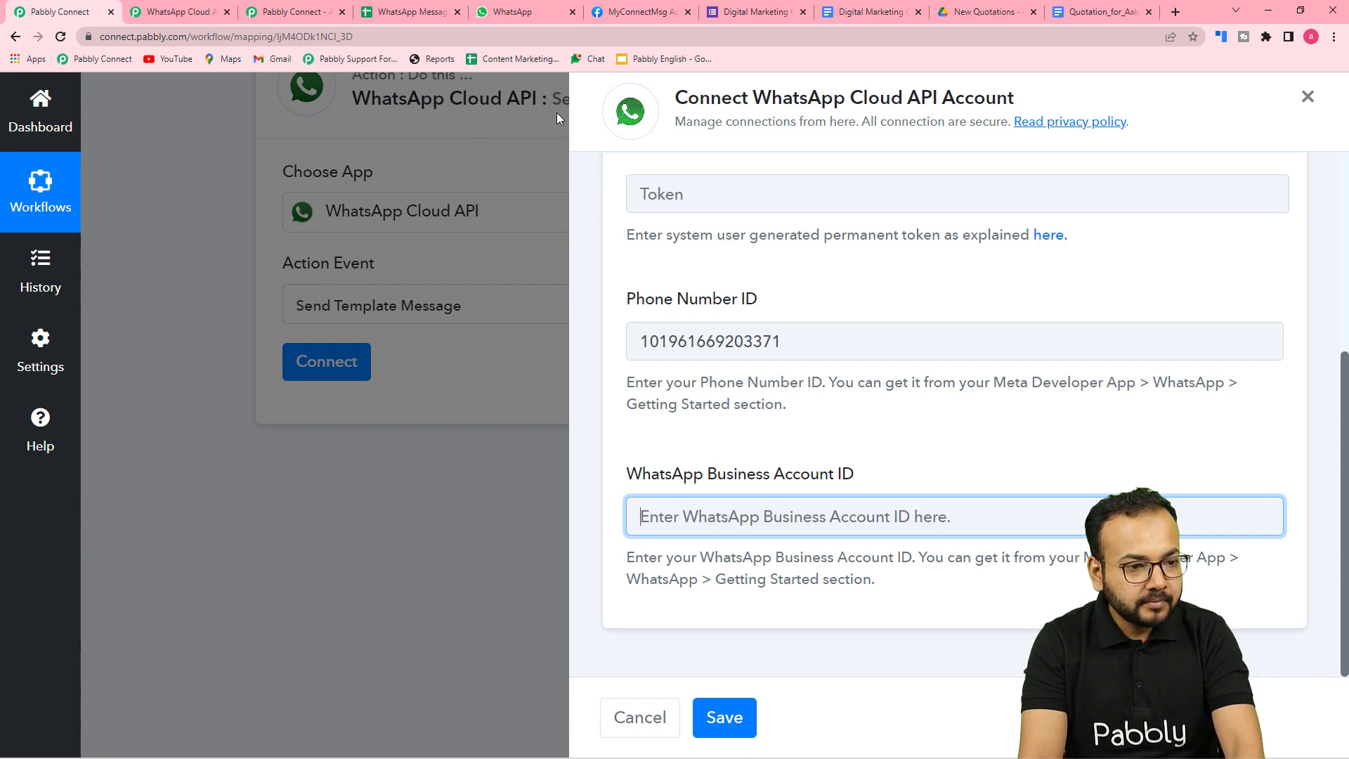
Step: Copy the WhatsApp Business Account ID from the Meta for Developers page into the new connection's matching field
{"action": "left_click", "coordinate": [631, 19]}
{"action": "left_click", "coordinate": [1016, 348]}
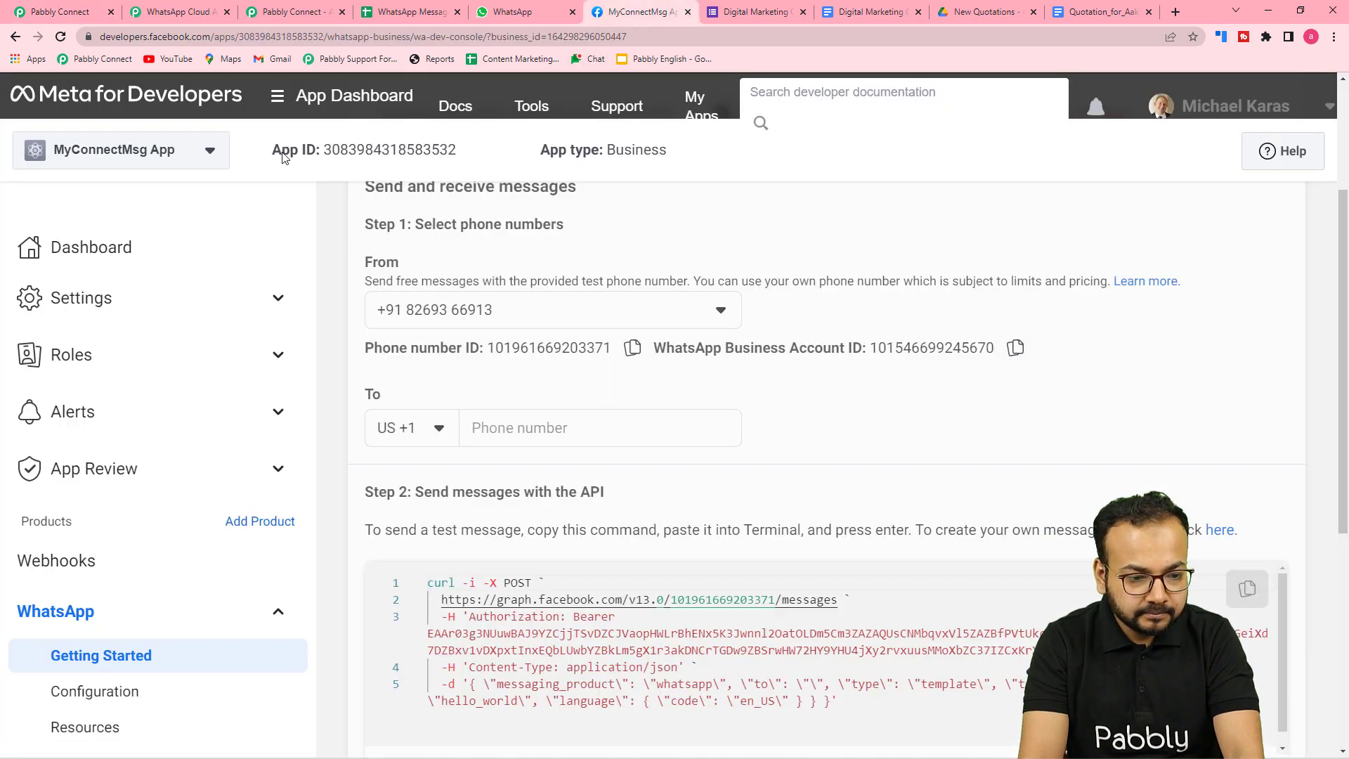
{"action": "left_click", "coordinate": [56, 10]}
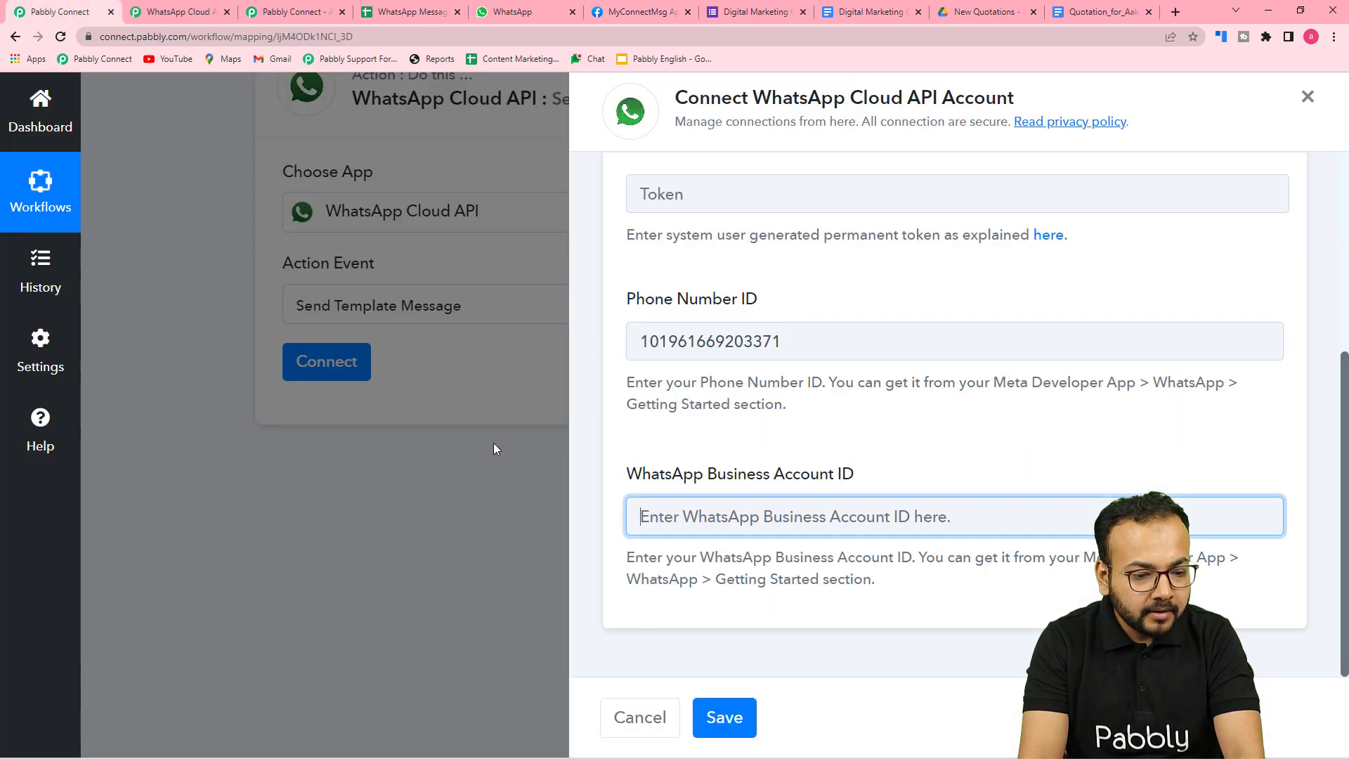
{"action": "right_click", "coordinate": [676, 514]}
{"action": "left_click", "coordinate": [723, 415]}
{"action": "left_click", "coordinate": [808, 457]}
{"action": "scroll", "coordinate": [804, 428], "scroll_direction": "up", "scroll_amount": 3}
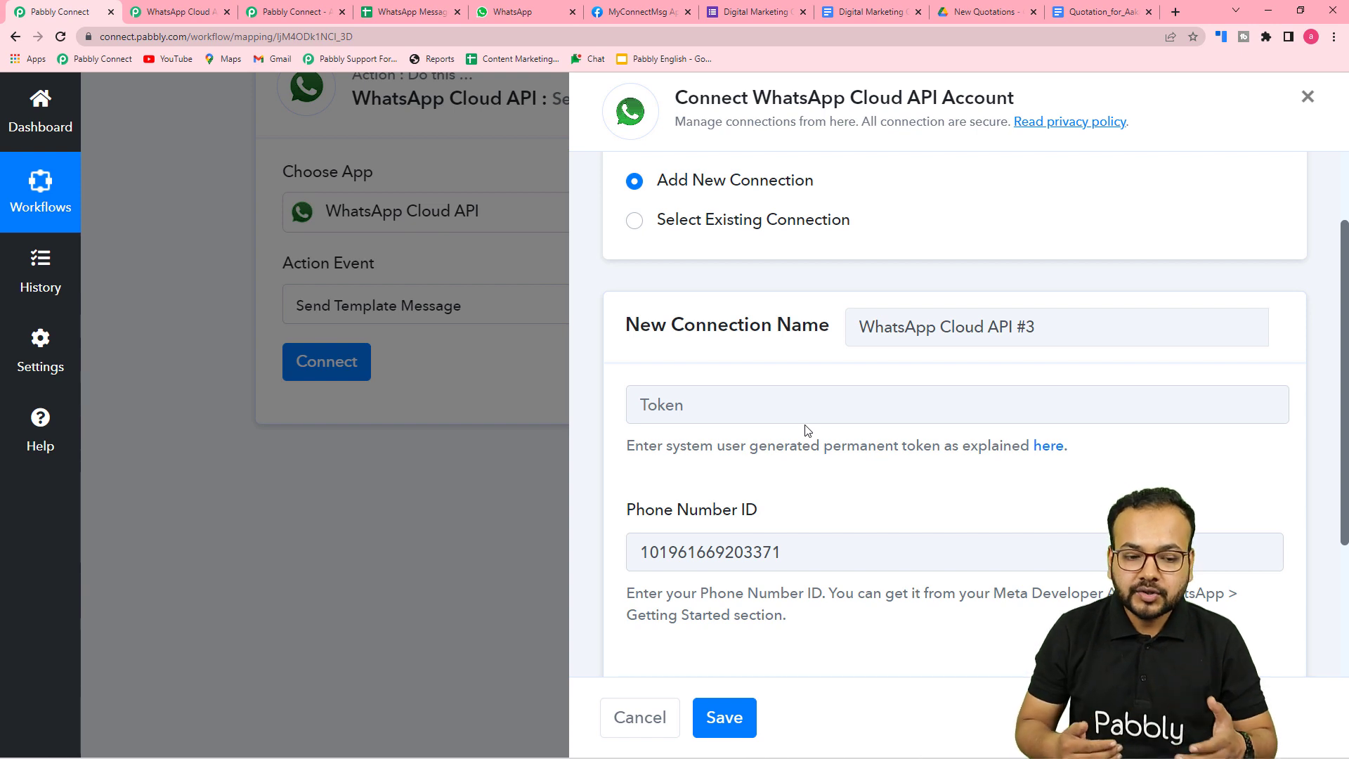
{"action": "scroll", "coordinate": [807, 430], "scroll_direction": "down", "scroll_amount": 3}
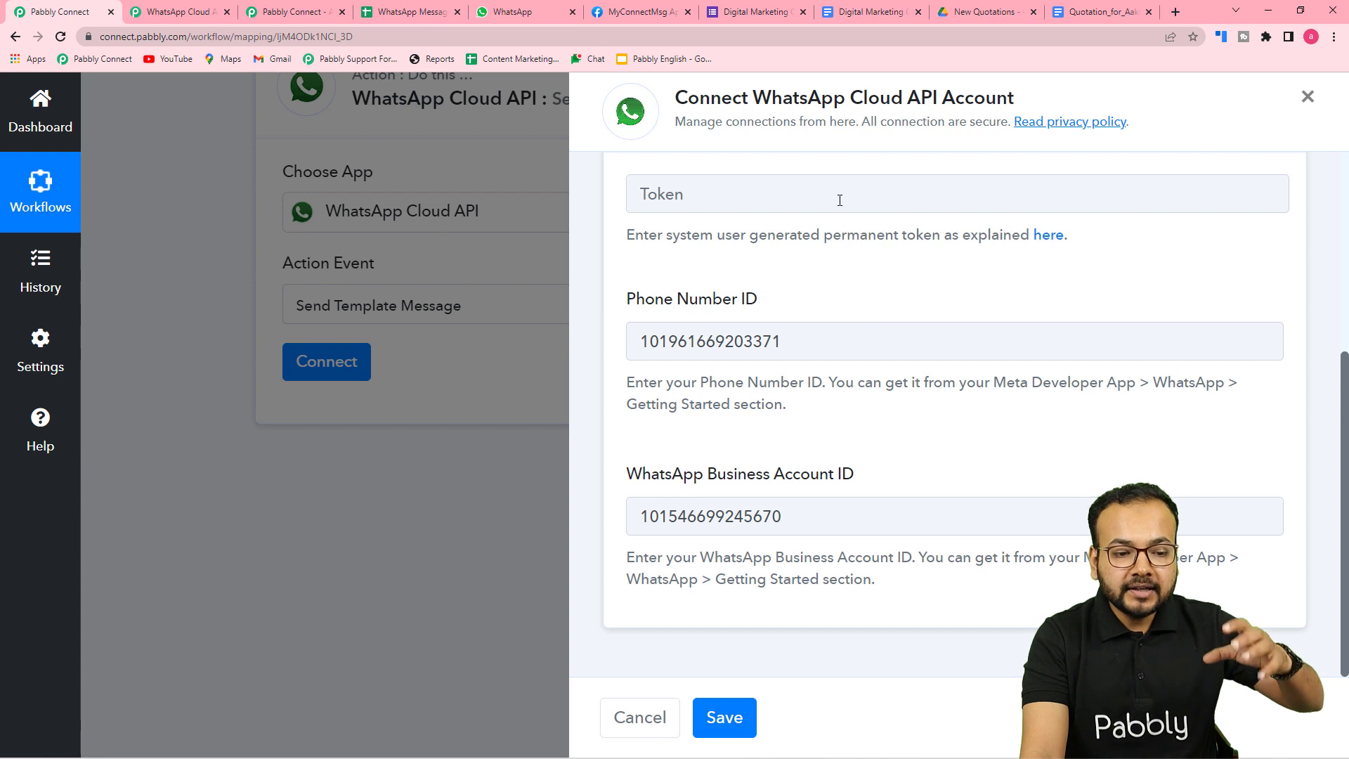
{"action": "scroll", "coordinate": [815, 489], "scroll_direction": "up", "scroll_amount": 2}
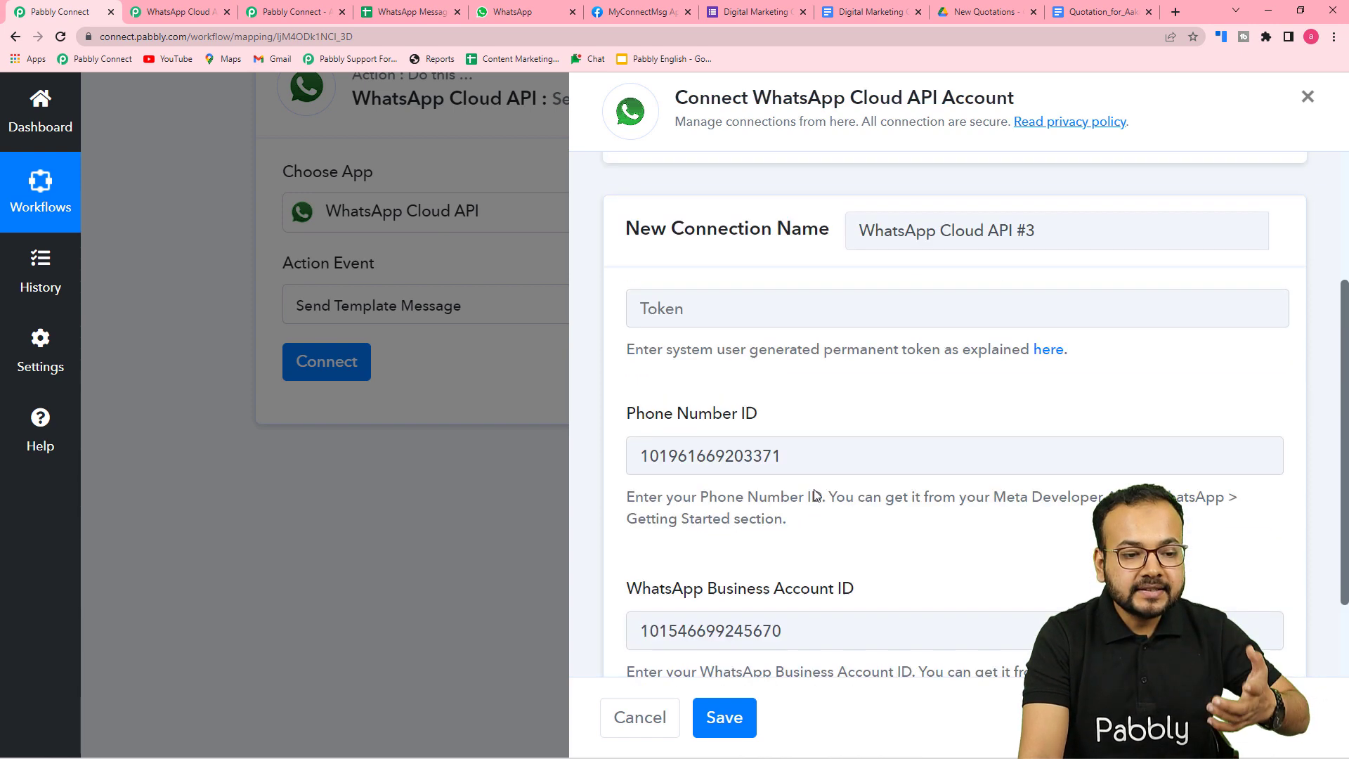
Step: Connect the WhatsApp Cloud API action through the existing connection WhatsApp Cloud API Final instead of a new one
{"action": "scroll", "coordinate": [814, 487], "scroll_direction": "up", "scroll_amount": 3}
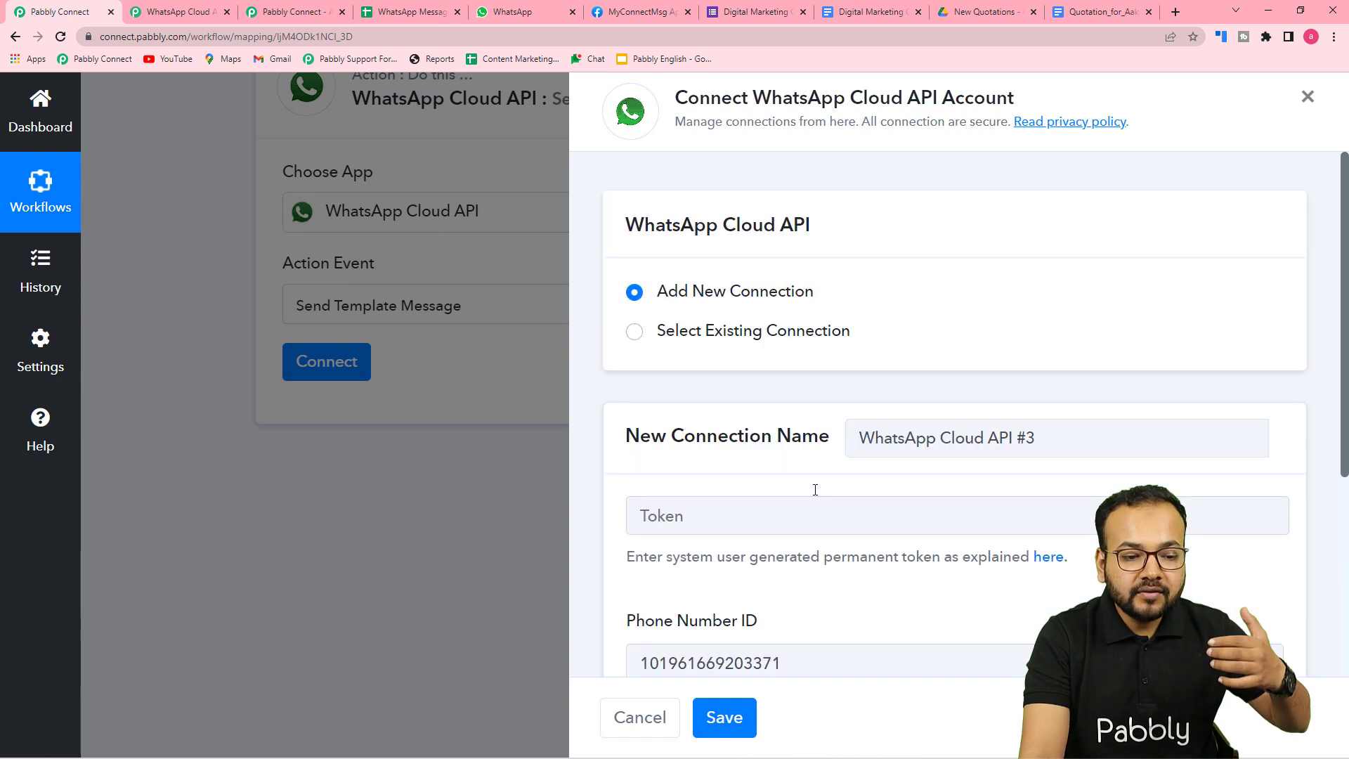
{"action": "left_click", "coordinate": [635, 333]}
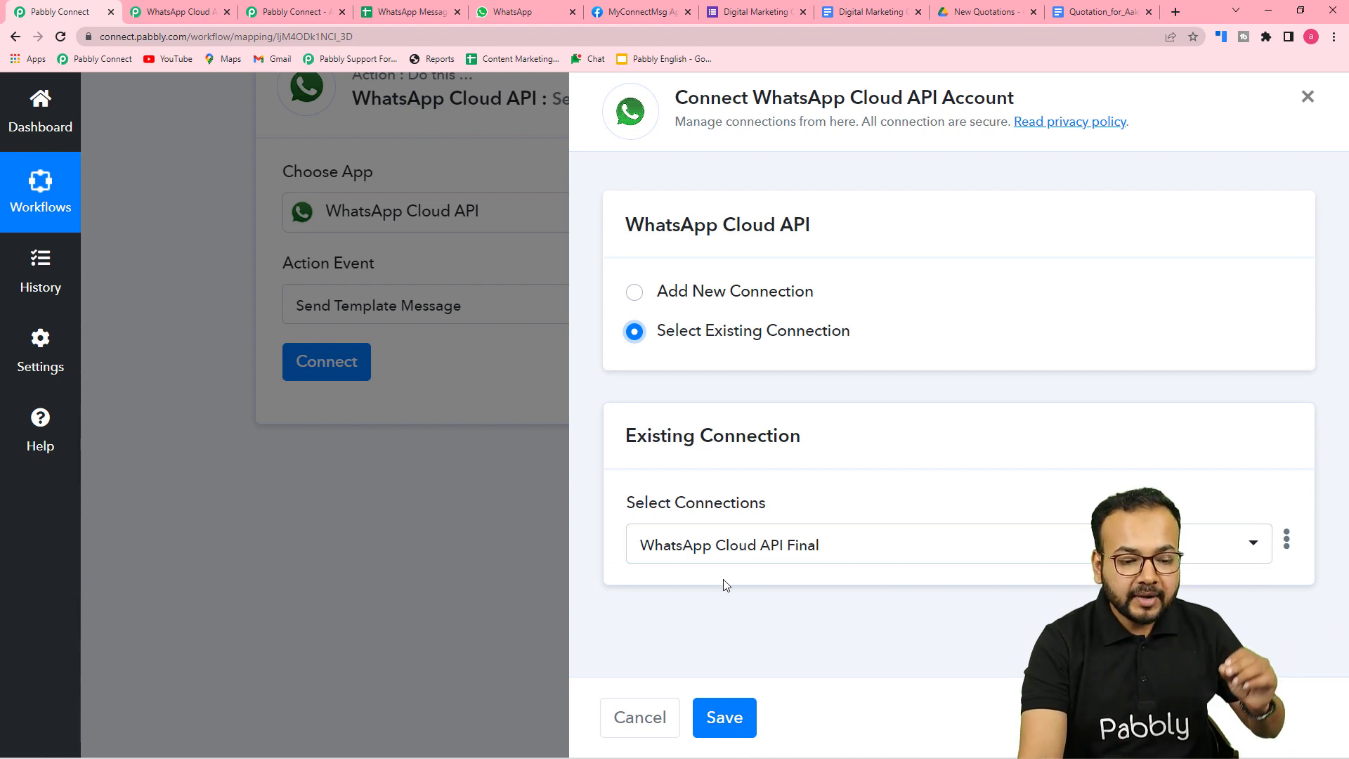
{"action": "left_click", "coordinate": [729, 730]}
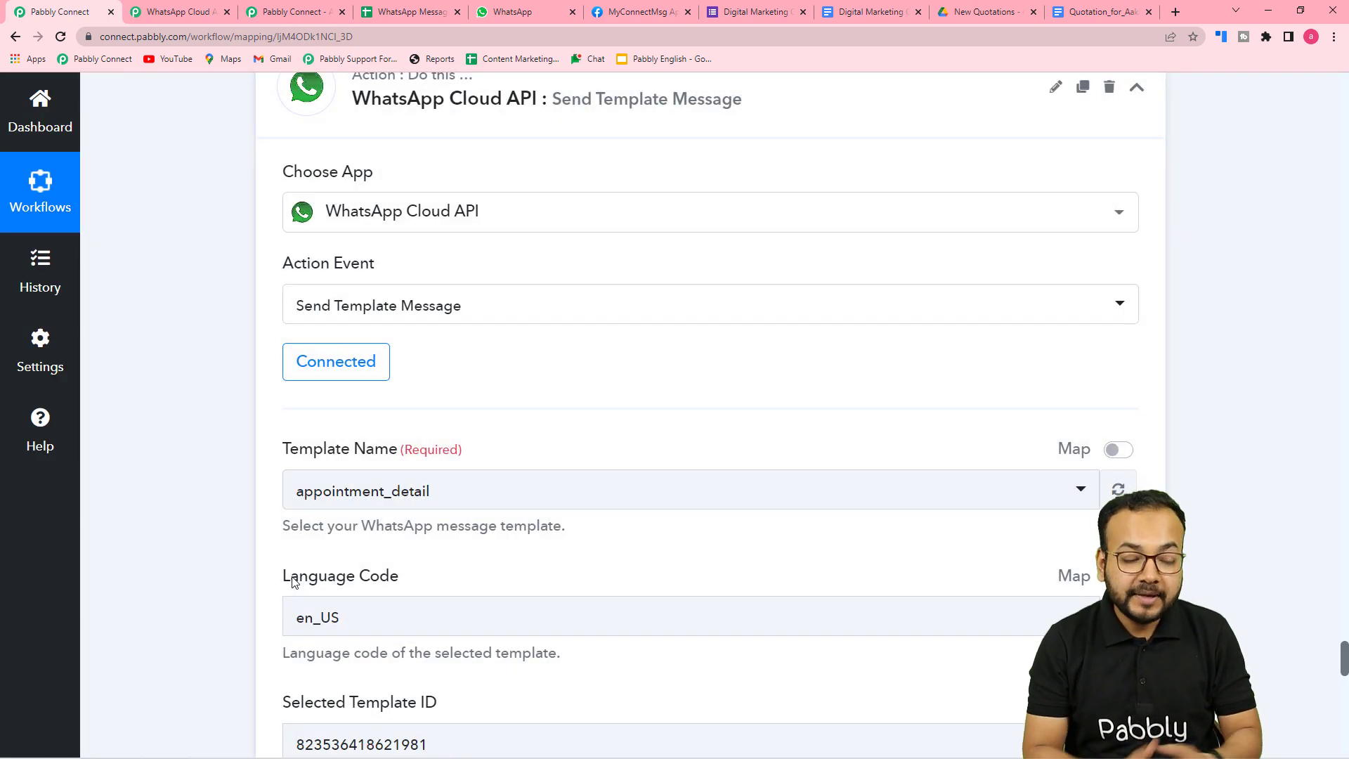
{"action": "scroll", "coordinate": [293, 581], "scroll_direction": "down", "scroll_amount": 4}
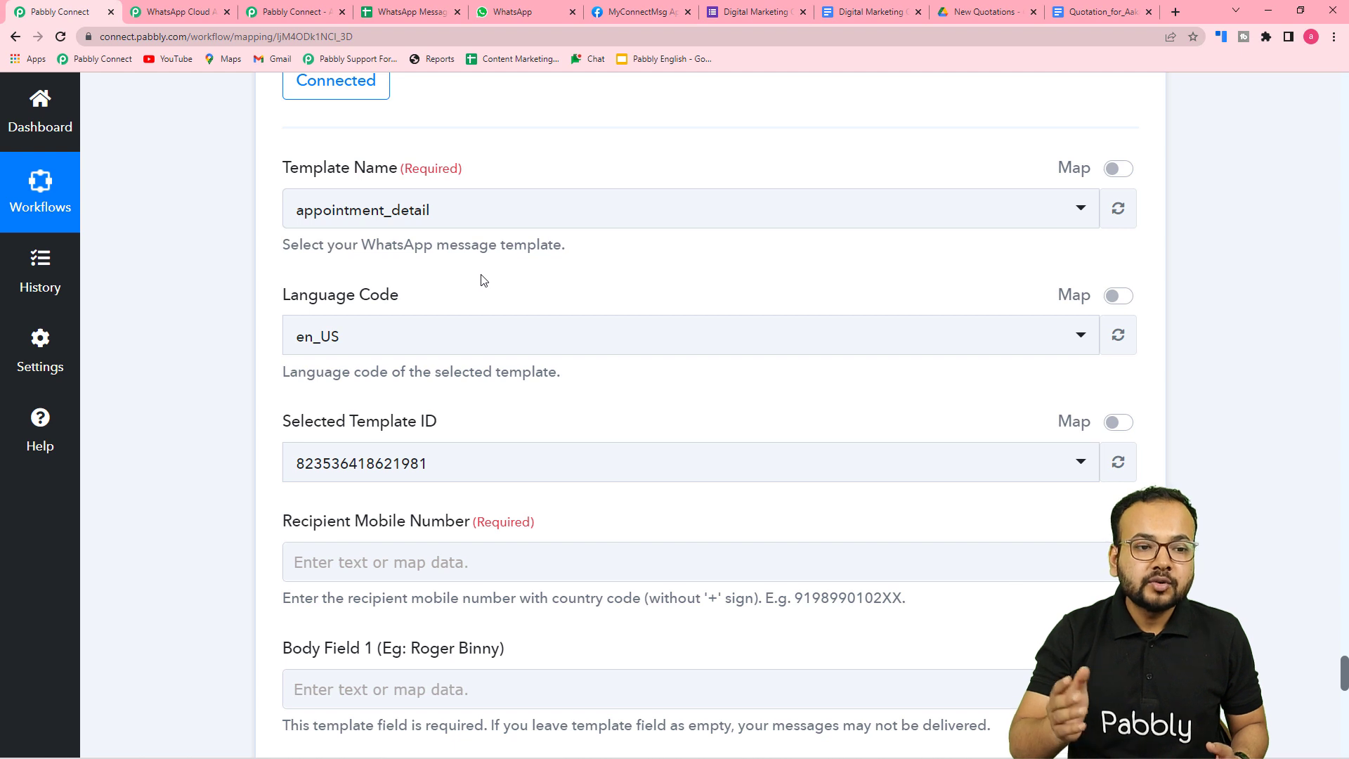
Step: Switch to the Meta for Developers Getting Started page and open the message template manager linked under Step 2
{"action": "left_click", "coordinate": [617, 12]}
{"action": "mouse_move", "coordinate": [617, 106]}
{"action": "scroll", "coordinate": [1062, 376], "scroll_direction": "down", "scroll_amount": 1}
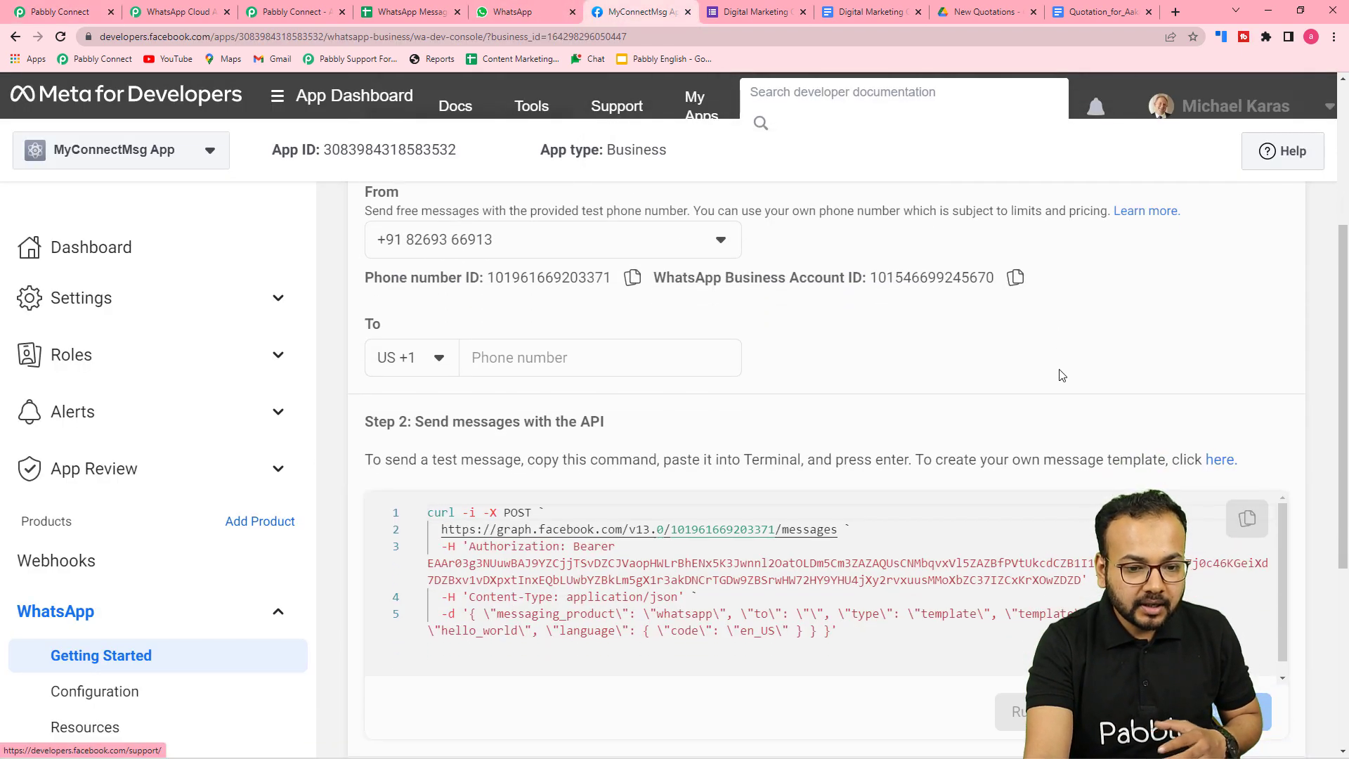
{"action": "scroll", "coordinate": [1062, 375], "scroll_direction": "down", "scroll_amount": 3}
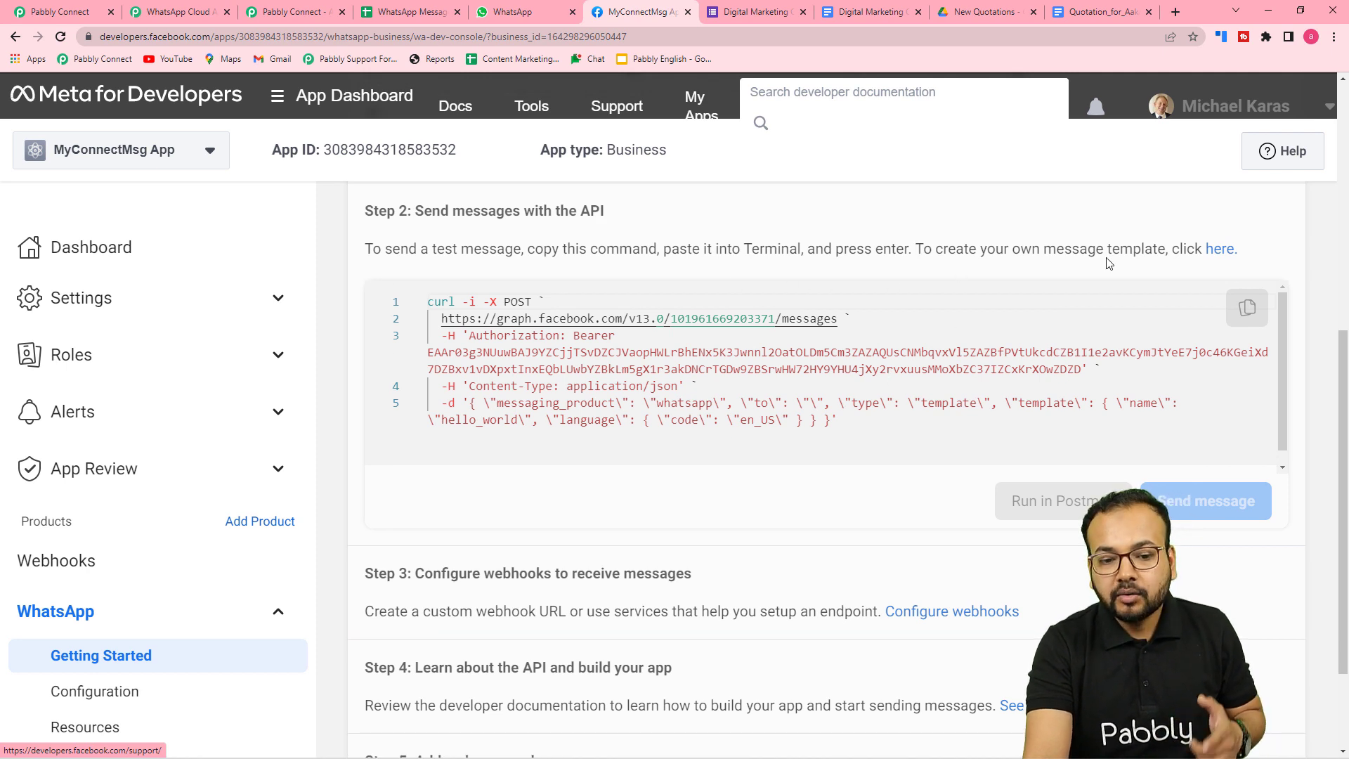
{"action": "left_click", "coordinate": [1220, 249]}
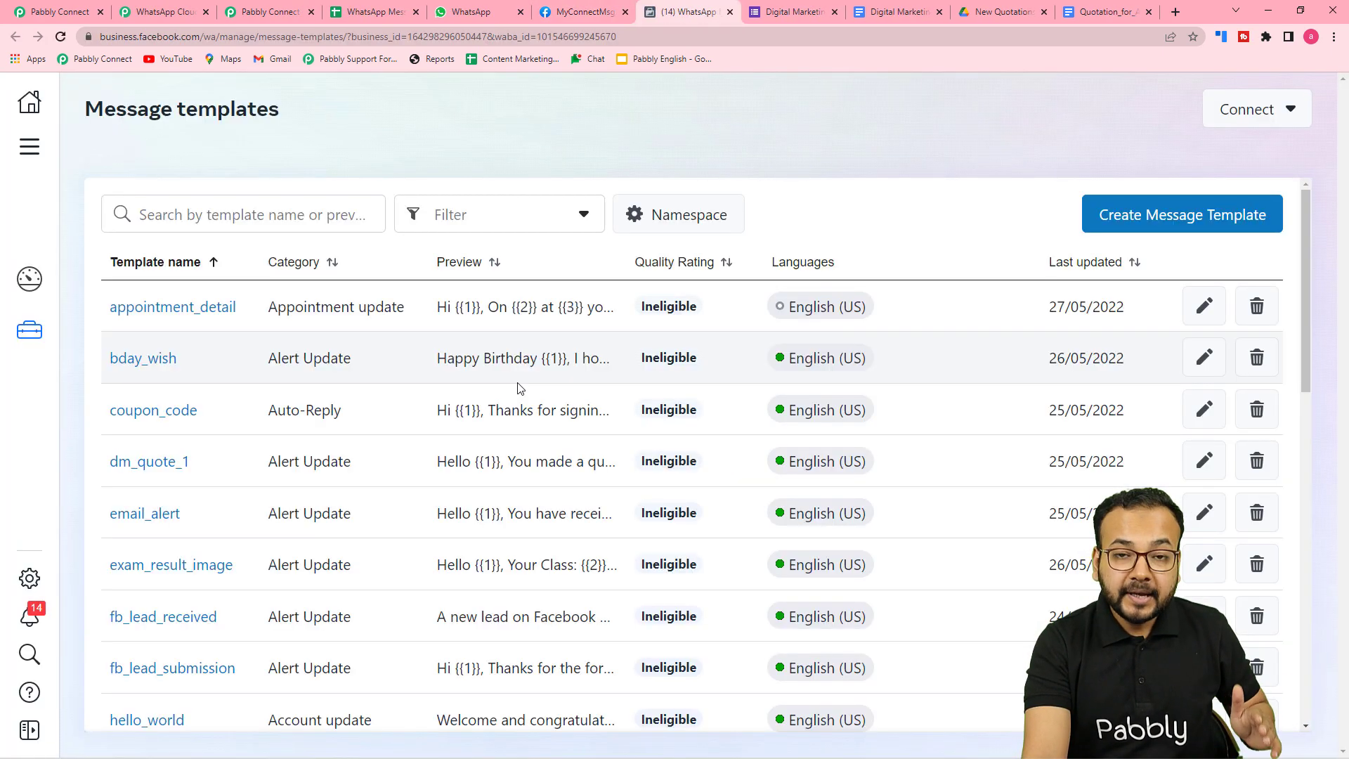
Step: Review the dm_quote_1 template's document header, body text, footer, buttons and preview, and return to the template list
{"action": "scroll", "coordinate": [520, 389], "scroll_direction": "down", "scroll_amount": 1}
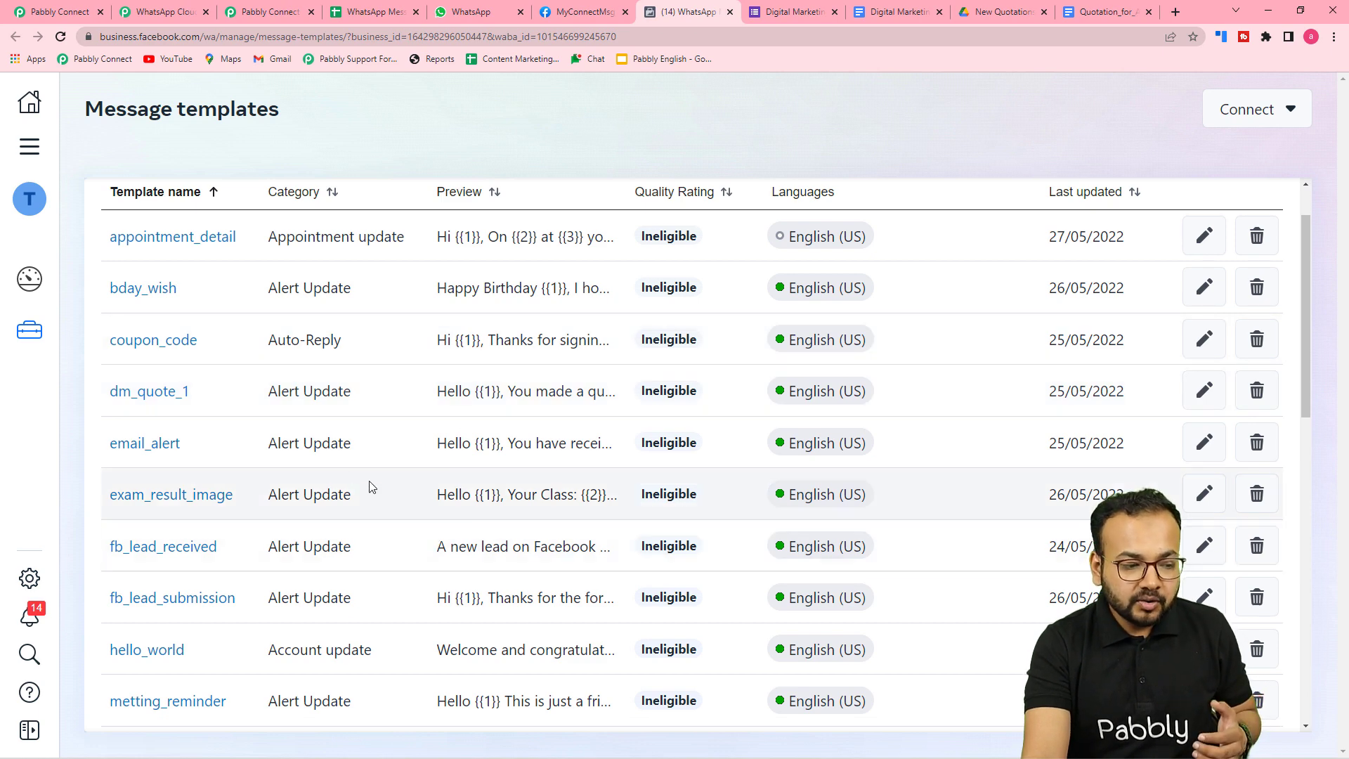
{"action": "left_click", "coordinate": [161, 401]}
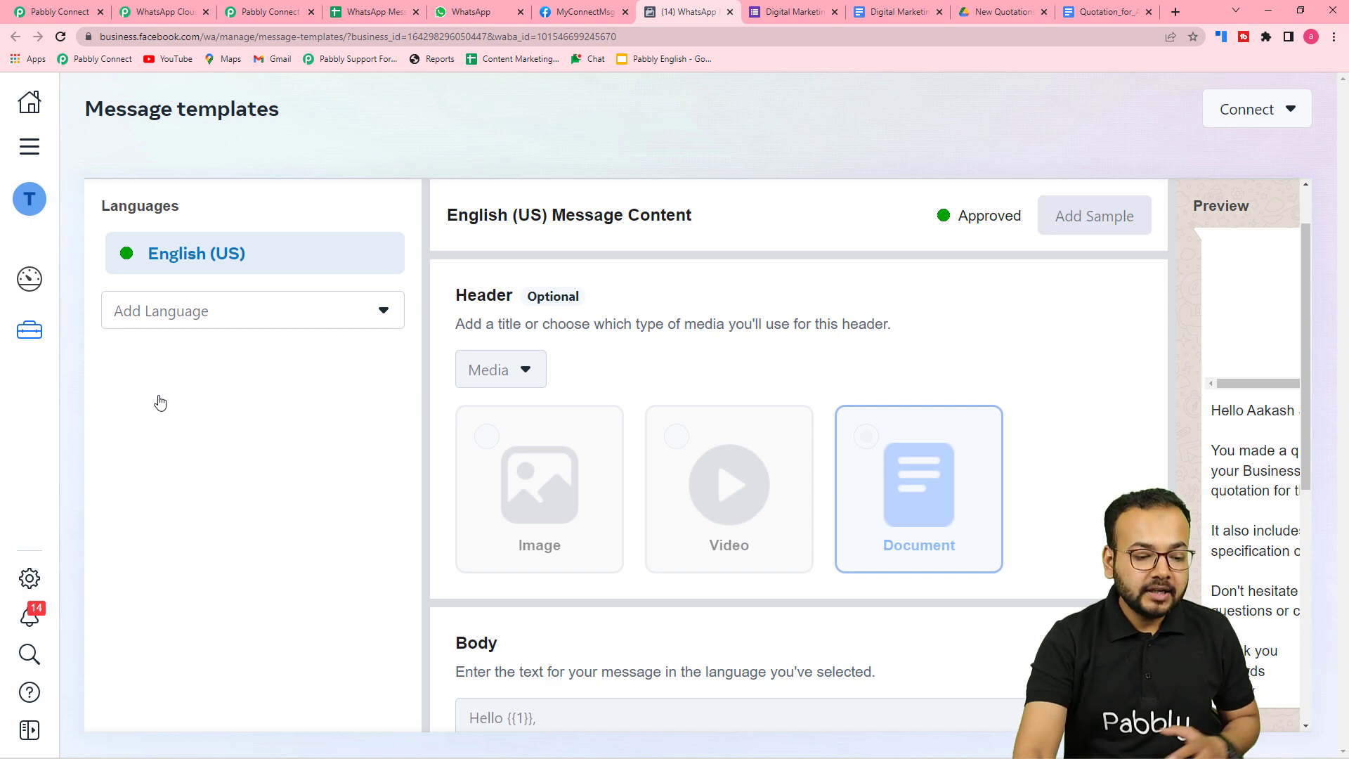
{"action": "scroll", "coordinate": [225, 406], "scroll_direction": "down", "scroll_amount": 4}
{"action": "scroll", "coordinate": [419, 599], "scroll_direction": "down", "scroll_amount": 3}
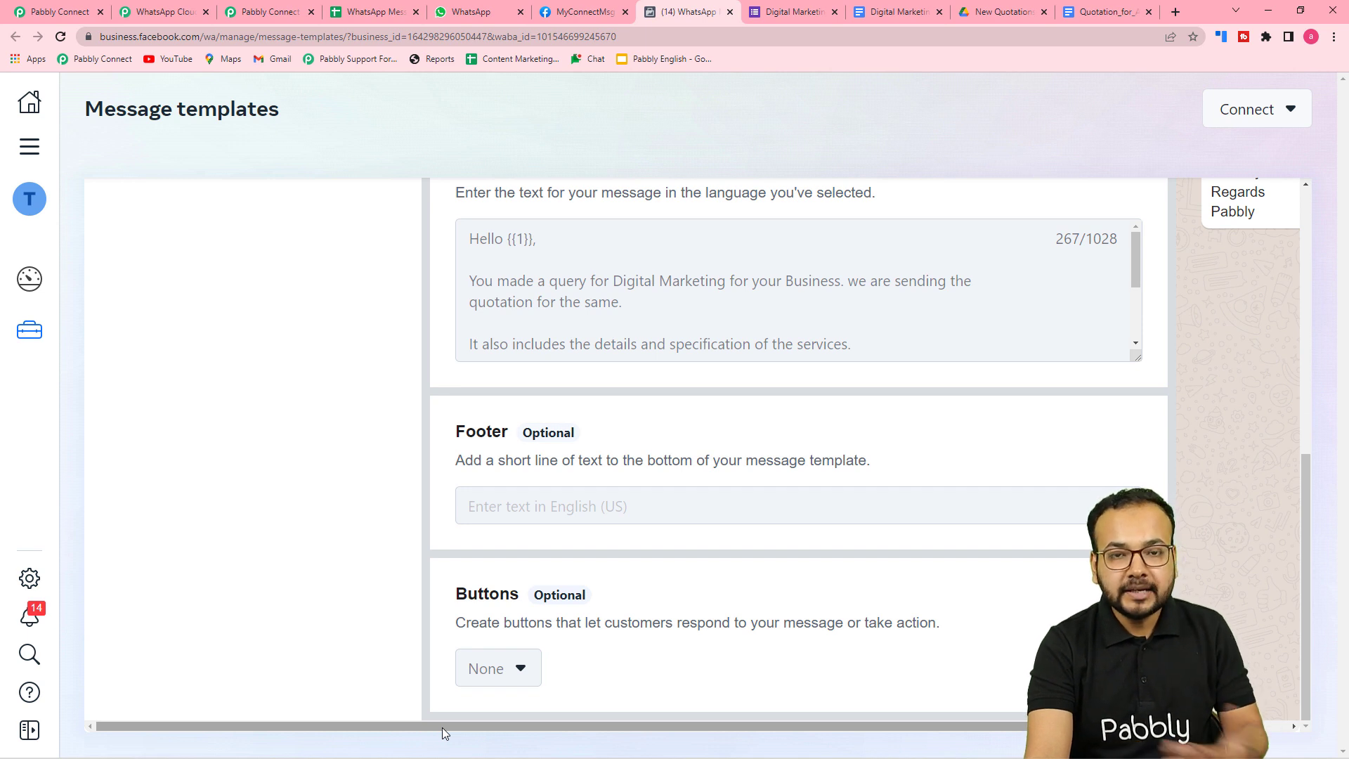
{"action": "left_click_drag", "start_coordinate": [446, 726], "coordinate": [693, 750]}
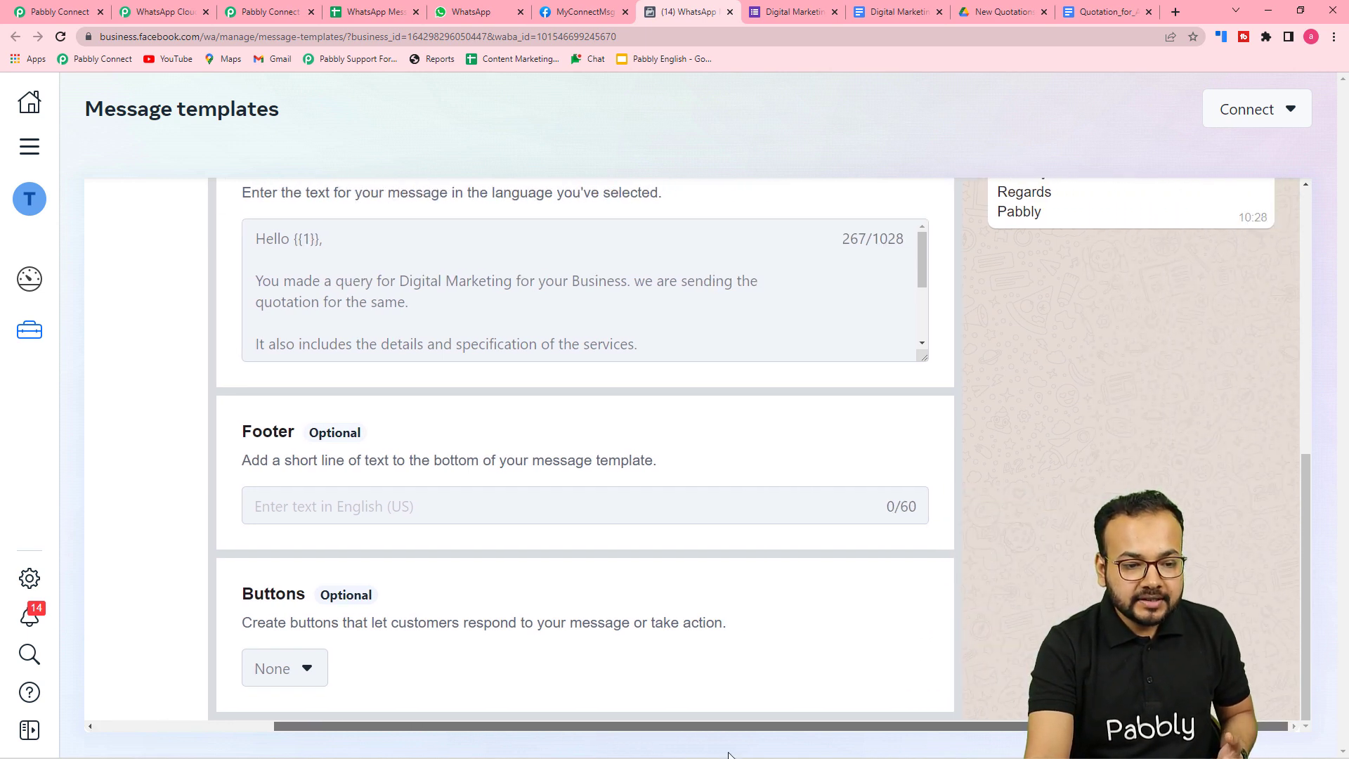
{"action": "scroll", "coordinate": [1009, 640], "scroll_direction": "up", "scroll_amount": 8}
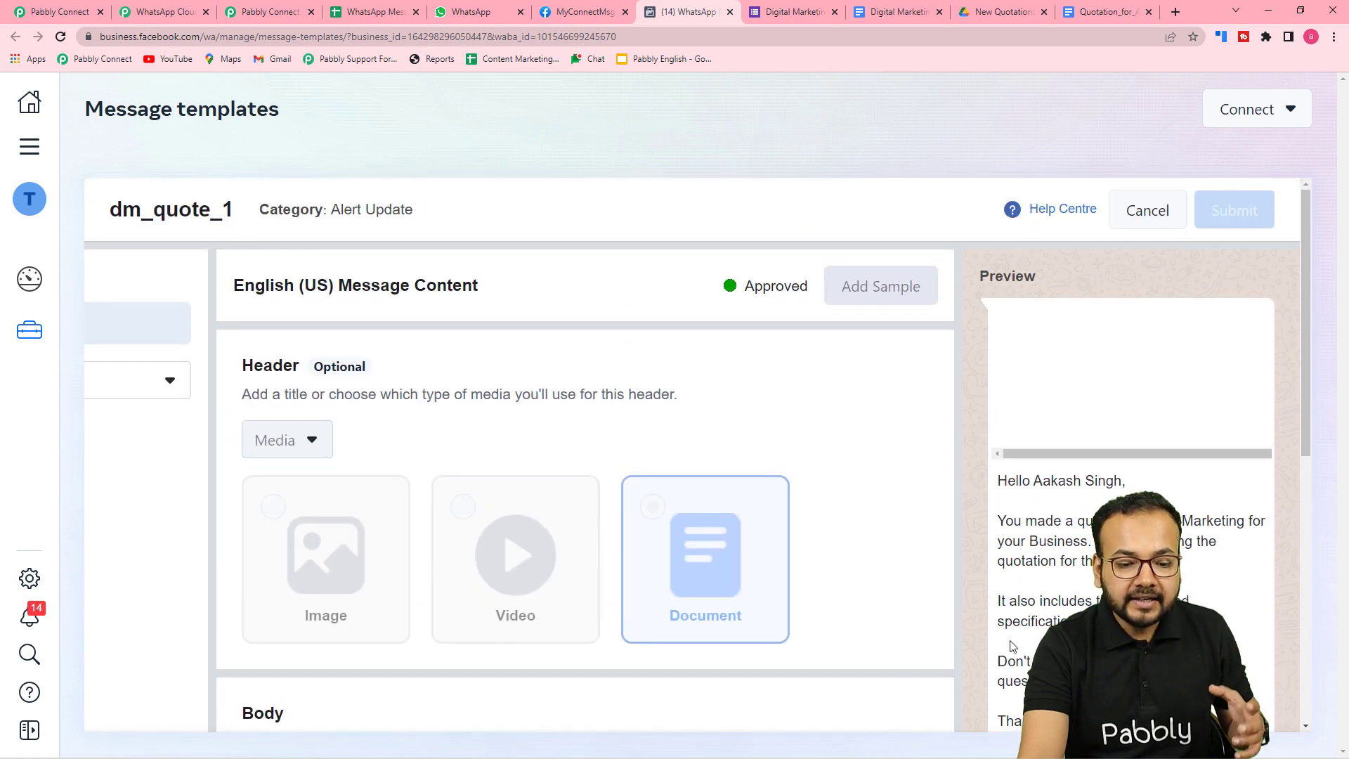
{"action": "scroll", "coordinate": [1059, 609], "scroll_direction": "down", "scroll_amount": 1}
{"action": "scroll", "coordinate": [1059, 609], "scroll_direction": "down", "scroll_amount": 1}
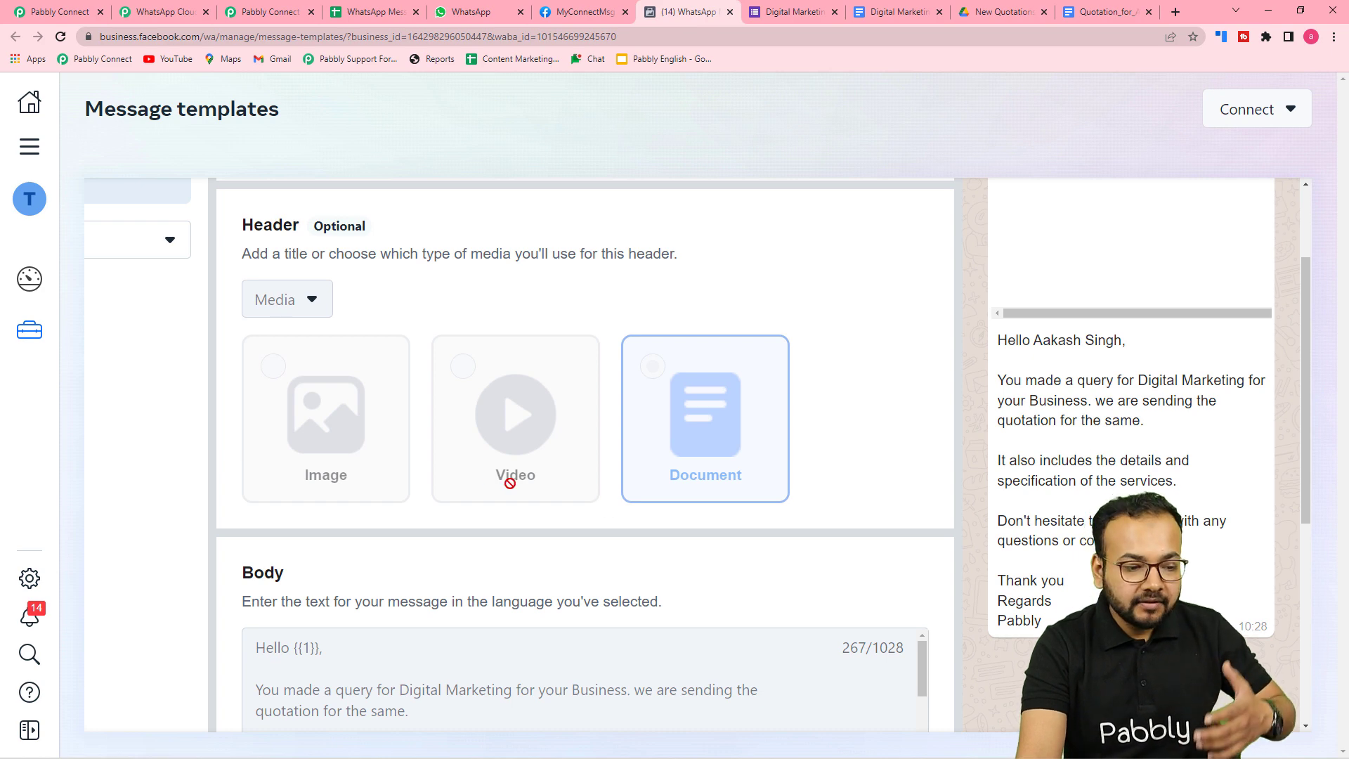
{"action": "scroll", "coordinate": [435, 589], "scroll_direction": "down", "scroll_amount": 3}
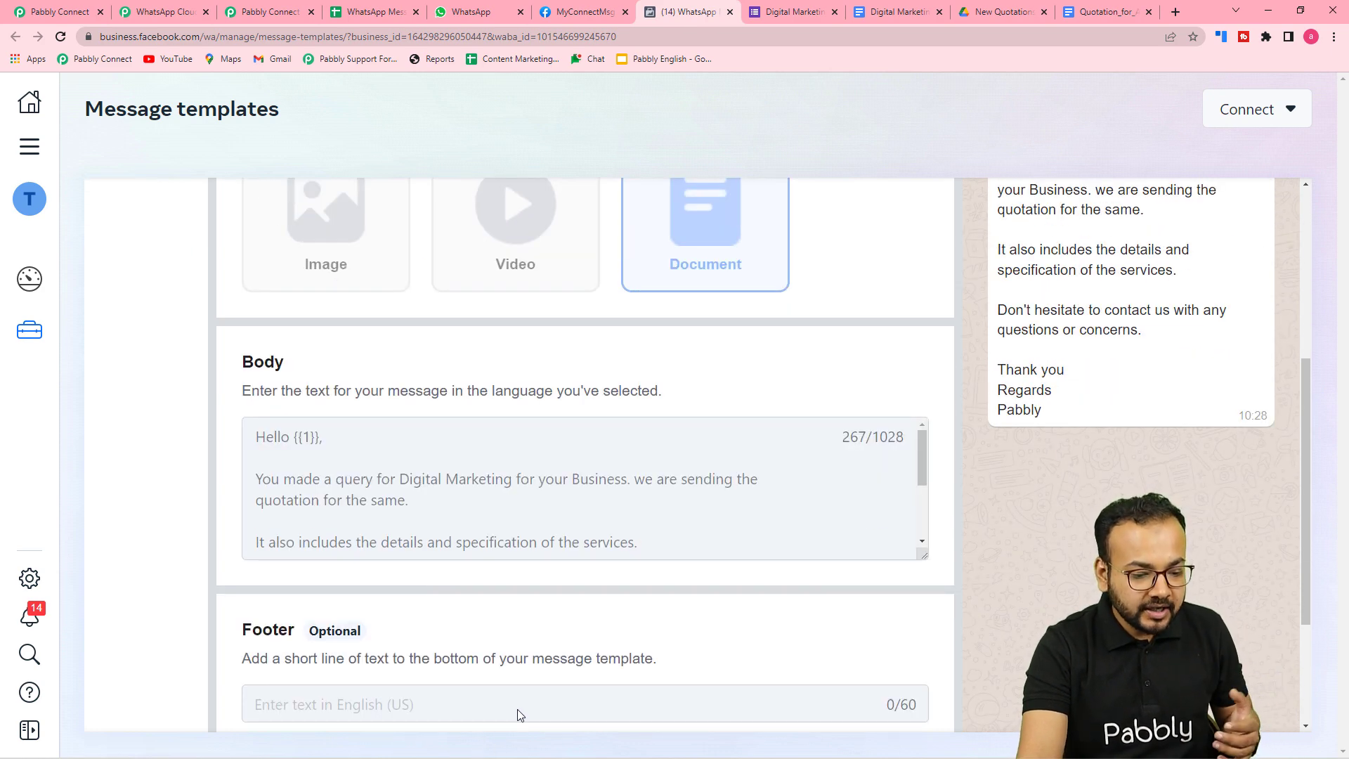
{"action": "scroll", "coordinate": [602, 686], "scroll_direction": "down", "scroll_amount": 3}
{"action": "scroll", "coordinate": [690, 634], "scroll_direction": "up", "scroll_amount": 2}
{"action": "scroll", "coordinate": [689, 626], "scroll_direction": "down", "scroll_amount": 2}
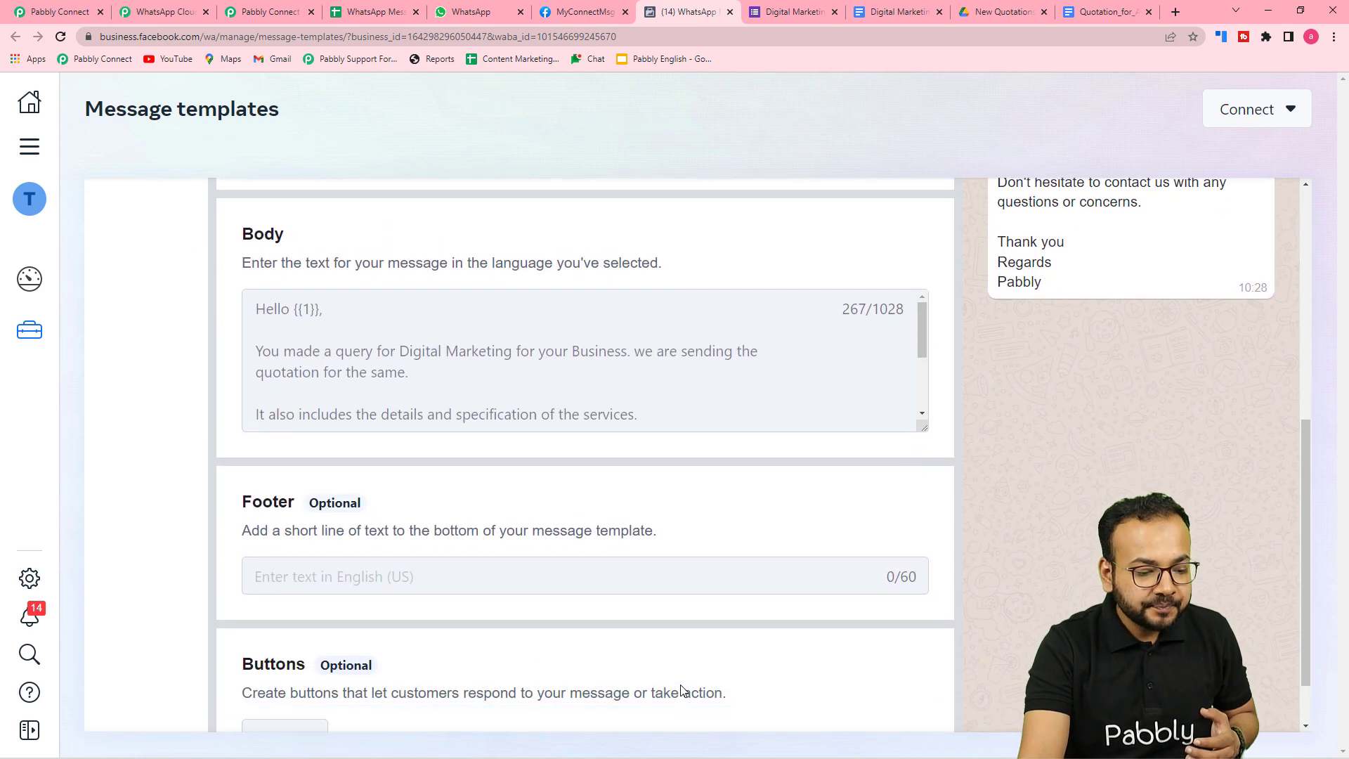
{"action": "left_click_drag", "start_coordinate": [517, 723], "coordinate": [381, 723]}
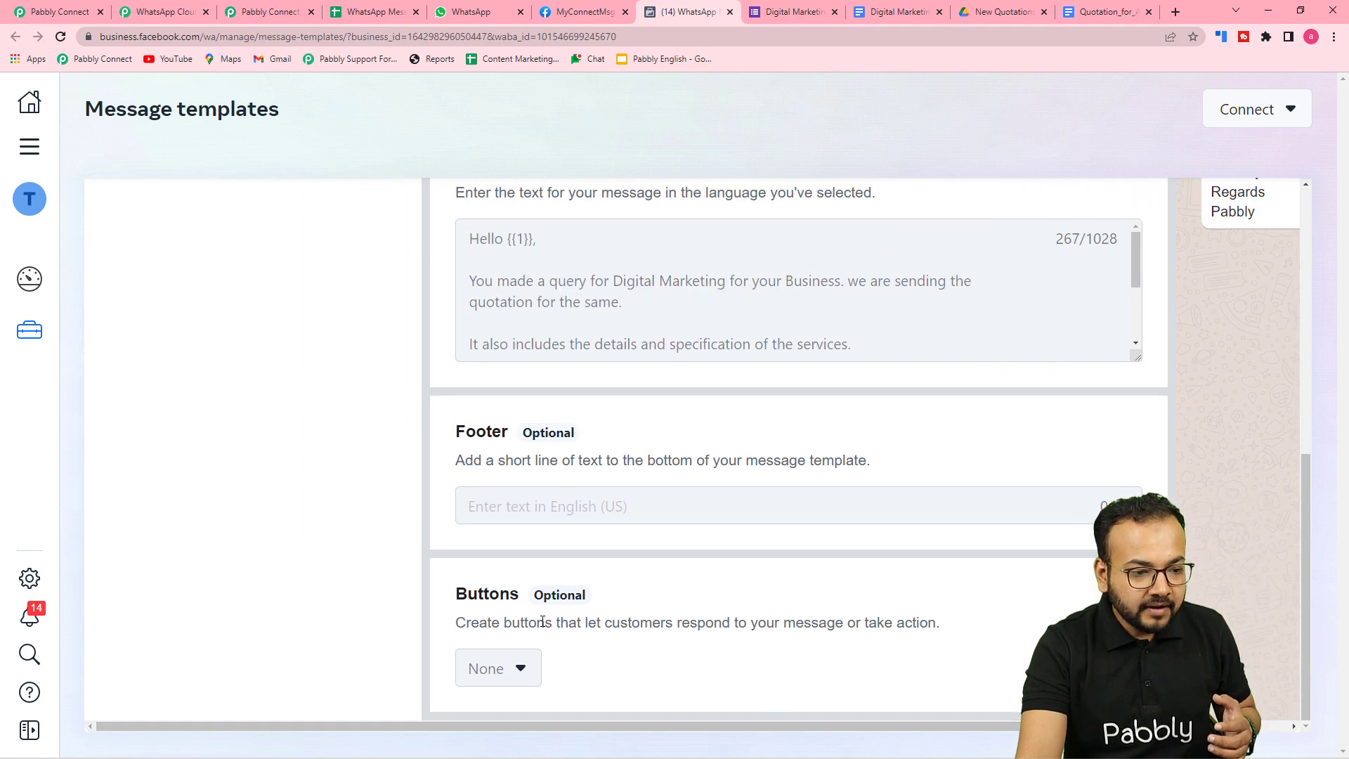
{"action": "scroll", "coordinate": [541, 625], "scroll_direction": "up", "scroll_amount": 6}
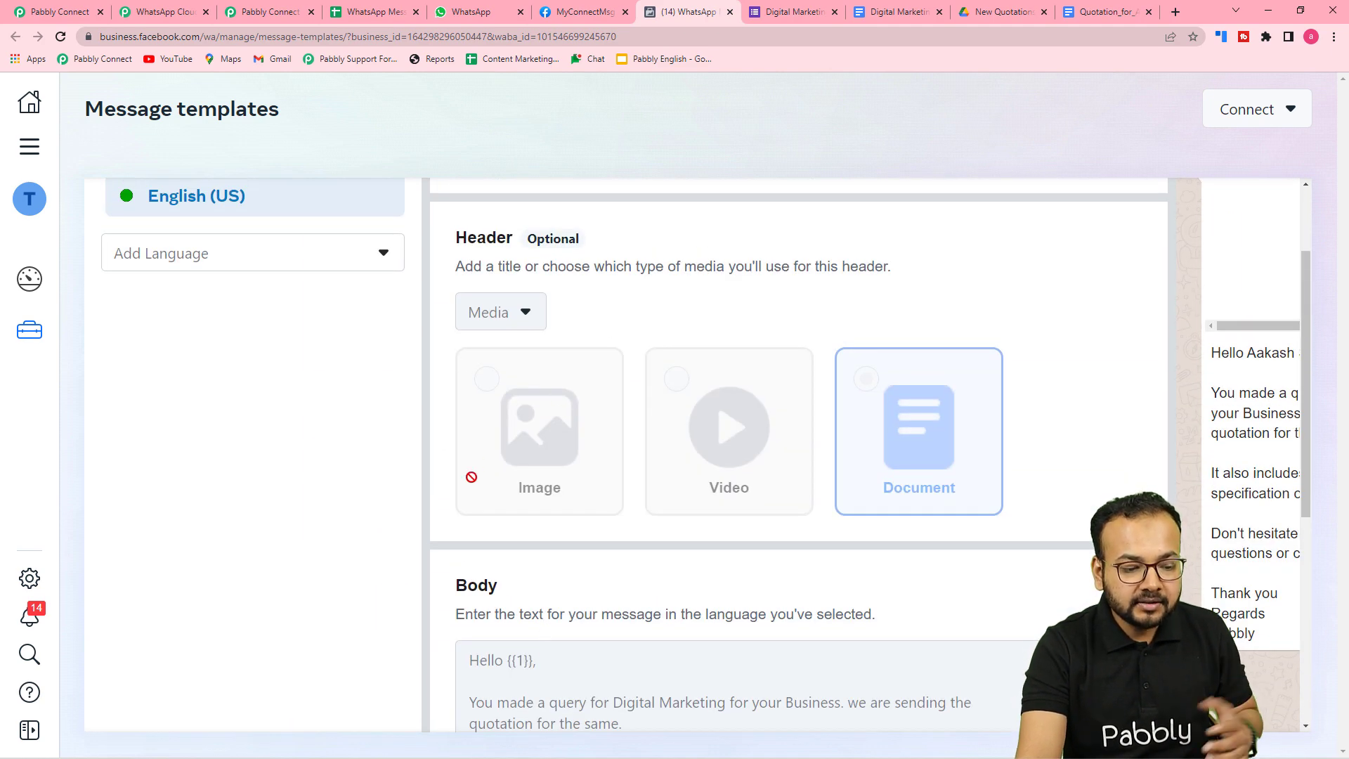
{"action": "scroll", "coordinate": [471, 477], "scroll_direction": "down", "scroll_amount": 5}
{"action": "scroll", "coordinate": [562, 477], "scroll_direction": "down", "scroll_amount": 1}
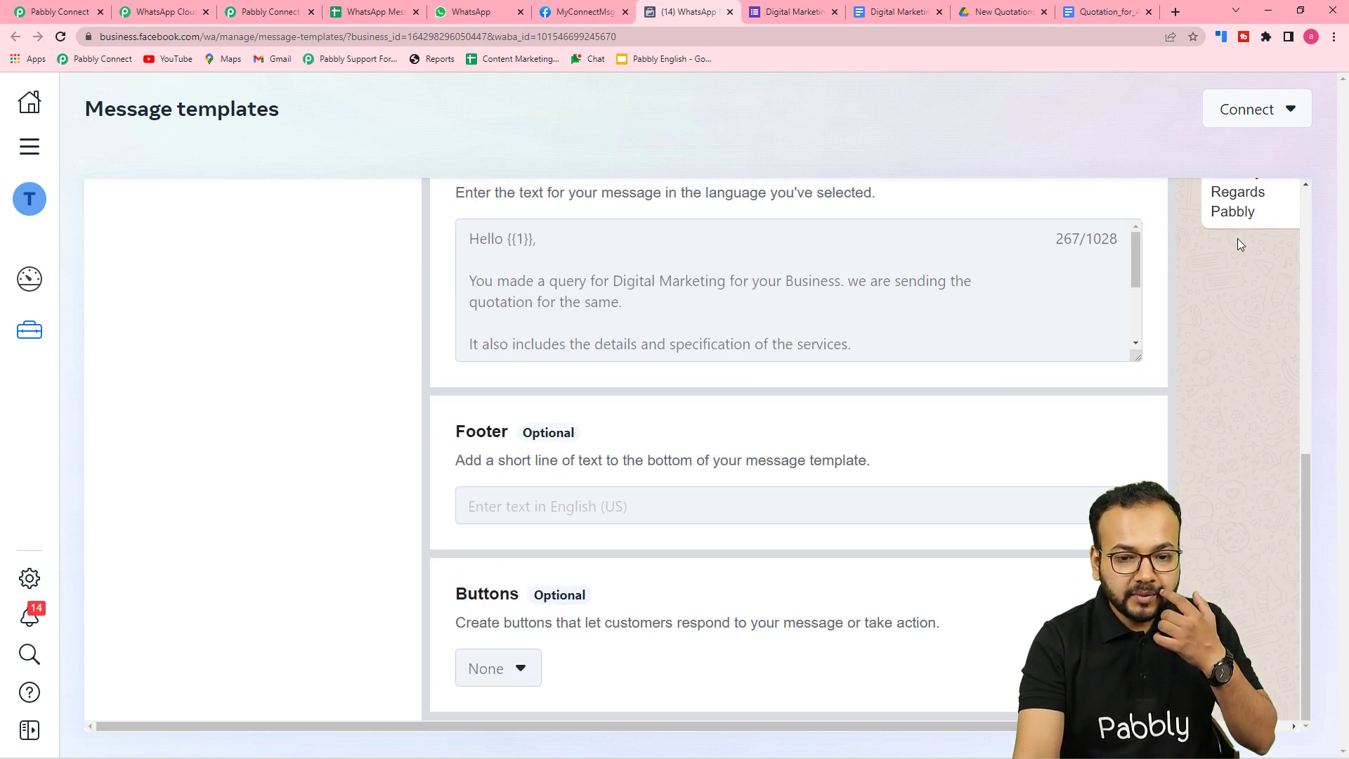
{"action": "scroll", "coordinate": [1177, 335], "scroll_direction": "up", "scroll_amount": 8}
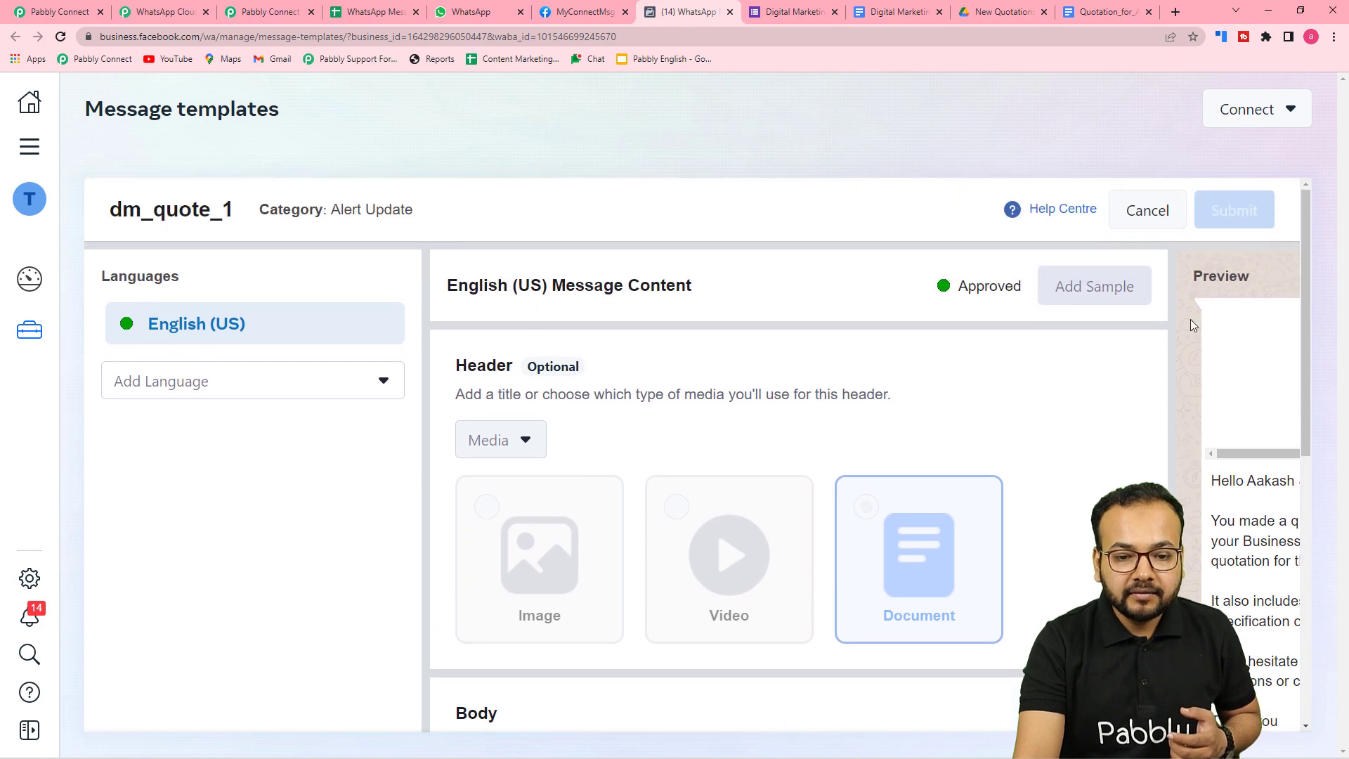
{"action": "left_click", "coordinate": [1168, 213]}
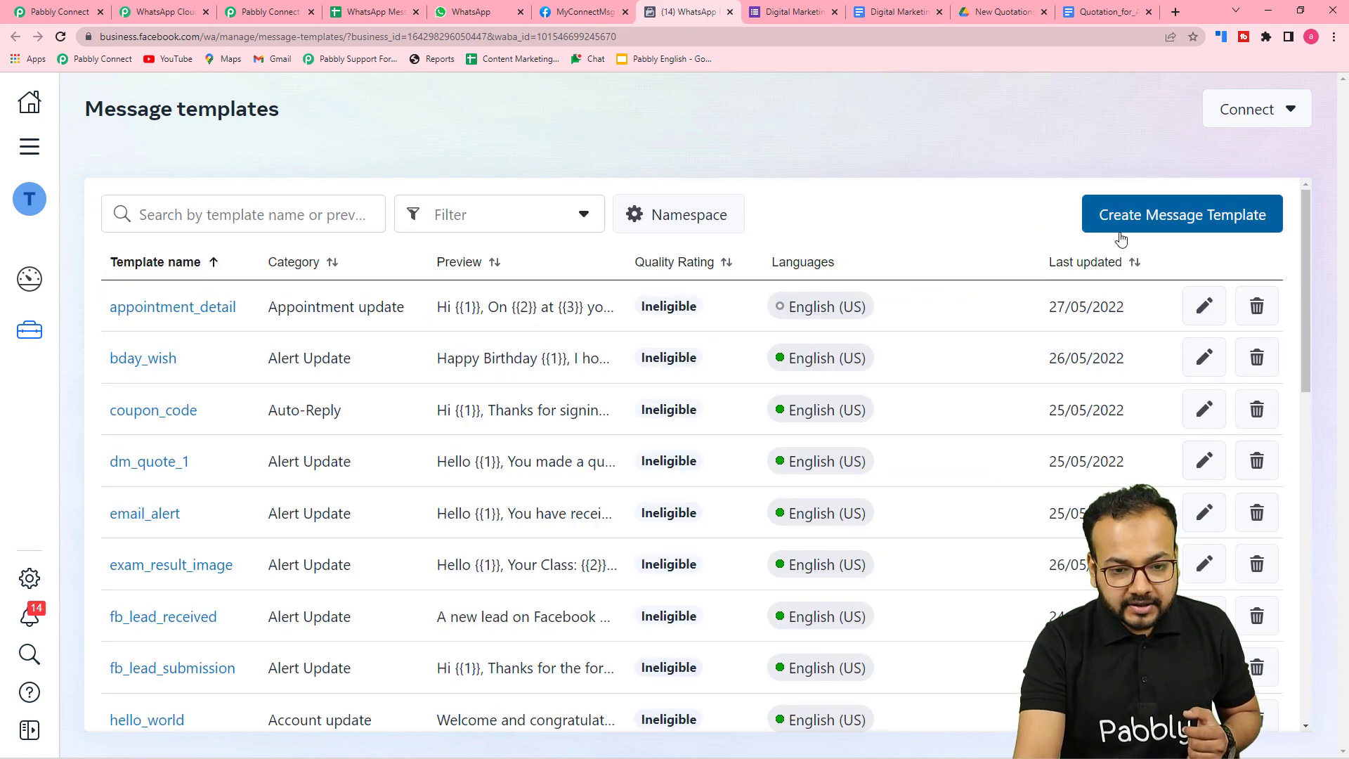
Step: Start a new message template and choose Auto-Reply as its category
{"action": "left_click", "coordinate": [1162, 215]}
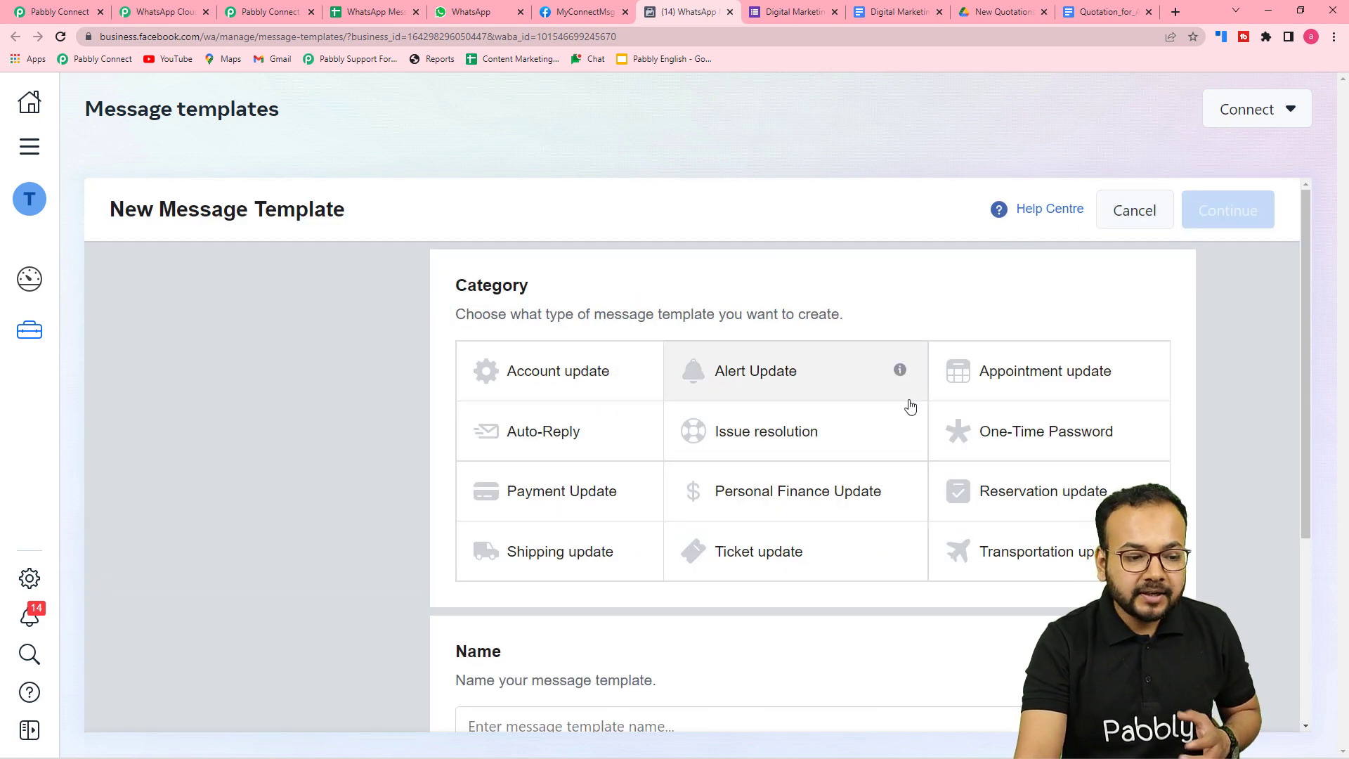
{"action": "scroll", "coordinate": [885, 413], "scroll_direction": "down", "scroll_amount": 1}
{"action": "mouse_move", "coordinate": [638, 418]}
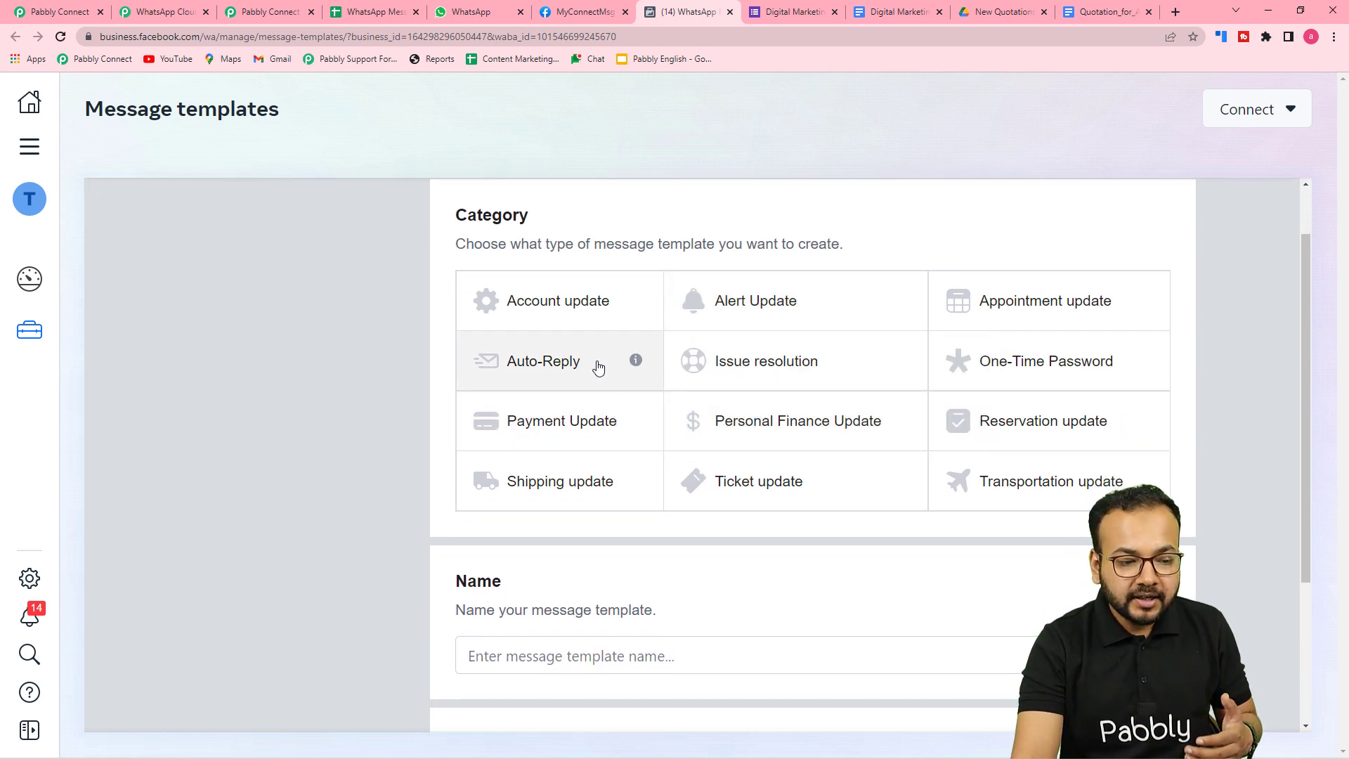
{"action": "left_click", "coordinate": [559, 380]}
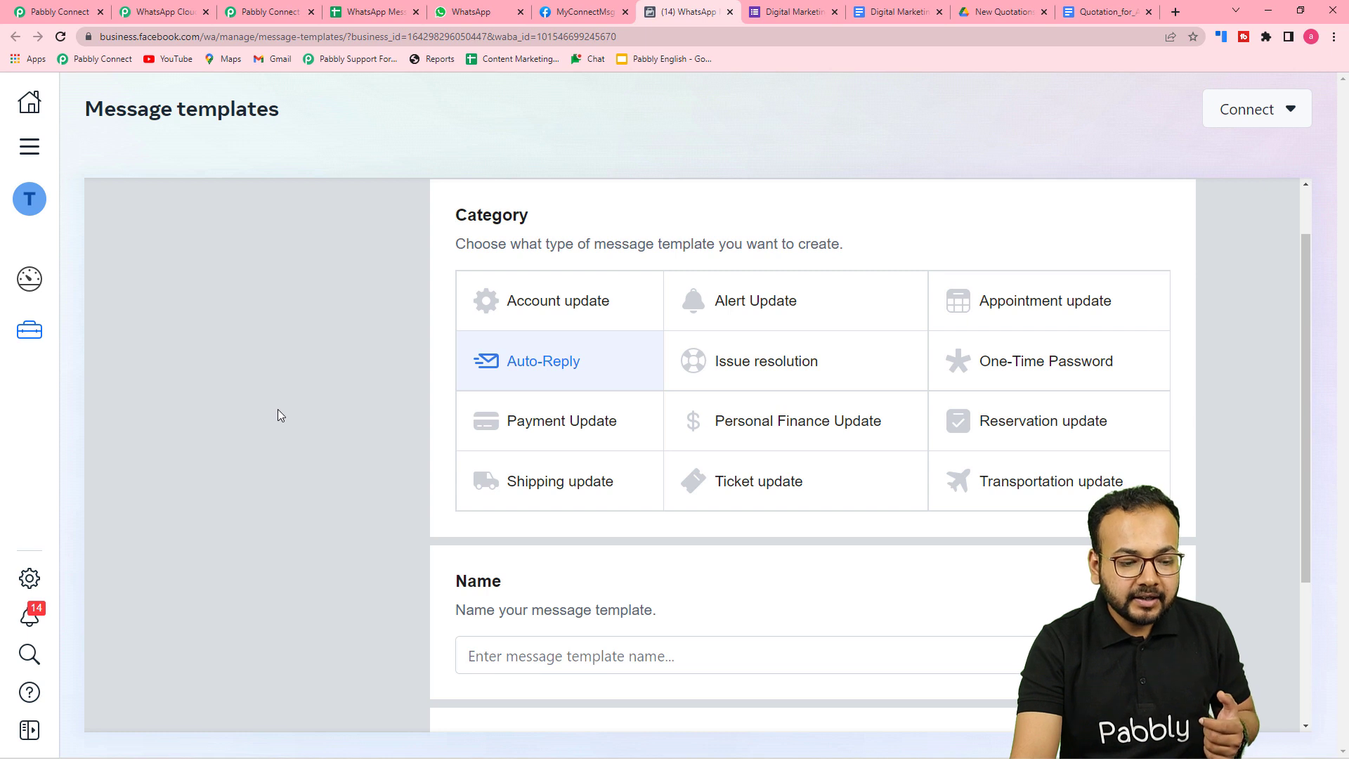
Step: Name the message template "name", select English (US) as its language, and continue to the message content
{"action": "scroll", "coordinate": [277, 411], "scroll_direction": "down", "scroll_amount": 3}
{"action": "left_click", "coordinate": [592, 442]}
{"action": "type", "text": "name"}
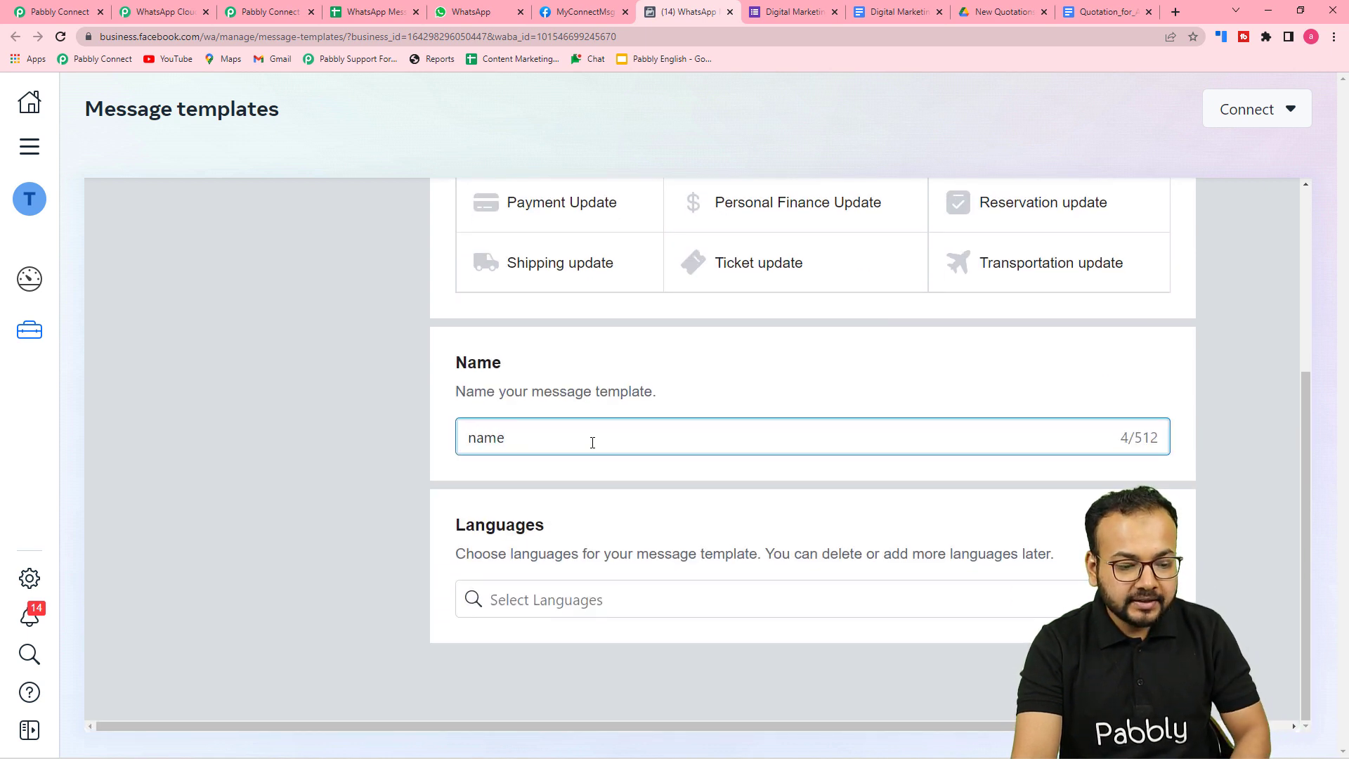
{"action": "left_click", "coordinate": [555, 597]}
{"action": "type", "text": "eng"}
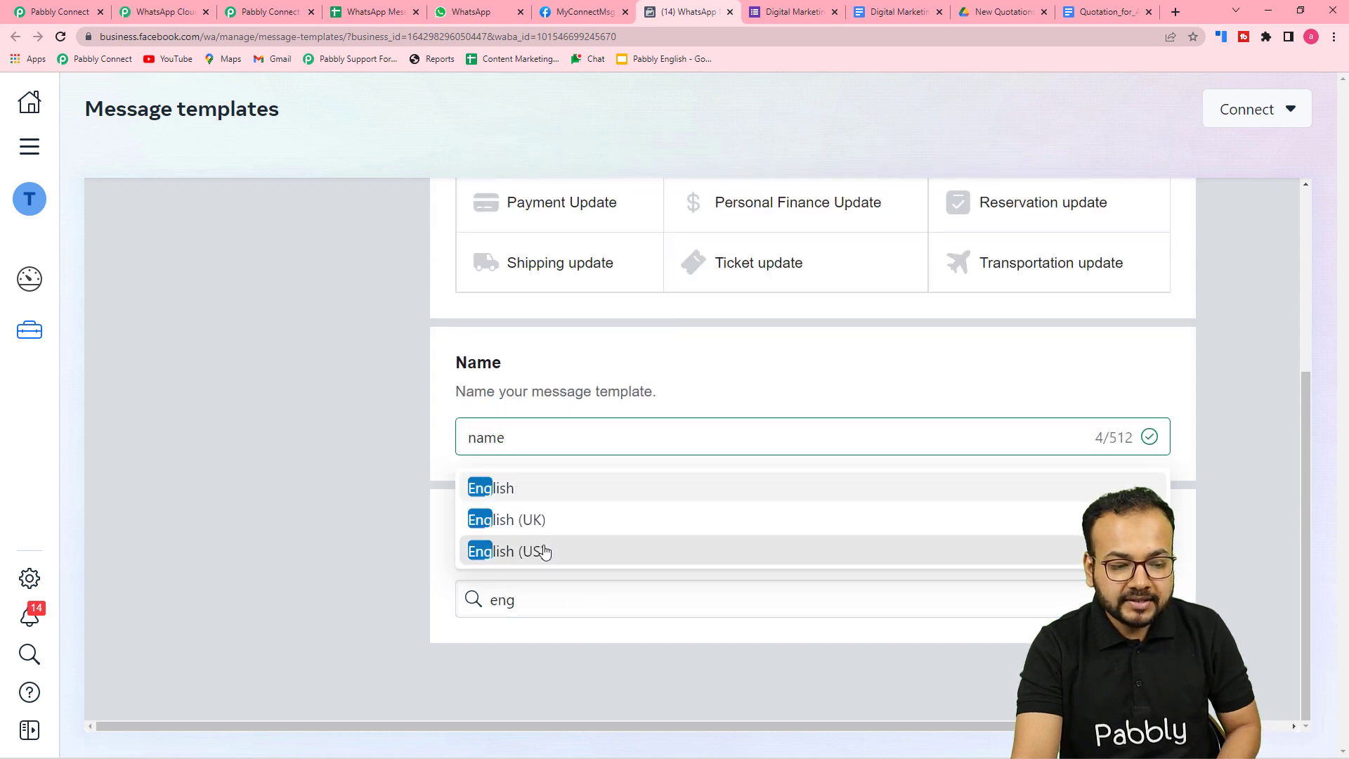
{"action": "left_click", "coordinate": [539, 551]}
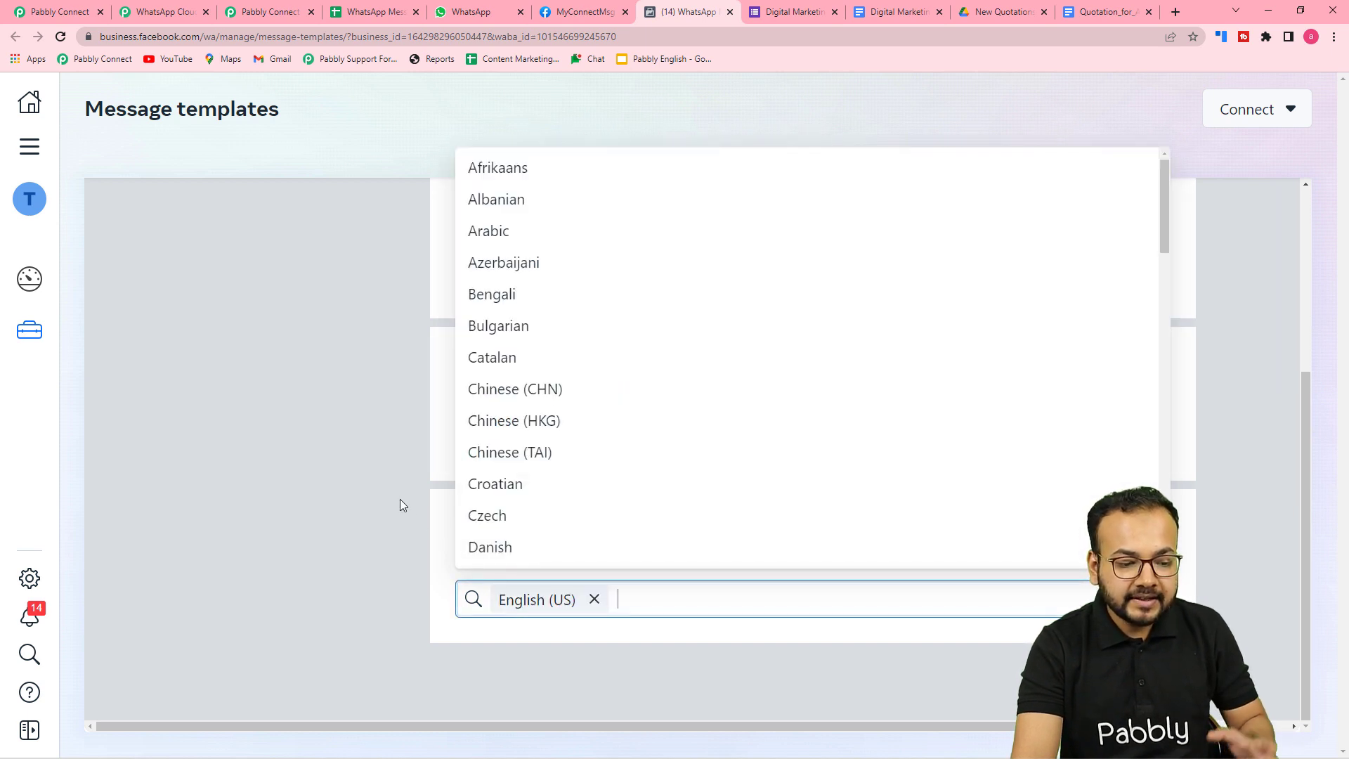
{"action": "left_click", "coordinate": [399, 499]}
{"action": "scroll", "coordinate": [1207, 369], "scroll_direction": "up", "scroll_amount": 4}
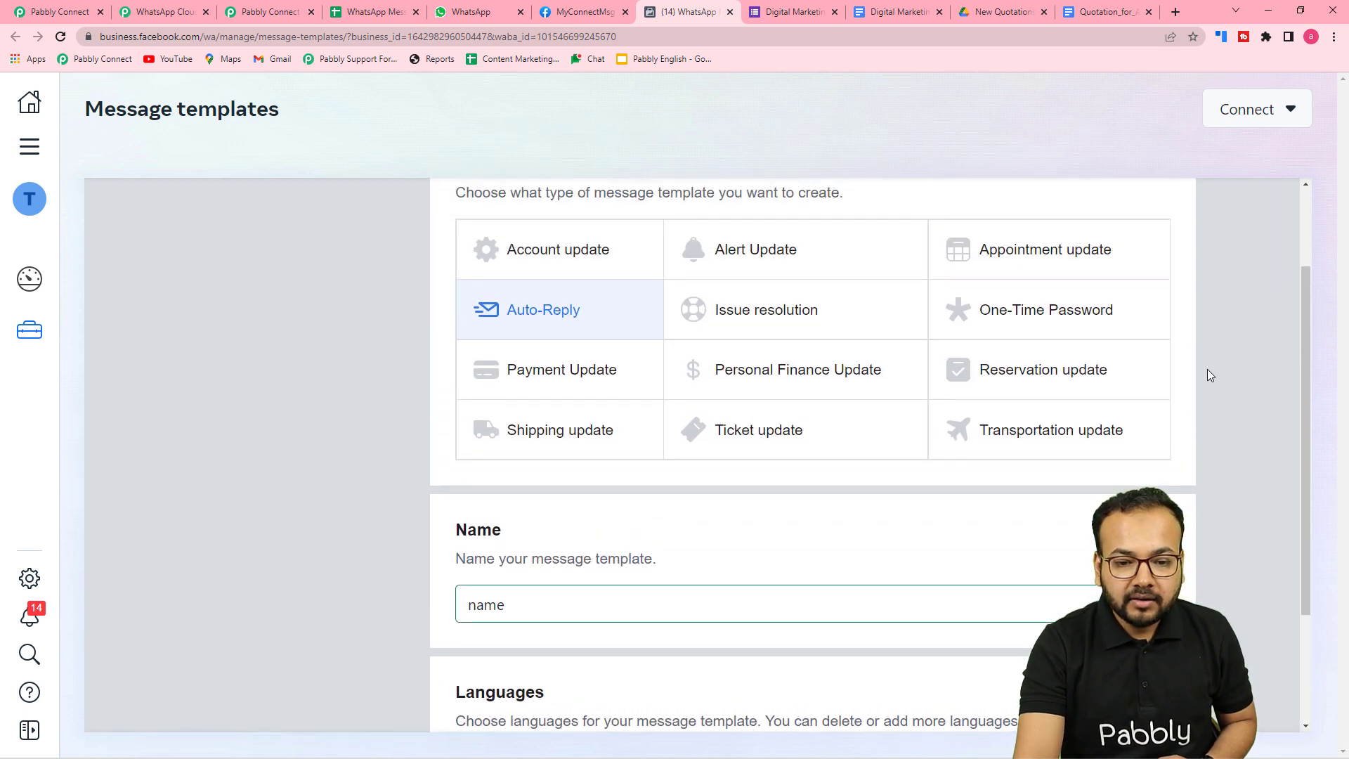
{"action": "left_click", "coordinate": [1234, 215]}
Step: Set the new template's header type to Media
{"action": "scroll", "coordinate": [627, 377], "scroll_direction": "down", "scroll_amount": 2}
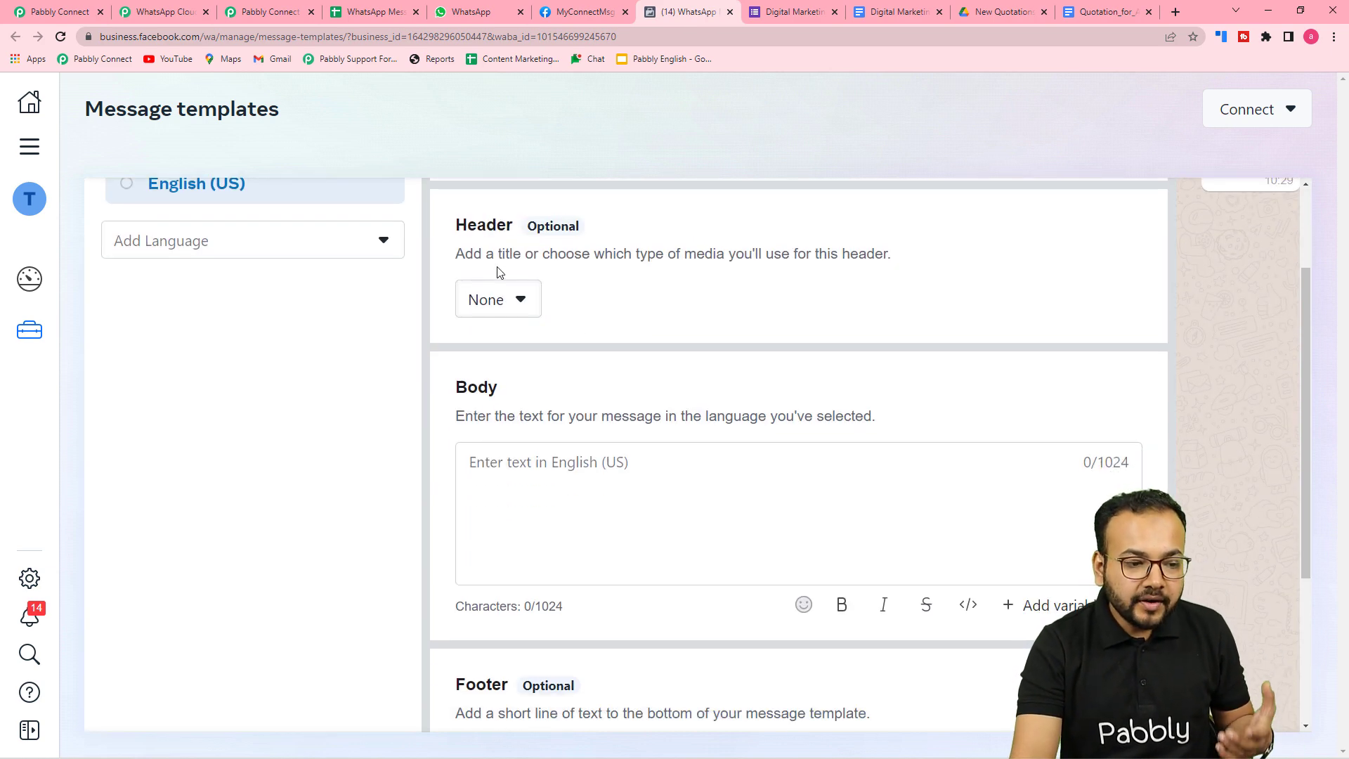
{"action": "left_click", "coordinate": [521, 312]}
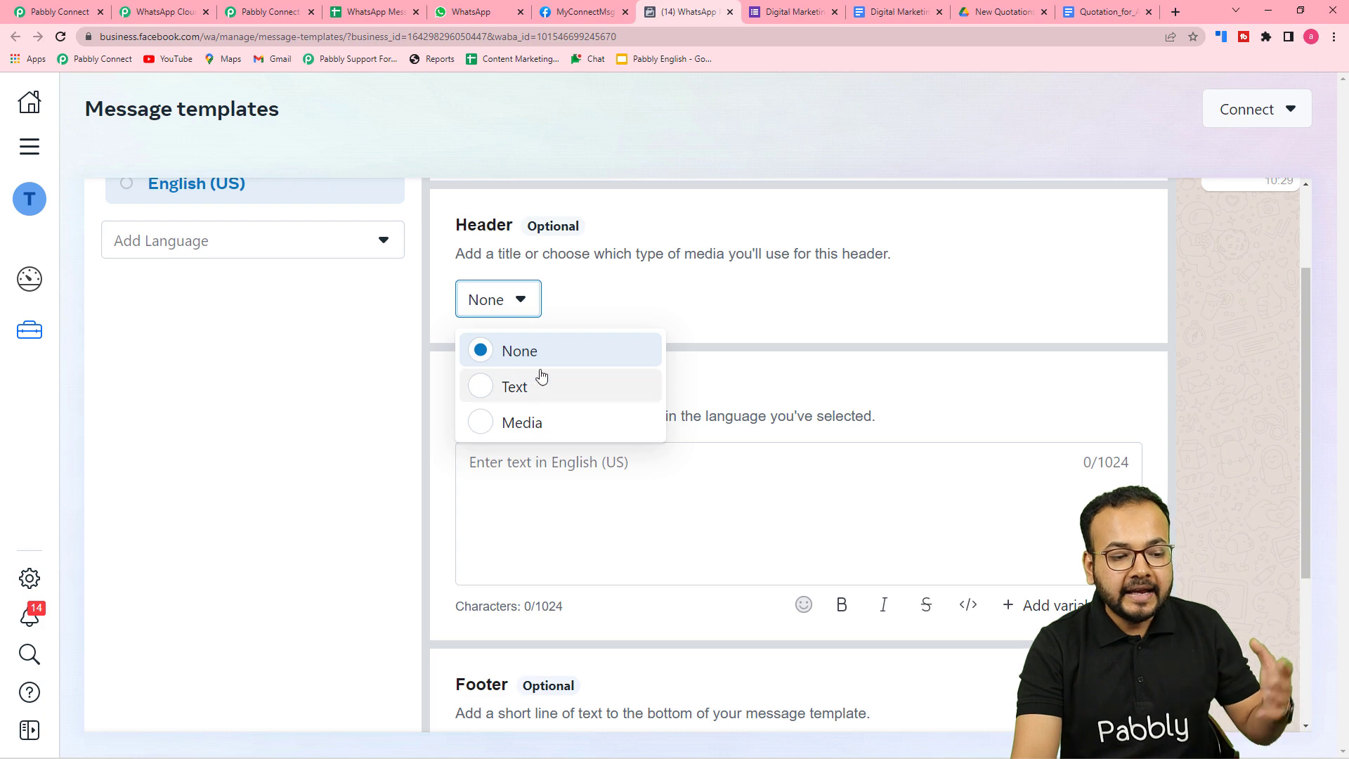
{"action": "left_click", "coordinate": [519, 430]}
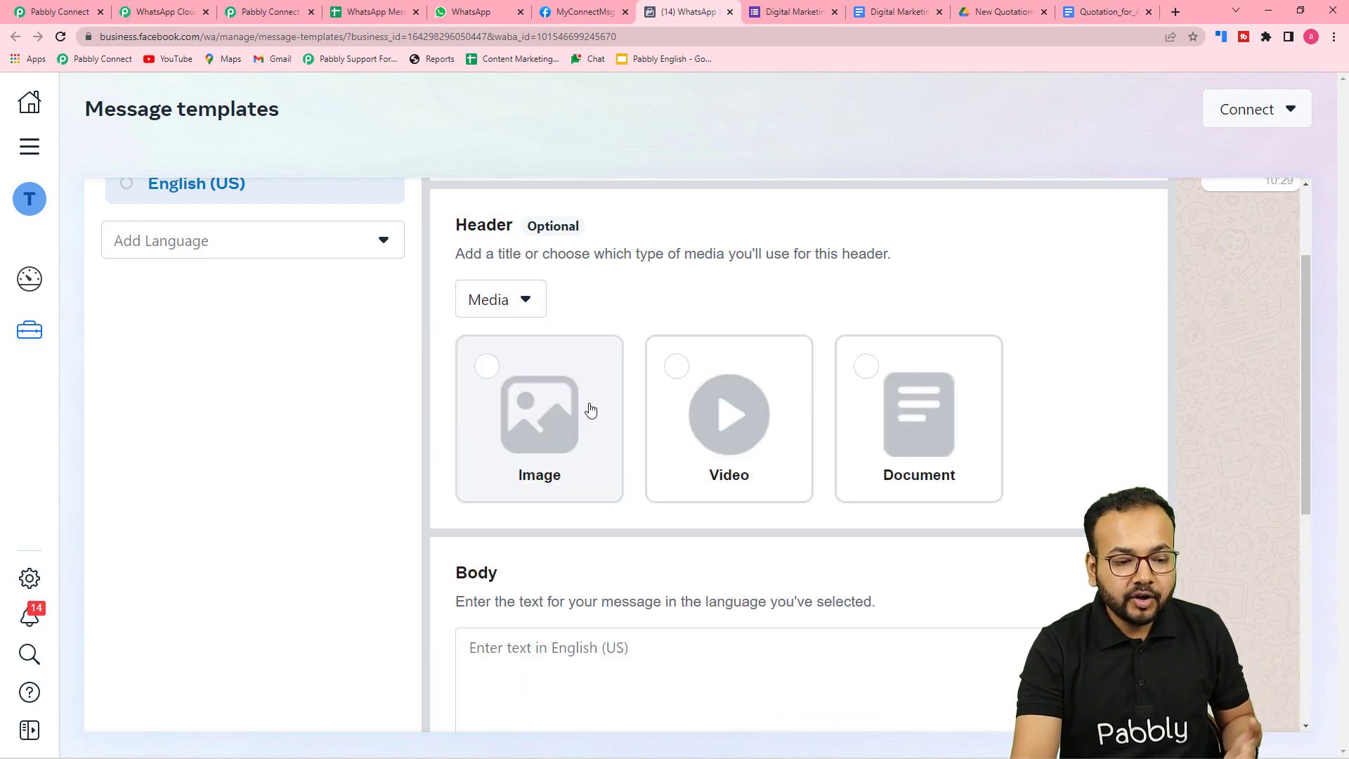
Step: Enter "Hey" followed by variable {{1}} as the body text of the new message template
{"action": "scroll", "coordinate": [1000, 443], "scroll_direction": "down", "scroll_amount": 3}
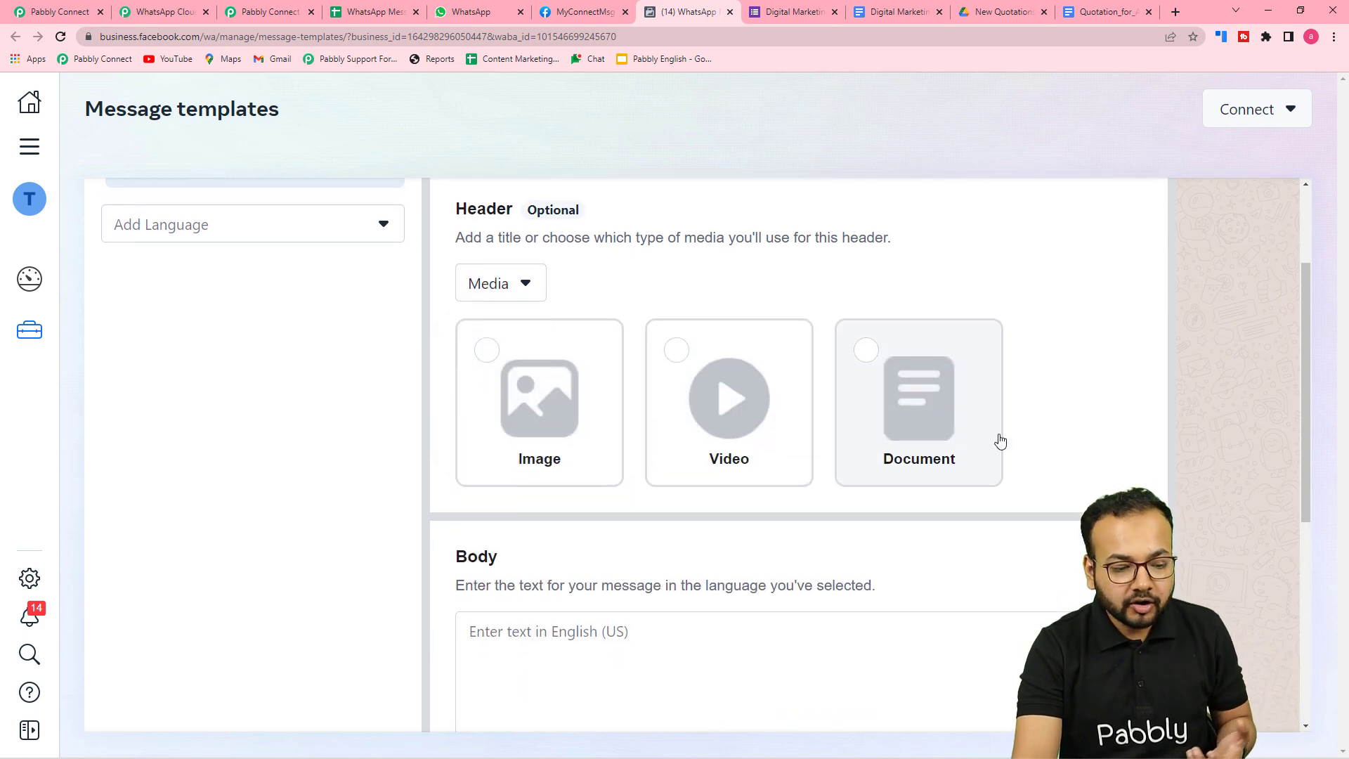
{"action": "scroll", "coordinate": [576, 478], "scroll_direction": "down", "scroll_amount": 1}
{"action": "left_click", "coordinate": [575, 436]}
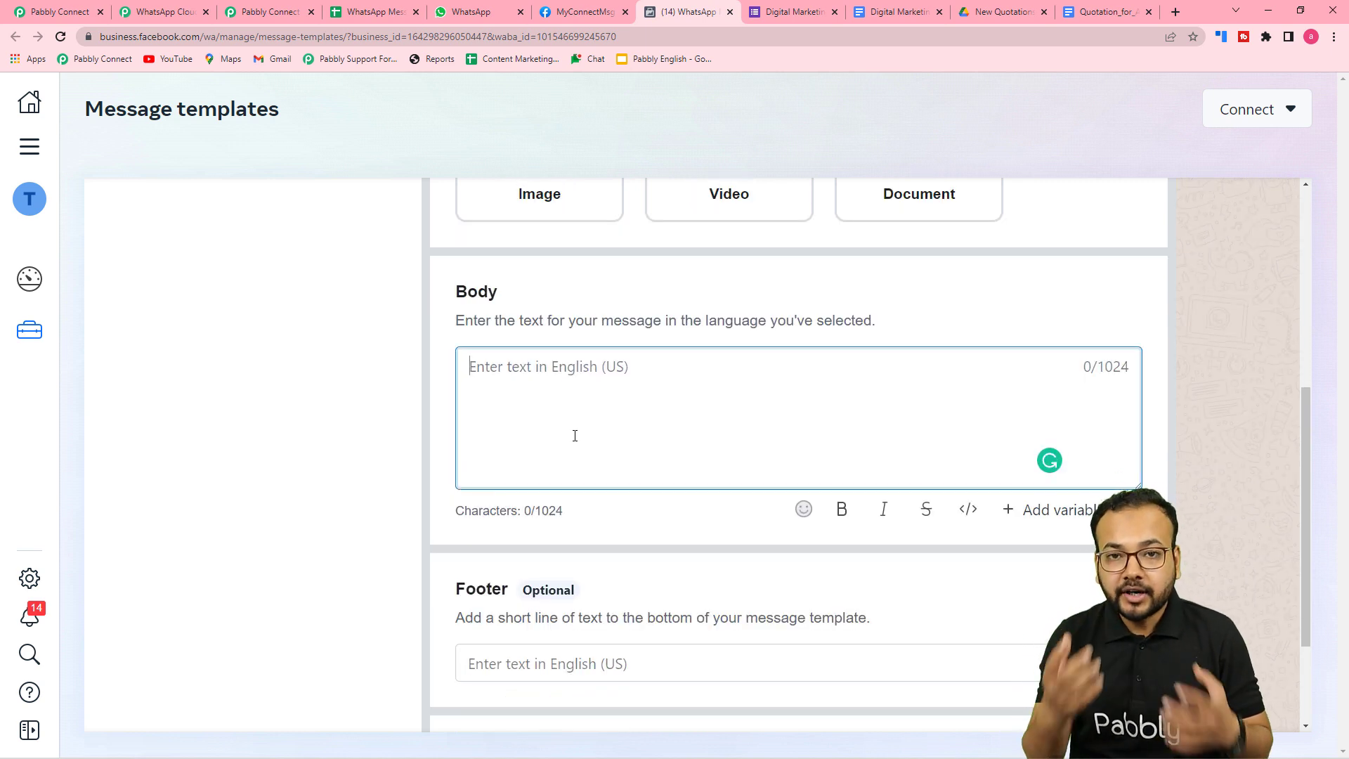
{"action": "type", "text": "Hey"}
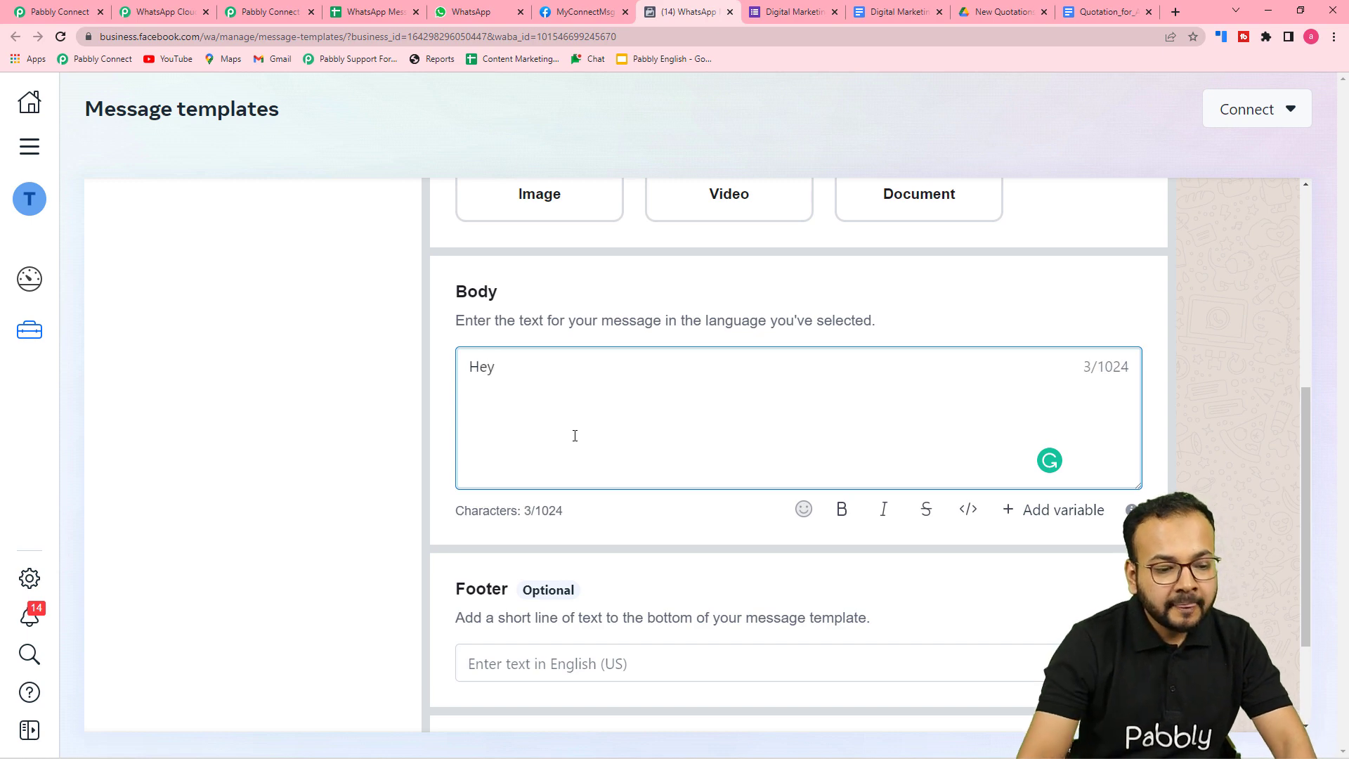
{"action": "scroll", "coordinate": [1056, 458], "scroll_direction": "up", "scroll_amount": 6}
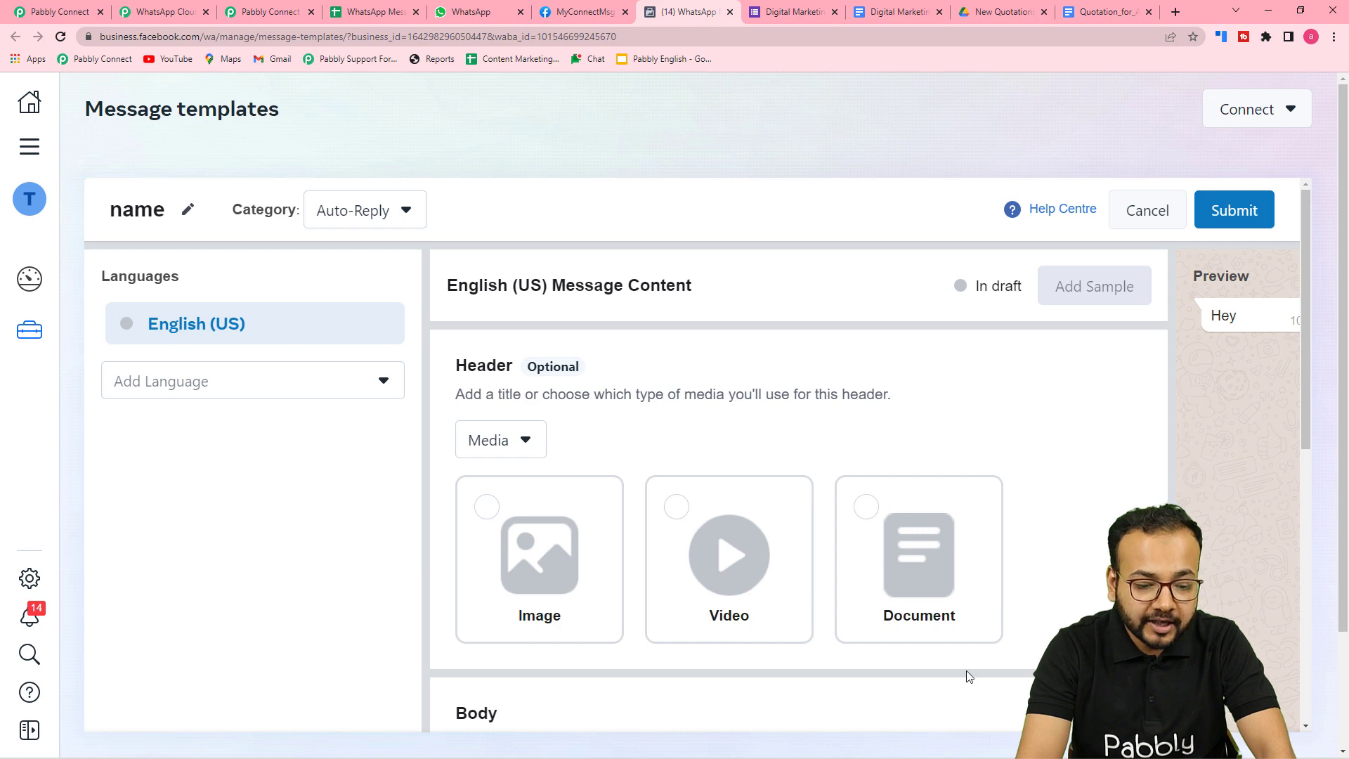
{"action": "scroll", "coordinate": [968, 676], "scroll_direction": "down", "scroll_amount": 2}
{"action": "scroll", "coordinate": [969, 676], "scroll_direction": "down", "scroll_amount": 4}
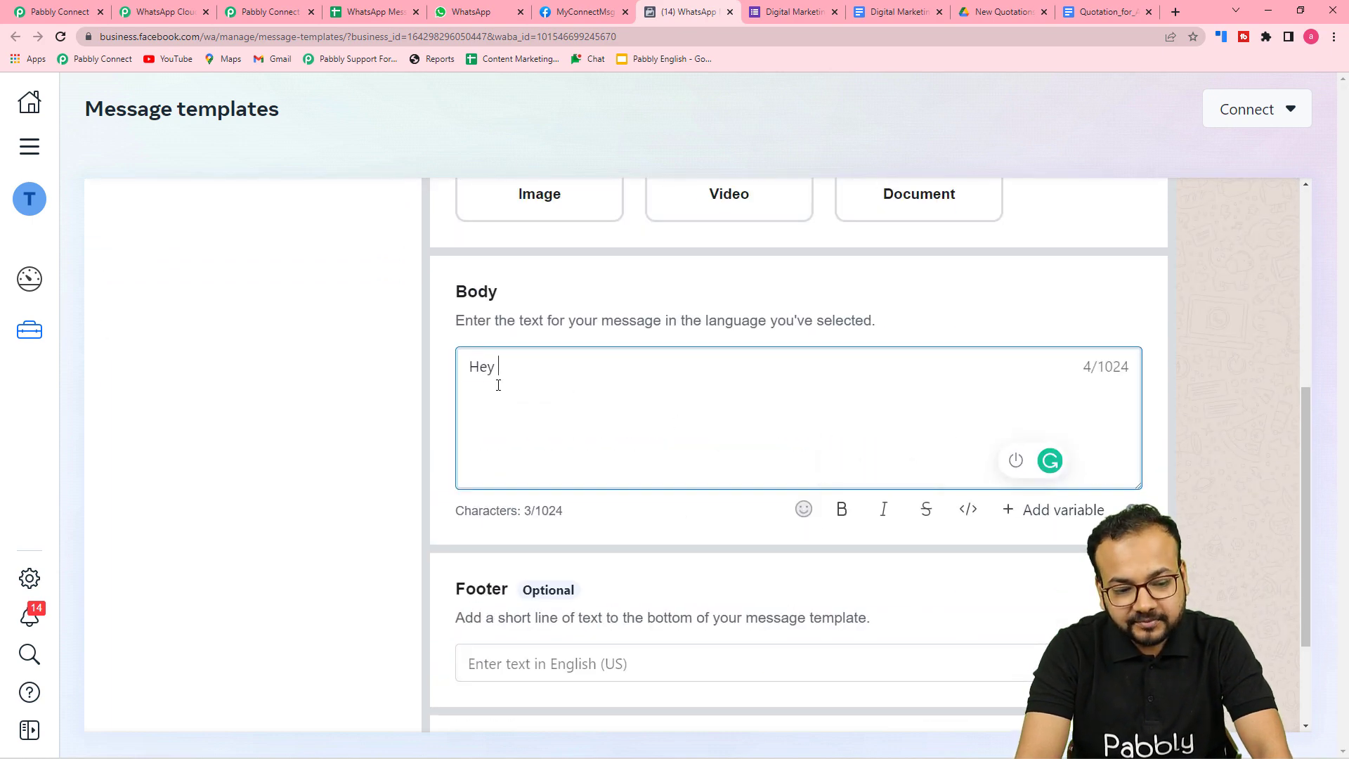
{"action": "mouse_move", "coordinate": [1130, 451]}
{"action": "left_click", "coordinate": [1251, 475]}
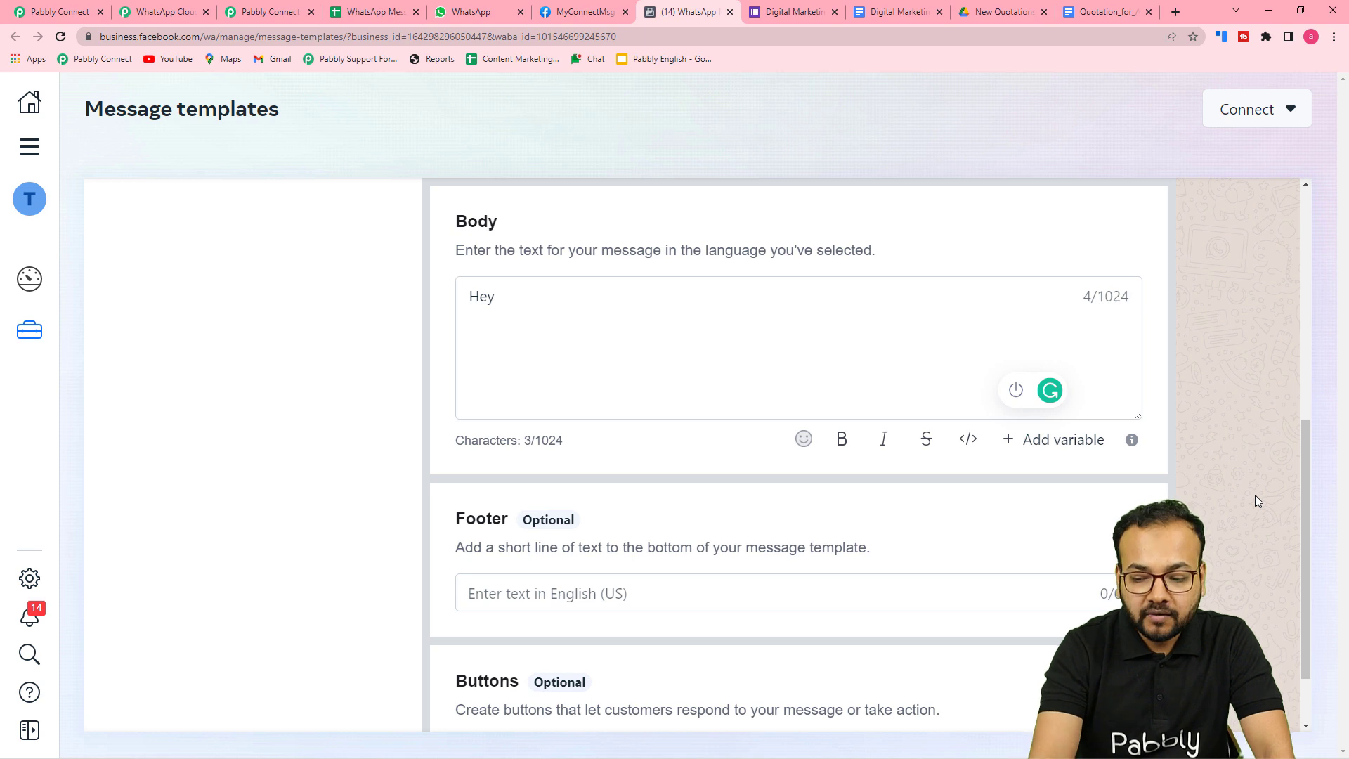
{"action": "left_click", "coordinate": [1047, 442]}
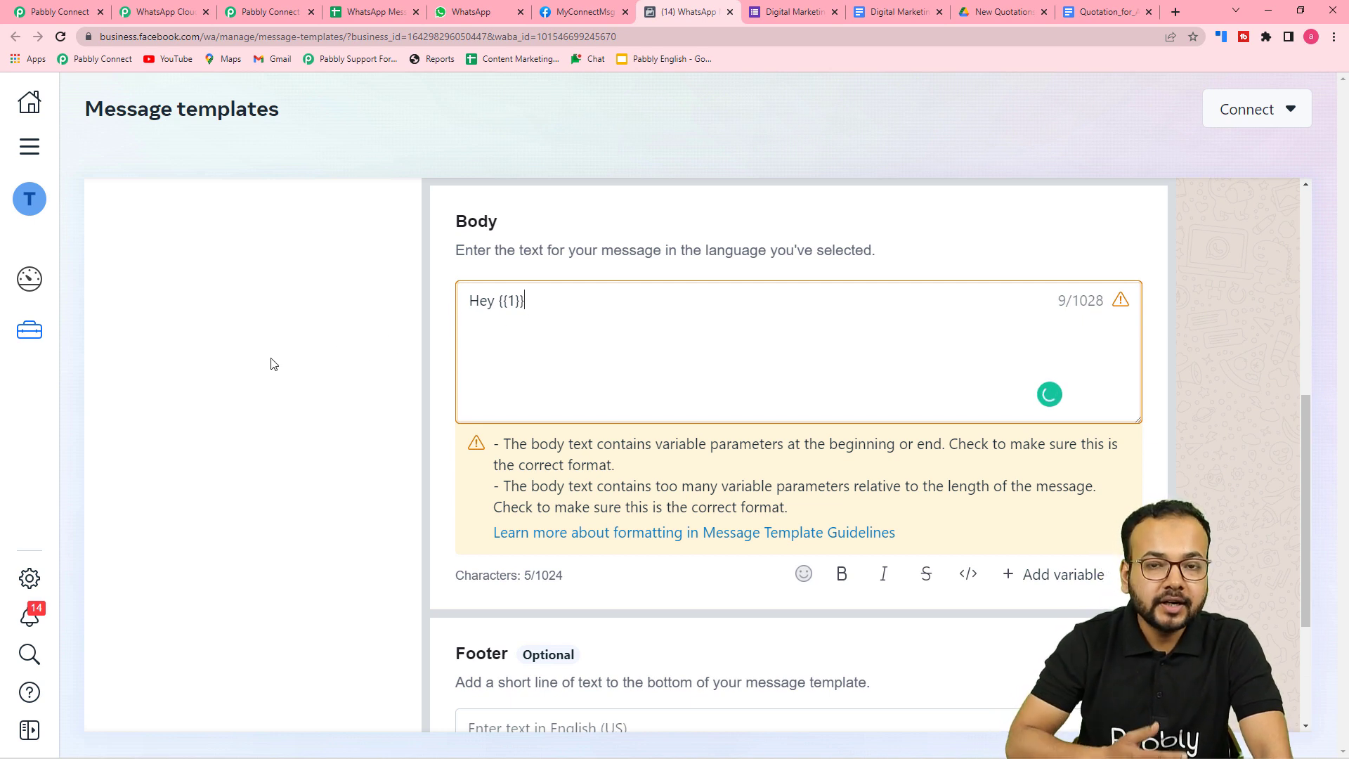
Step: Look over the new template's footer and buttons sections, and discard the unsubmitted draft
{"action": "scroll", "coordinate": [273, 363], "scroll_direction": "down", "scroll_amount": 3}
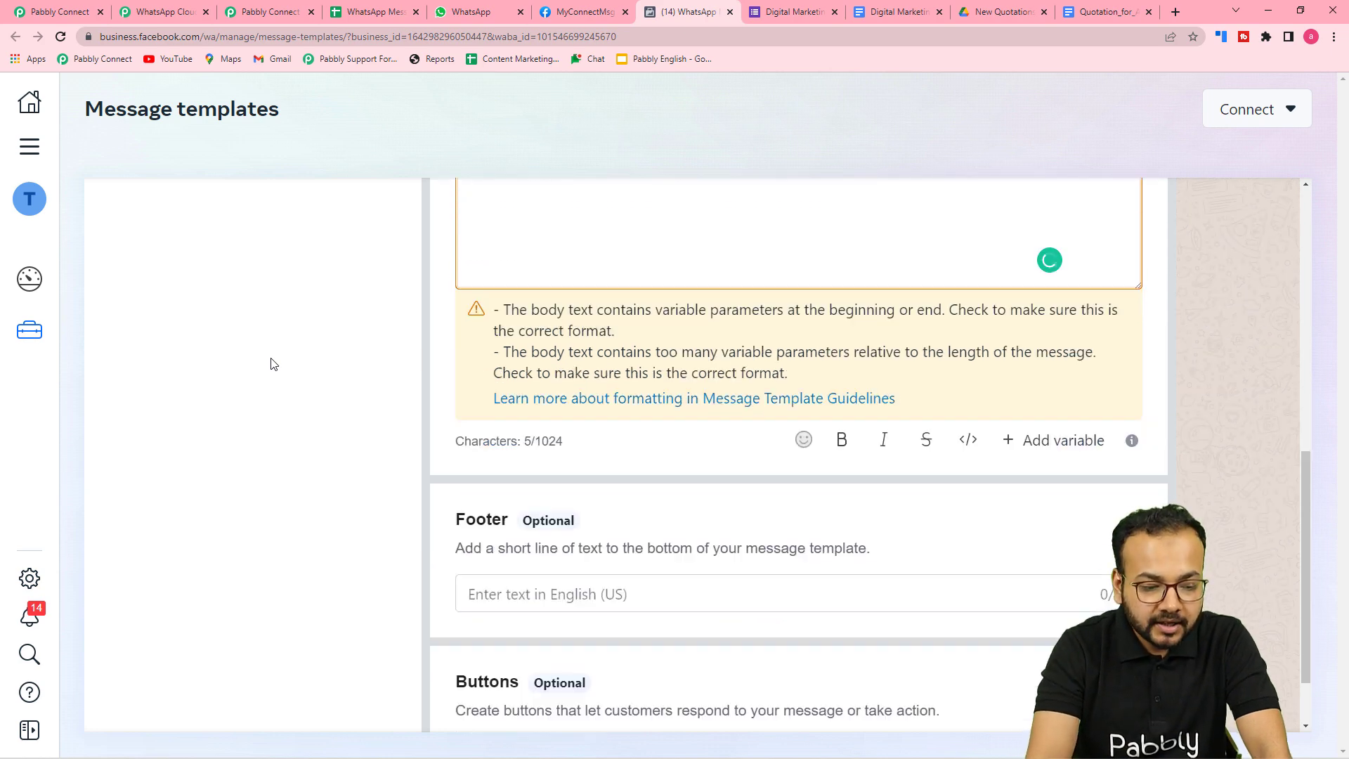
{"action": "scroll", "coordinate": [274, 448], "scroll_direction": "up", "scroll_amount": 3}
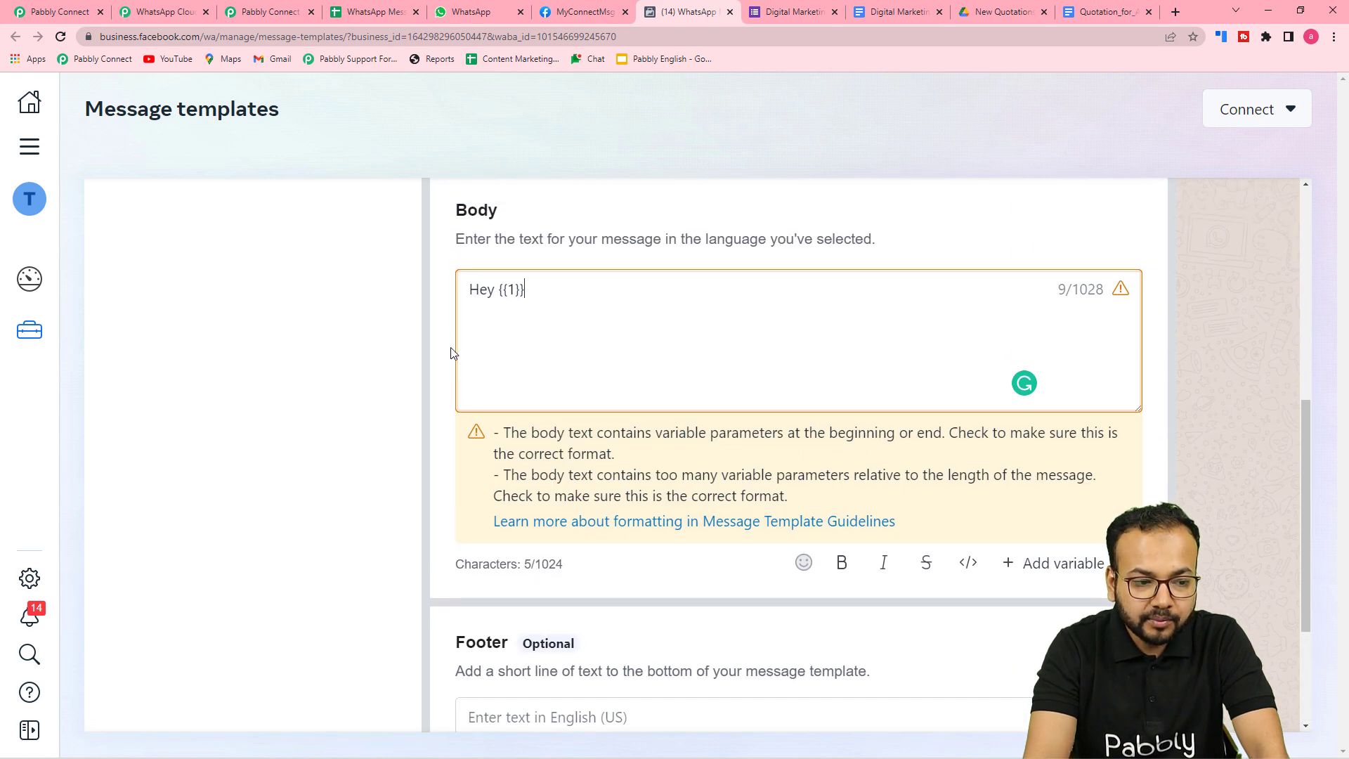
{"action": "scroll", "coordinate": [332, 350], "scroll_direction": "down", "scroll_amount": 3}
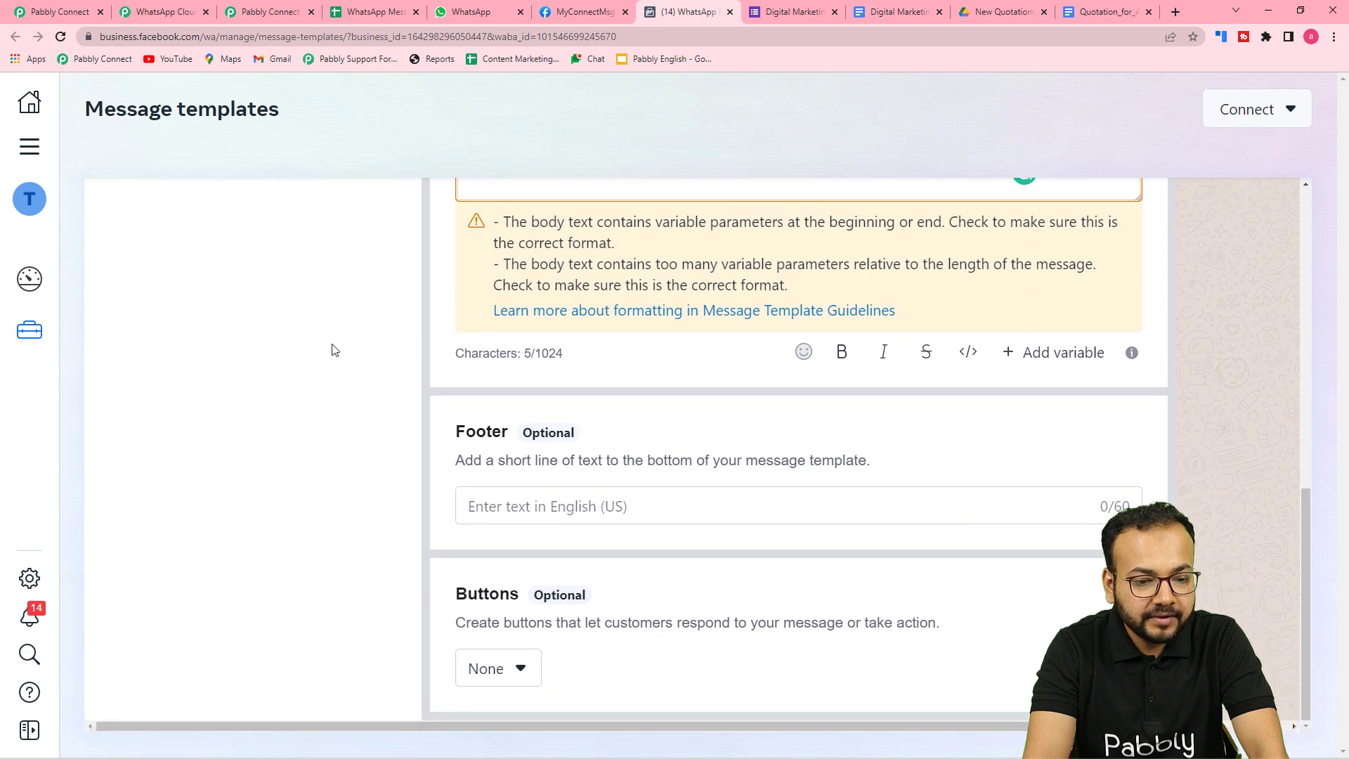
{"action": "scroll", "coordinate": [335, 350], "scroll_direction": "up", "scroll_amount": 2}
{"action": "scroll", "coordinate": [332, 350], "scroll_direction": "down", "scroll_amount": 2}
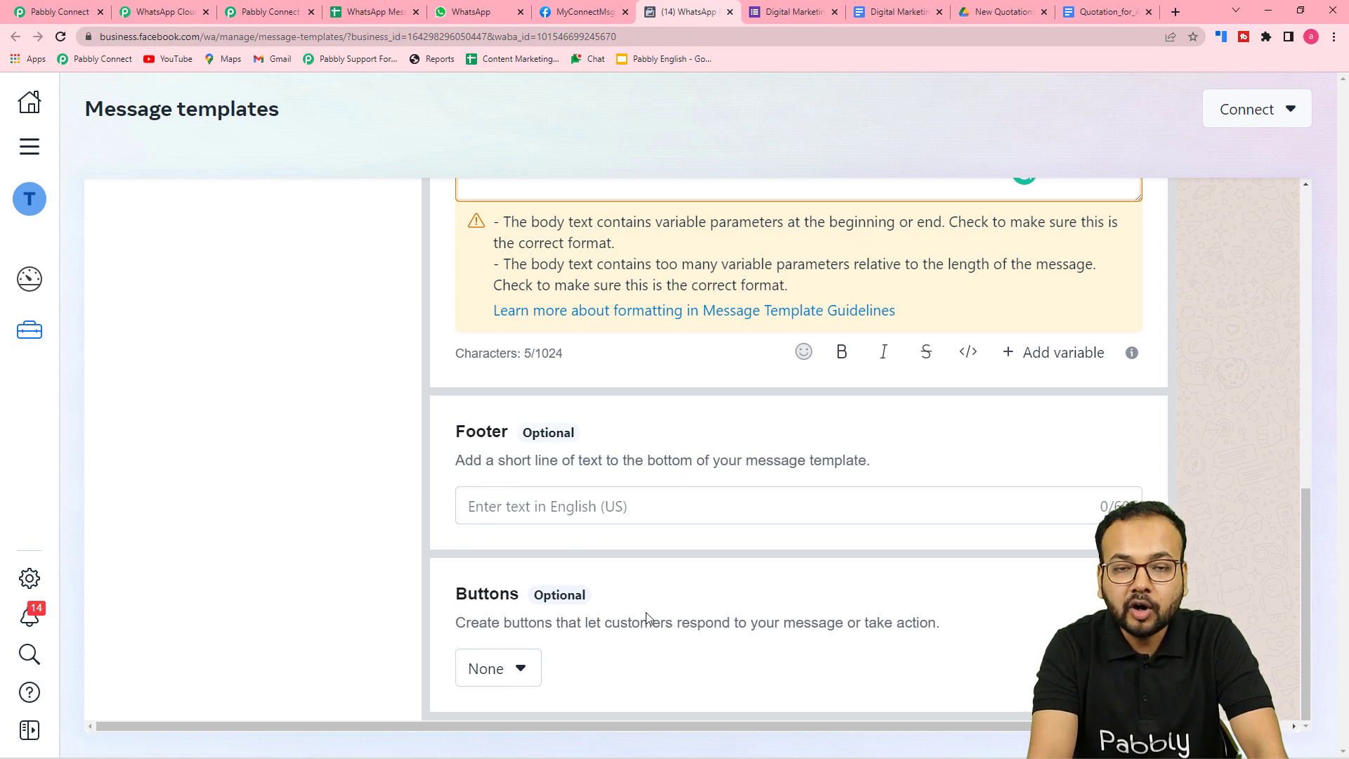
{"action": "scroll", "coordinate": [895, 545], "scroll_direction": "up", "scroll_amount": 6}
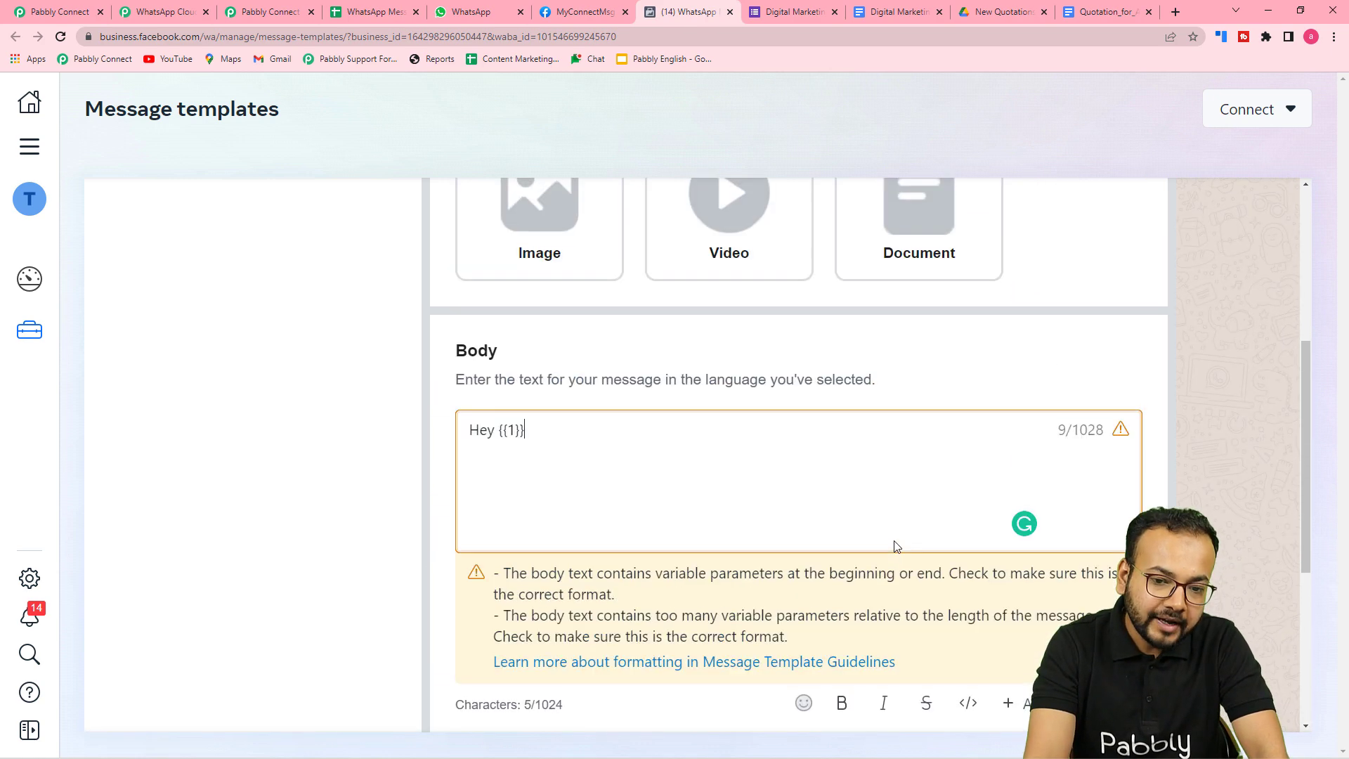
{"action": "scroll", "coordinate": [895, 541], "scroll_direction": "up", "scroll_amount": 4}
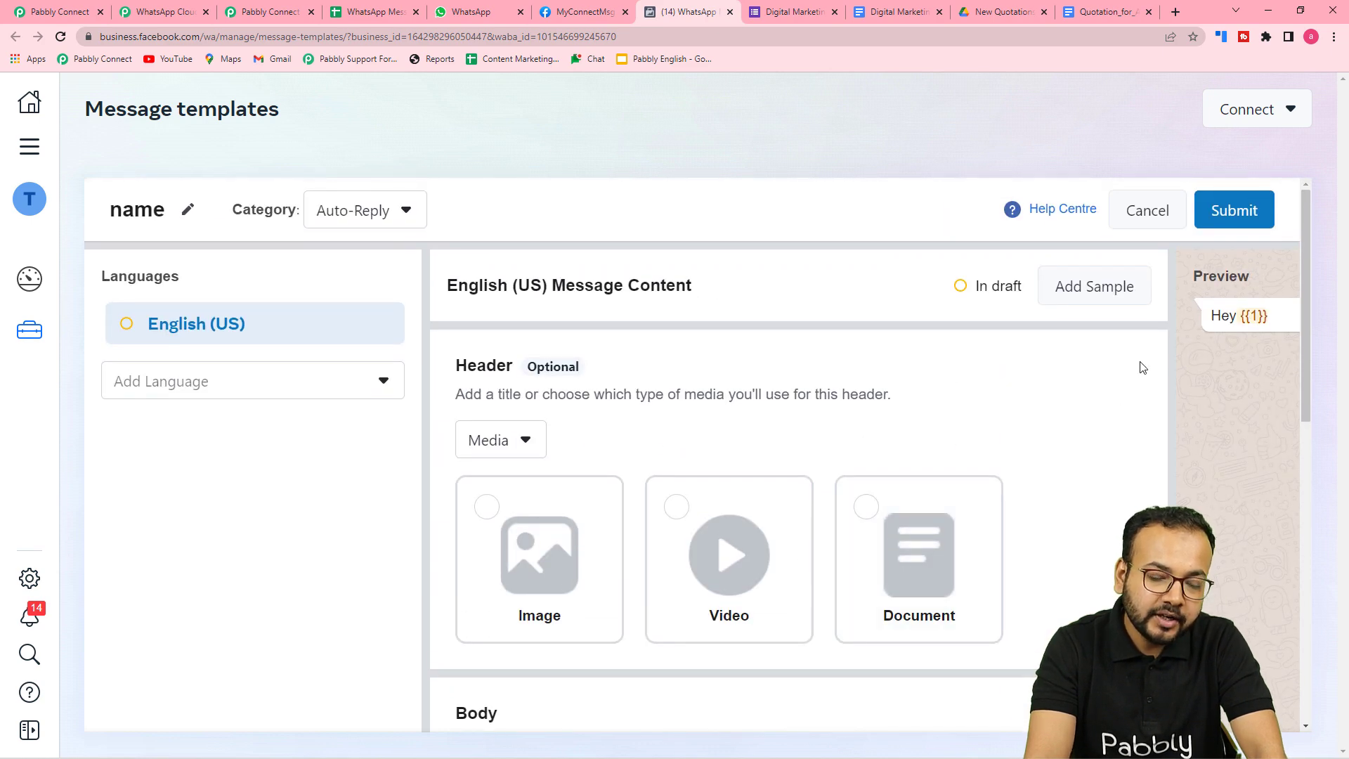
{"action": "left_click", "coordinate": [1147, 211]}
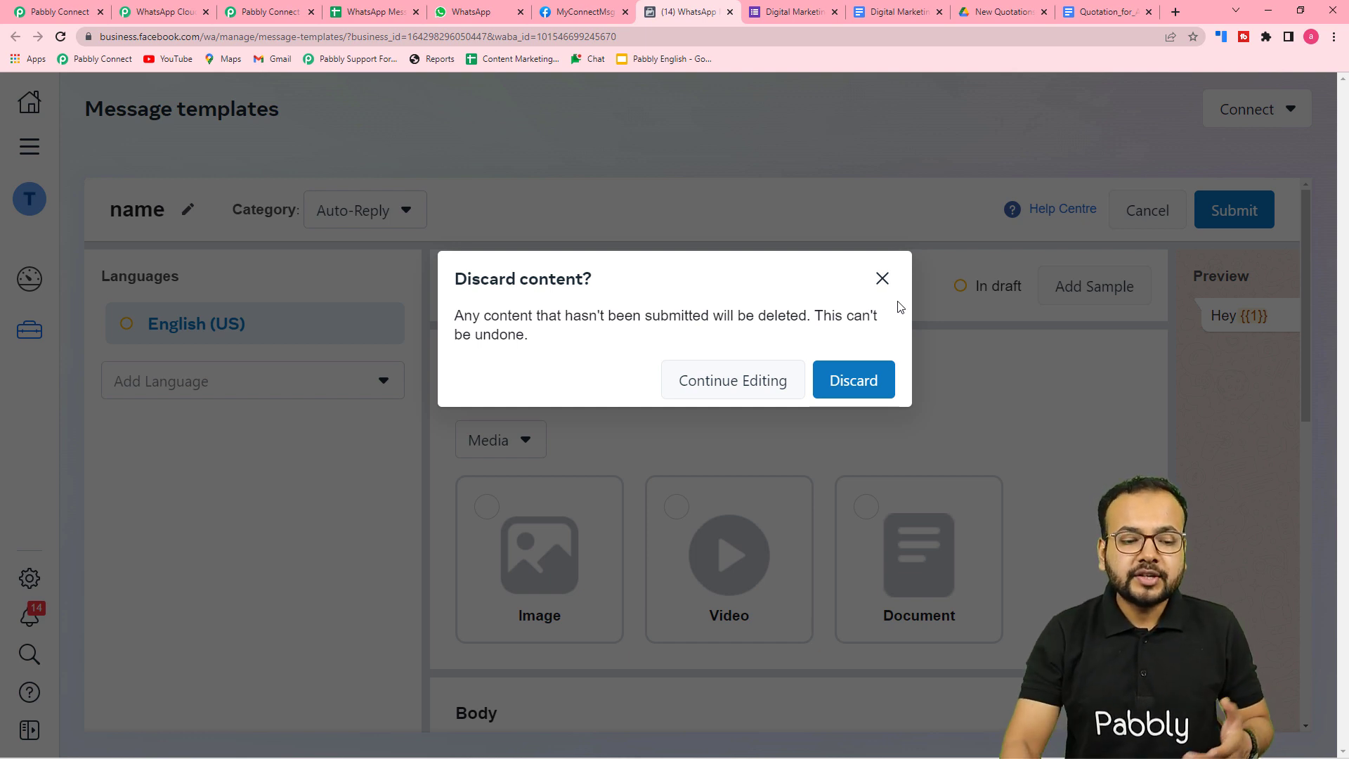
{"action": "left_click", "coordinate": [846, 383]}
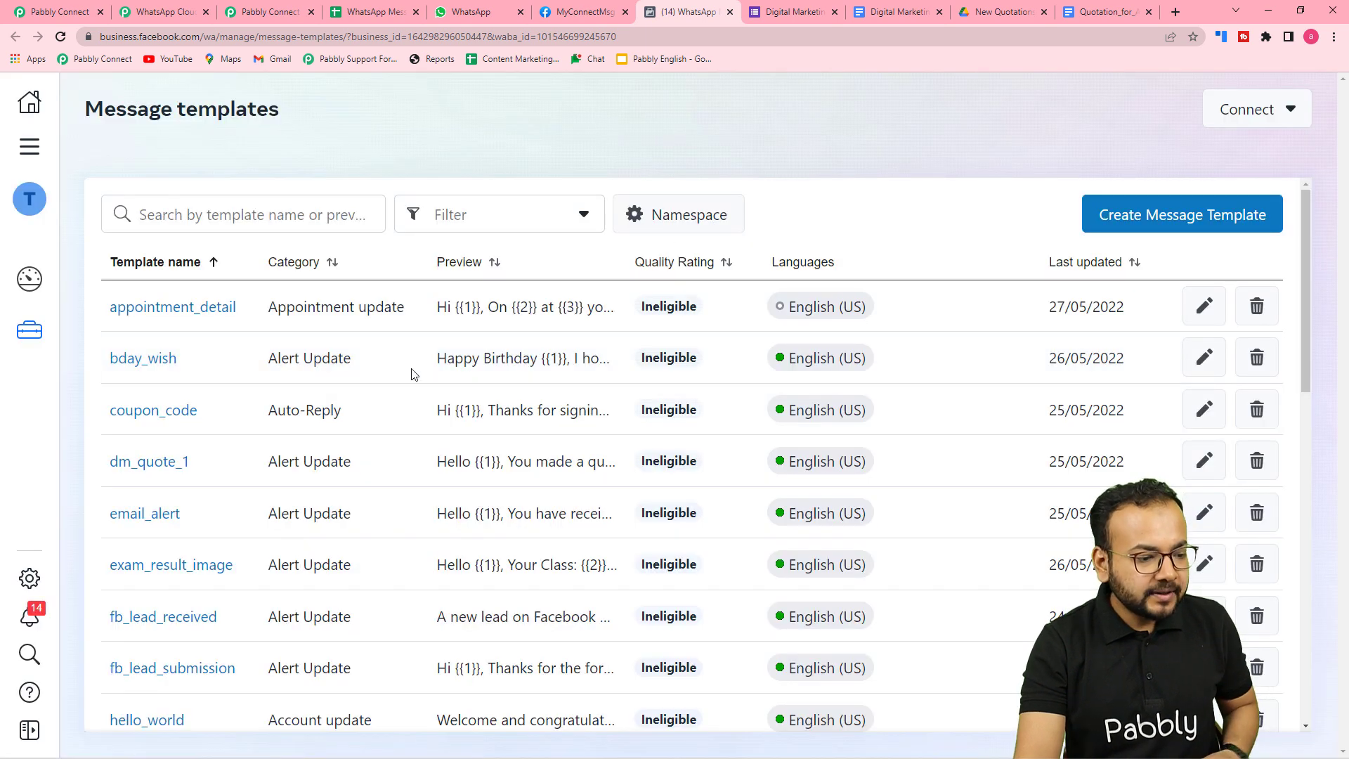
Step: Open the dm_quote_1 template from the template list and check its header and message content
{"action": "scroll", "coordinate": [408, 377], "scroll_direction": "down", "scroll_amount": 1}
{"action": "scroll", "coordinate": [407, 378], "scroll_direction": "down", "scroll_amount": 1}
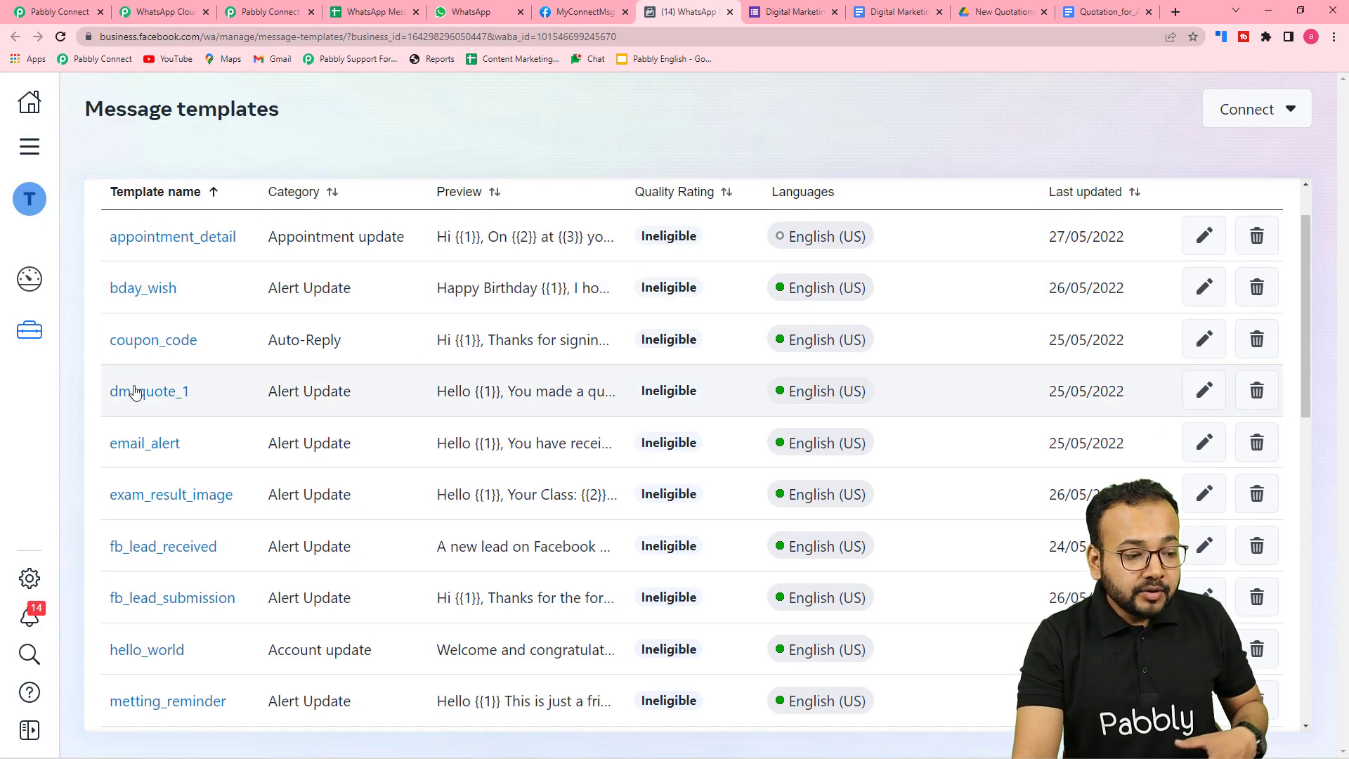
{"action": "left_click", "coordinate": [169, 400]}
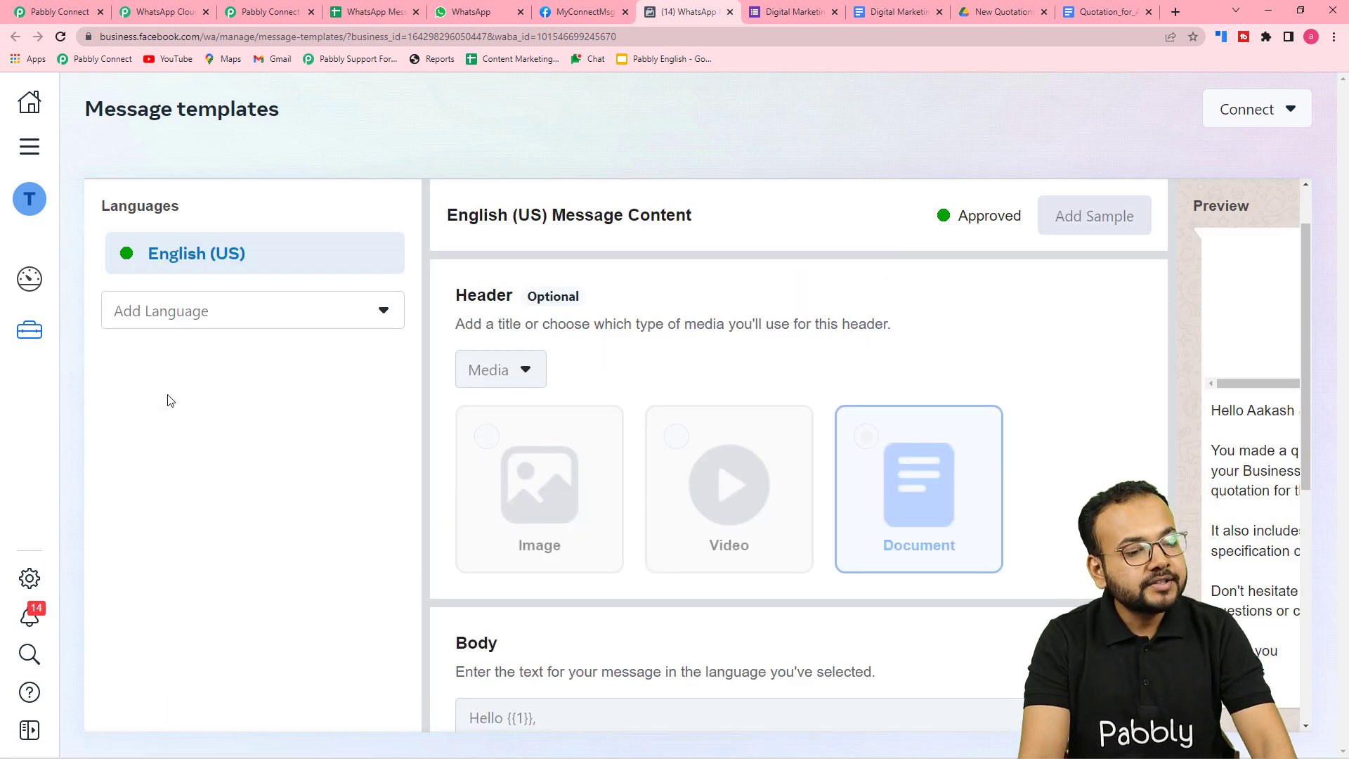
{"action": "scroll", "coordinate": [169, 402], "scroll_direction": "down", "scroll_amount": 1}
Step: Switch to the Pabbly Connect workflow and set the WhatsApp action's template name to dm_quote_1
{"action": "left_click", "coordinate": [59, 11]}
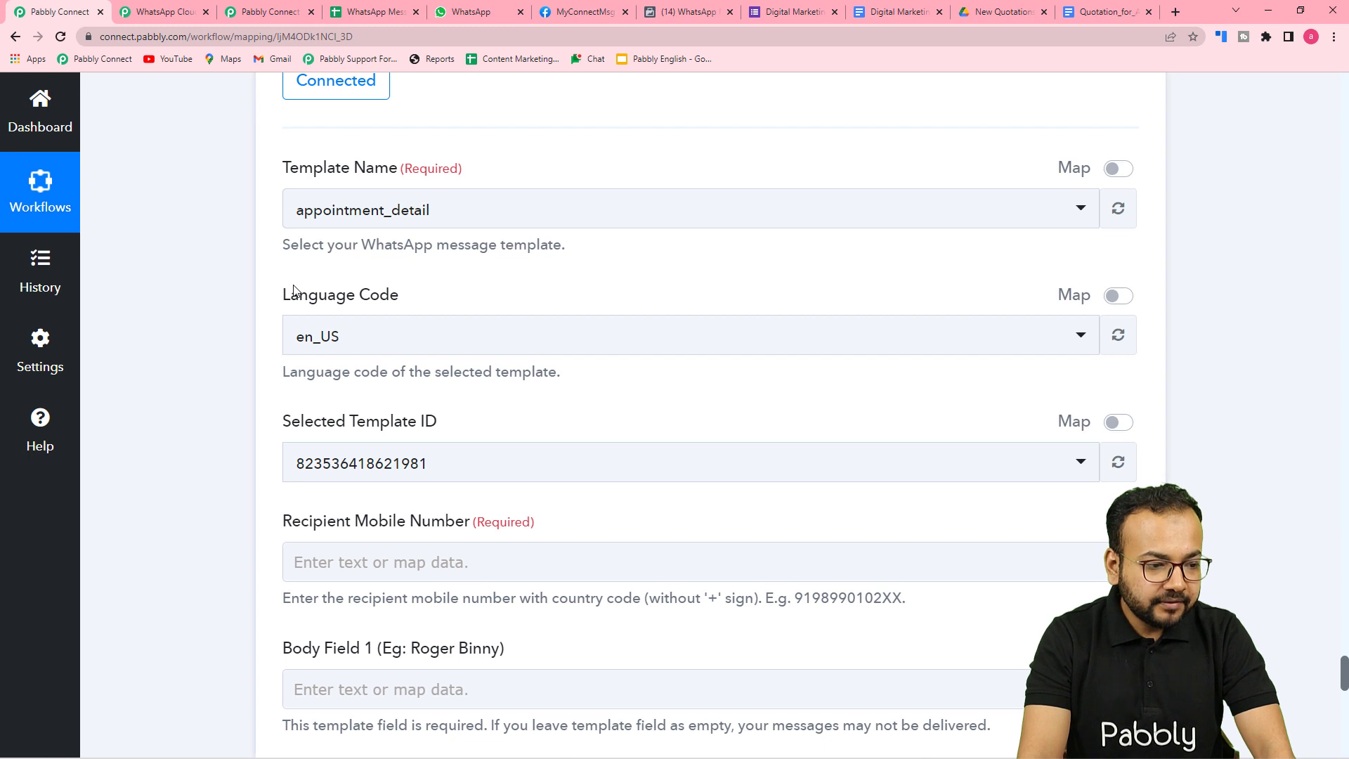
{"action": "scroll", "coordinate": [294, 290], "scroll_direction": "up", "scroll_amount": 2}
{"action": "left_click", "coordinate": [443, 351]}
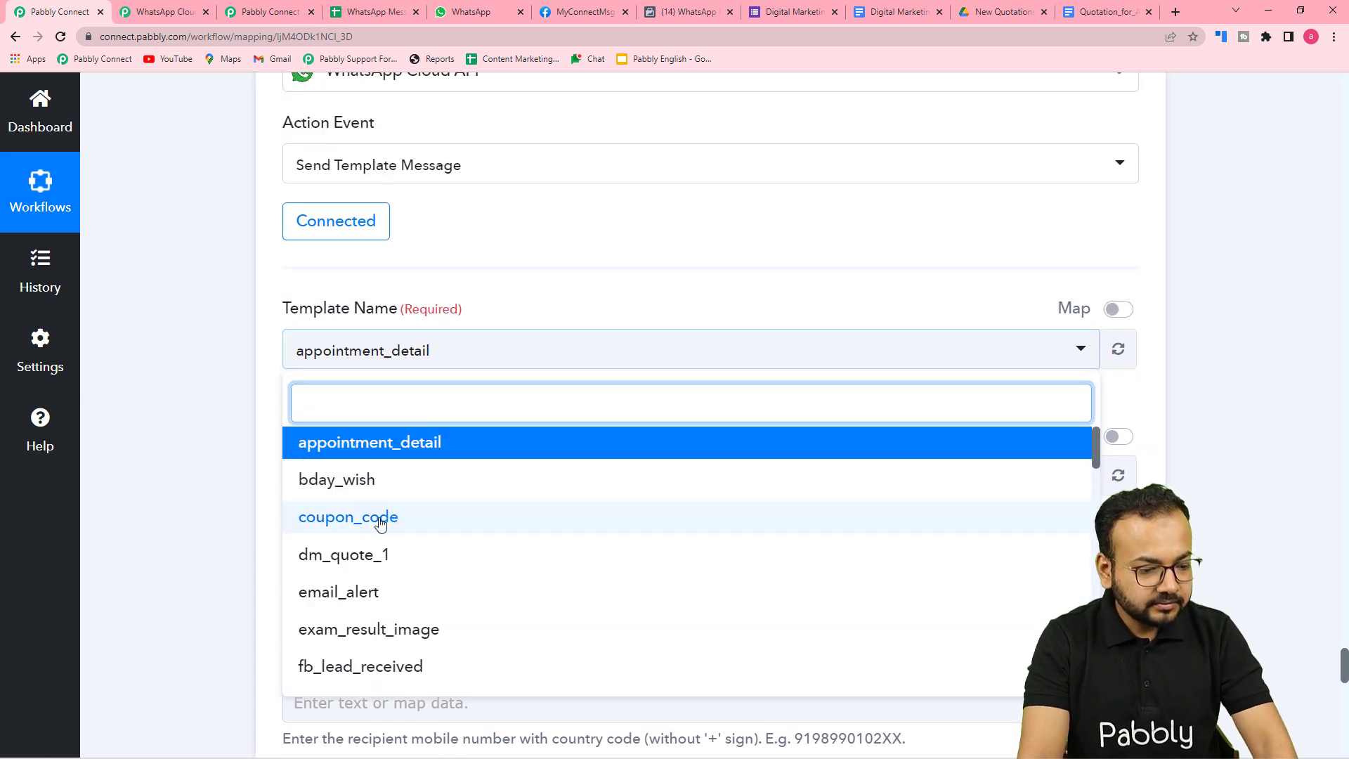
{"action": "left_click", "coordinate": [344, 555]}
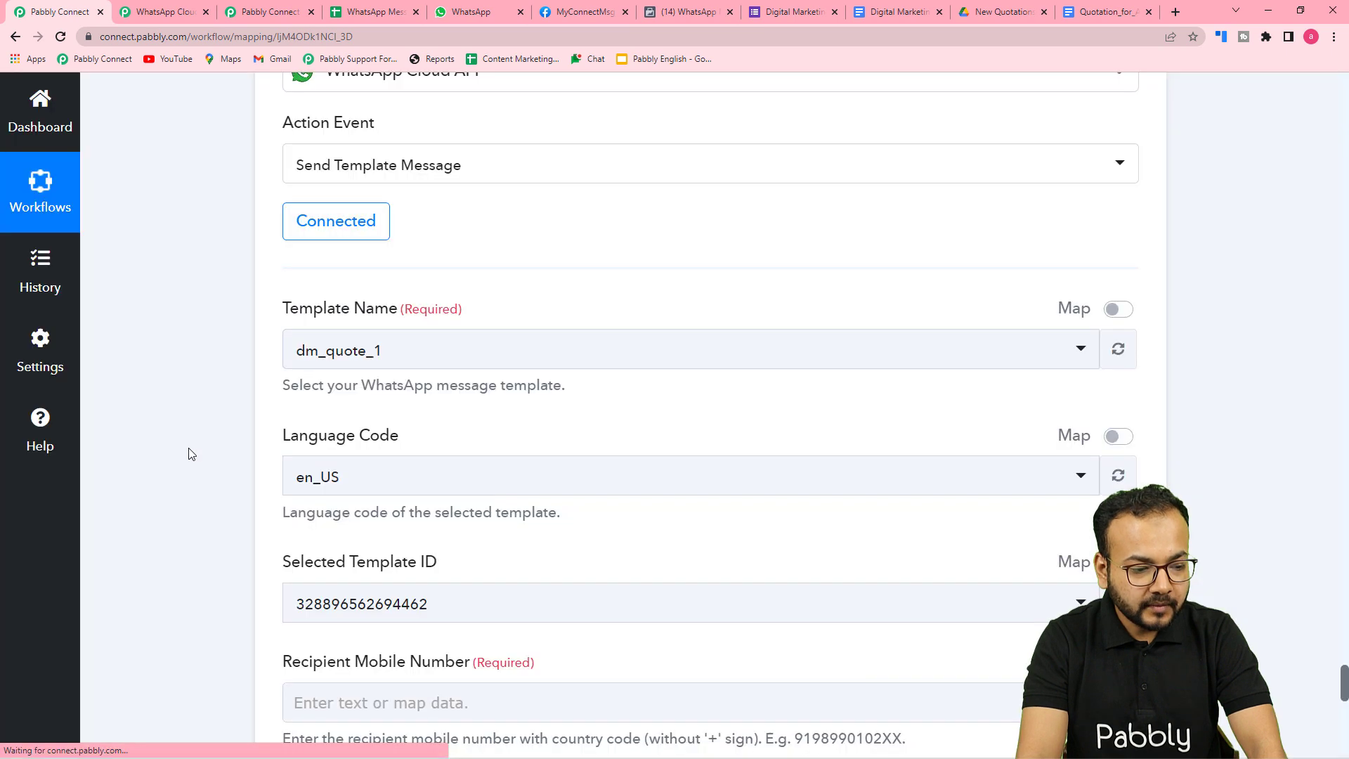
Step: Map the recipient mobile number to the Mobile No. answer from the Google Forms response
{"action": "scroll", "coordinate": [188, 454], "scroll_direction": "down", "scroll_amount": 3}
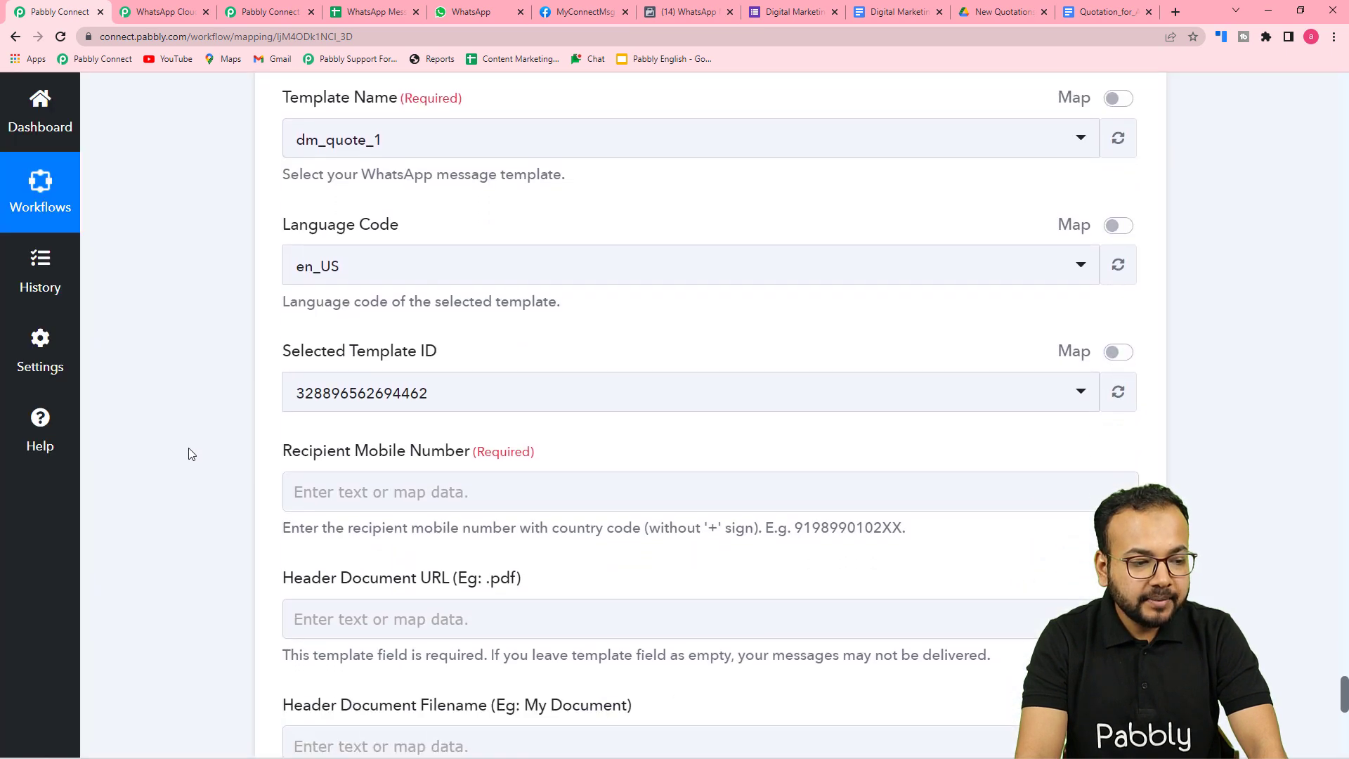
{"action": "scroll", "coordinate": [295, 274], "scroll_direction": "down", "scroll_amount": 3}
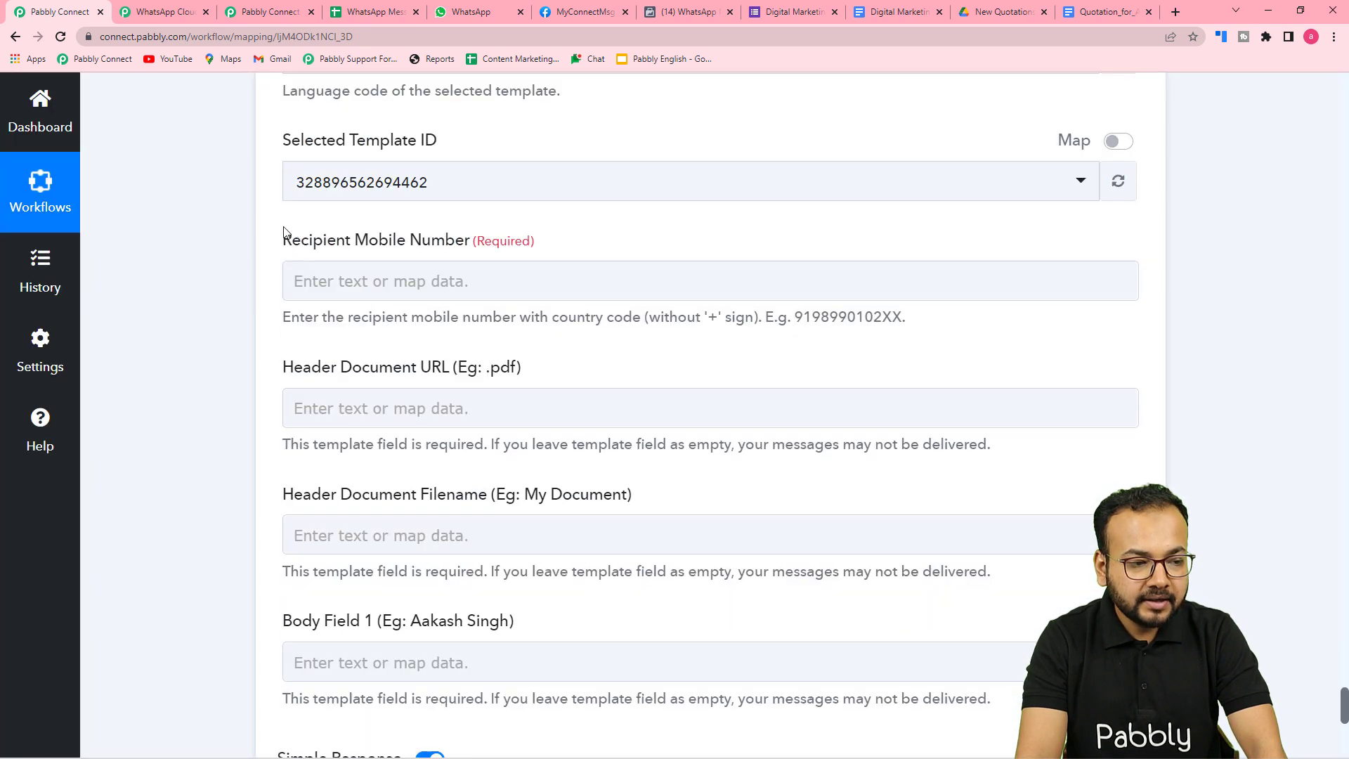
{"action": "scroll", "coordinate": [538, 211], "scroll_direction": "down", "scroll_amount": 1}
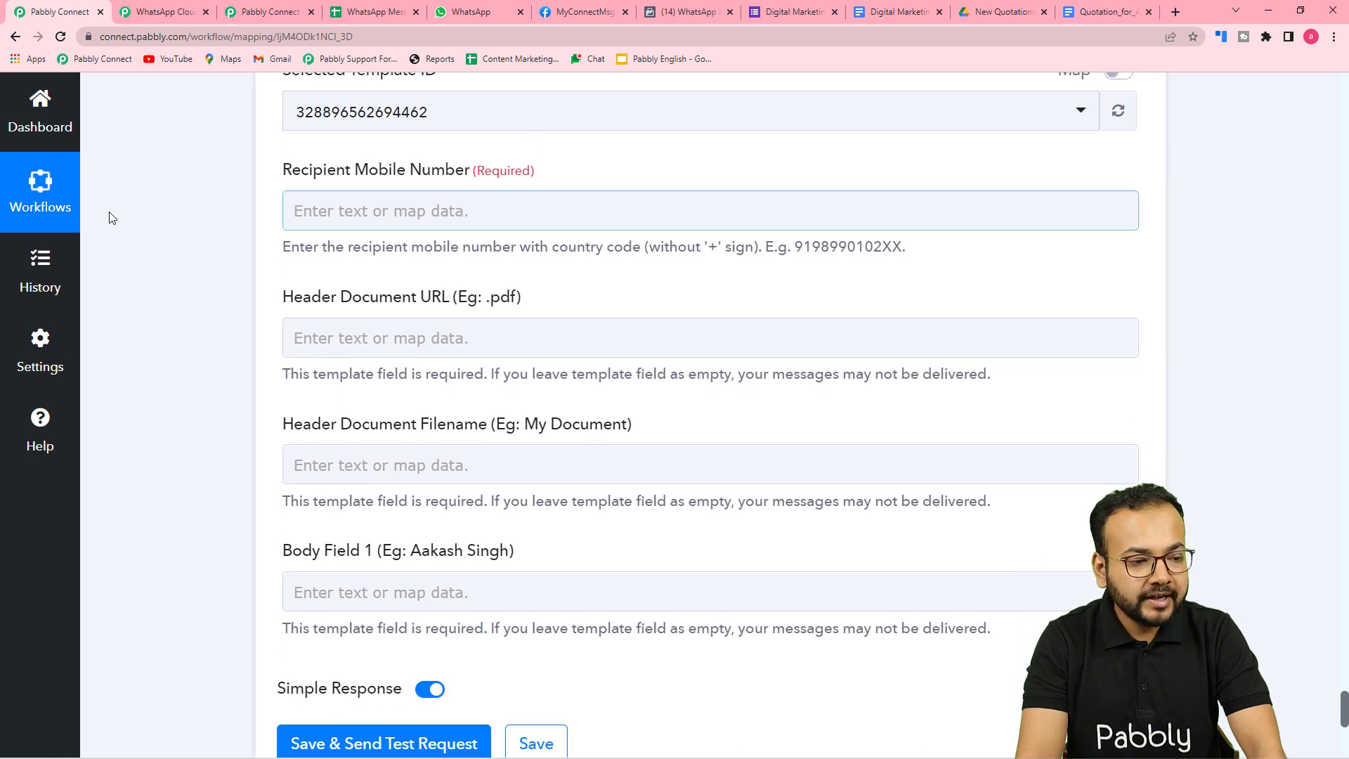
{"action": "scroll", "coordinate": [124, 223], "scroll_direction": "down", "scroll_amount": 1}
{"action": "left_click", "coordinate": [472, 173]}
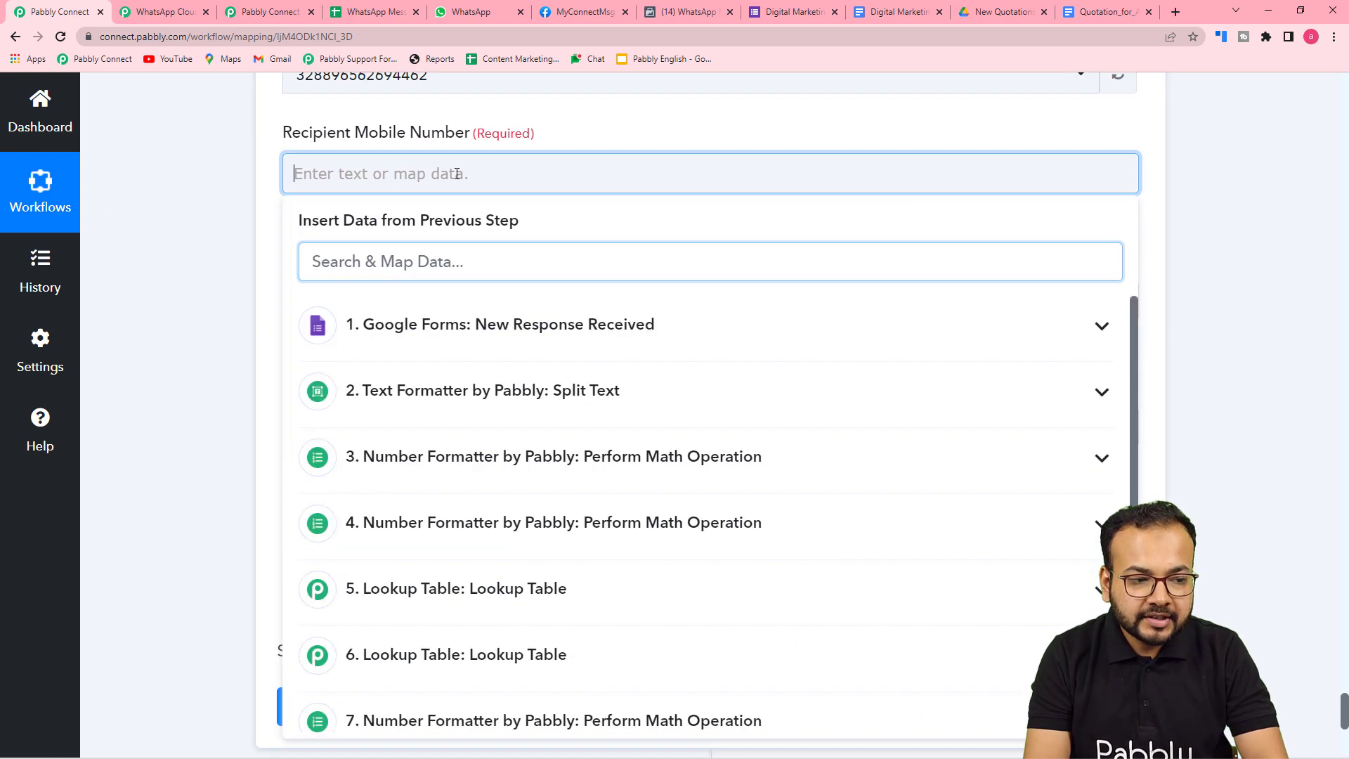
{"action": "left_click", "coordinate": [470, 342]}
{"action": "left_click", "coordinate": [456, 507]}
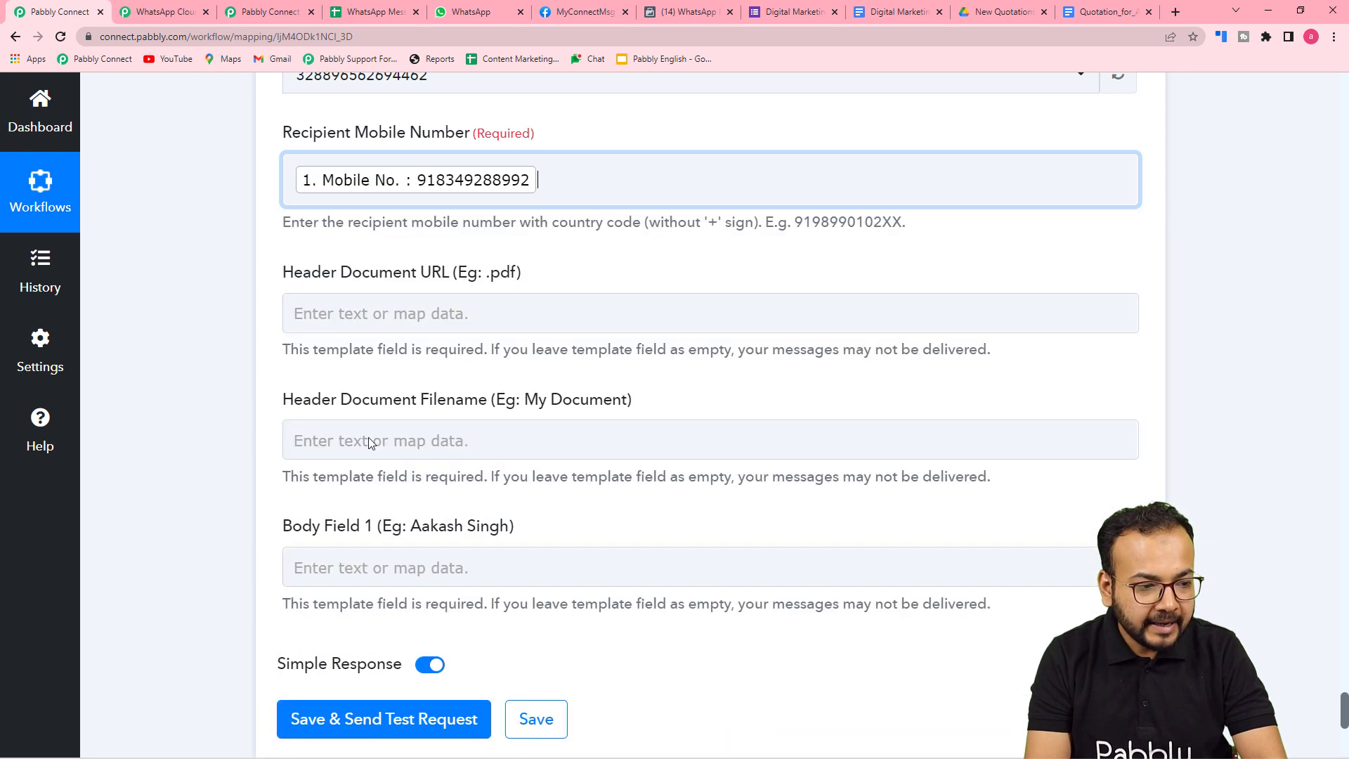
{"action": "left_click", "coordinate": [239, 351]}
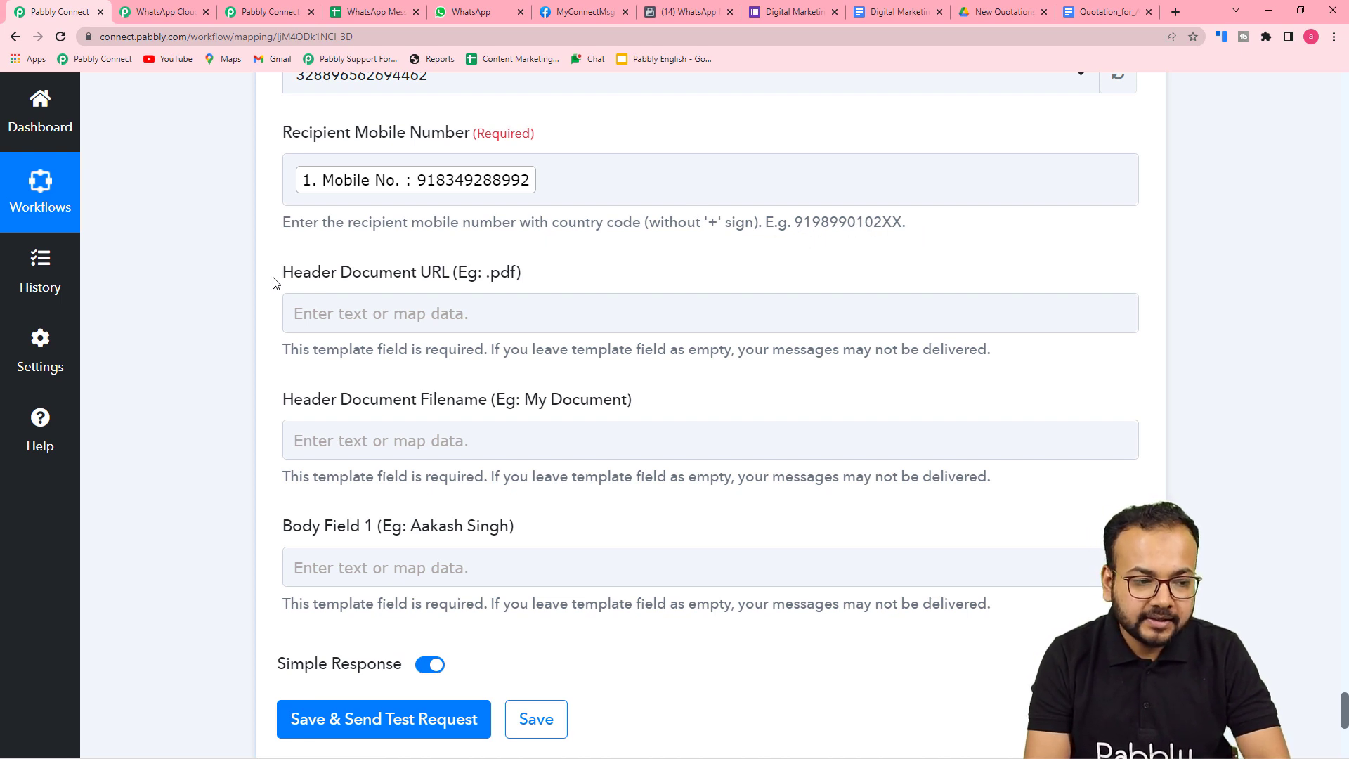
Step: Map the header document URL to "Res2 ExportLinks Application/pdf" from the Google Drive file-sharing step
{"action": "scroll", "coordinate": [246, 263], "scroll_direction": "down", "scroll_amount": 1}
{"action": "scroll", "coordinate": [246, 263], "scroll_direction": "down", "scroll_amount": 1}
{"action": "left_click", "coordinate": [447, 181]}
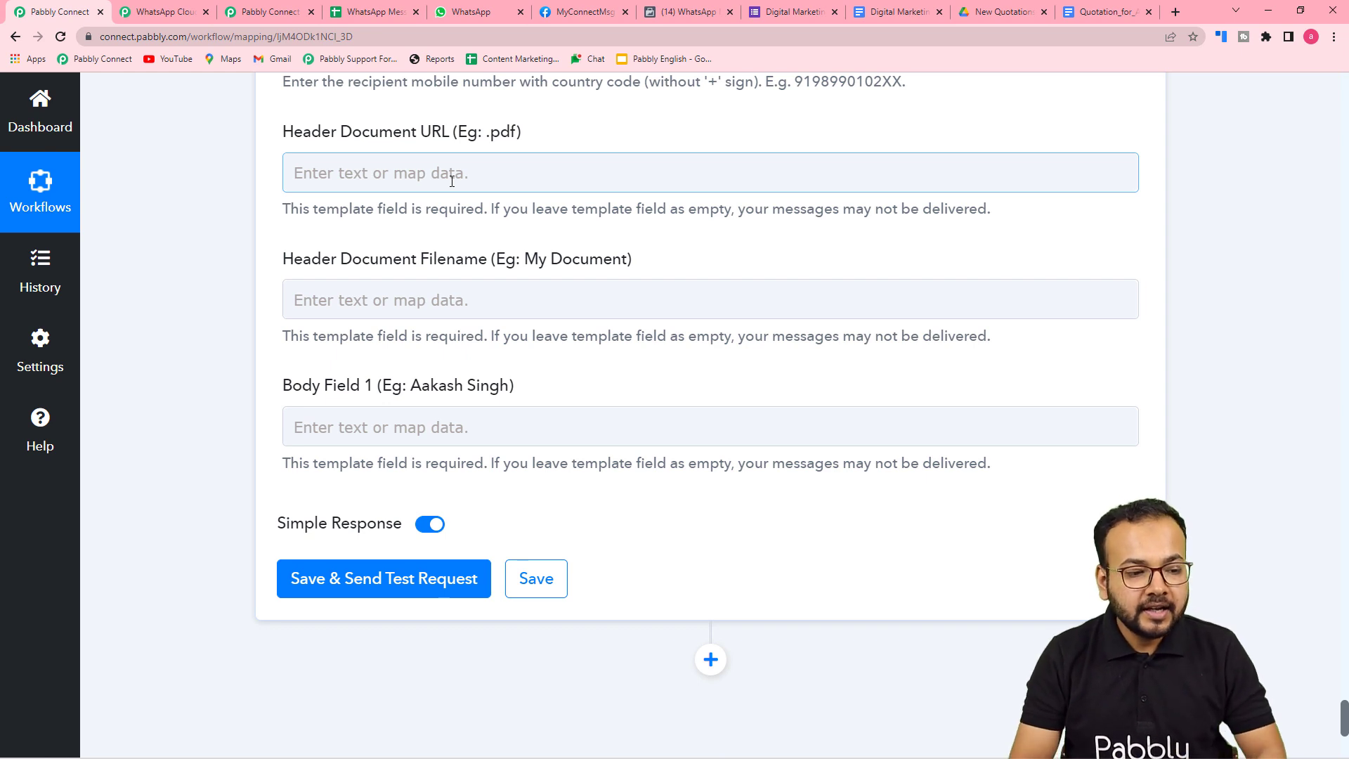
{"action": "left_click", "coordinate": [449, 180]}
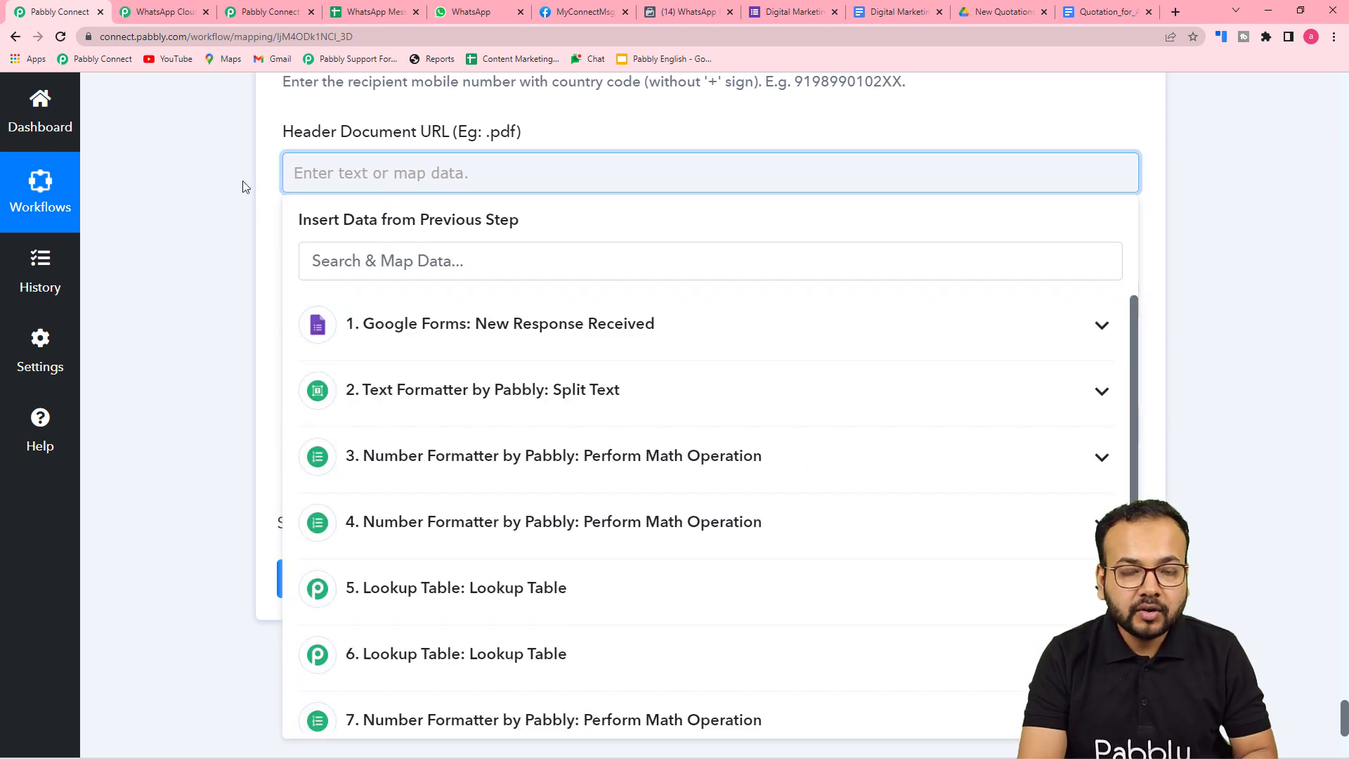
{"action": "scroll", "coordinate": [307, 280], "scroll_direction": "down", "scroll_amount": 5}
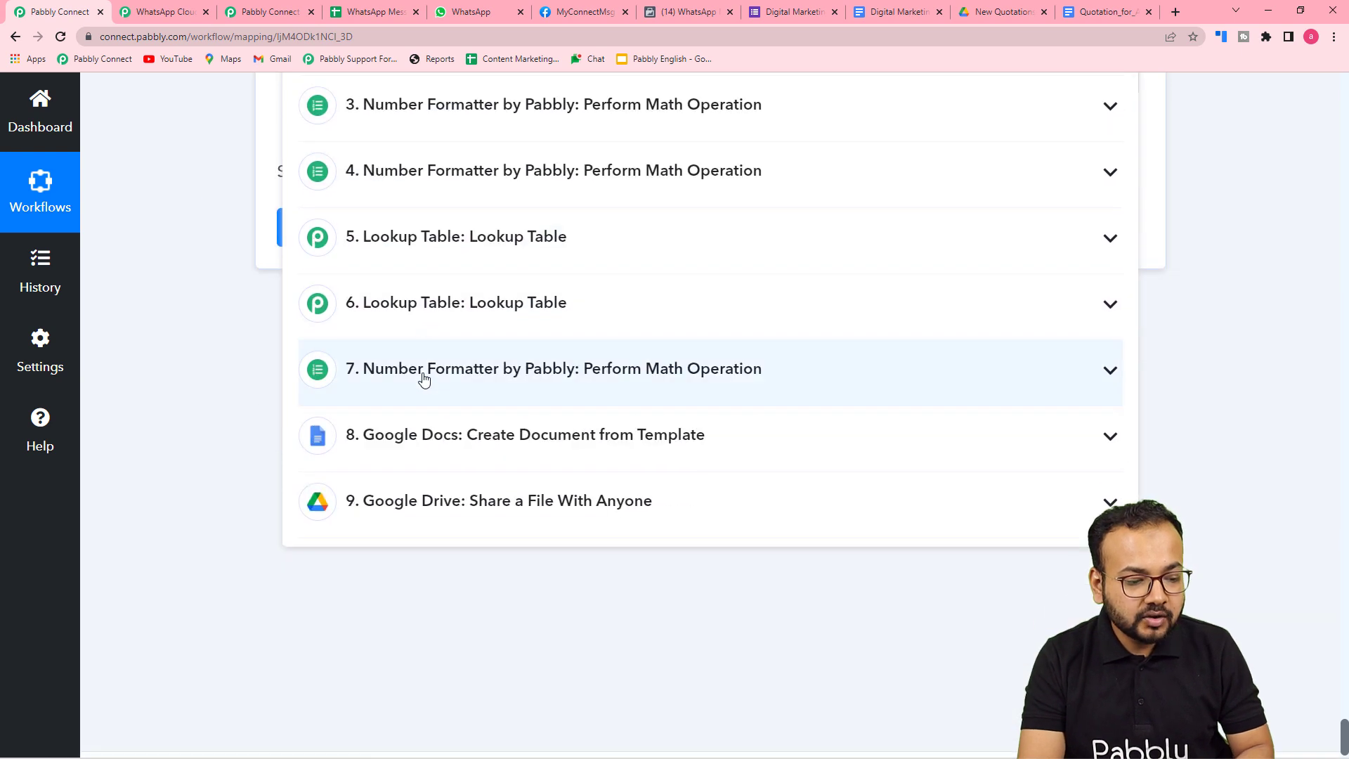
{"action": "scroll", "coordinate": [500, 524], "scroll_direction": "up", "scroll_amount": 7}
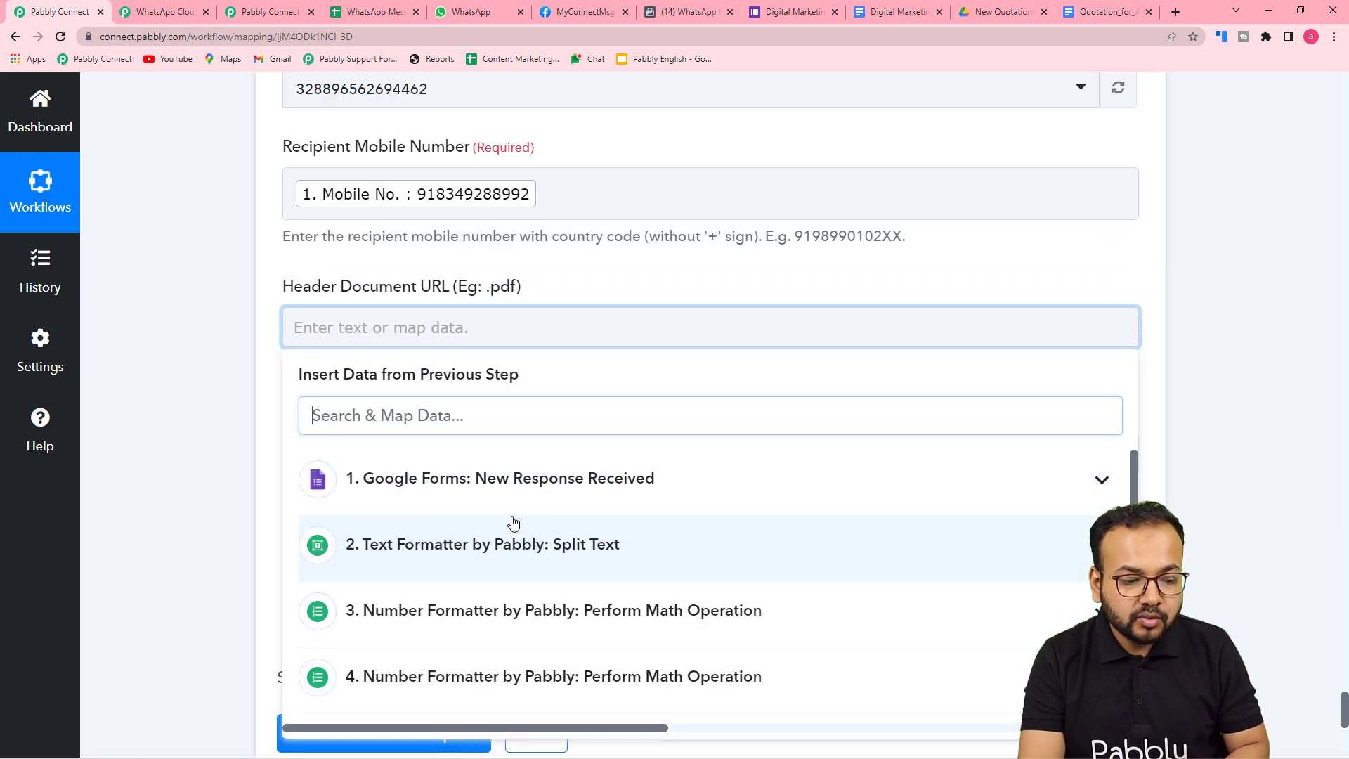
{"action": "scroll", "coordinate": [544, 523], "scroll_direction": "down", "scroll_amount": 10}
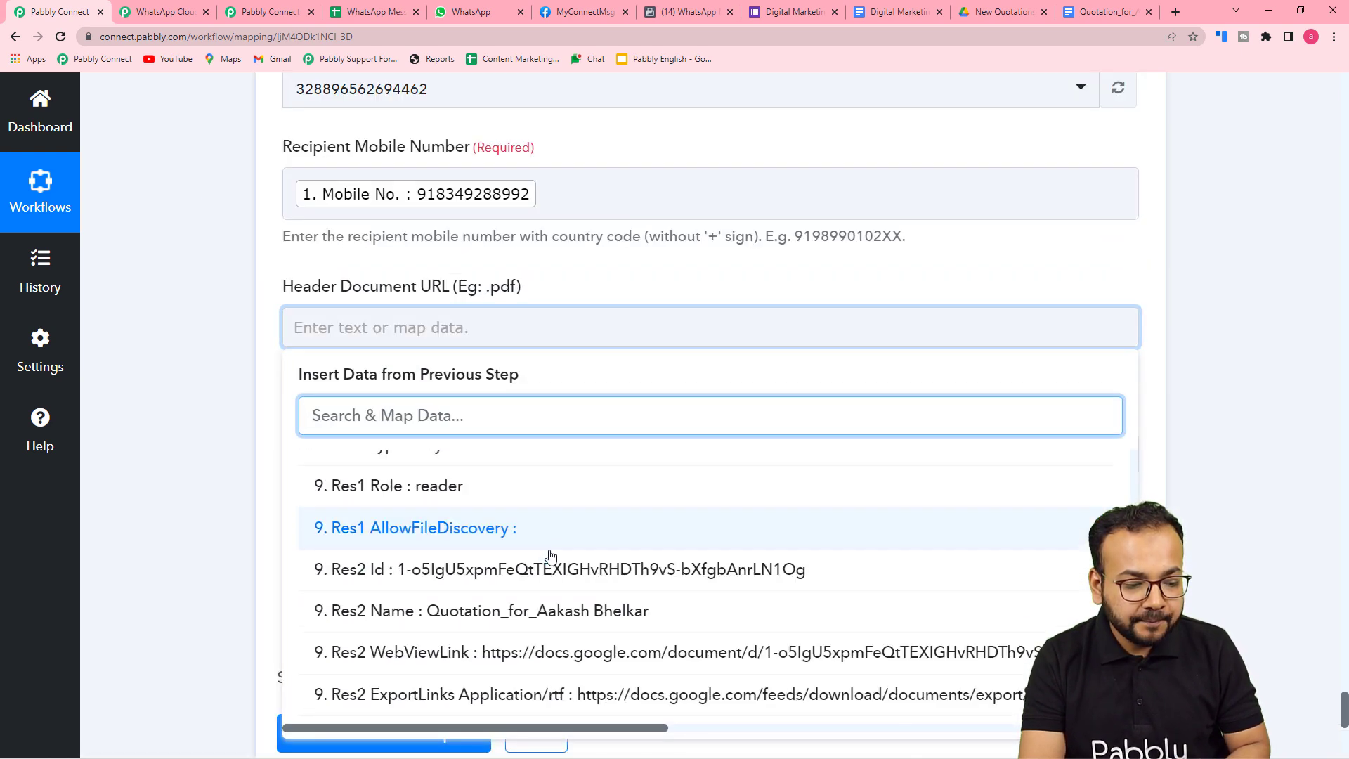
{"action": "scroll", "coordinate": [550, 555], "scroll_direction": "down", "scroll_amount": 5}
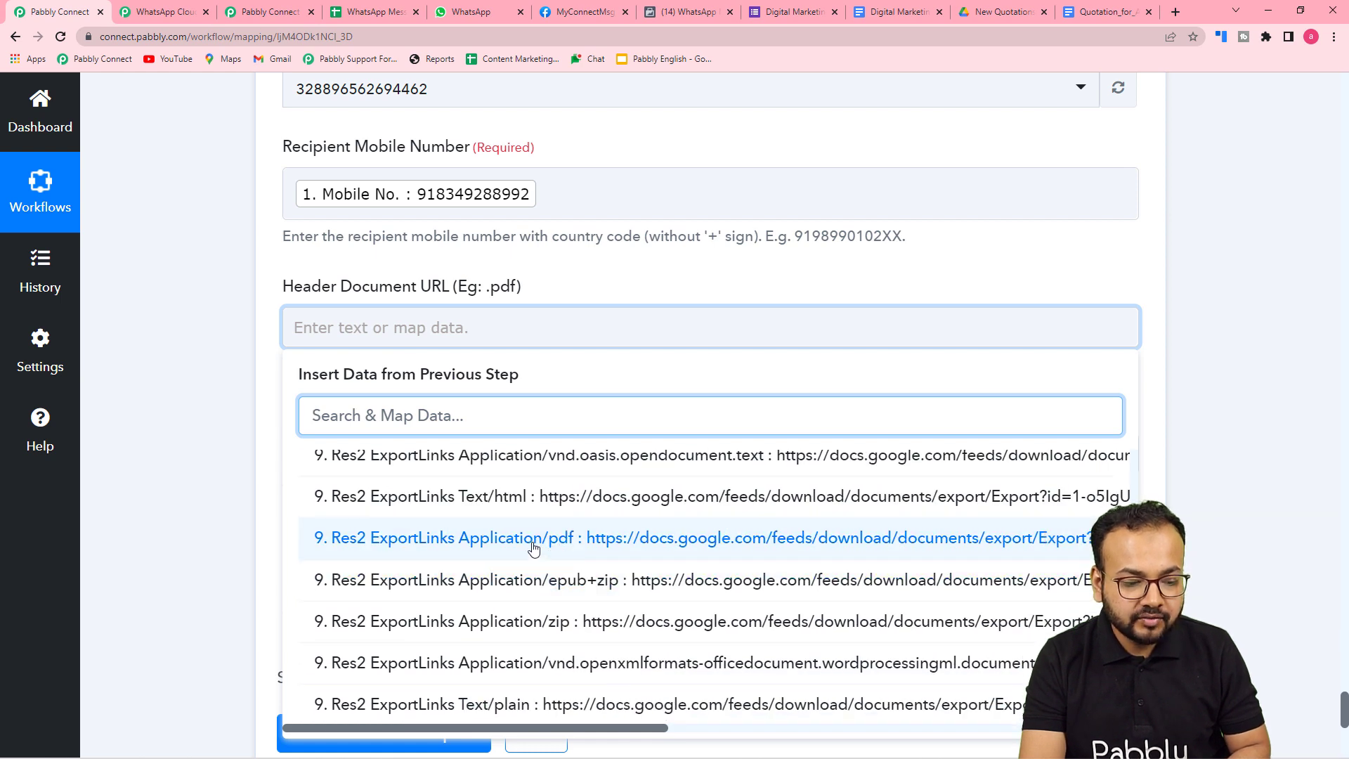
{"action": "left_click", "coordinate": [551, 549]}
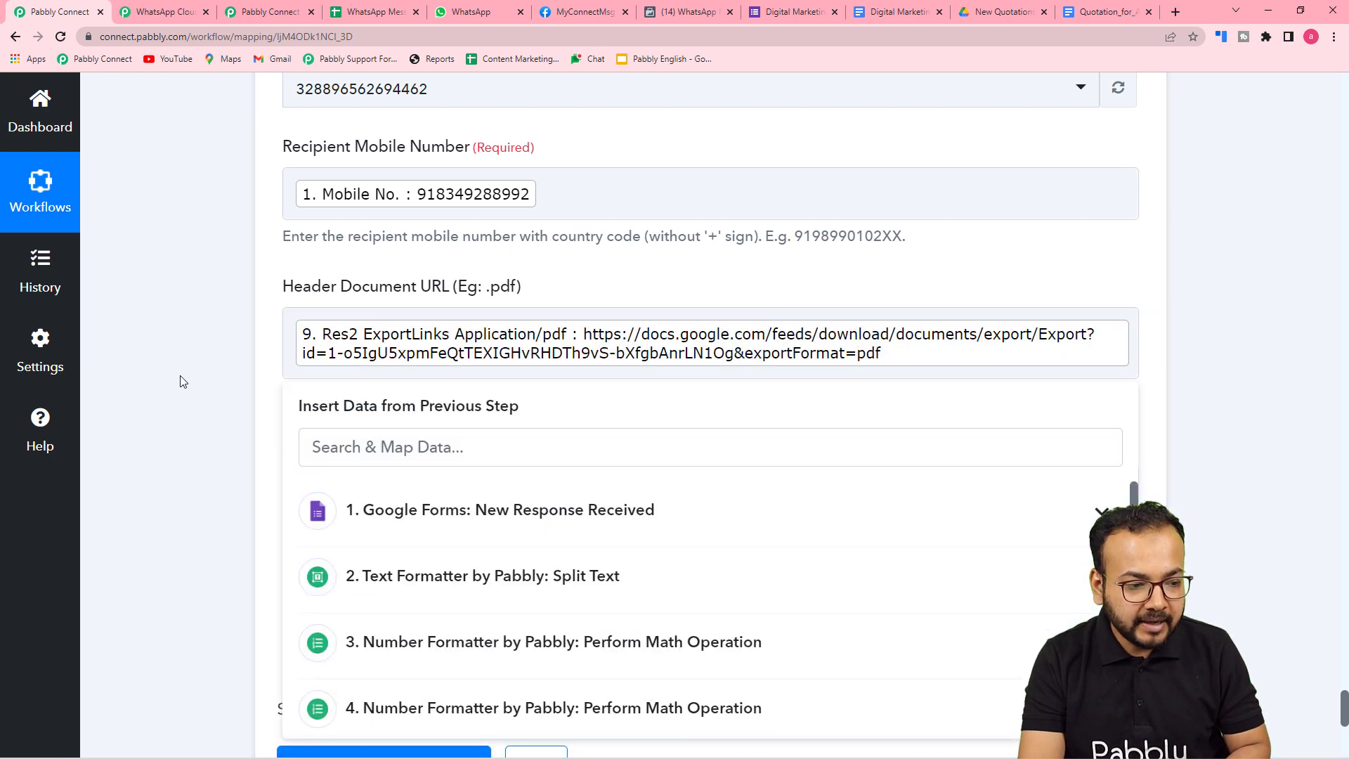
{"action": "left_click", "coordinate": [182, 381]}
Step: Look through the Google Docs create-document step's response data for a value to use as the header document filename
{"action": "scroll", "coordinate": [181, 382], "scroll_direction": "down", "scroll_amount": 3}
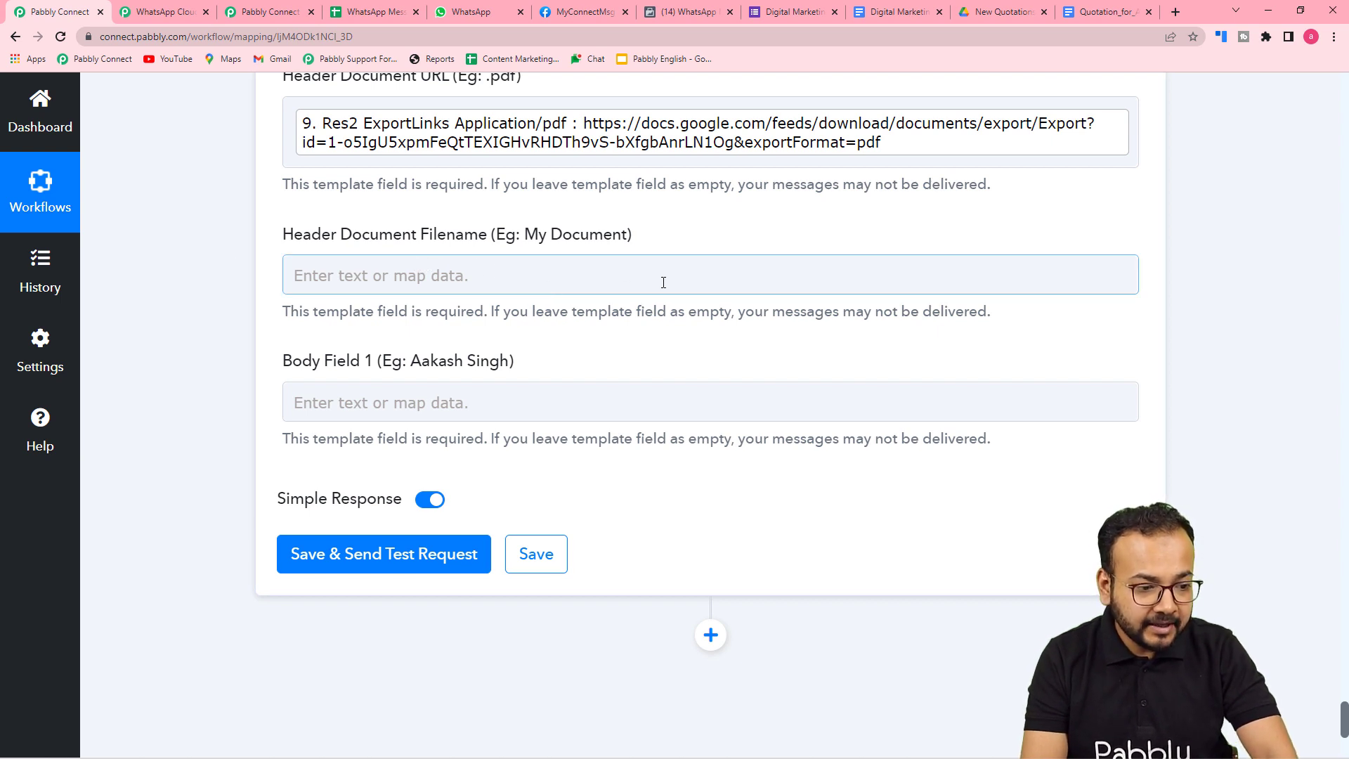
{"action": "left_click", "coordinate": [588, 292]}
{"action": "scroll", "coordinate": [437, 208], "scroll_direction": "down", "scroll_amount": 5}
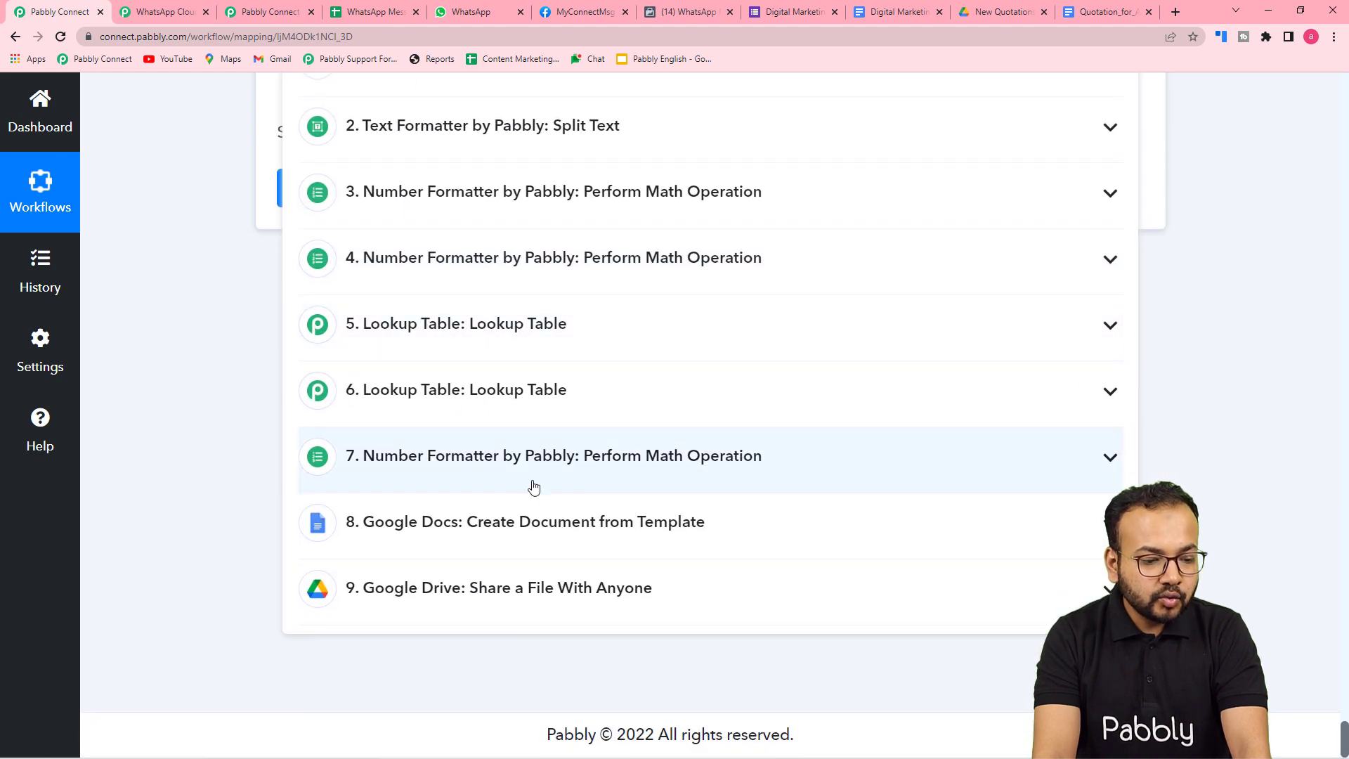
{"action": "scroll", "coordinate": [525, 520], "scroll_direction": "up", "scroll_amount": 5}
{"action": "scroll", "coordinate": [524, 520], "scroll_direction": "down", "scroll_amount": 10}
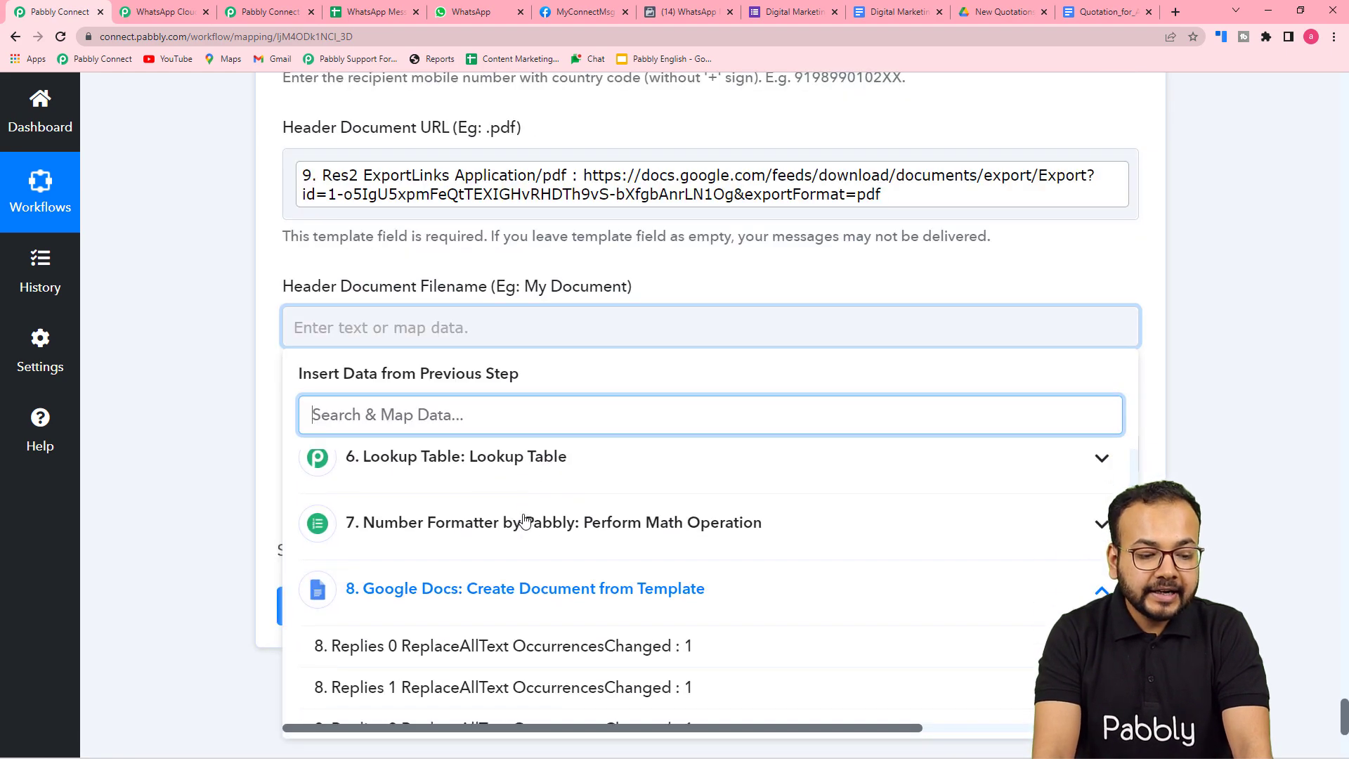
{"action": "scroll", "coordinate": [525, 520], "scroll_direction": "up", "scroll_amount": 8}
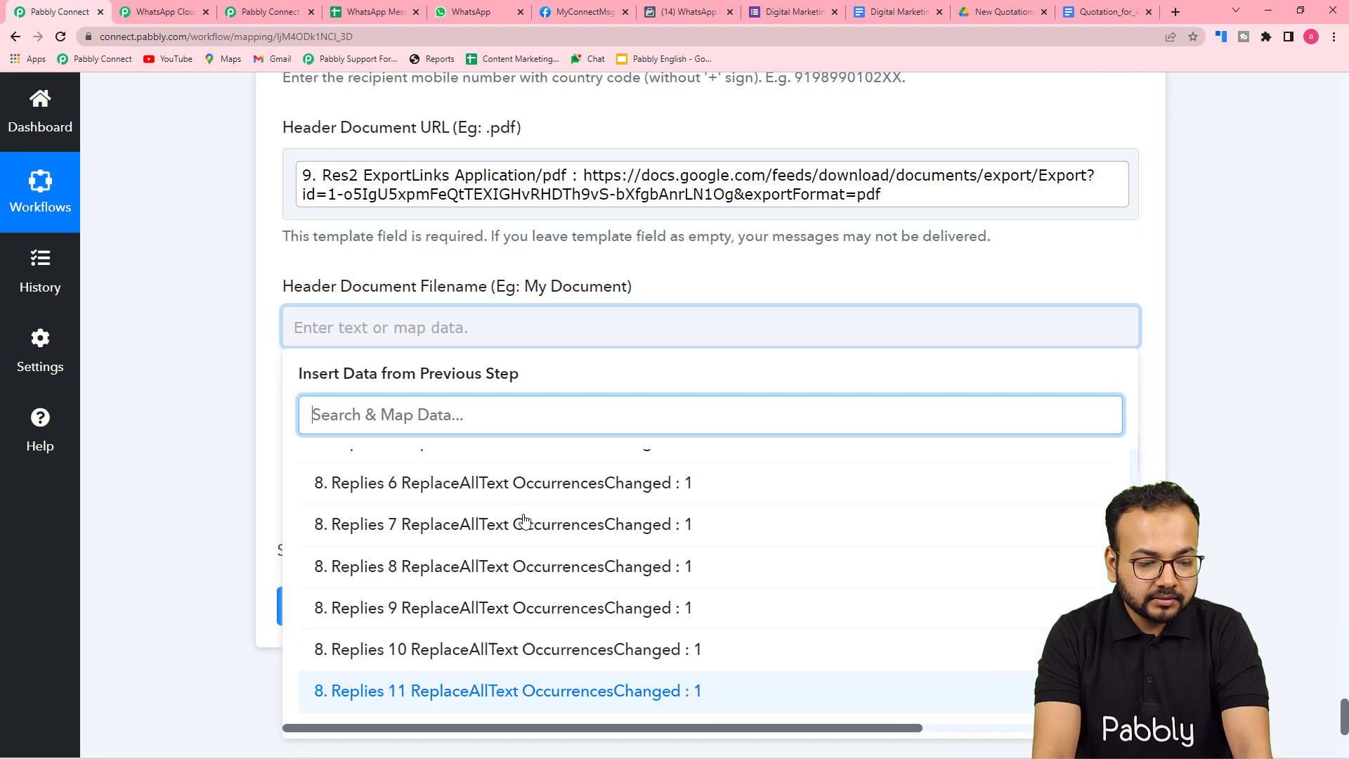
{"action": "scroll", "coordinate": [525, 520], "scroll_direction": "down", "scroll_amount": 8}
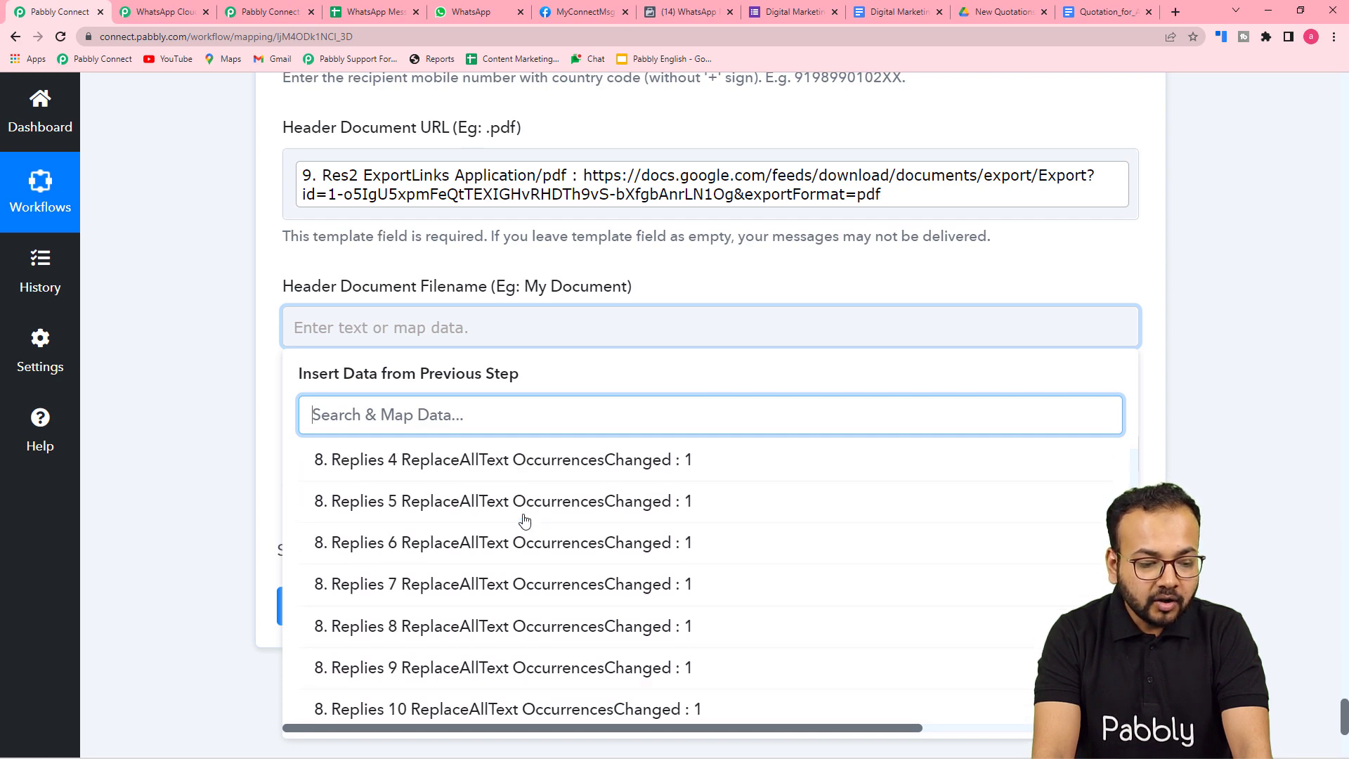
{"action": "scroll", "coordinate": [525, 520], "scroll_direction": "up", "scroll_amount": 8}
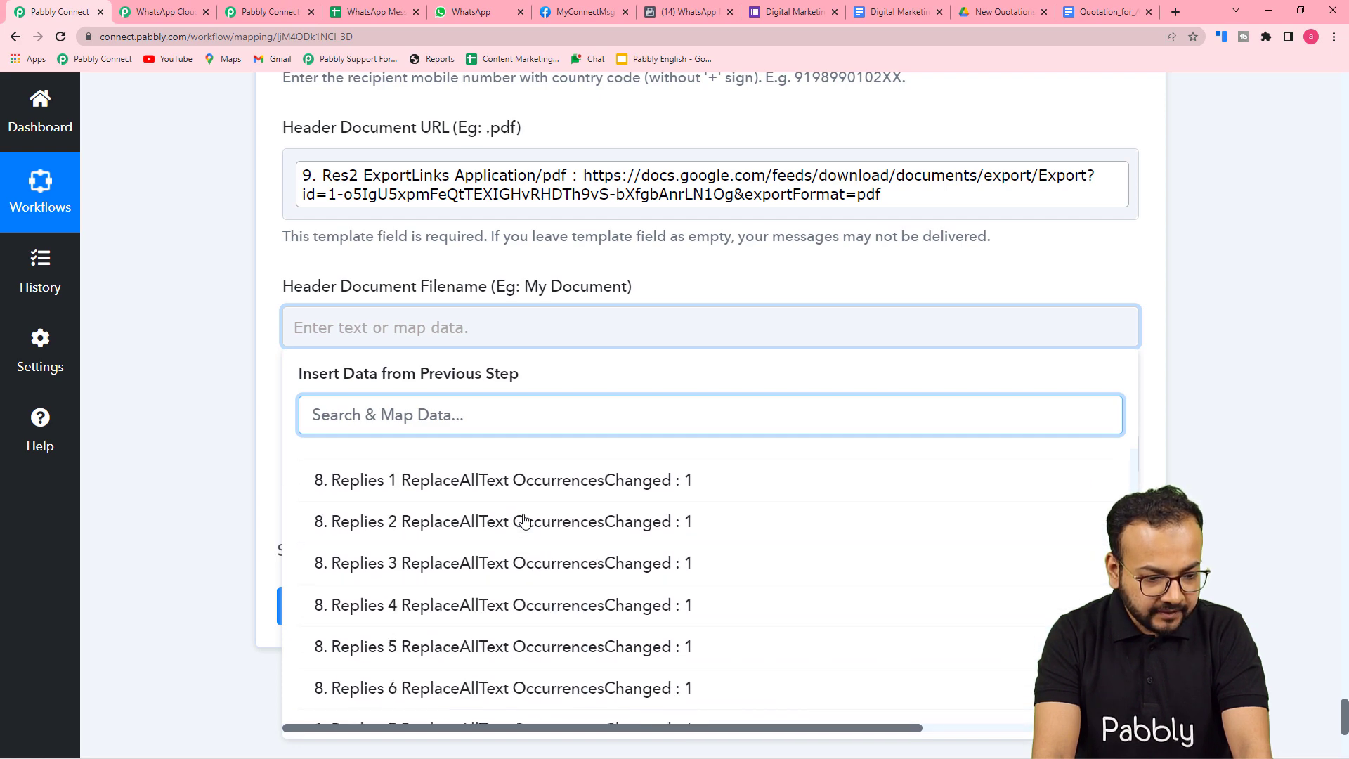
{"action": "left_click", "coordinate": [525, 585]}
Step: Map the header document filename to "Res2 Name" from the Google Drive file-sharing step
{"action": "scroll", "coordinate": [518, 588], "scroll_direction": "down", "scroll_amount": 5}
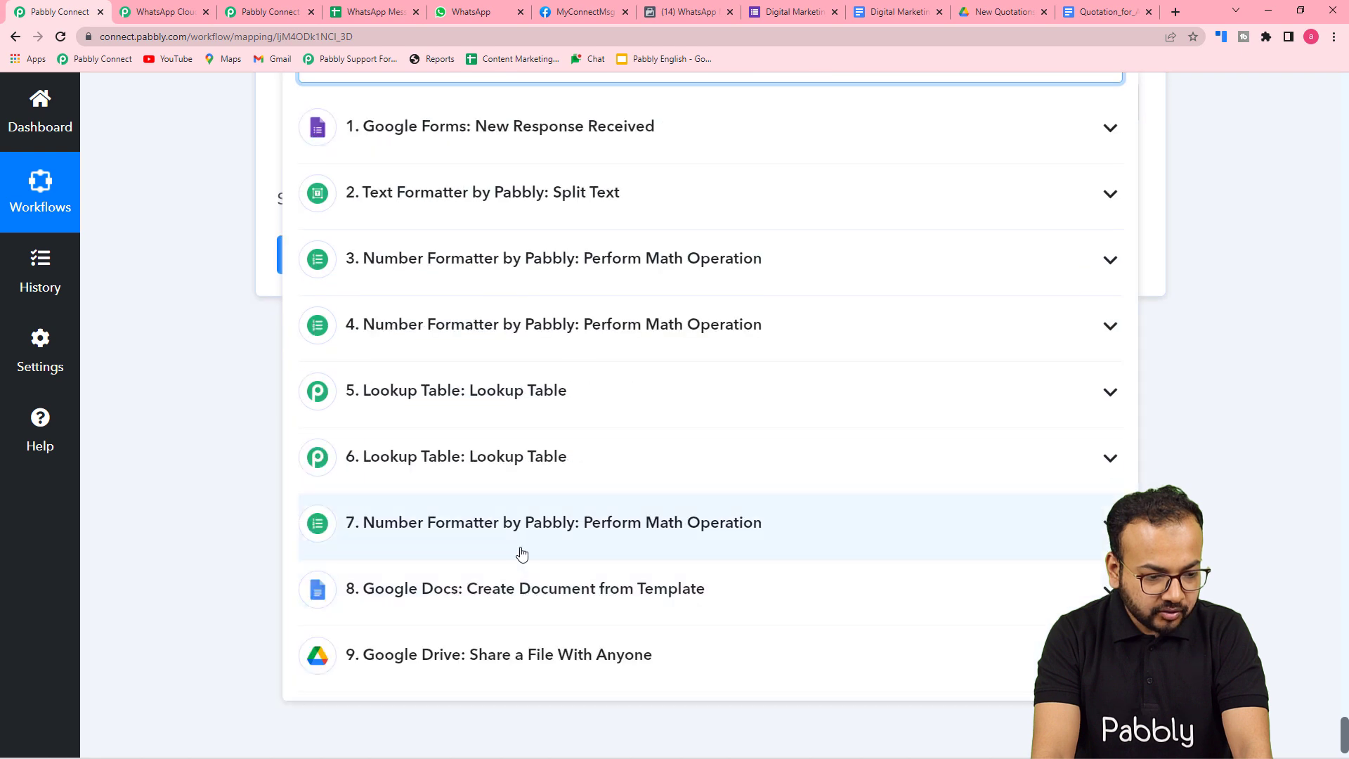
{"action": "left_click", "coordinate": [502, 613]}
{"action": "scroll", "coordinate": [502, 607], "scroll_direction": "down", "scroll_amount": 10}
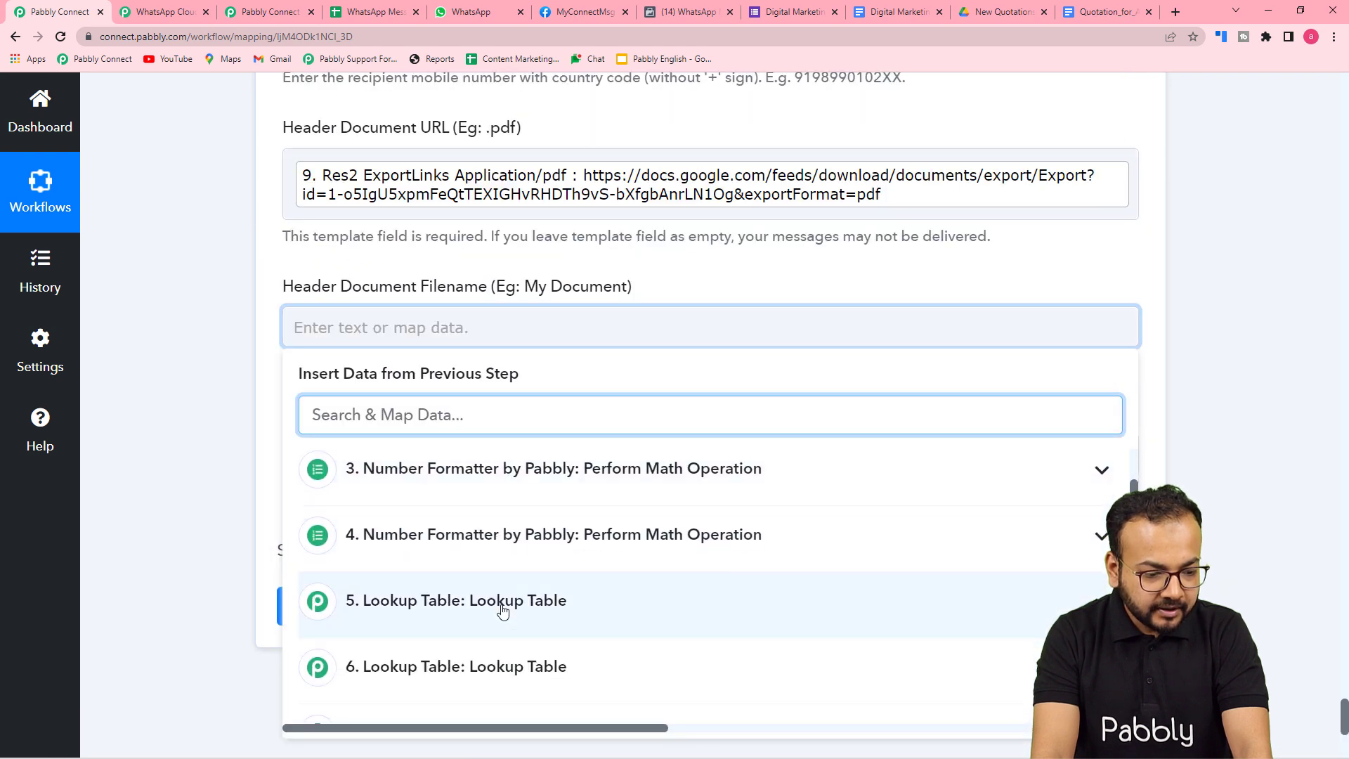
{"action": "scroll", "coordinate": [502, 611], "scroll_direction": "down", "scroll_amount": 1}
{"action": "scroll", "coordinate": [502, 611], "scroll_direction": "up", "scroll_amount": 2}
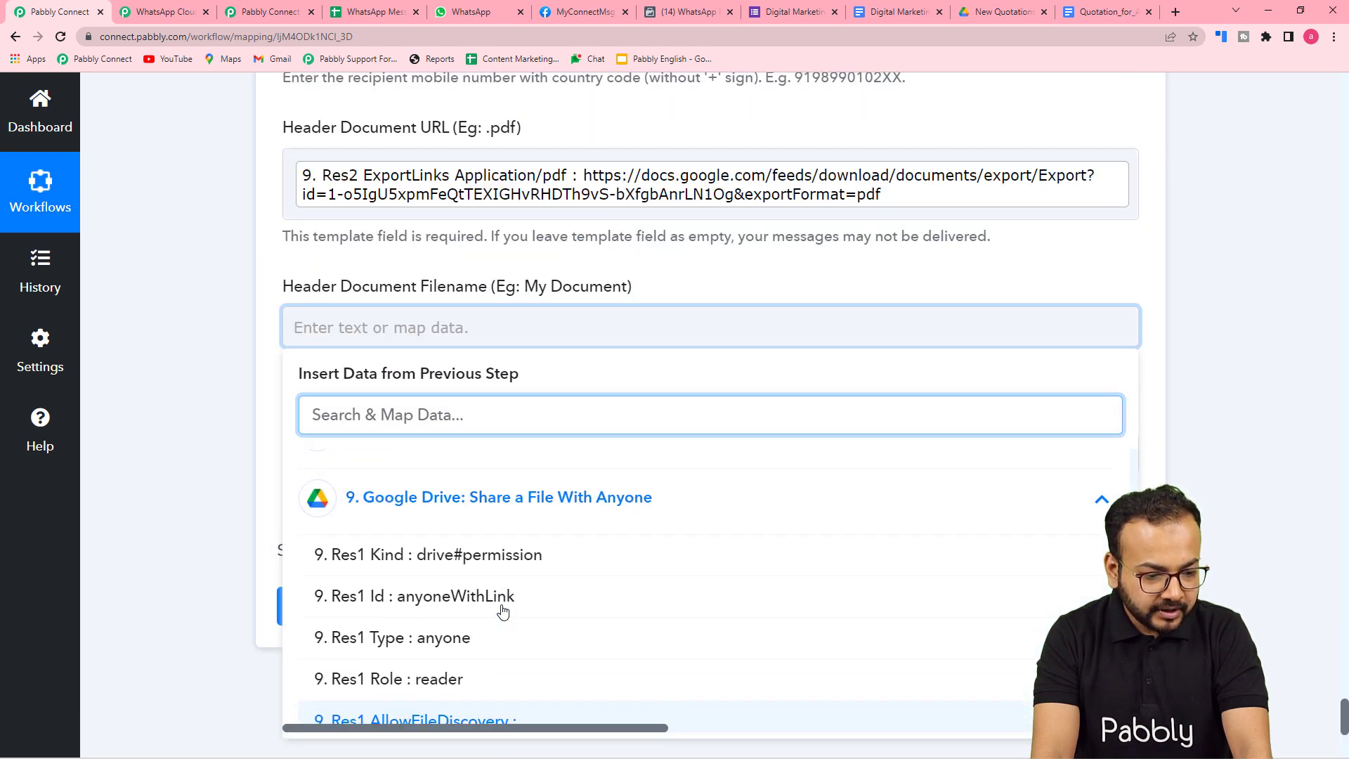
{"action": "scroll", "coordinate": [503, 611], "scroll_direction": "down", "scroll_amount": 3}
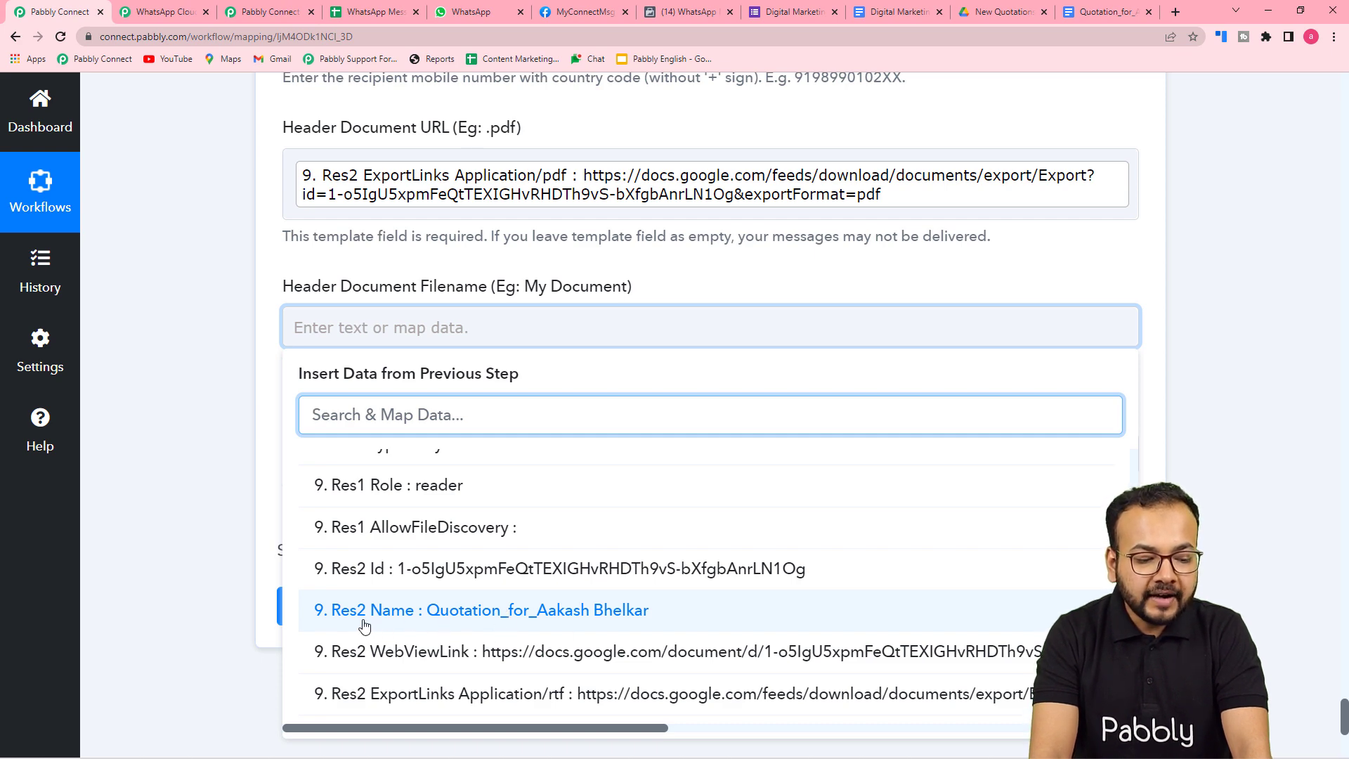
{"action": "left_click", "coordinate": [386, 622]}
{"action": "left_click", "coordinate": [227, 445]}
Step: Switch to the WhatsApp message templates page and check the variable in the template's body text
{"action": "scroll", "coordinate": [281, 428], "scroll_direction": "down", "scroll_amount": 2}
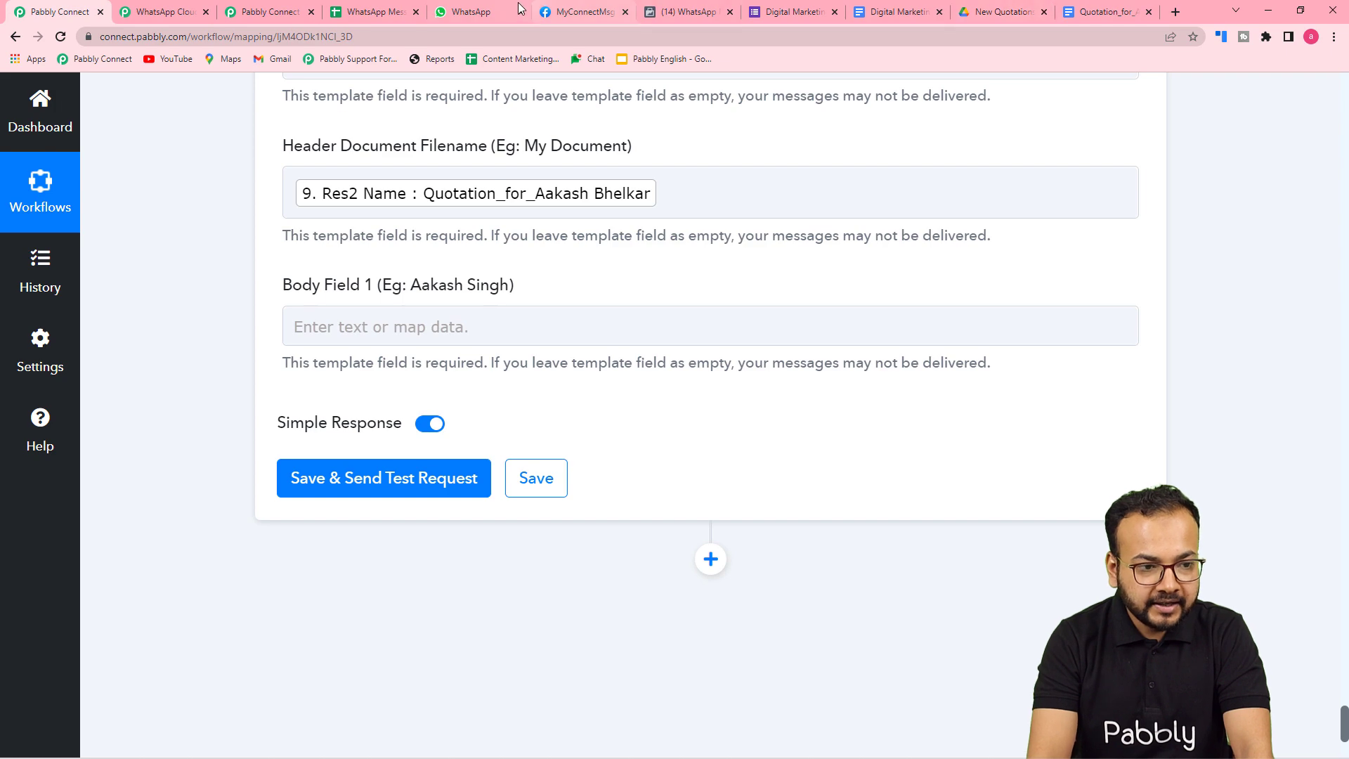
{"action": "left_click", "coordinate": [561, 14]}
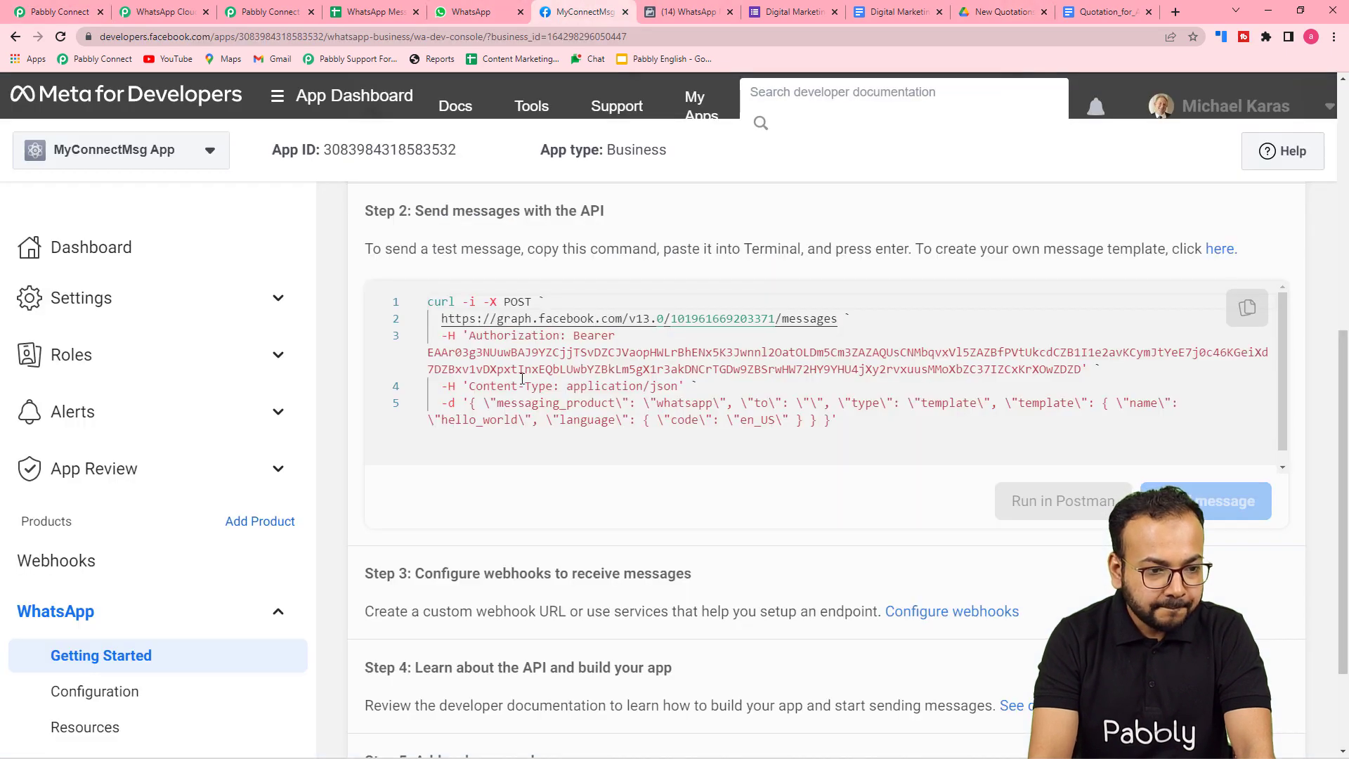
{"action": "left_click", "coordinate": [685, 12]}
{"action": "scroll", "coordinate": [605, 336], "scroll_direction": "down", "scroll_amount": 3}
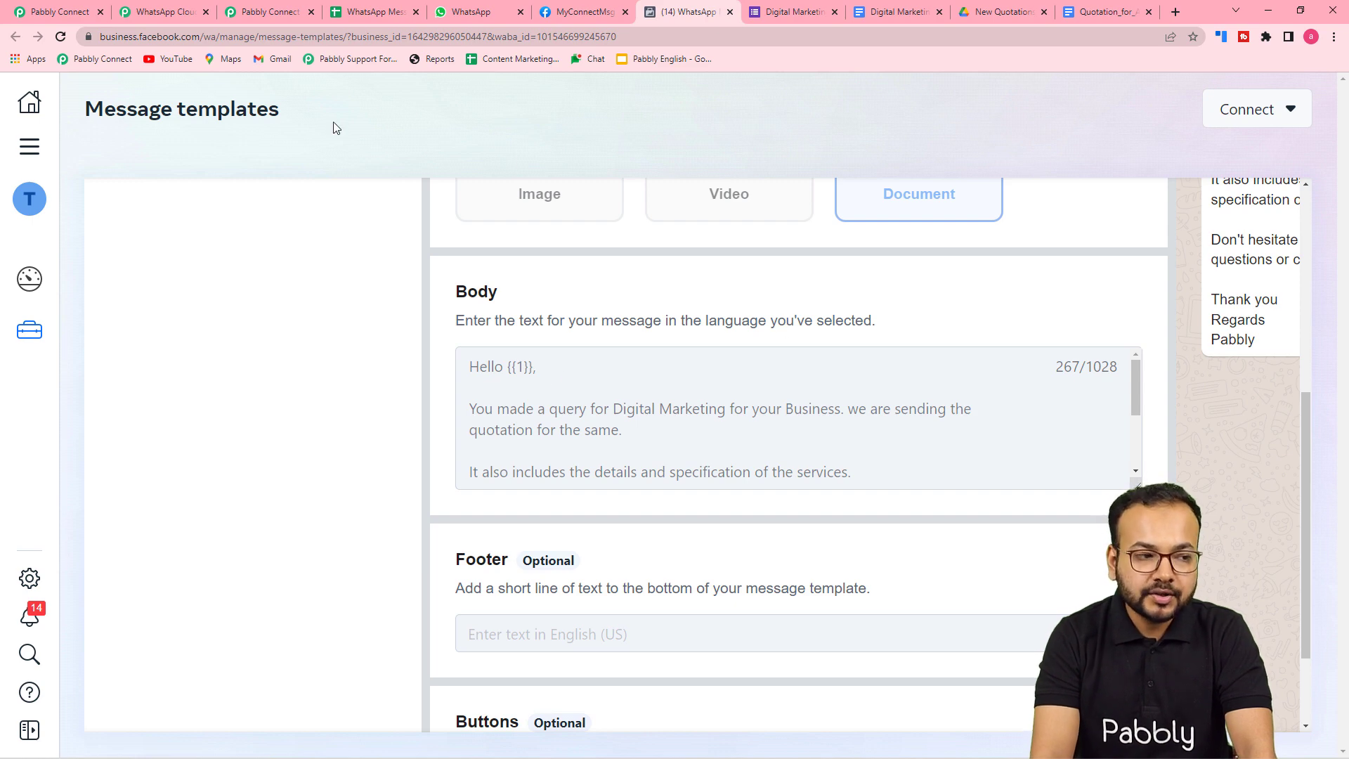
Step: Return to the Pabbly Connect workflow and map Body Field 1 to the Name answer from the Google Forms response
{"action": "left_click", "coordinate": [56, 12]}
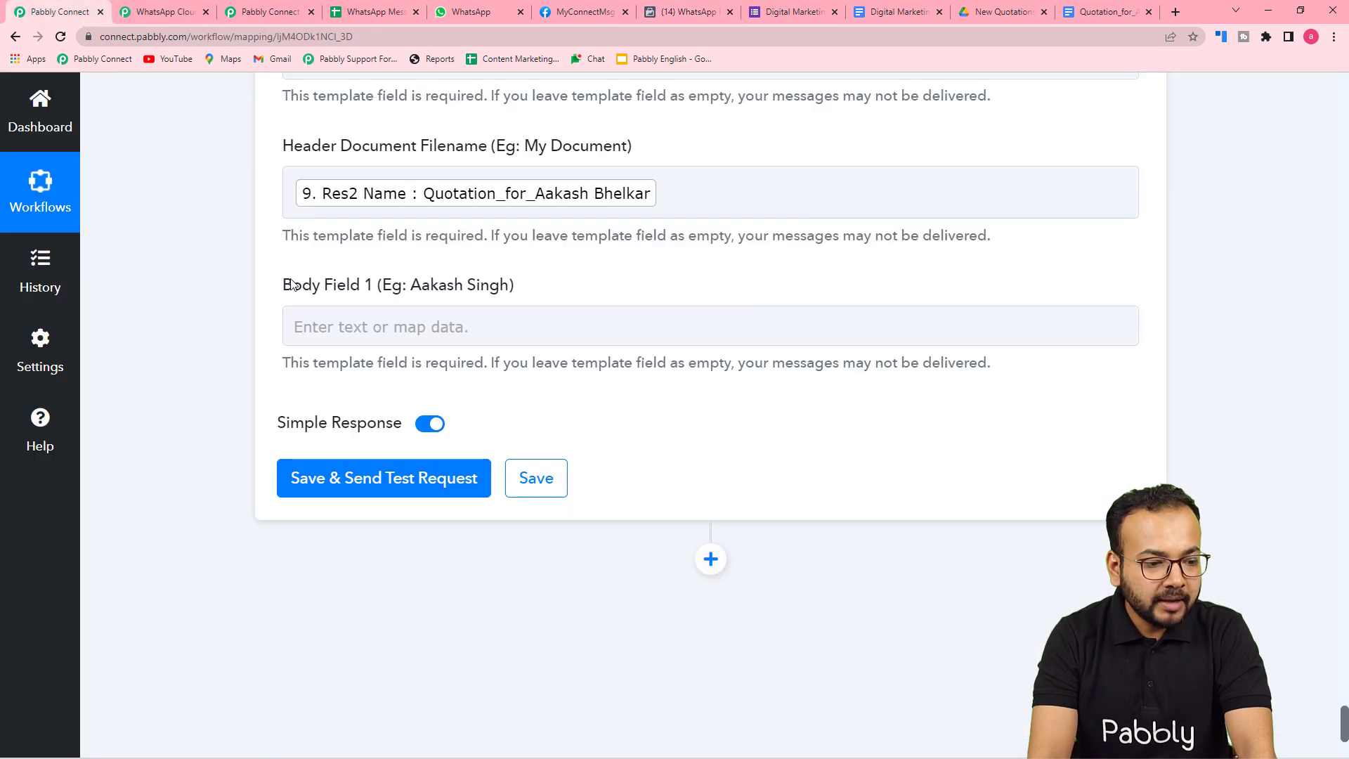
{"action": "left_click", "coordinate": [310, 325]}
{"action": "scroll", "coordinate": [351, 309], "scroll_direction": "down", "scroll_amount": 3}
{"action": "left_click", "coordinate": [402, 280]}
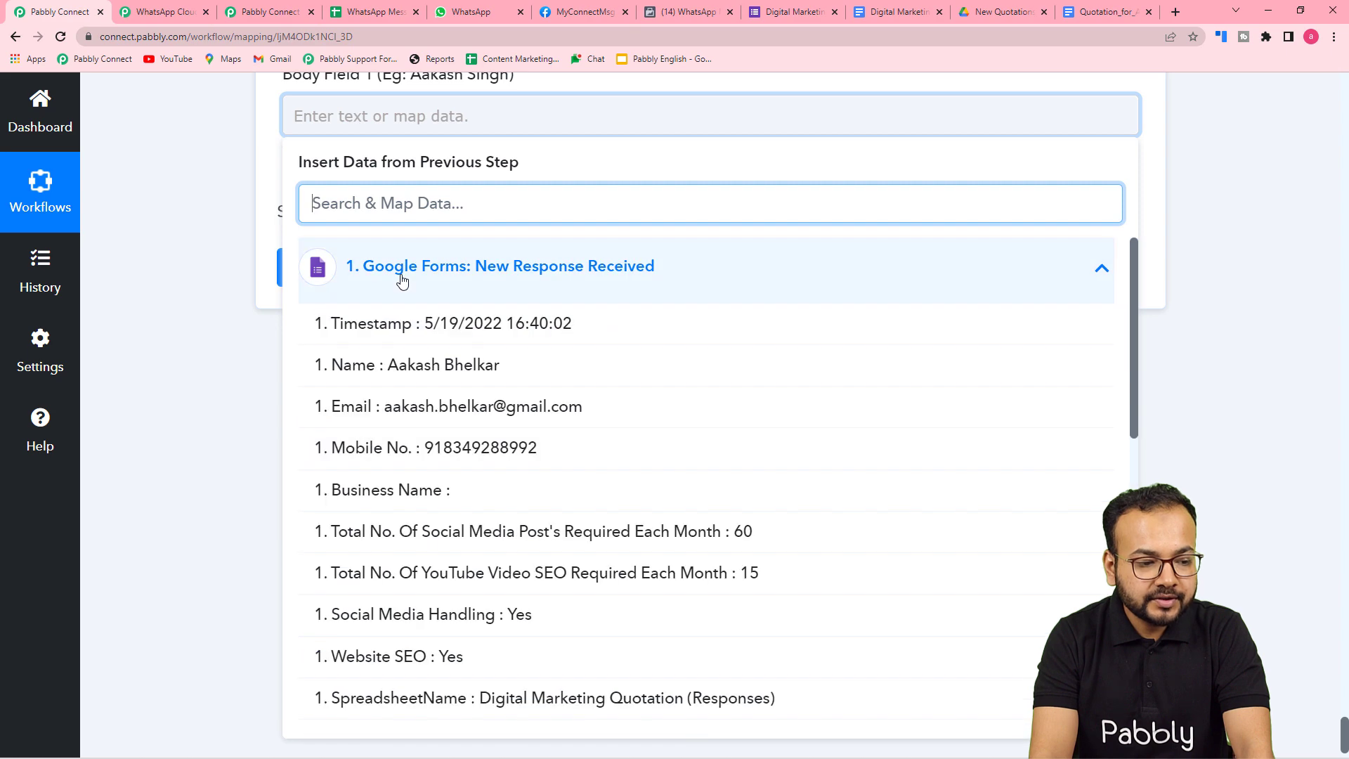
{"action": "left_click", "coordinate": [425, 366]}
{"action": "left_click", "coordinate": [186, 286]}
Step: Review the mapped template fields, load WhatsApp Web, and save the WhatsApp action with a test request
{"action": "scroll", "coordinate": [213, 359], "scroll_direction": "up", "scroll_amount": 10}
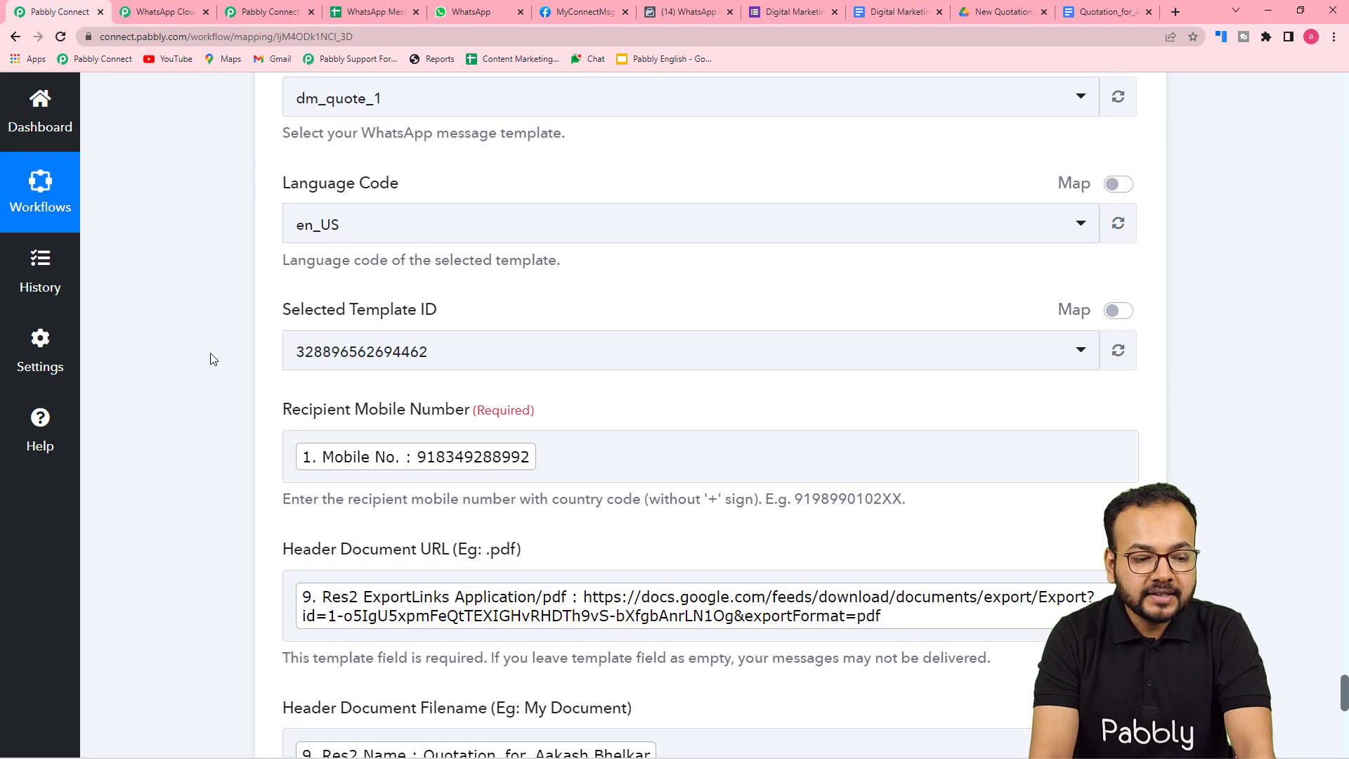
{"action": "scroll", "coordinate": [213, 359], "scroll_direction": "down", "scroll_amount": 2}
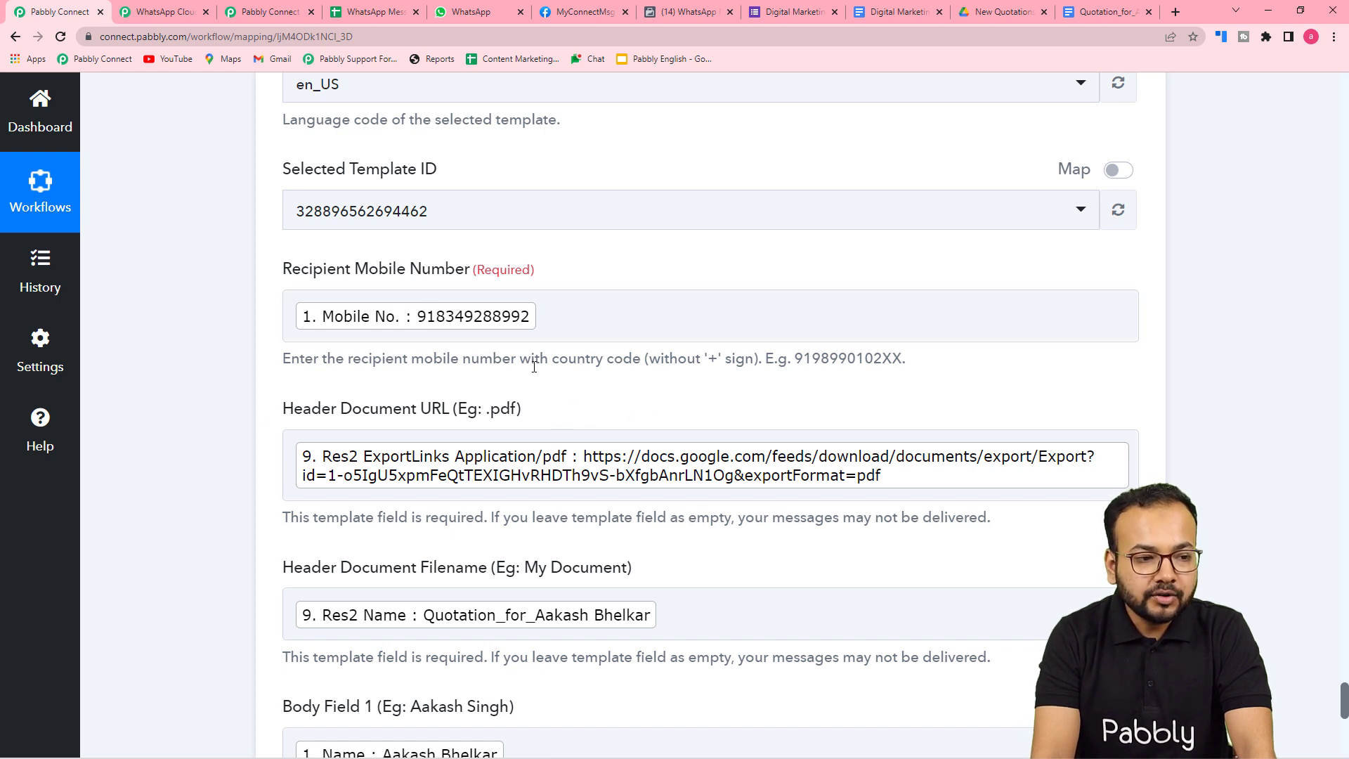
{"action": "left_click", "coordinate": [468, 16]}
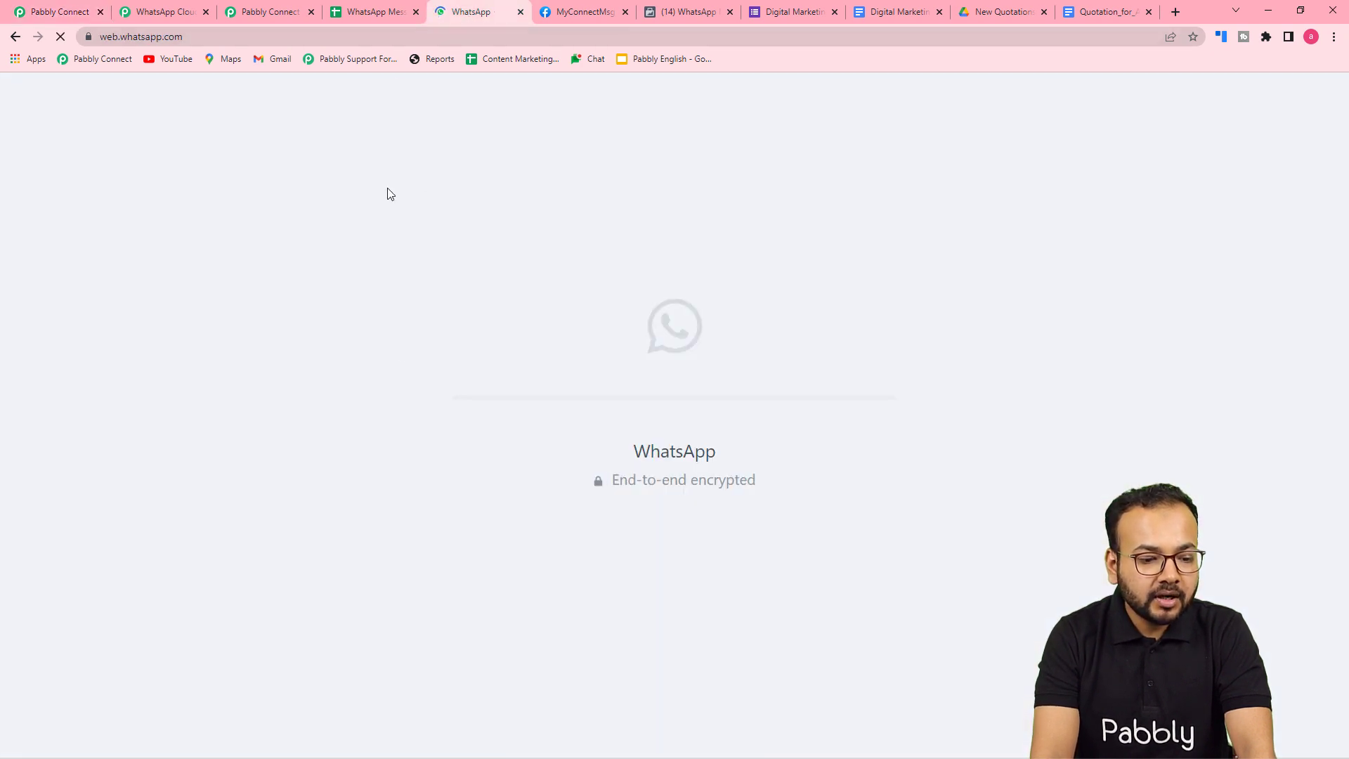
{"action": "left_click", "coordinate": [71, 12]}
{"action": "scroll", "coordinate": [256, 382], "scroll_direction": "down", "scroll_amount": 10}
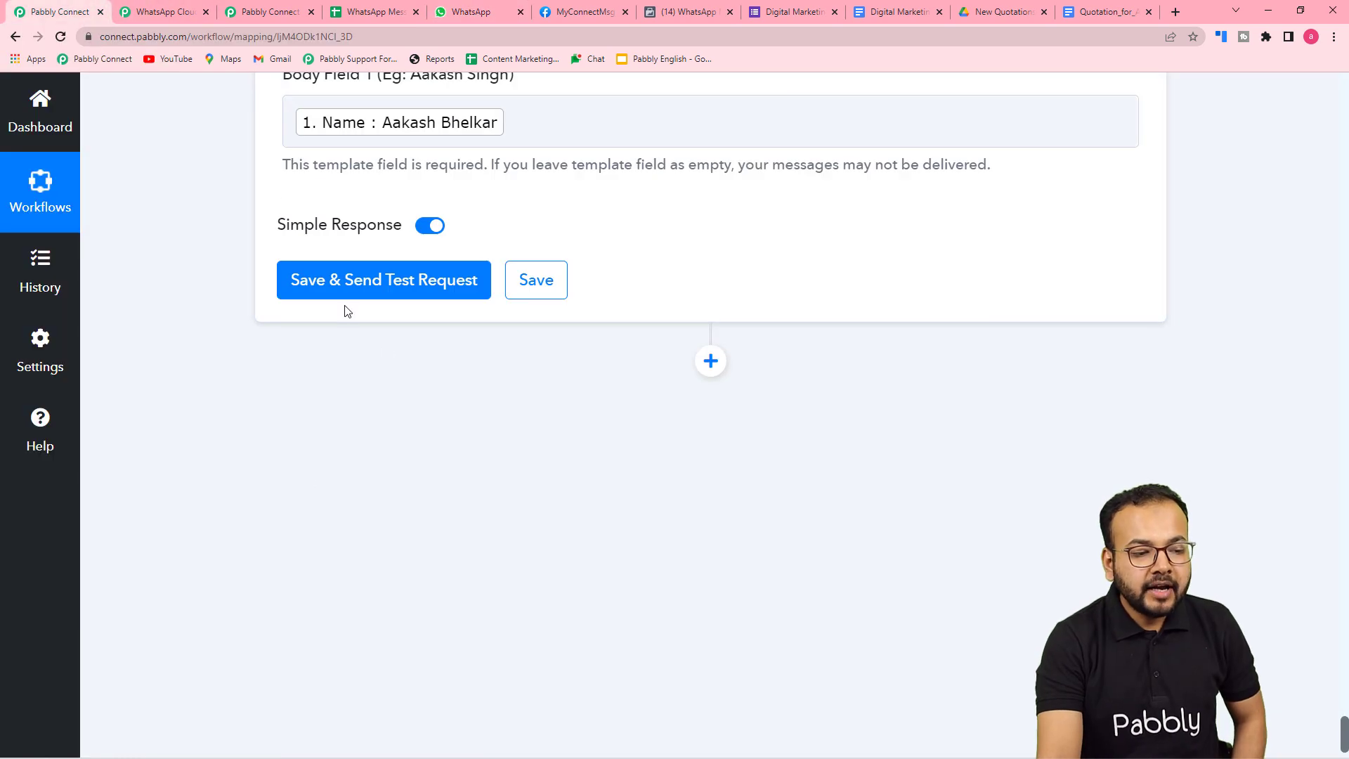
{"action": "left_click", "coordinate": [327, 291]}
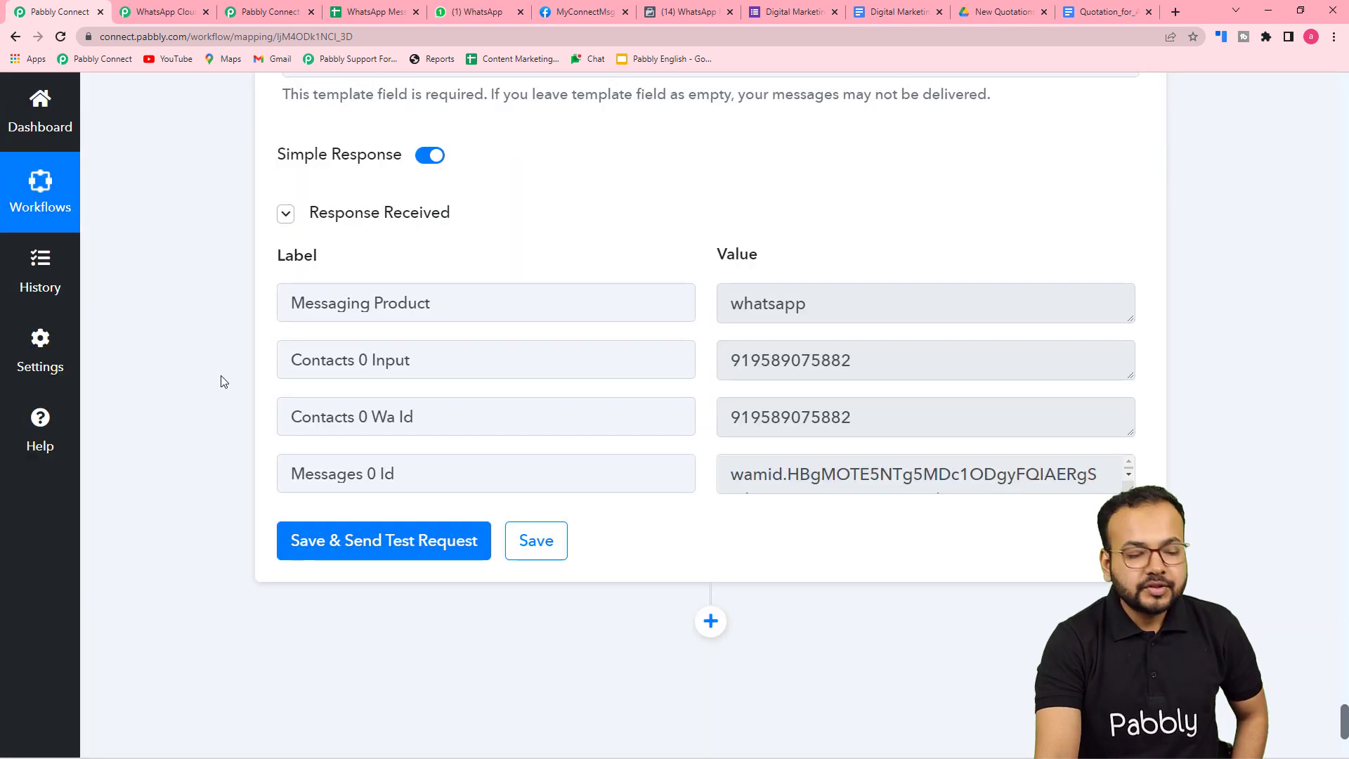
Step: Switch to WhatsApp Web, open the Pabbly Office chat, and download and check the attached quotation PDF
{"action": "left_click", "coordinate": [478, 14]}
{"action": "left_click", "coordinate": [223, 333]}
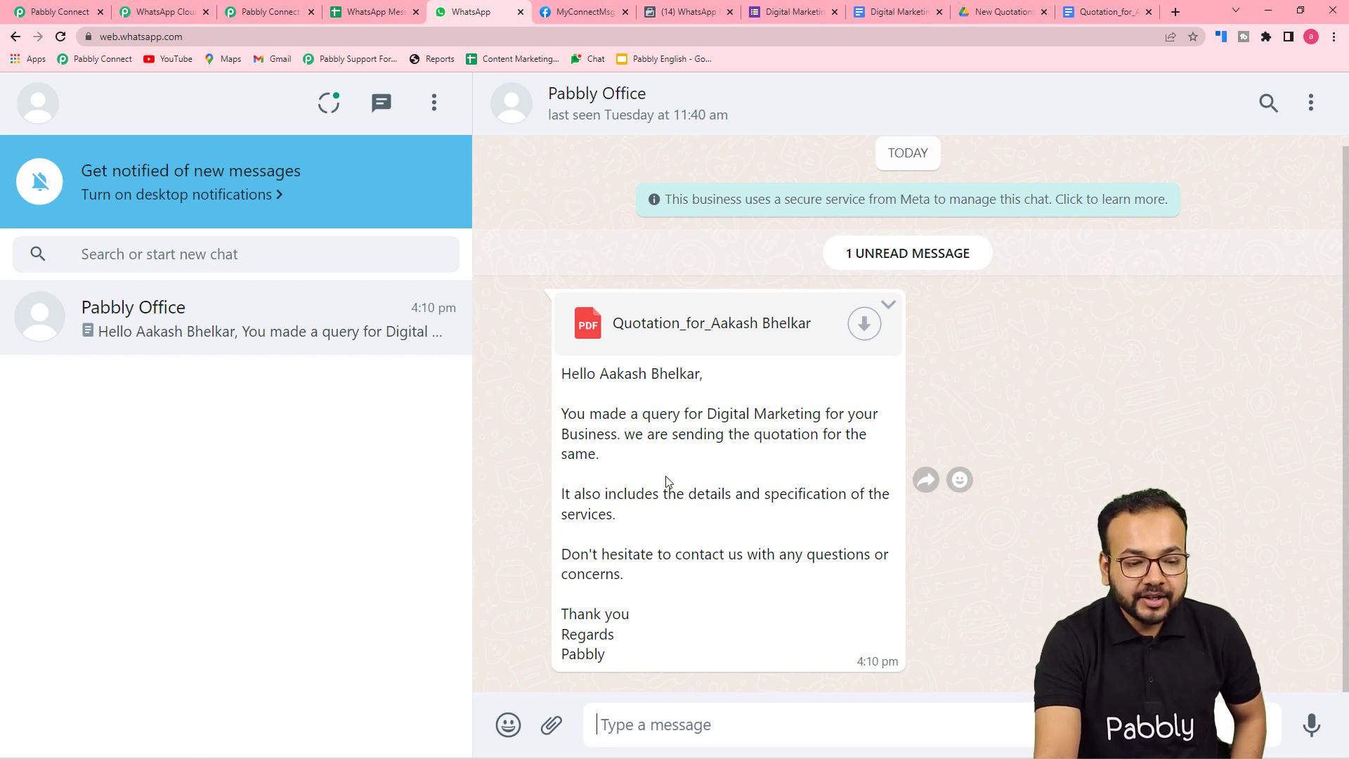
{"action": "left_click", "coordinate": [864, 324]}
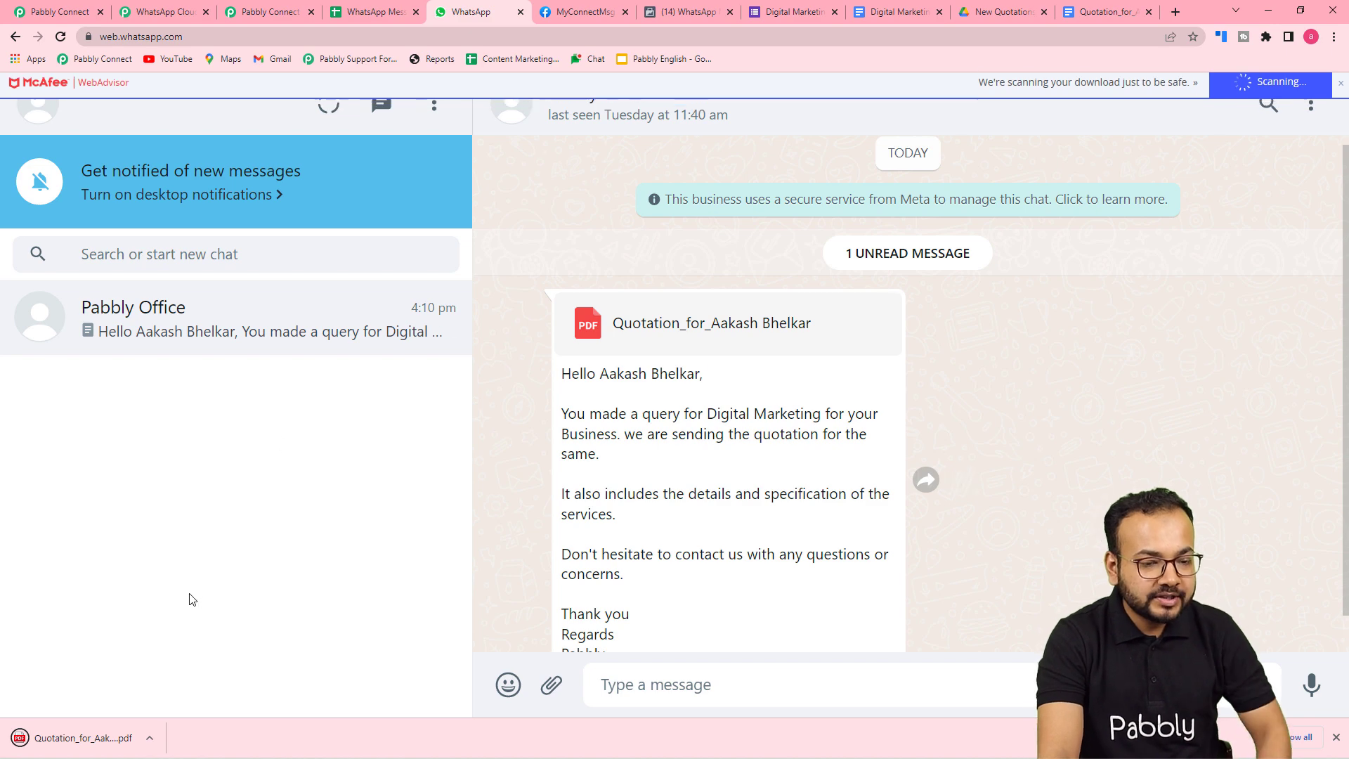
{"action": "scroll", "coordinate": [531, 478], "scroll_direction": "down", "scroll_amount": 7}
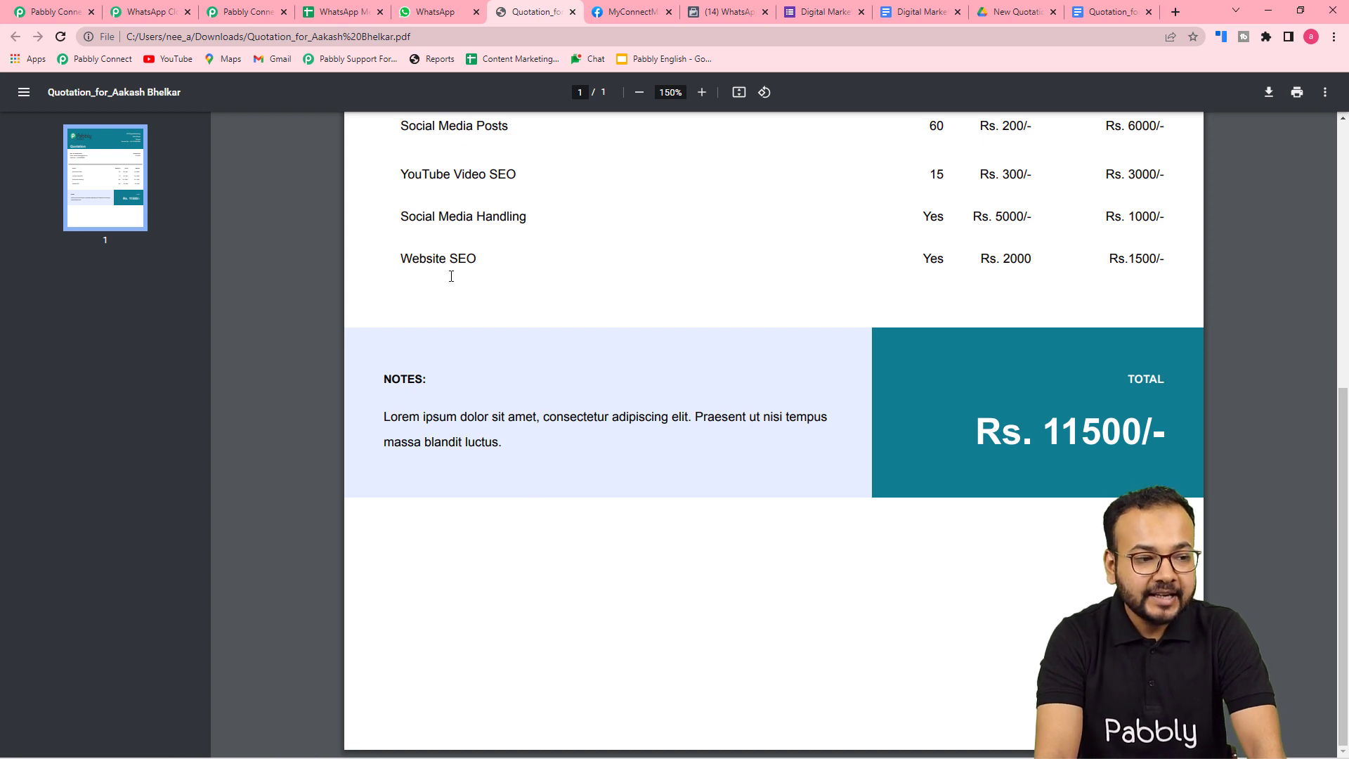
Step: Switch back to the Pabbly Connect workflow and review the field mappings of its earlier steps
{"action": "left_click", "coordinate": [17, 14]}
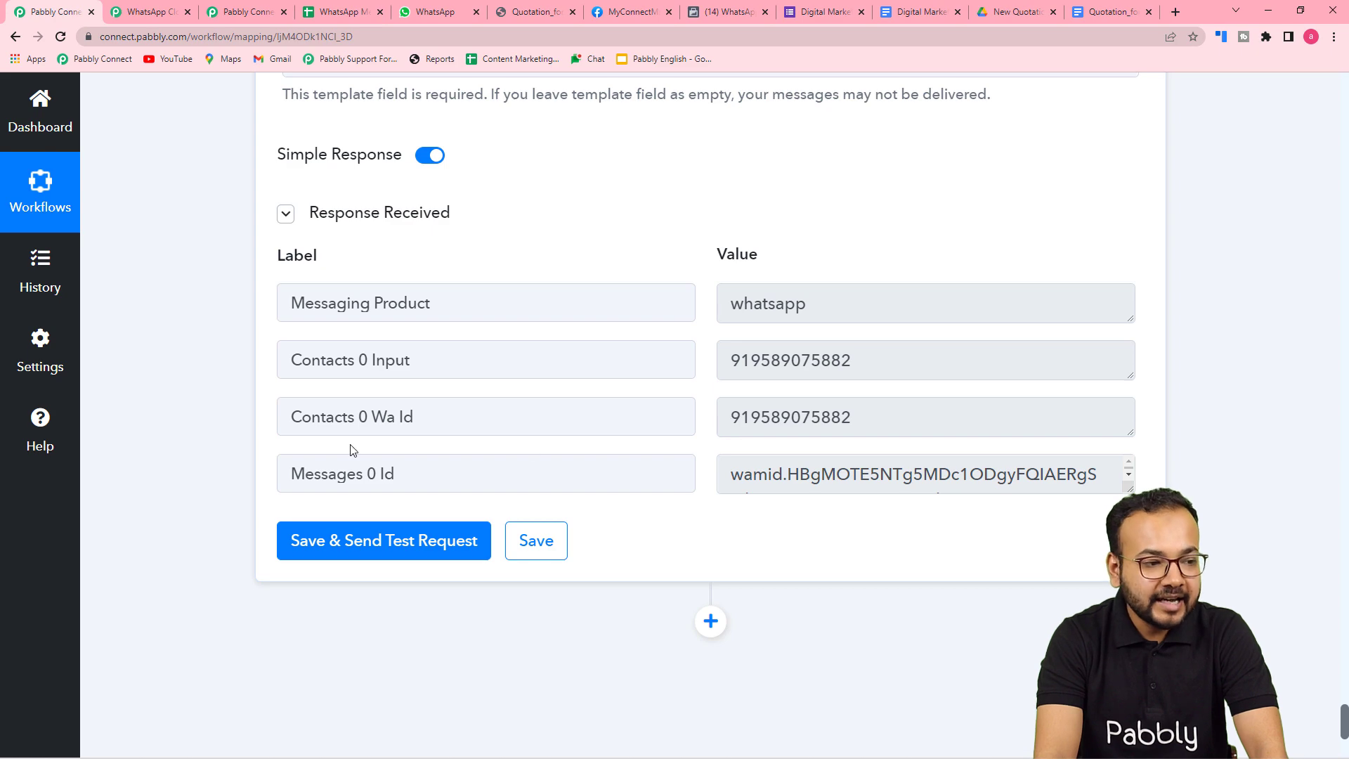
{"action": "scroll", "coordinate": [353, 450], "scroll_direction": "up", "scroll_amount": 4}
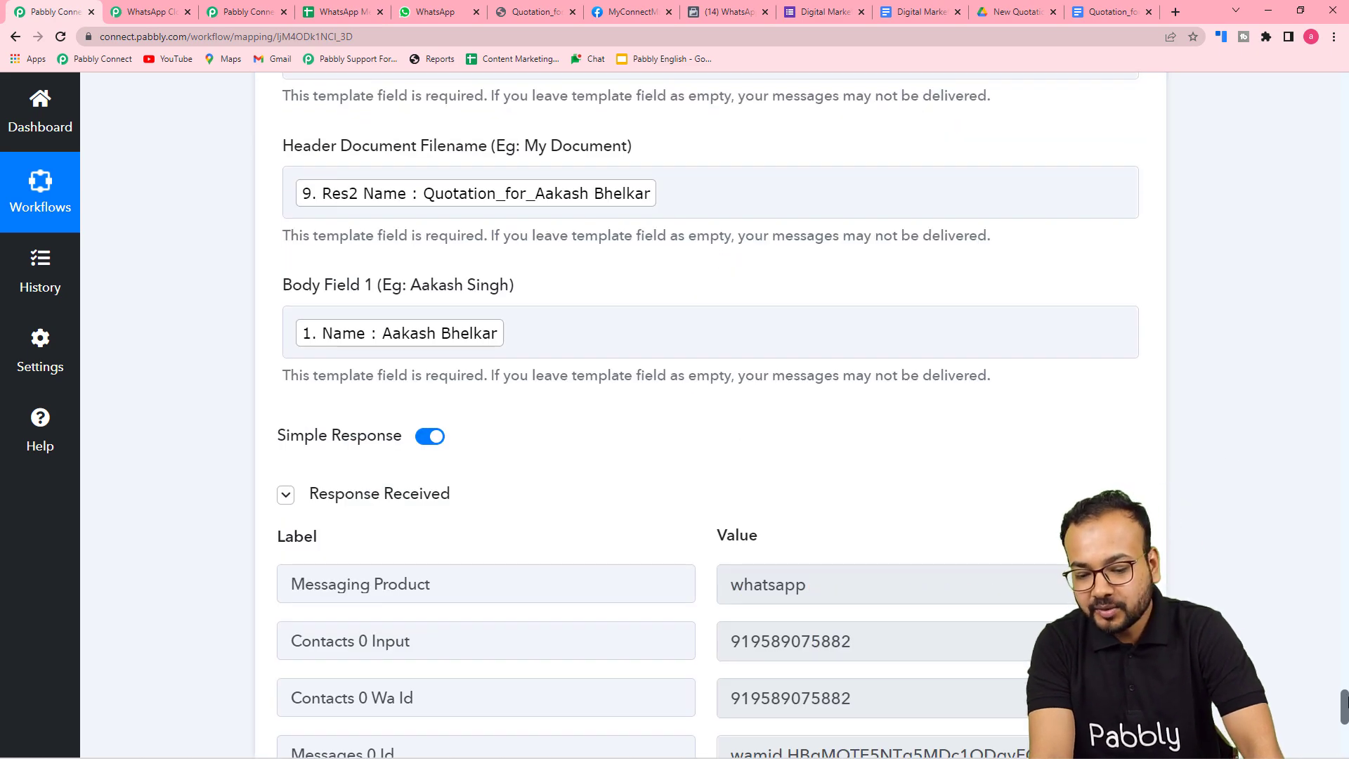
{"action": "left_click_drag", "start_coordinate": [1343, 706], "coordinate": [1344, 499]}
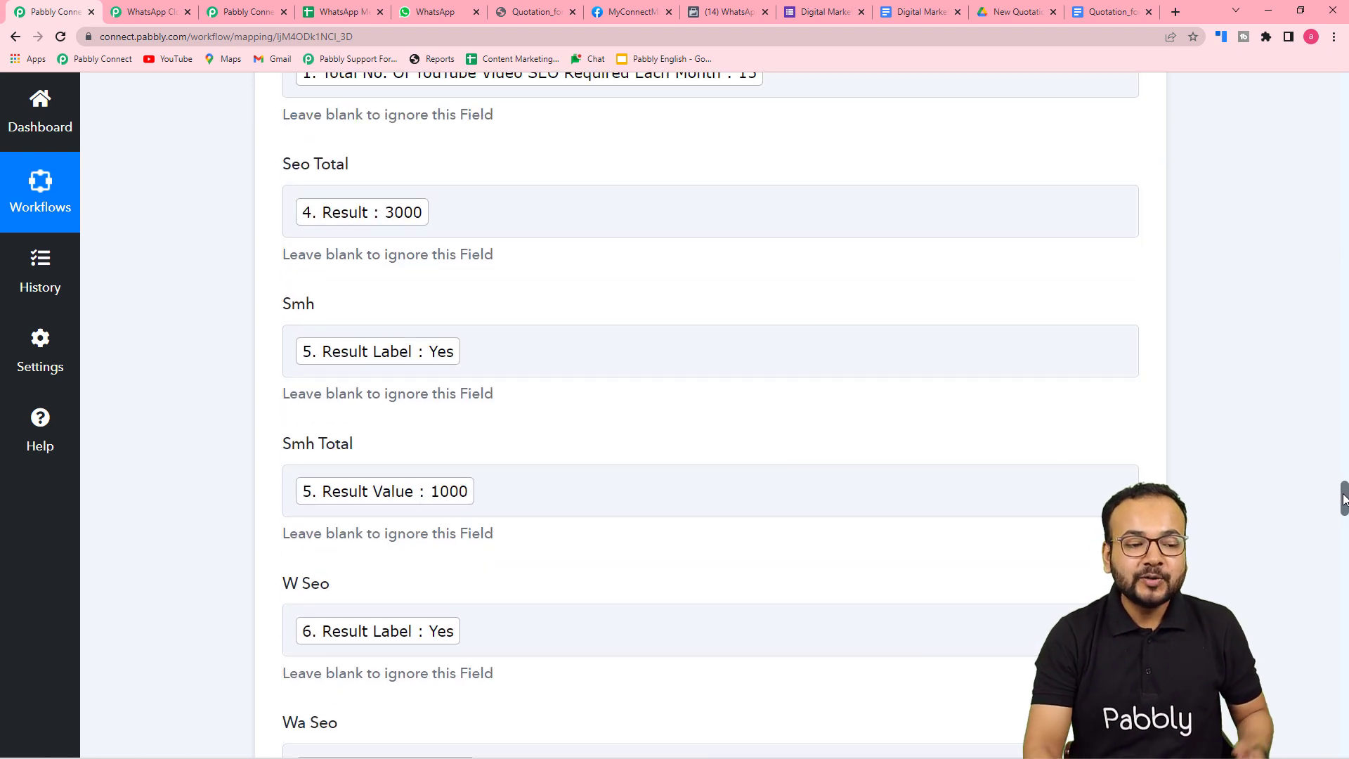